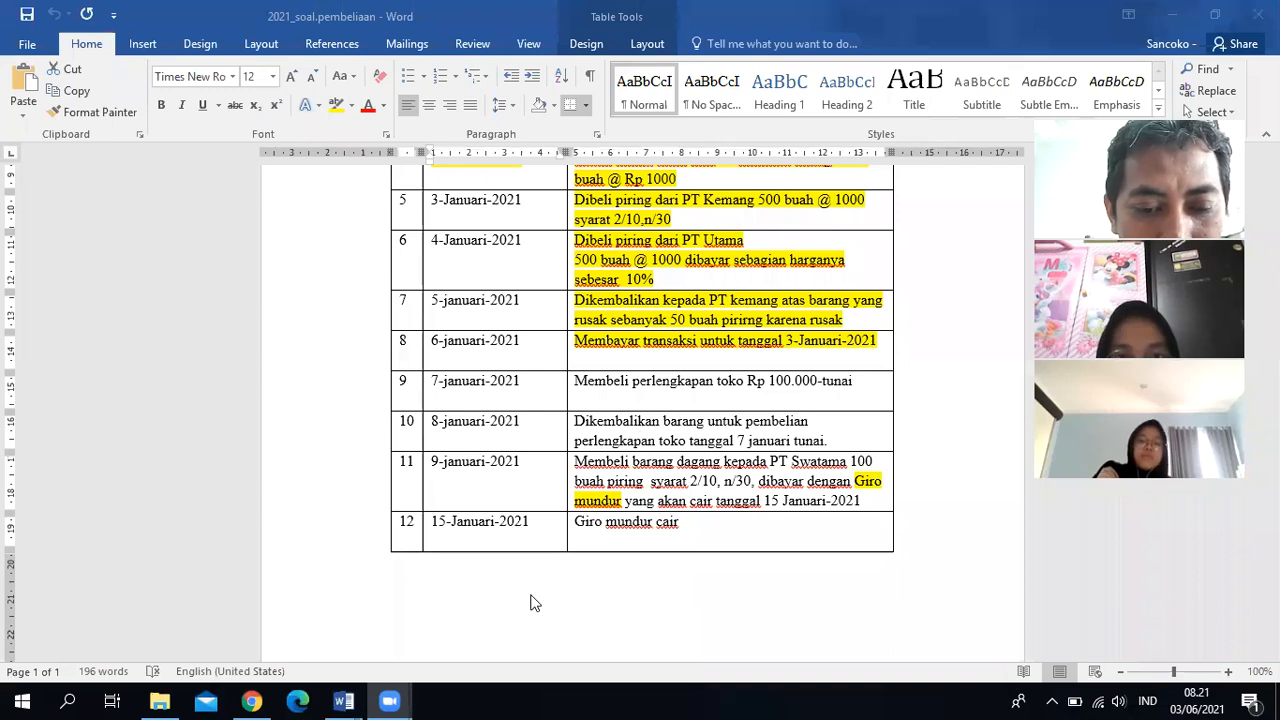
# Bring up the 2021_soal.penjualan document, then find and launch Zahir Enterprise 6.
pyautogui.moveTo(349, 700)
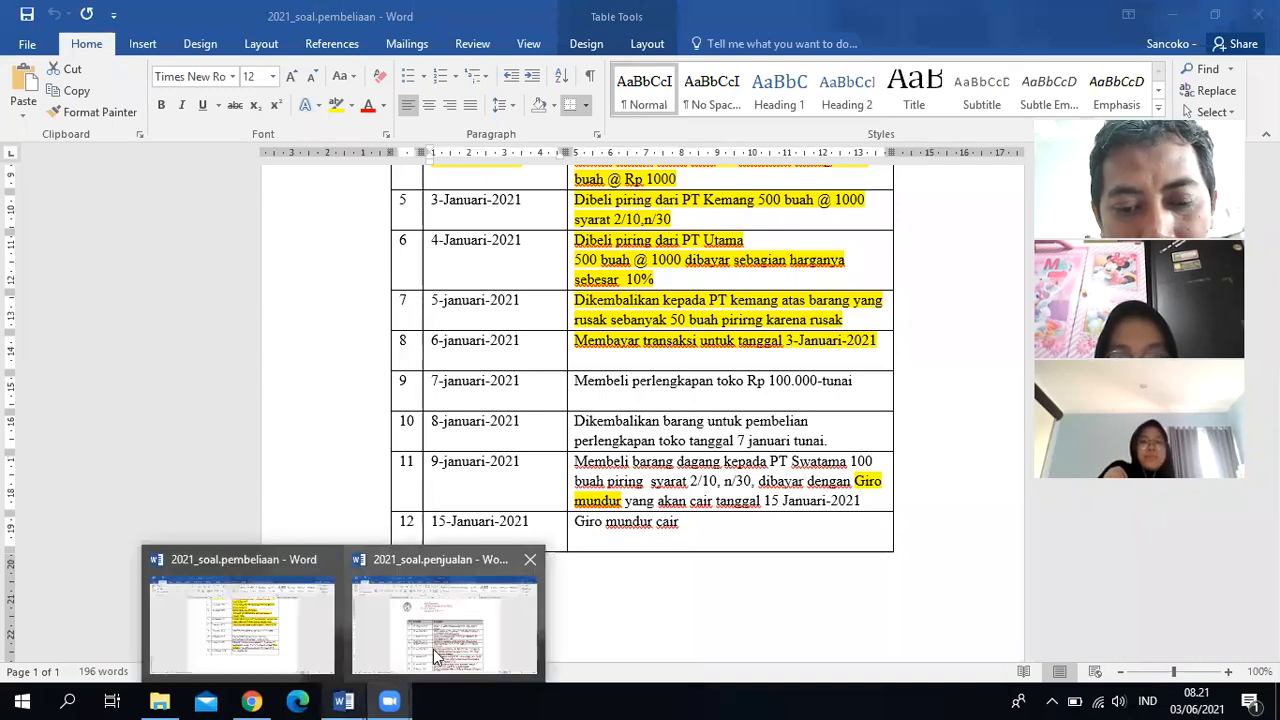
pyautogui.click(440, 645)
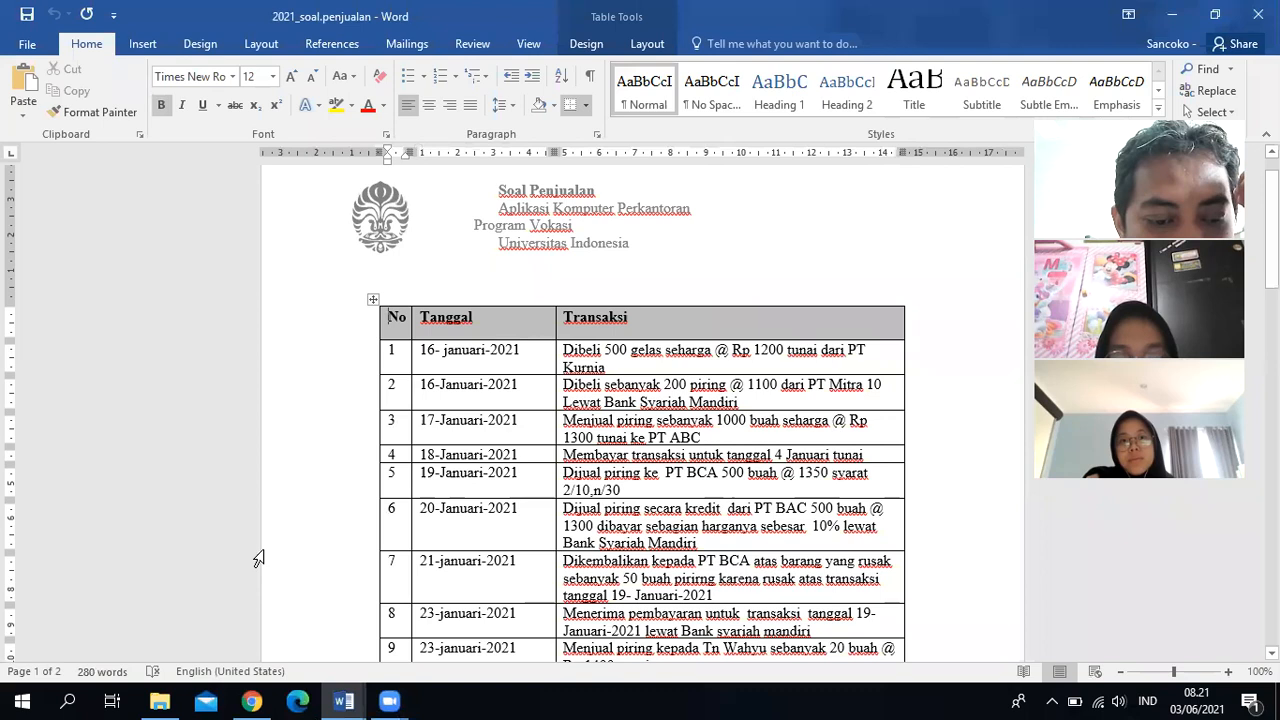
pyautogui.click(70, 700)
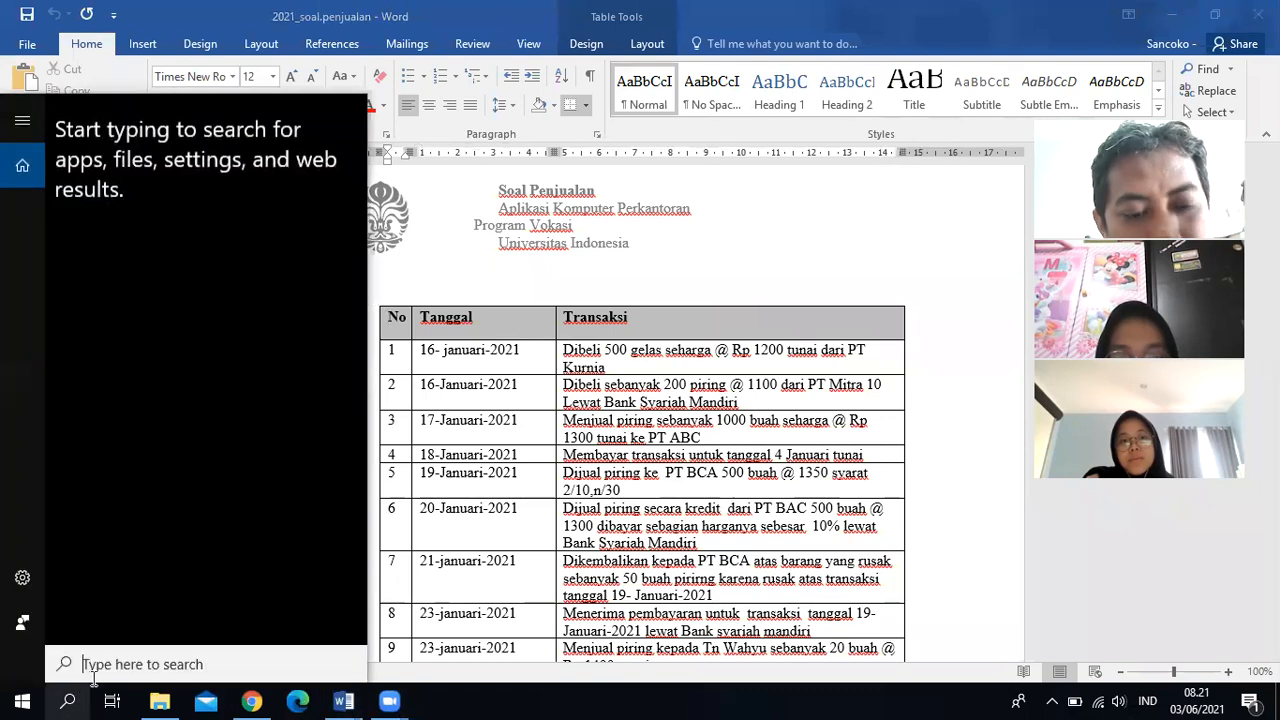
pyautogui.write('zah')
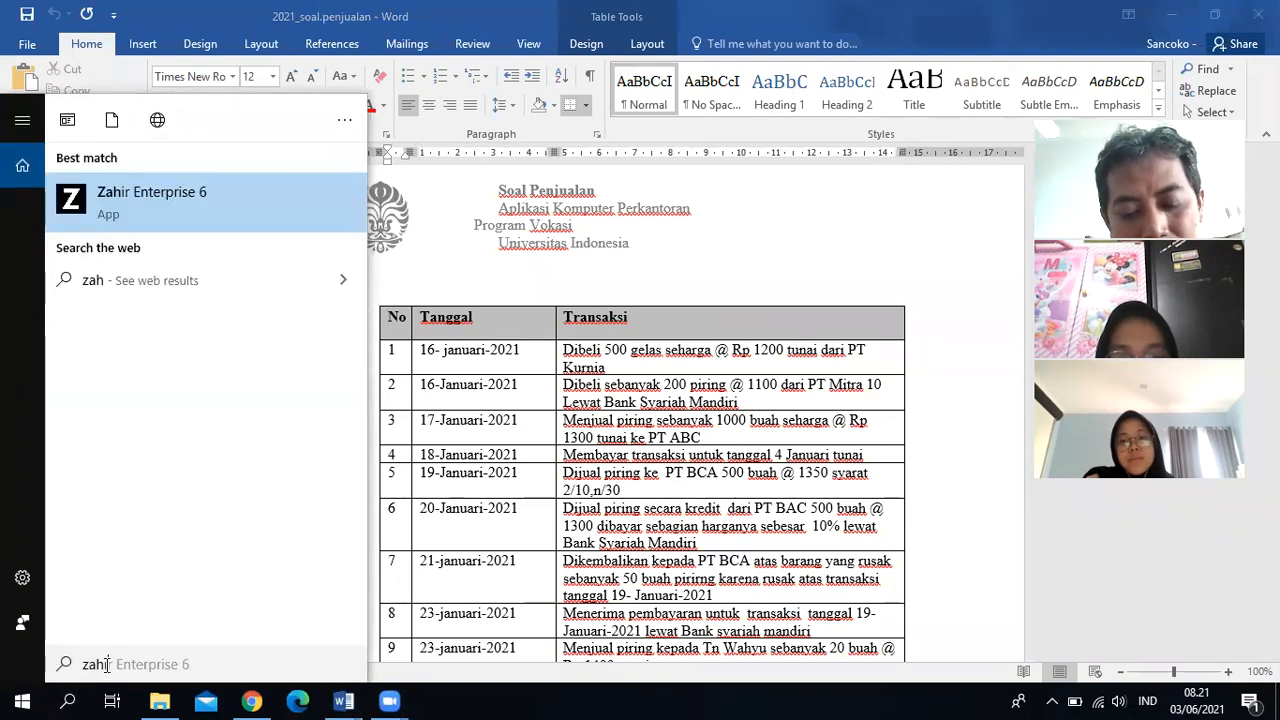
pyautogui.write('ir')
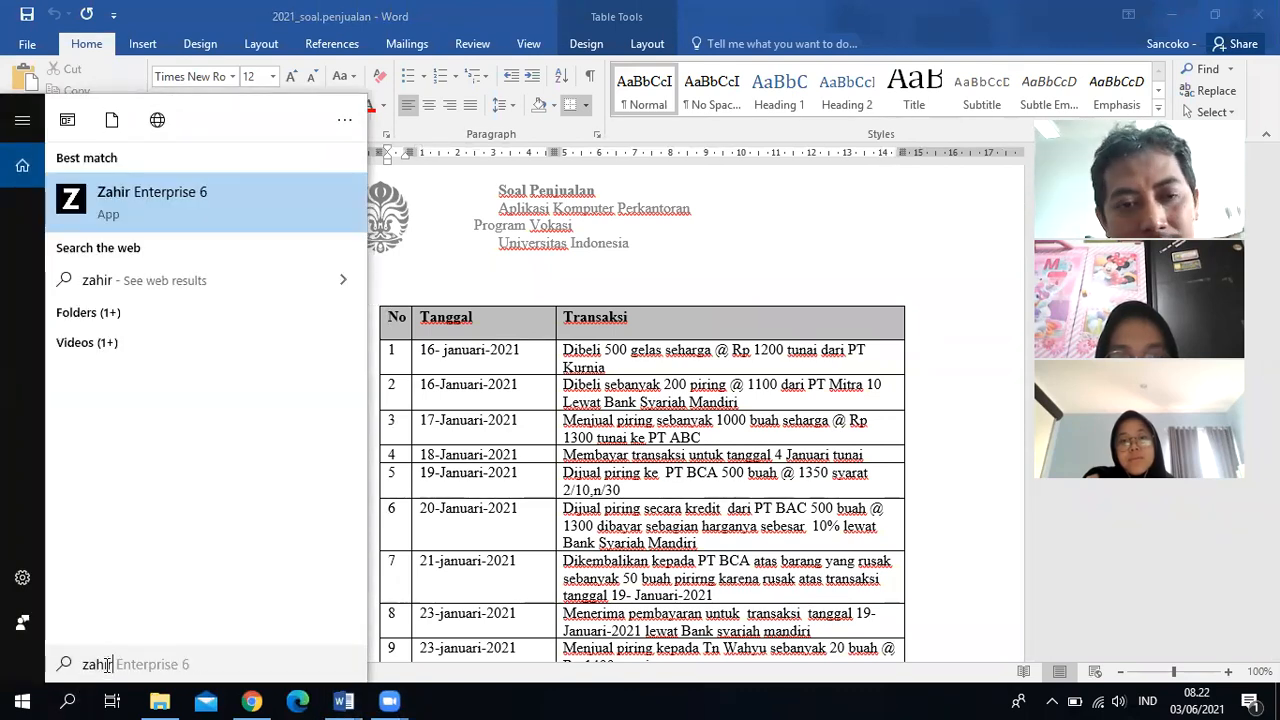
pyautogui.click(169, 198)
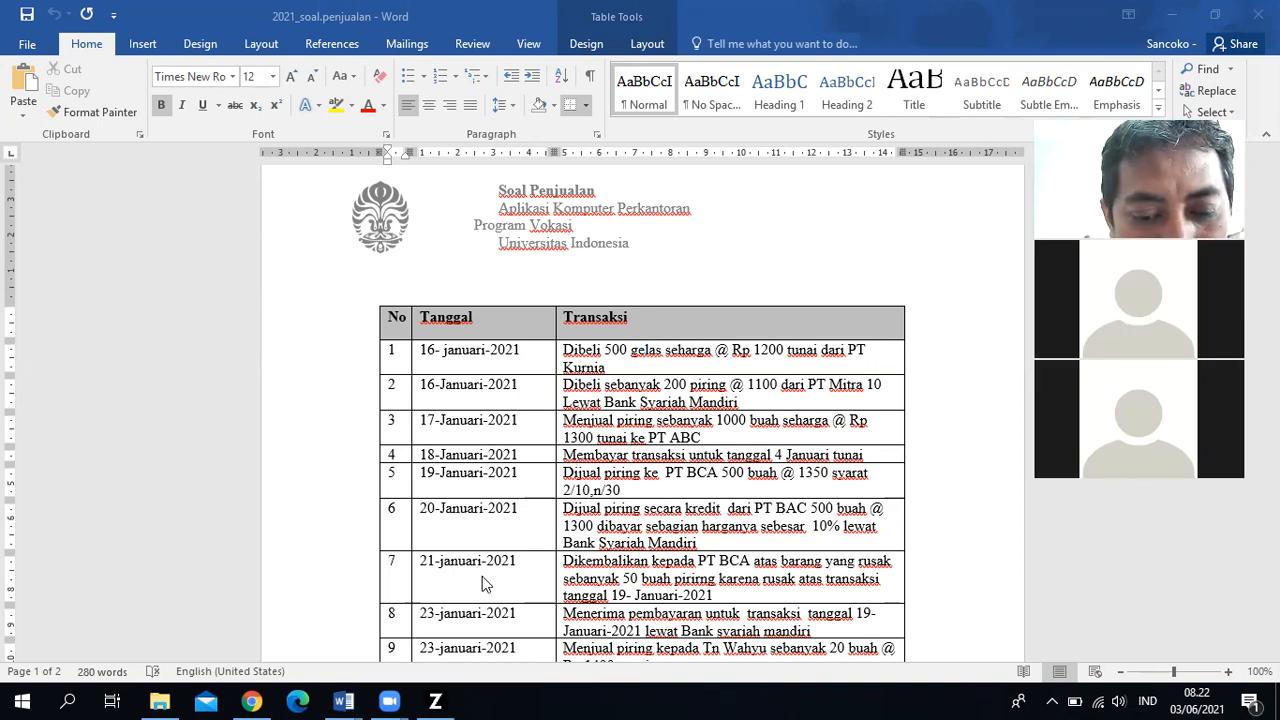
pyautogui.click(432, 699)
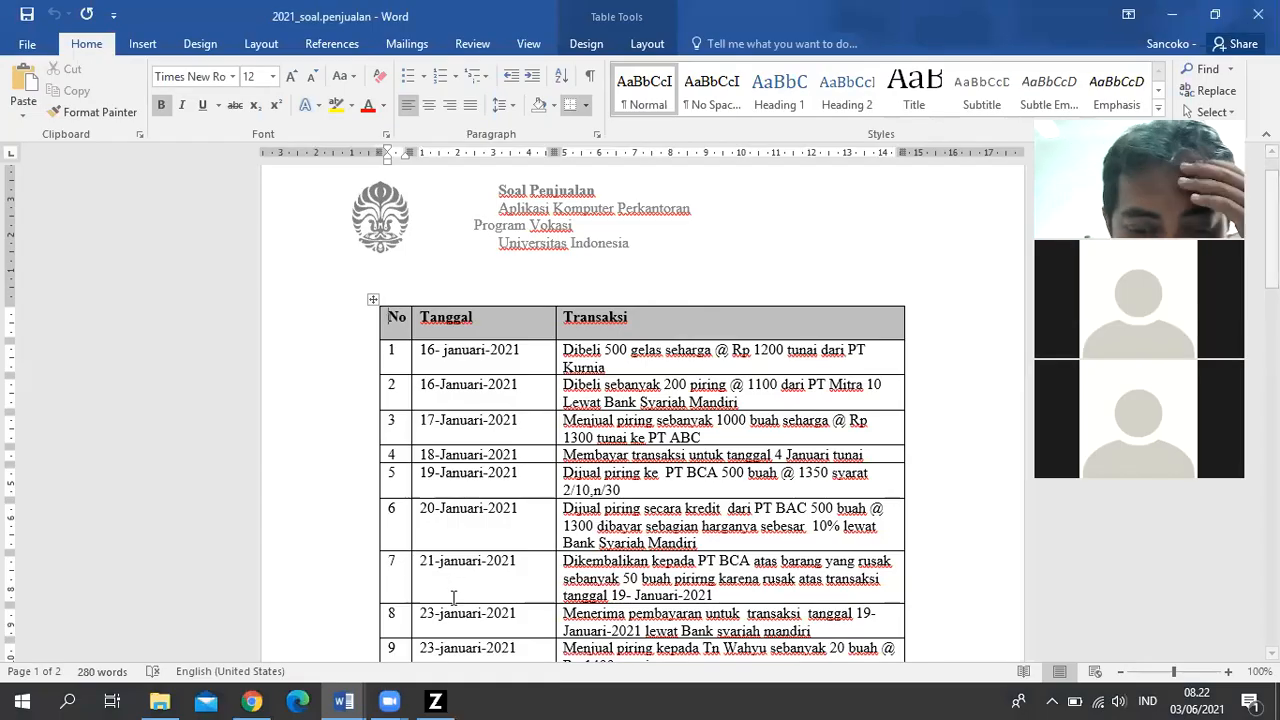
# Switch to the 2021_soal.pembeliaan document and add a blank line after the transaction text in row 10.
pyautogui.moveTo(340, 700)
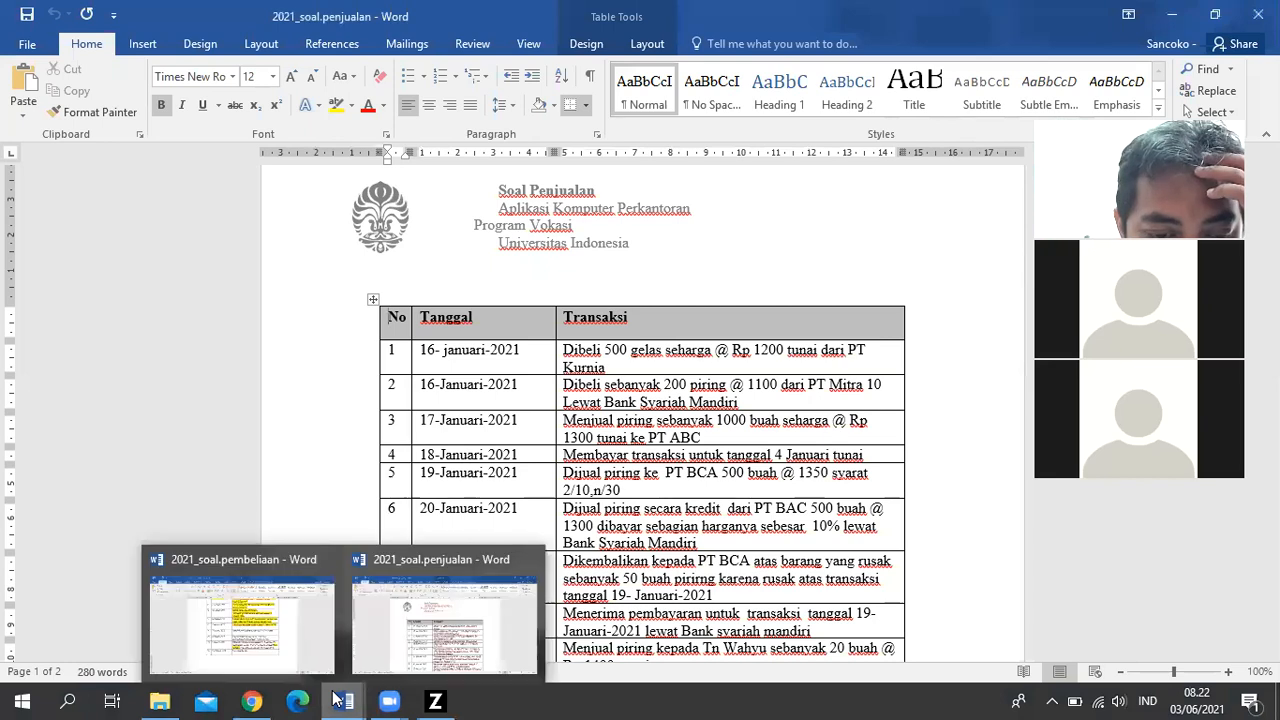
pyautogui.click(290, 655)
pyautogui.moveTo(560, 452); pyautogui.dragTo(630, 410)
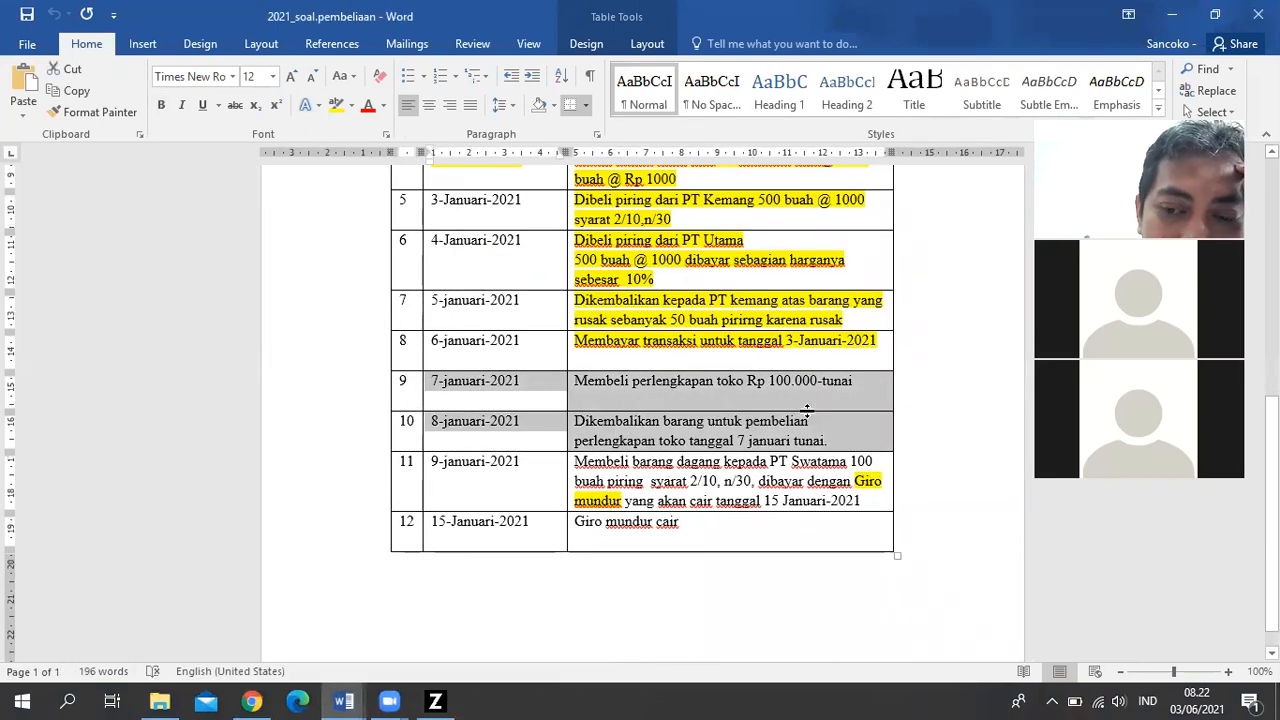
pyautogui.click(842, 444)
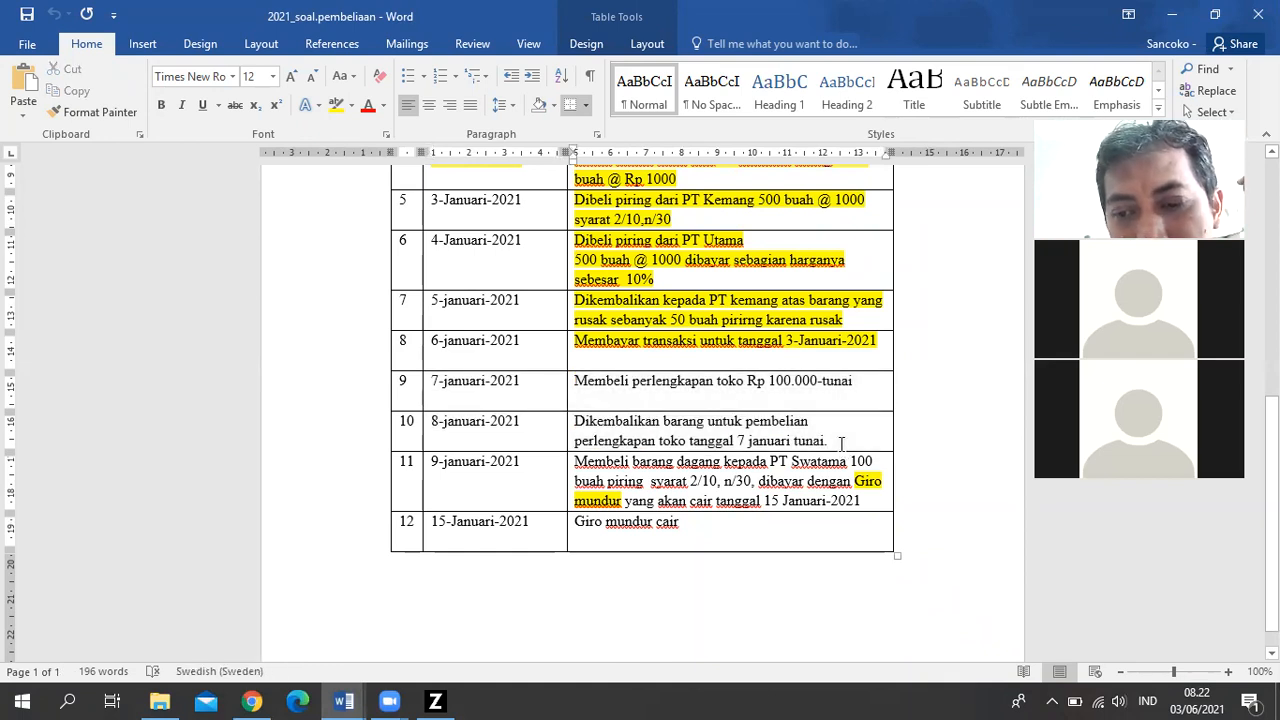
pyautogui.press('Return')
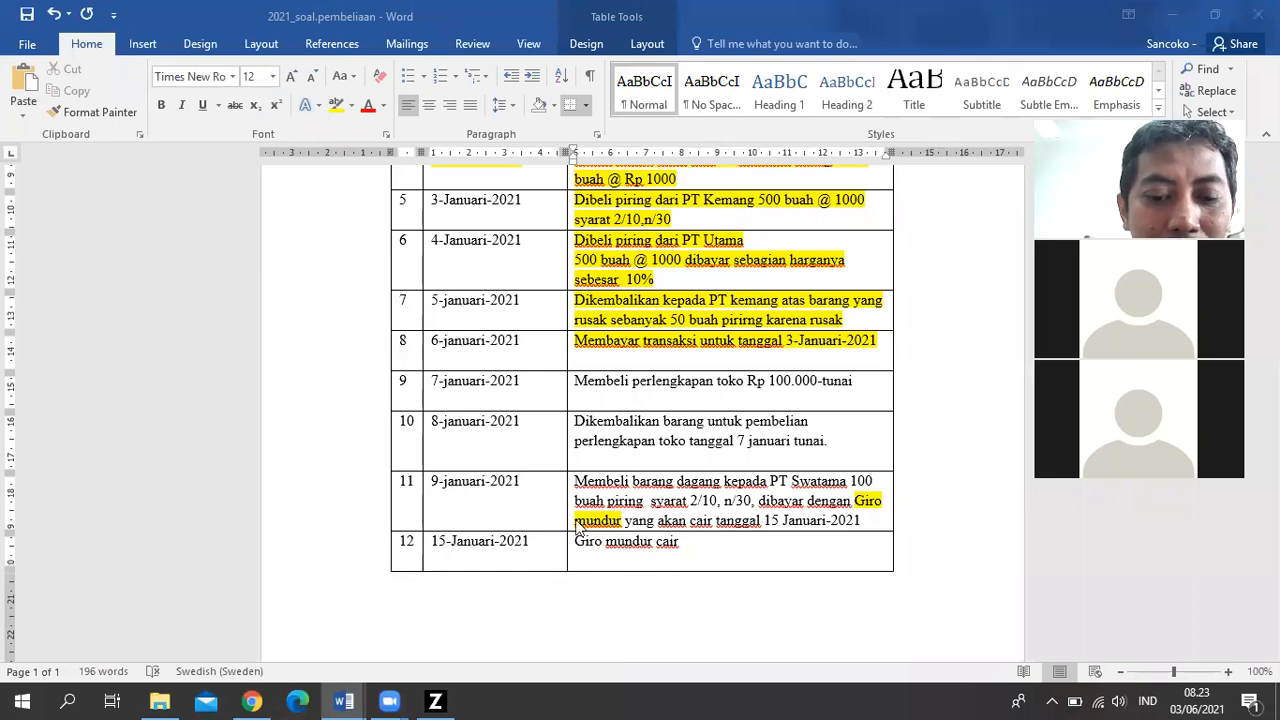
# Switch to Zahir Enterprise and start opening an existing database.
pyautogui.moveTo(432, 700)
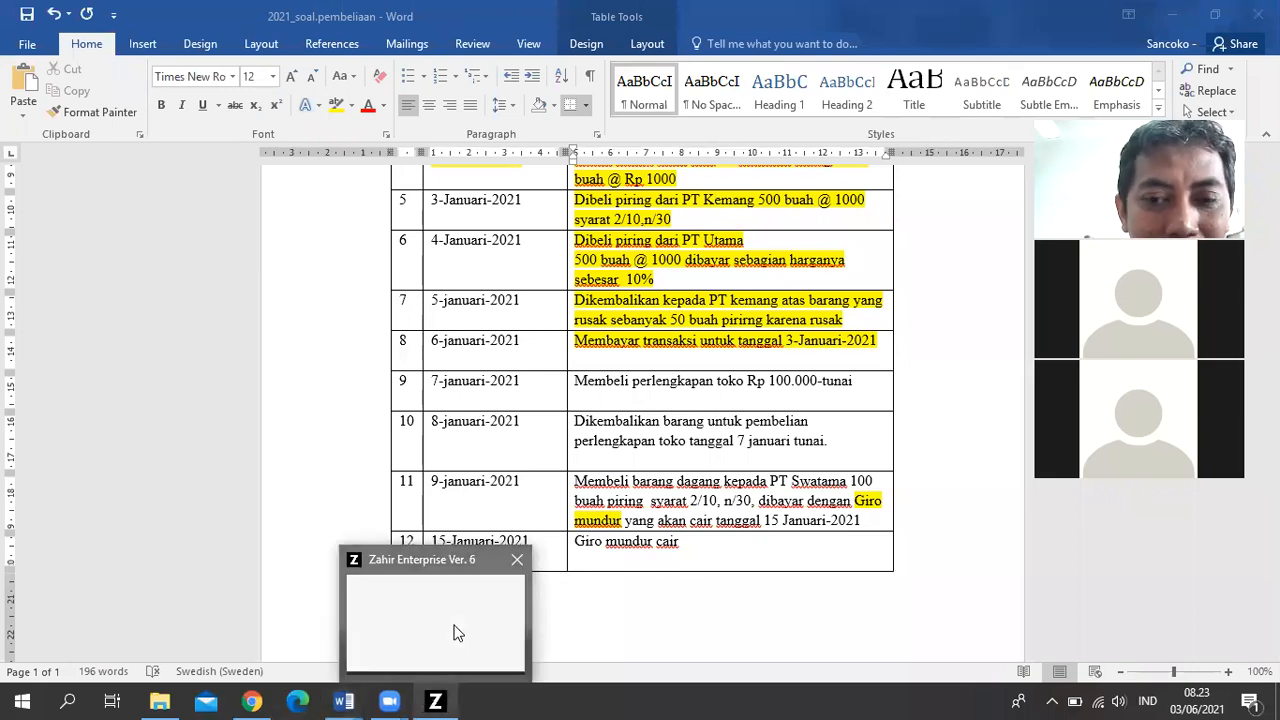
pyautogui.click(451, 631)
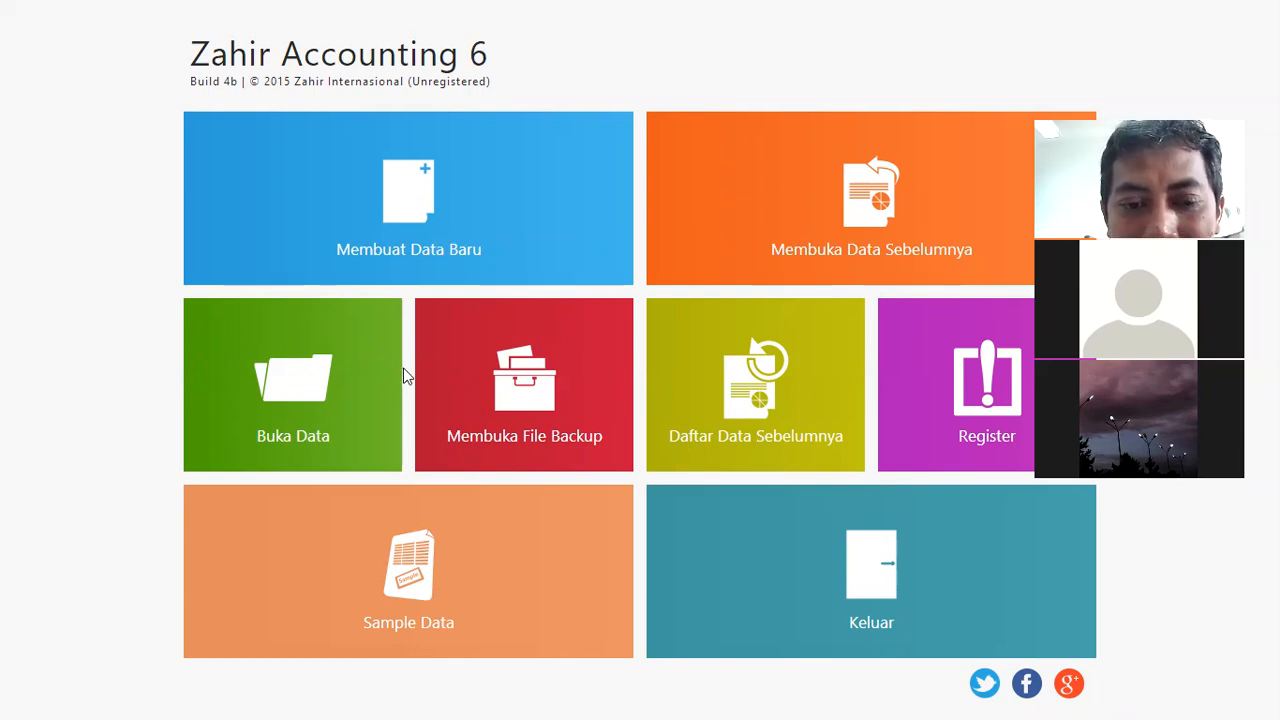
pyautogui.click(285, 422)
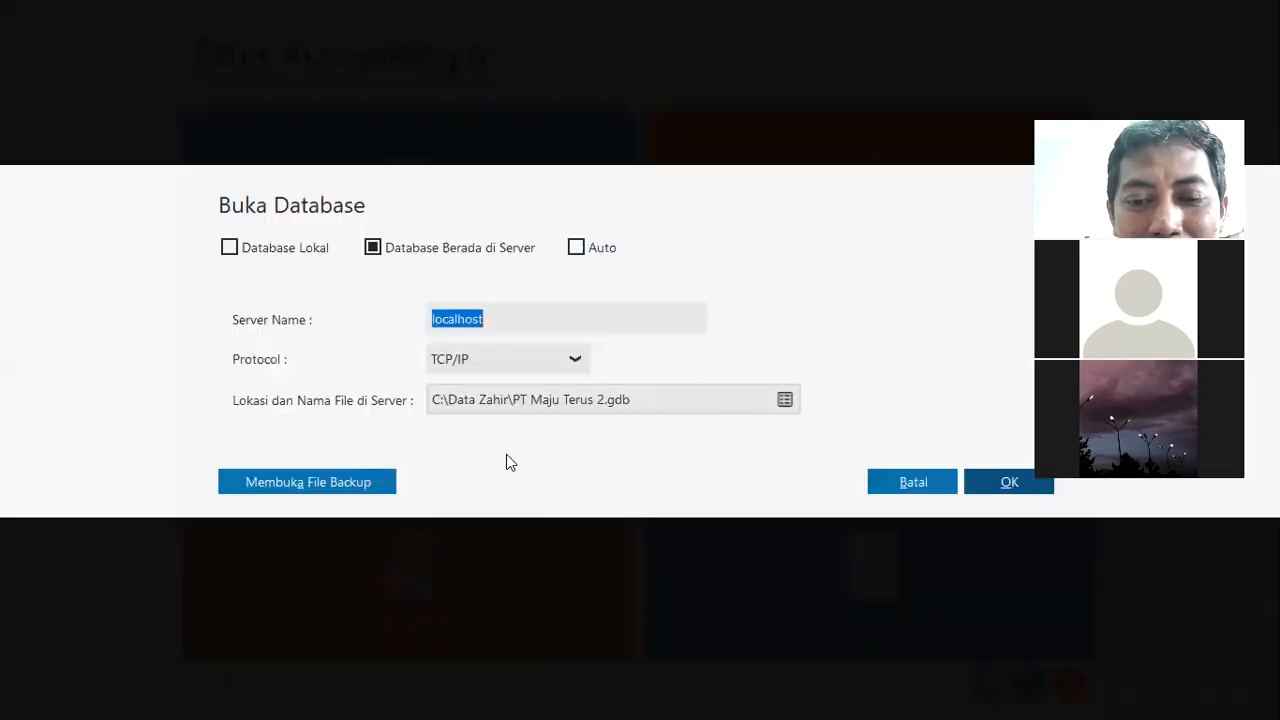
pyautogui.click(785, 402)
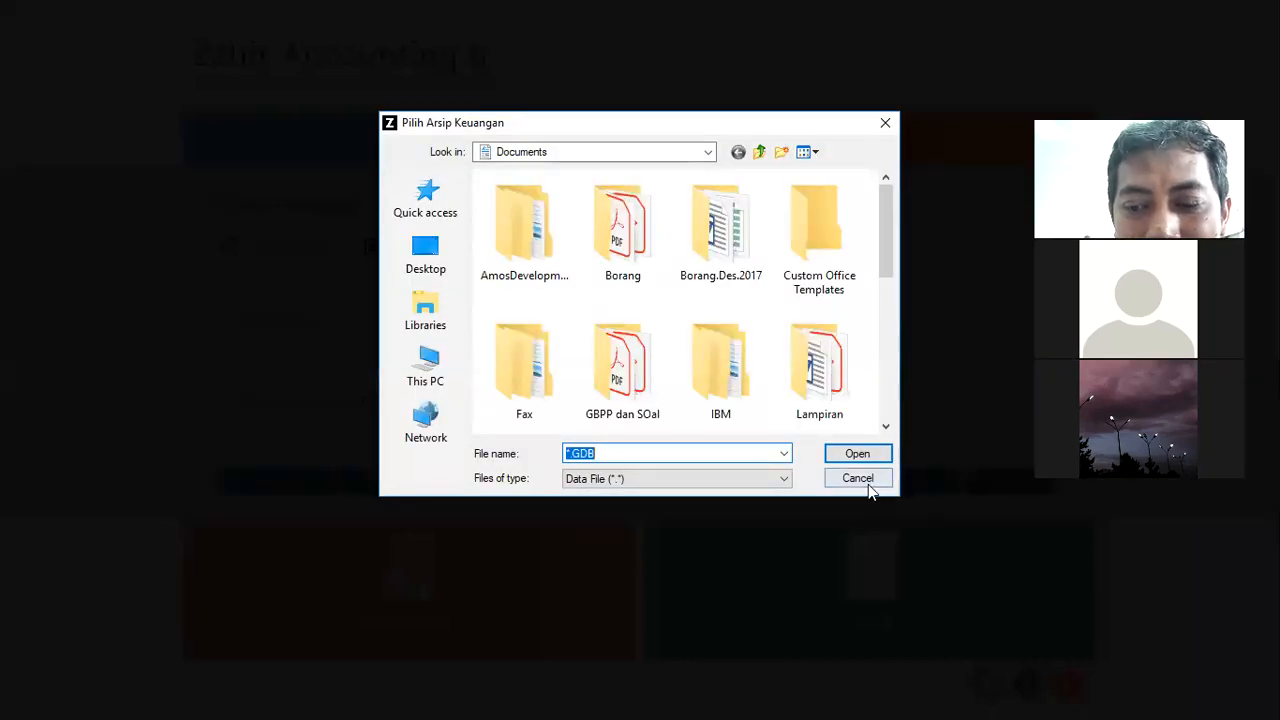
pyautogui.click(868, 484)
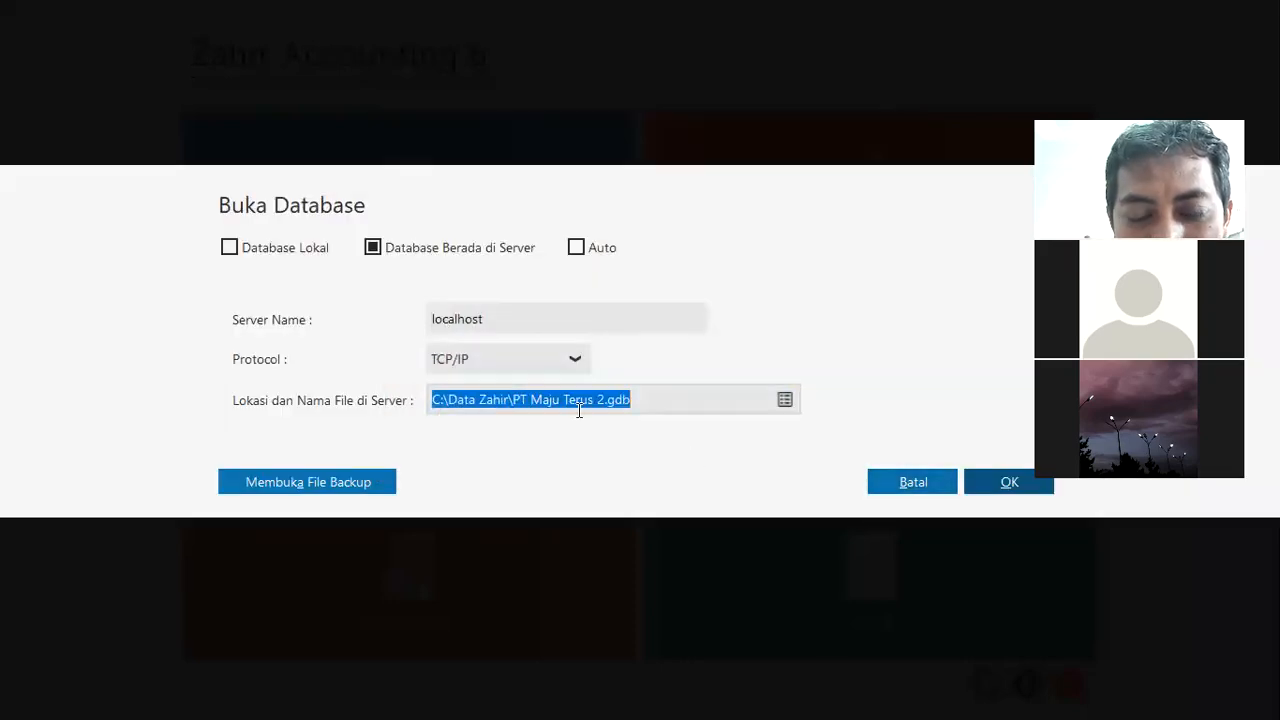
pyautogui.click(786, 400)
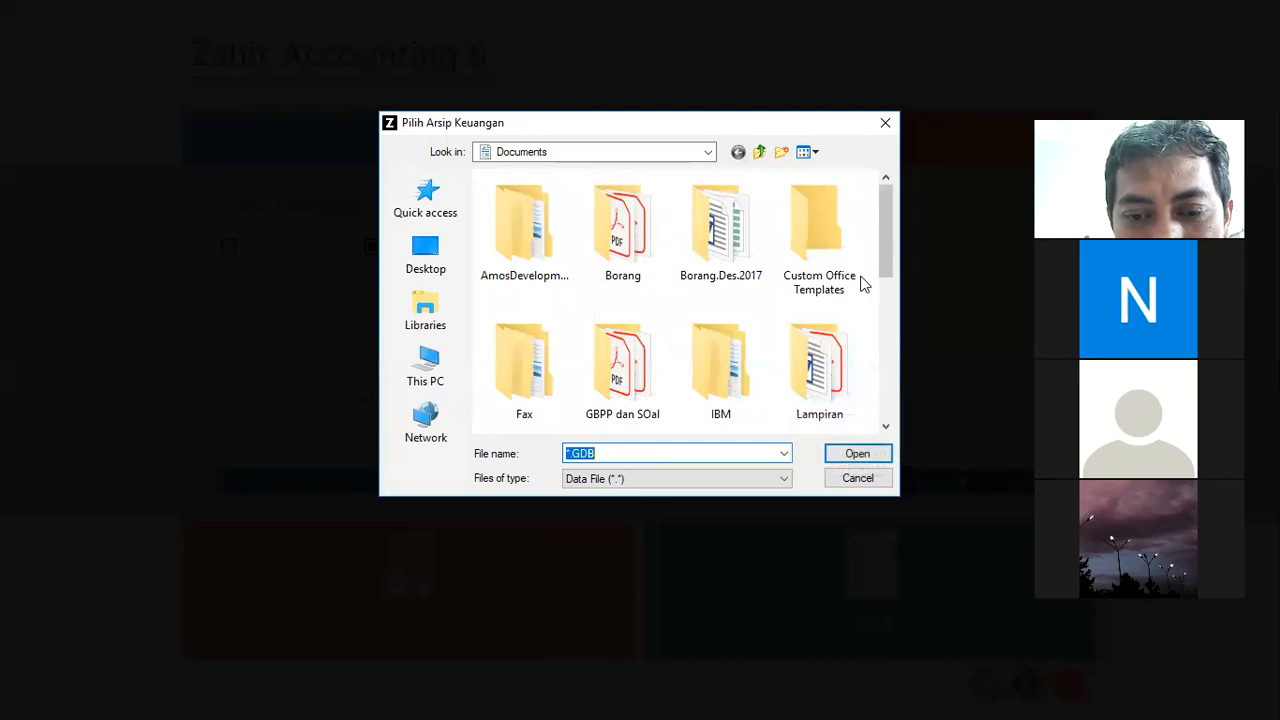
pyautogui.click(707, 152)
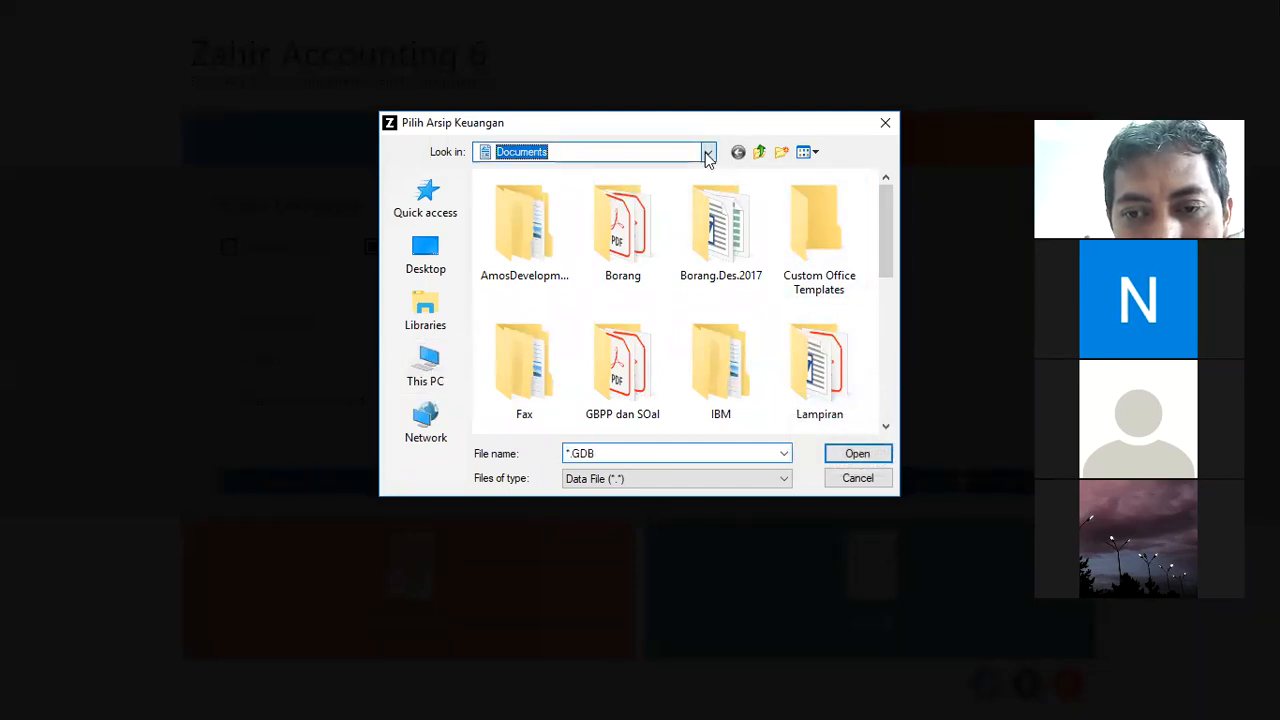
pyautogui.click(707, 152)
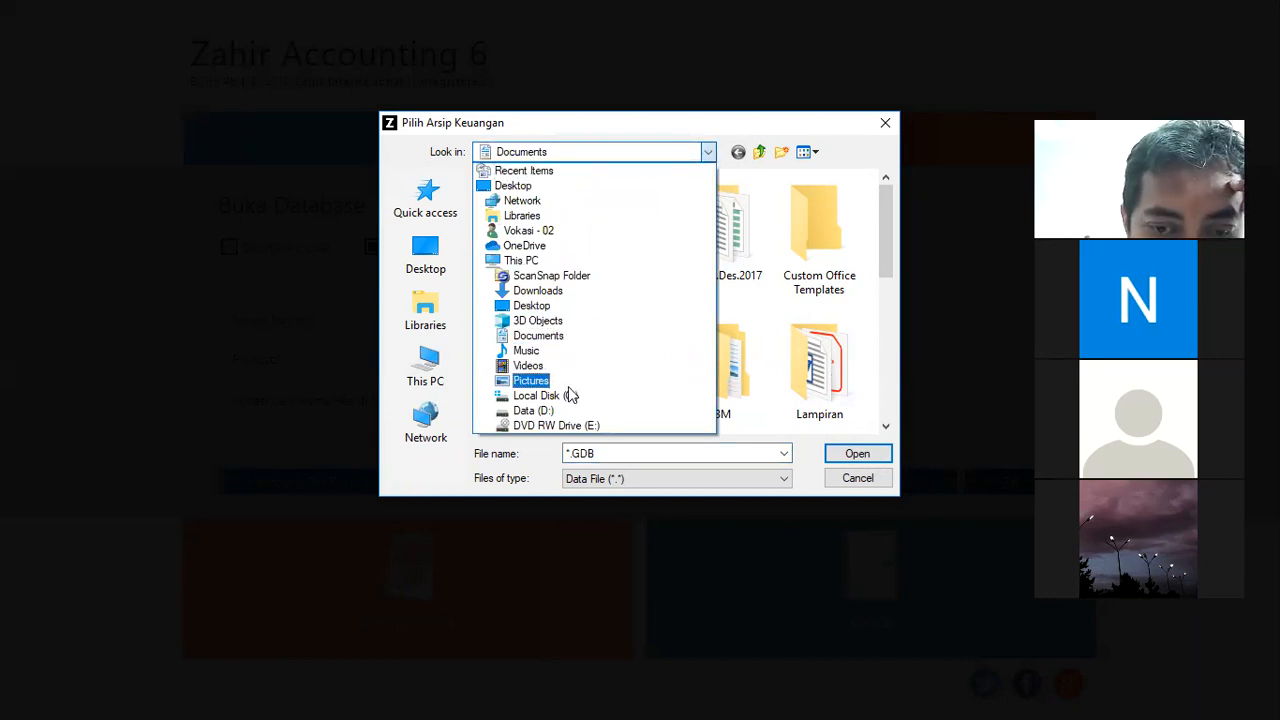
pyautogui.click(569, 396)
pyautogui.doubleClick(543, 224)
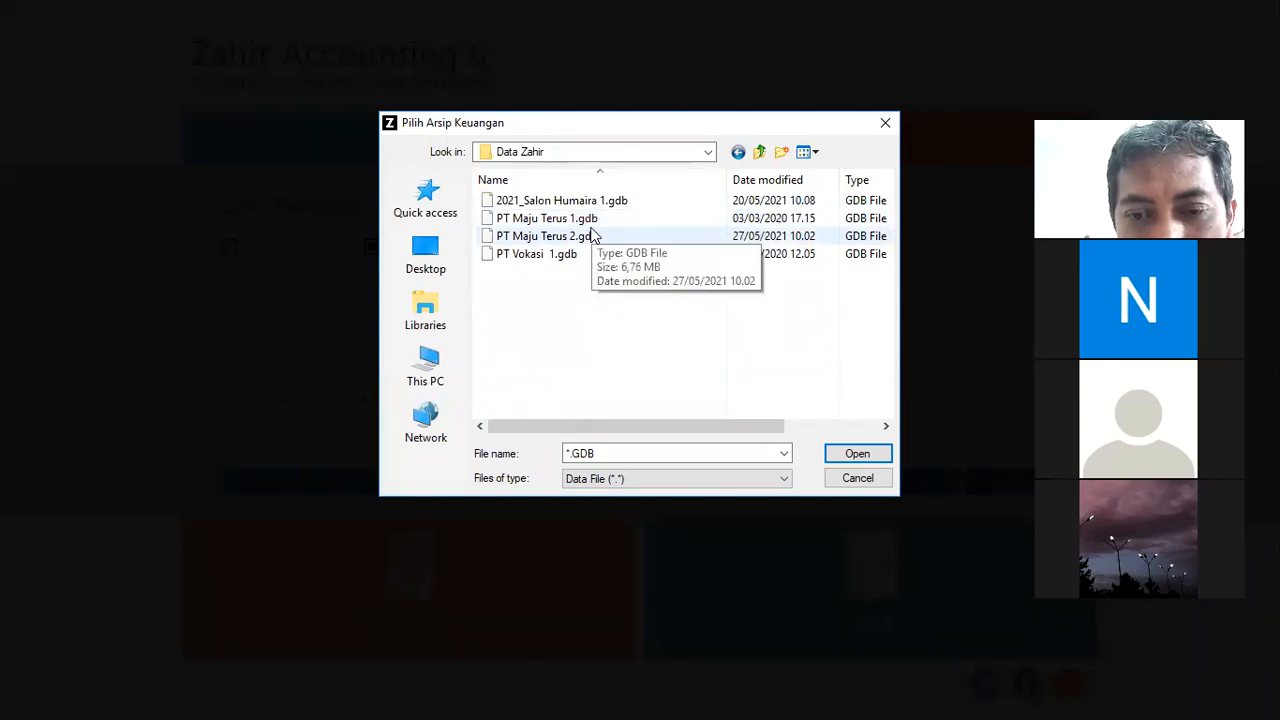
pyautogui.click(580, 240)
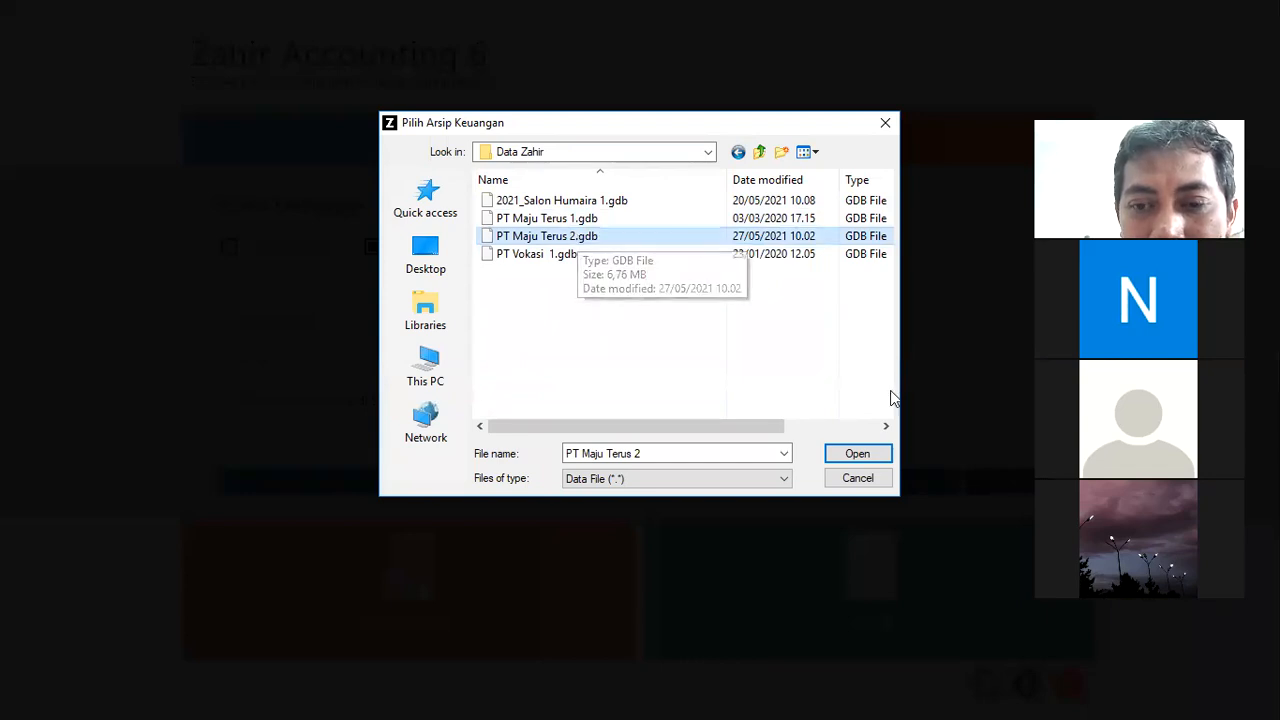
pyautogui.click(860, 479)
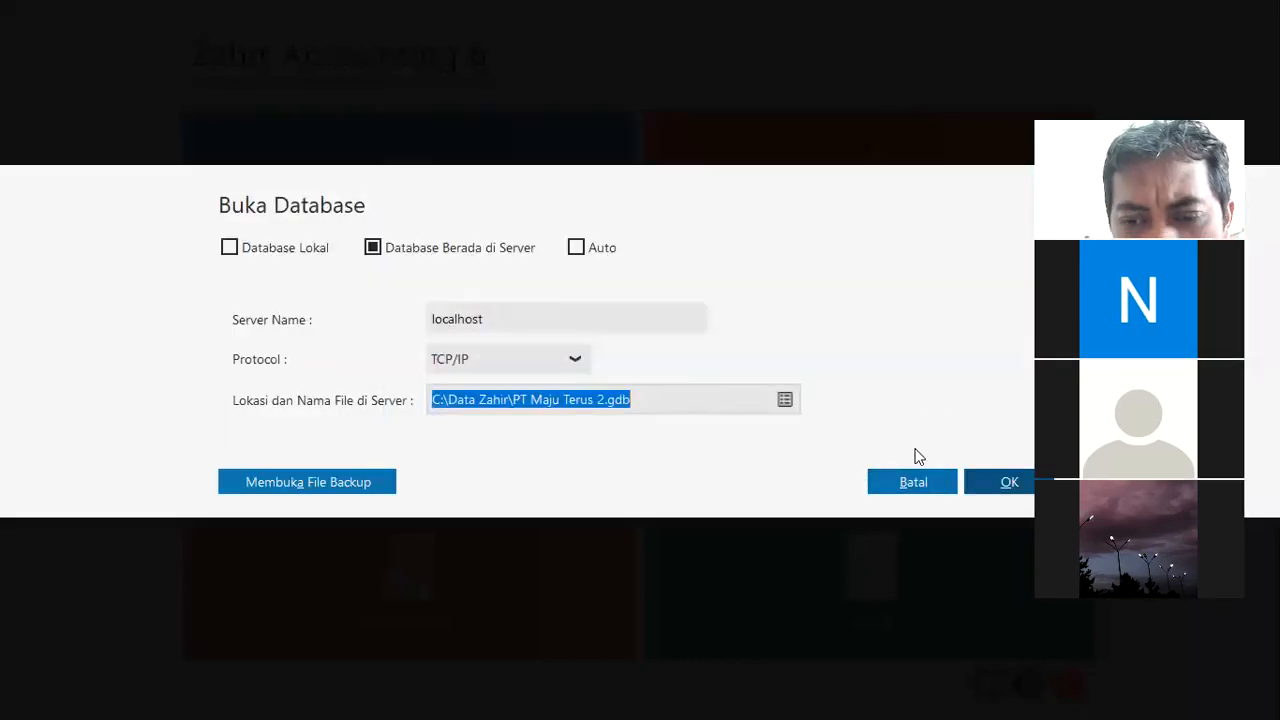
# Open the database C:\Data Zahir\PT Maju Terus 2.gdb from localhost over TCP/IP and dismiss the password facility notice.
pyautogui.click(1006, 482)
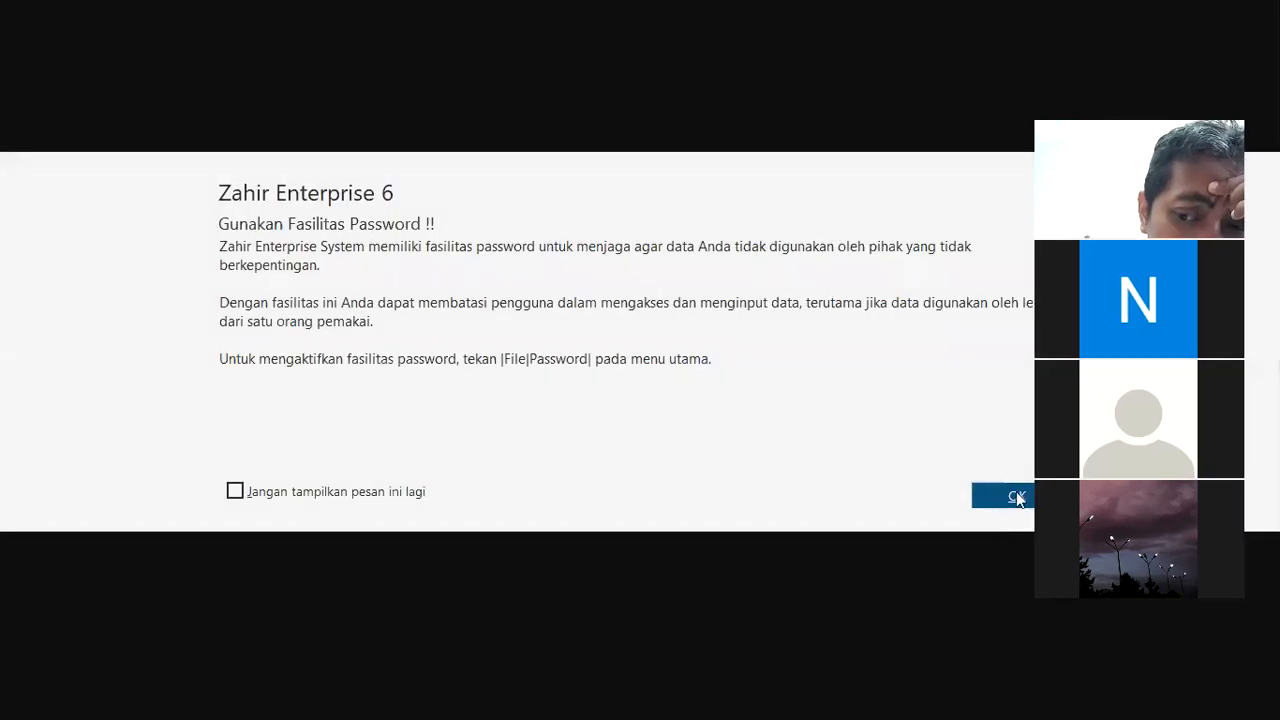
pyautogui.click(1016, 491)
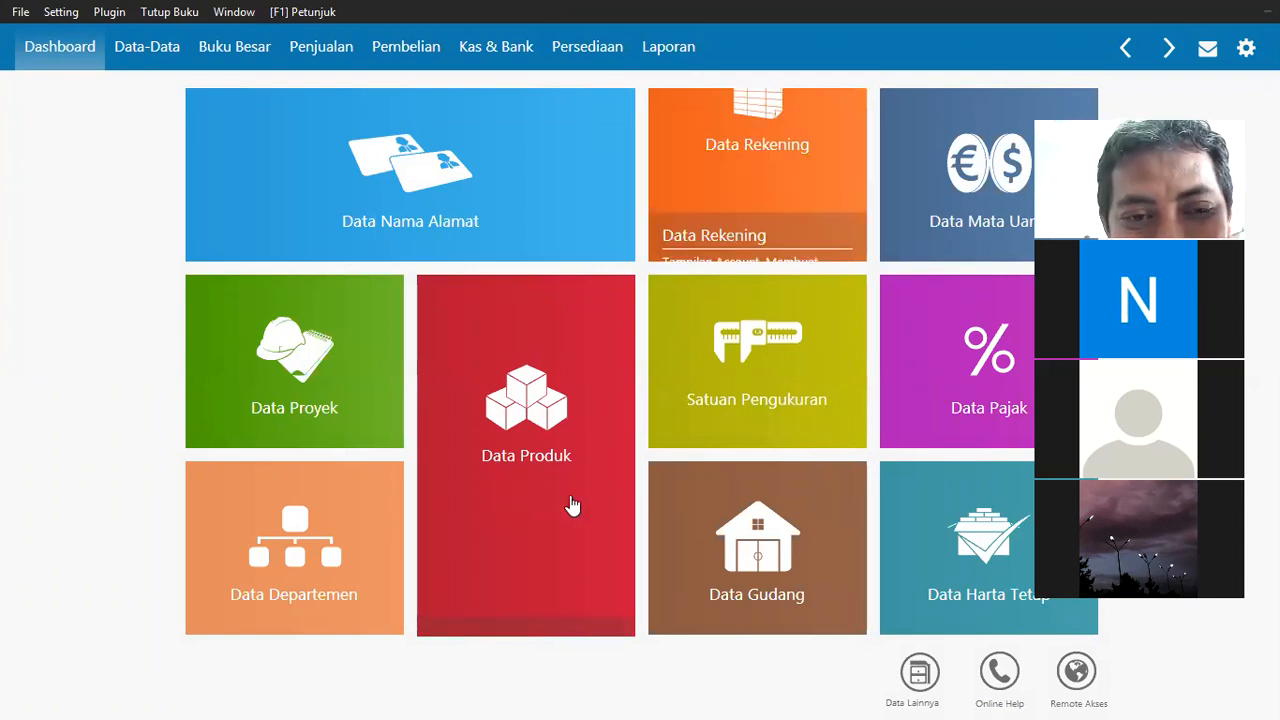
pyautogui.moveTo(572, 506)
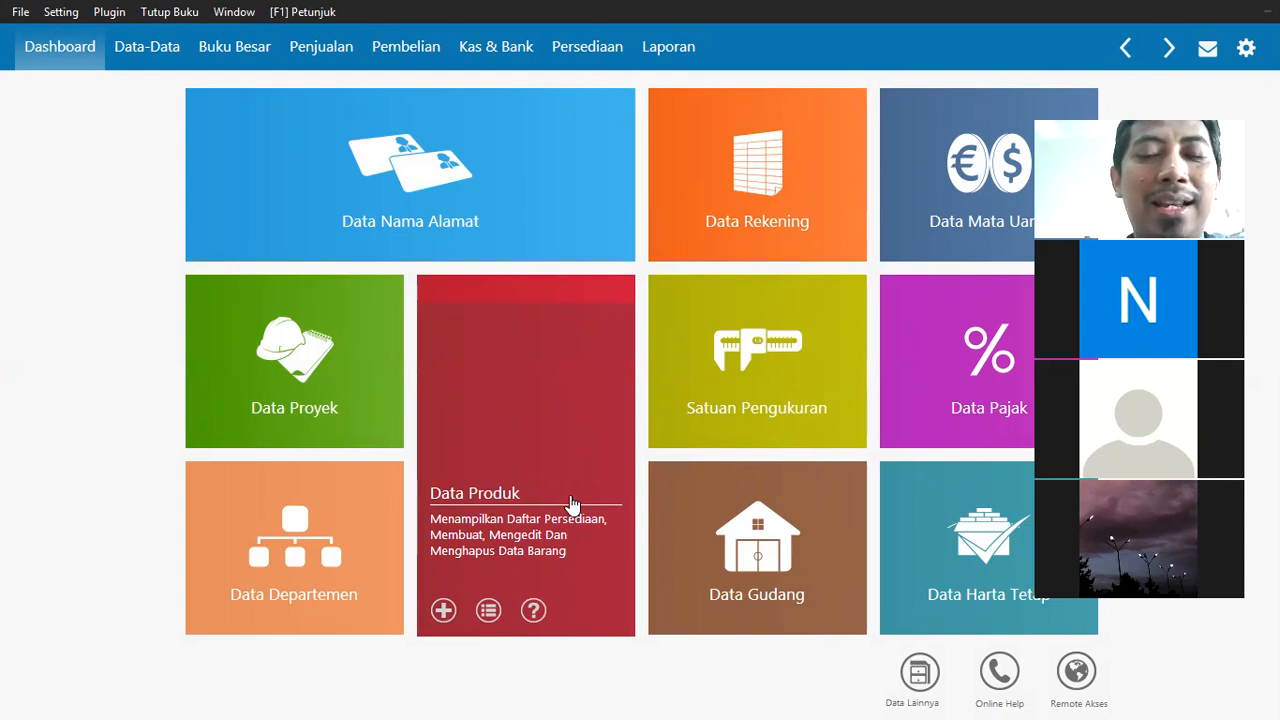
# Display the Daftar Jurnal - Semua Transaksi report for 01/01/2021 to 31/01/2021 and review its entries through the last page.
pyautogui.click(668, 47)
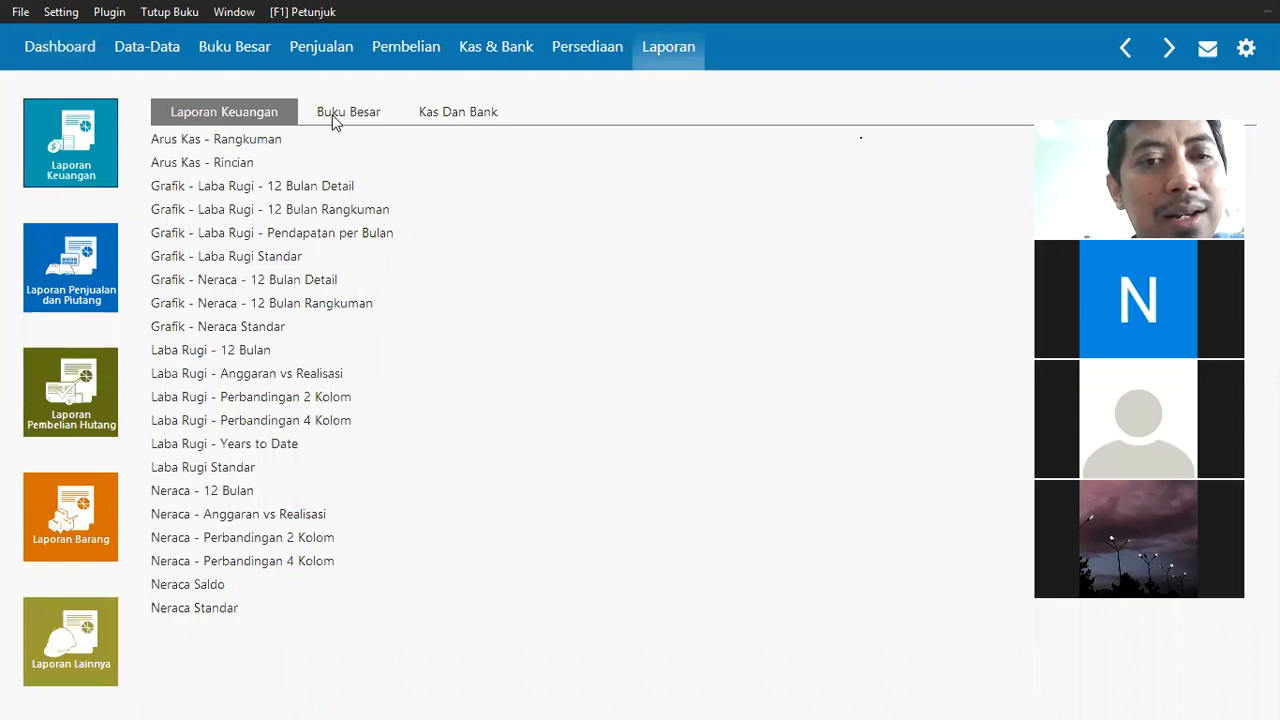
pyautogui.click(334, 116)
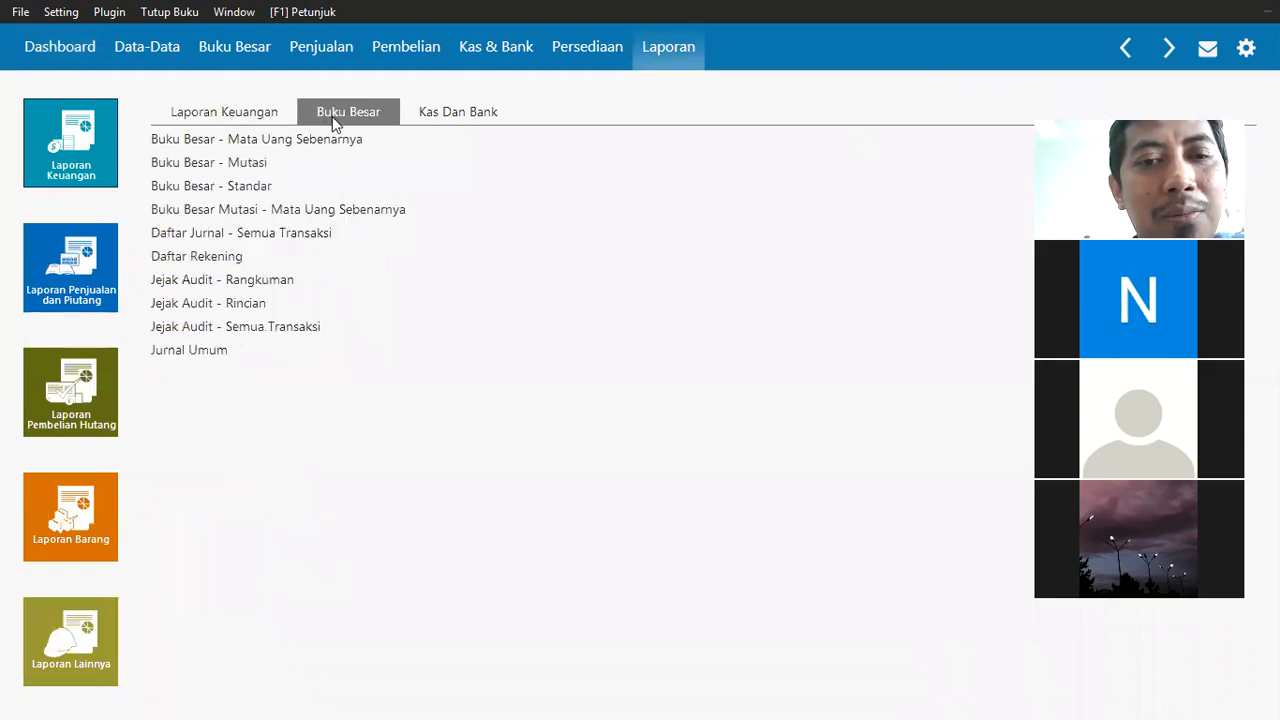
pyautogui.click(276, 240)
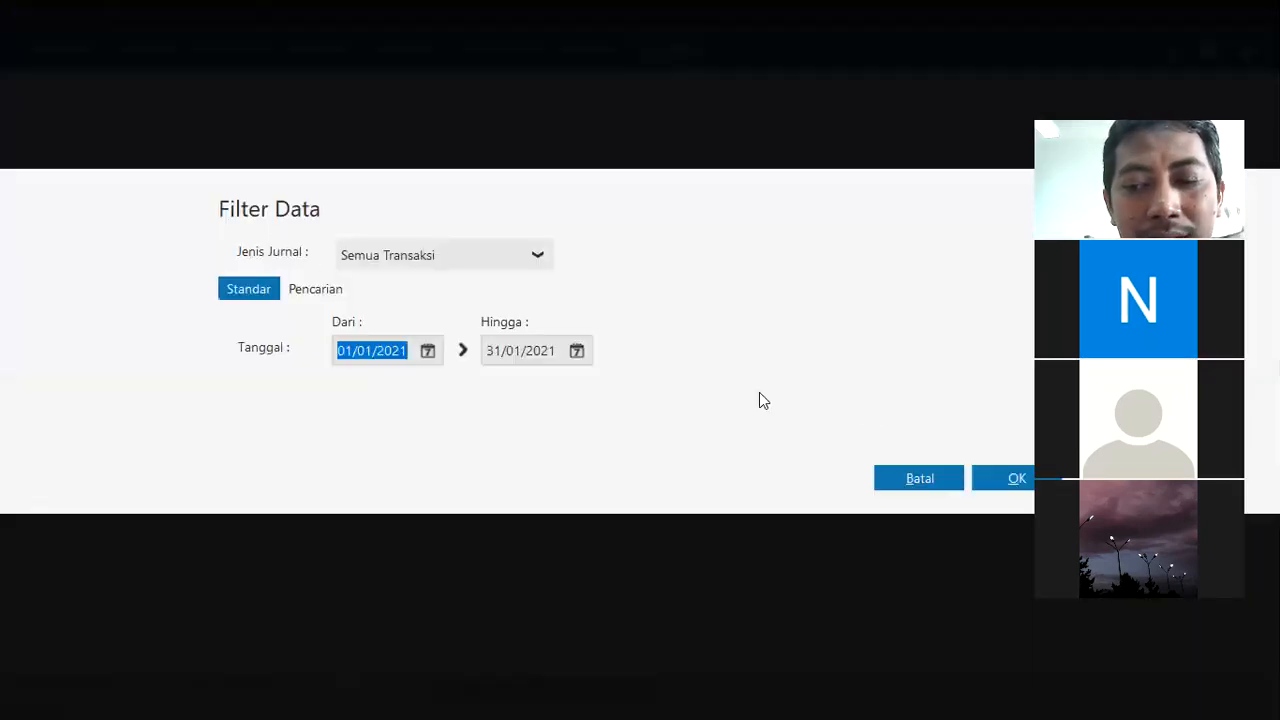
pyautogui.click(1012, 480)
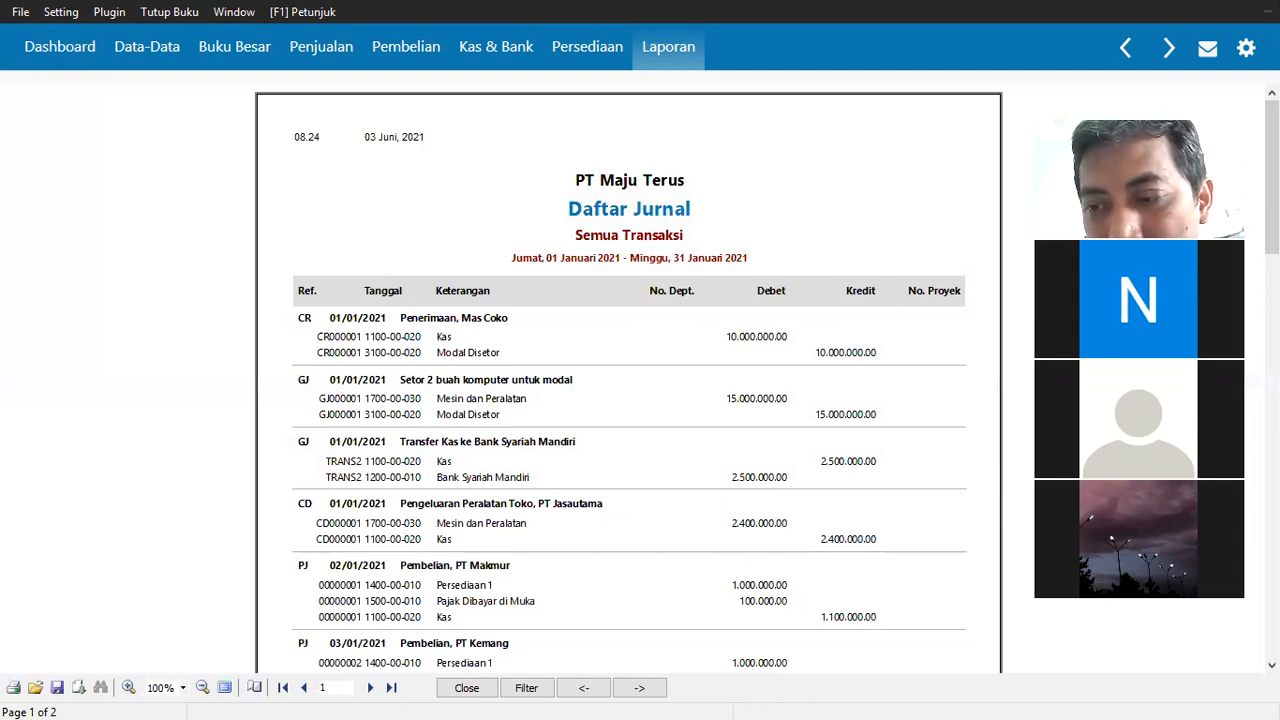
pyautogui.scroll(-5, 628, 380)
pyautogui.scroll(-3, 628, 380)
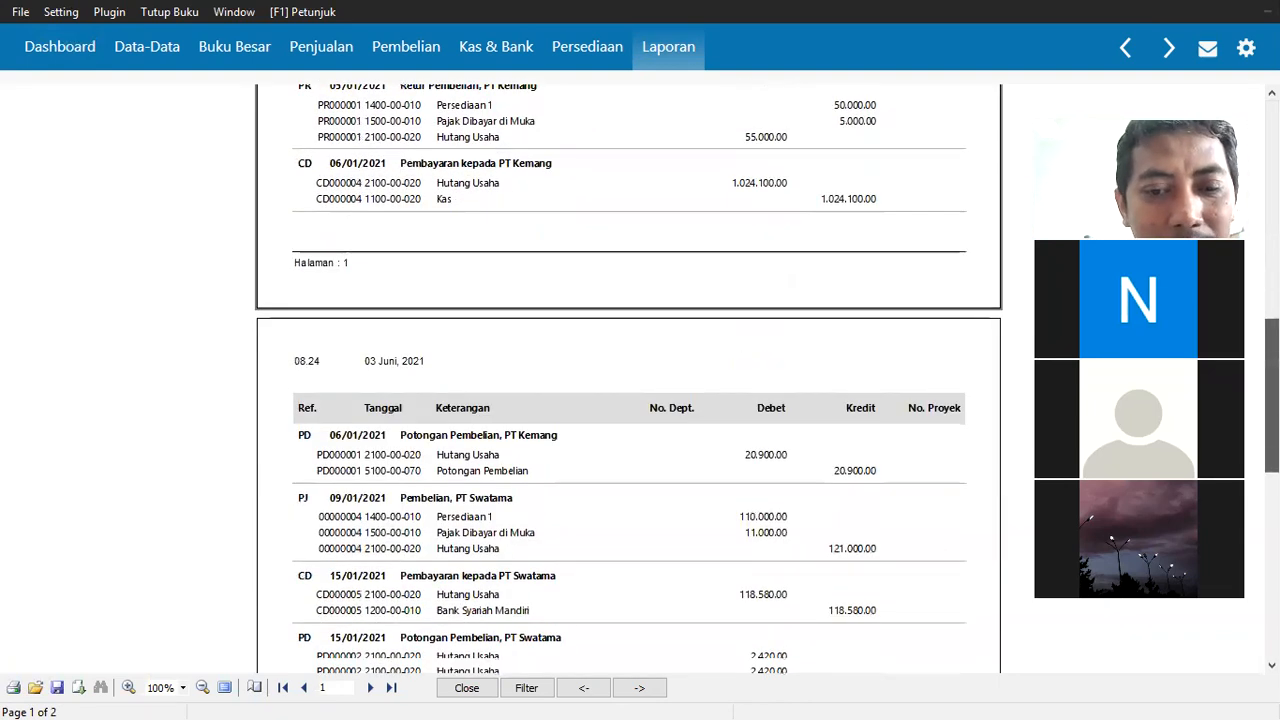
pyautogui.scroll(-3, 628, 380)
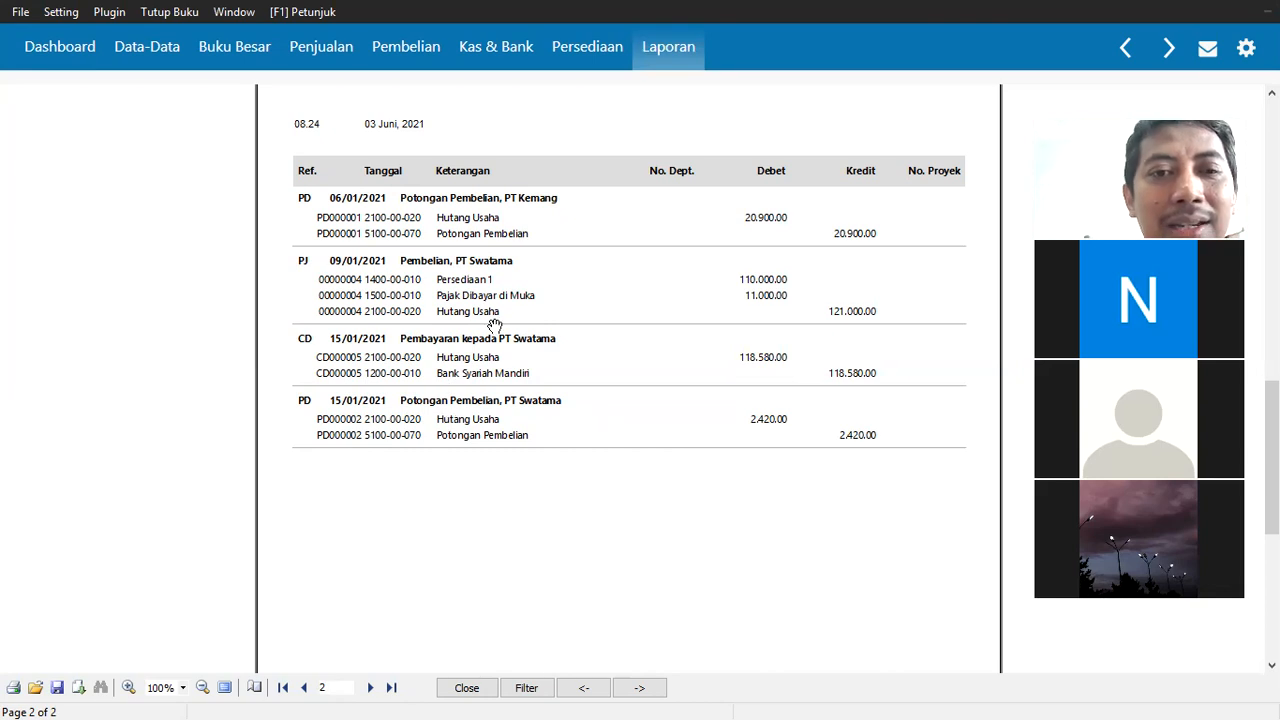
# Open a blank Penerimaan Barang purchase form and switch to the 2021_soal.pembeliaan document to check the transactions.
pyautogui.click(405, 55)
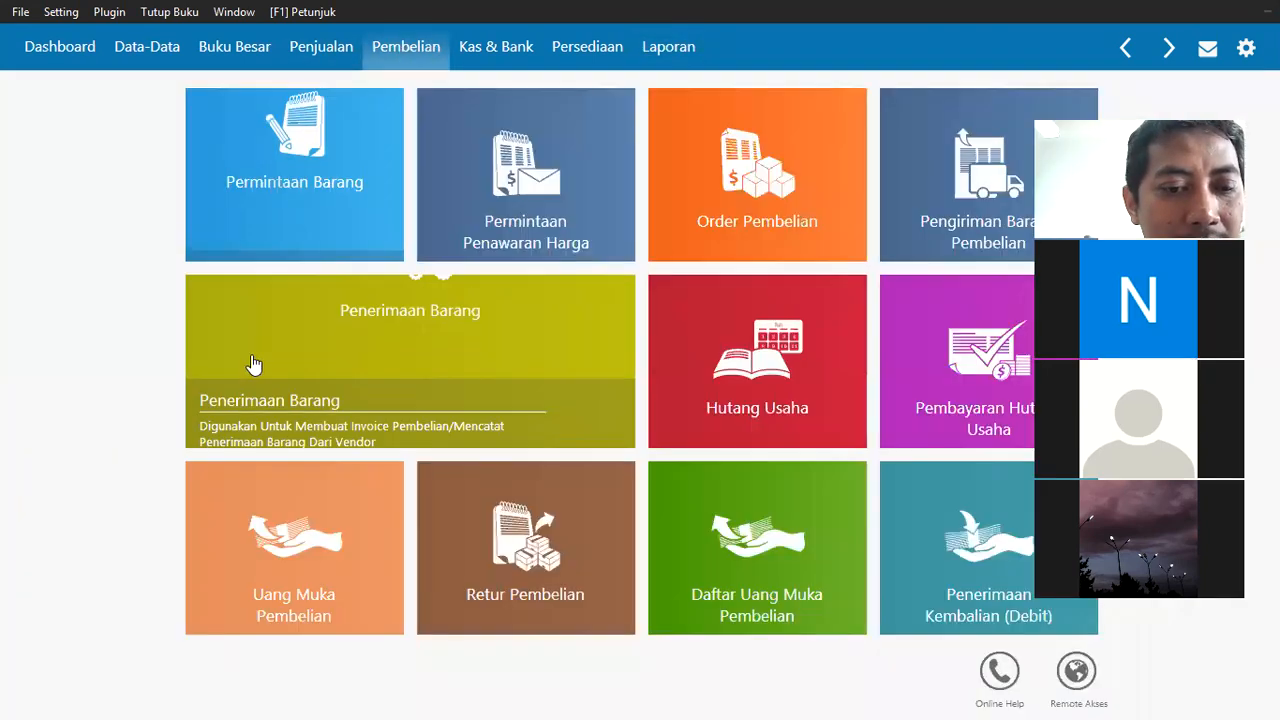
pyautogui.click(207, 432)
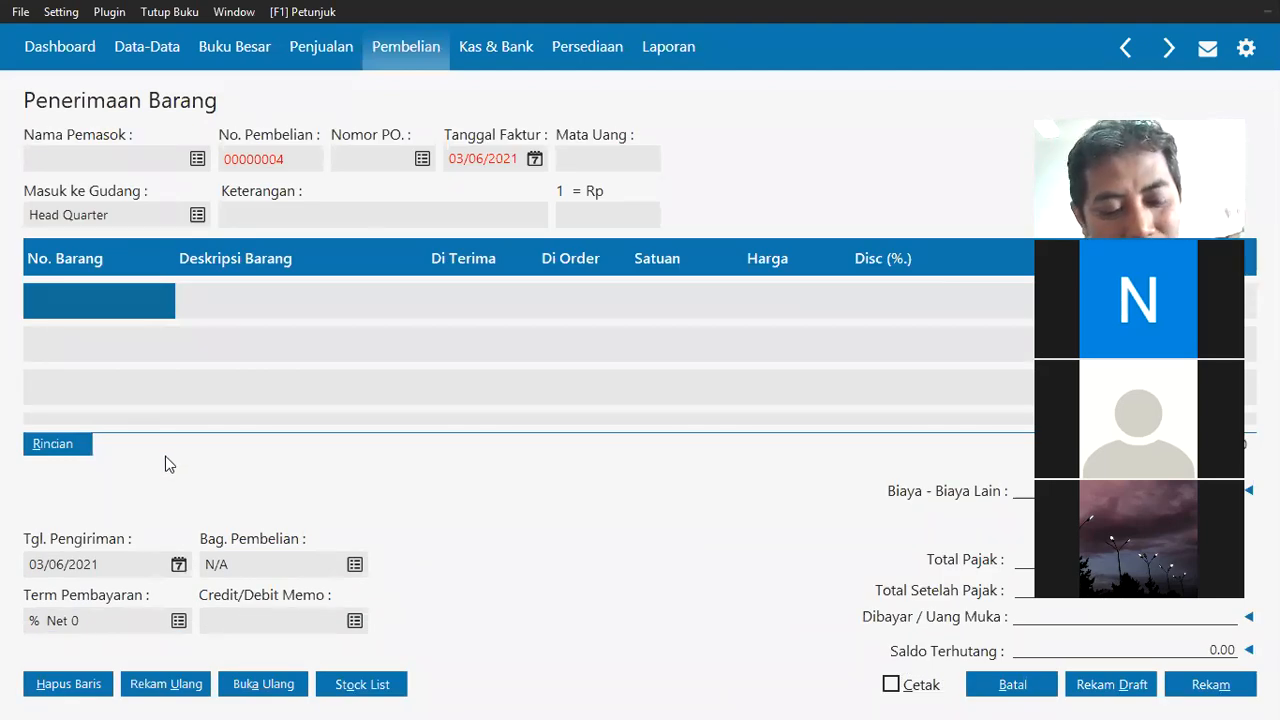
pyautogui.hotkey('alt', 'Tab')
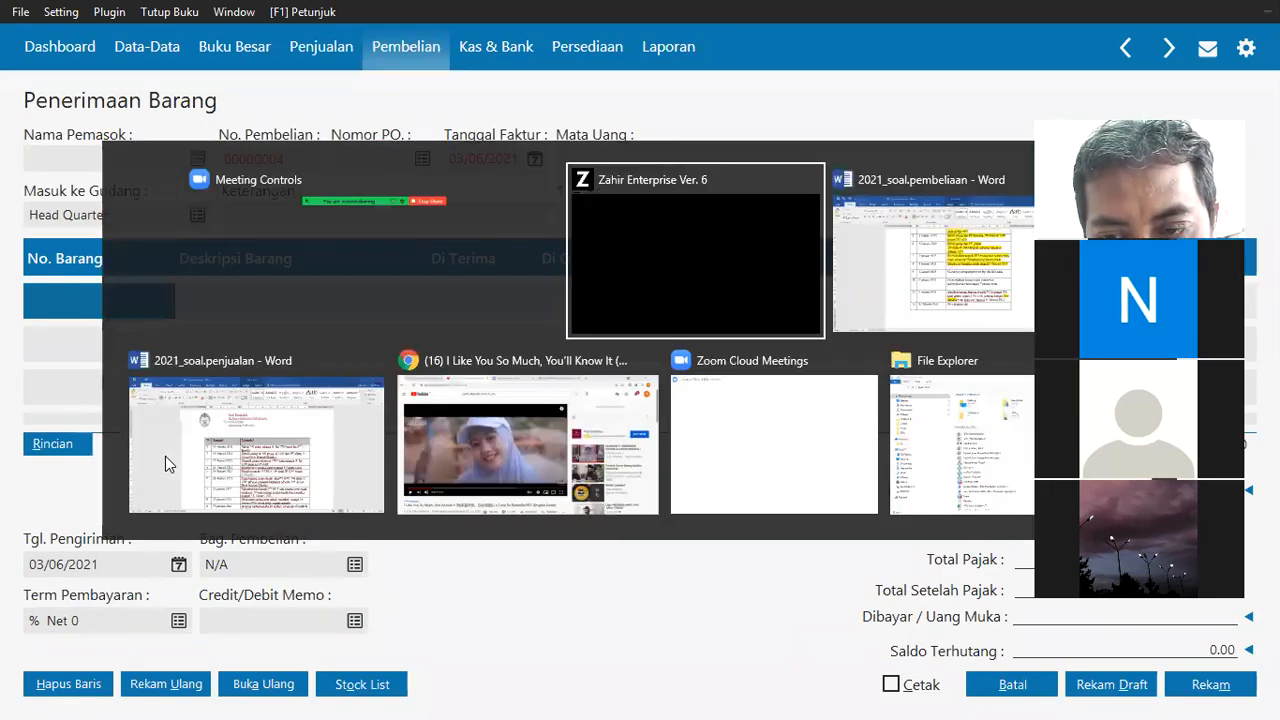
pyautogui.hotkey('alt', 'Tab')
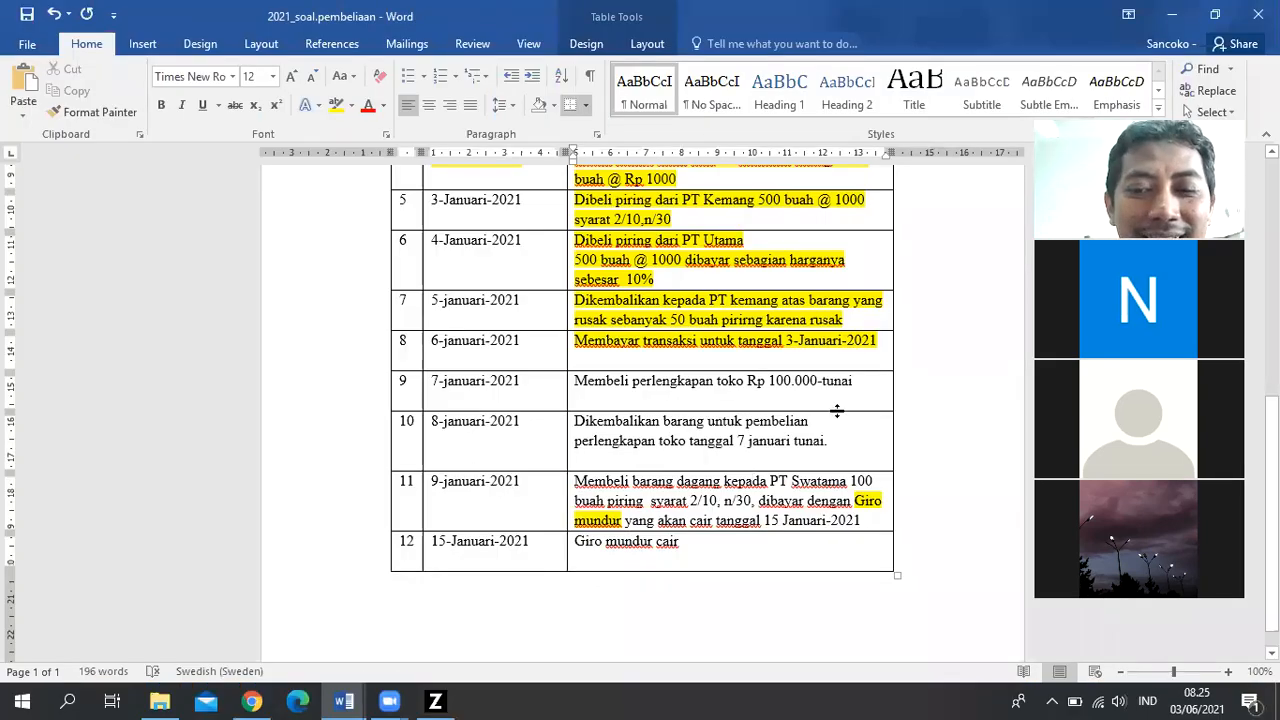
# Append a hyphen and the supplier's name to the 7-januari-2021 store supplies purchase in the transaction table.
pyautogui.click(871, 382)
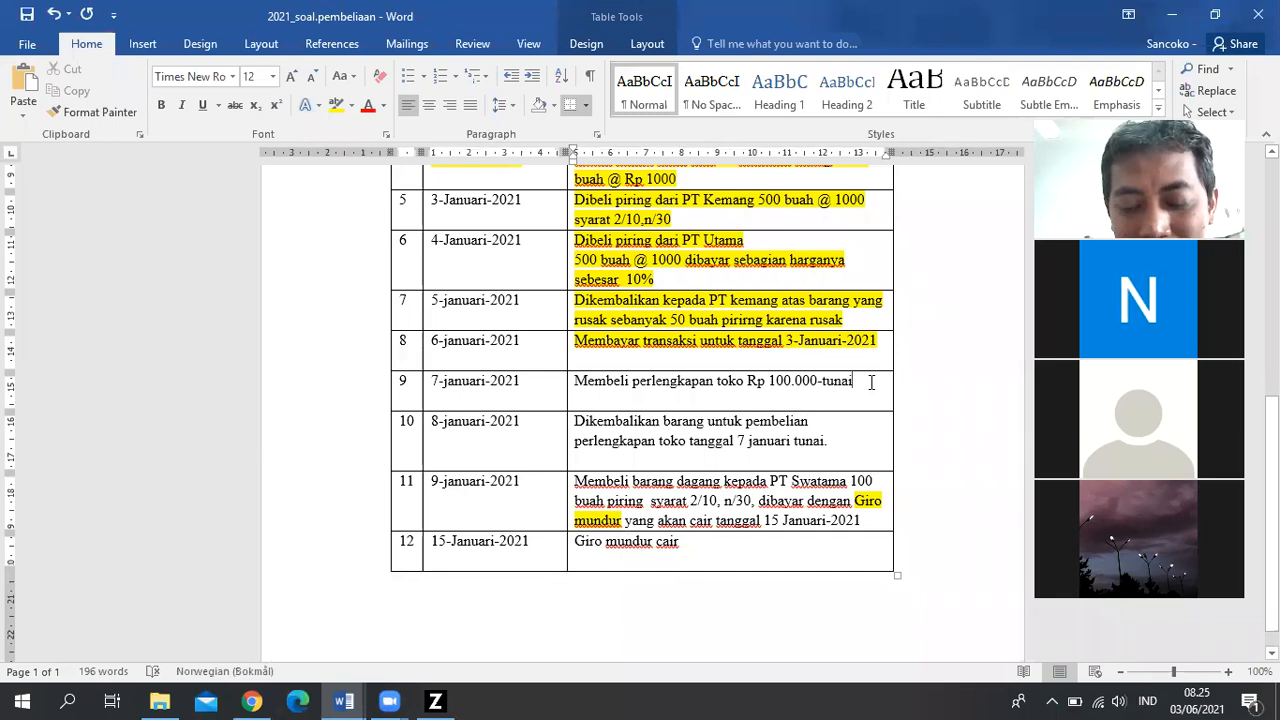
pyautogui.write('- ')
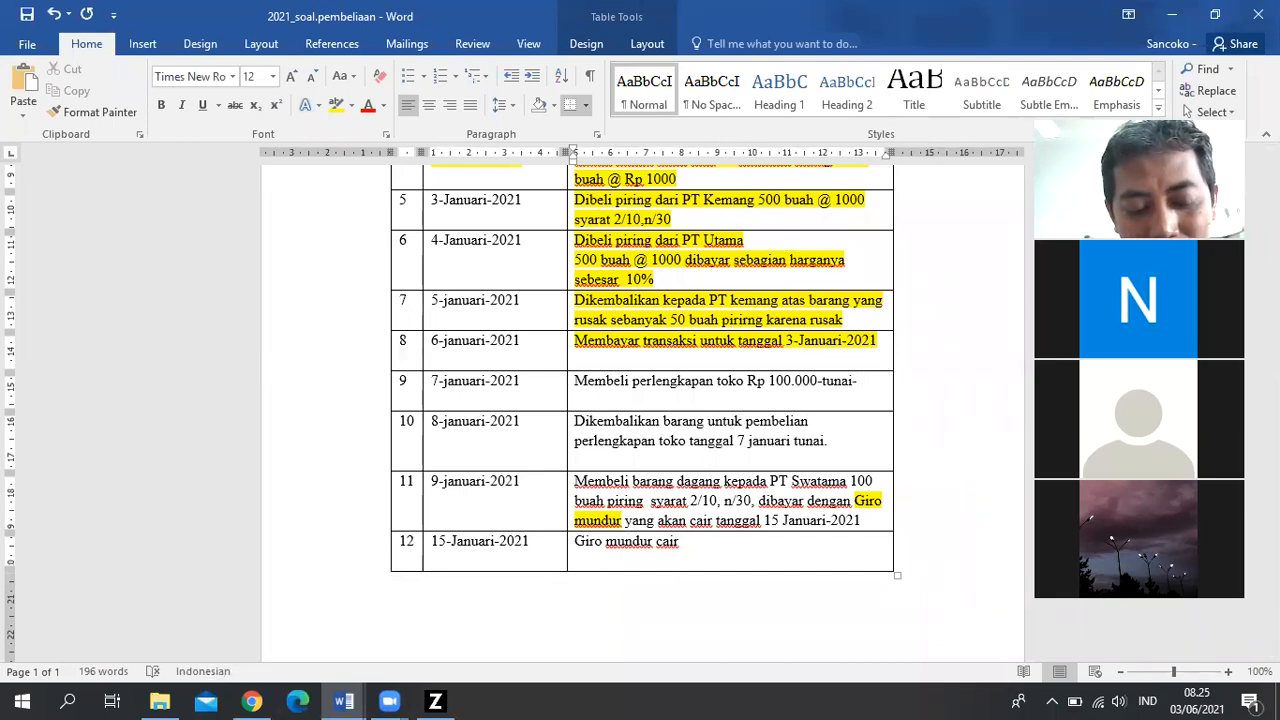
pyautogui.write('Alifu')
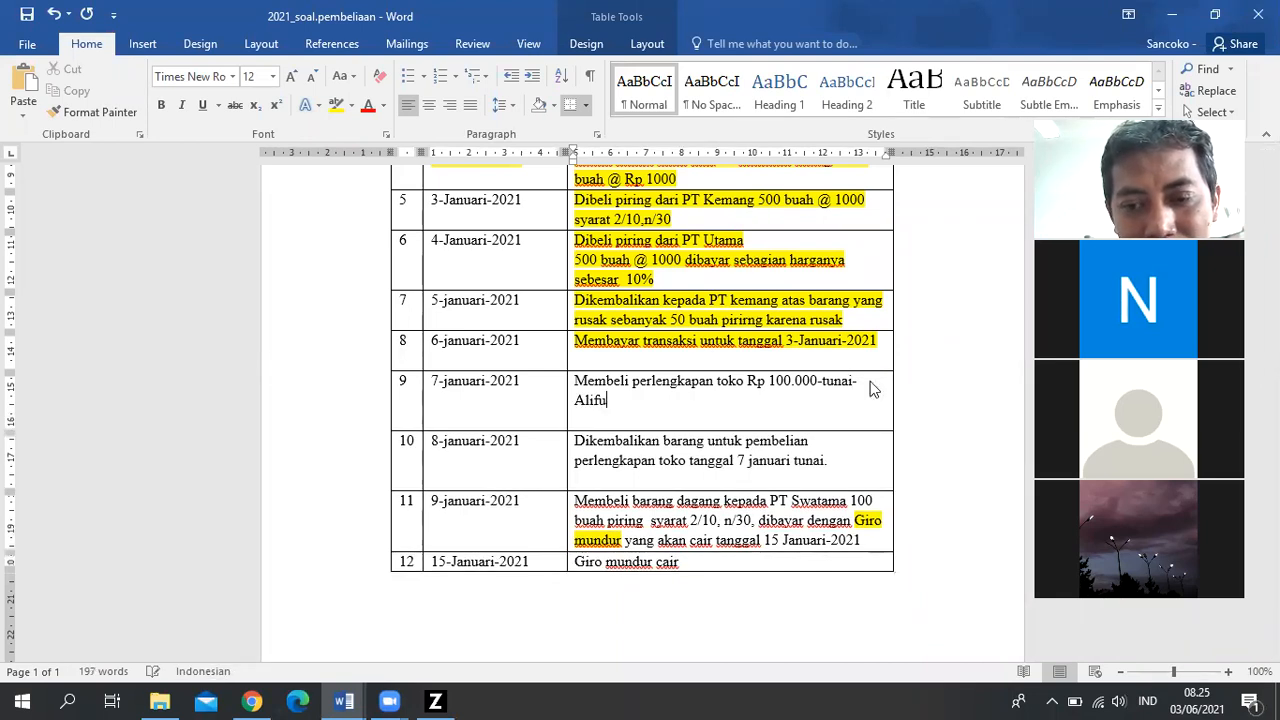
pyautogui.press('BackSpace')
pyautogui.write('ia')
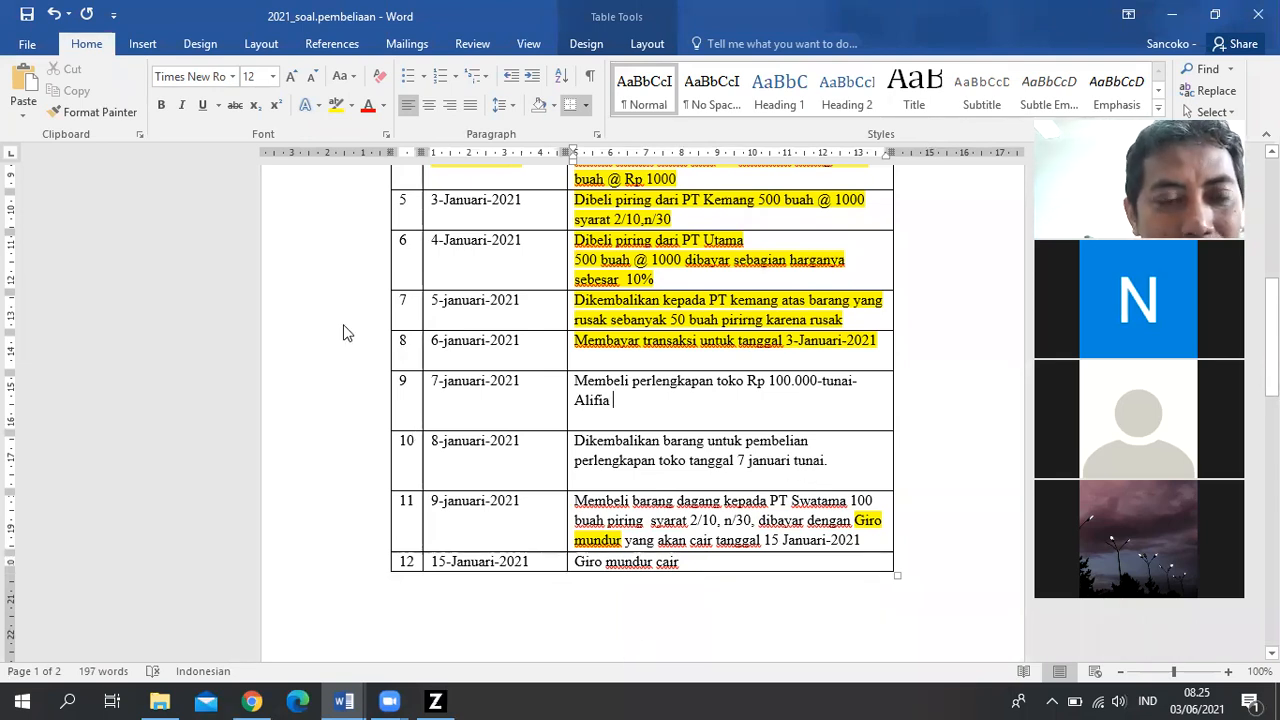
# Switch to Zahir Accounting and open the supplier list for the Nama Pemasok of the new purchase.
pyautogui.hotkey('alt', 'Tab')
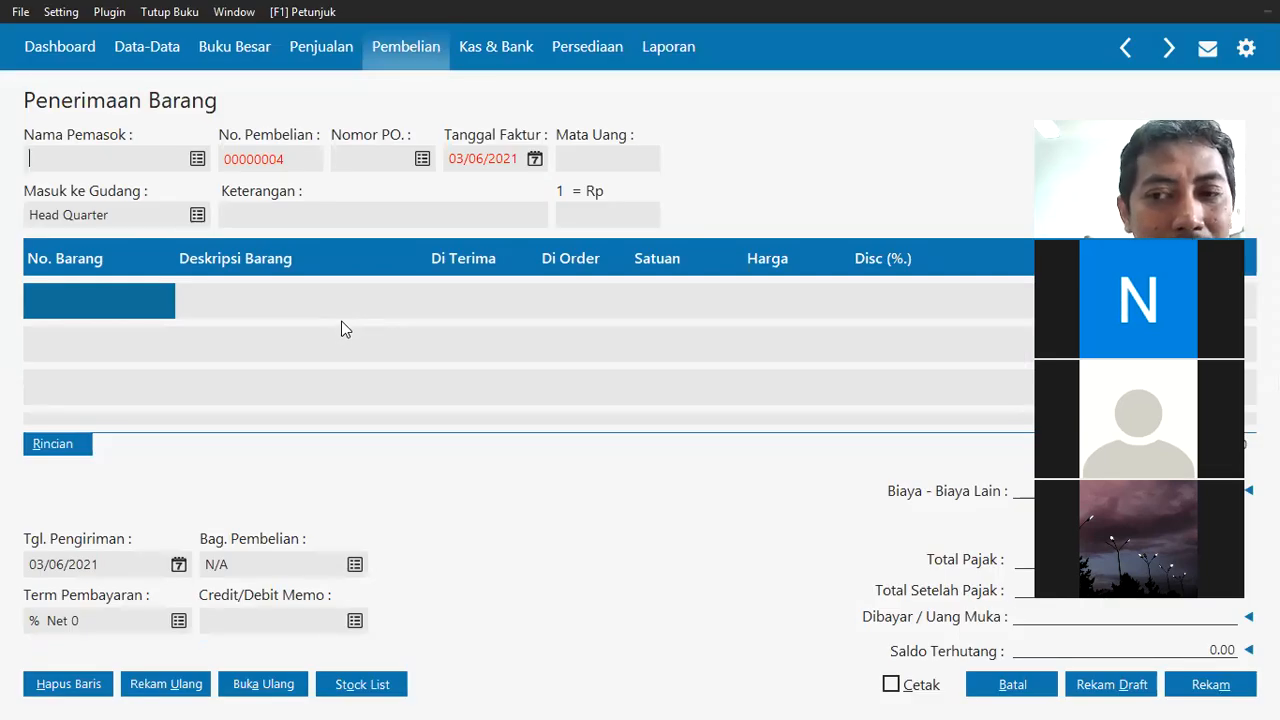
pyautogui.click(197, 160)
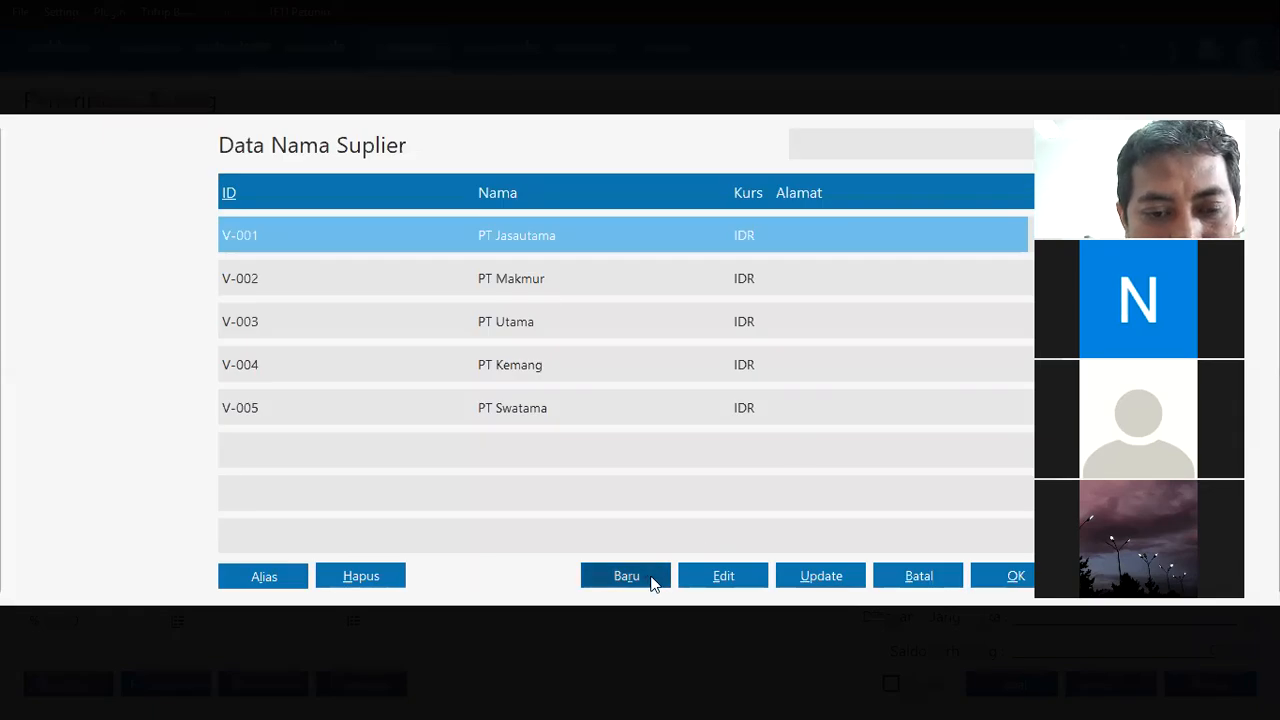
pyautogui.click(653, 577)
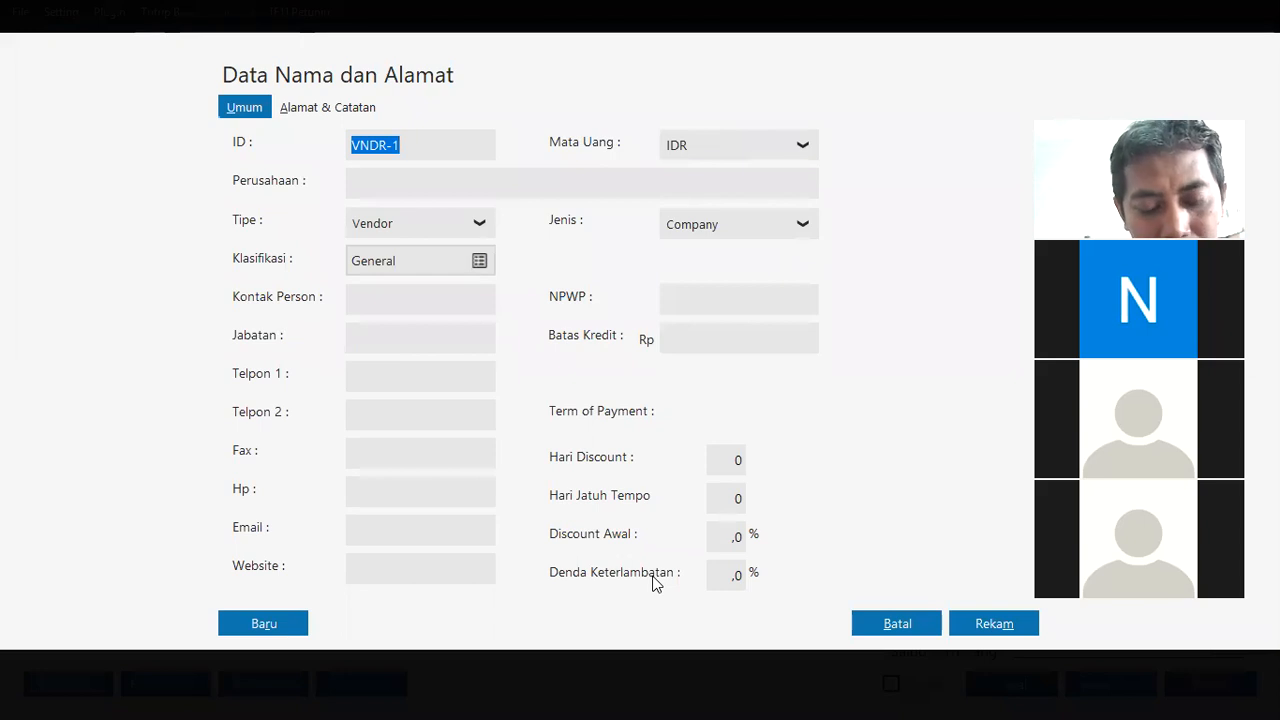
pyautogui.write('V')
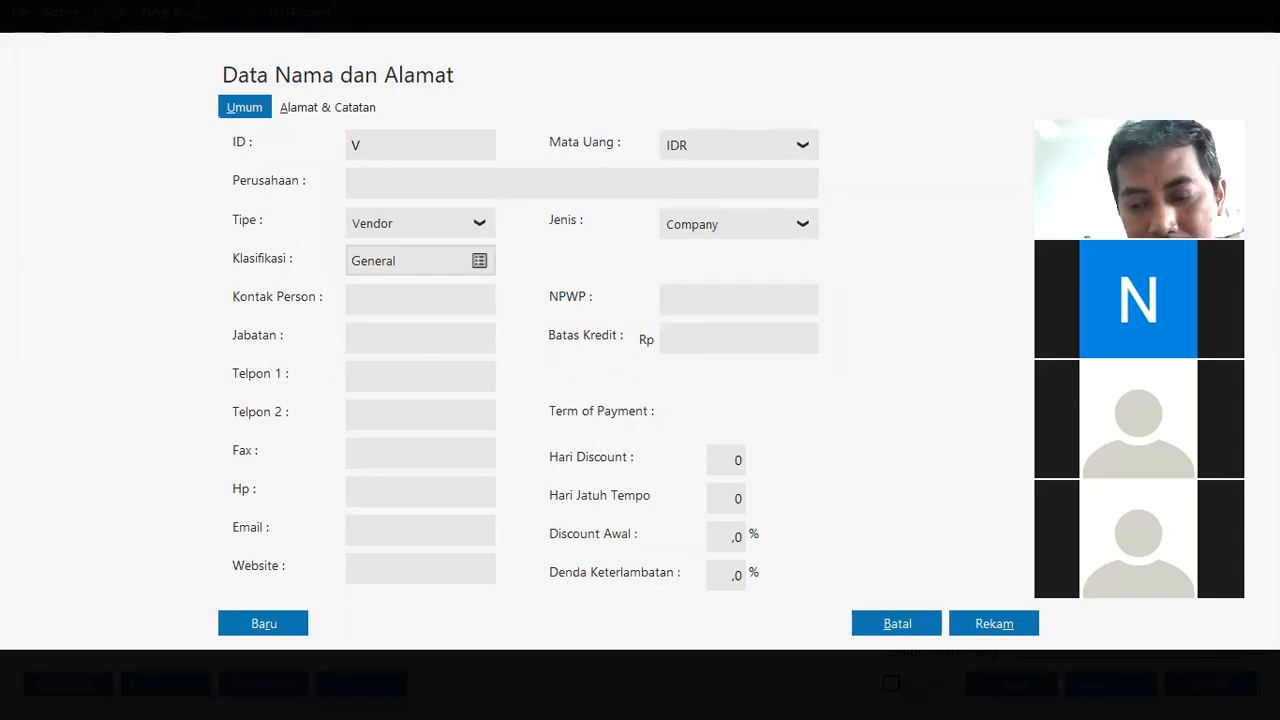
pyautogui.click(921, 629)
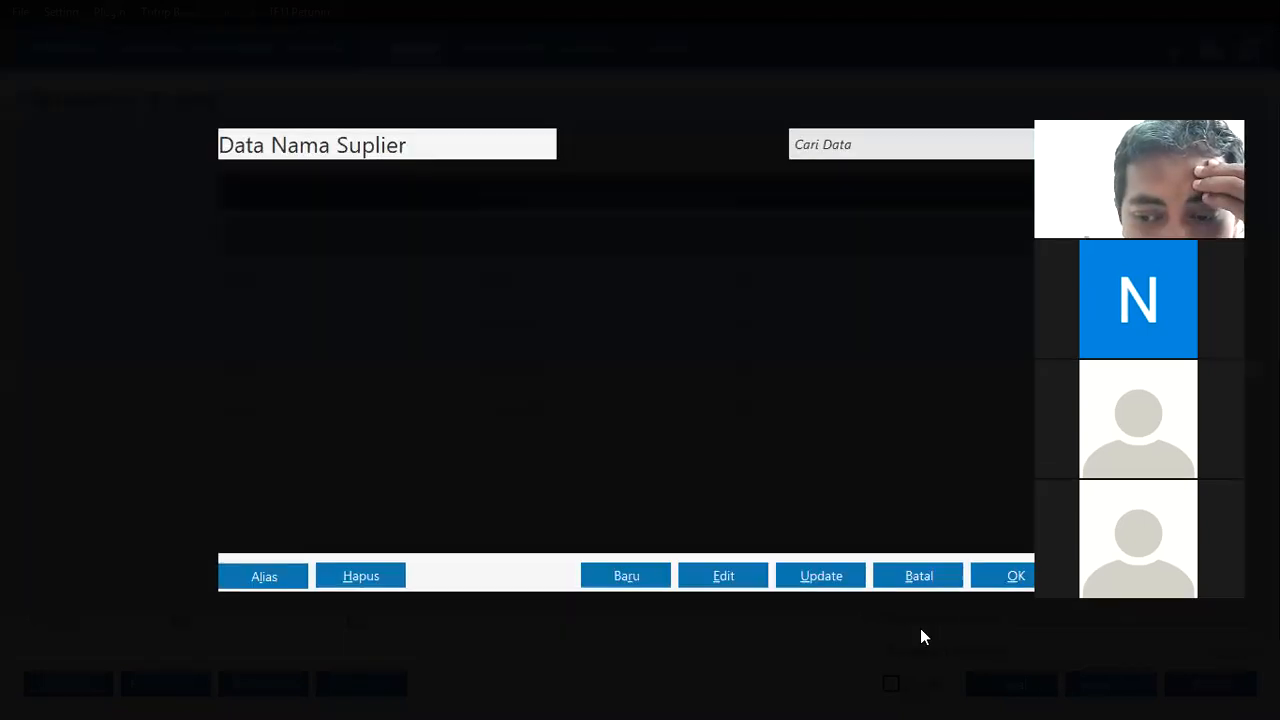
# Create a supplier with ID V-006 and the supplier's name as Perusahaan, and select it for the purchase.
pyautogui.click(626, 576)
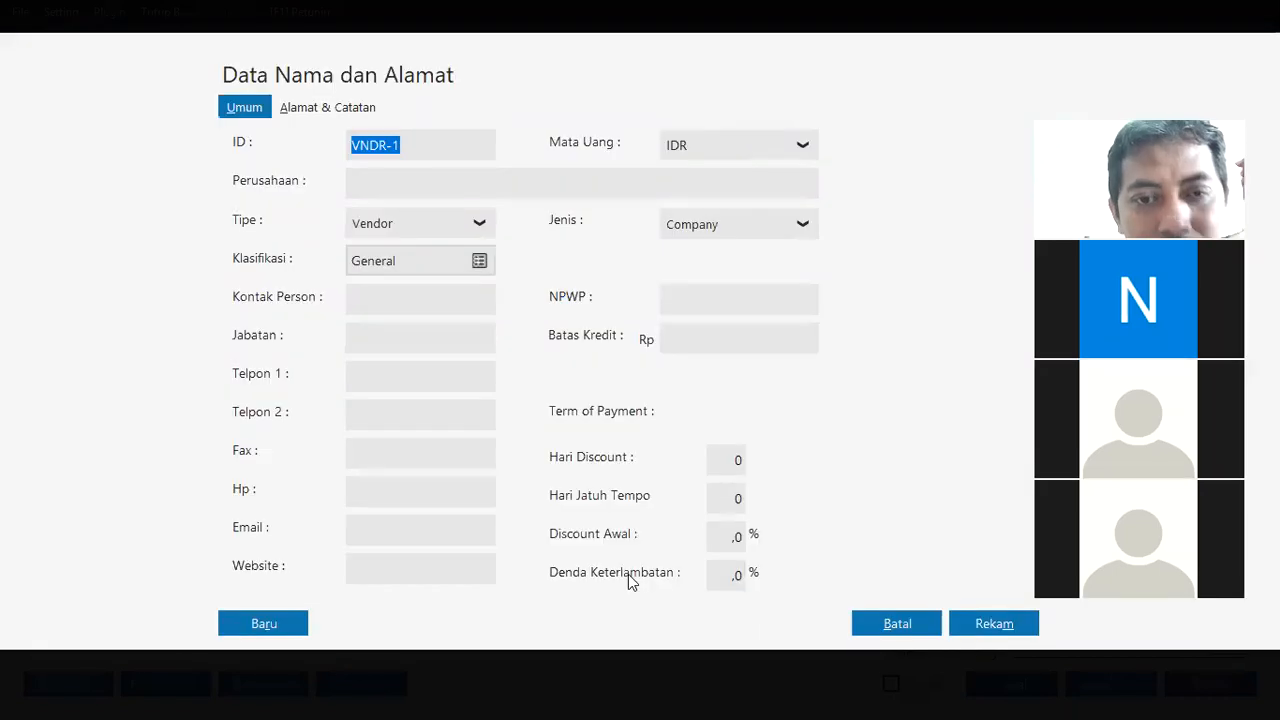
pyautogui.write('V-006')
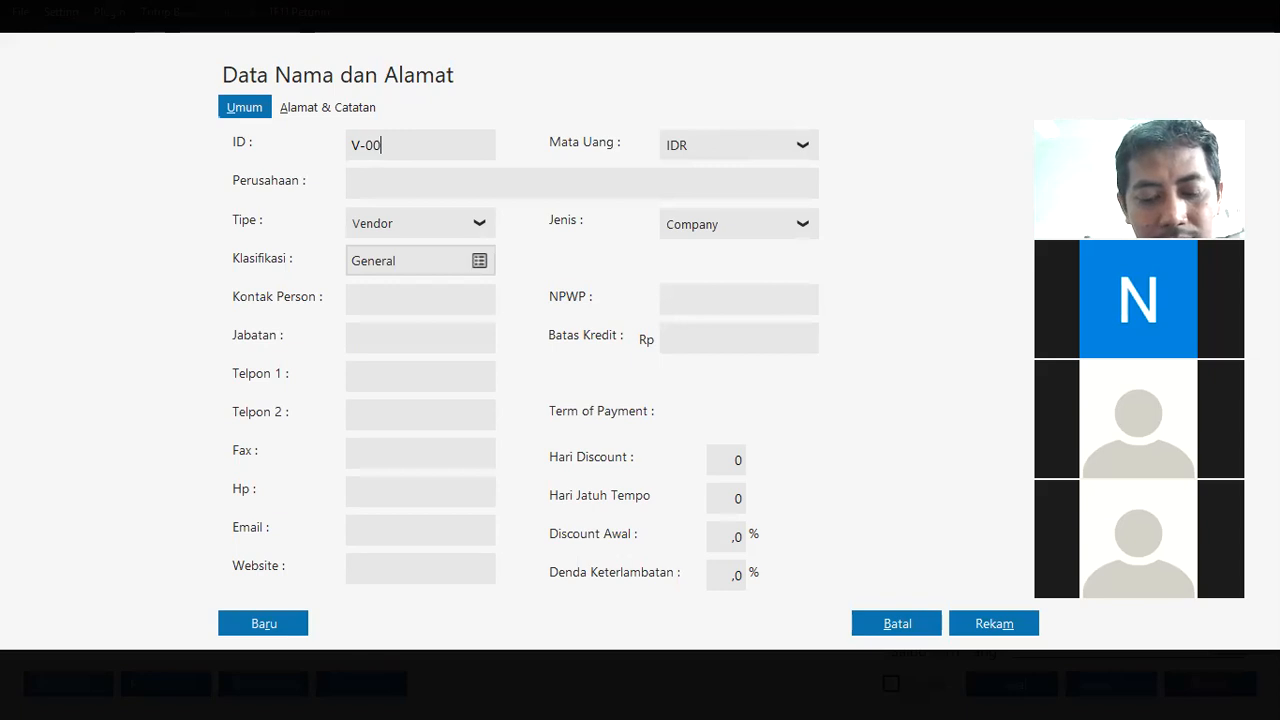
pyautogui.click(471, 192)
pyautogui.write('Alifia')
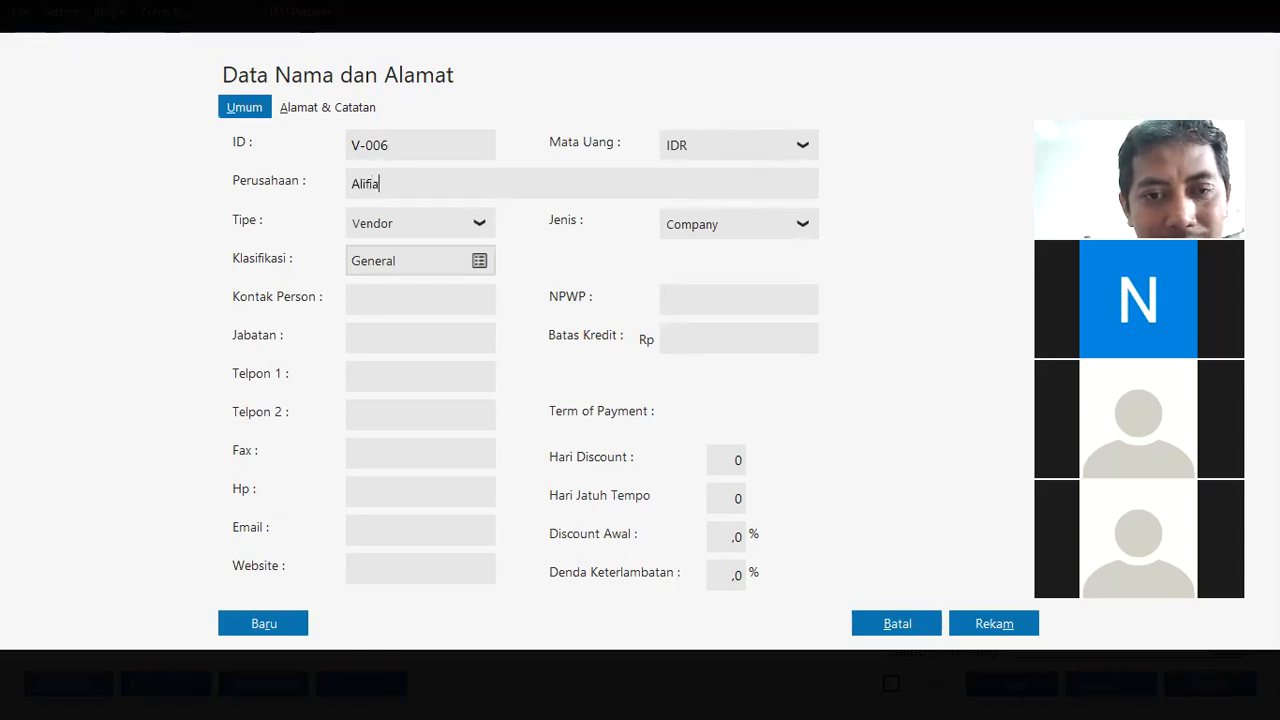
pyautogui.click(995, 624)
pyautogui.click(463, 450)
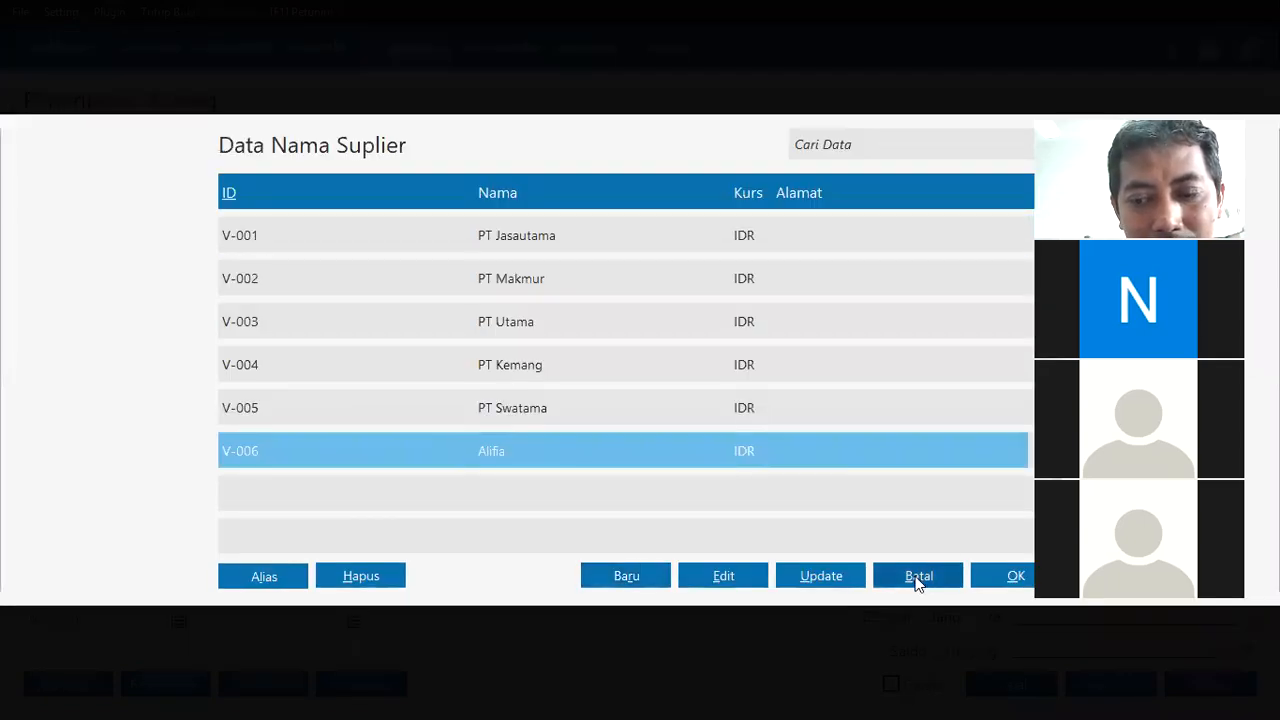
pyautogui.click(1003, 577)
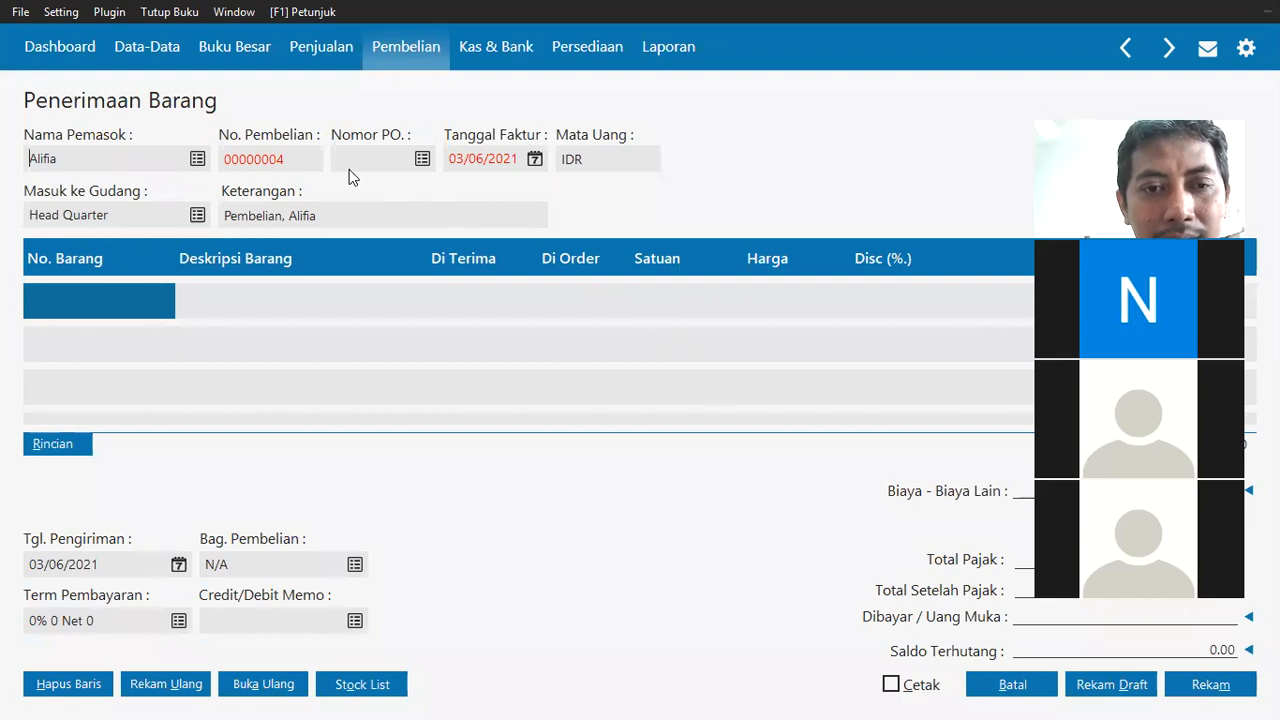
# Set the purchase's invoice date to 07/01/2021.
pyautogui.click(474, 160)
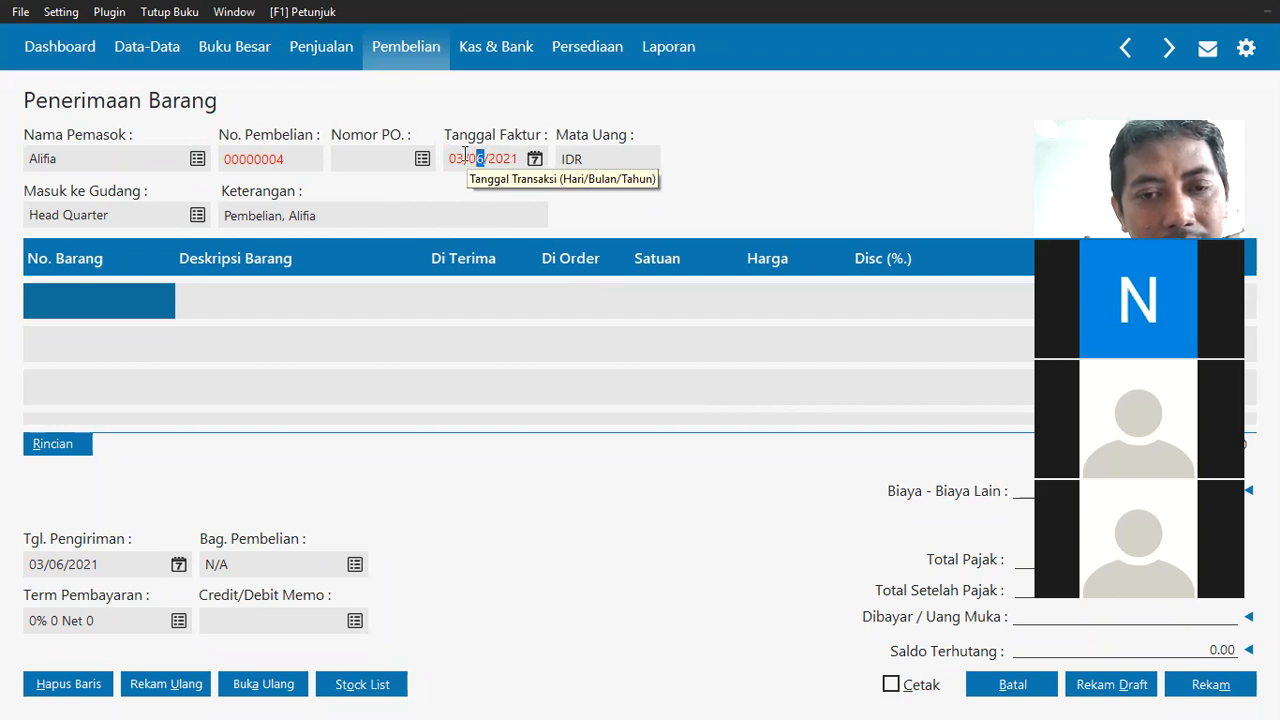
pyautogui.click(453, 156)
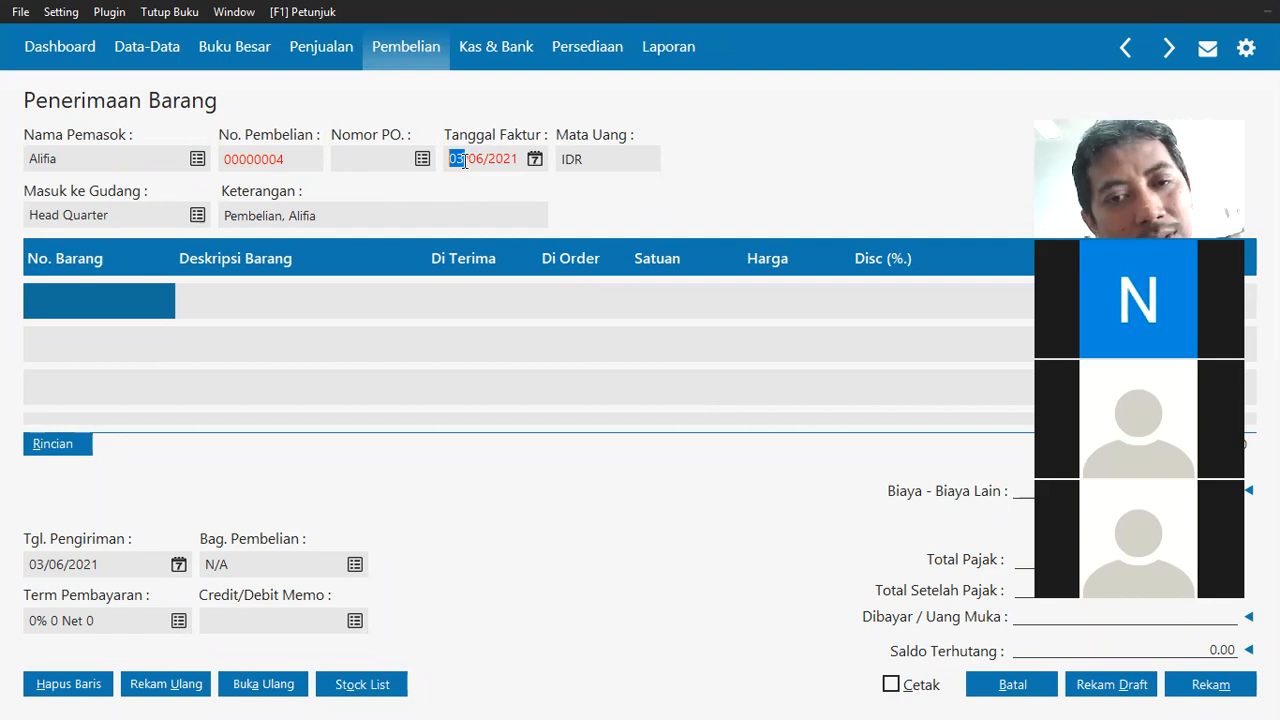
pyautogui.write('07/01')
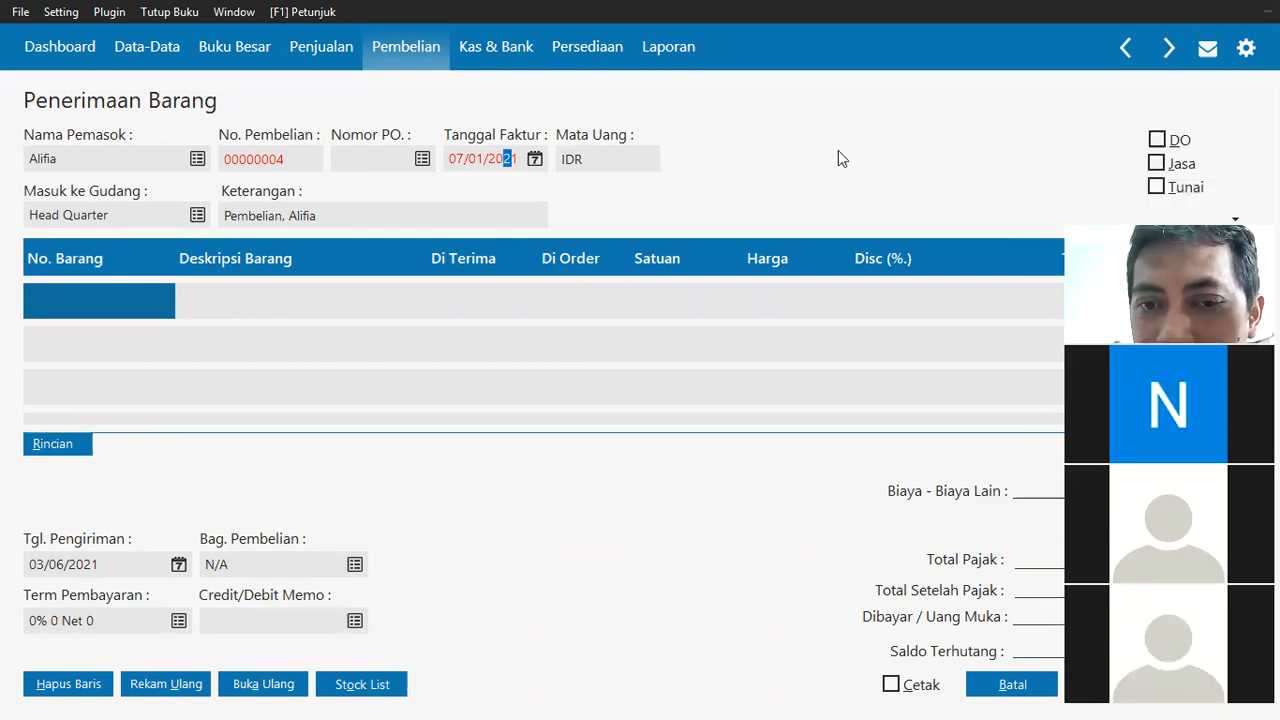
pyautogui.click(1158, 164)
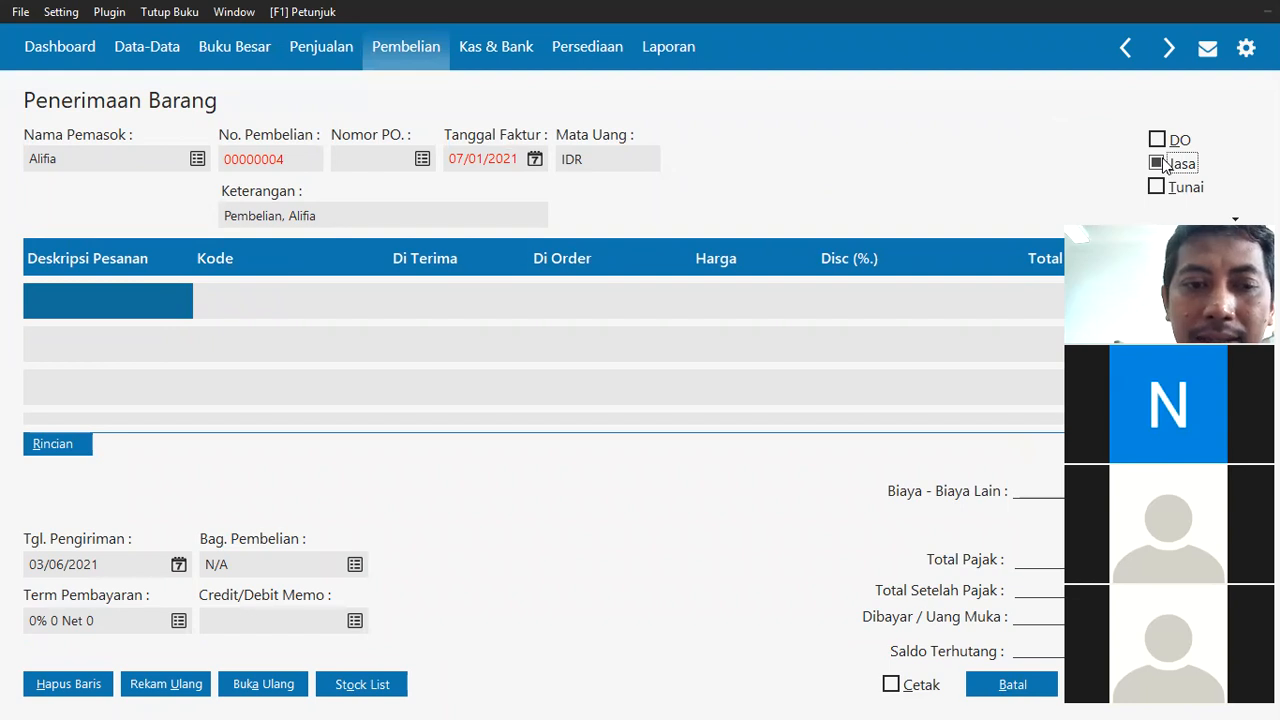
pyautogui.click(1158, 164)
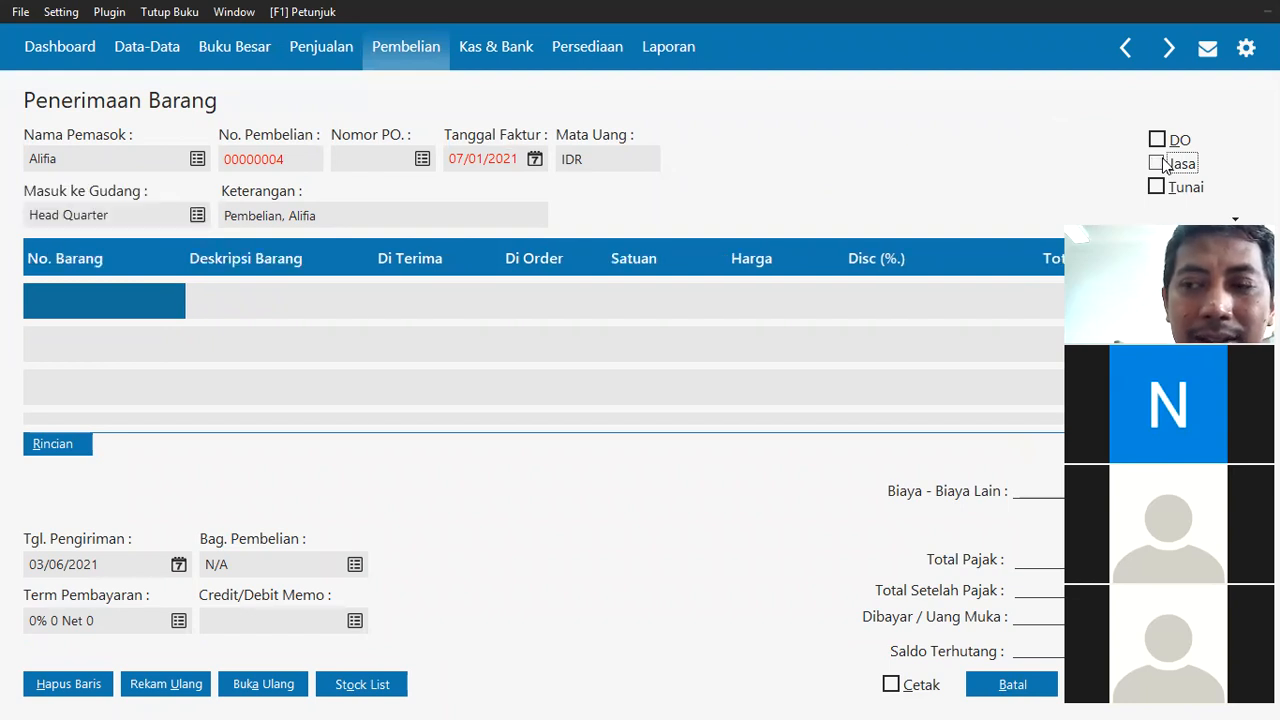
pyautogui.click(1158, 164)
pyautogui.click(1158, 164)
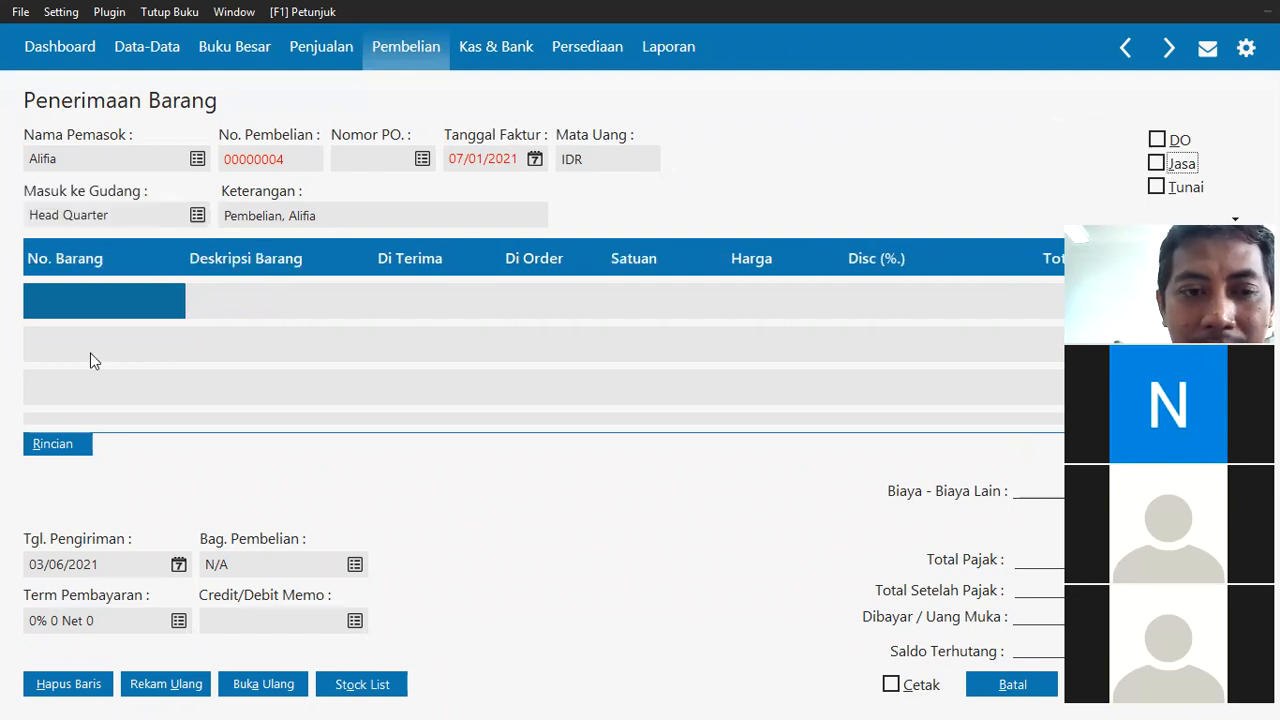
pyautogui.doubleClick(106, 301)
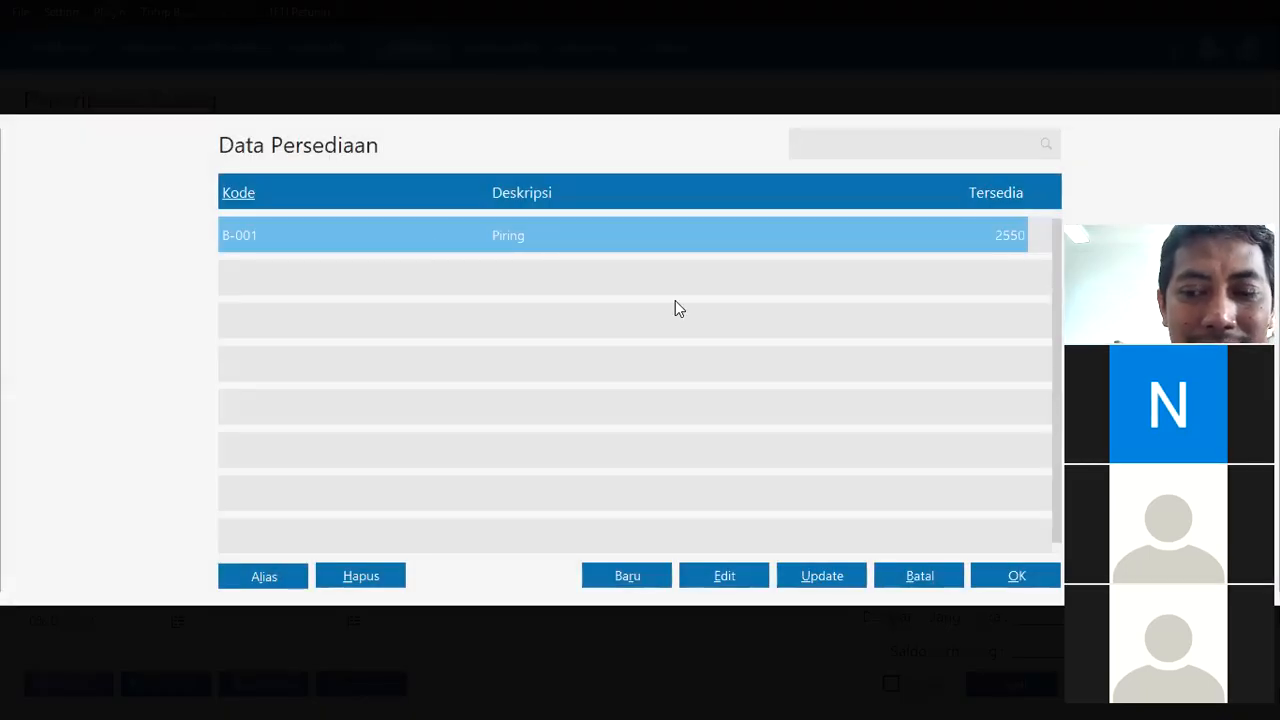
pyautogui.click(912, 574)
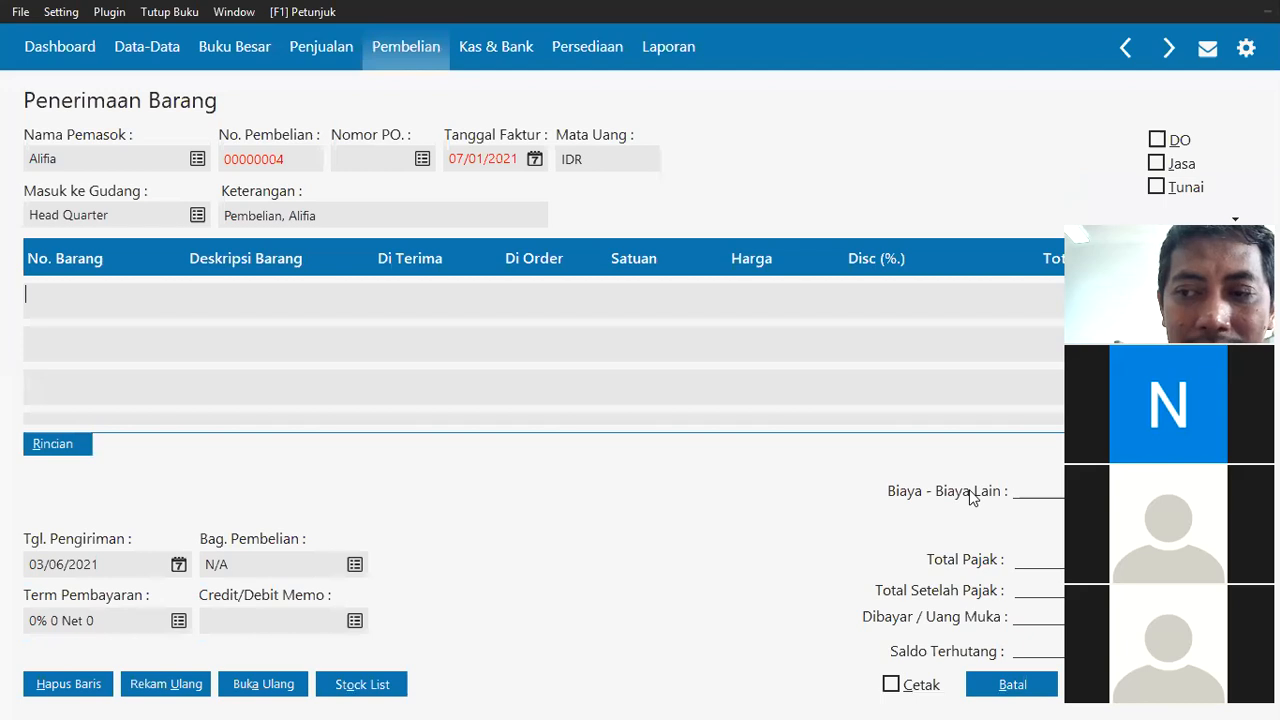
# Mark the purchase as Jasa and Tunai and enter Beli Perlengkapan as the first line's description.
pyautogui.click(1157, 187)
pyautogui.click(1157, 163)
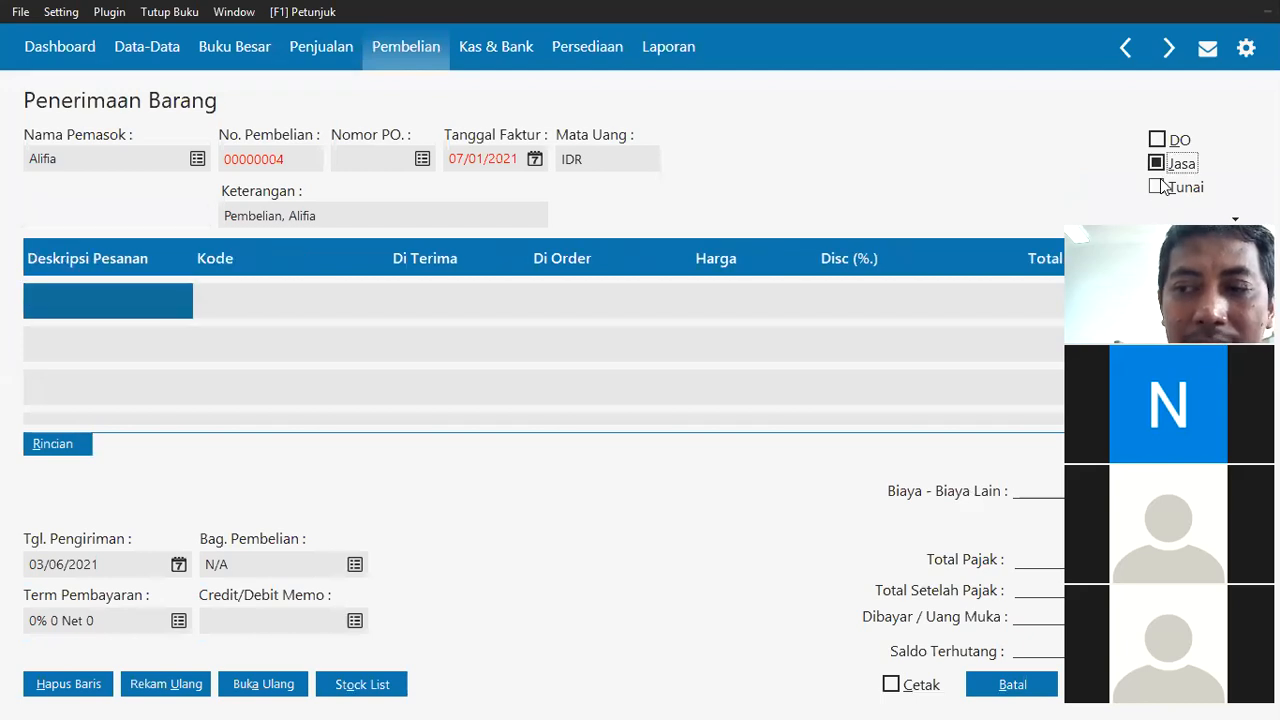
pyautogui.click(1157, 190)
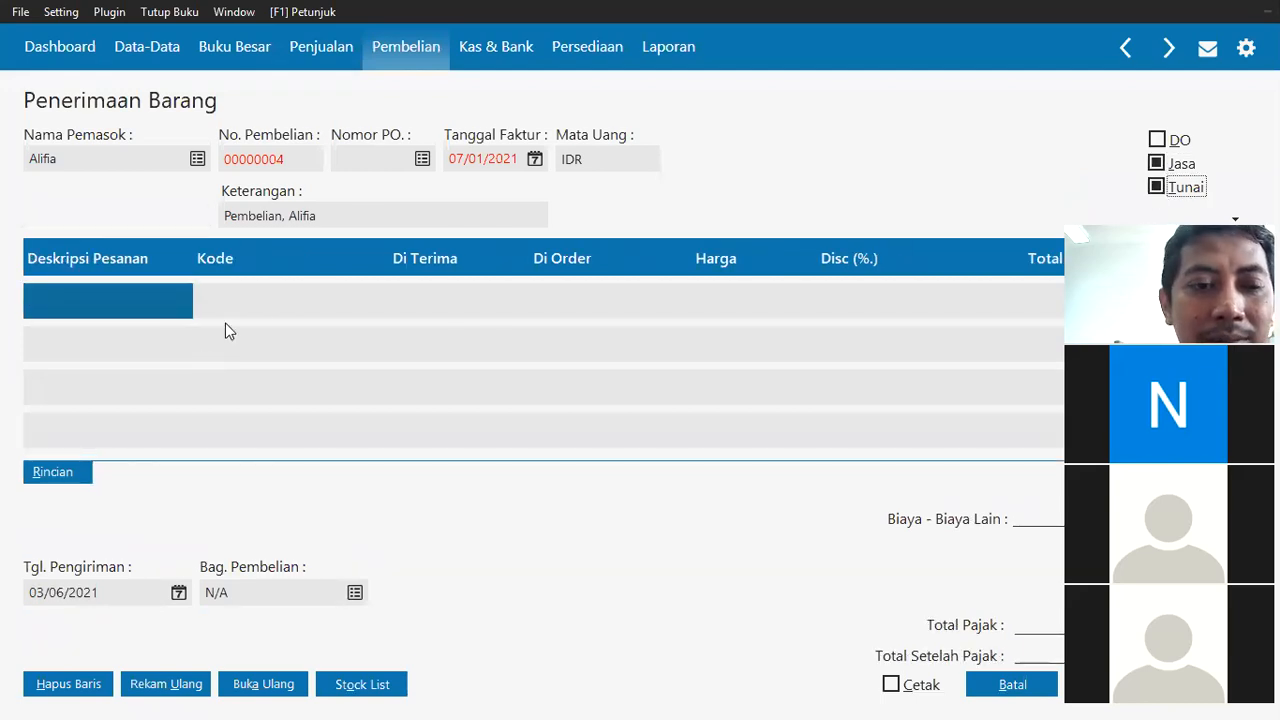
pyautogui.click(146, 309)
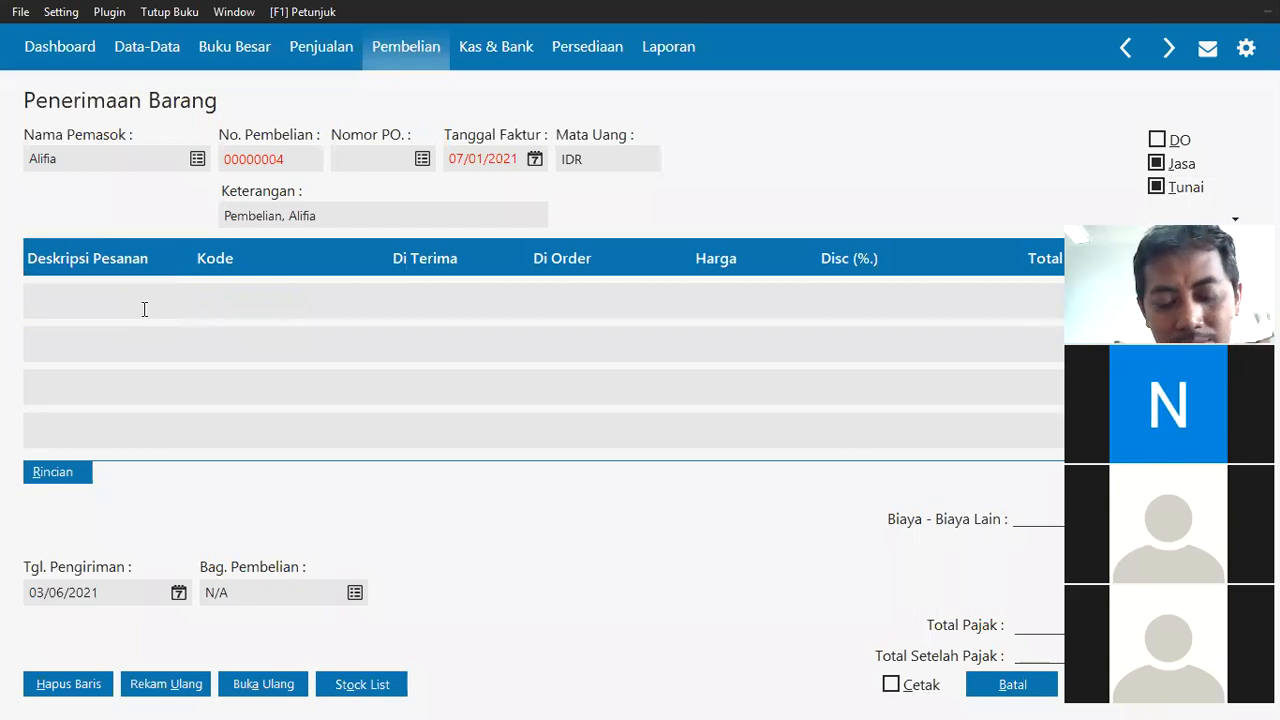
pyautogui.write('Beli Per')
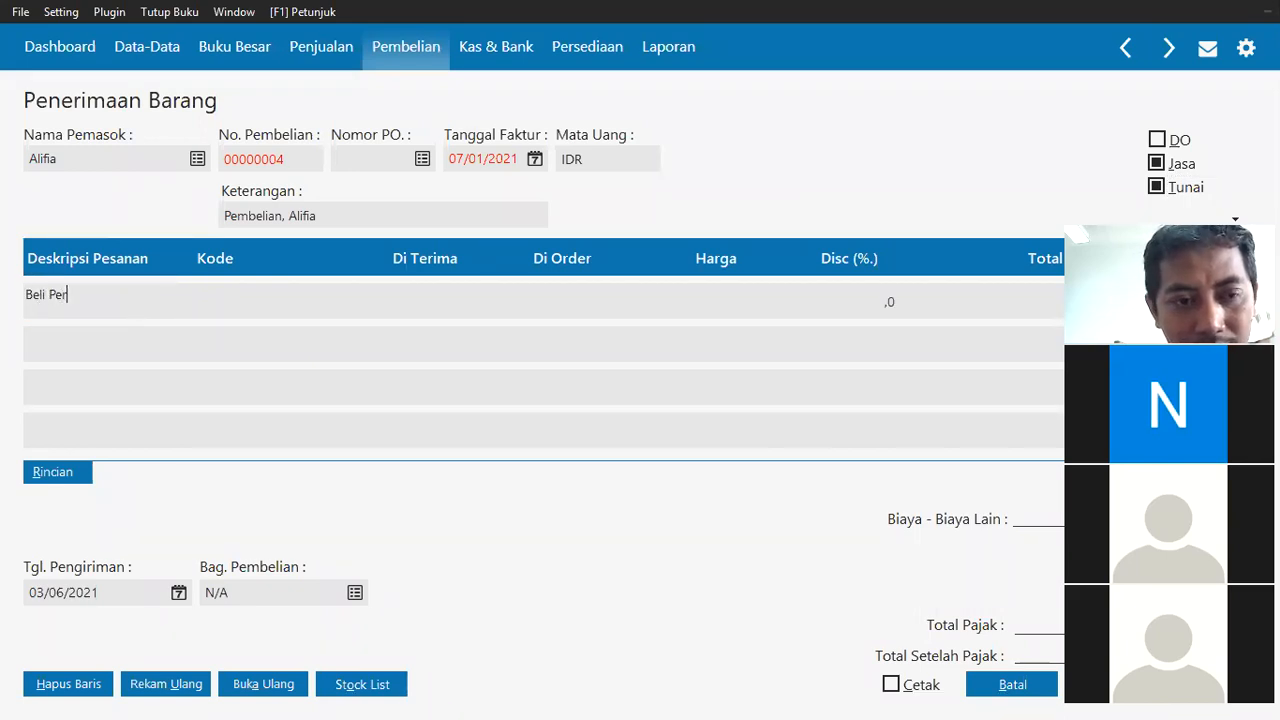
pyautogui.write('lengkapan')
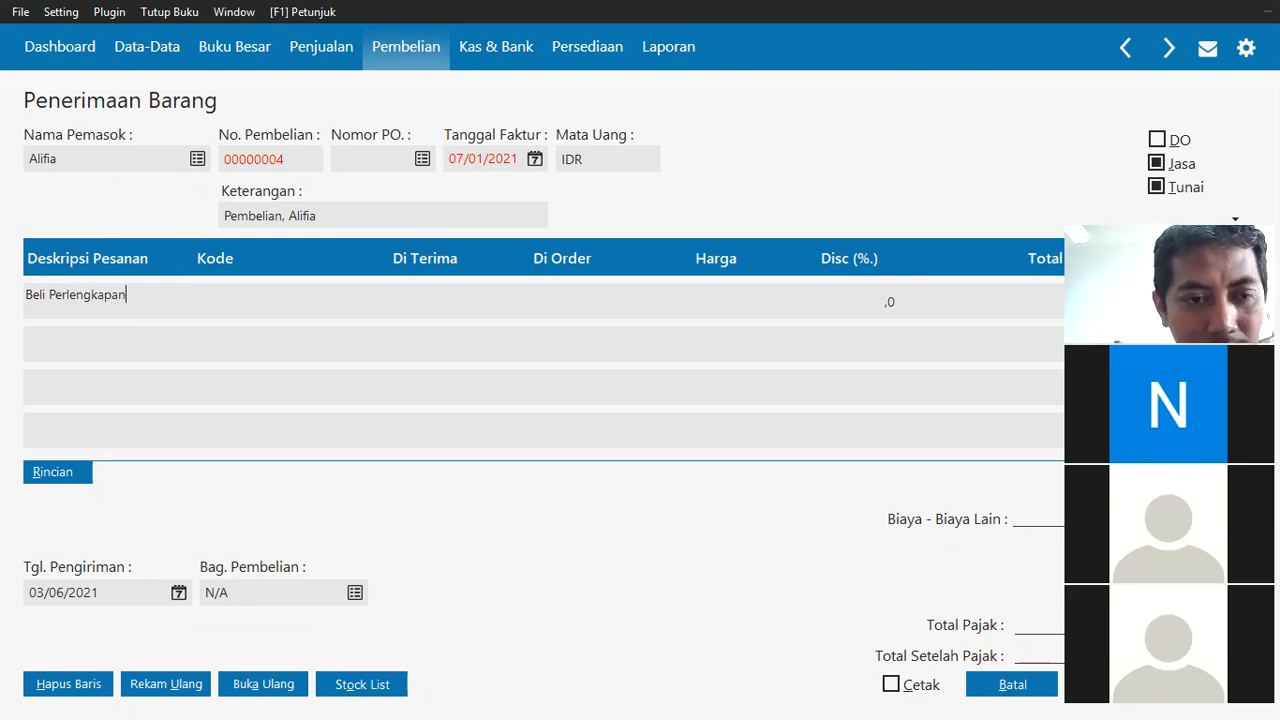
# Open the account list for the Beli Perlengkapan line's Kode, search it for "perl", and clear the search.
pyautogui.click(268, 294)
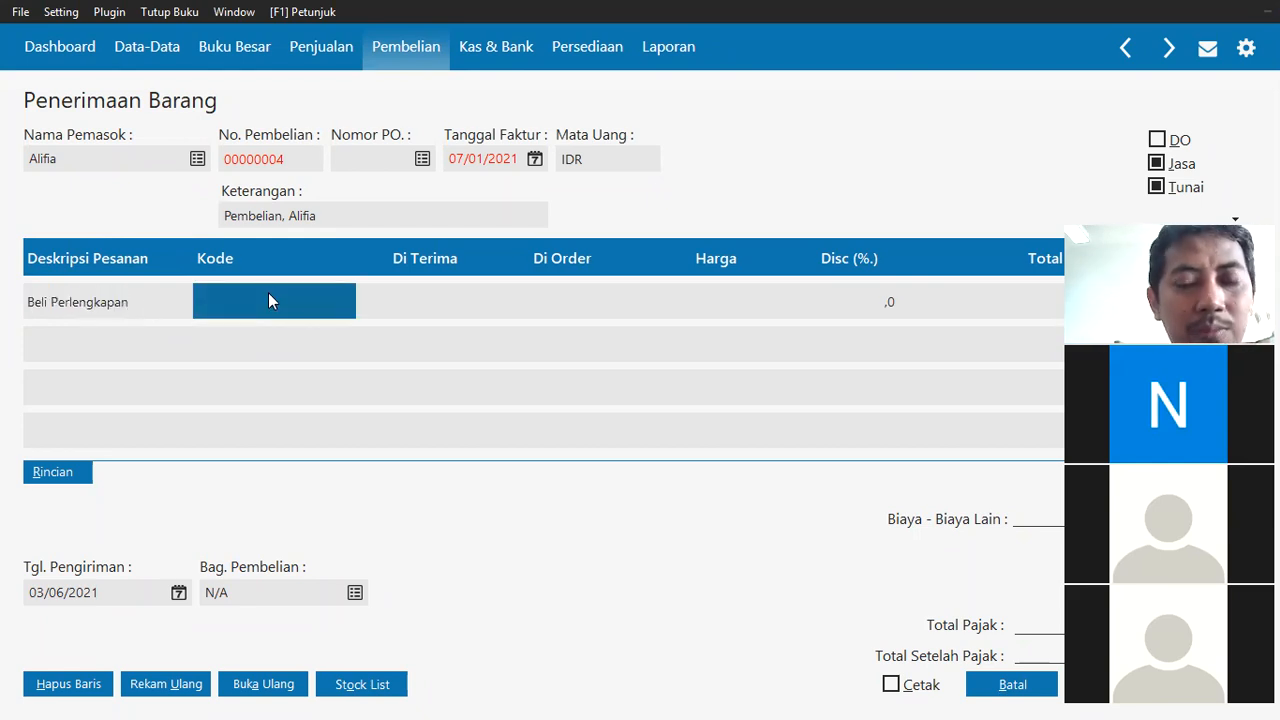
pyautogui.doubleClick(272, 293)
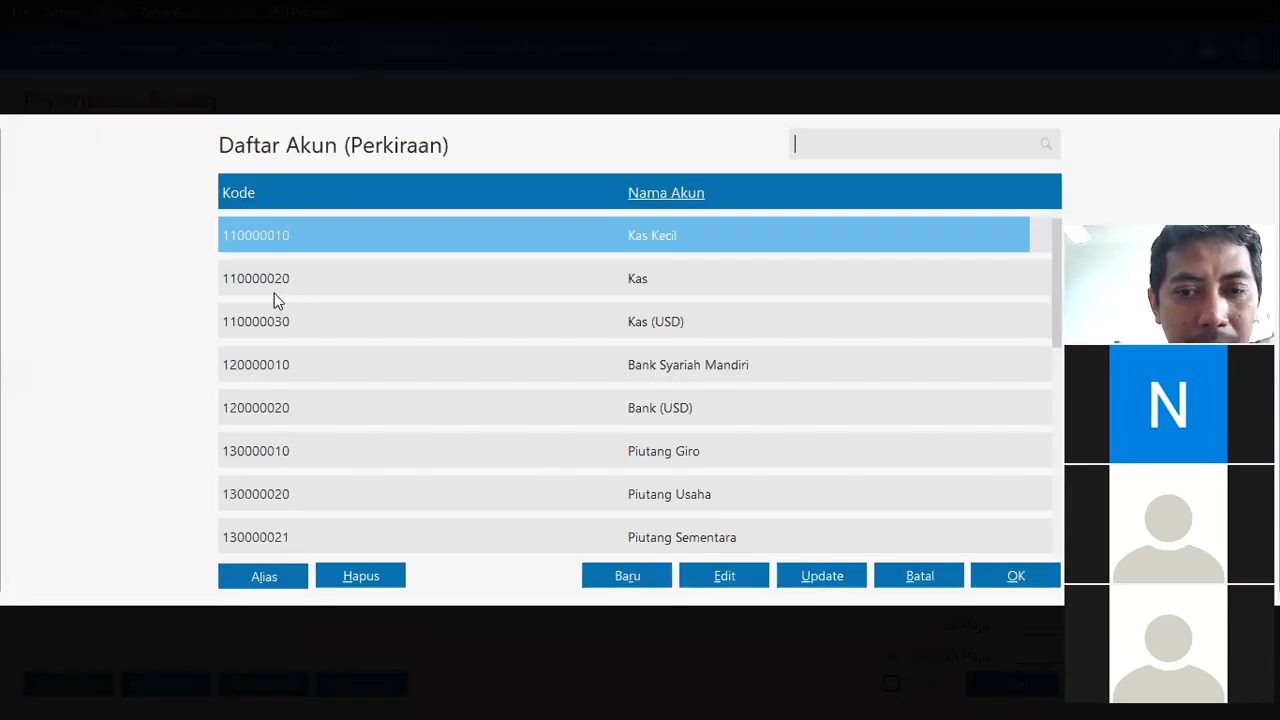
pyautogui.write('per')
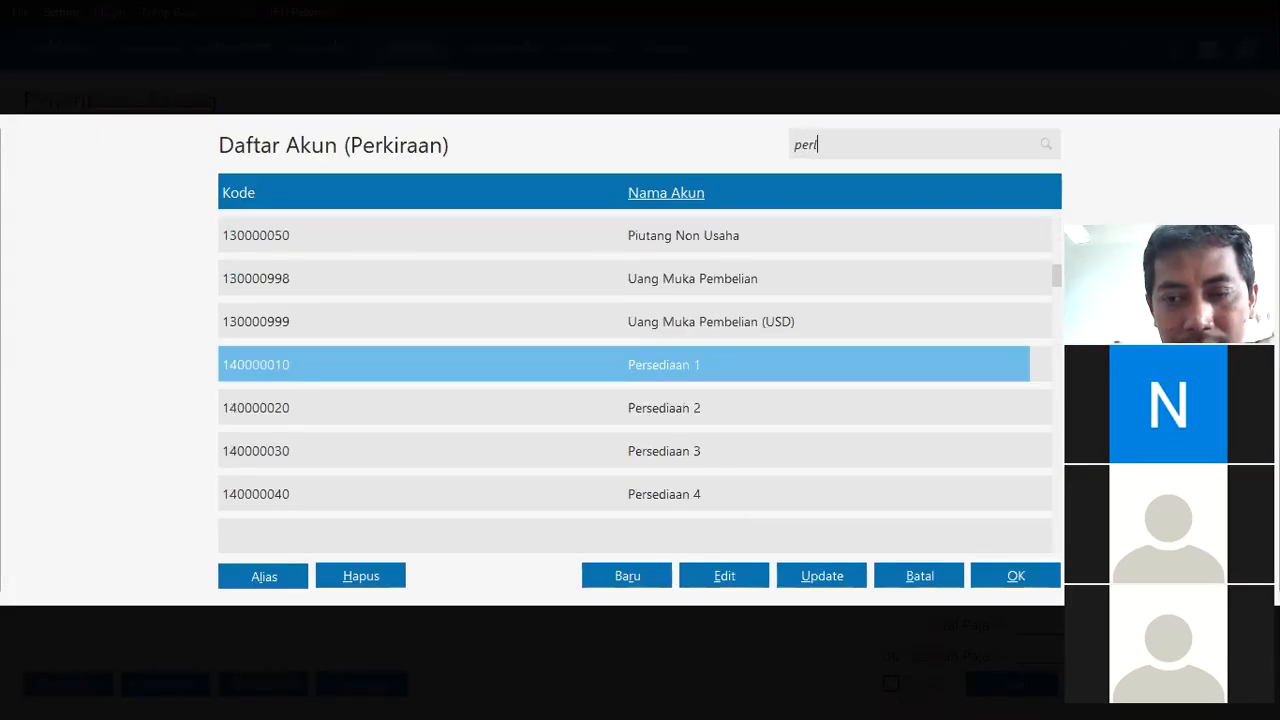
pyautogui.press('BackSpace')
pyautogui.press('BackSpace')
pyautogui.press('BackSpace')
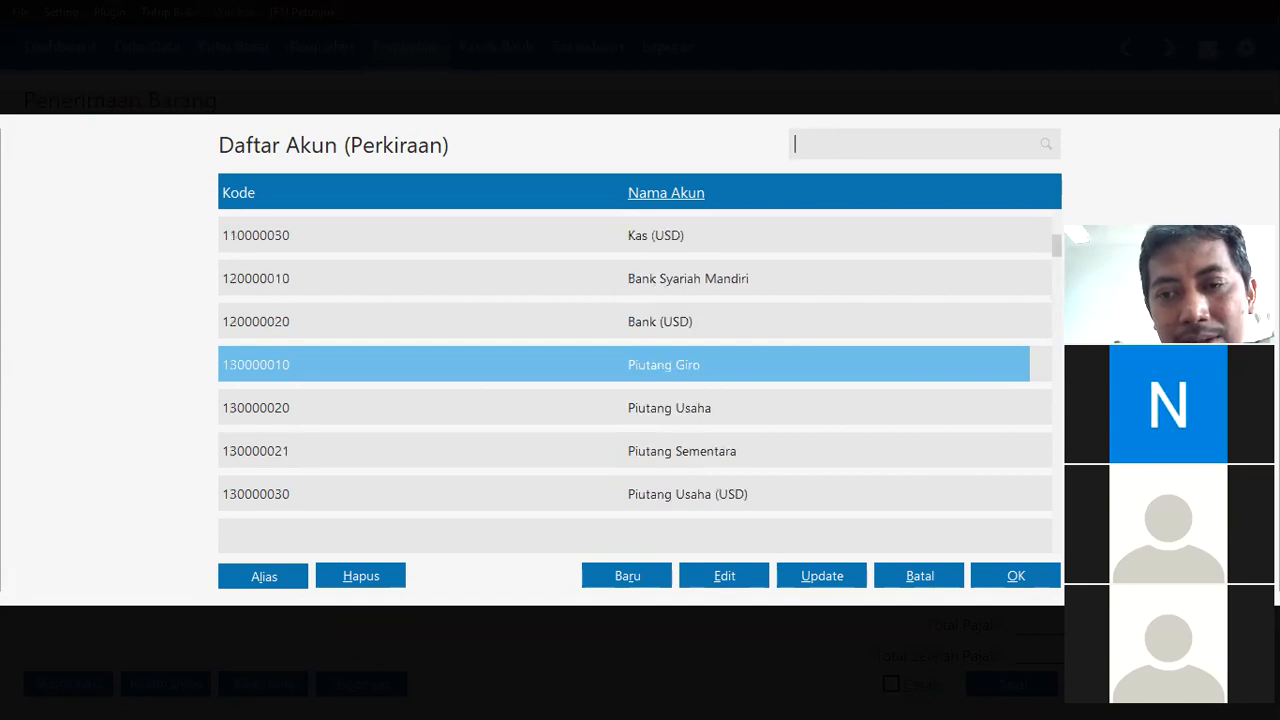
# Look through the account list from the Kas accounts to Hutang Usaha for an account suitable for store supplies.
pyautogui.press('Down')
pyautogui.press('Down')
pyautogui.press('Down')
pyautogui.press('Down')
pyautogui.press('Down')
pyautogui.press('Down')
pyautogui.press('Down')
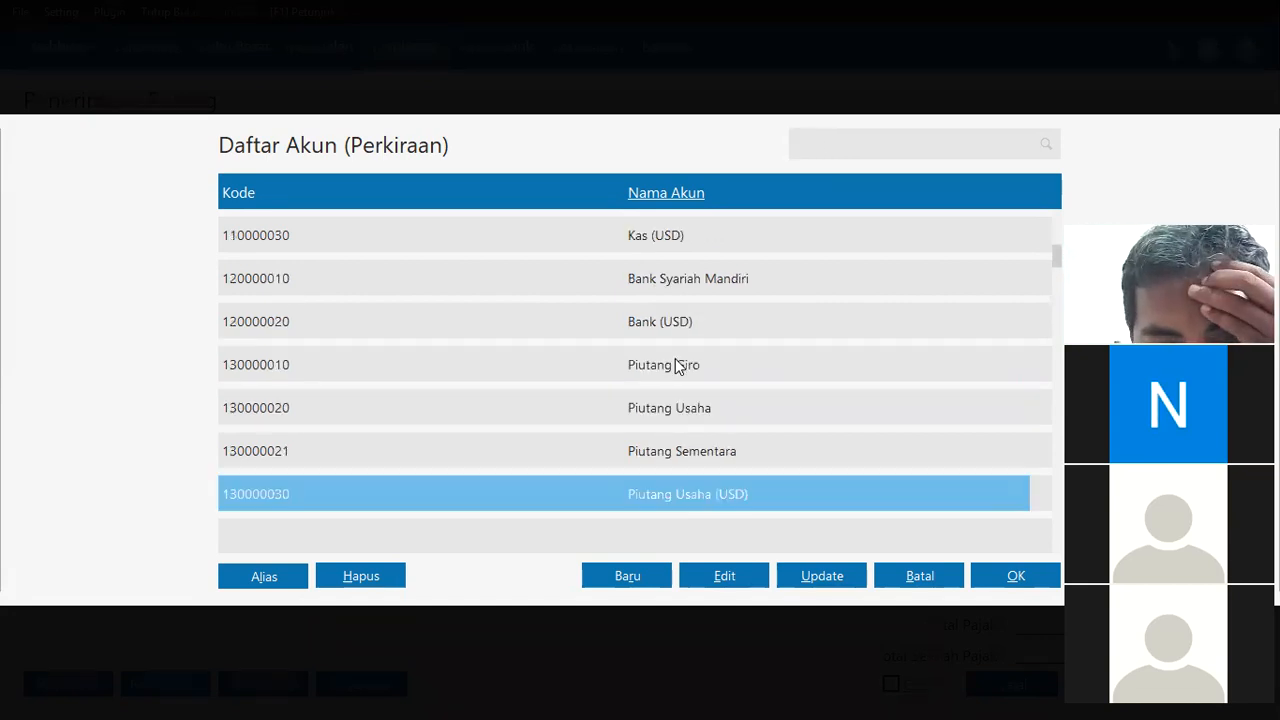
pyautogui.press('Down')
pyautogui.press('Down')
pyautogui.press('Down')
pyautogui.press('Down')
pyautogui.press('Down')
pyautogui.press('Down')
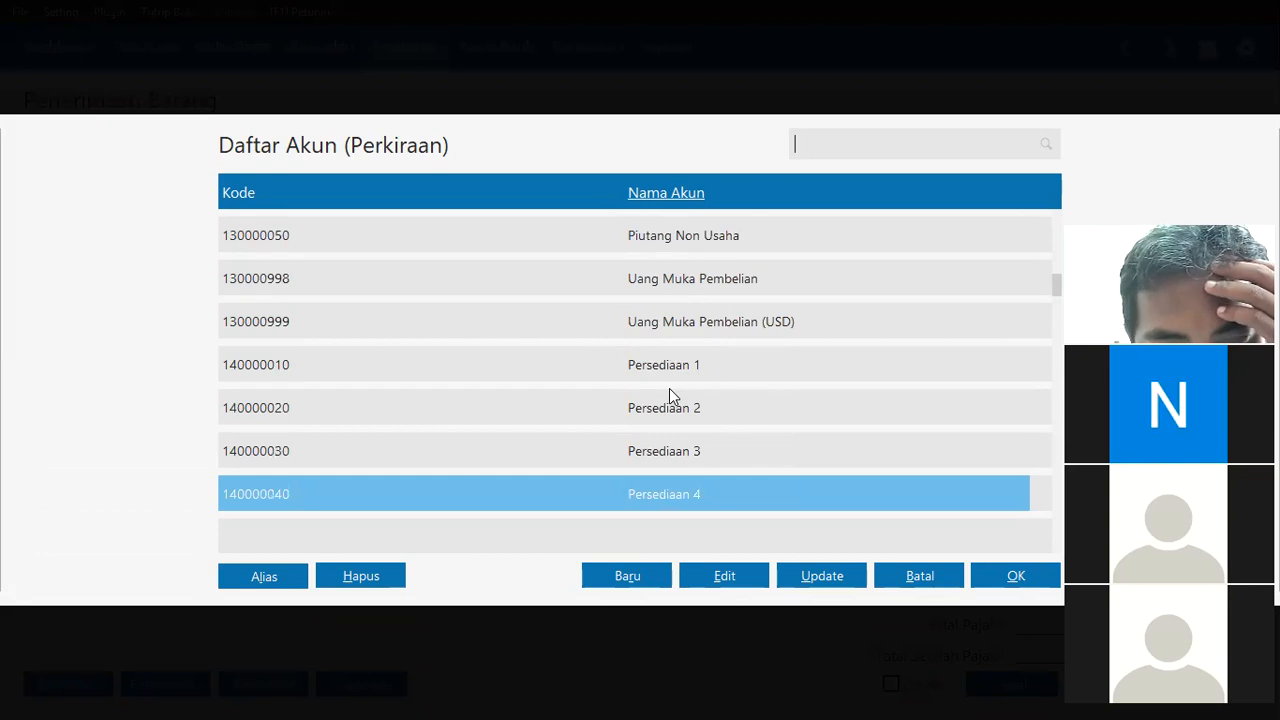
pyautogui.press('Up')
pyautogui.press('Up')
pyautogui.press('Up')
pyautogui.press('Up')
pyautogui.press('Up')
pyautogui.press('Up')
pyautogui.press('Up')
pyautogui.press('Up')
pyautogui.press('Up')
pyautogui.press('Up')
pyautogui.press('Up')
pyautogui.press('Up')
pyautogui.press('Up')
pyautogui.press('Up')
pyautogui.press('Up')
pyautogui.press('Up')
pyautogui.press('Up')
pyautogui.press('Up')
pyautogui.press('Down')
pyautogui.press('Down')
pyautogui.press('Down')
pyautogui.press('Down')
pyautogui.press('Down')
pyautogui.press('Down')
pyautogui.press('Down')
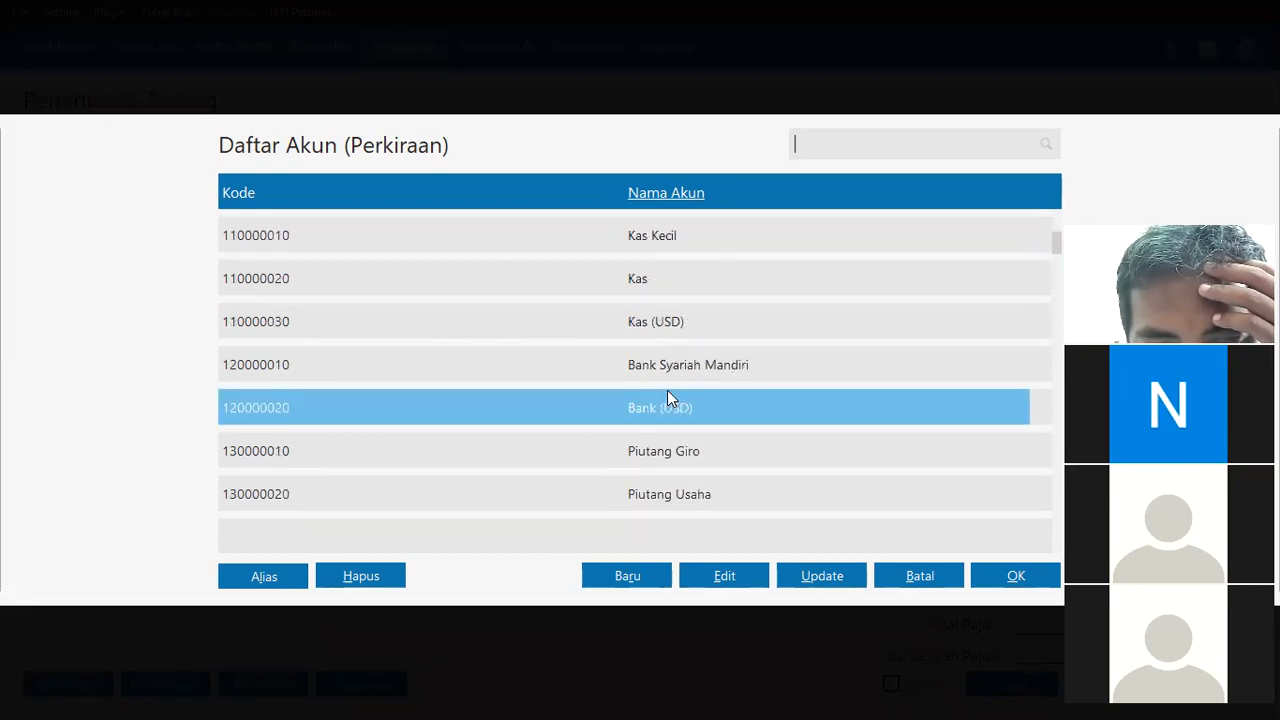
pyautogui.press('Down')
pyautogui.press('Down')
pyautogui.press('Down')
pyautogui.press('Down')
pyautogui.press('Down')
pyautogui.press('Down')
pyautogui.press('Down')
pyautogui.press('Down')
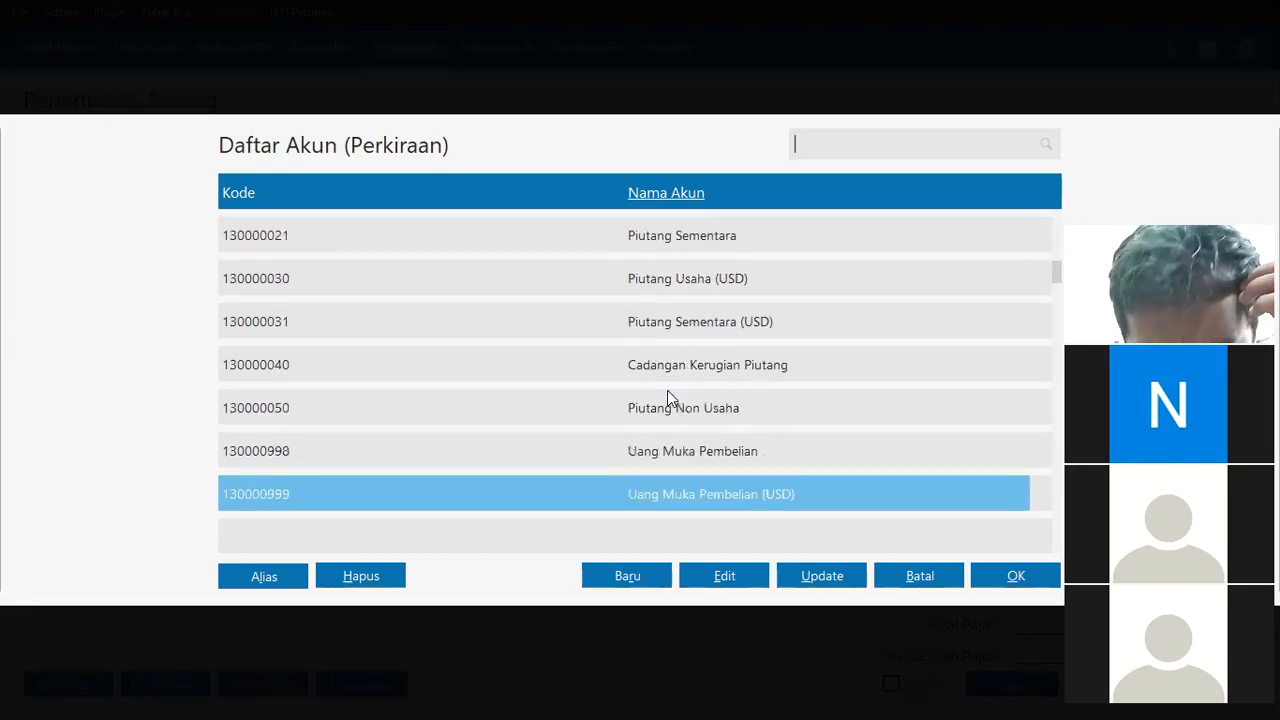
pyautogui.press('Down')
pyautogui.press('Down')
pyautogui.press('Down')
pyautogui.press('Down')
pyautogui.press('Down')
pyautogui.press('Down')
pyautogui.press('Down')
pyautogui.press('Down')
pyautogui.press('Down')
pyautogui.press('Down')
pyautogui.press('Down')
pyautogui.press('Down')
pyautogui.press('Down')
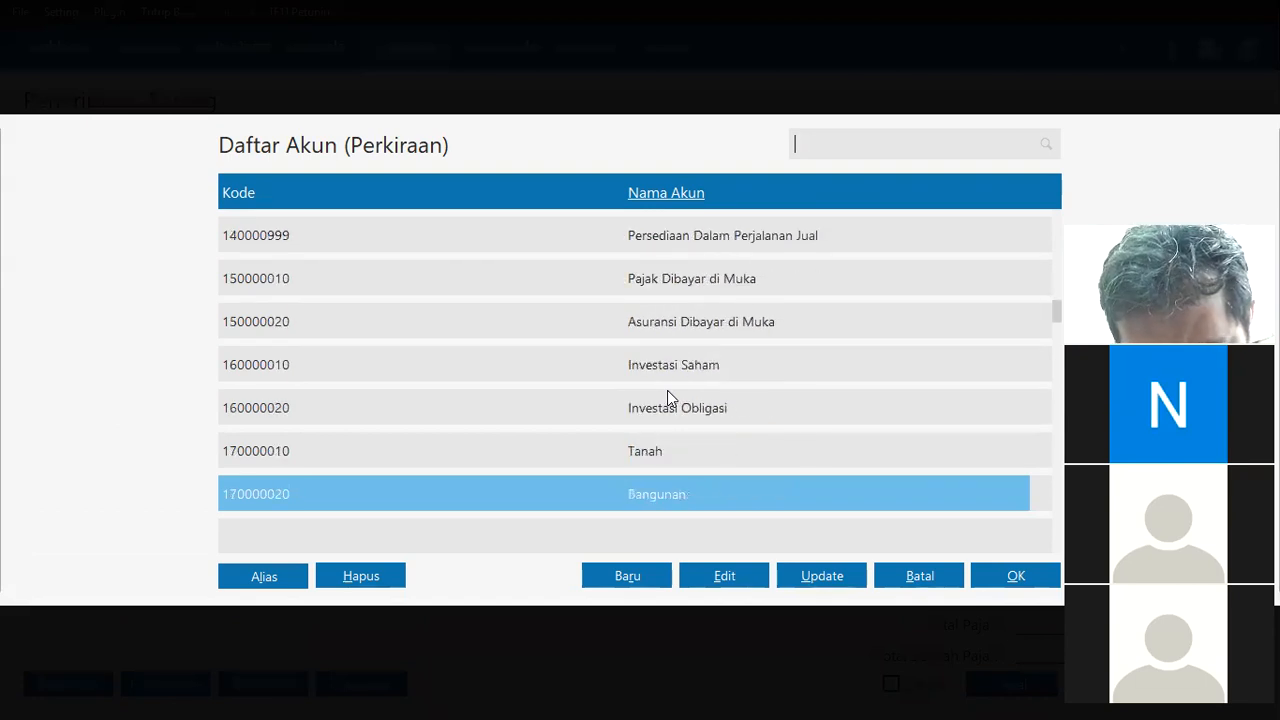
pyautogui.press('Down')
pyautogui.press('Down')
pyautogui.press('Down')
pyautogui.press('Down')
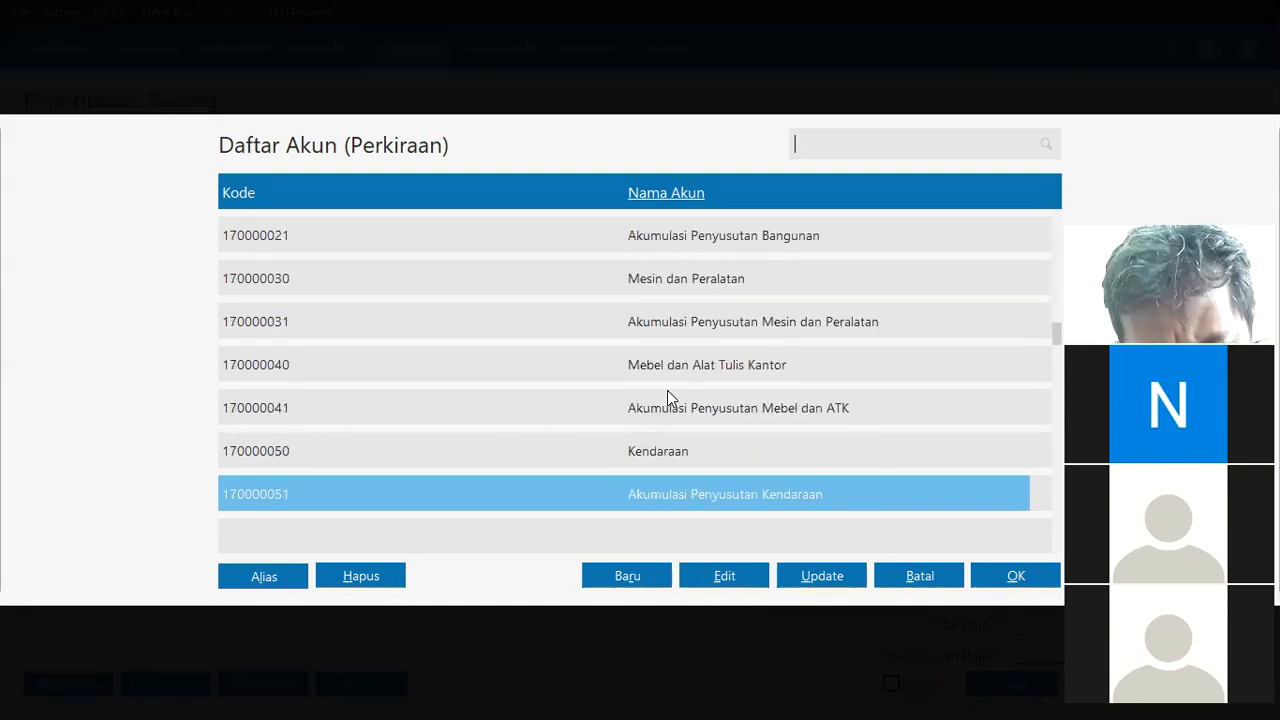
pyautogui.press('Up')
pyautogui.press('Up')
pyautogui.press('Up')
pyautogui.press('Up')
pyautogui.press('Up')
pyautogui.press('Up')
pyautogui.press('Up')
pyautogui.press('Up')
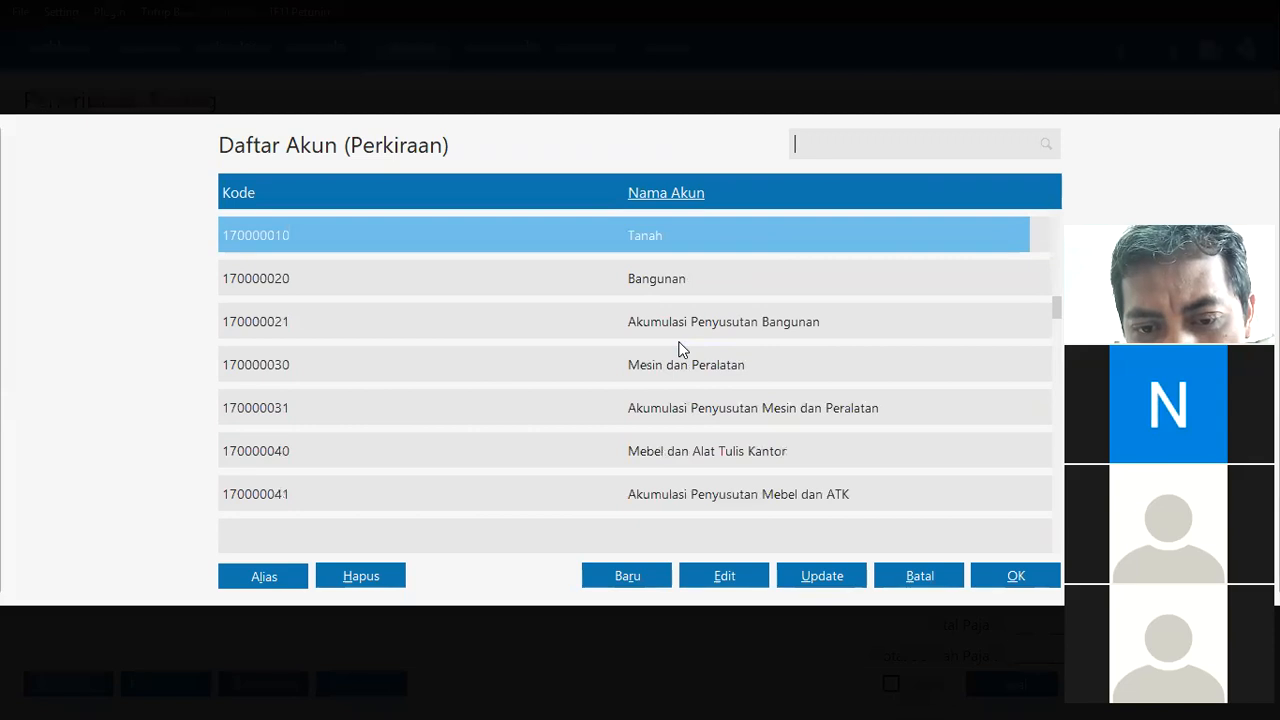
pyautogui.press('Down')
pyautogui.press('Down')
pyautogui.press('Down')
pyautogui.press('Down')
pyautogui.press('Down')
pyautogui.press('Down')
pyautogui.press('Down')
pyautogui.press('Down')
pyautogui.press('Down')
pyautogui.press('Down')
pyautogui.press('Down')
pyautogui.press('Down')
pyautogui.press('Down')
pyautogui.press('Down')
pyautogui.press('Down')
pyautogui.press('Down')
pyautogui.press('Down')
pyautogui.press('Down')
pyautogui.press('Down')
pyautogui.press('Down')
pyautogui.press('Down')
pyautogui.press('Up')
pyautogui.press('Up')
pyautogui.press('Up')
pyautogui.press('Up')
pyautogui.press('Up')
pyautogui.press('Up')
pyautogui.press('Up')
pyautogui.press('Up')
pyautogui.press('Up')
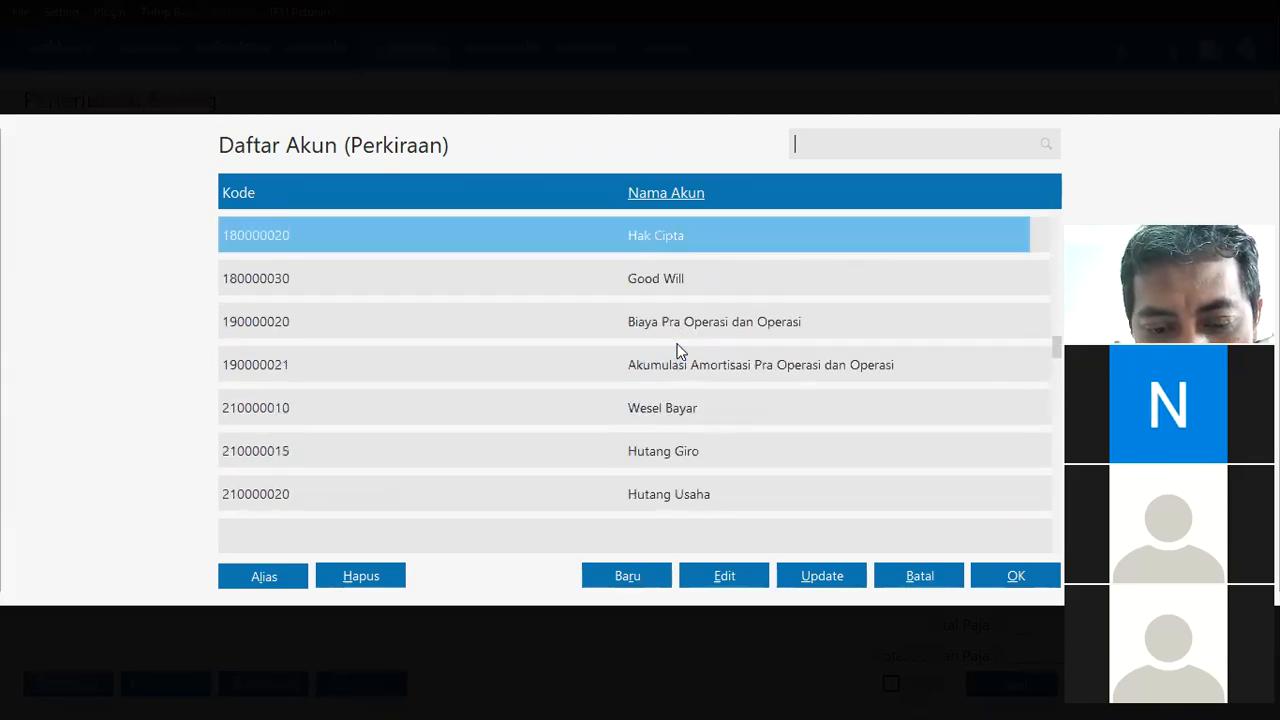
pyautogui.press('Up')
pyautogui.press('Up')
pyautogui.press('Up')
pyautogui.press('Up')
pyautogui.press('Up')
pyautogui.press('Up')
pyautogui.press('Up')
# Create an account named Perlengkapan under the Harta Tetap Berwujud classification and assign it as the Kode of the Beli Perlengkapan line.
pyautogui.click(628, 578)
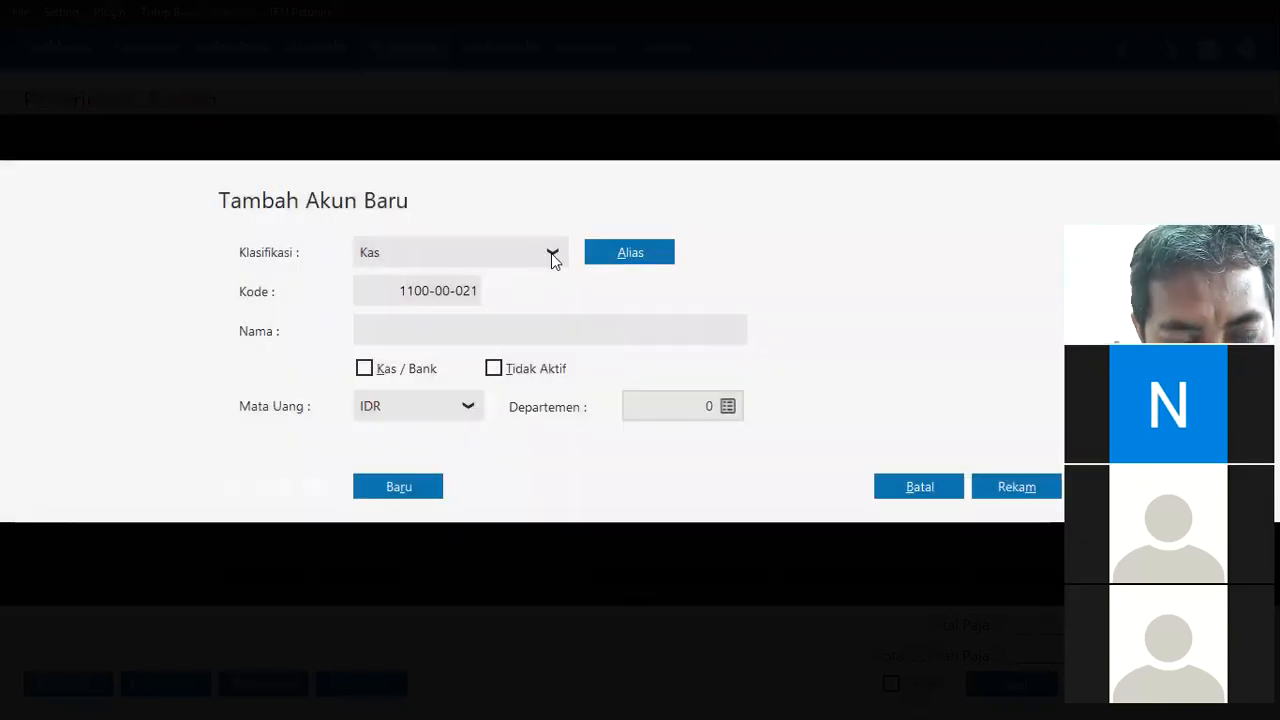
pyautogui.click(551, 253)
pyautogui.press('Down')
pyautogui.press('Down')
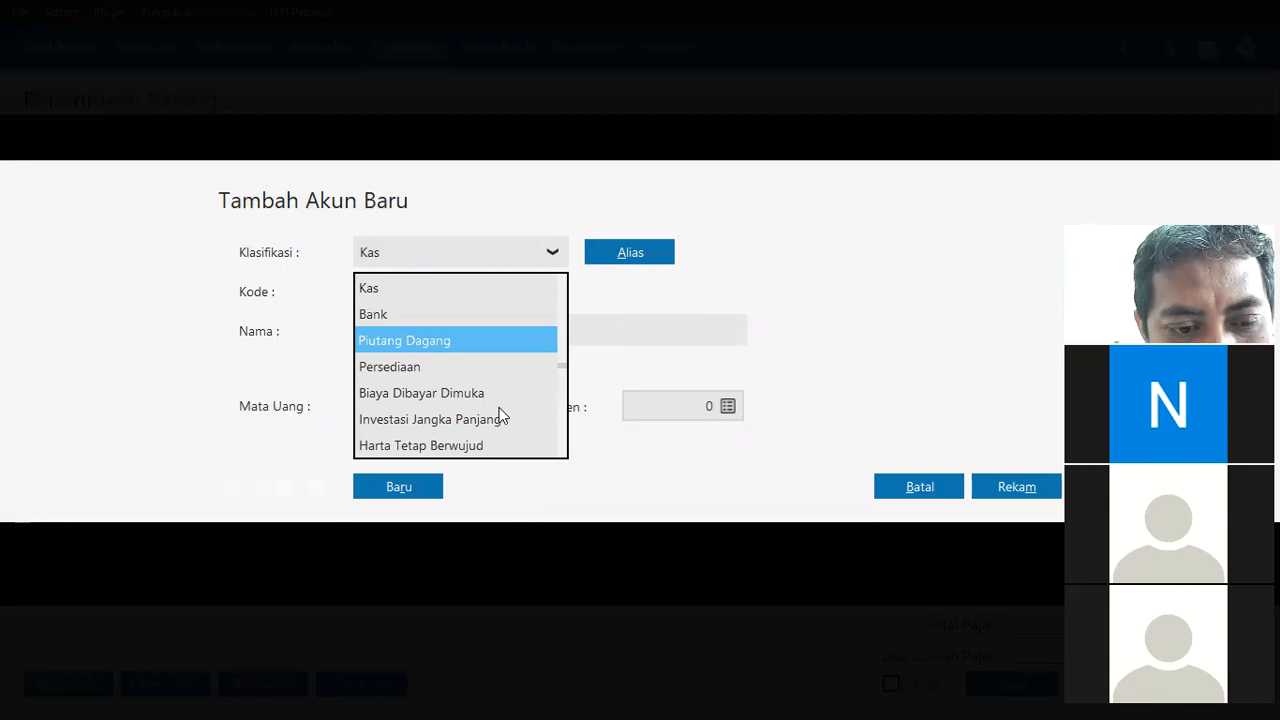
pyautogui.press('Down')
pyautogui.click(476, 448)
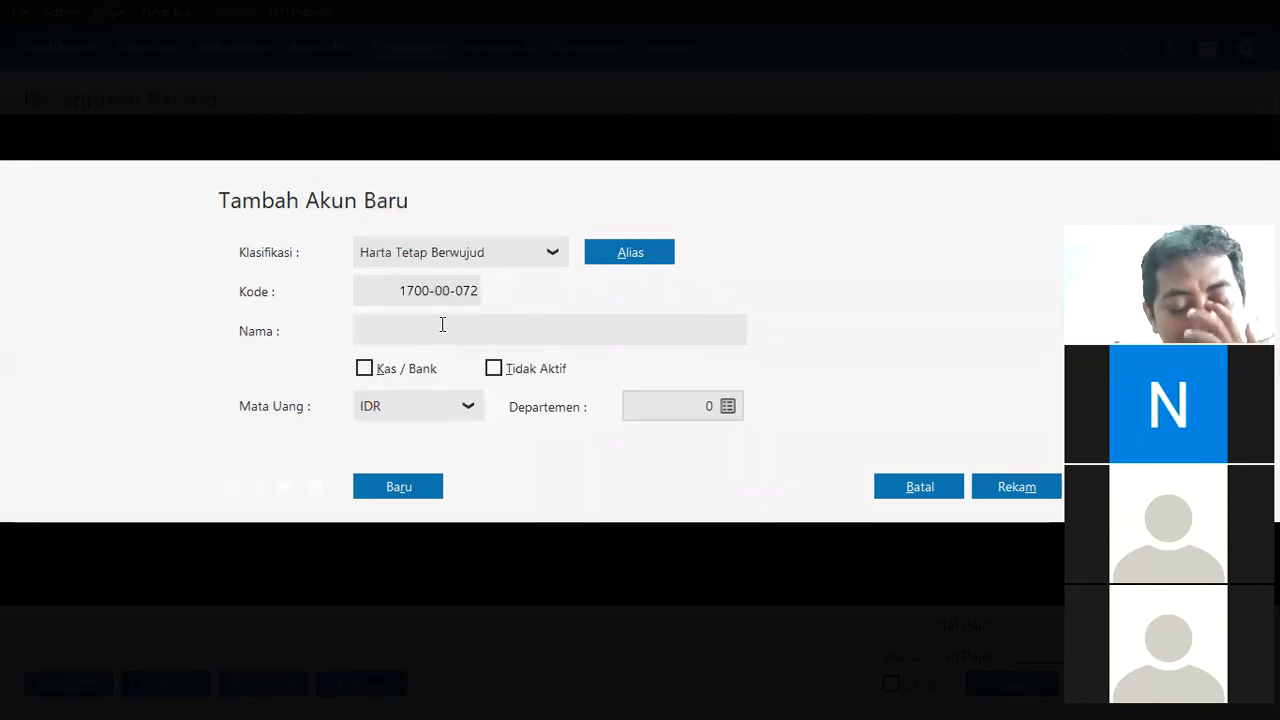
pyautogui.write('Perlengkapan')
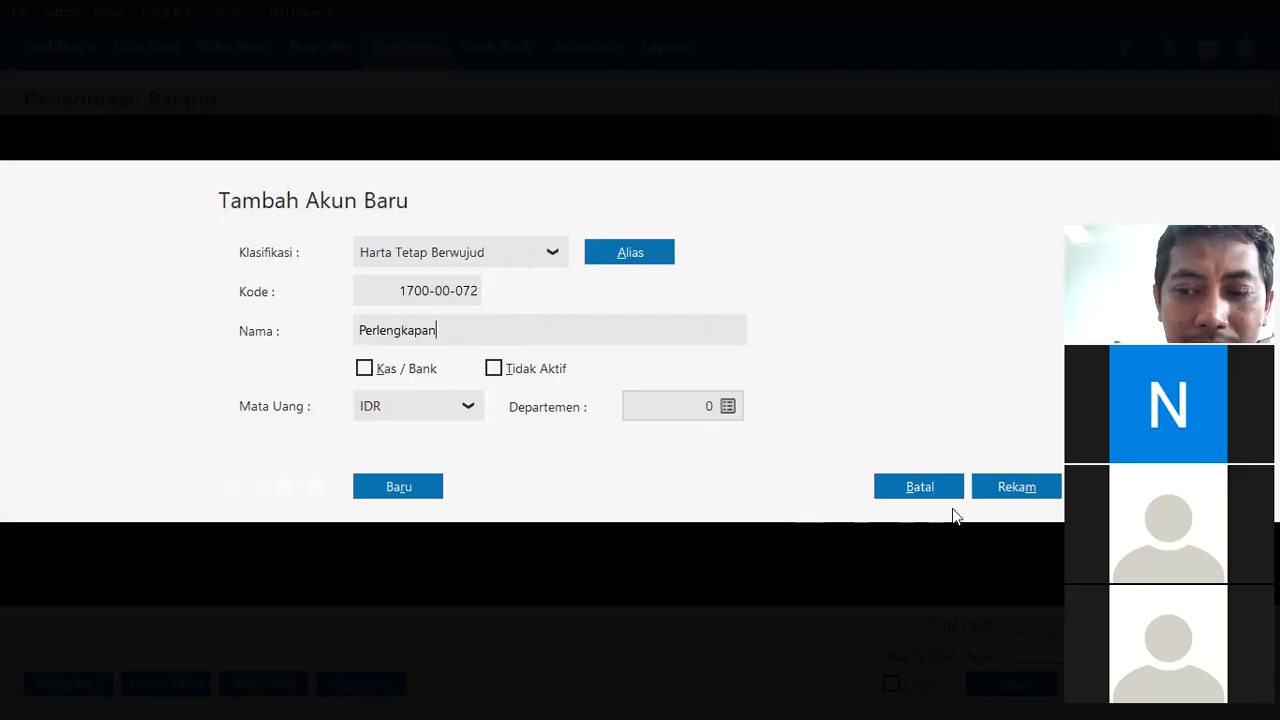
pyautogui.click(982, 489)
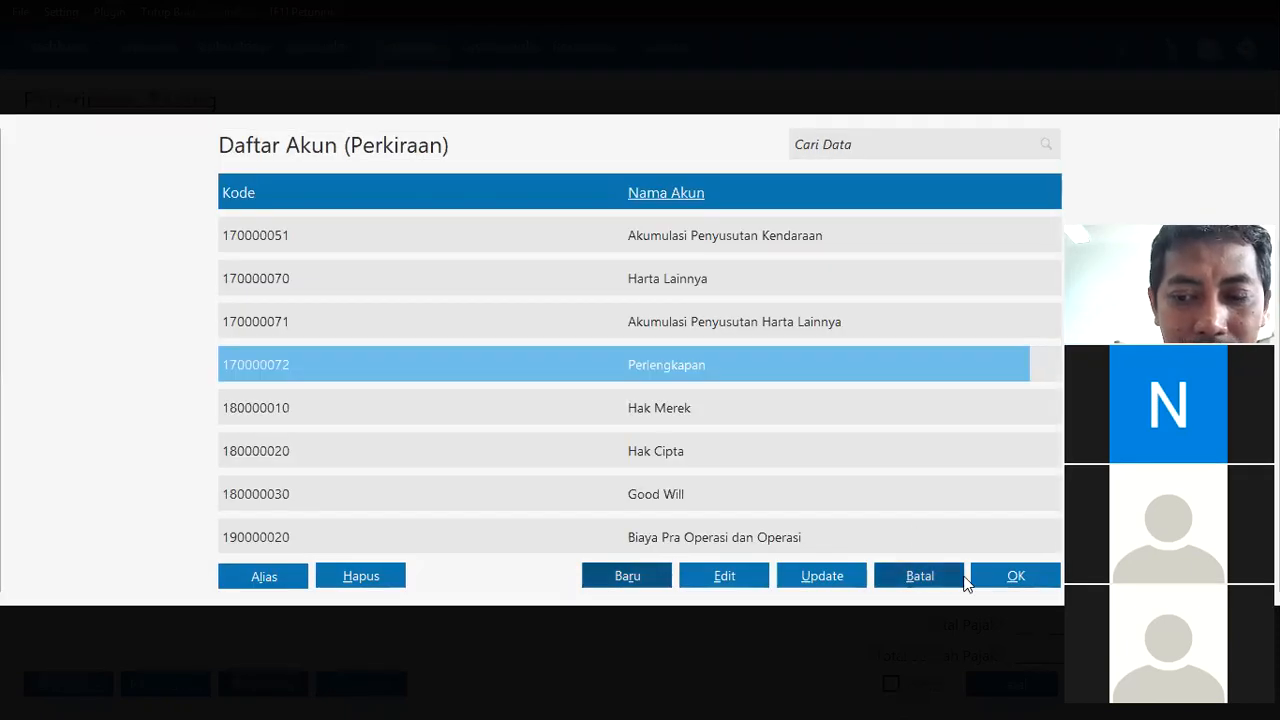
pyautogui.click(997, 574)
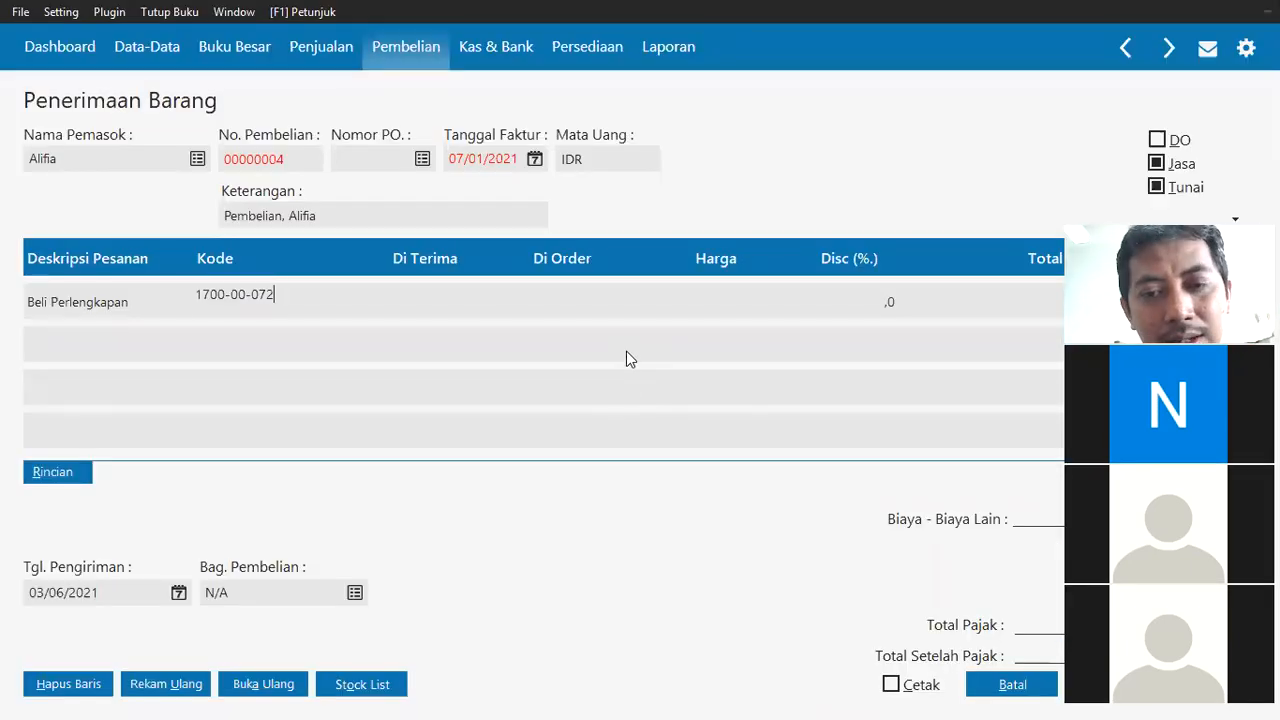
pyautogui.press('Return')
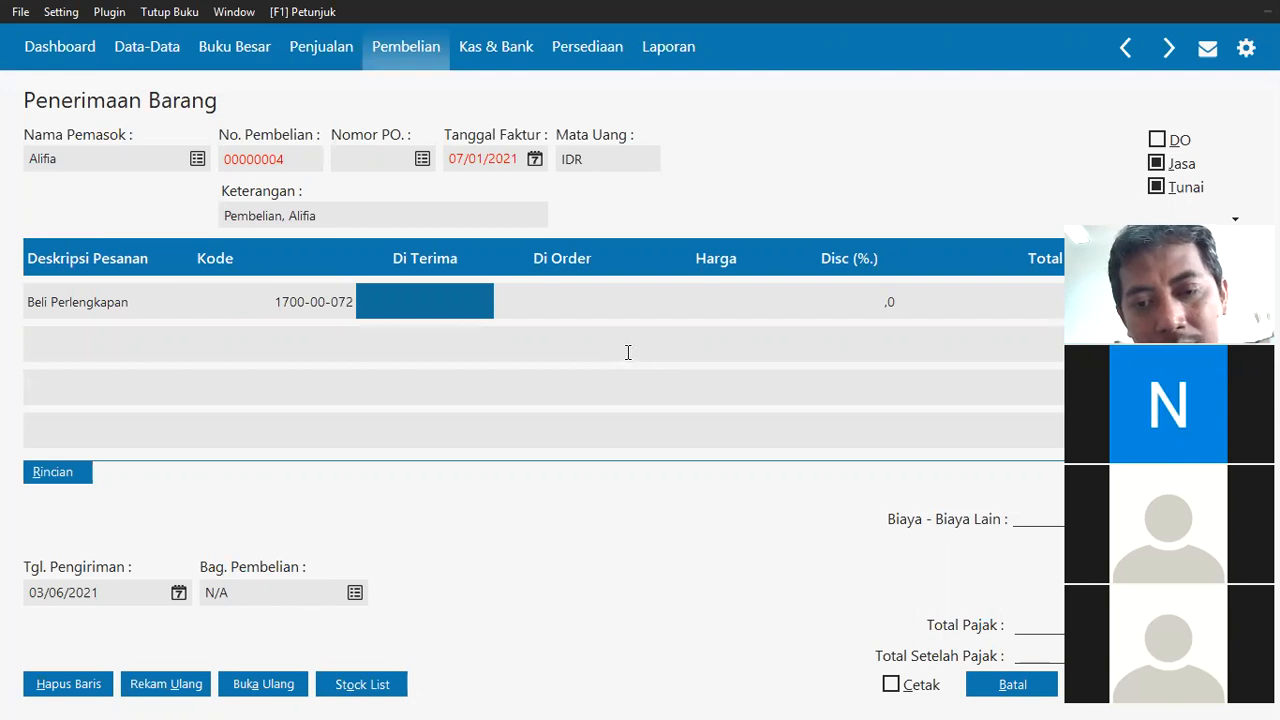
# Check the 7 January transaction in the Word document and set the Beli Perlengkapan line's Di Terima to 1 and Harga to Rp 100.000.
pyautogui.hotkey('alt', 'Tab')
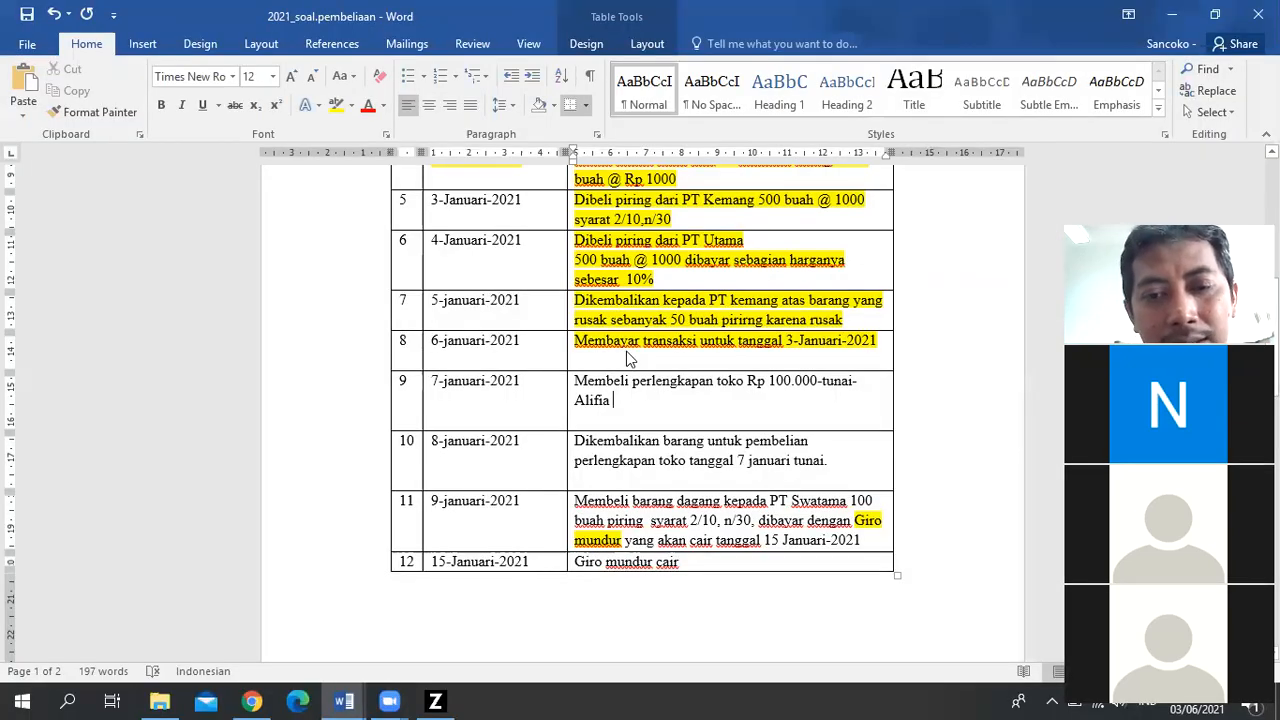
pyautogui.hotkey('alt', 'Tab')
pyautogui.write('1')
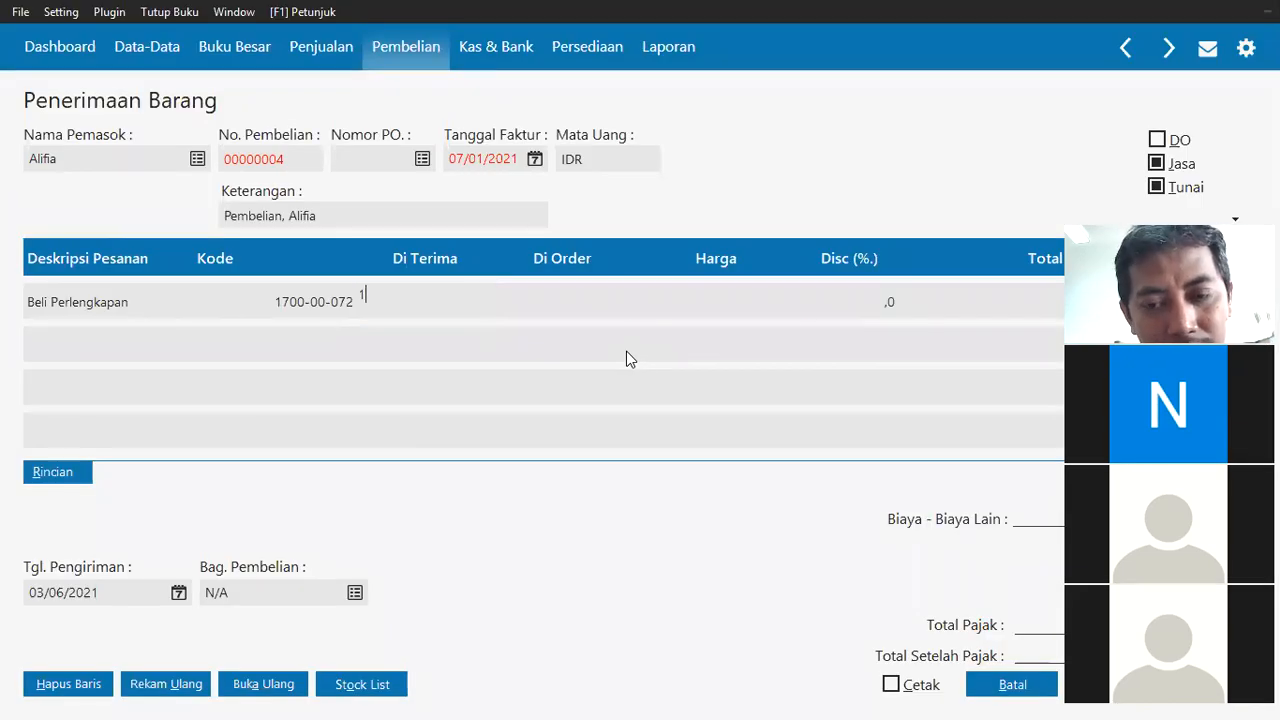
pyautogui.press('Return')
pyautogui.press('Return')
pyautogui.click(742, 313)
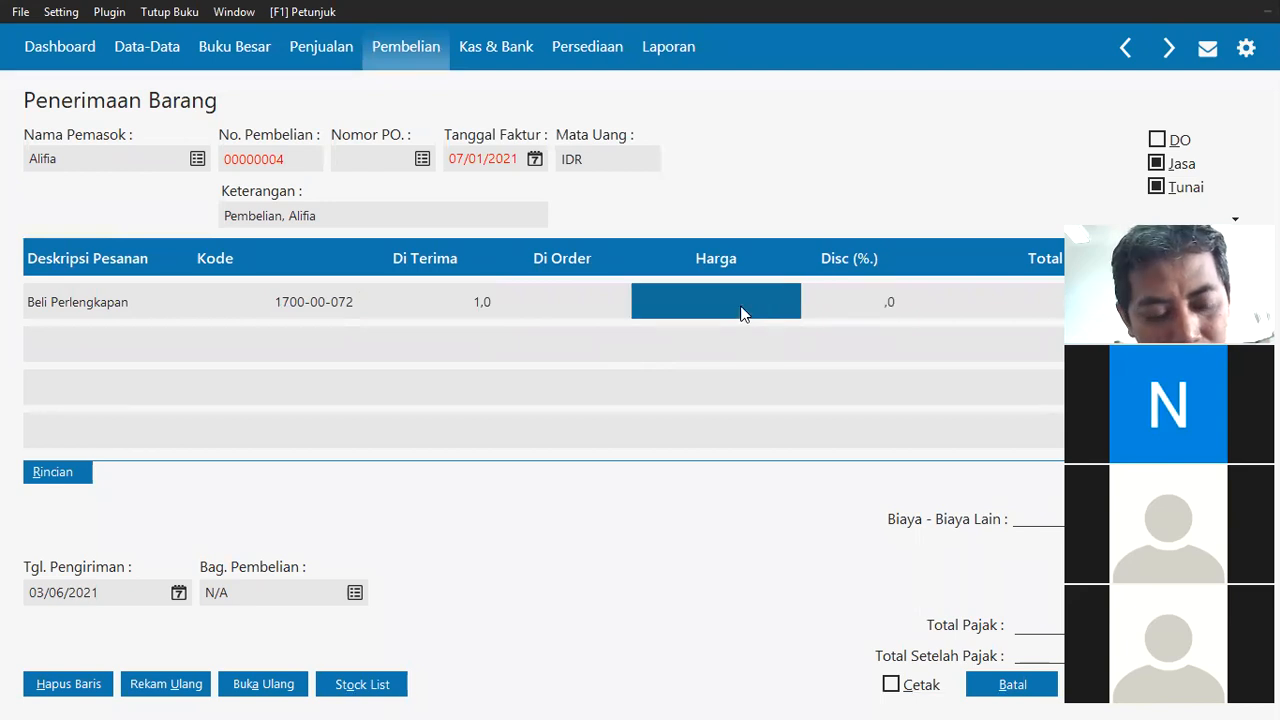
pyautogui.hotkey('alt', 'Tab')
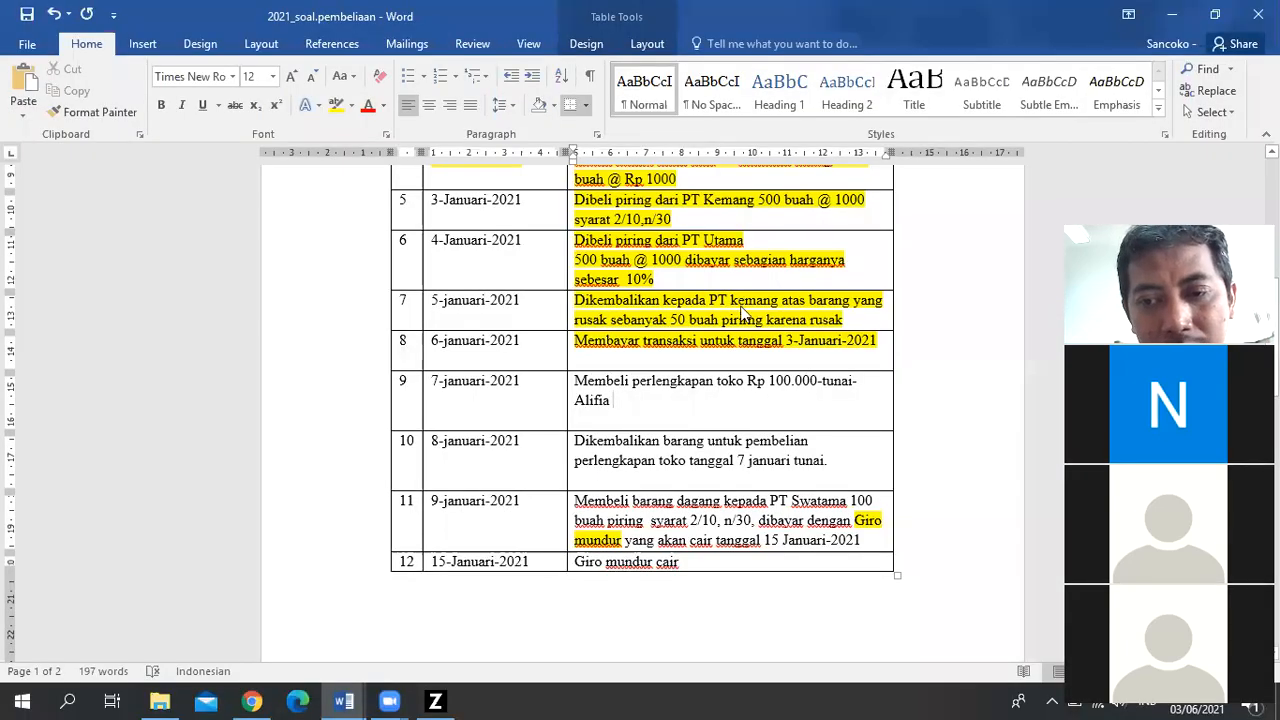
pyautogui.hotkey('alt', 'Tab')
pyautogui.write('100.000.000')
pyautogui.press('Return')
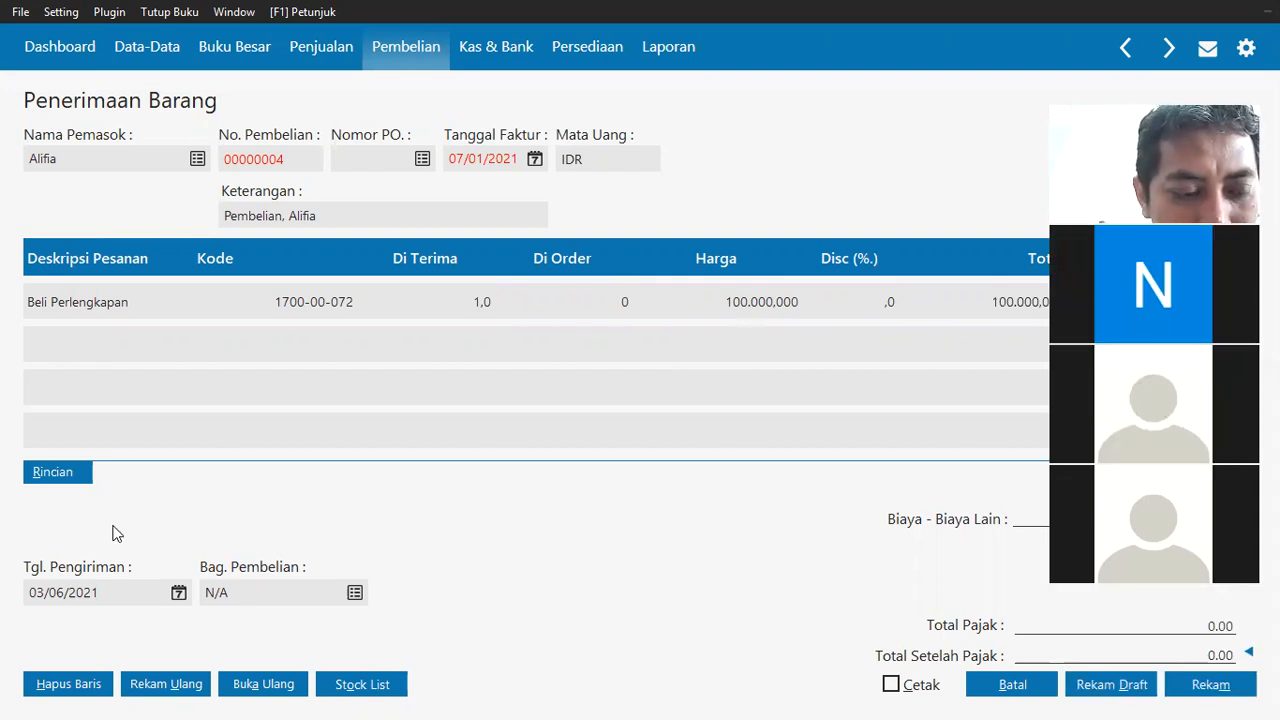
# Set the purchase's delivery date (Tgl. Pengiriman) to 07/01/2021.
pyautogui.click(106, 594)
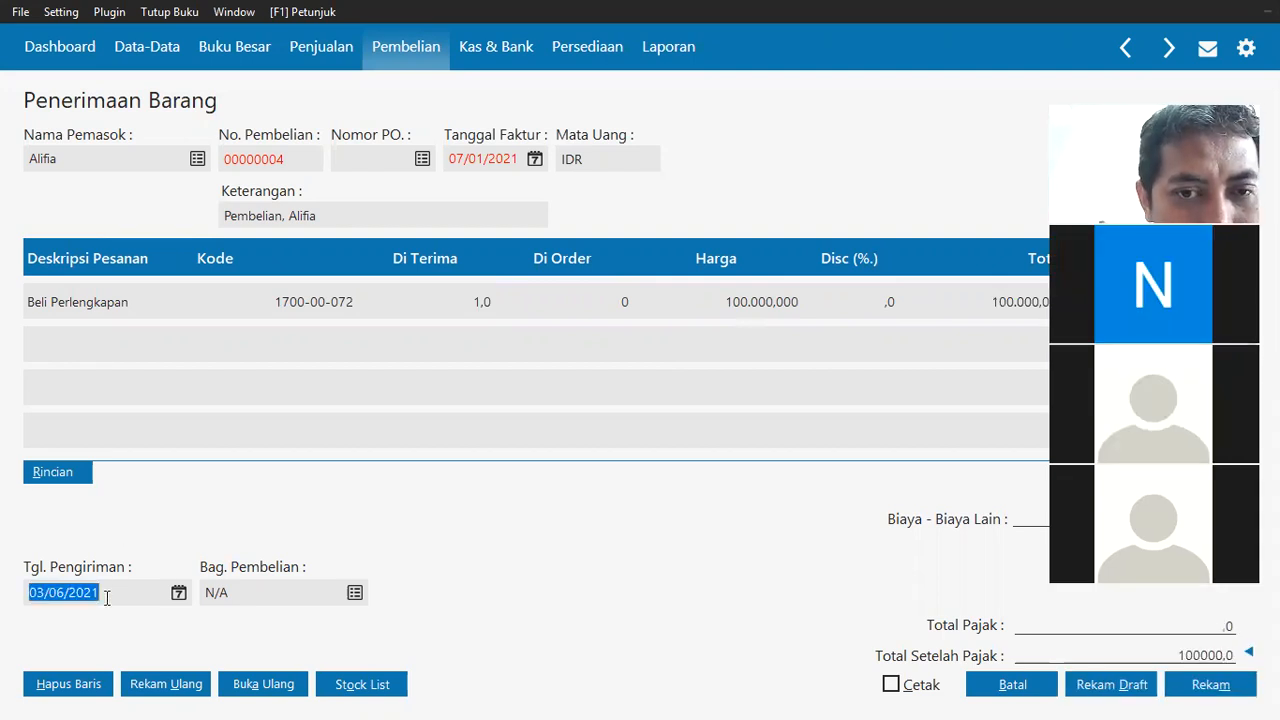
pyautogui.write('07/')
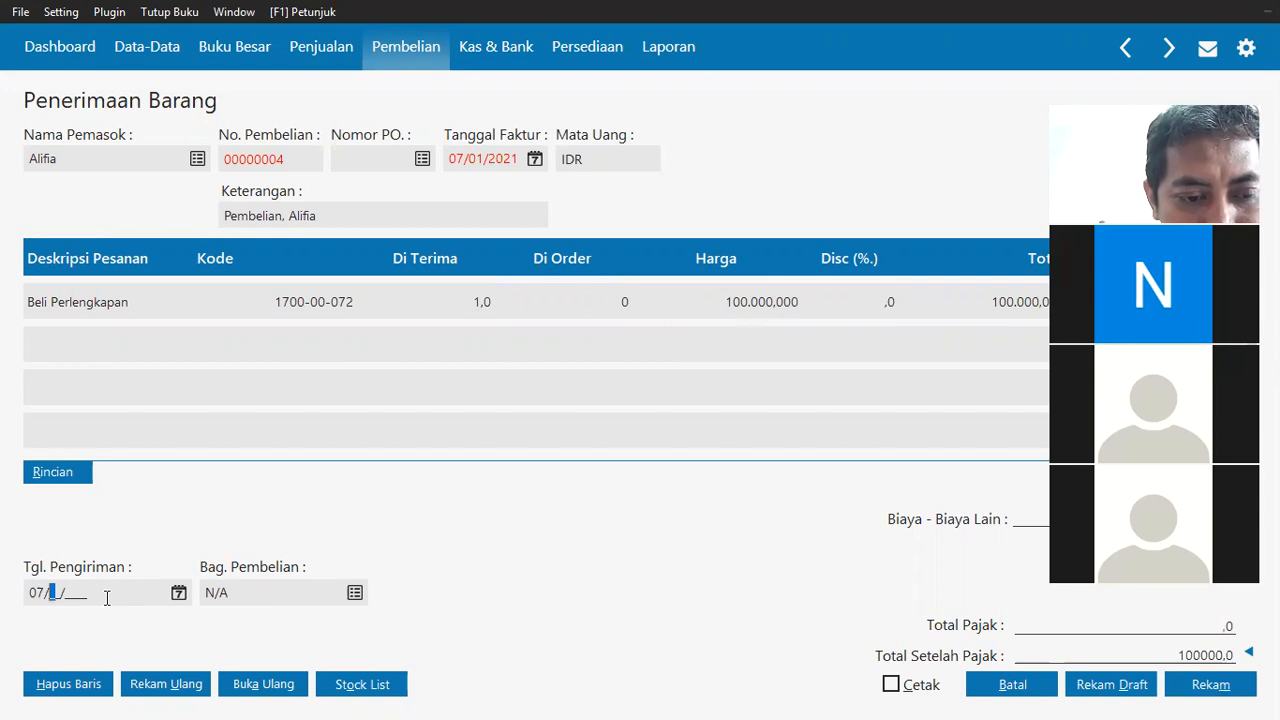
pyautogui.write('01/2021')
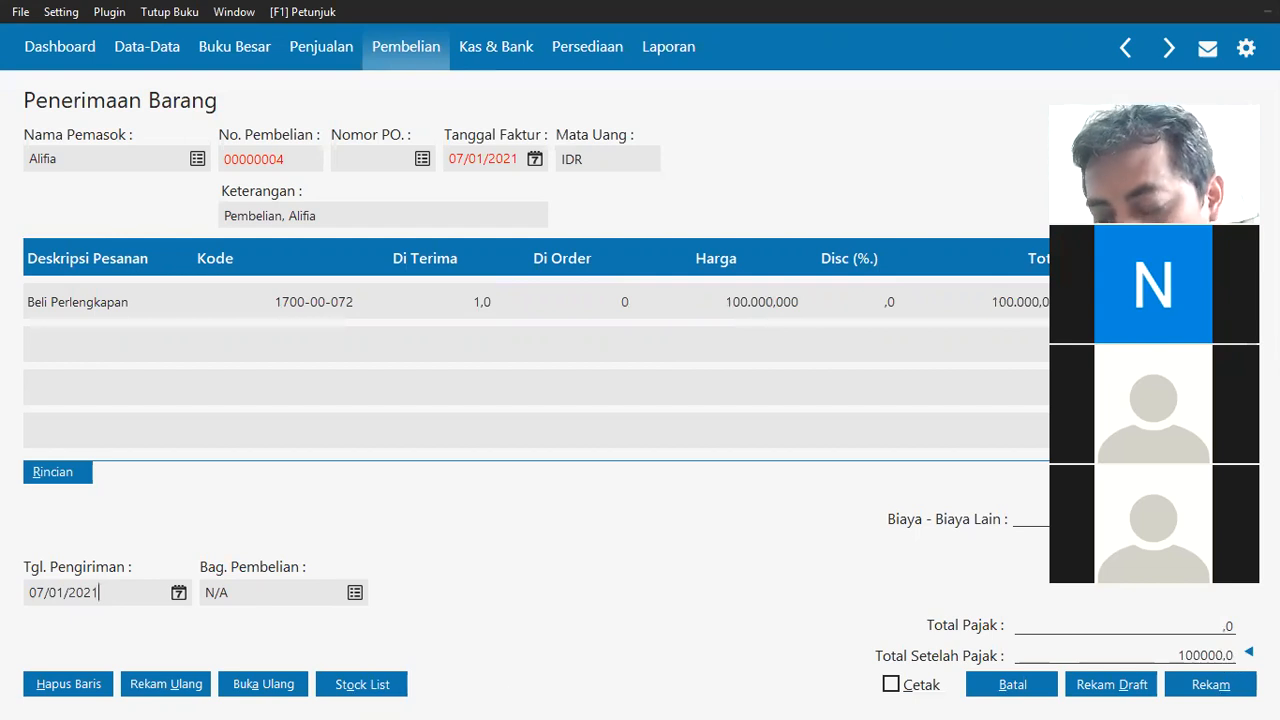
# Try to record the cash purchase under its existing purchase number.
pyautogui.click(1211, 684)
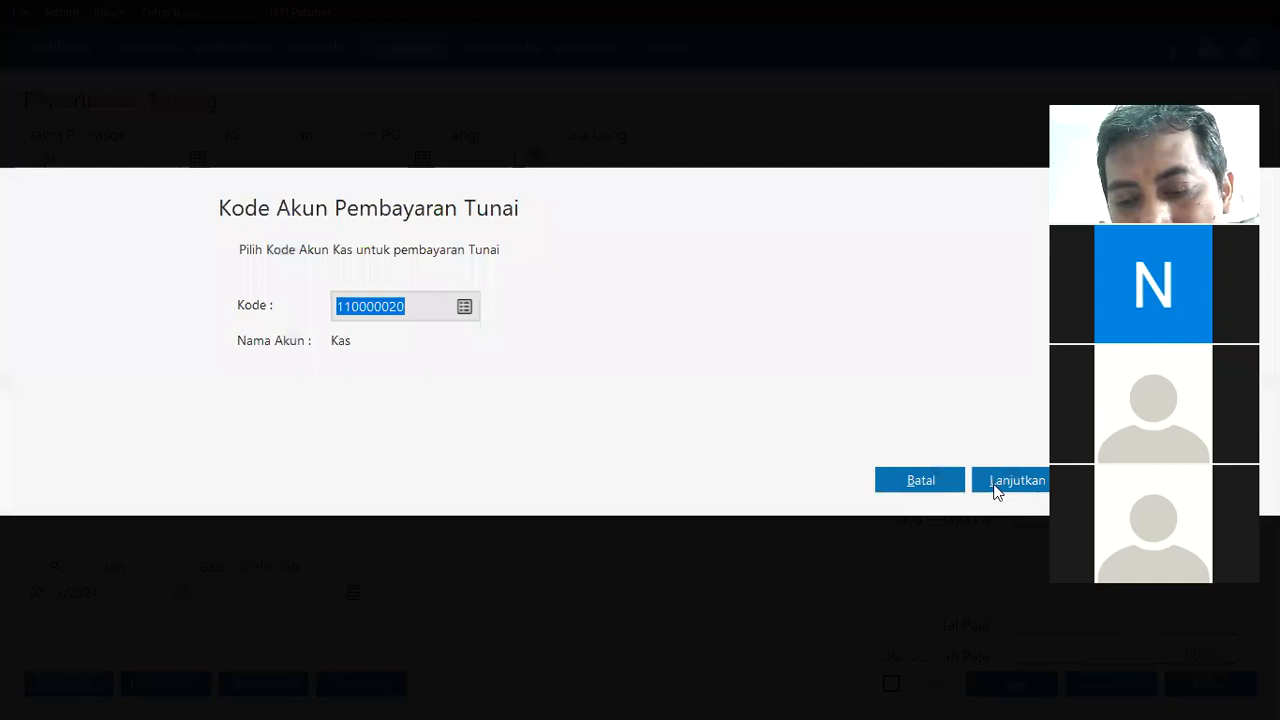
pyautogui.click(945, 488)
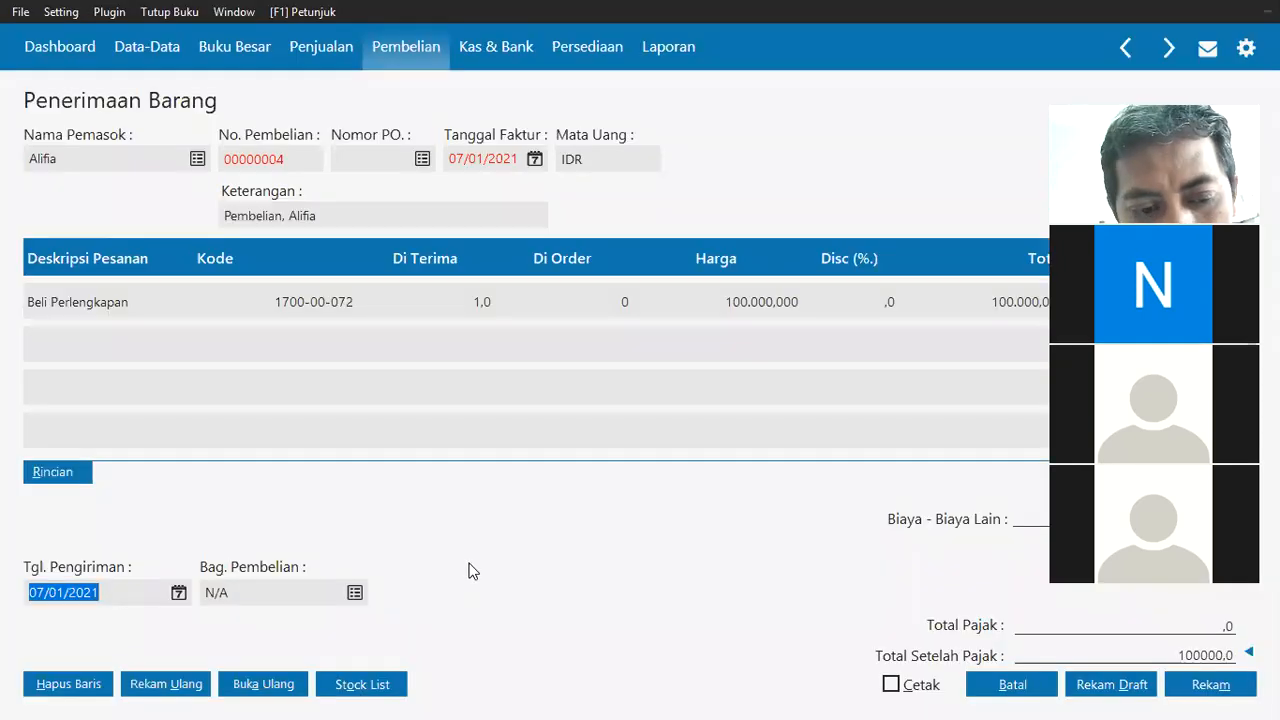
pyautogui.click(1198, 685)
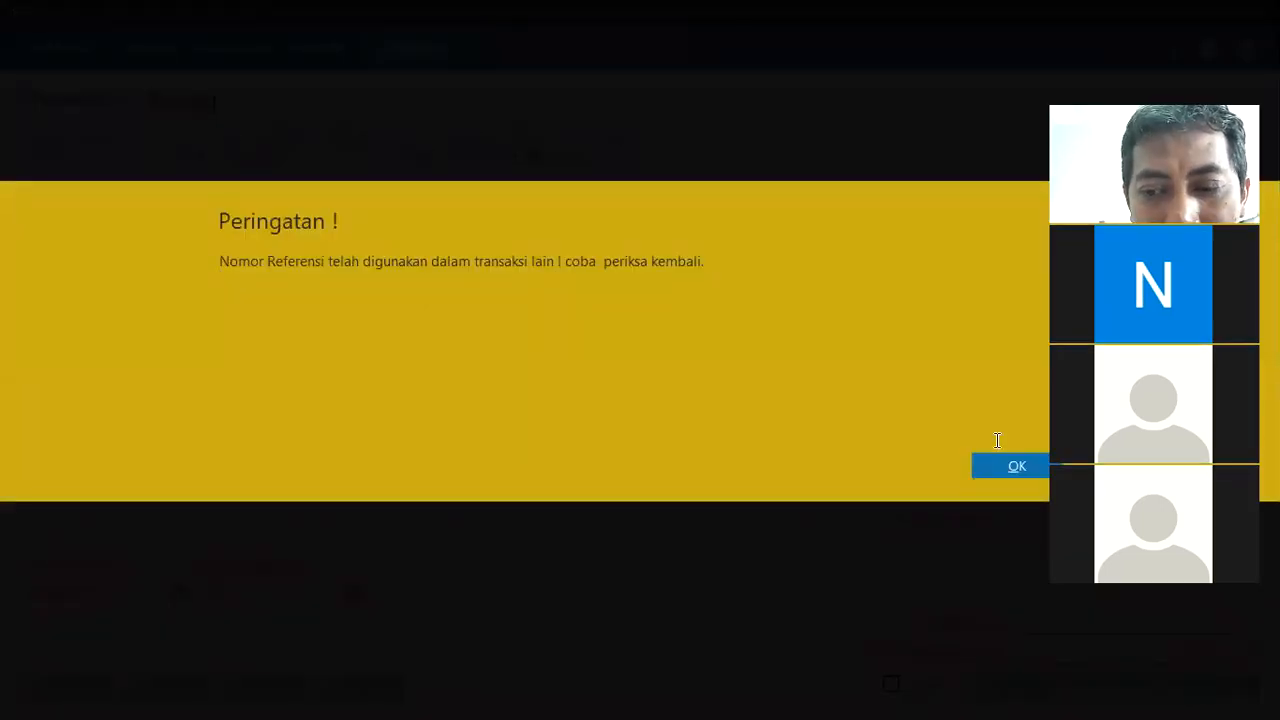
# Change the last digit of No. Pembelian to 5, record the purchase, and leave the blank Penerimaan Barang form.
pyautogui.click(286, 160)
pyautogui.click(293, 160)
pyautogui.press('BackSpace')
pyautogui.write('5')
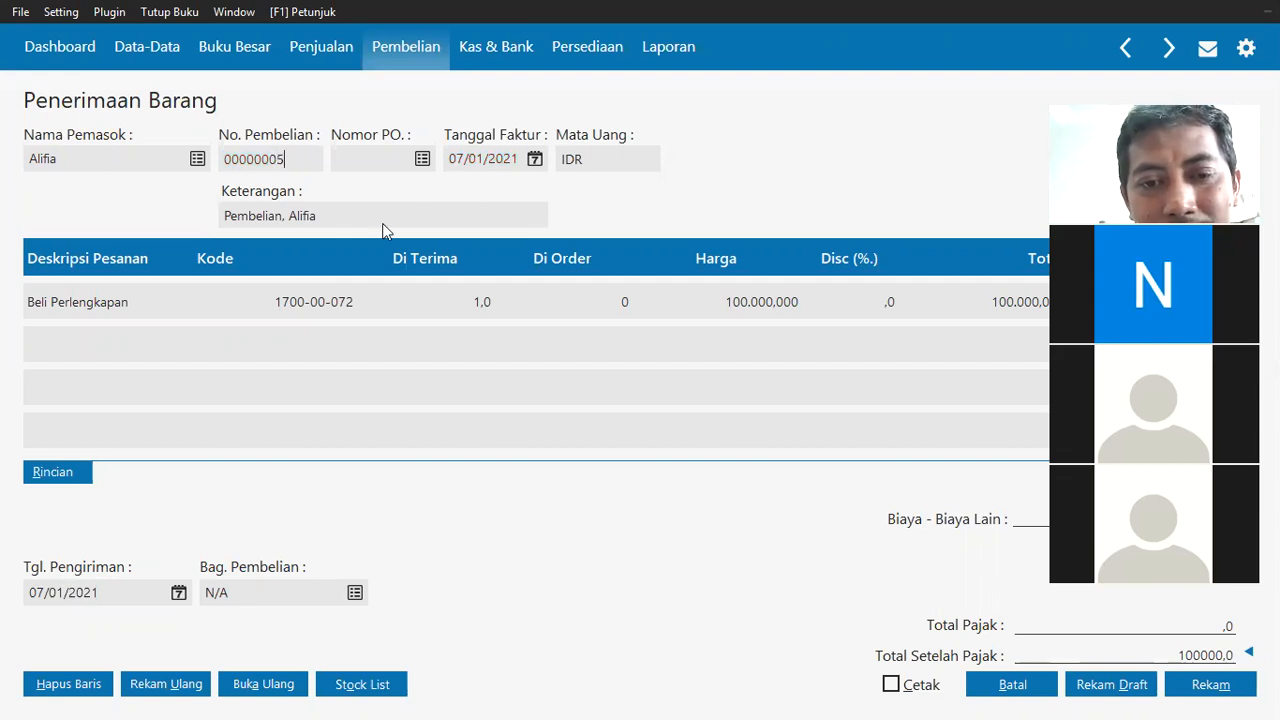
pyautogui.click(384, 217)
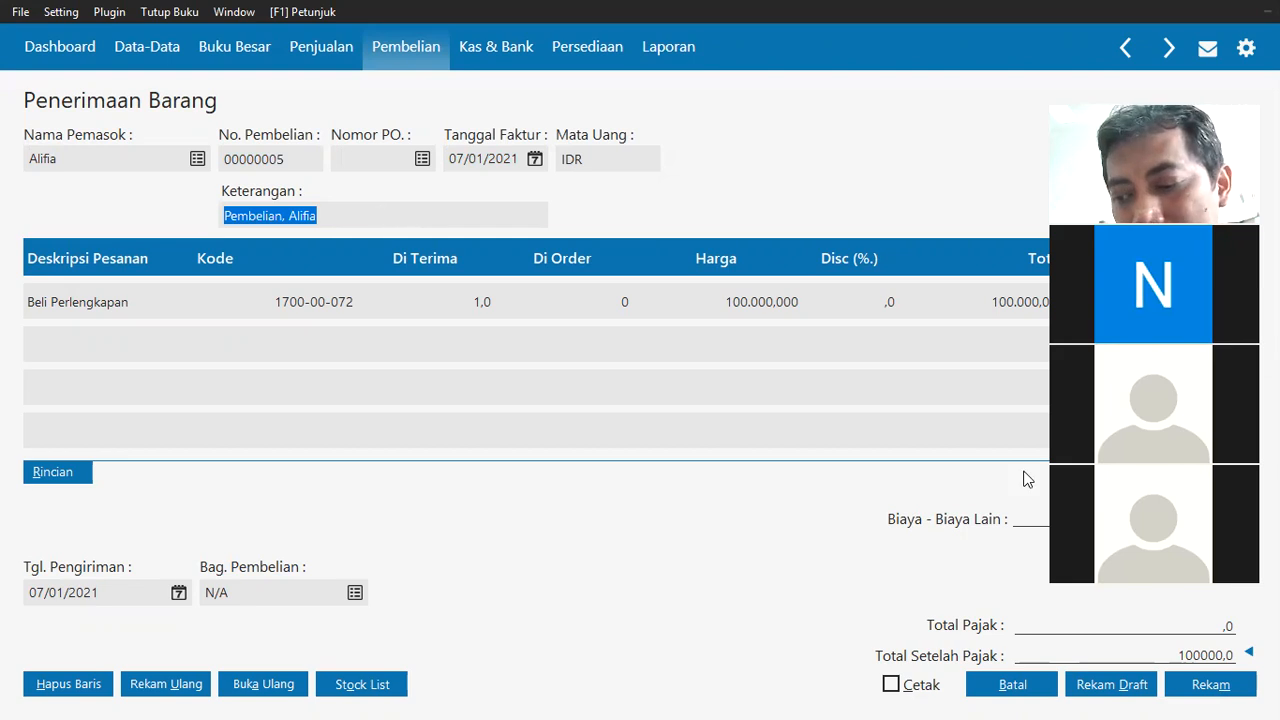
pyautogui.click(1246, 690)
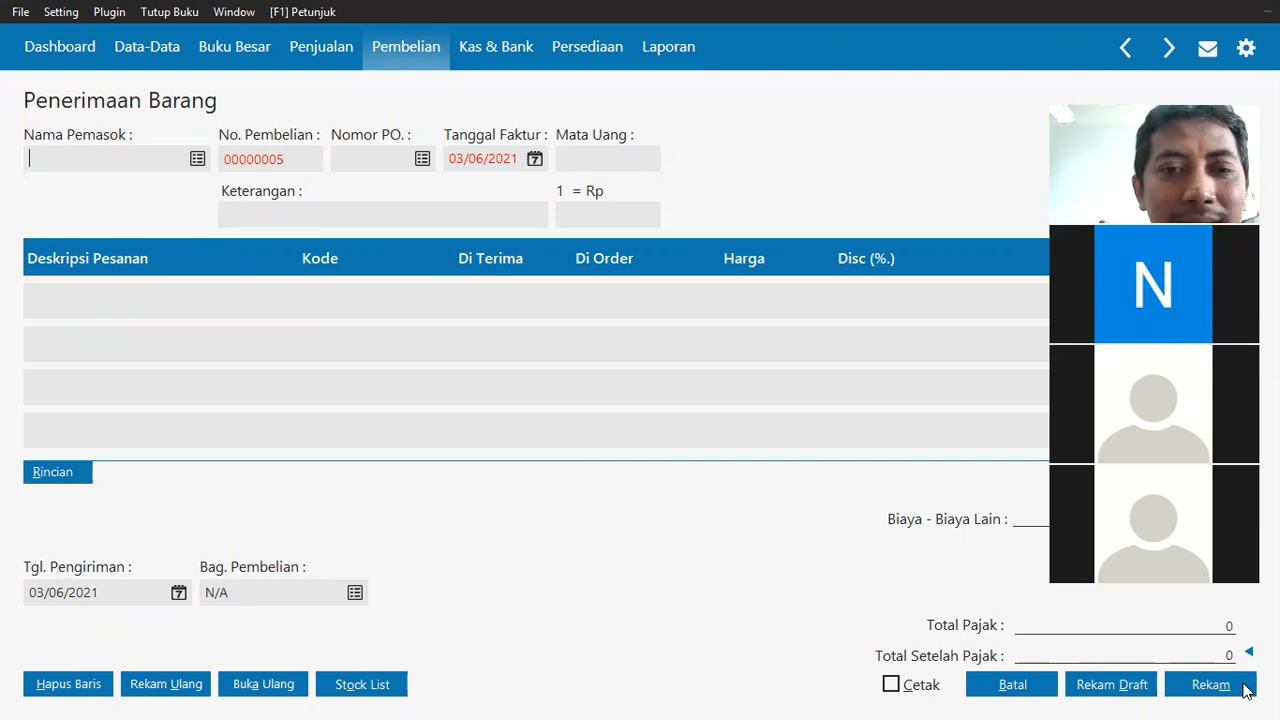
pyautogui.click(987, 692)
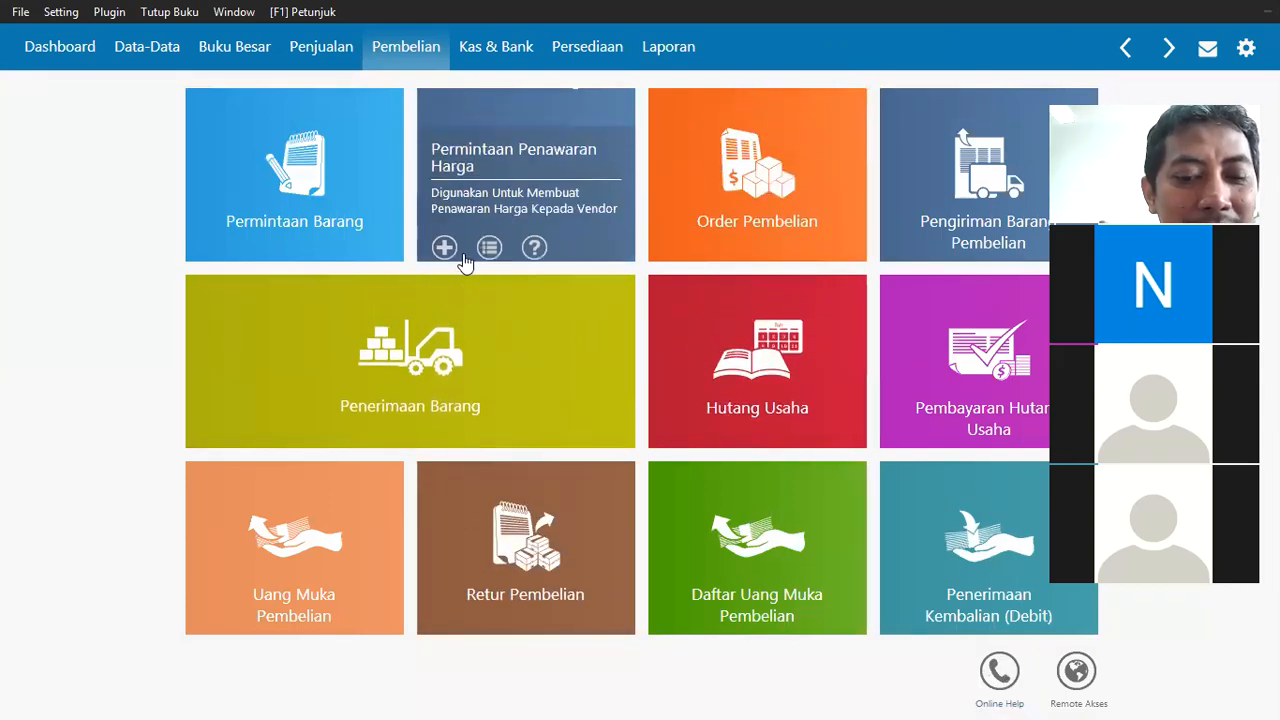
# Start a new Retur Pembelian and select supplier V-006 for it.
pyautogui.moveTo(457, 622)
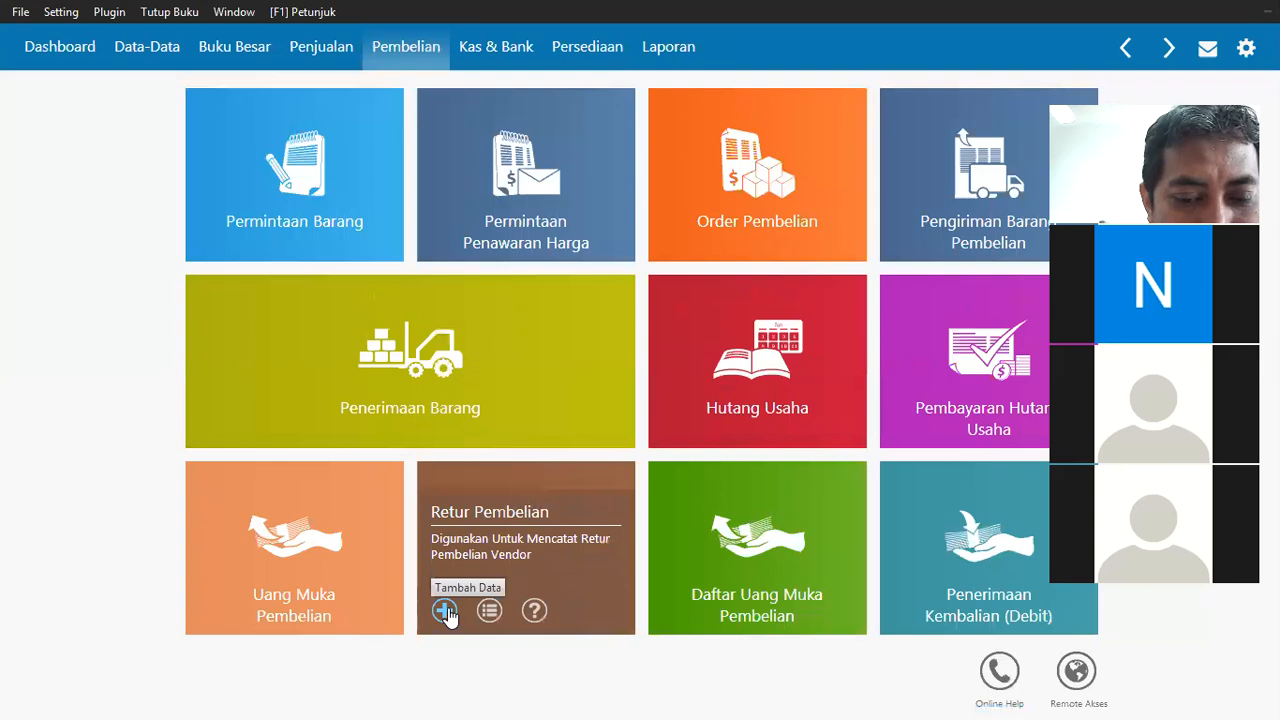
pyautogui.click(445, 610)
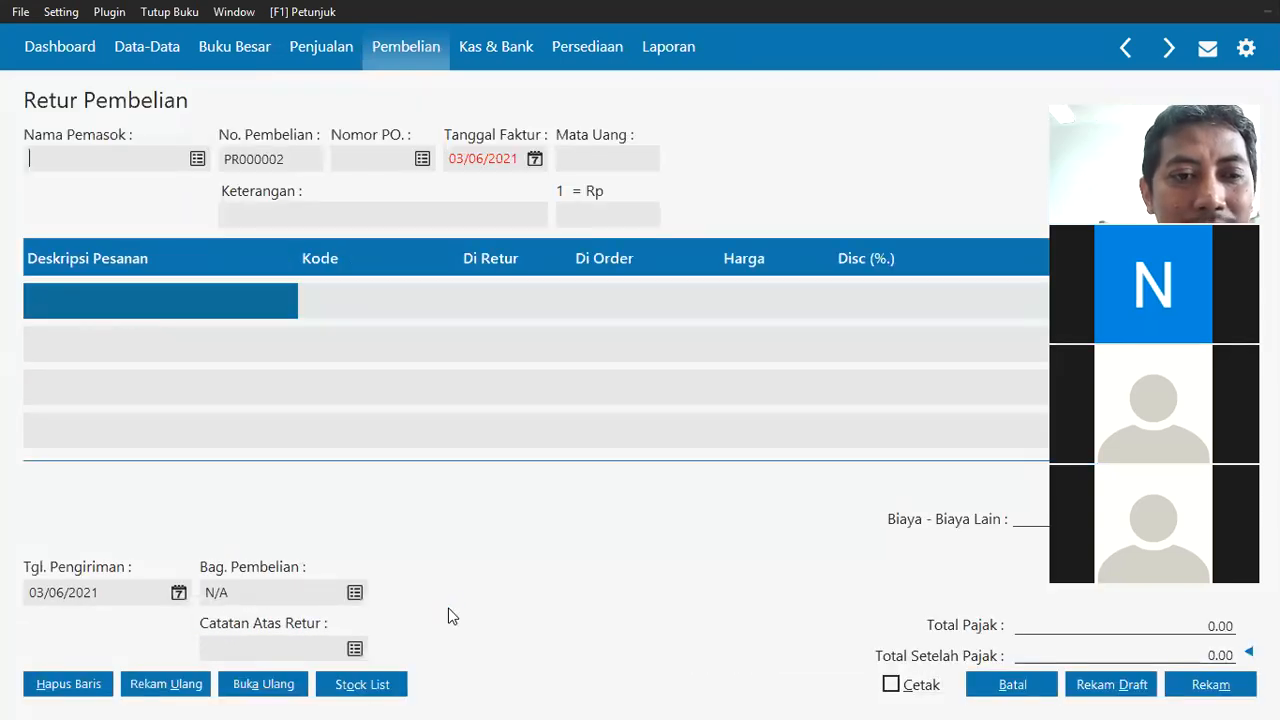
pyautogui.click(199, 159)
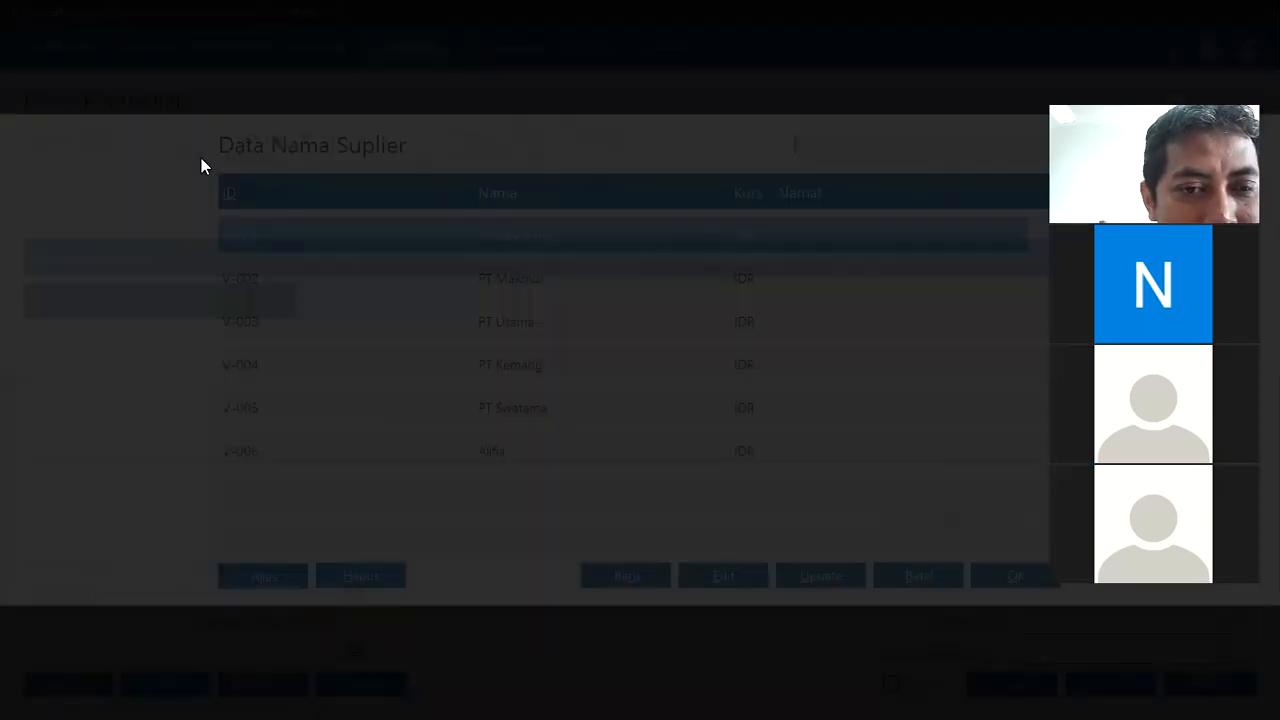
pyautogui.click(527, 451)
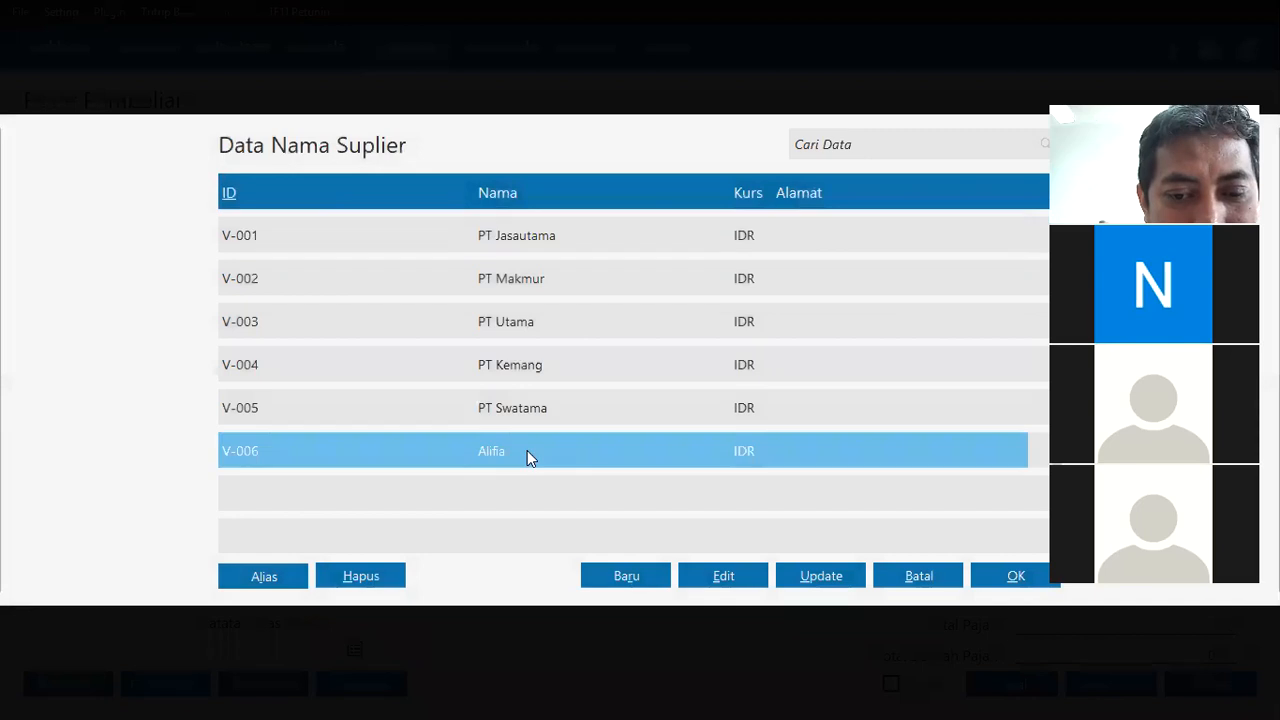
pyautogui.click(1022, 579)
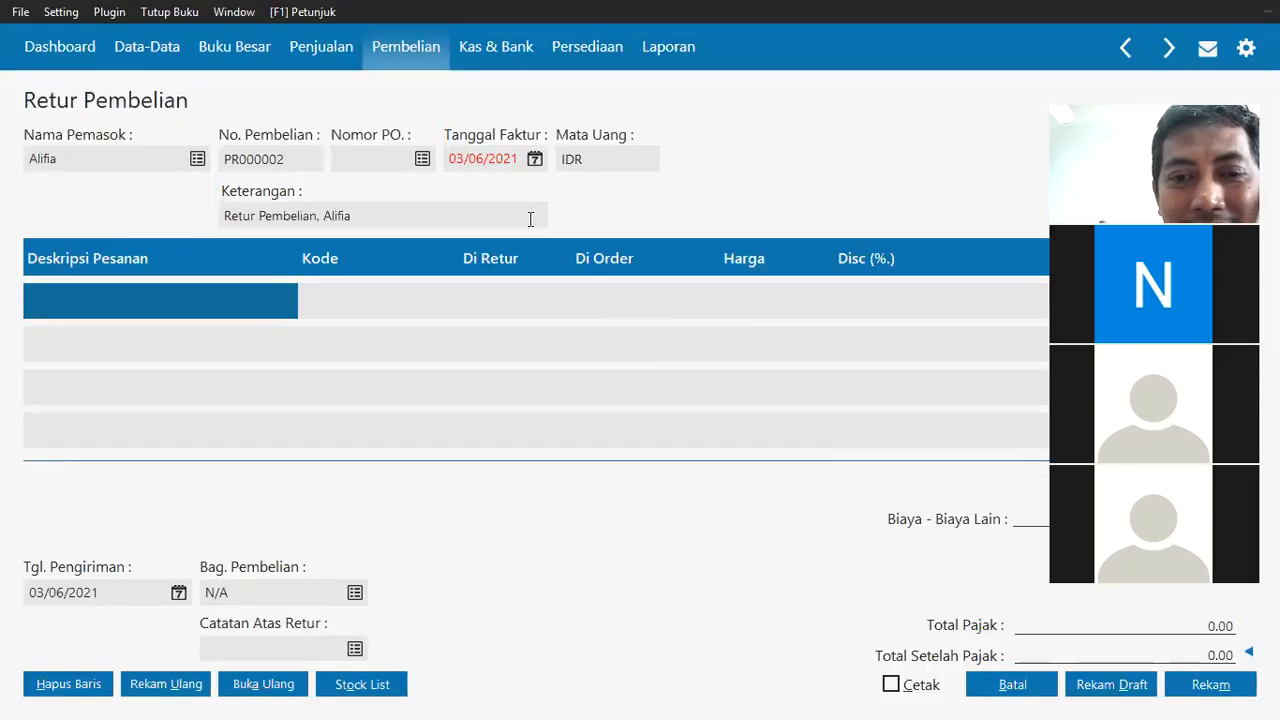
# Set the purchase return's invoice date (Tanggal Faktur) to 08/01/2021.
pyautogui.click(465, 160)
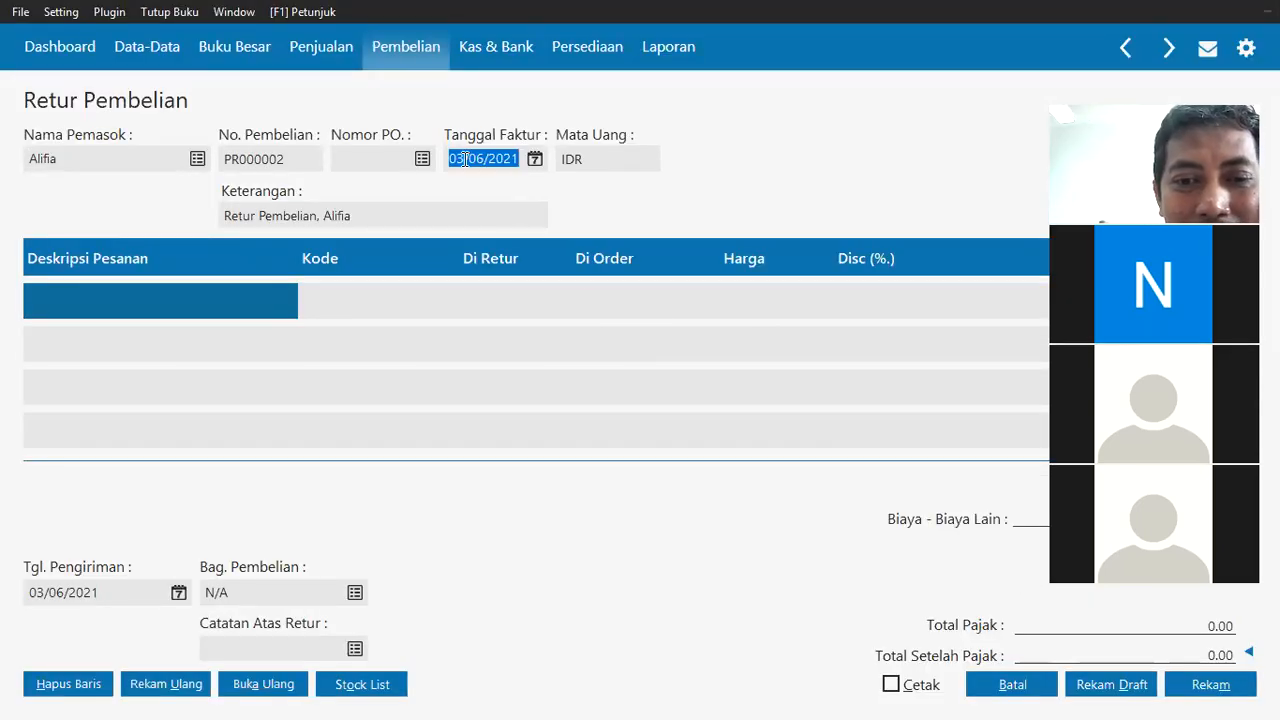
pyautogui.click(465, 159)
pyautogui.moveTo(465, 159); pyautogui.dragTo(430, 157)
pyautogui.write('0801')
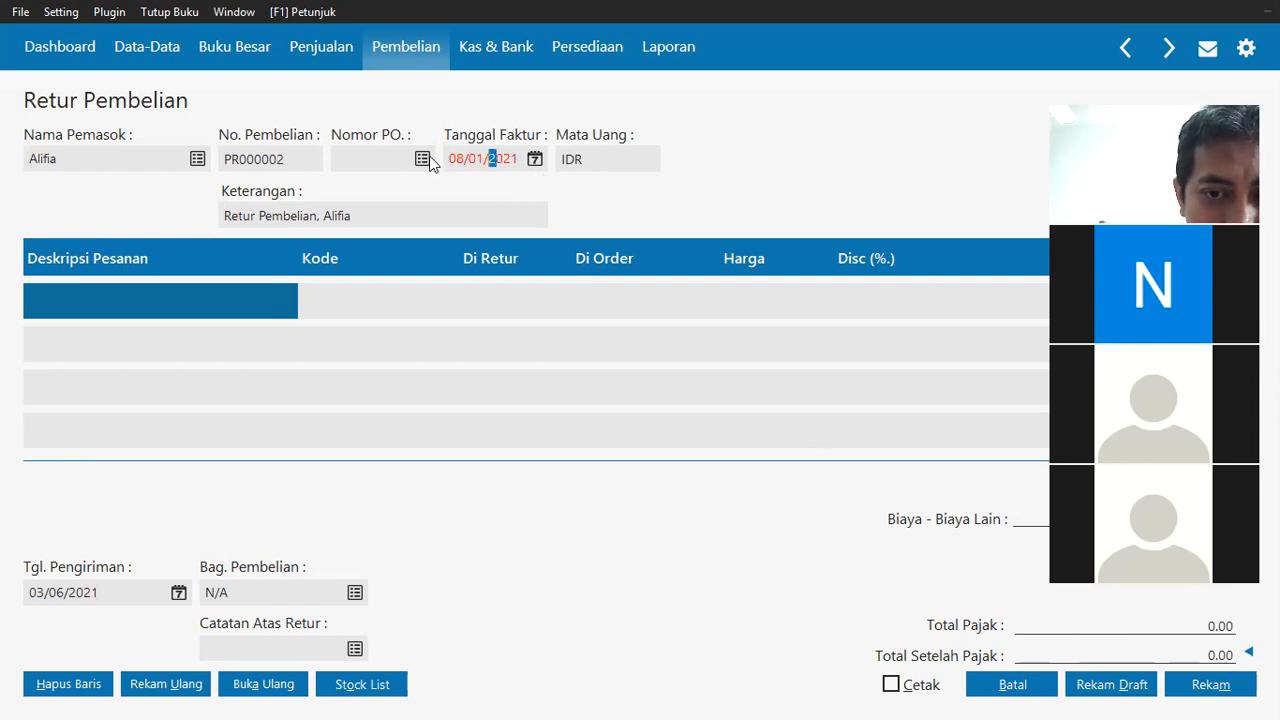
# Add a return line described "Retur Perlengkapan" and assign it the Perlengkapan account, 1700-00-072.
pyautogui.click(229, 308)
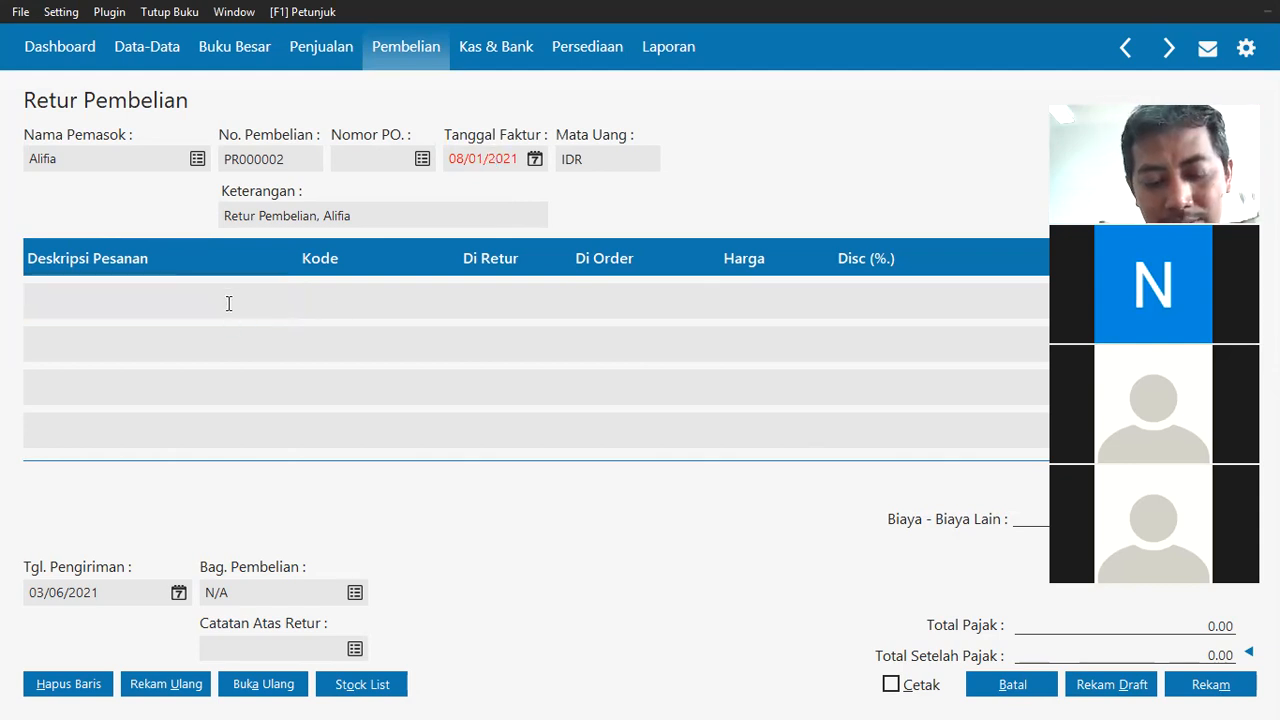
pyautogui.write('Retur')
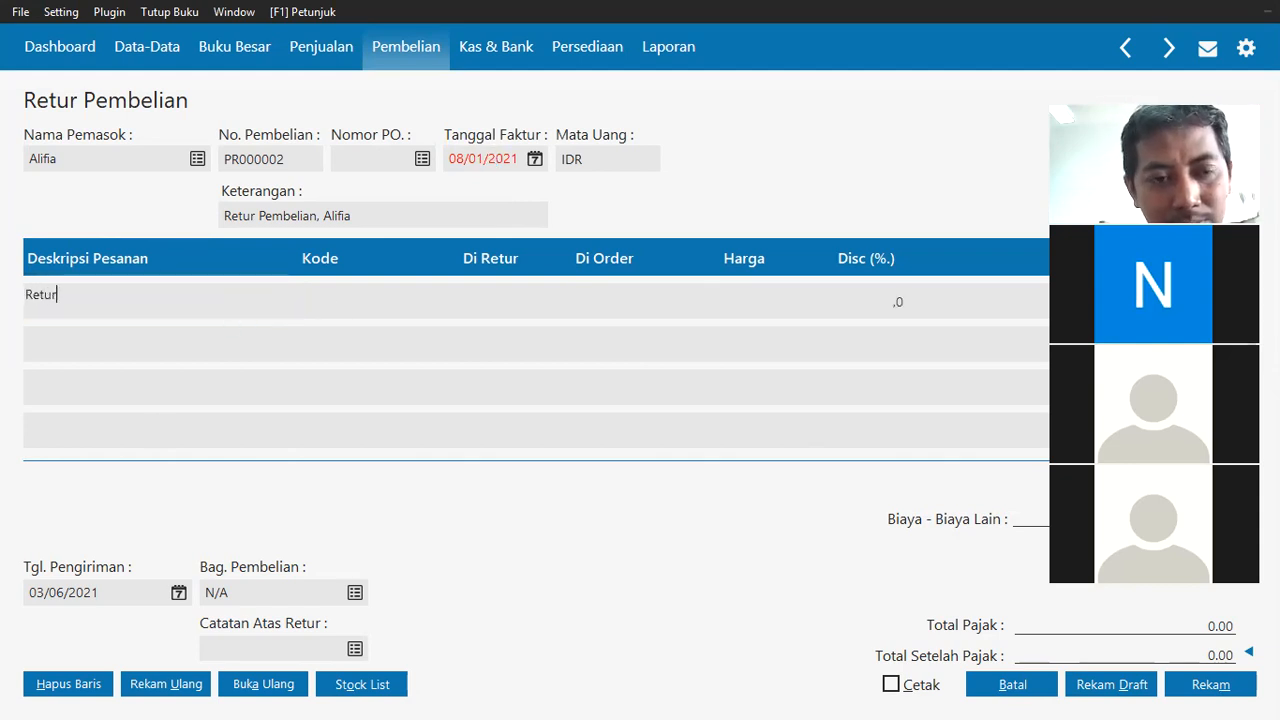
pyautogui.write(' Perlengkapan')
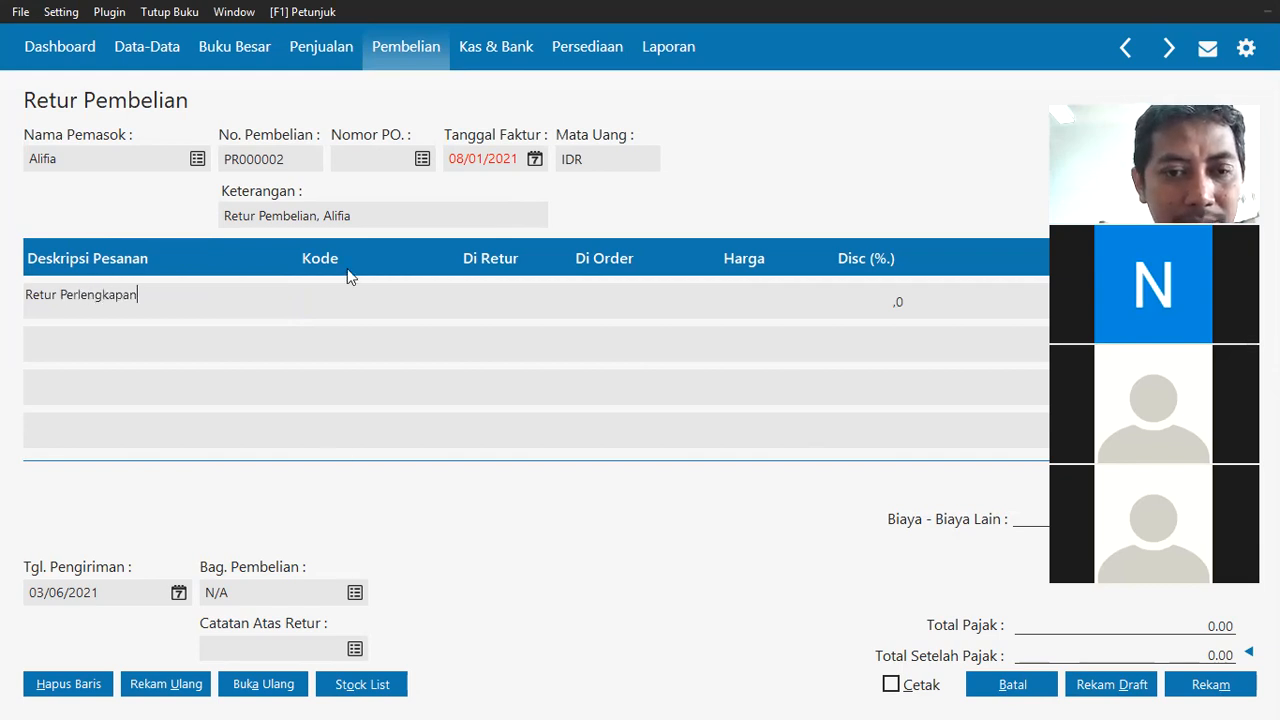
pyautogui.click(332, 302)
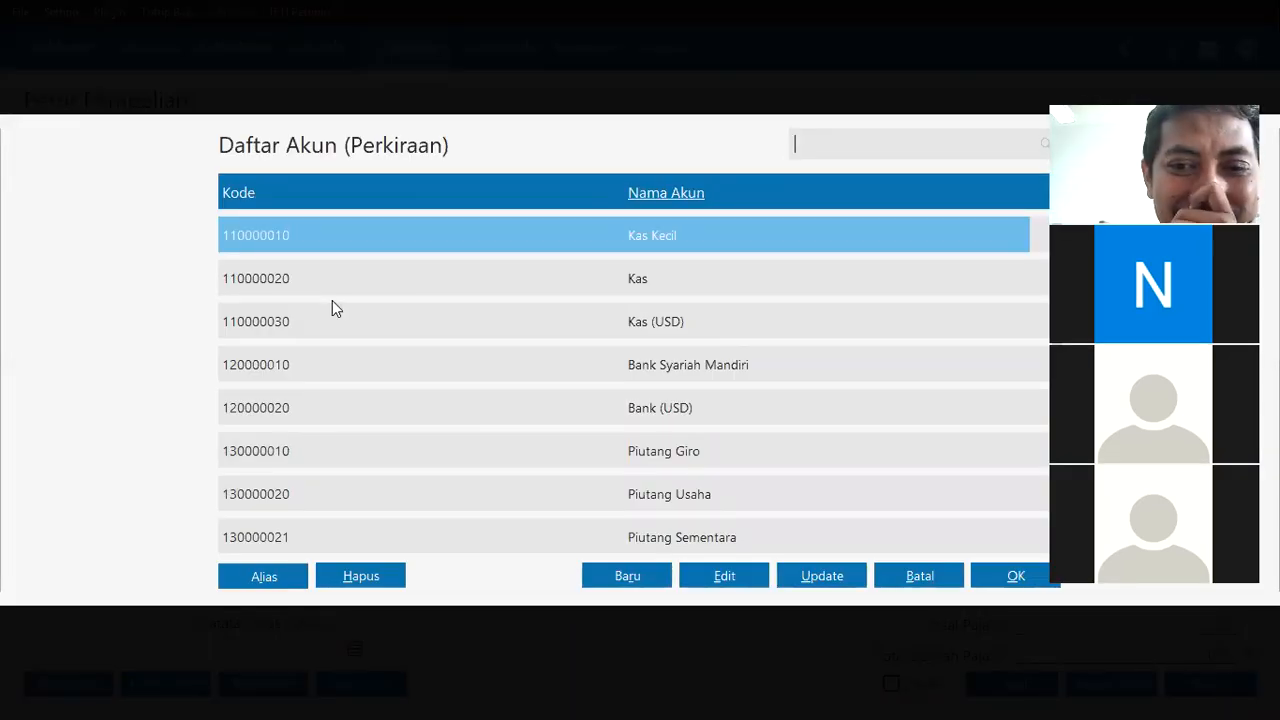
pyautogui.write('per')
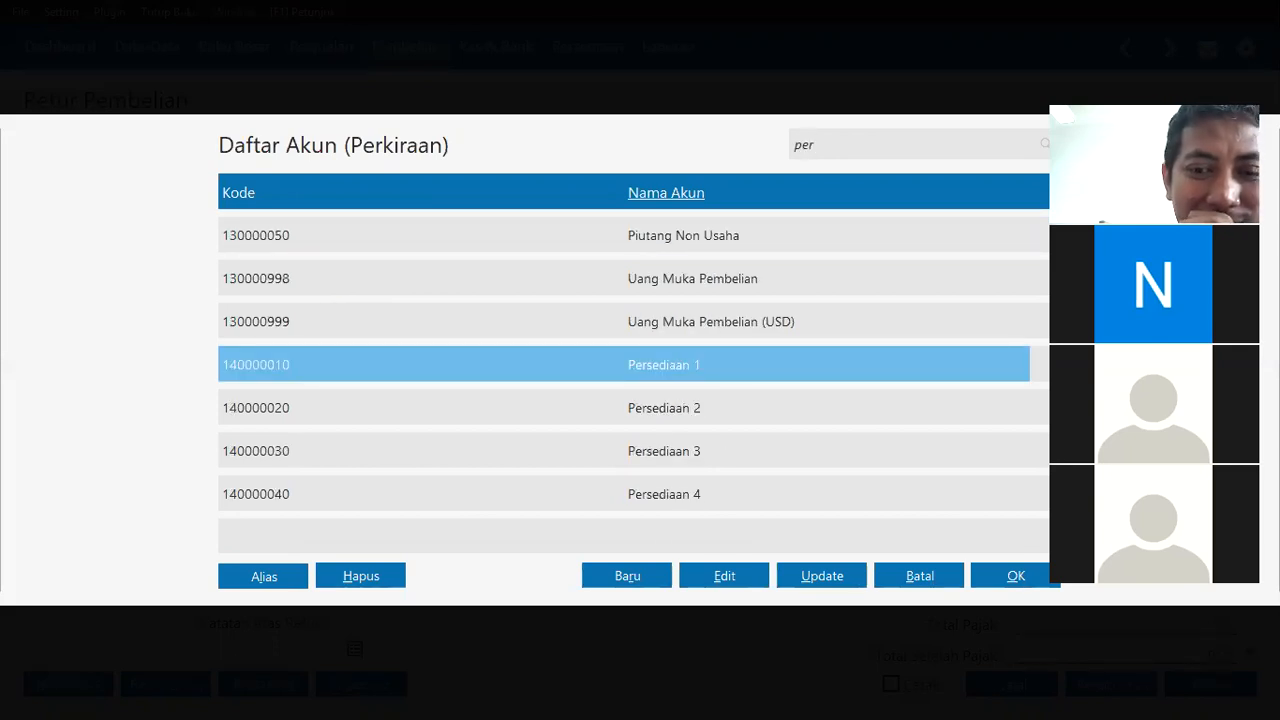
pyautogui.write('l')
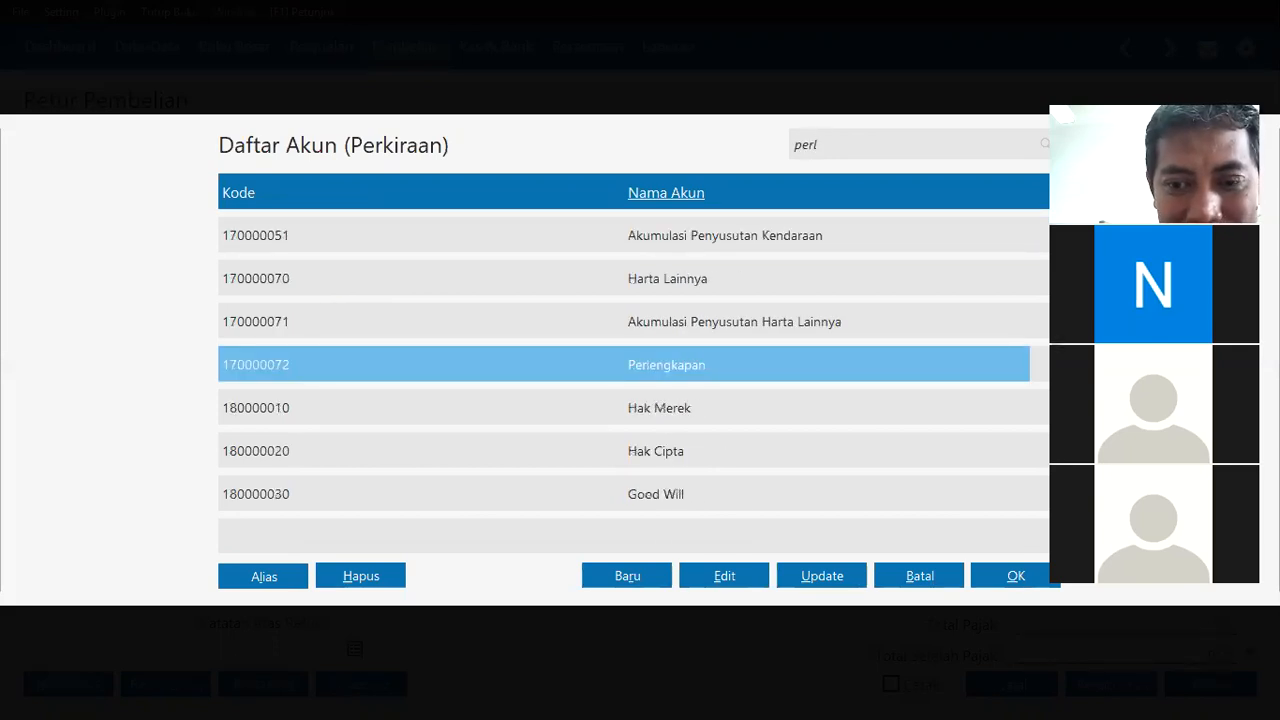
pyautogui.click(1004, 576)
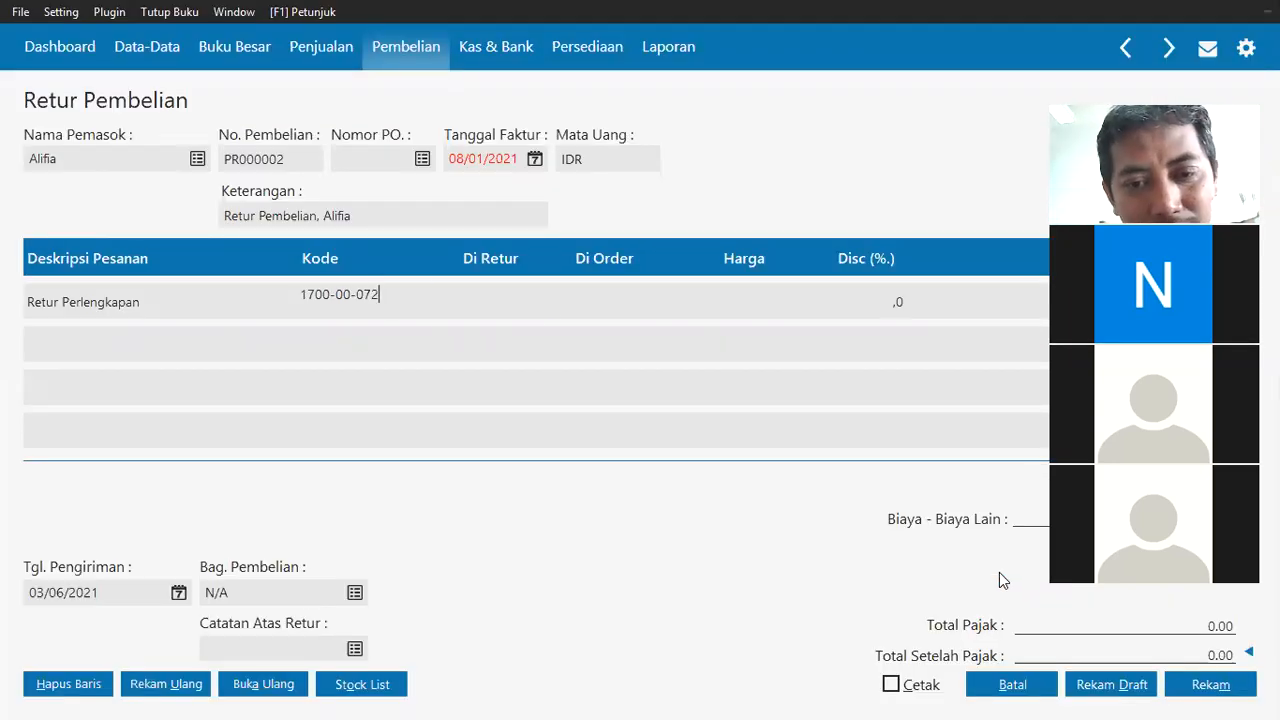
# Set the return line's Di Retur quantity to 1 and its Harga to 100000.
pyautogui.press('Return')
pyautogui.write('1')
pyautogui.press('Return')
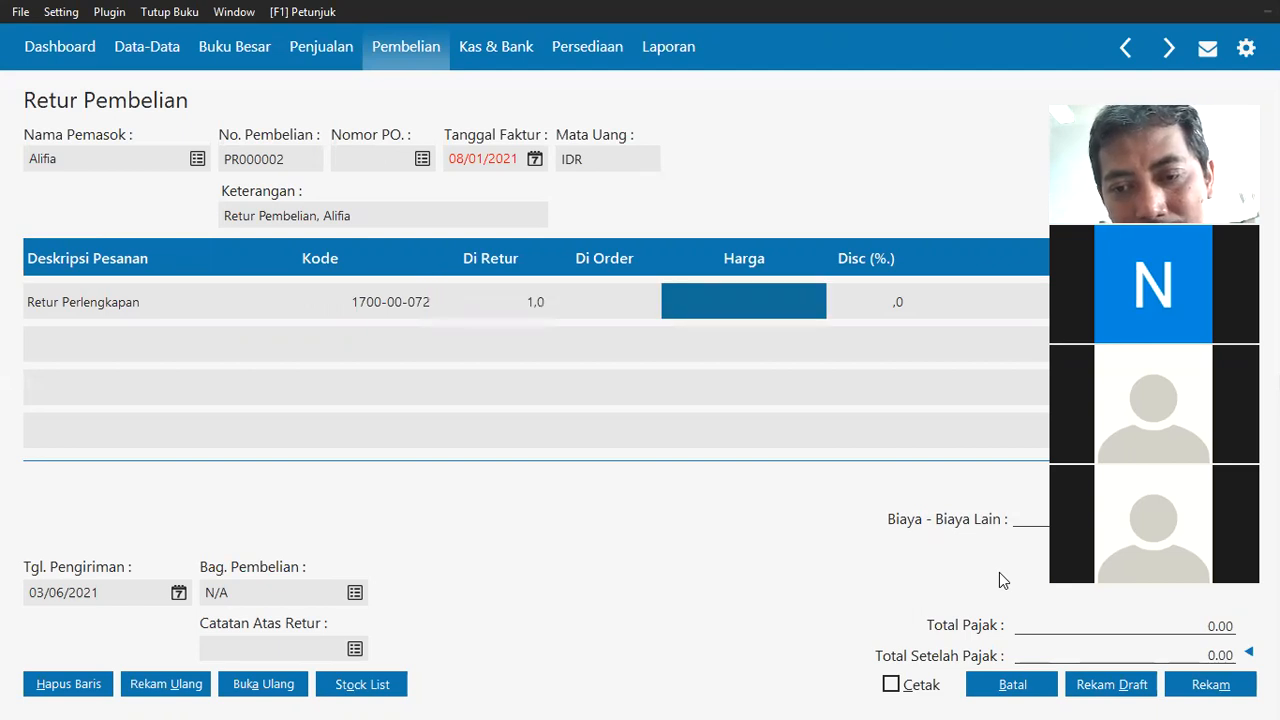
pyautogui.write('100000')
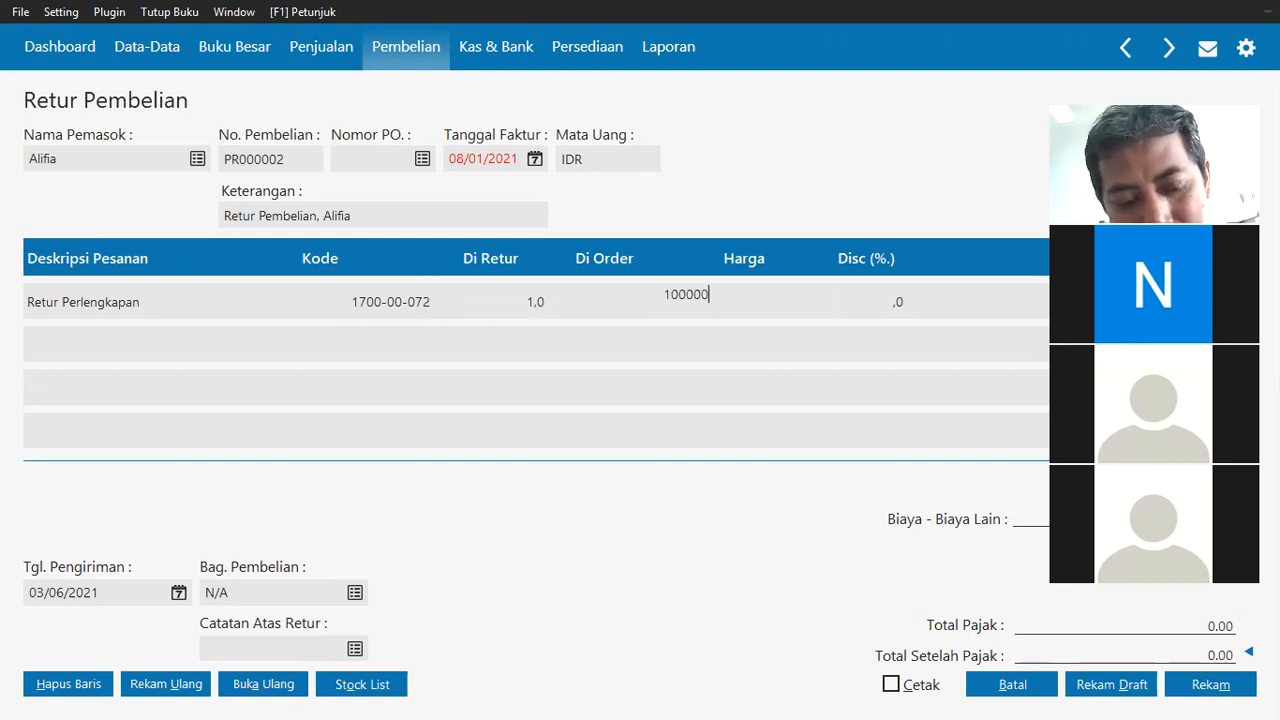
pyautogui.press('Return')
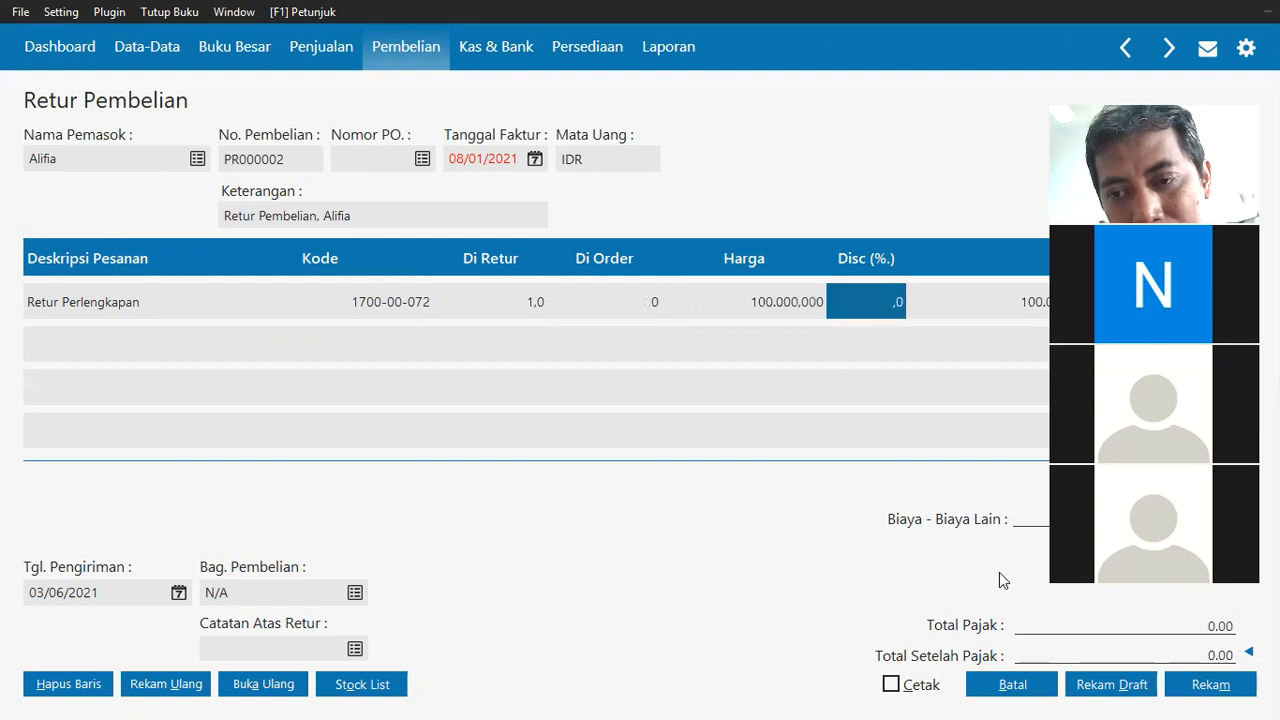
pyautogui.press('Return')
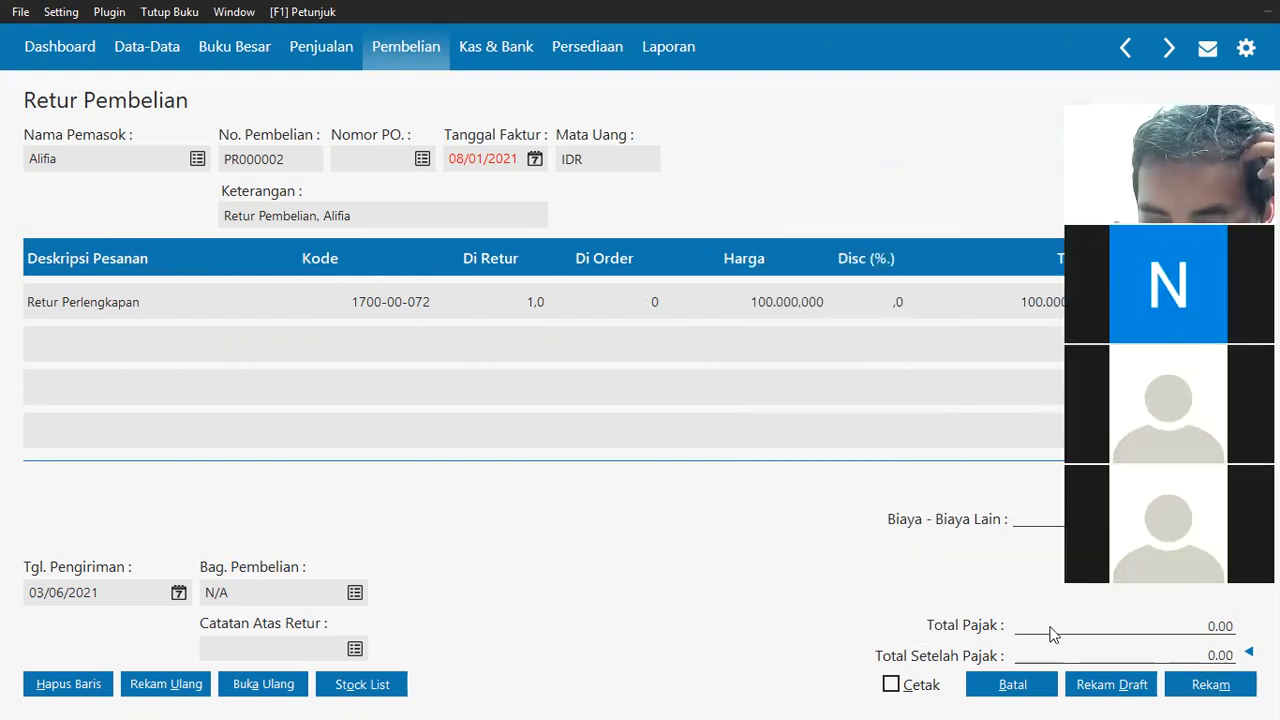
# Record the purchase return and leave the blank Retur Pembelian form.
pyautogui.click(1213, 655)
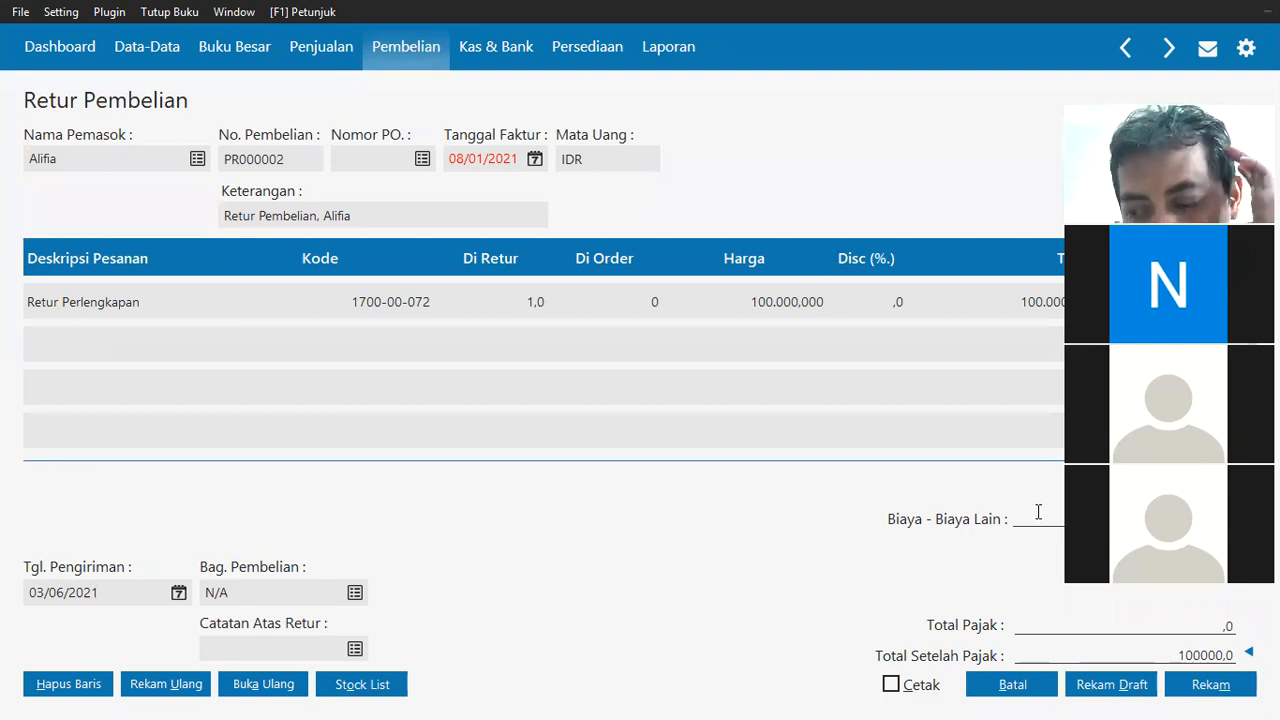
pyautogui.click(1243, 695)
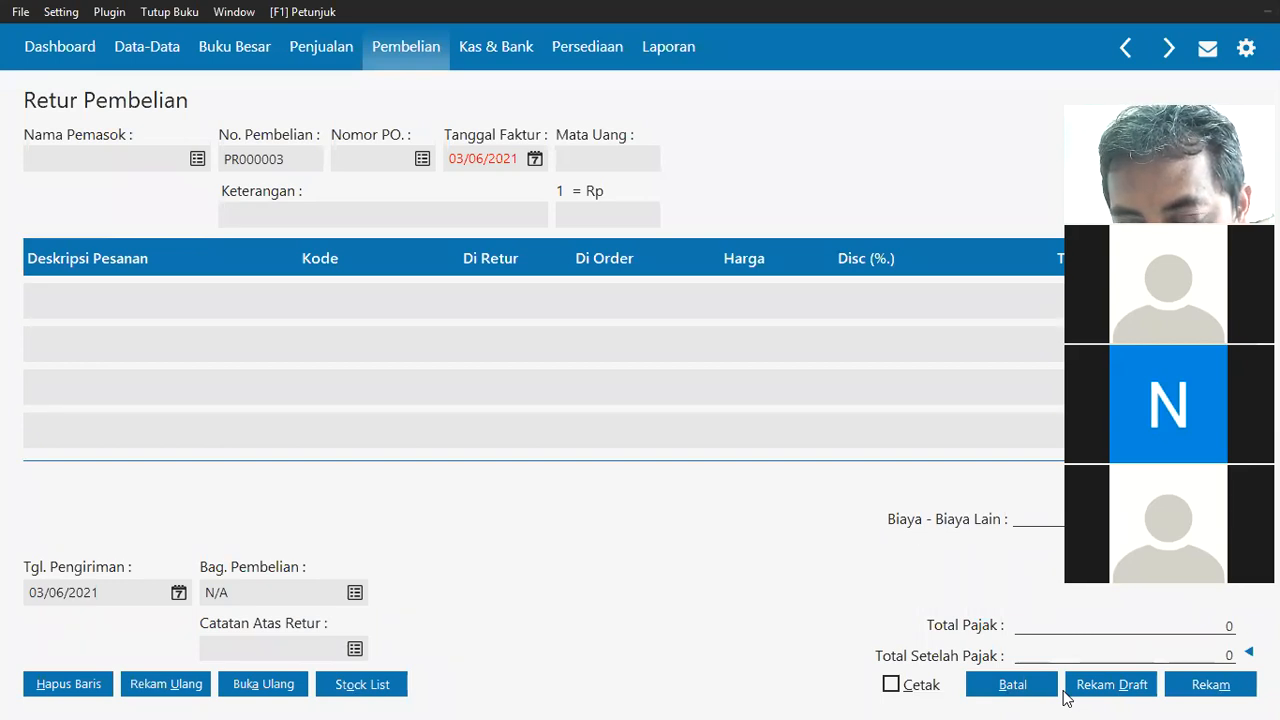
pyautogui.click(561, 305)
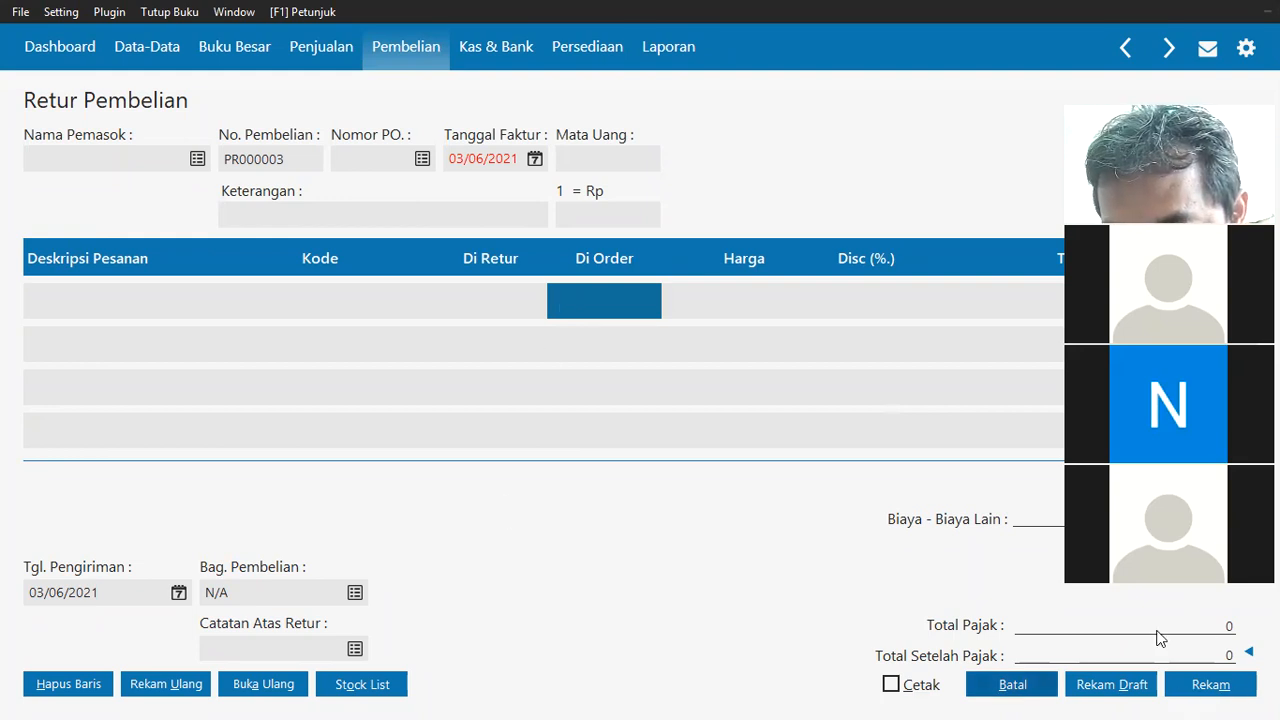
pyautogui.click(1012, 684)
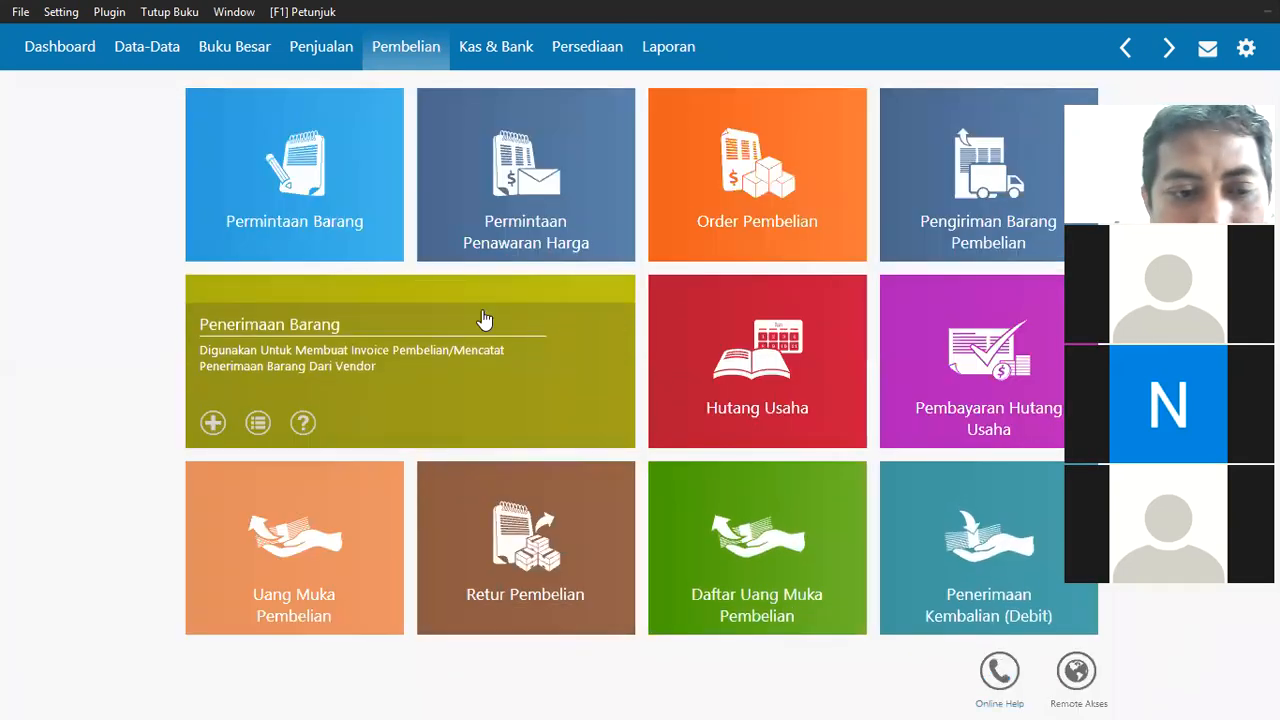
# Start a new Penerimaan Barang and select supplier V-006 for it.
pyautogui.click(213, 422)
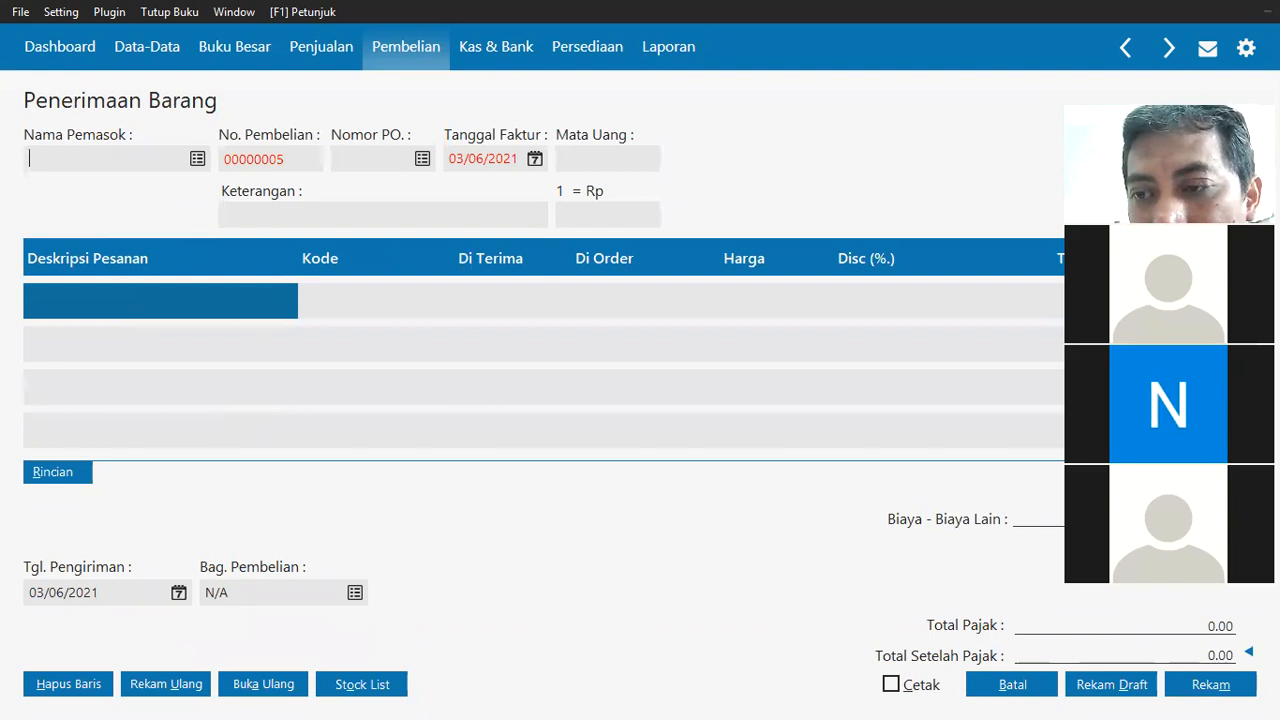
pyautogui.click(334, 302)
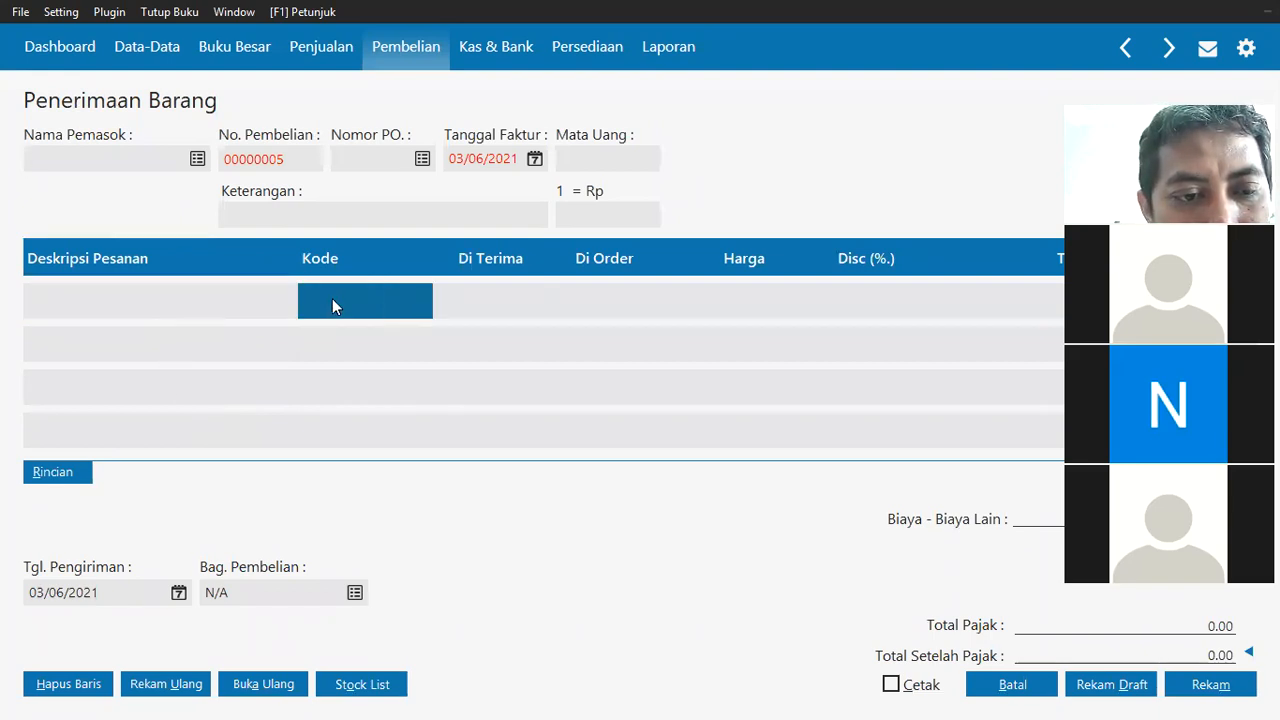
pyautogui.click(134, 300)
pyautogui.click(359, 296)
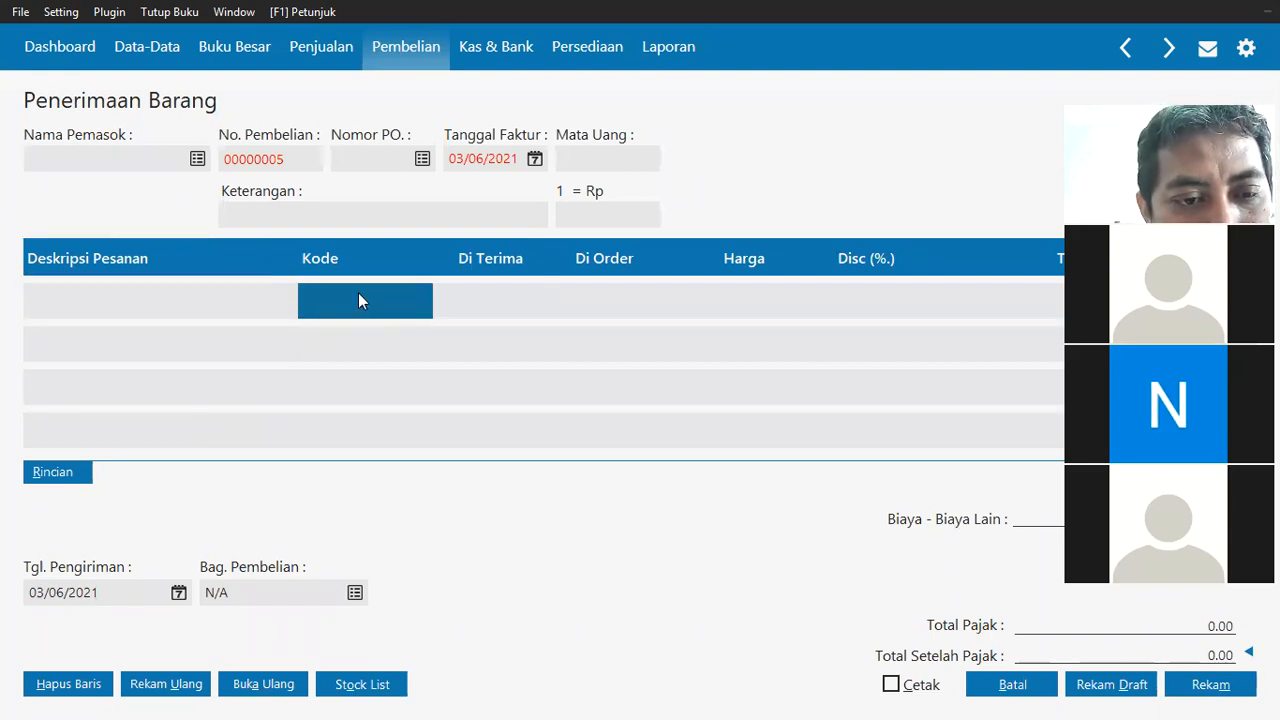
pyautogui.click(143, 306)
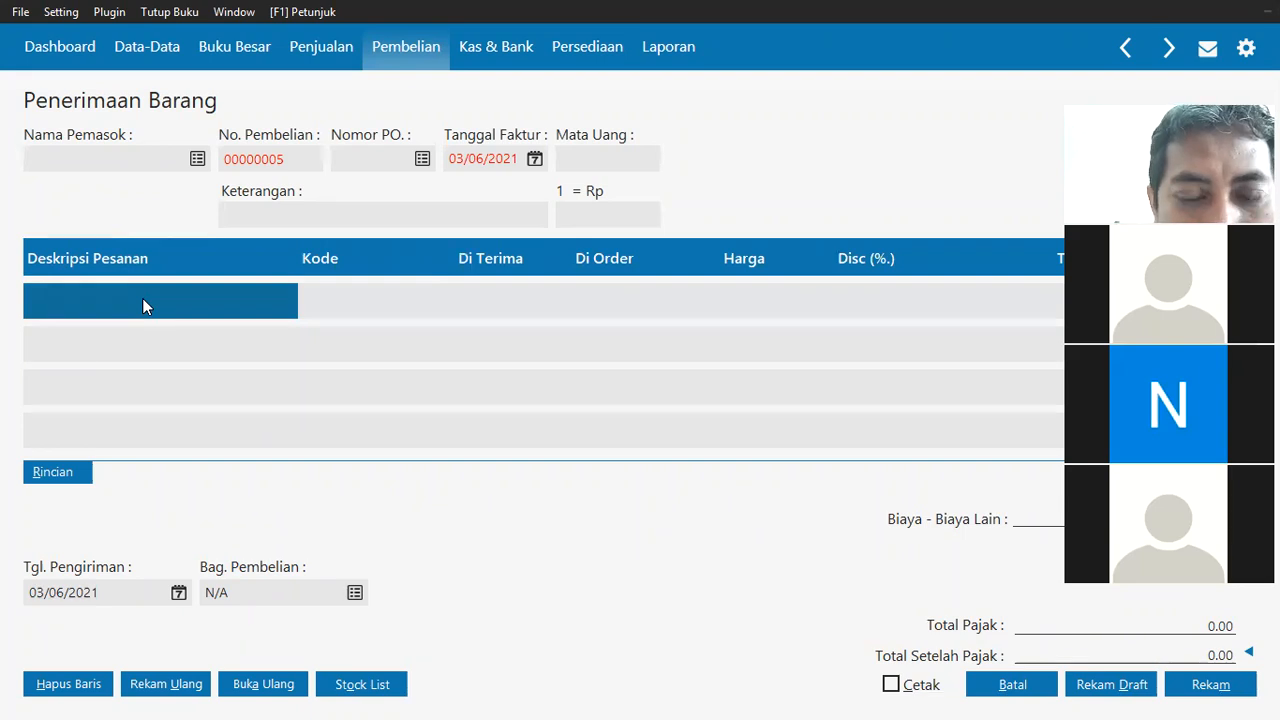
pyautogui.click(142, 299)
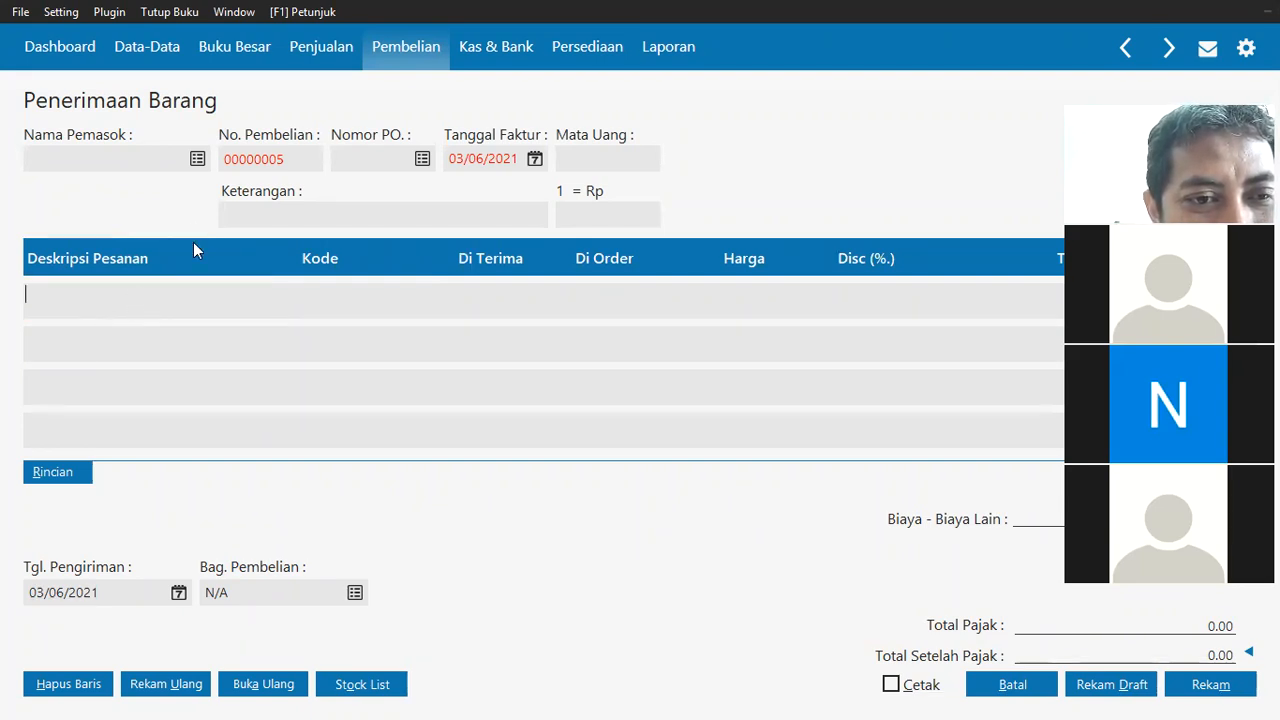
pyautogui.click(197, 160)
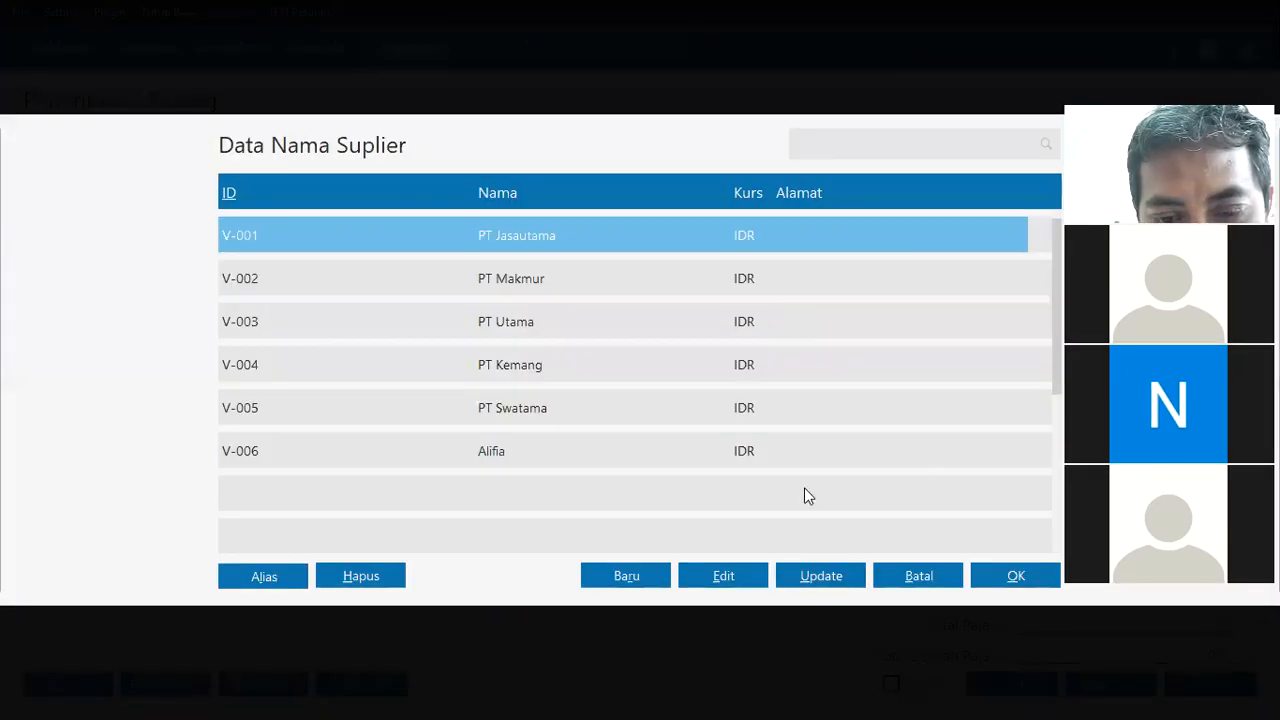
pyautogui.click(800, 453)
pyautogui.click(1016, 576)
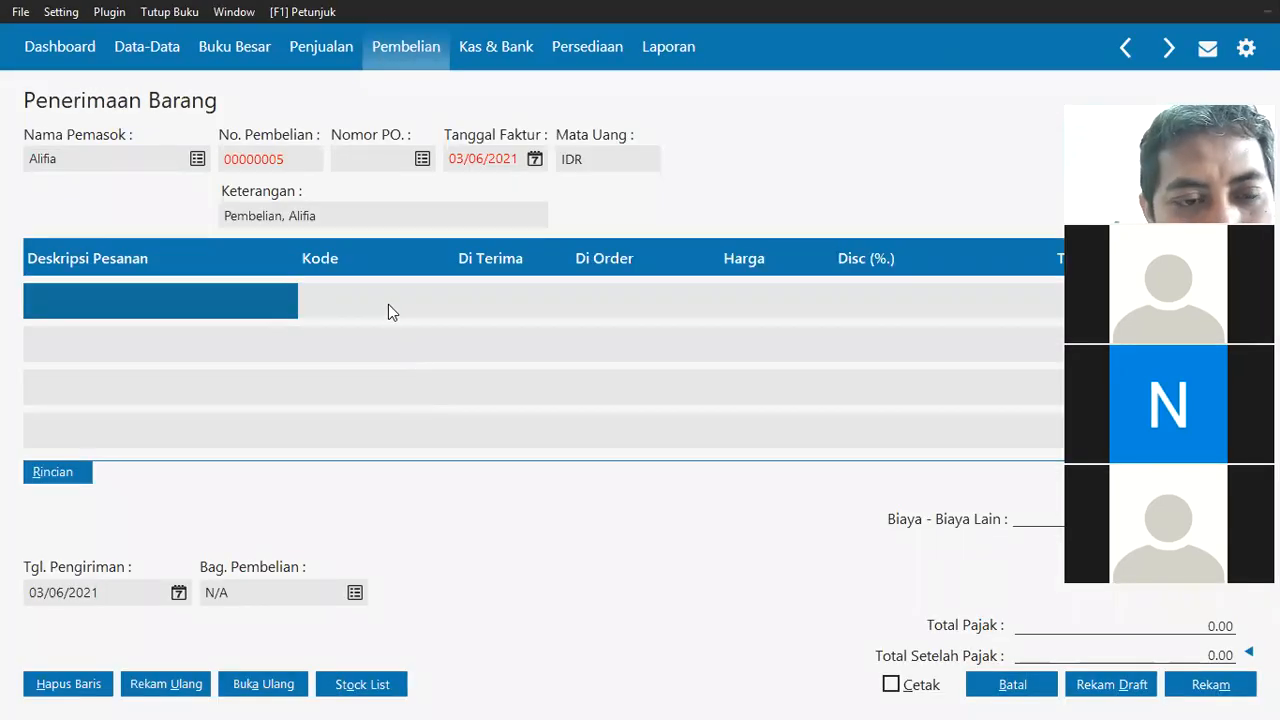
# Enter "perlengkapan" as the description of the purchase's first line.
pyautogui.click(242, 303)
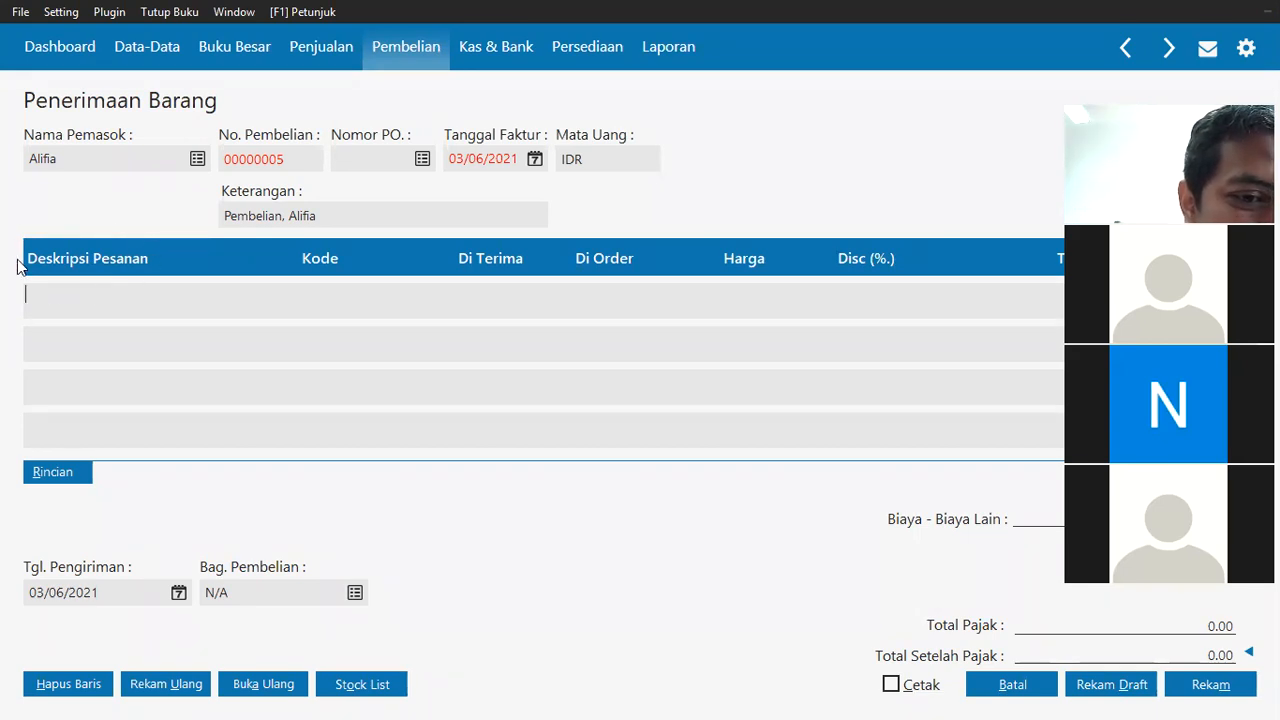
pyautogui.write('perlen')
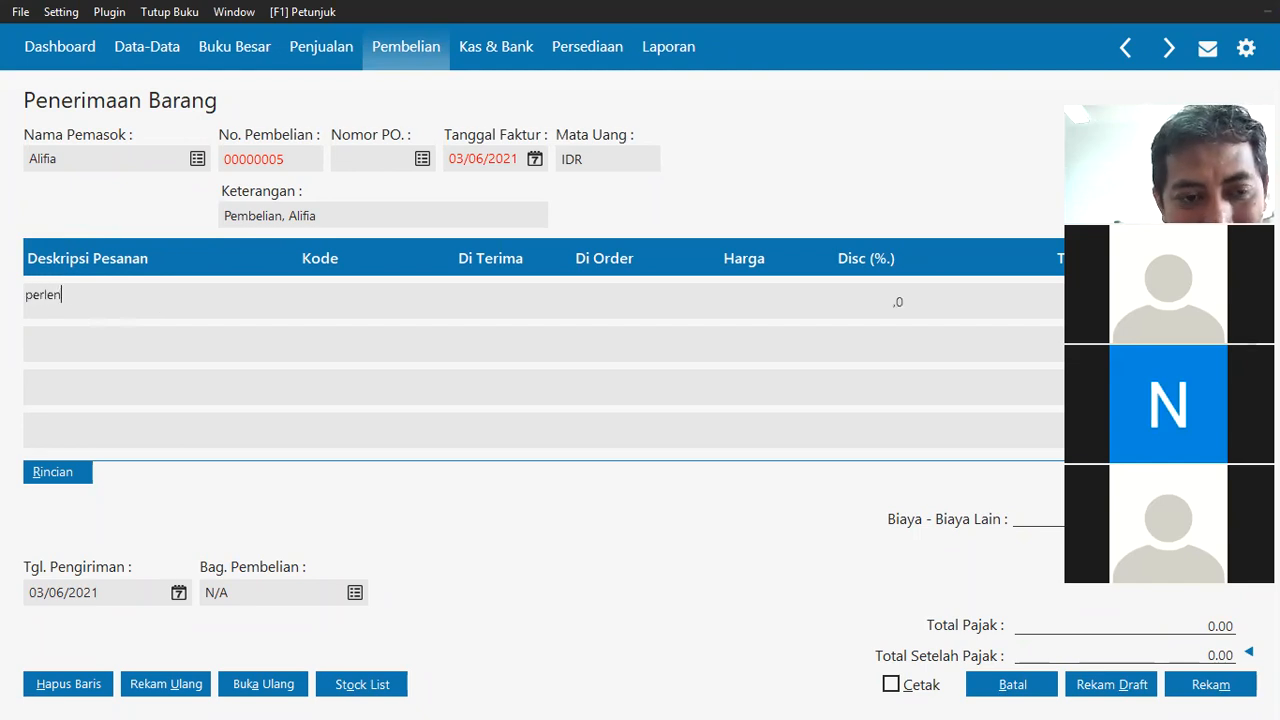
pyautogui.write('gkapan')
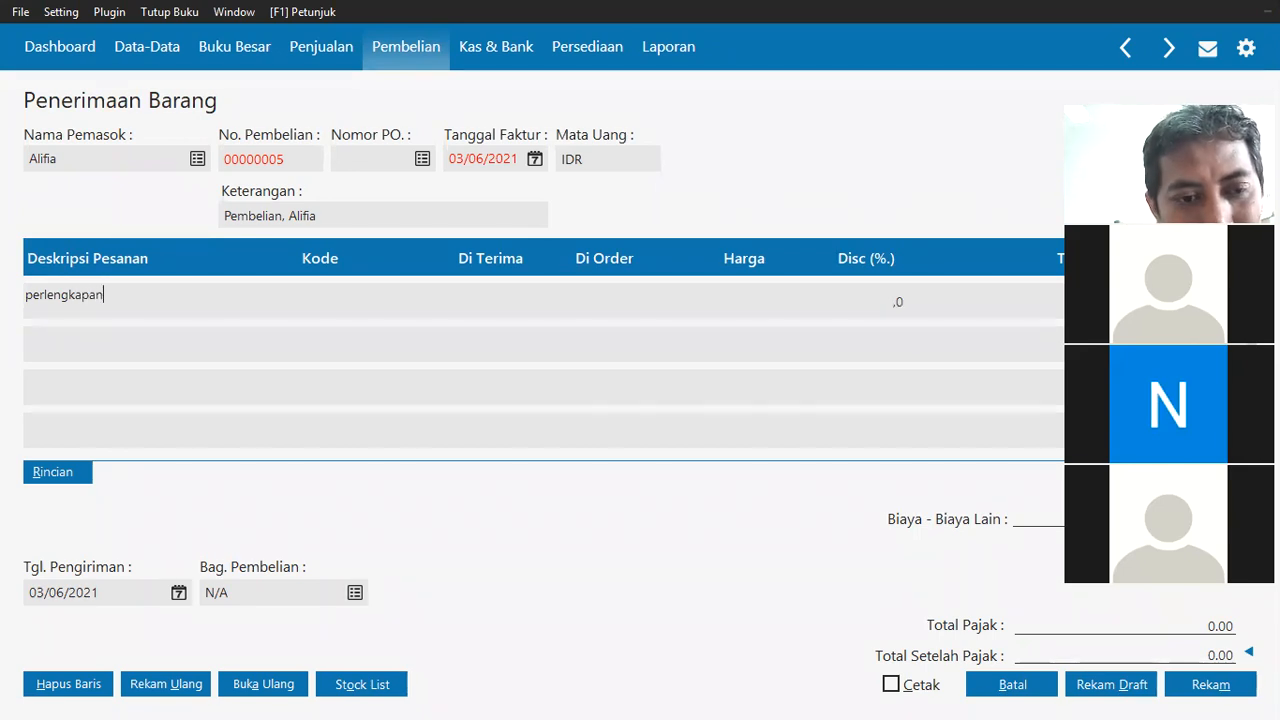
pyautogui.click(320, 305)
pyautogui.click(131, 307)
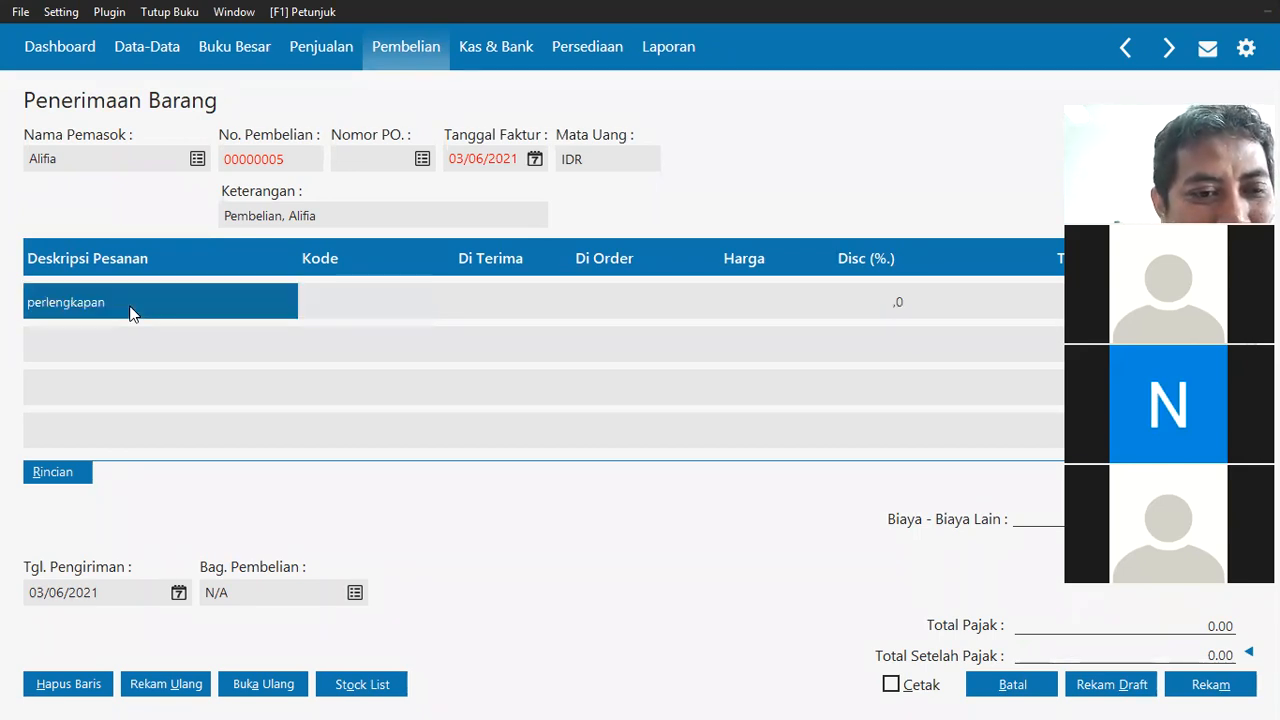
# Assign the Perlengkapan account, 1700-00-072, to the perlengkapan line.
pyautogui.click(320, 288)
pyautogui.click(343, 291)
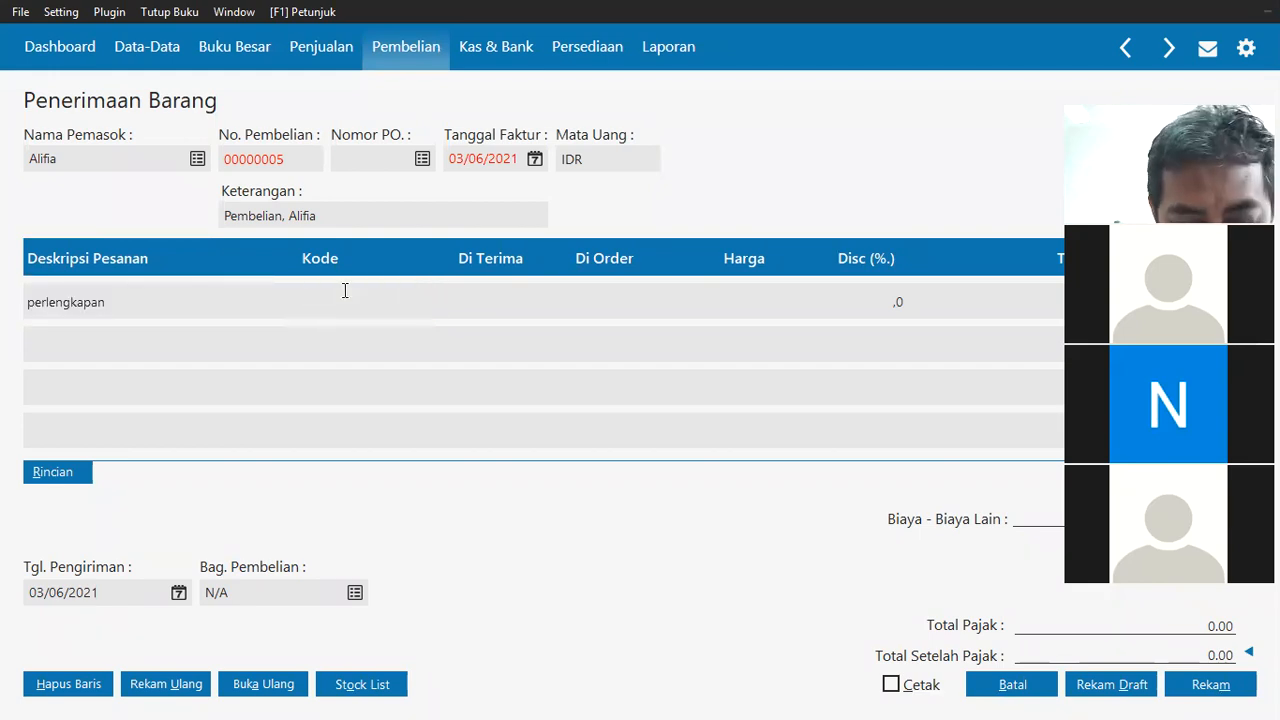
pyautogui.write('Pre')
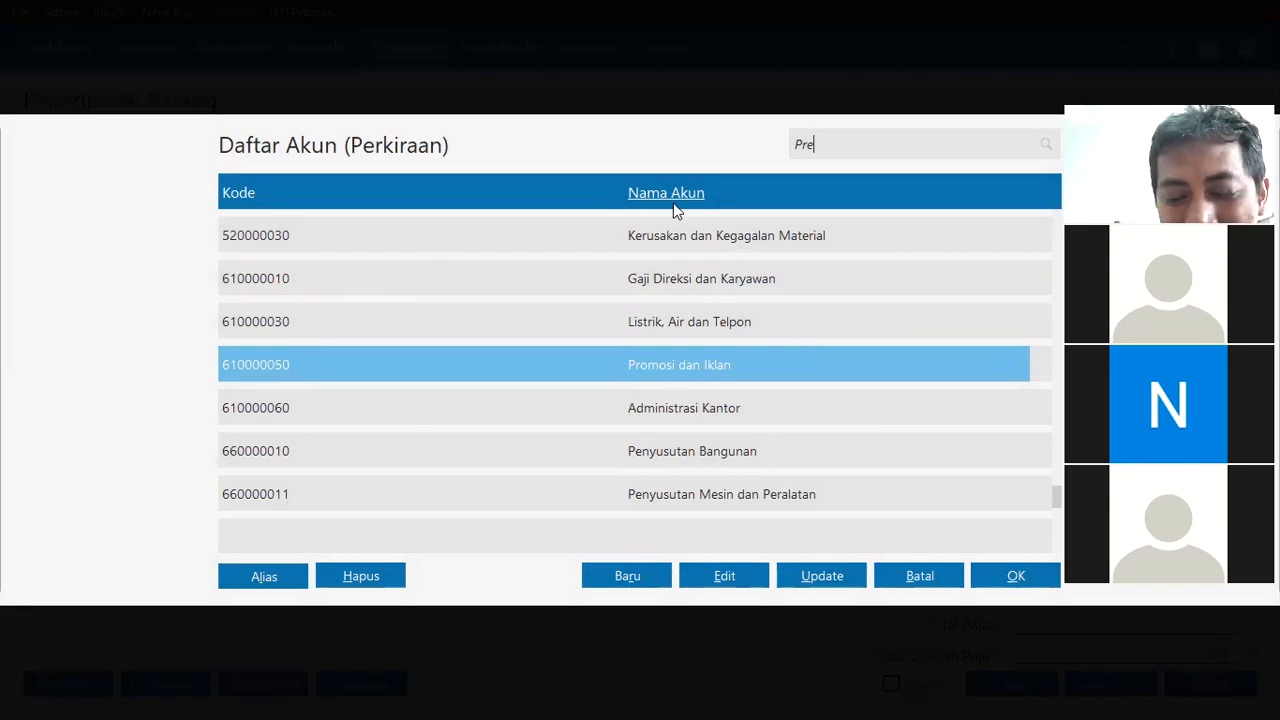
pyautogui.press('BackSpace')
pyautogui.press('BackSpace')
pyautogui.press('BackSpace')
pyautogui.write('per')
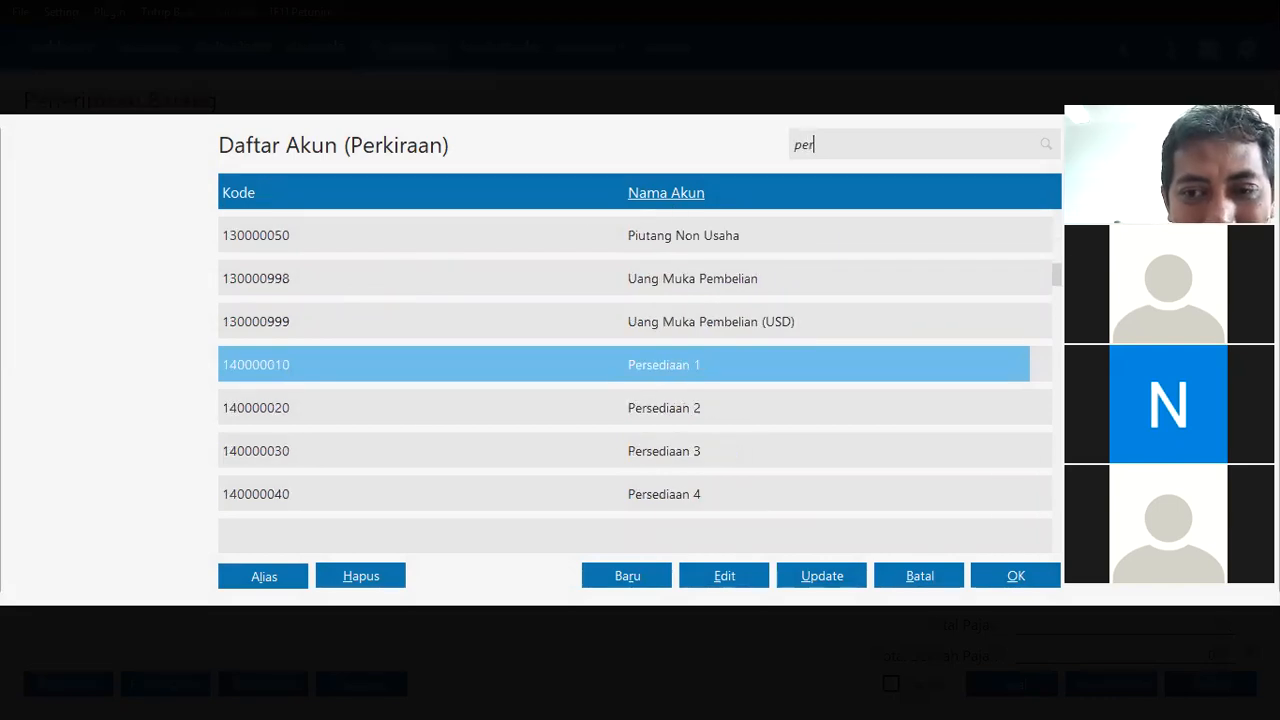
pyautogui.write('le')
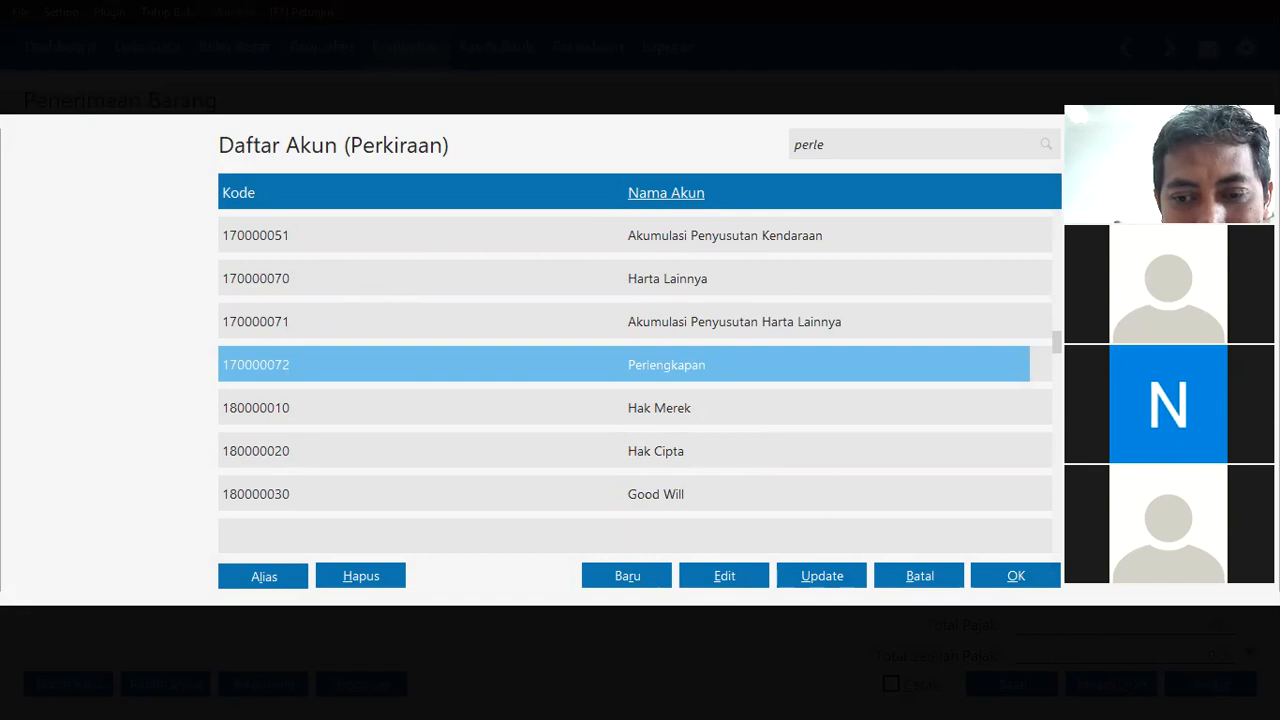
pyautogui.click(1044, 574)
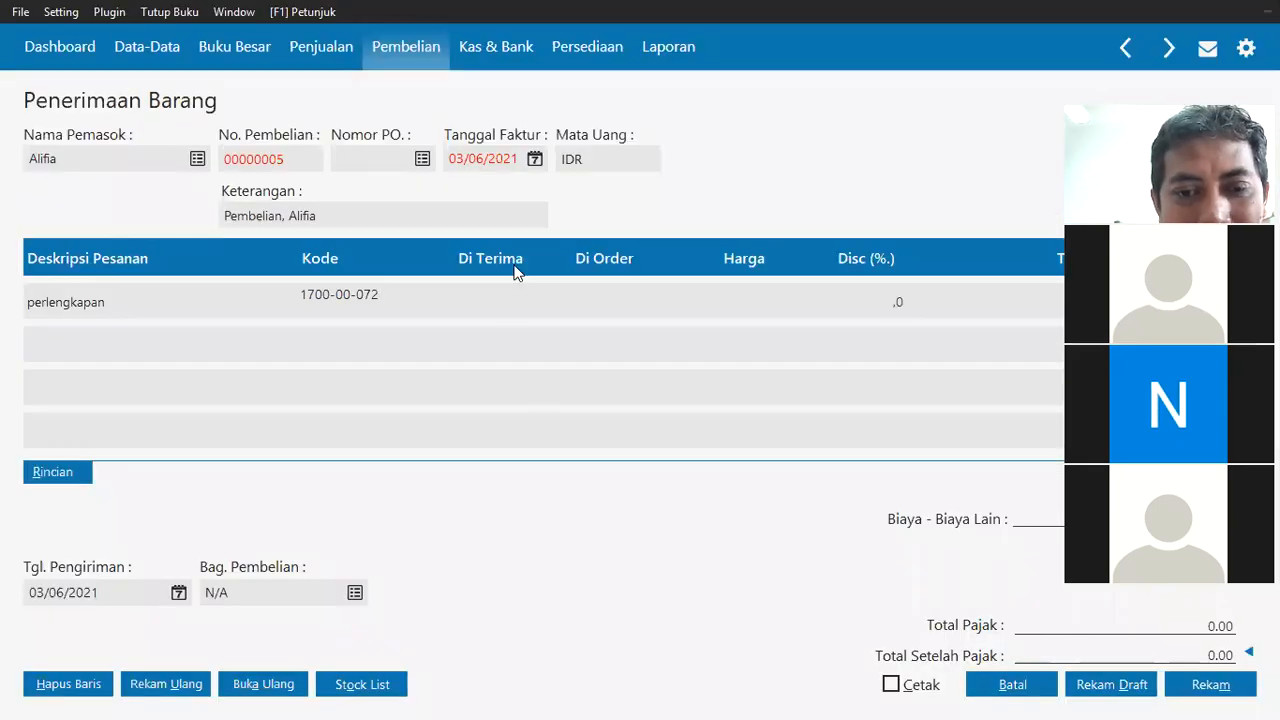
# Set the perlengkapan line's received quantity (Di Terima) to 1.
pyautogui.click(602, 302)
pyautogui.click(421, 299)
pyautogui.click(605, 309)
pyautogui.click(480, 295)
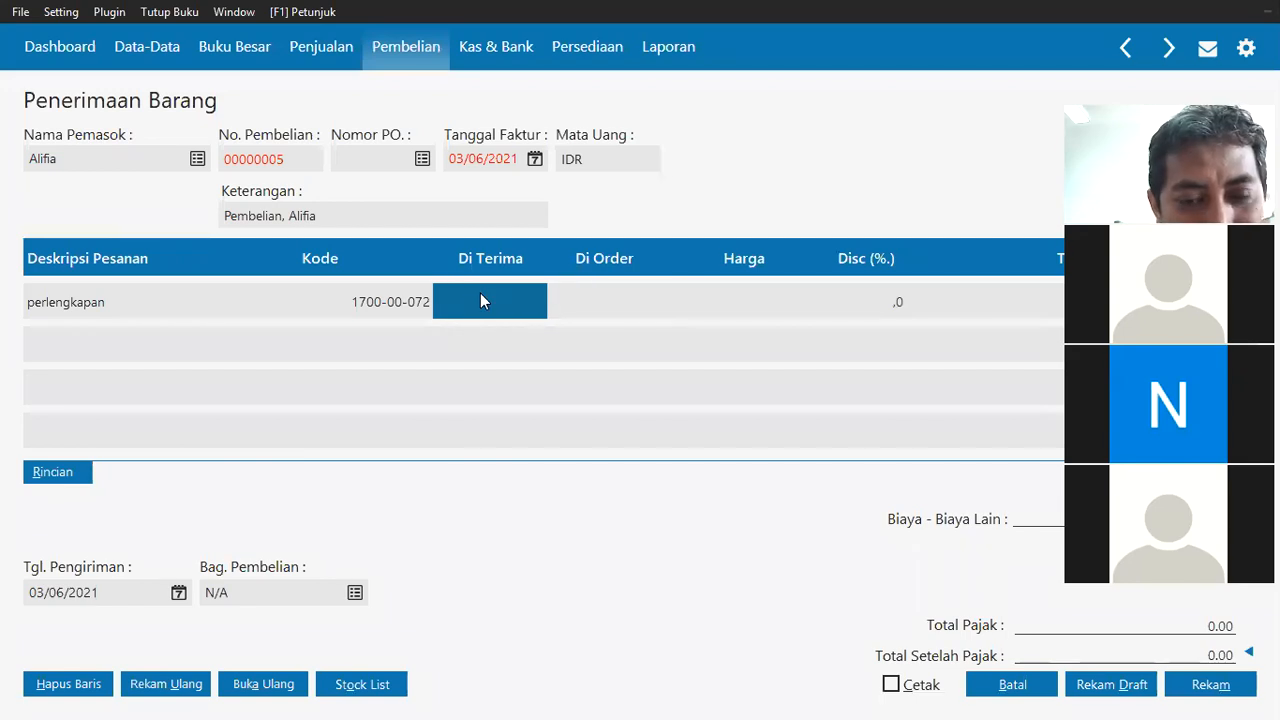
pyautogui.write('1')
pyautogui.click(631, 315)
pyautogui.click(120, 300)
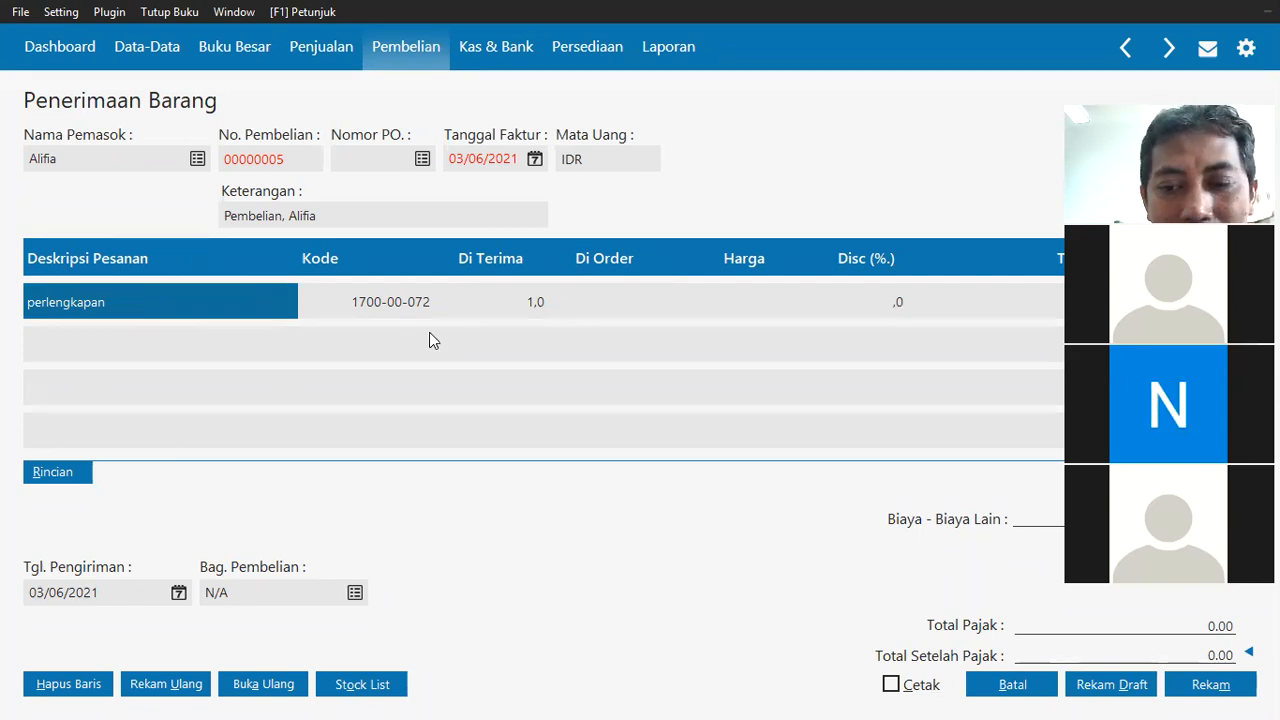
# Turn off the Jasa option on the receipt and accept discarding the data already entered.
pyautogui.click(604, 295)
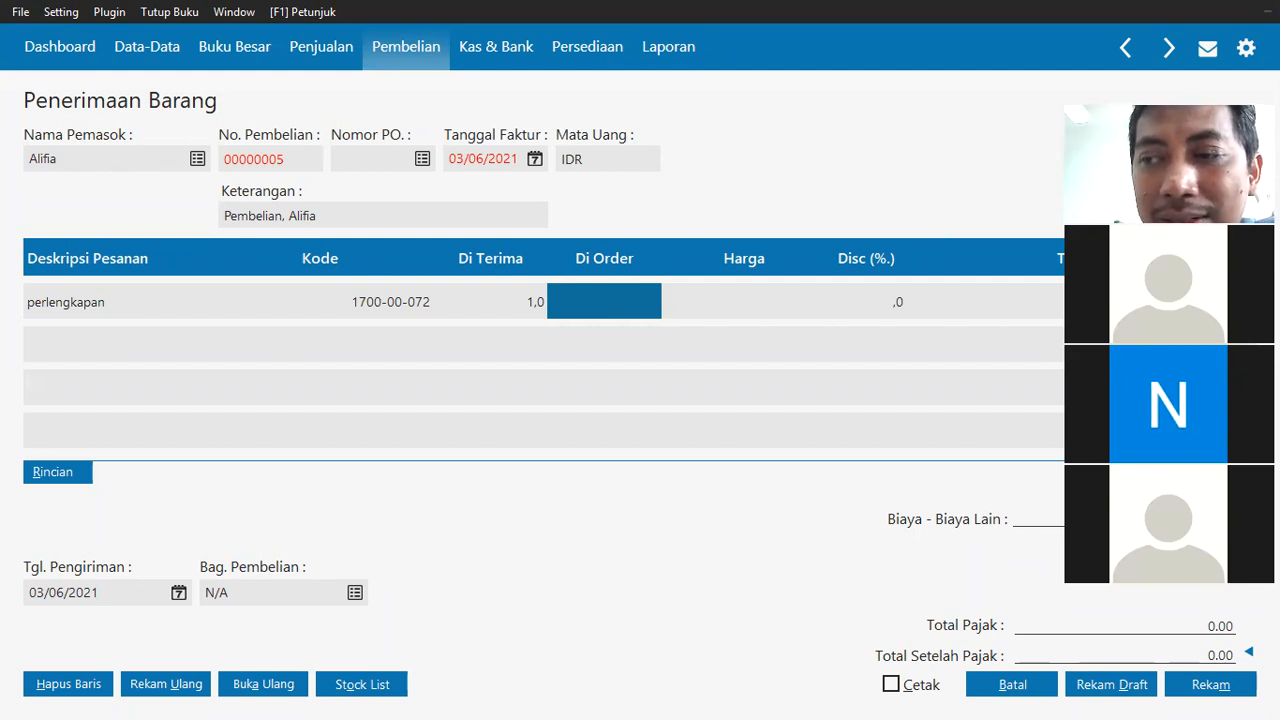
pyautogui.click(1160, 164)
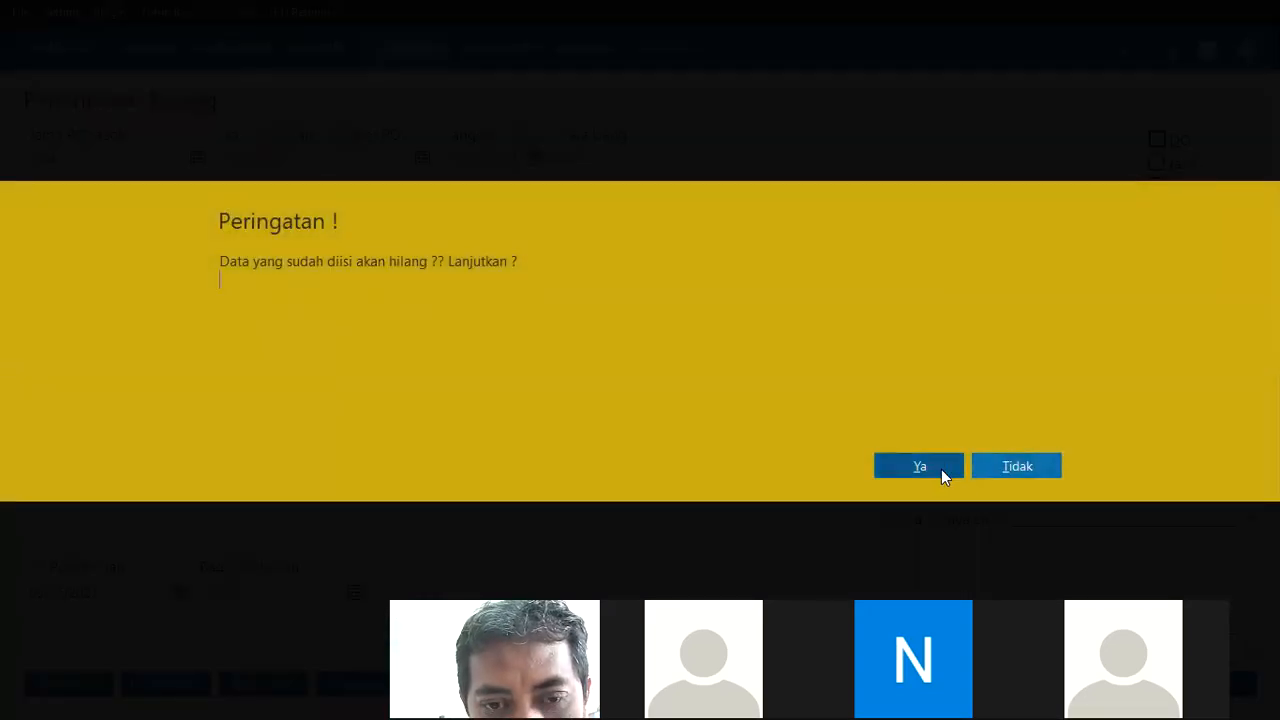
pyautogui.click(941, 469)
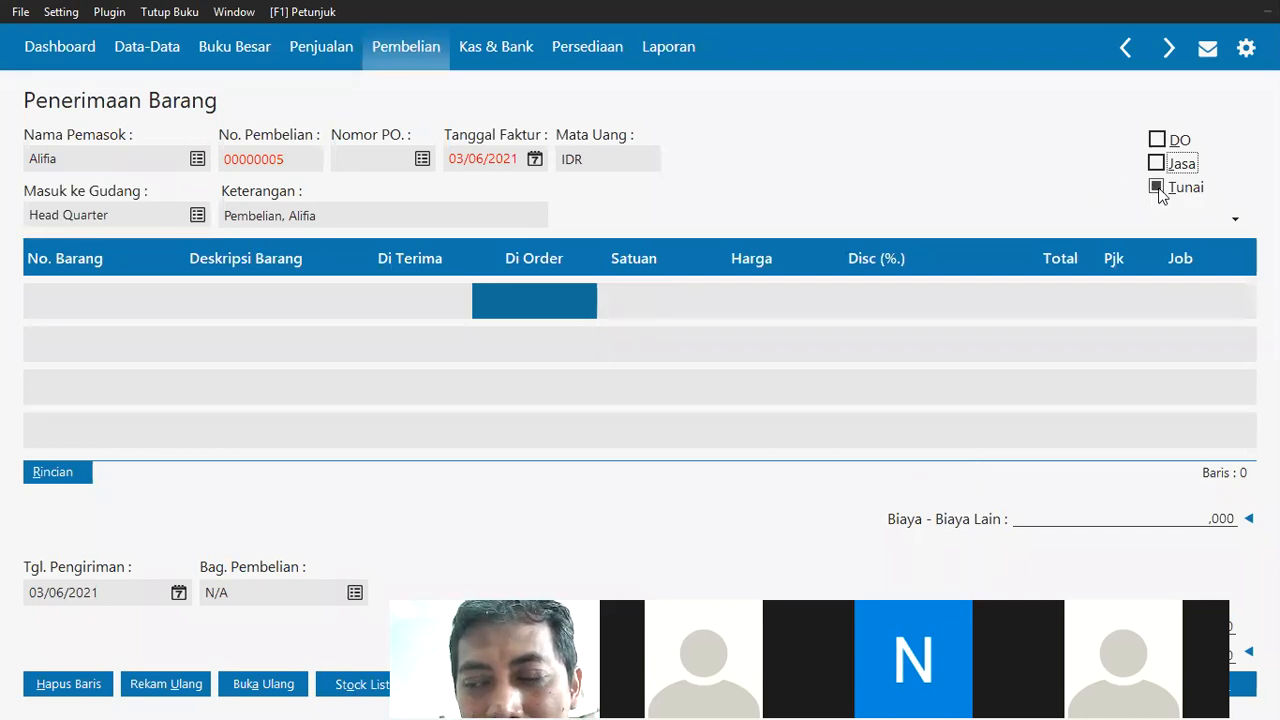
# Open the inventory item list from the receipt's first line and examine the account codes of item B-001 Piring.
pyautogui.click(54, 290)
pyautogui.doubleClick(73, 297)
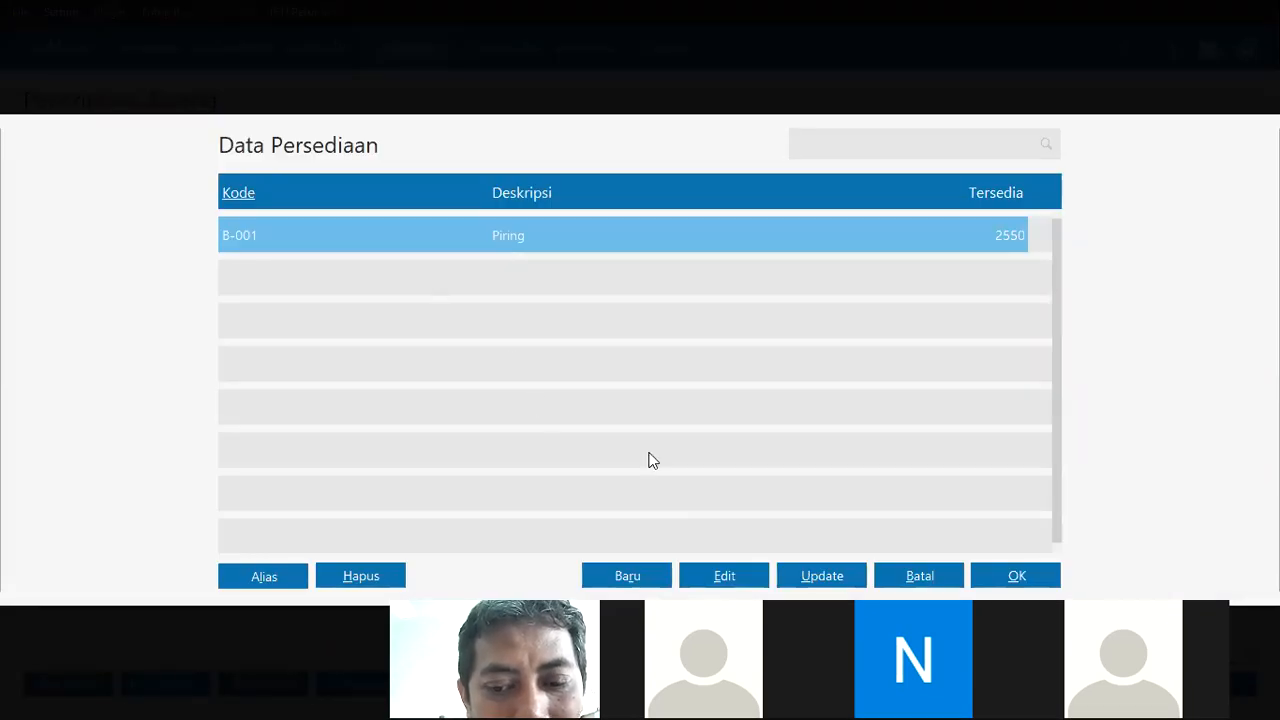
pyautogui.click(722, 574)
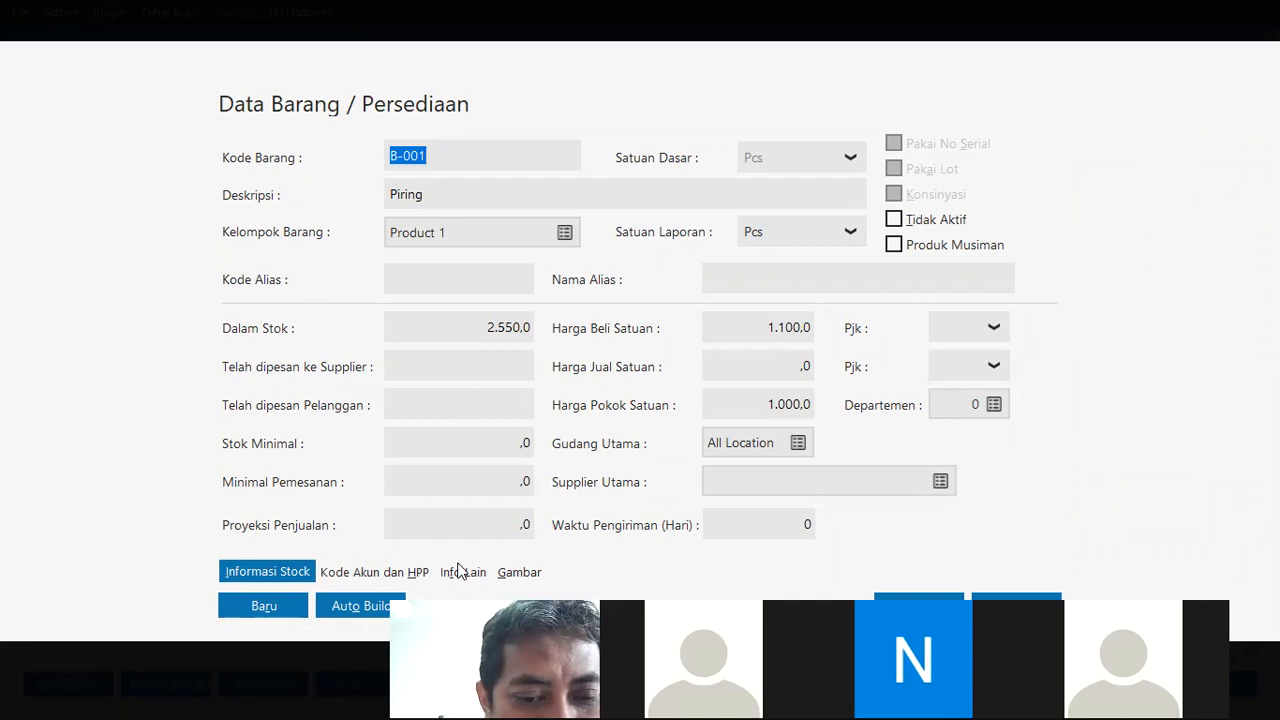
pyautogui.click(386, 572)
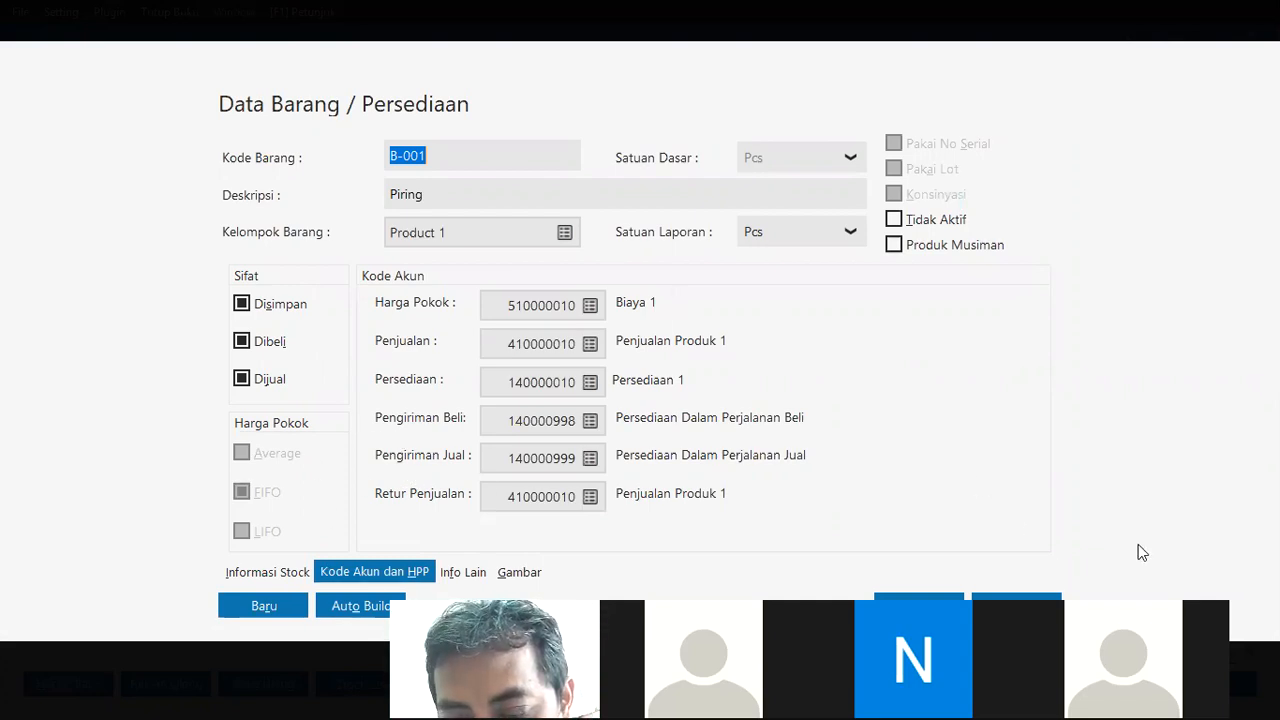
pyautogui.click(919, 605)
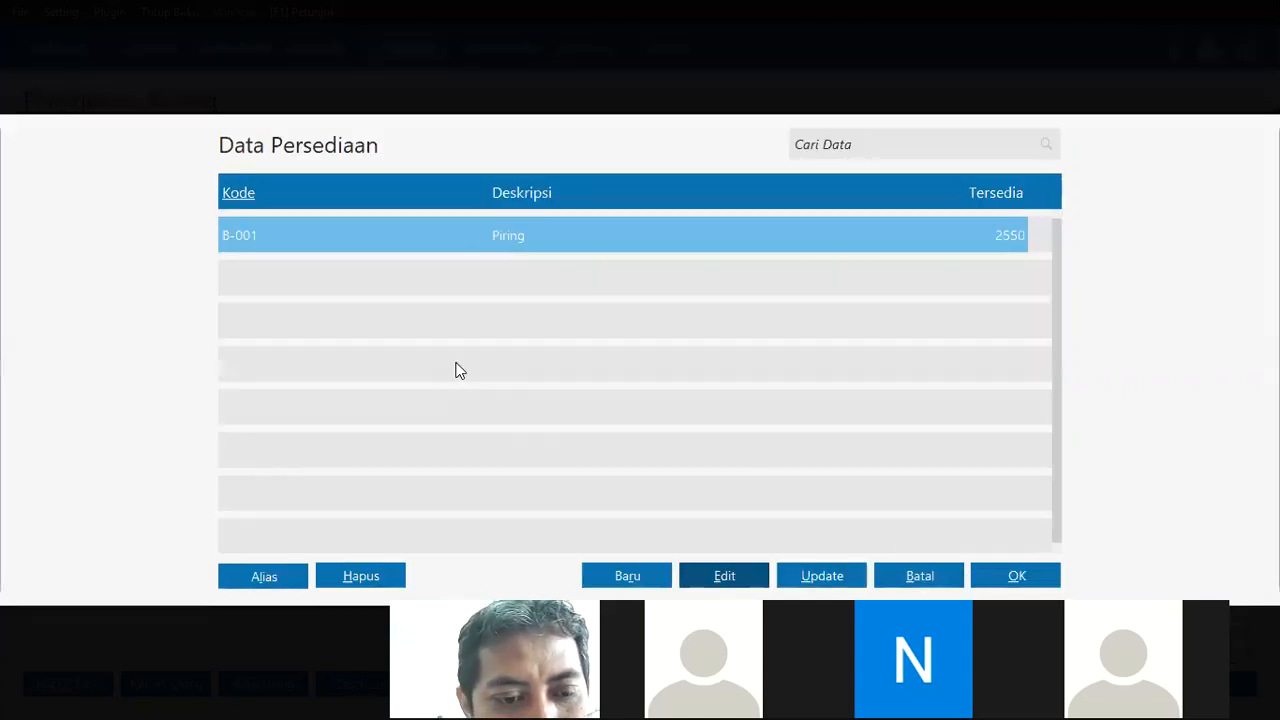
# Create a new inventory item with code P-001 and description Perlengkapan.
pyautogui.click(628, 578)
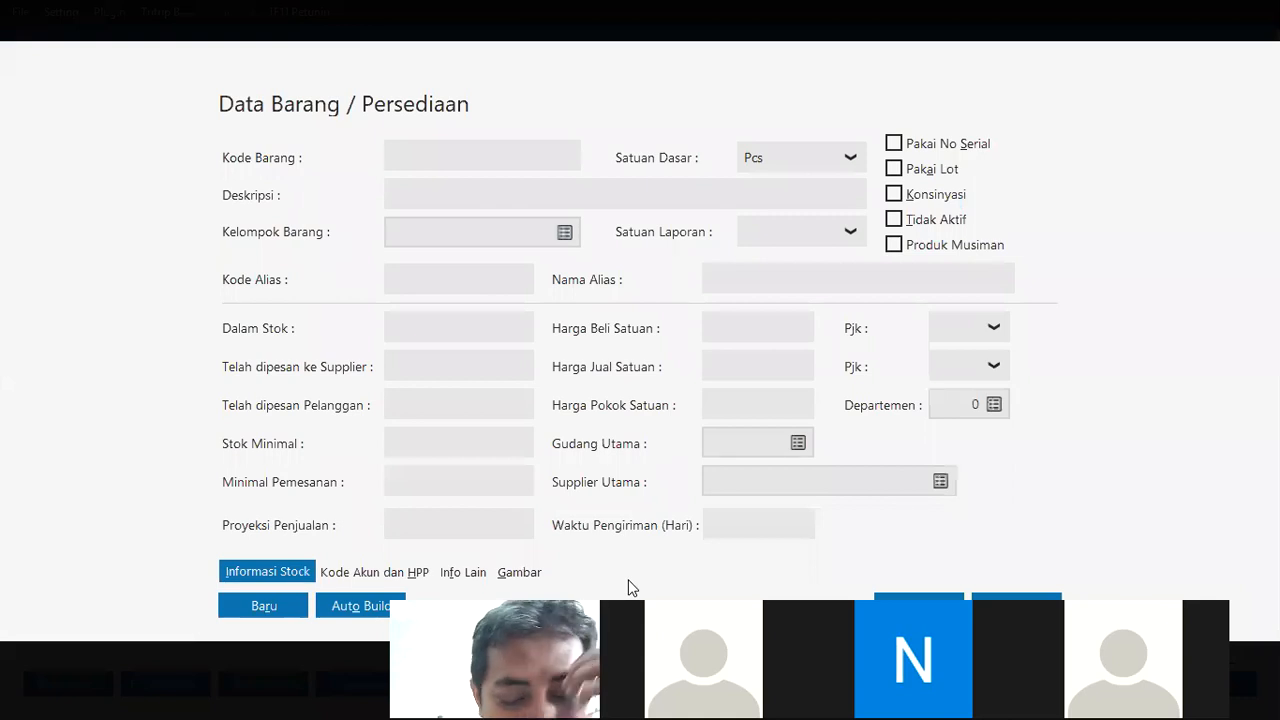
pyautogui.write('Perlengkapan')
pyautogui.click(491, 198)
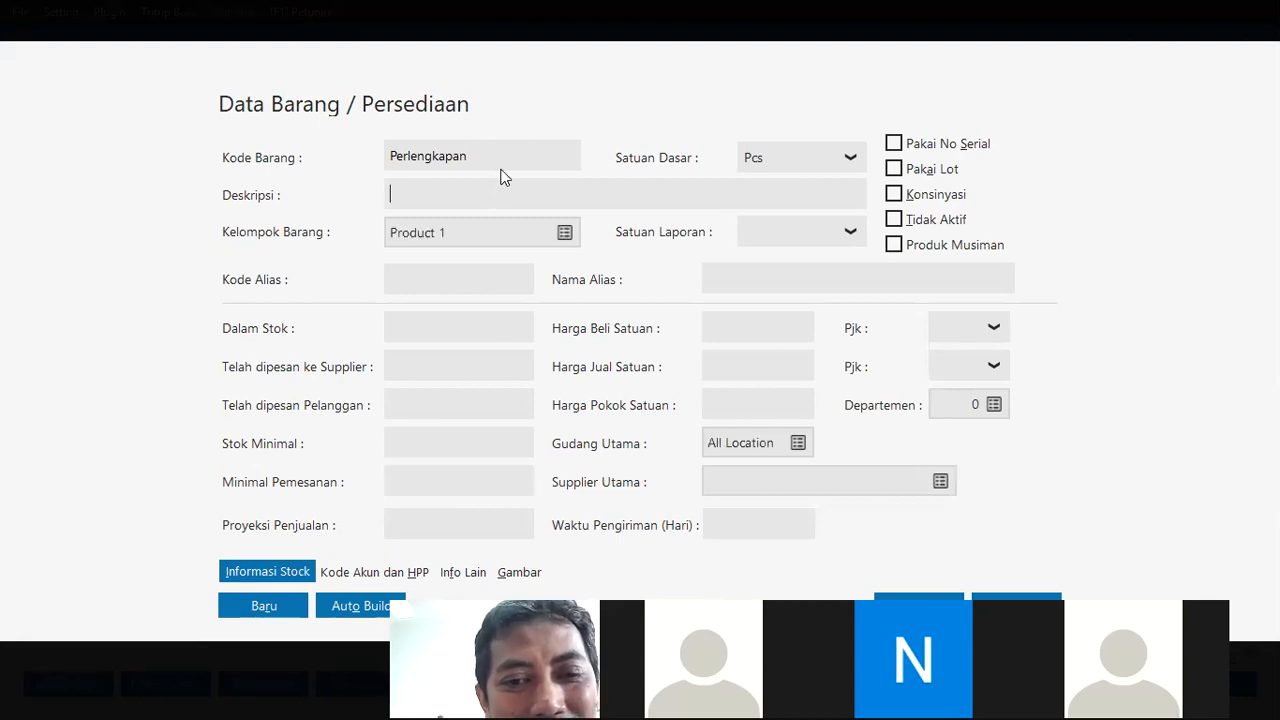
pyautogui.moveTo(388, 157); pyautogui.dragTo(500, 160)
pyautogui.hotkey('ctrl', 'c')
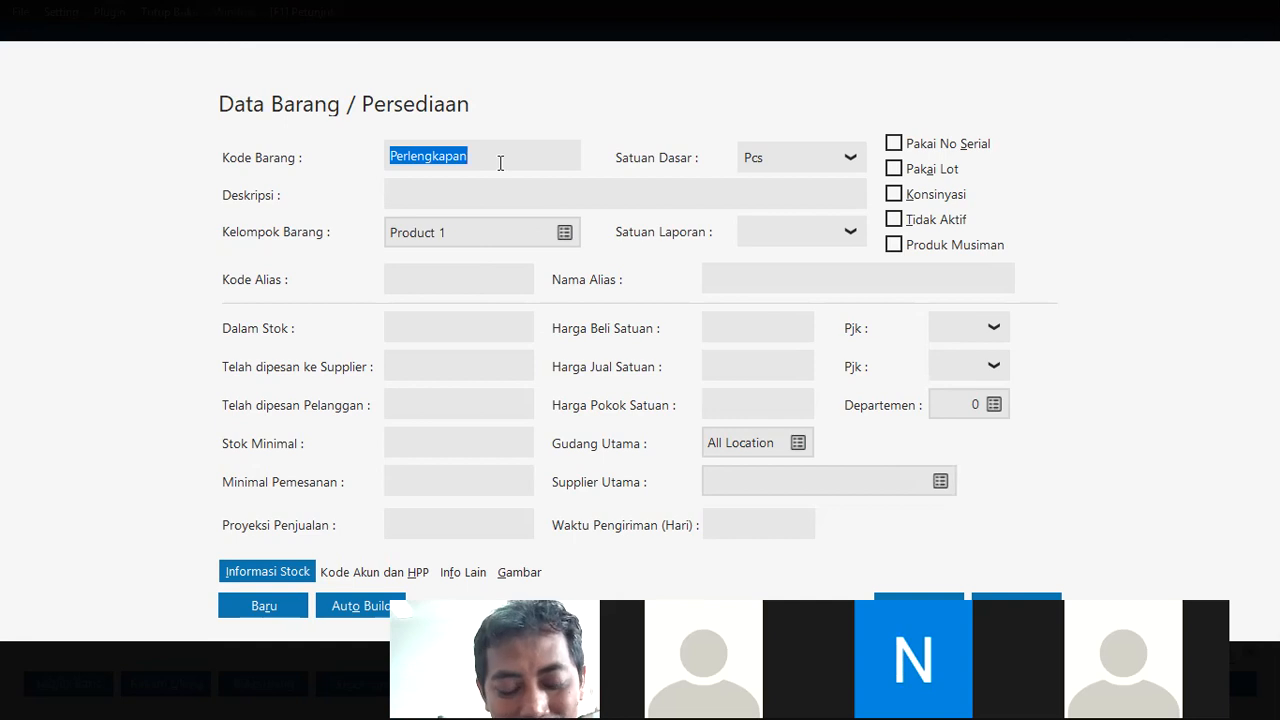
pyautogui.press('BackSpace')
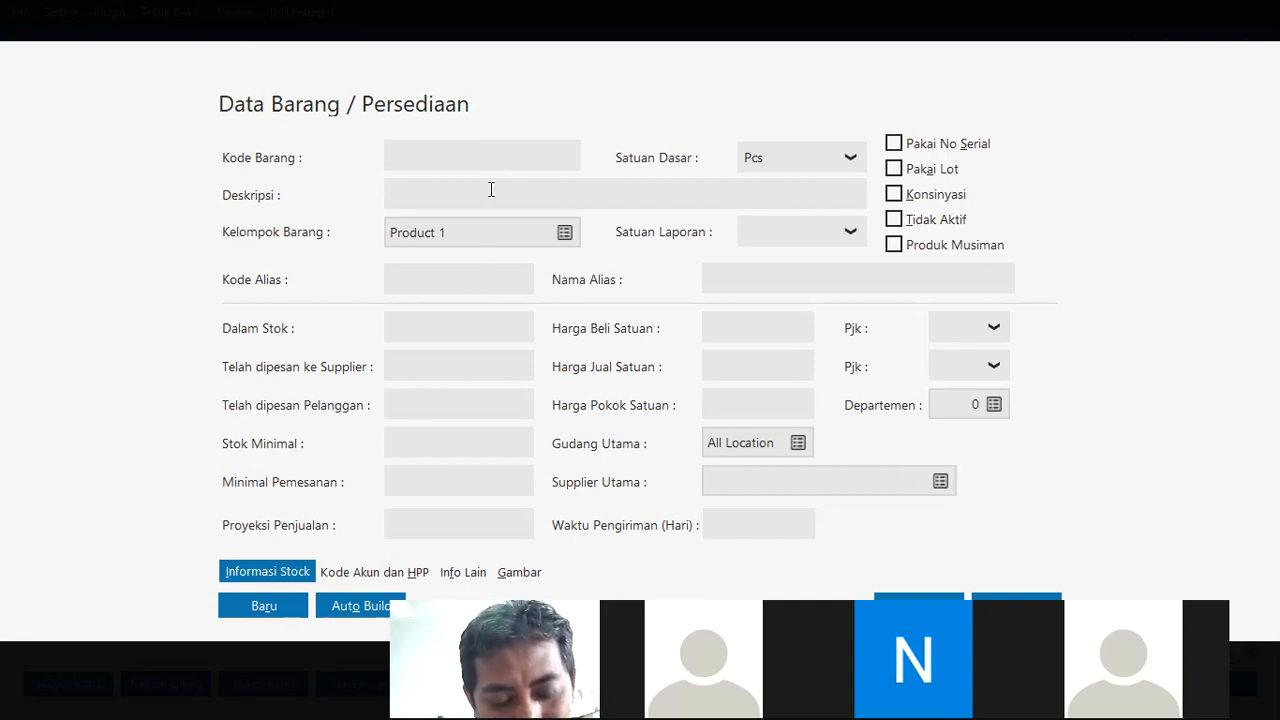
pyautogui.click(491, 190)
pyautogui.hotkey('ctrl', 'v')
pyautogui.click(493, 152)
pyautogui.write('P-001')
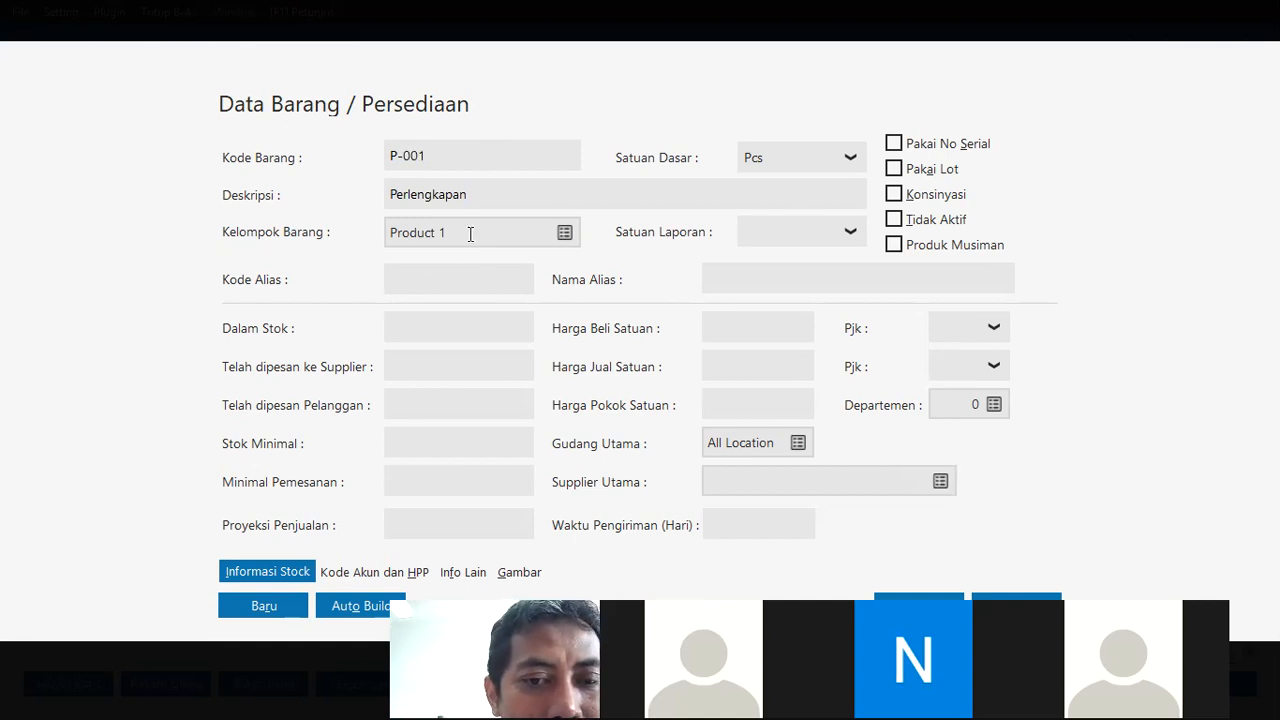
pyautogui.doubleClick(471, 192)
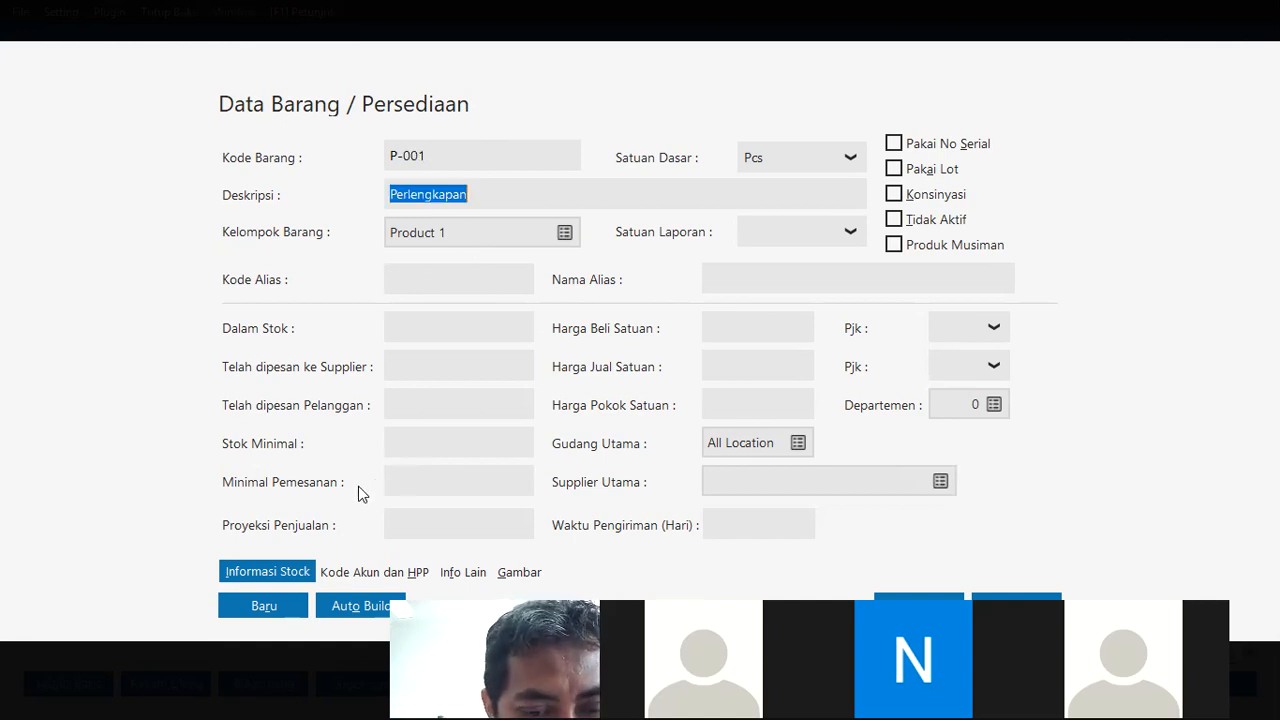
# Clear the Dijual property of the Perlengkapan item and save the item.
pyautogui.click(374, 566)
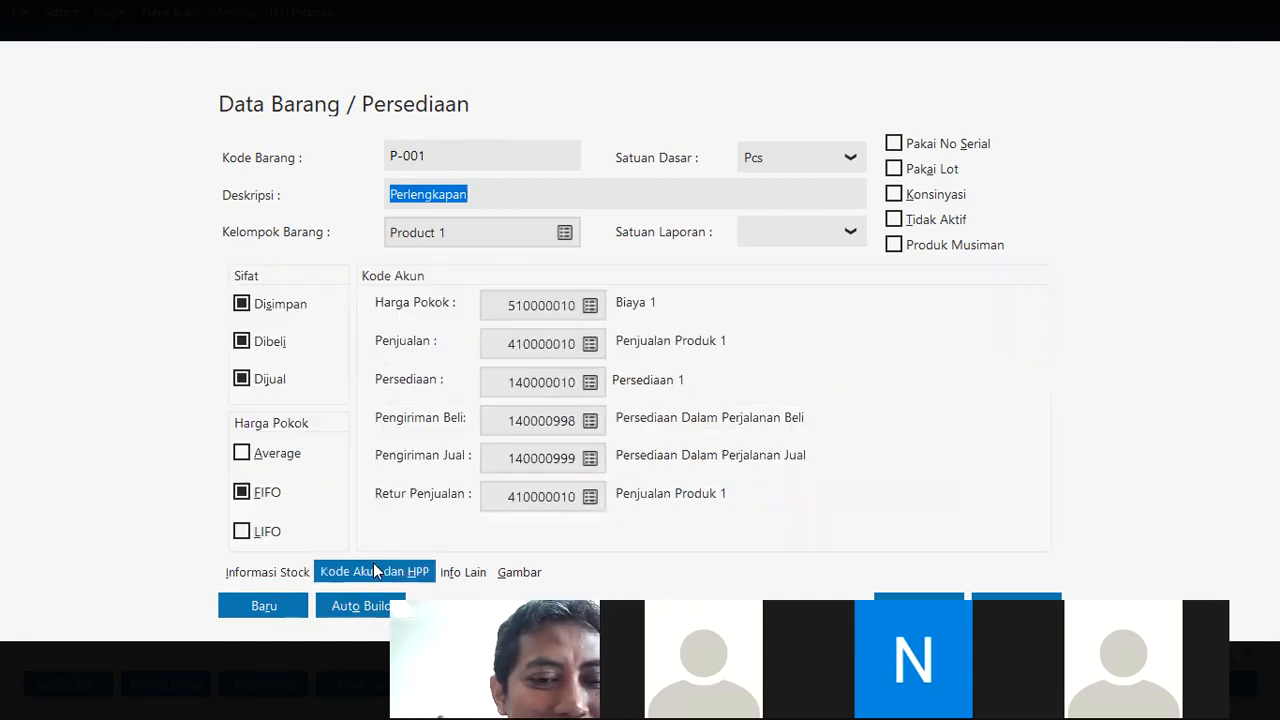
pyautogui.click(243, 379)
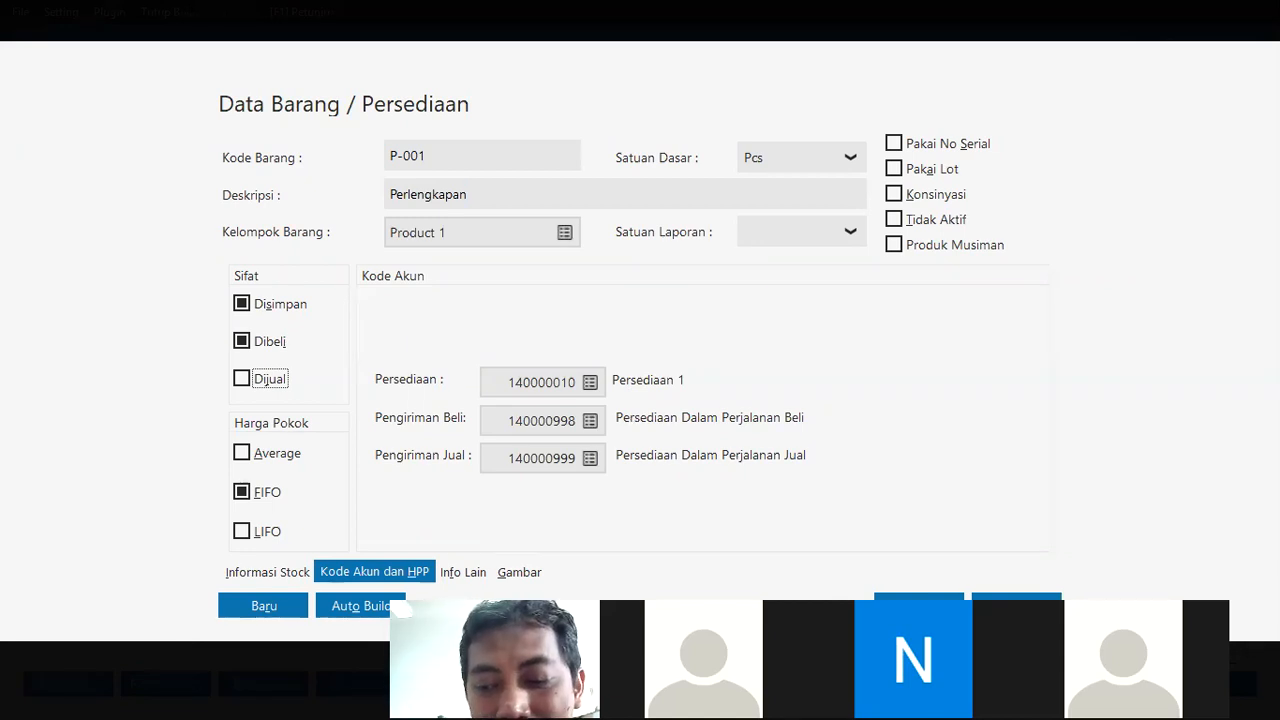
pyautogui.click(1016, 604)
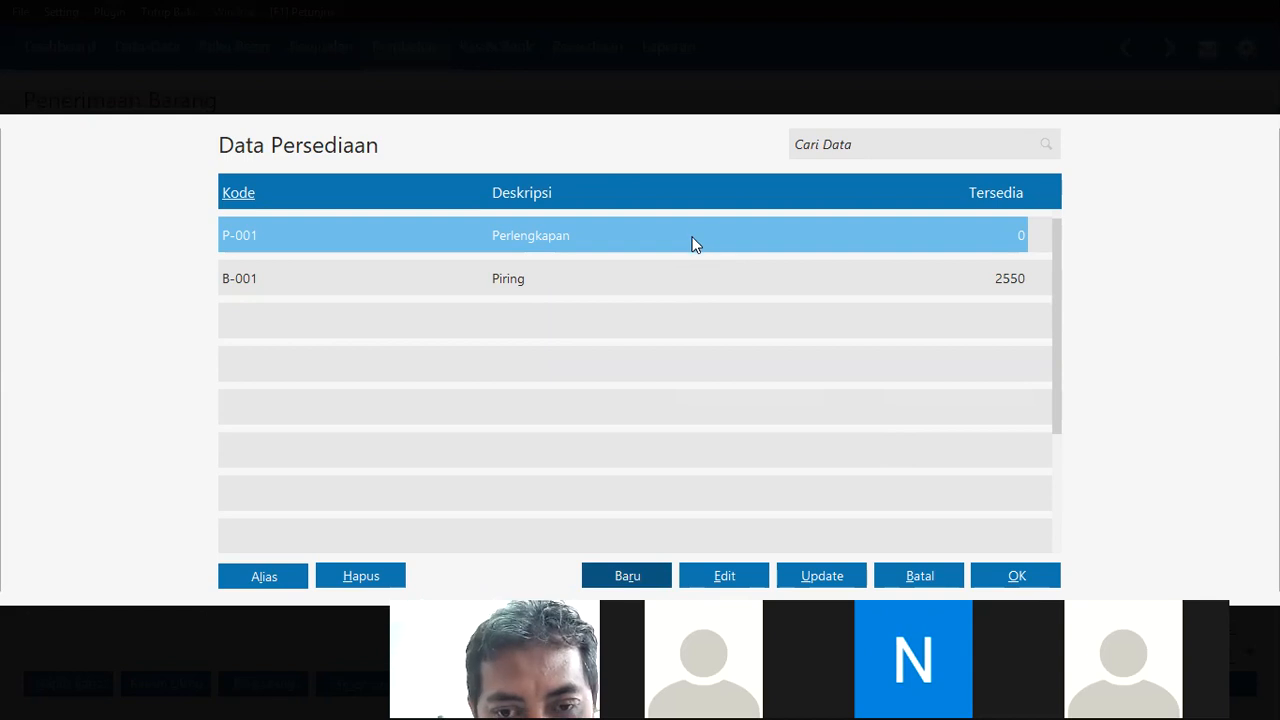
# Try item P-001 Perlengkapan on the receipt's first line and cancel the receipt.
pyautogui.click(1010, 578)
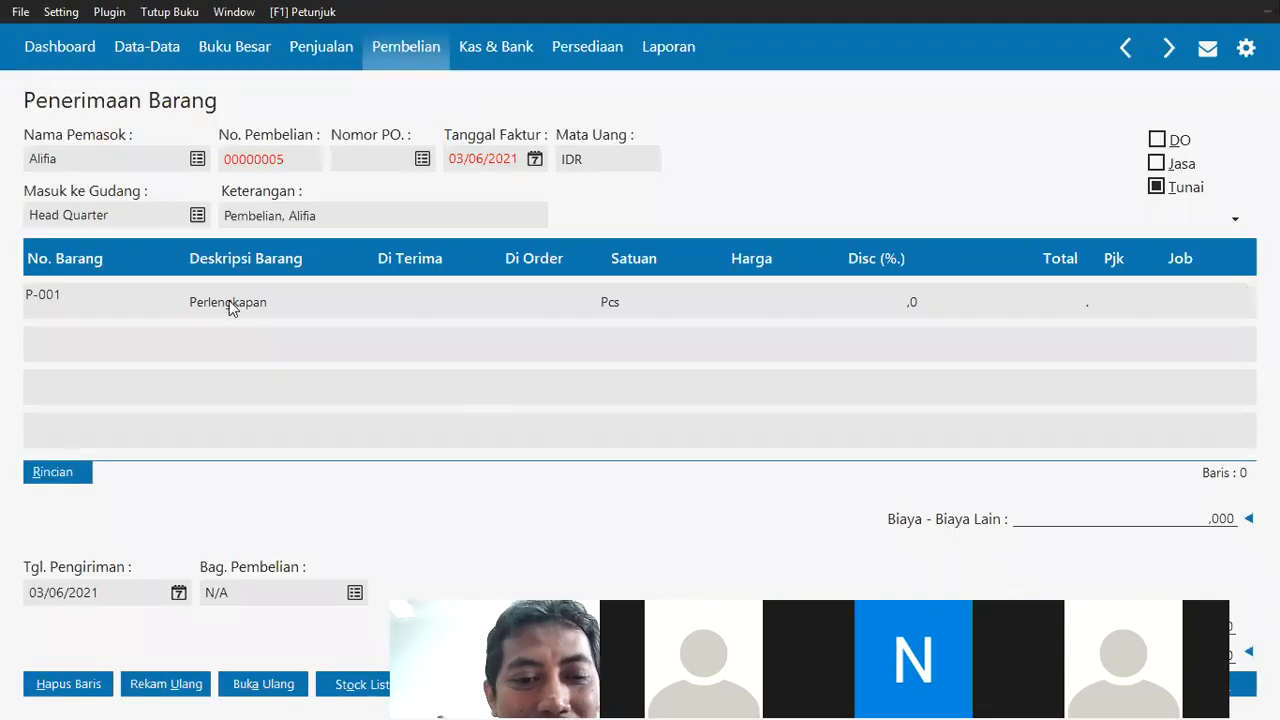
pyautogui.click(229, 301)
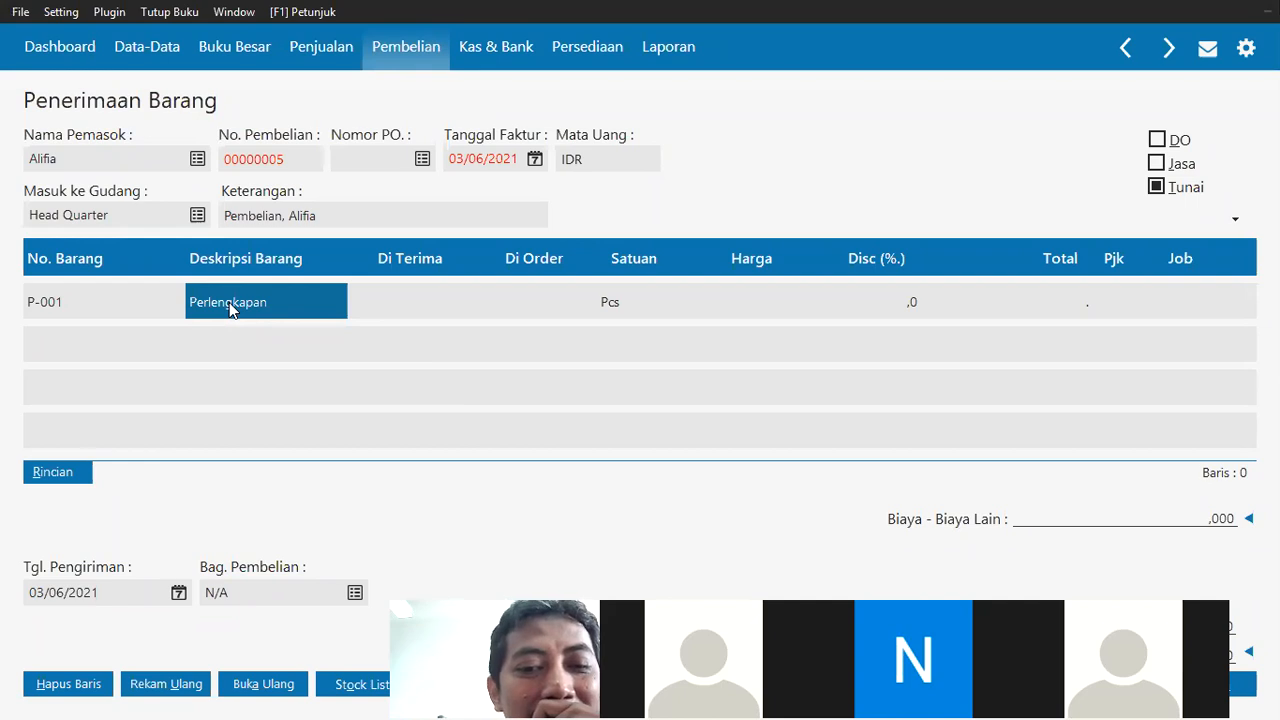
pyautogui.click(146, 302)
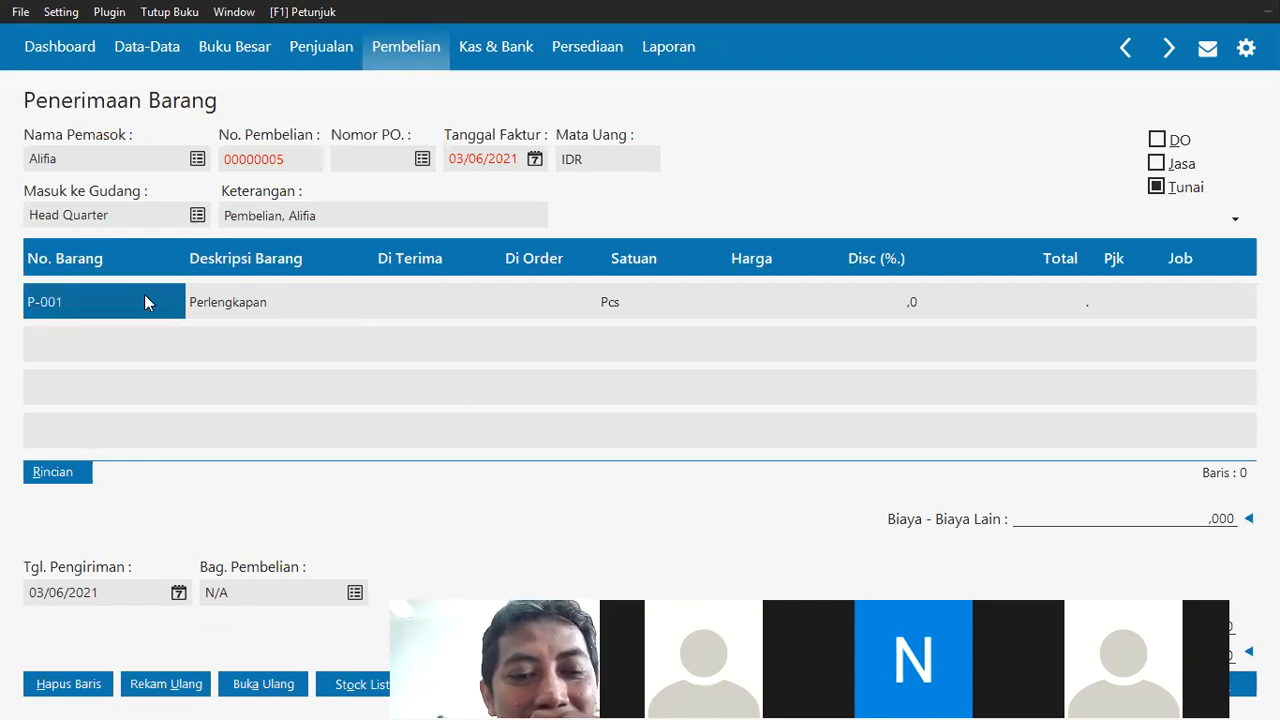
pyautogui.click(266, 318)
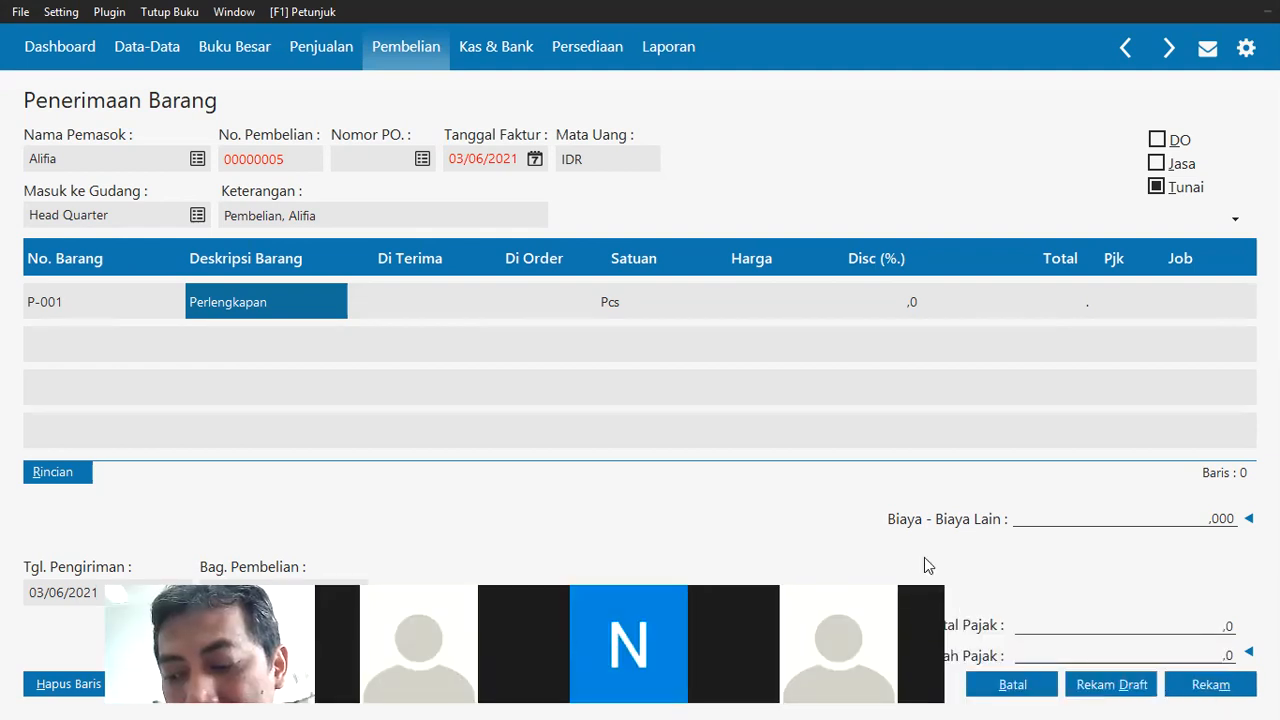
pyautogui.click(1018, 688)
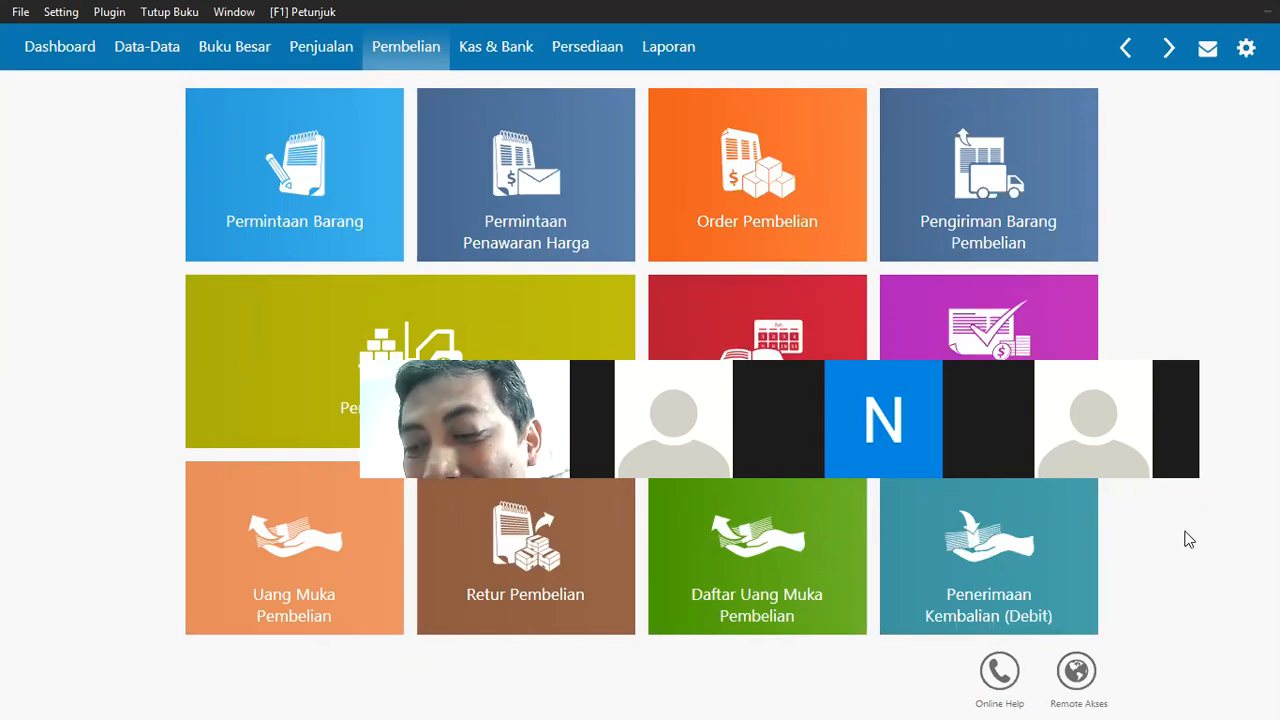
# Start another Penerimaan Barang and choose supplier V-006 for it.
pyautogui.moveTo(490, 607)
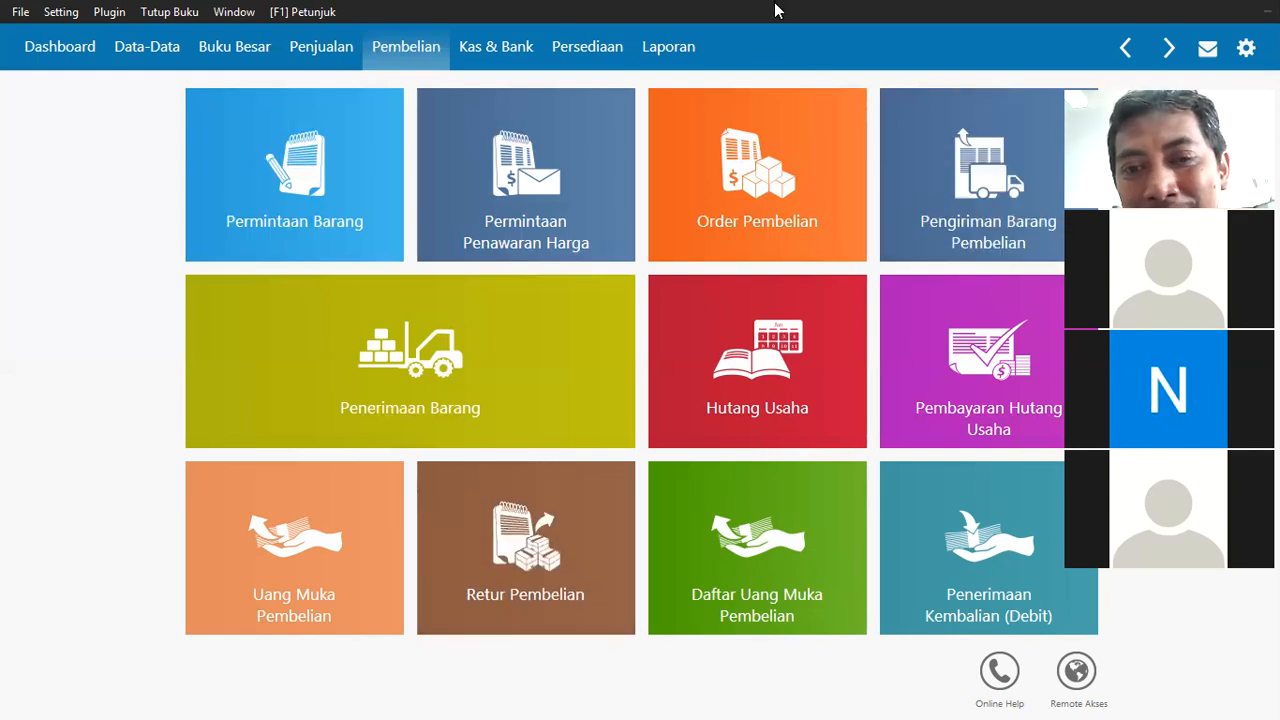
pyautogui.moveTo(197, 390)
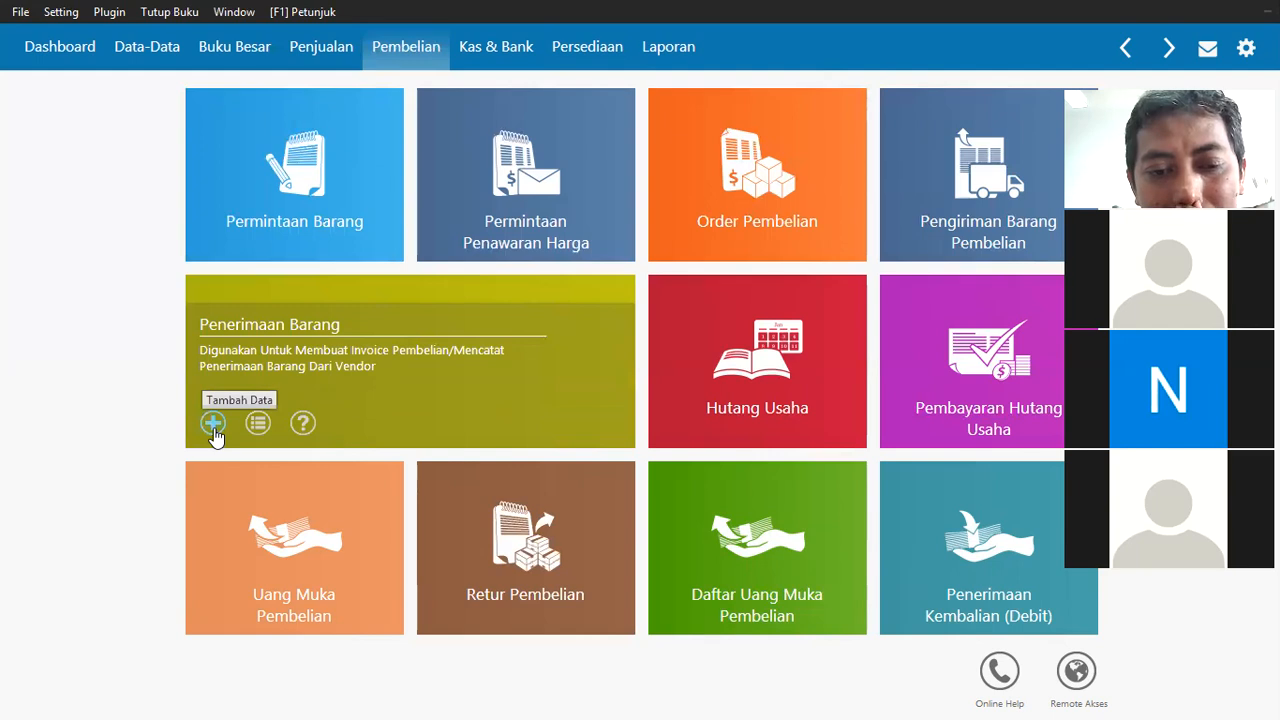
pyautogui.click(213, 424)
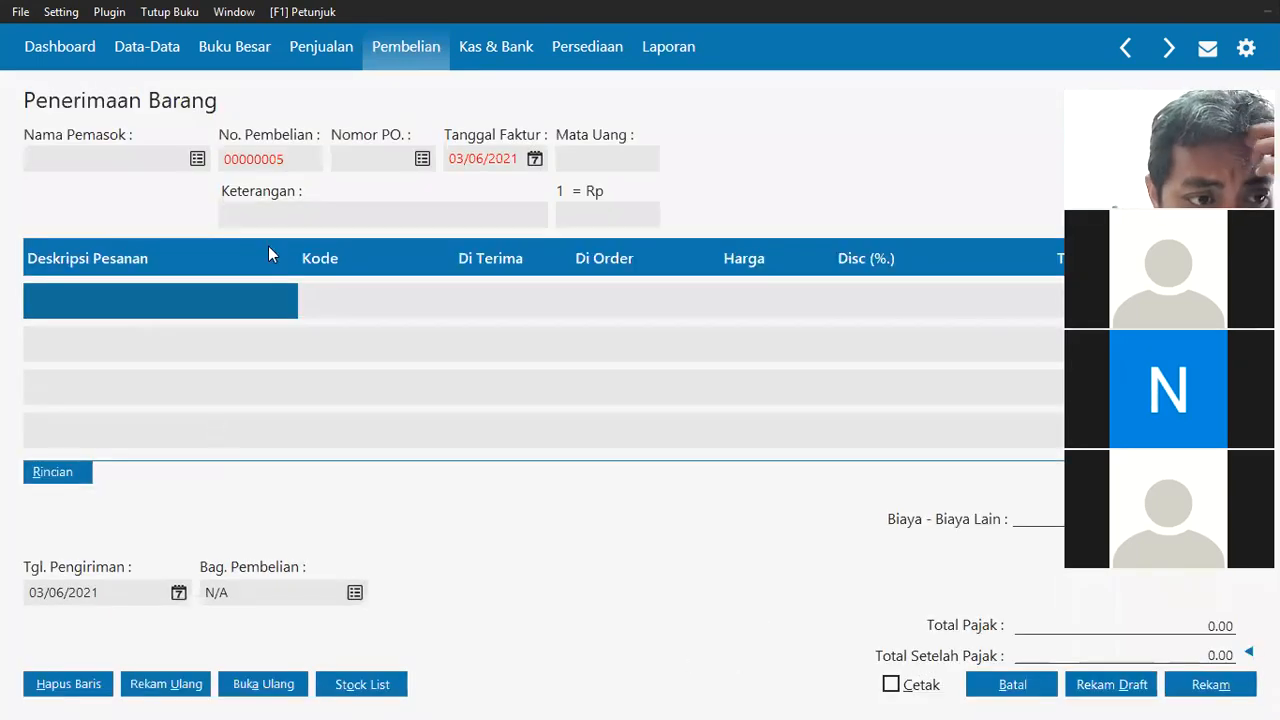
pyautogui.click(196, 160)
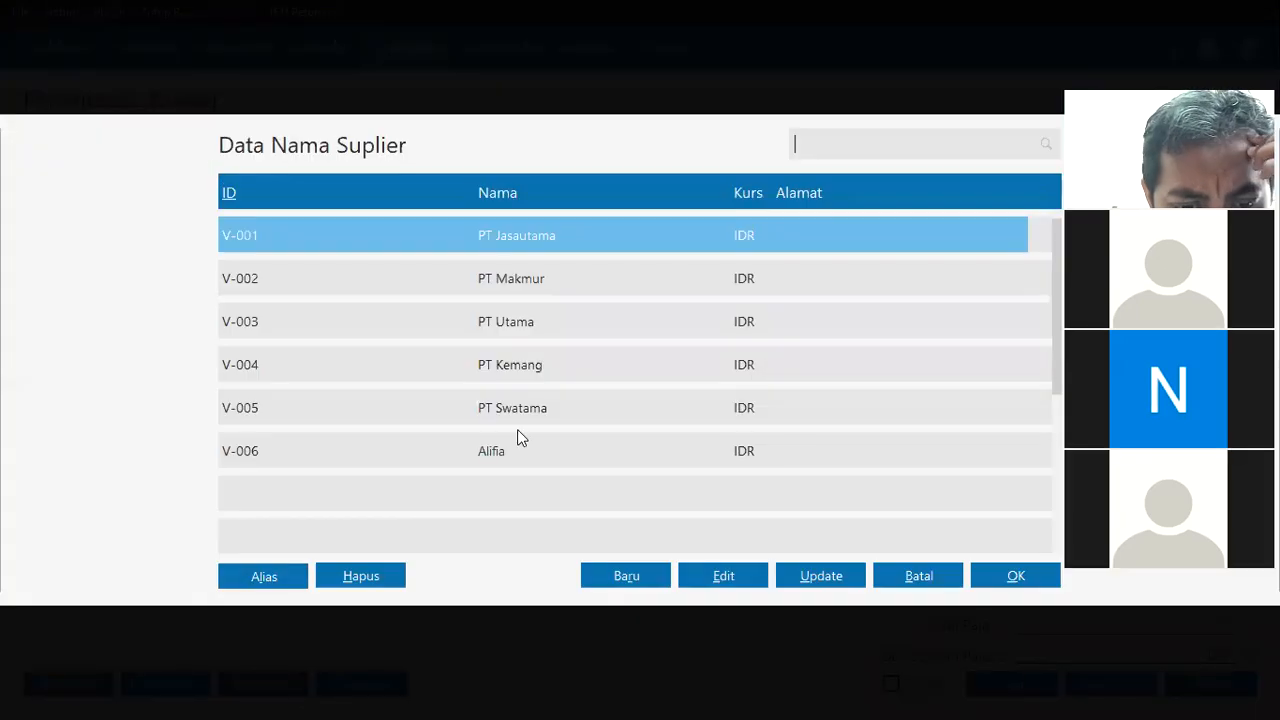
pyautogui.click(500, 455)
pyautogui.click(1005, 575)
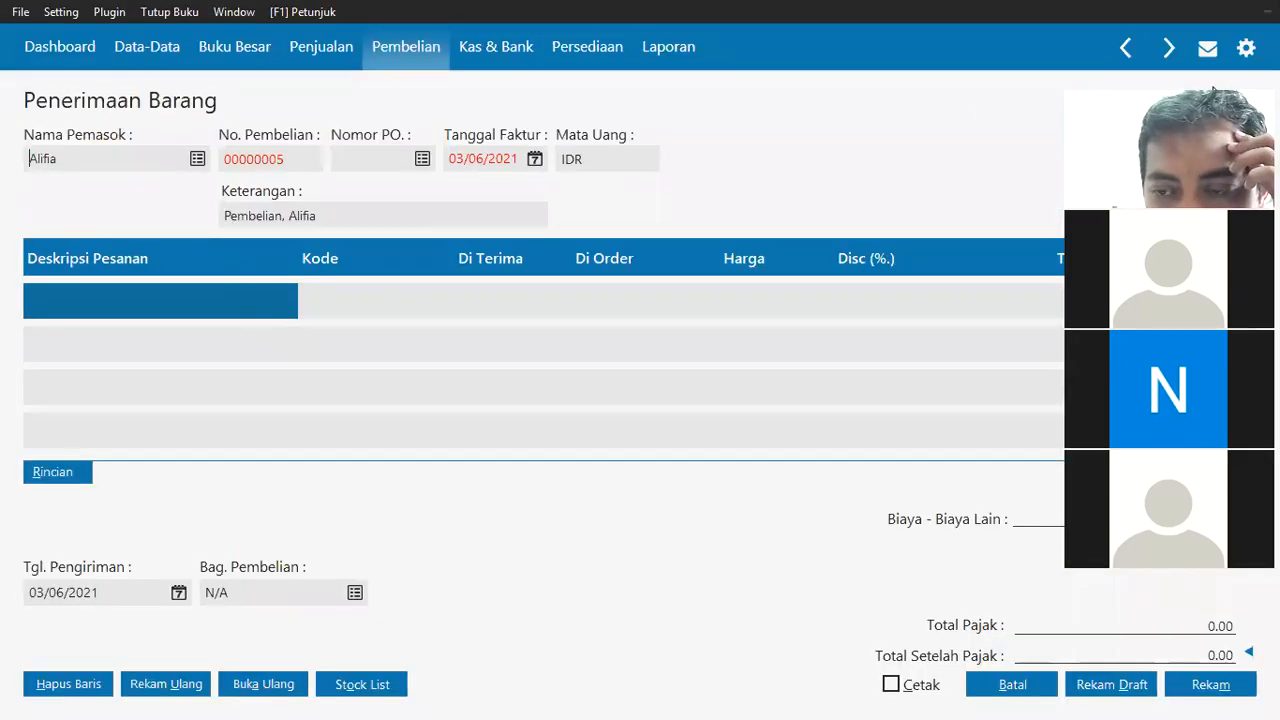
# Turn off Jasa, put item P-001 Perlengkapan on the first line, and cancel this receipt as well.
pyautogui.click(1159, 163)
pyautogui.doubleClick(98, 297)
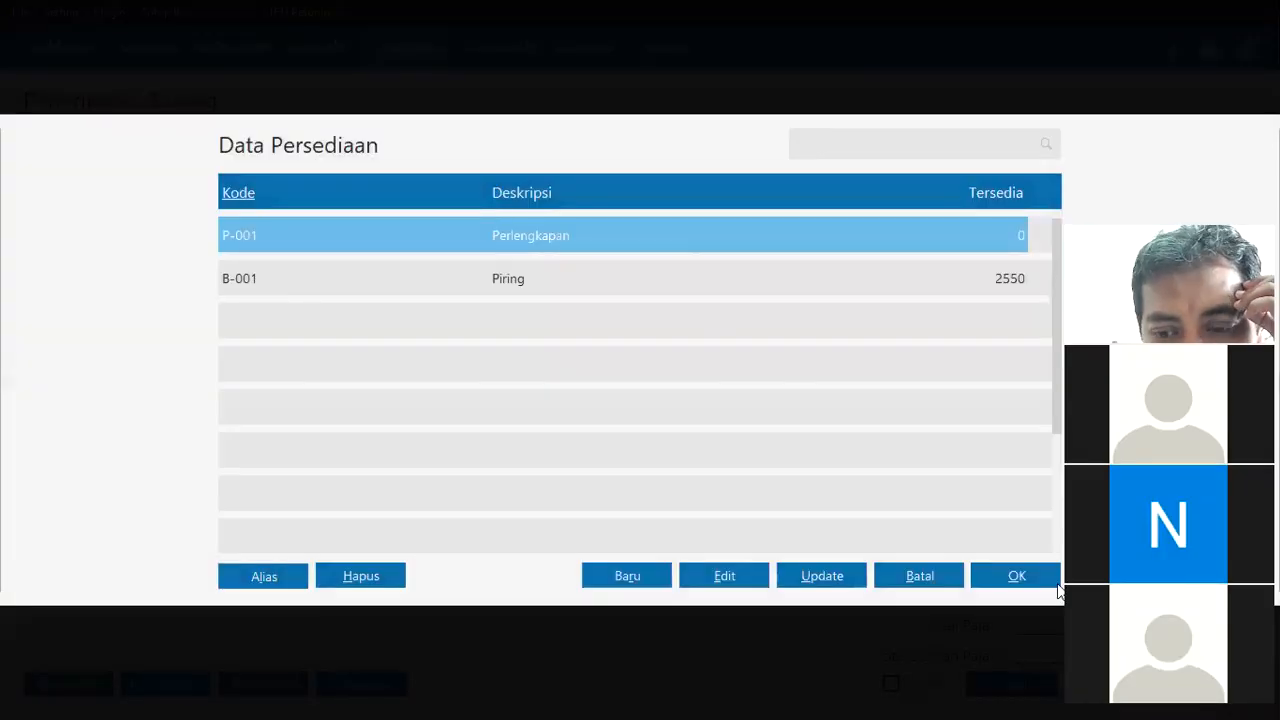
pyautogui.click(982, 570)
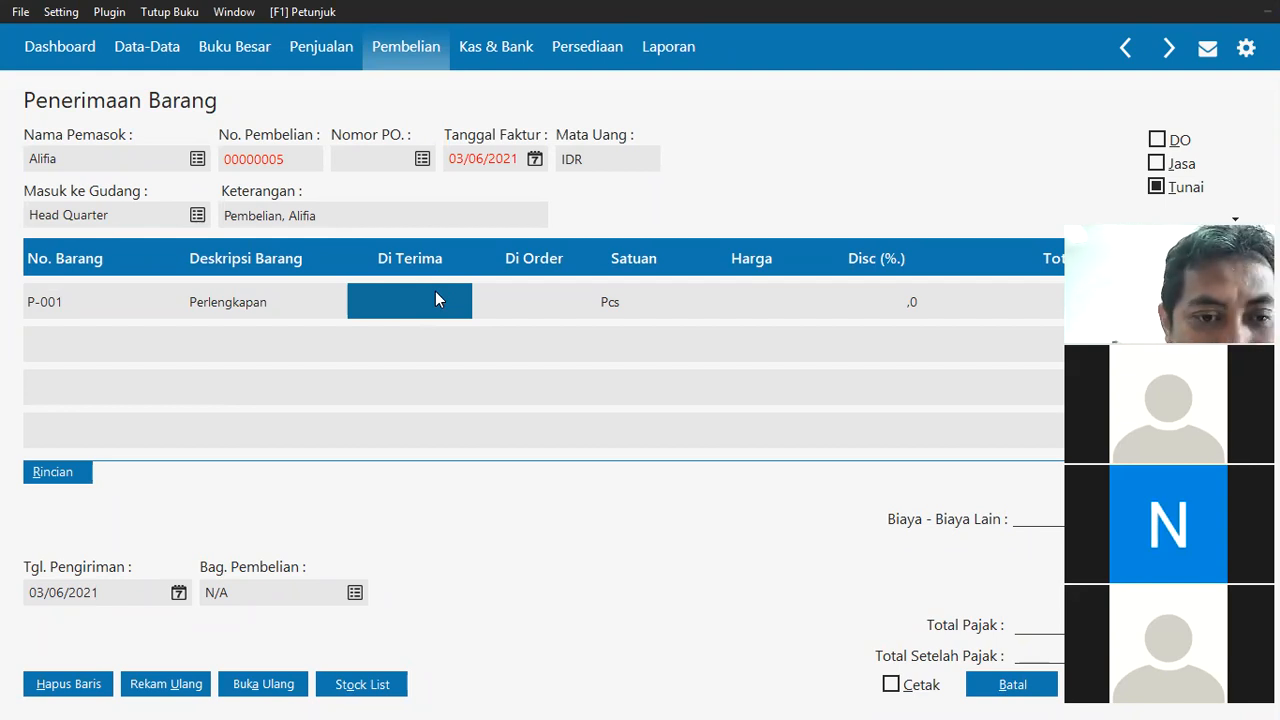
pyautogui.click(232, 300)
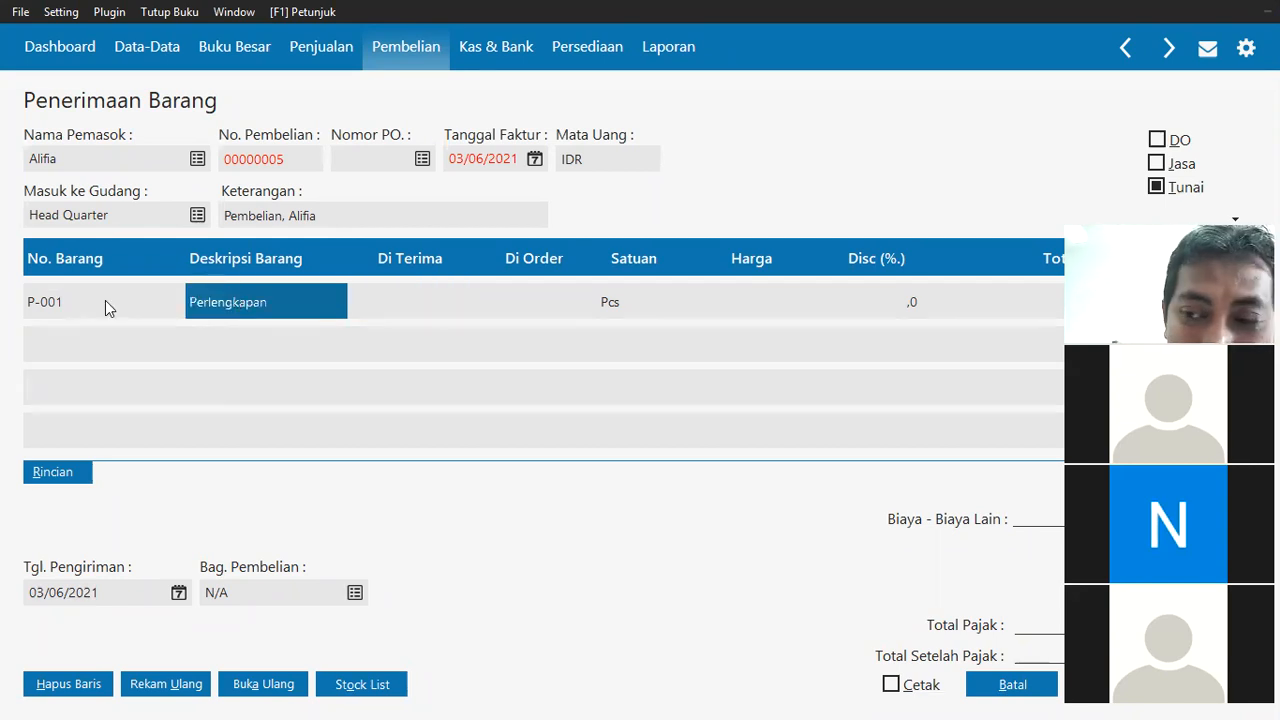
pyautogui.click(107, 307)
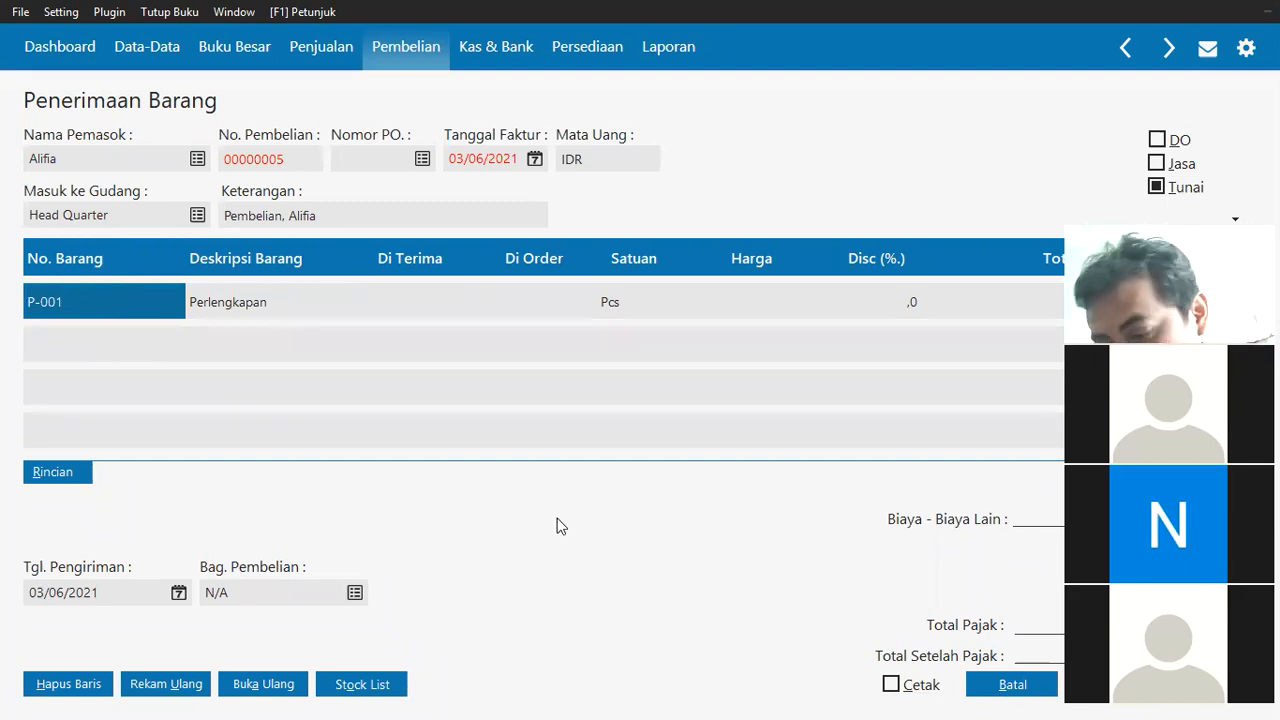
pyautogui.click(1012, 686)
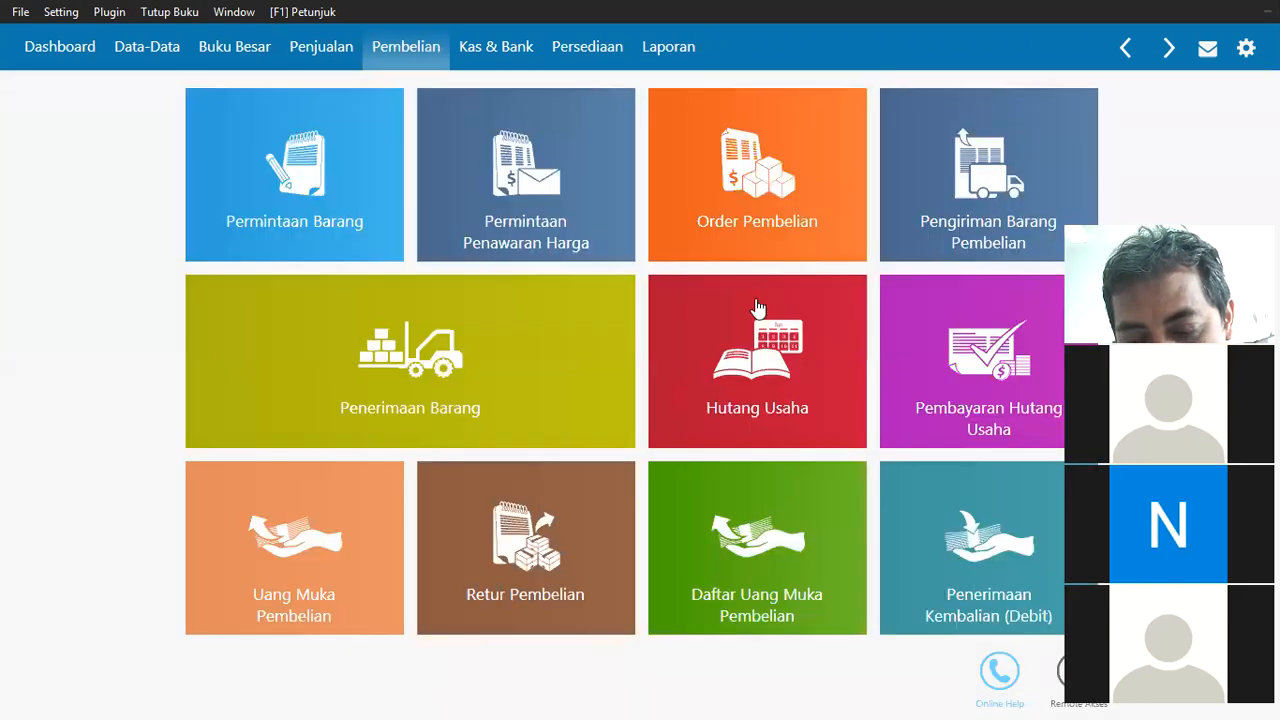
# Switch to the 2021_soal.penjualan document in Word, read its transaction list, and return to Zahir.
pyautogui.moveTo(660, 230)
pyautogui.hotkey('alt', 'Tab')
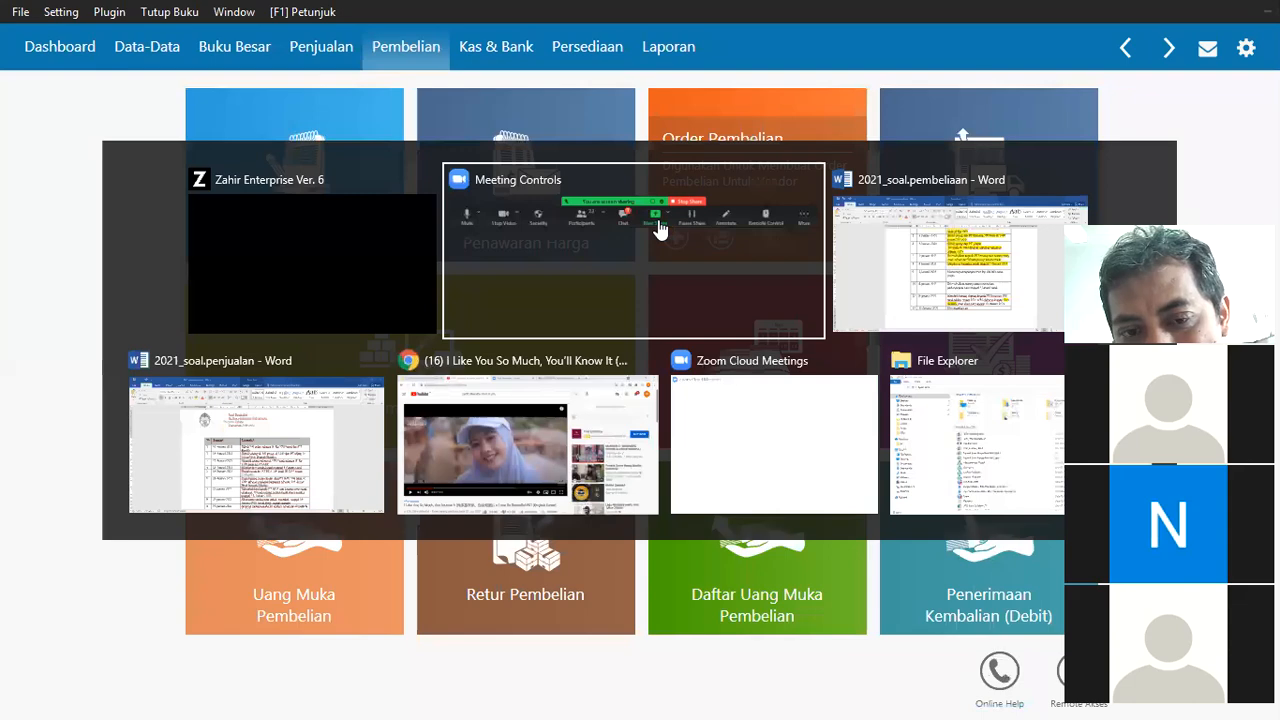
pyautogui.hotkey('alt', 'Tab')
pyautogui.hotkey('alt', 'Tab')
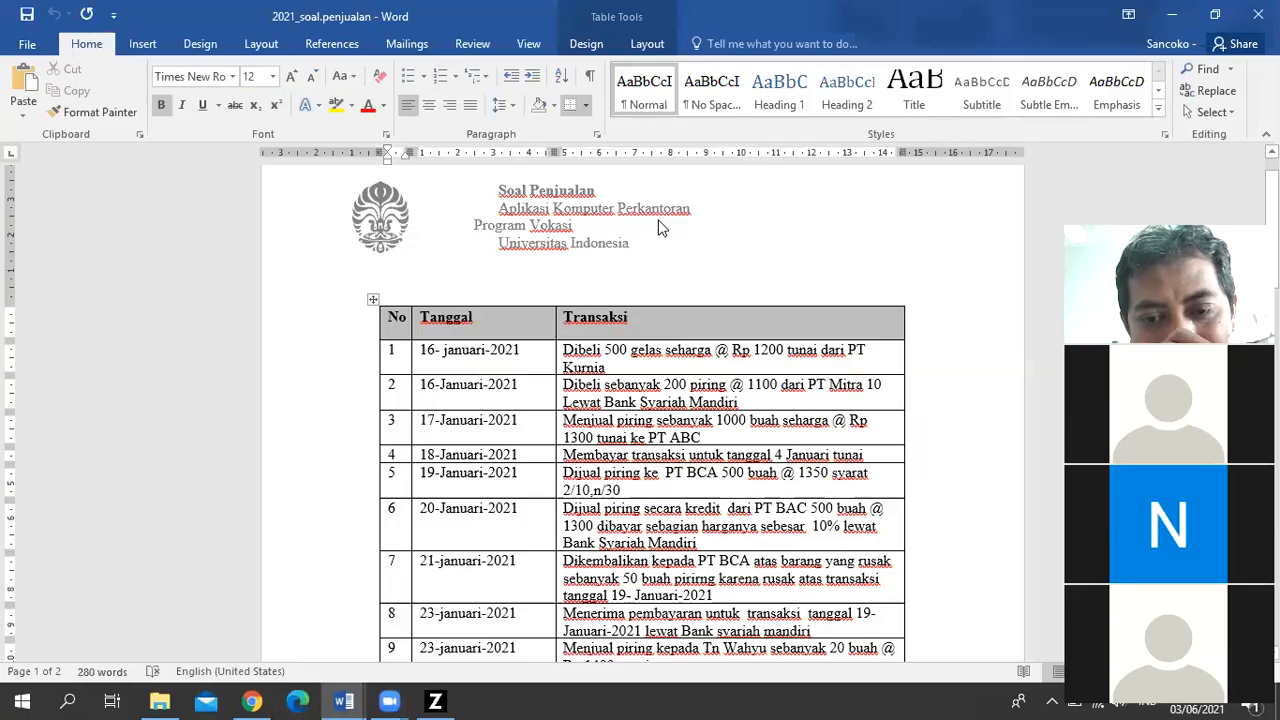
pyautogui.scroll(-1, 552, 338)
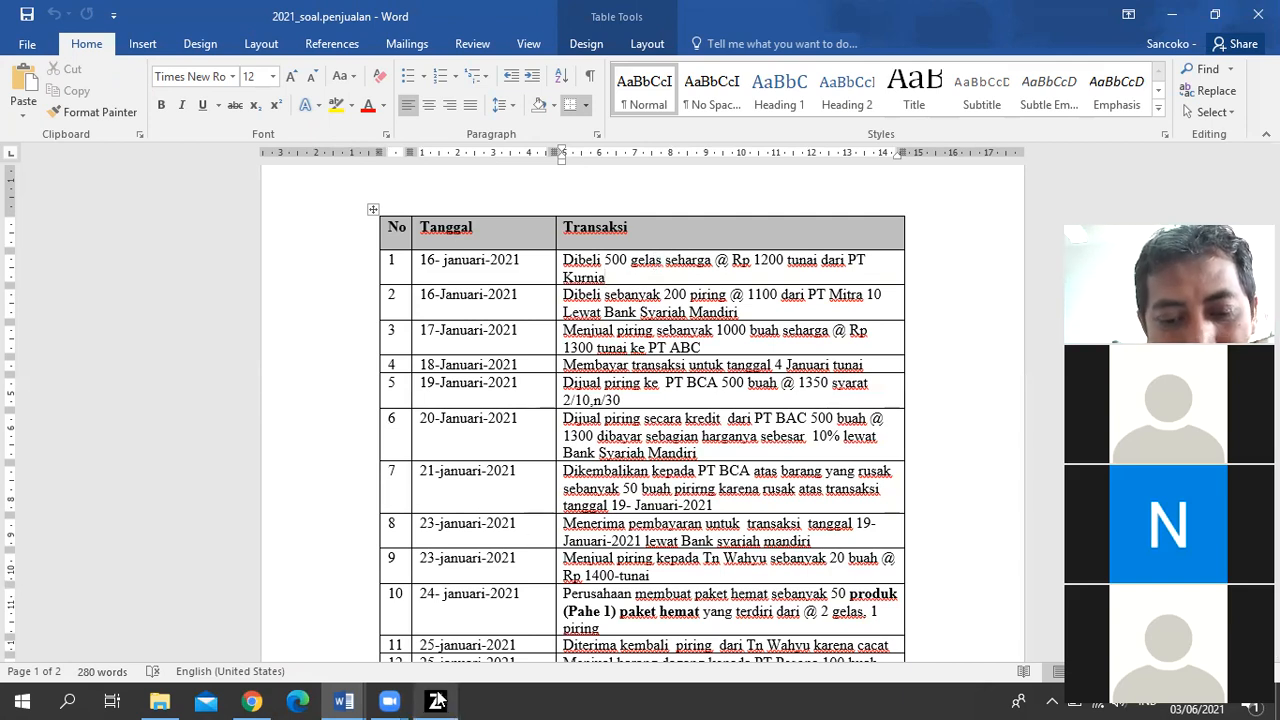
pyautogui.moveTo(437, 700)
pyautogui.click(454, 634)
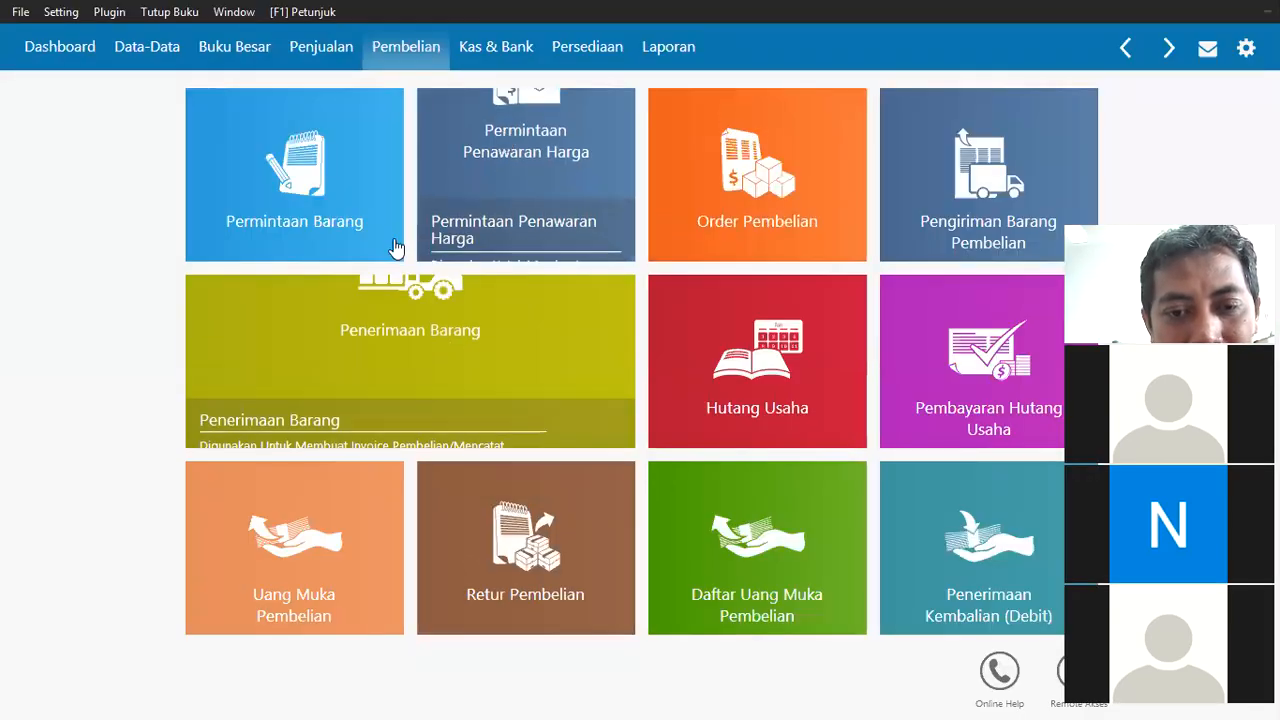
# Start a new Penerimaan Barang entry and consult the exercise document for the transaction.
pyautogui.moveTo(297, 394)
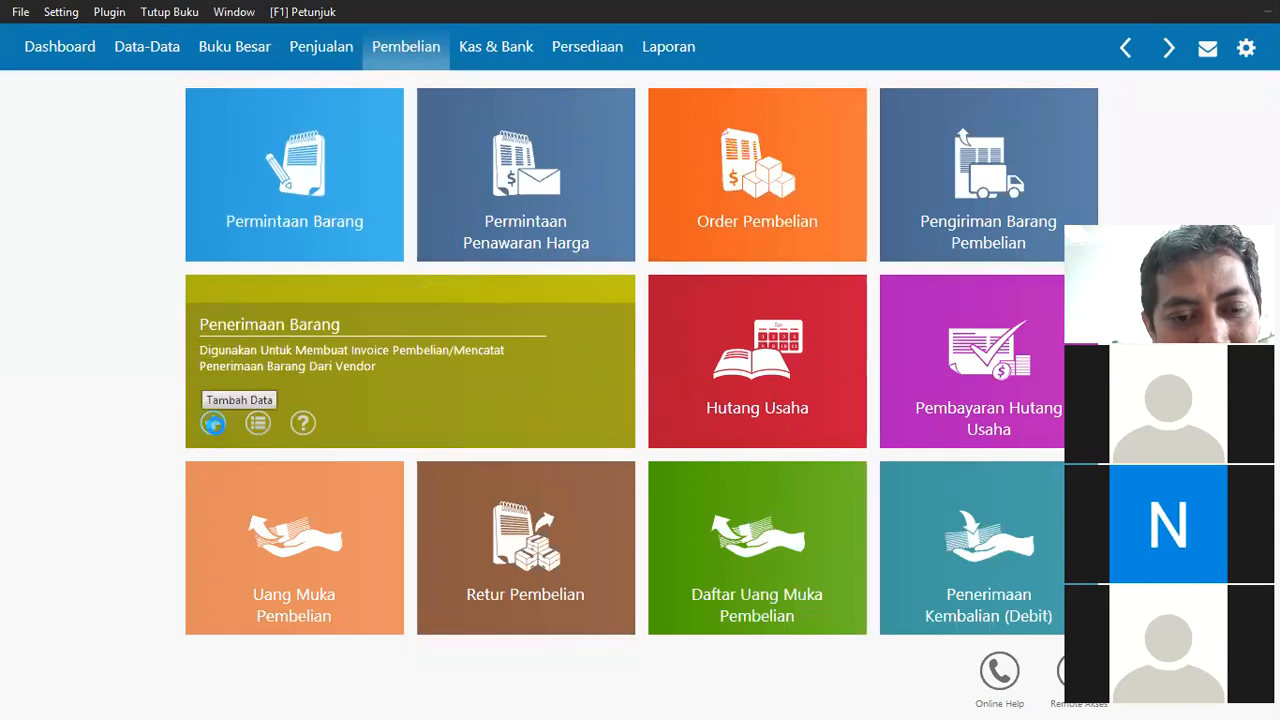
pyautogui.click(213, 424)
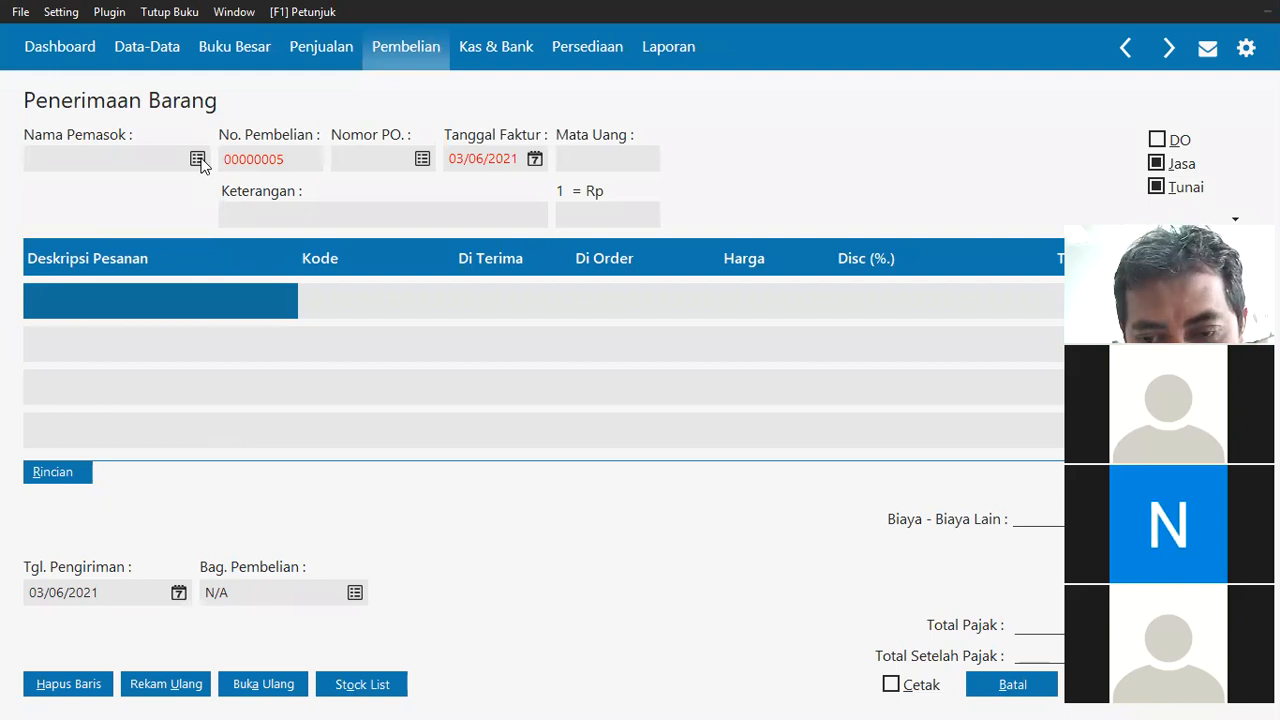
pyautogui.hotkey('alt', 'Tab')
pyautogui.hotkey('alt', 'Tab')
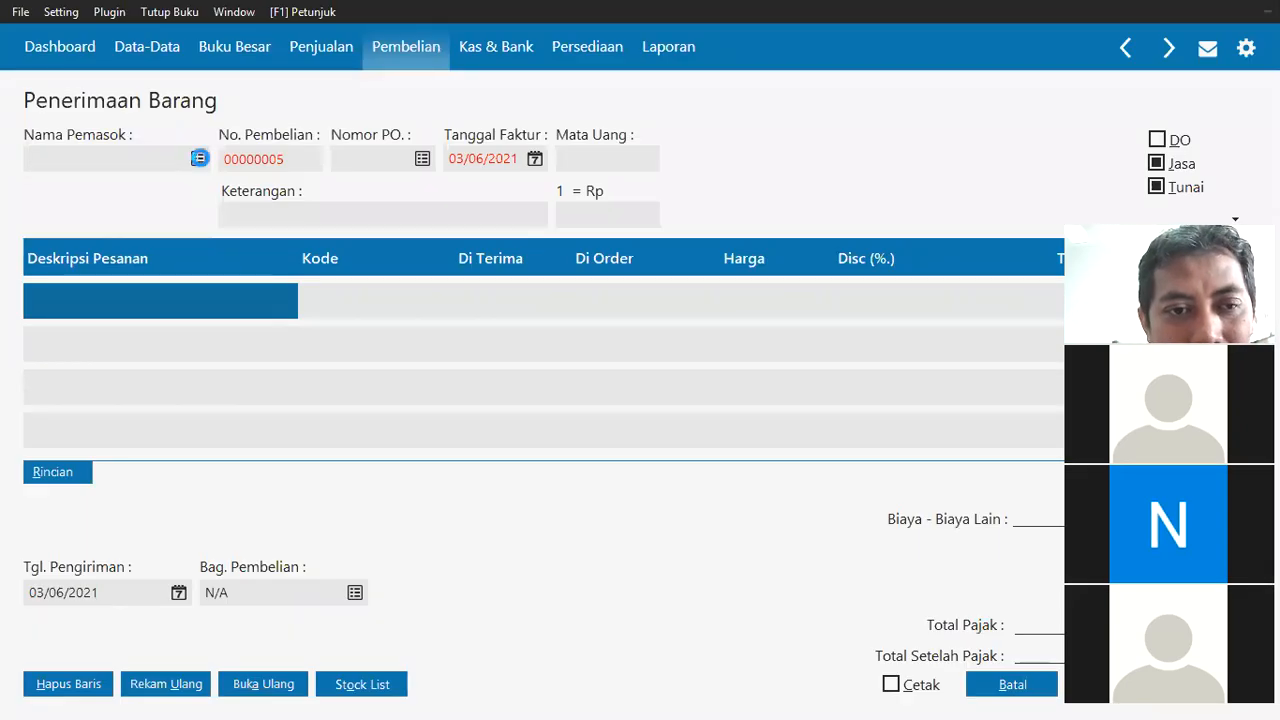
# Add a new vendor with ID V-007 and company name PT Kurnia from the receipt's supplier list, and save it.
pyautogui.click(201, 158)
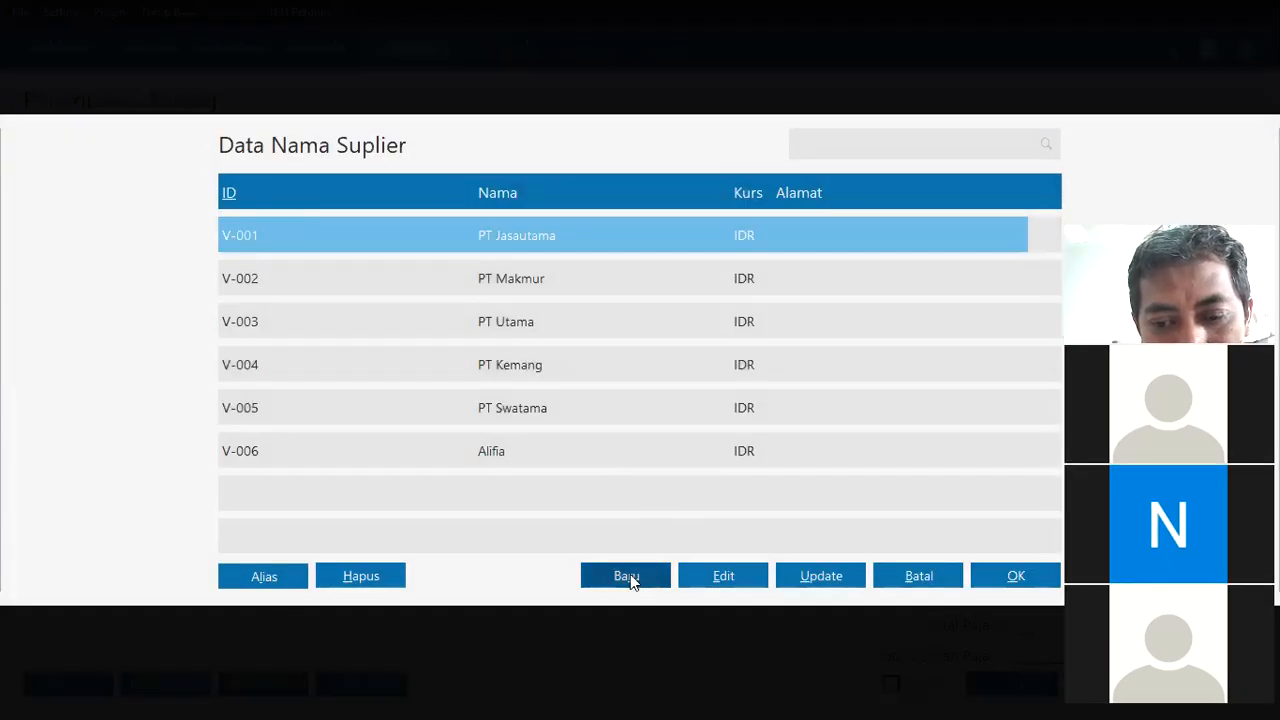
pyautogui.click(630, 577)
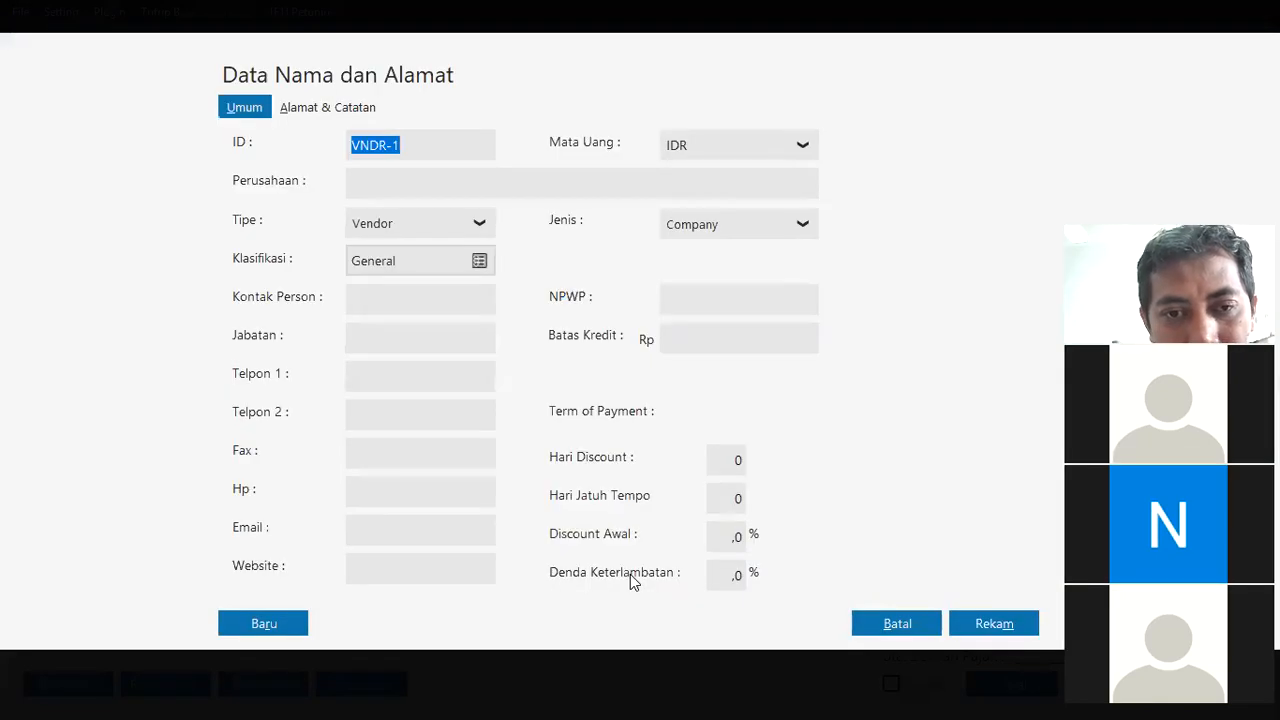
pyautogui.write('V-007')
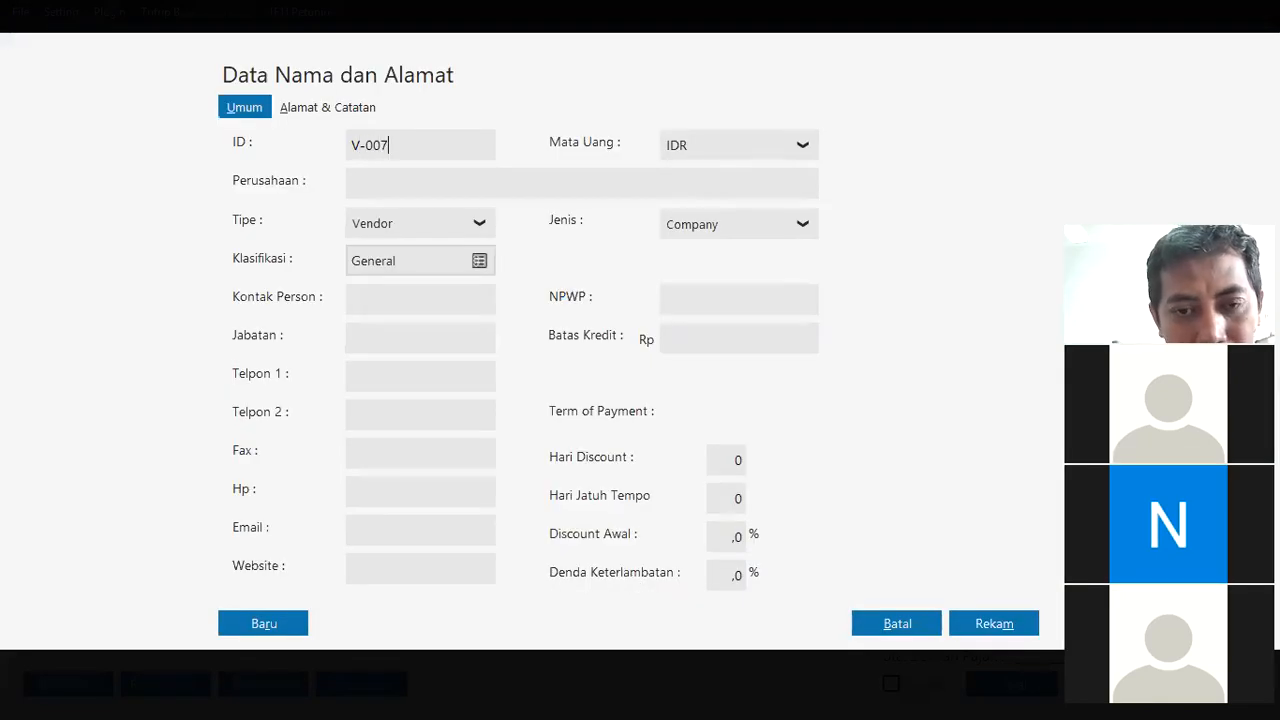
pyautogui.click(429, 183)
pyautogui.write('PT Ku')
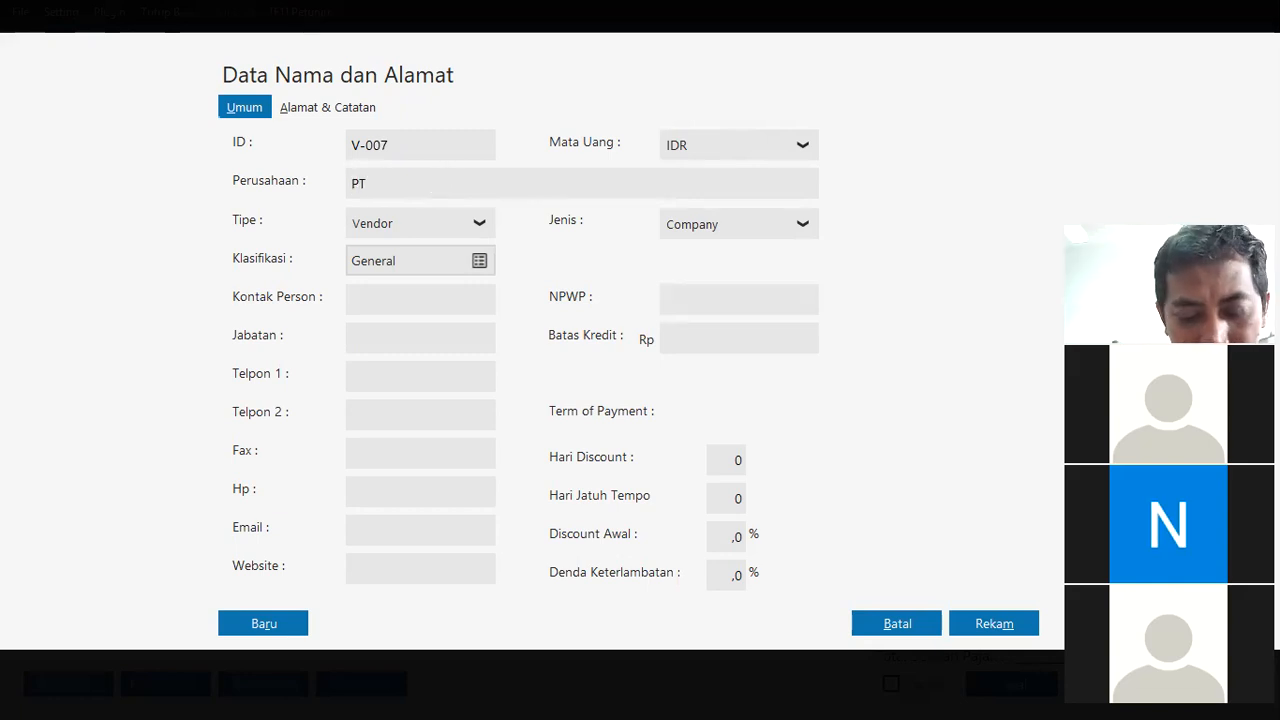
pyautogui.write('rnia')
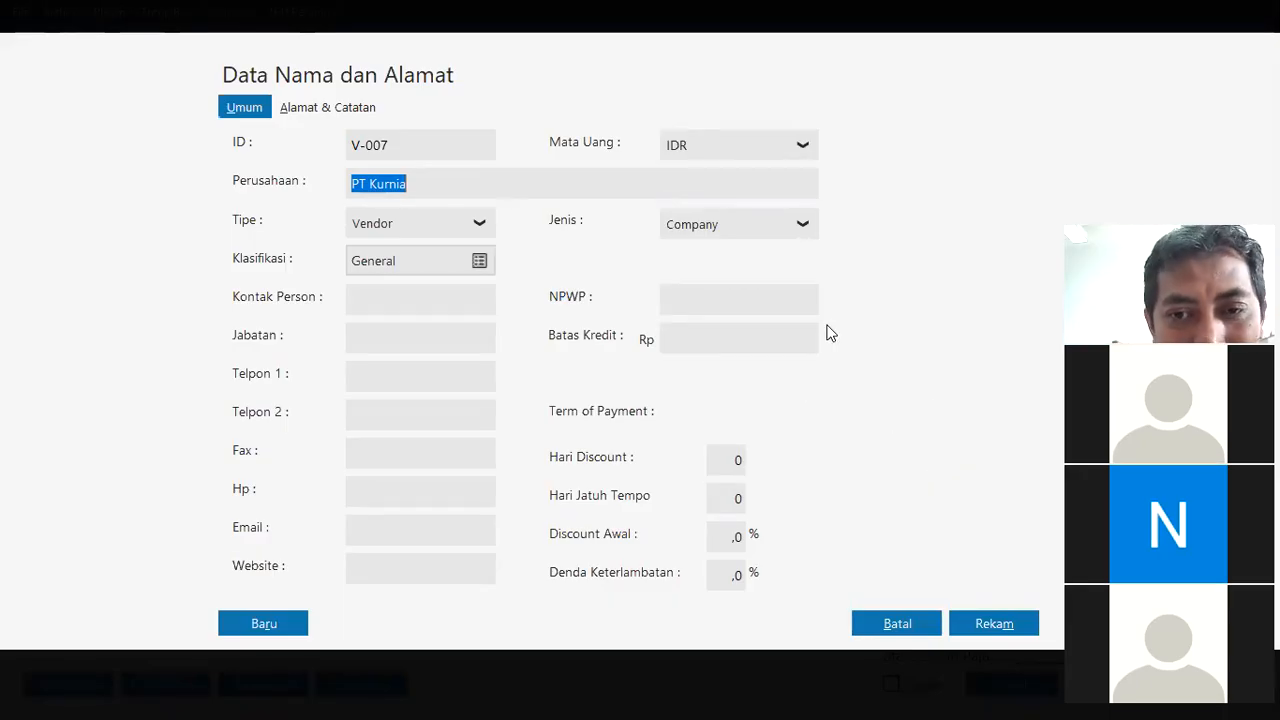
pyautogui.click(997, 612)
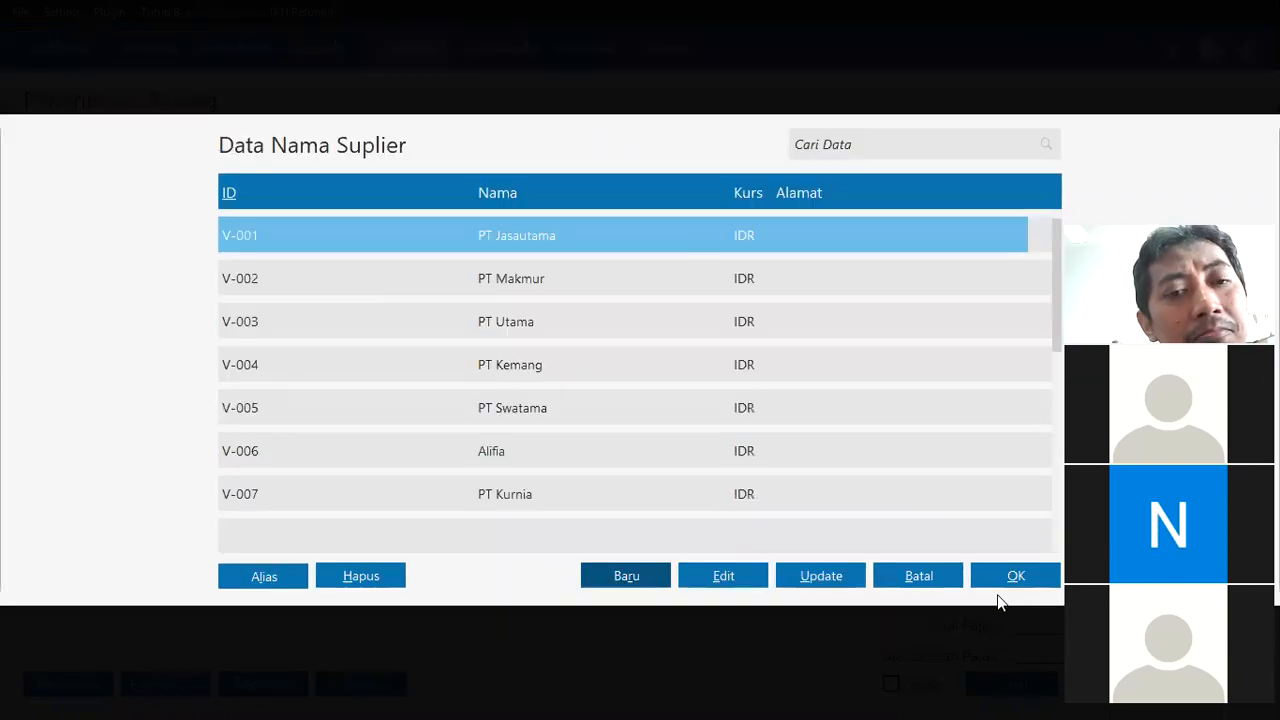
# Choose V-007 PT Kurnia as the receipt's supplier, turn off Jasa, and check the exercise again.
pyautogui.click(568, 500)
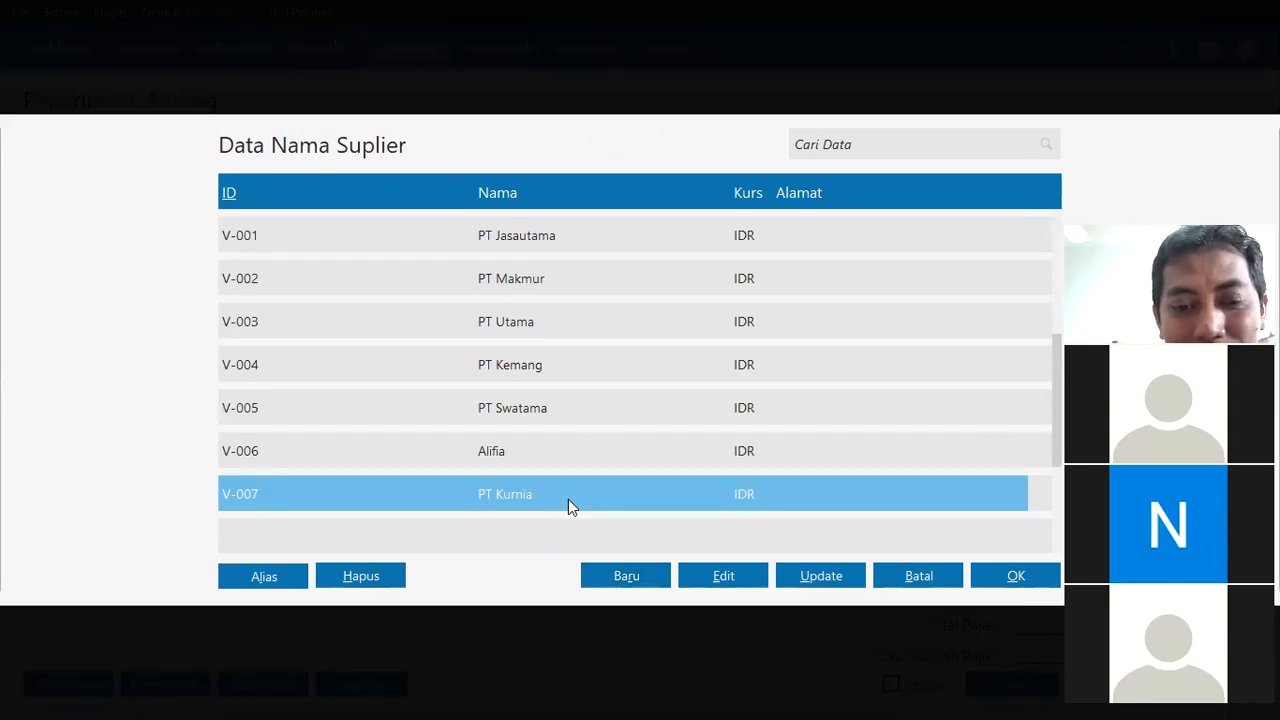
pyautogui.click(1029, 576)
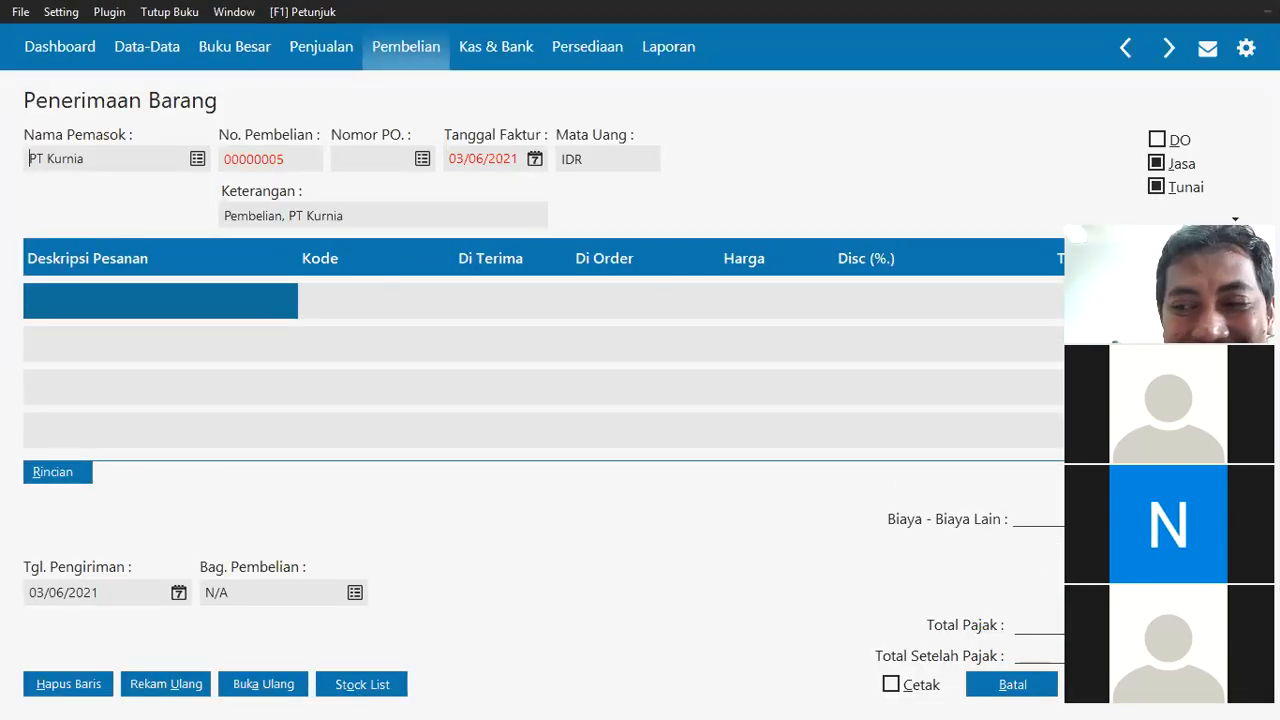
pyautogui.click(1157, 165)
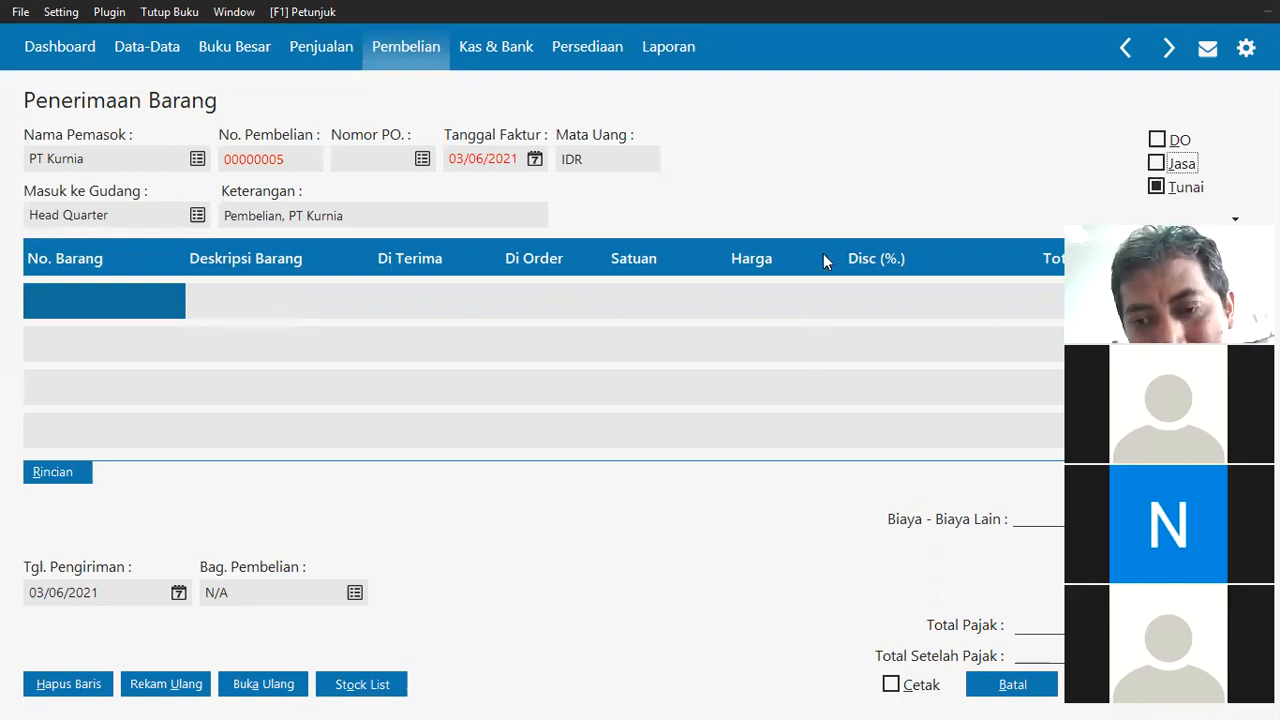
pyautogui.hotkey('alt', 'Tab')
pyautogui.hotkey('alt', 'Tab')
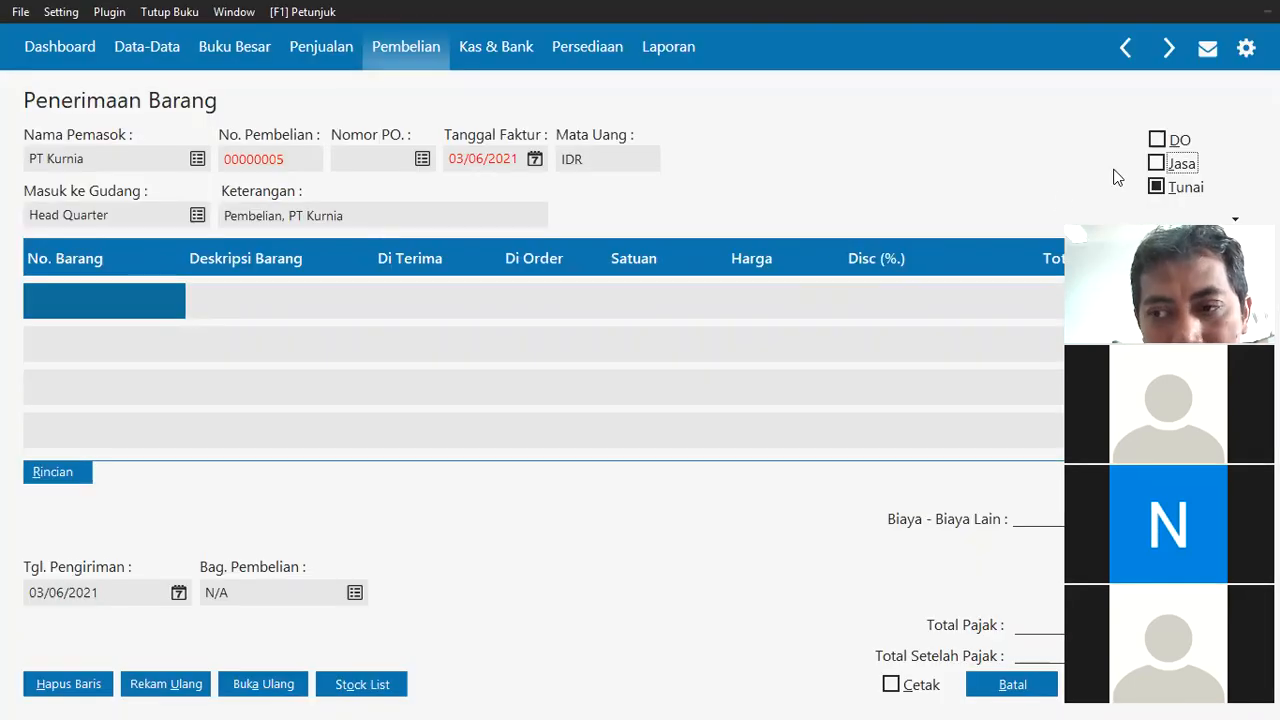
# Create an inventory item from the receipt's first line with code B-002, description Gelas and group Product 1.
pyautogui.doubleClick(99, 306)
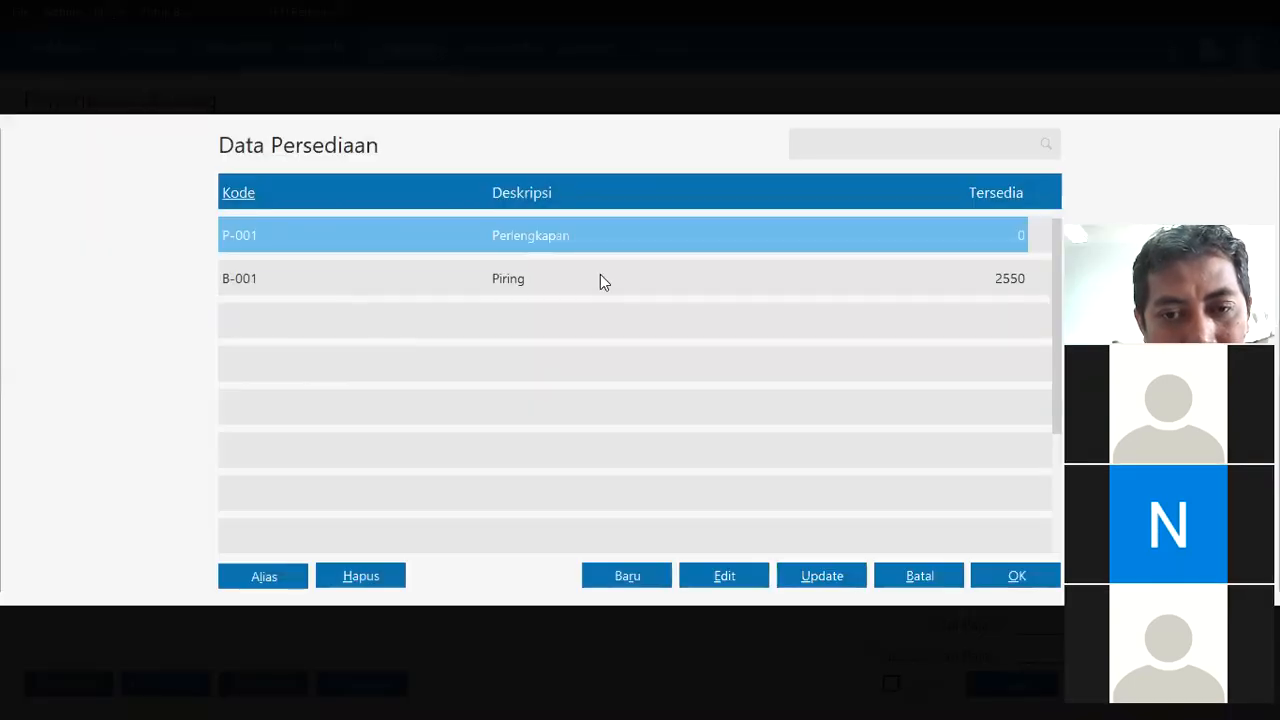
pyautogui.click(615, 576)
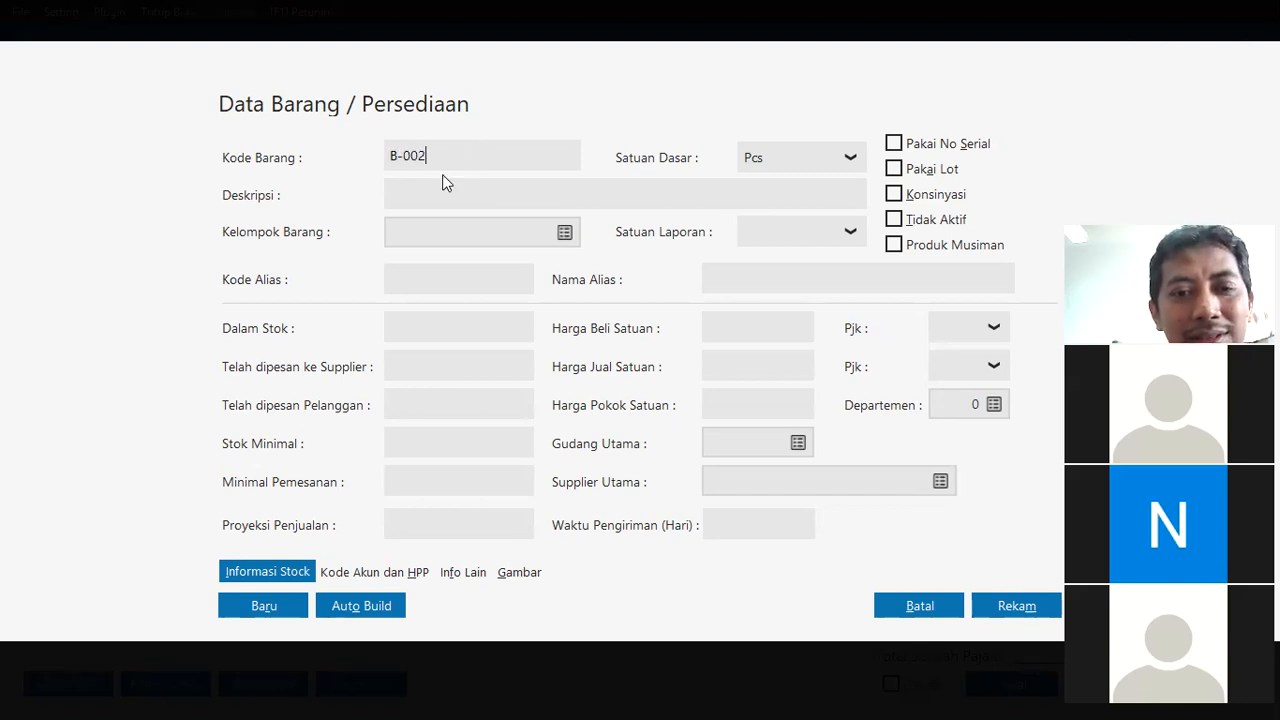
pyautogui.click(395, 191)
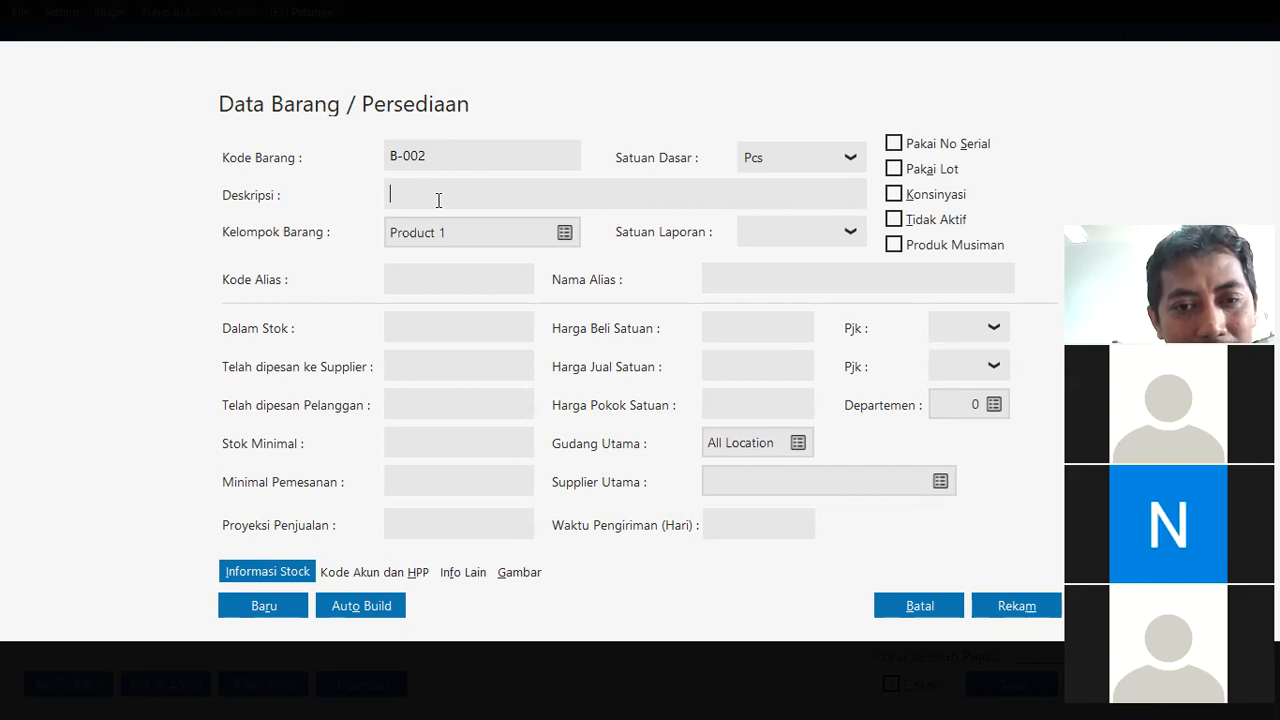
pyautogui.write('Gelas')
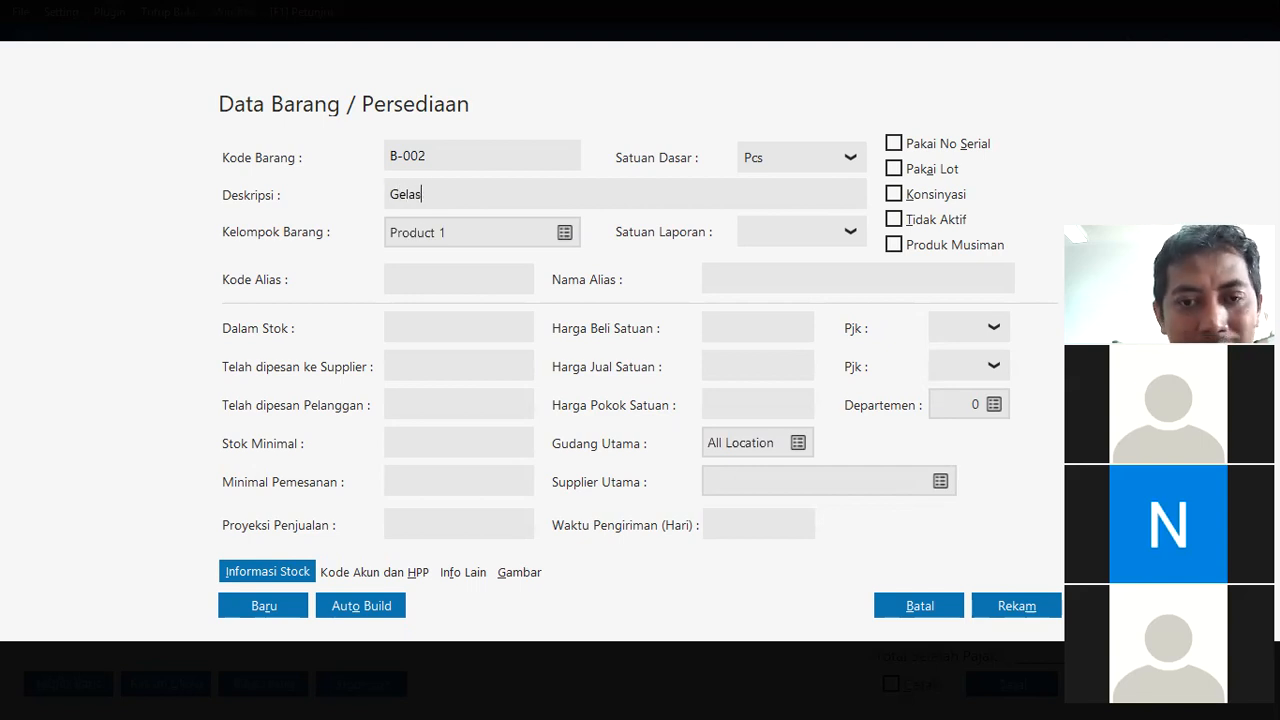
pyautogui.click(489, 232)
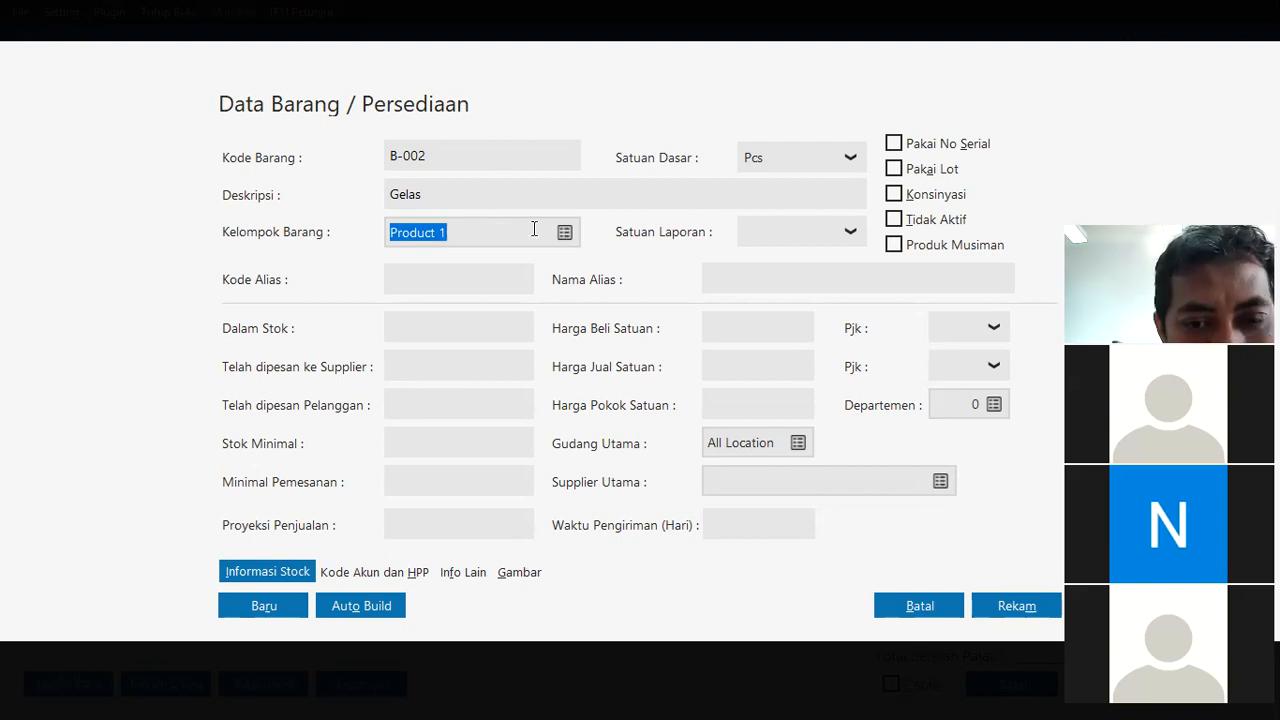
pyautogui.click(568, 237)
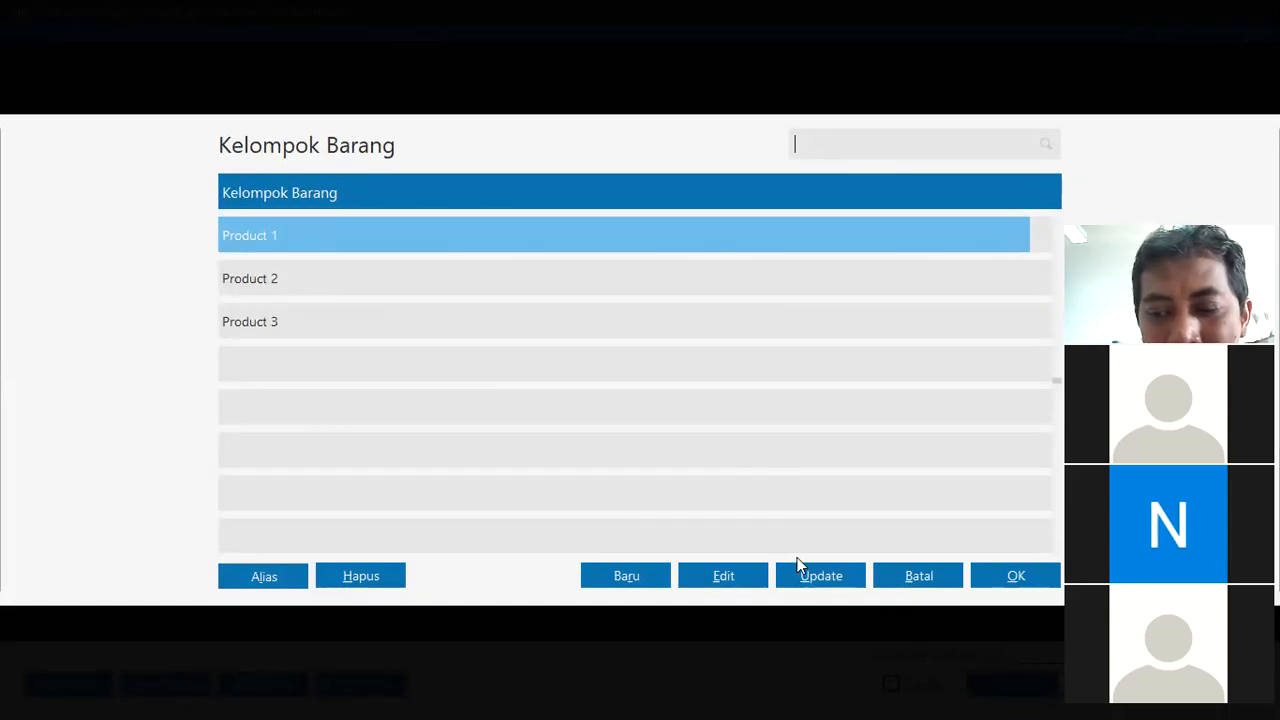
pyautogui.click(917, 577)
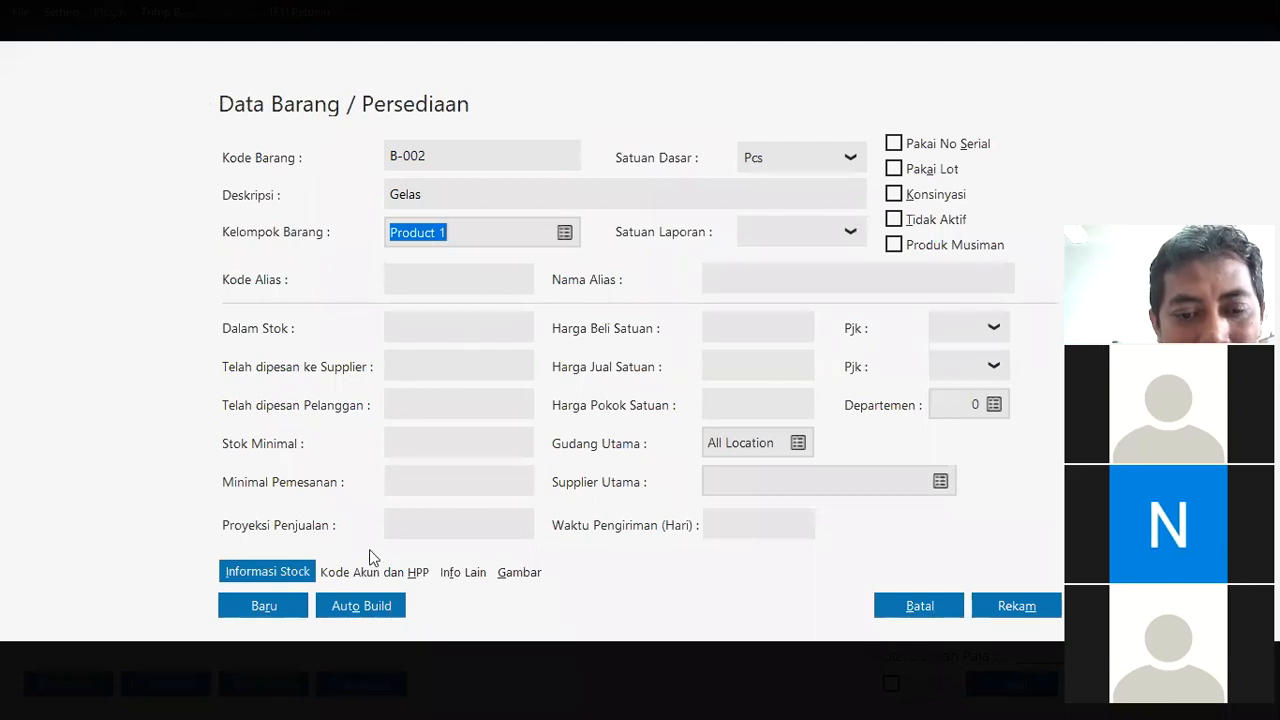
# Save the Gelas item after checking its account codes, and put it on the receipt's first line.
pyautogui.click(390, 574)
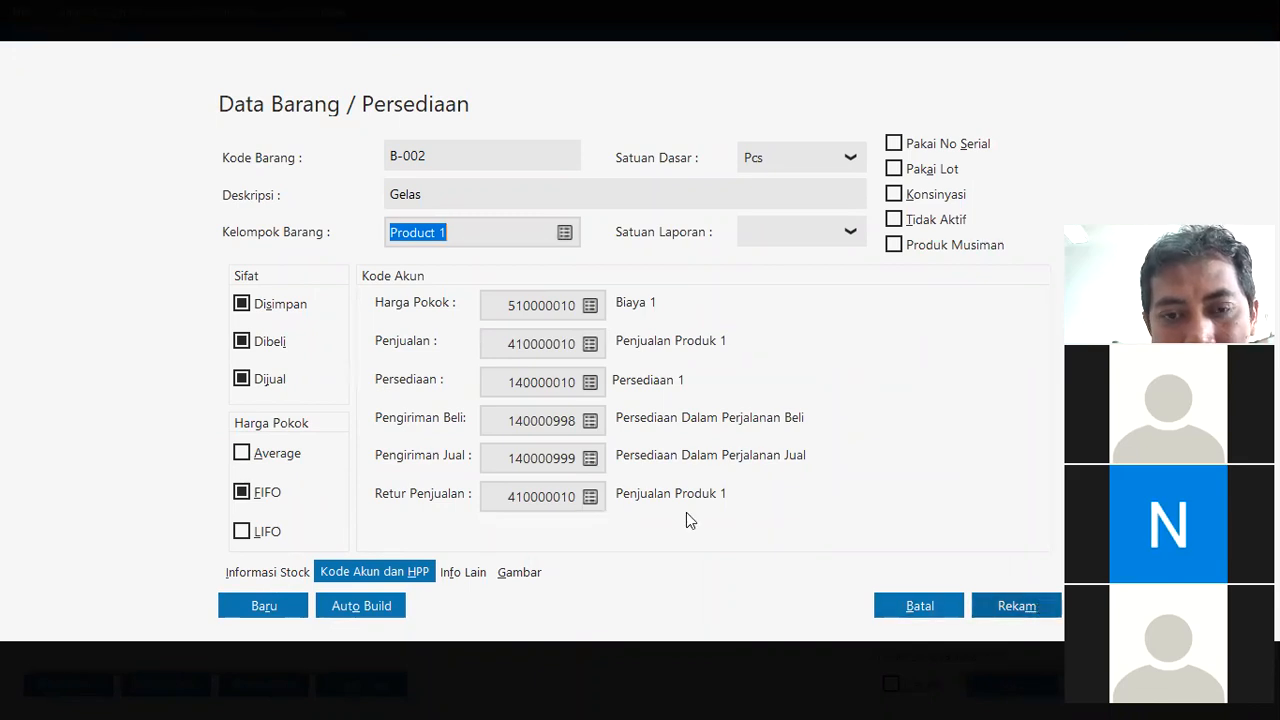
pyautogui.click(294, 580)
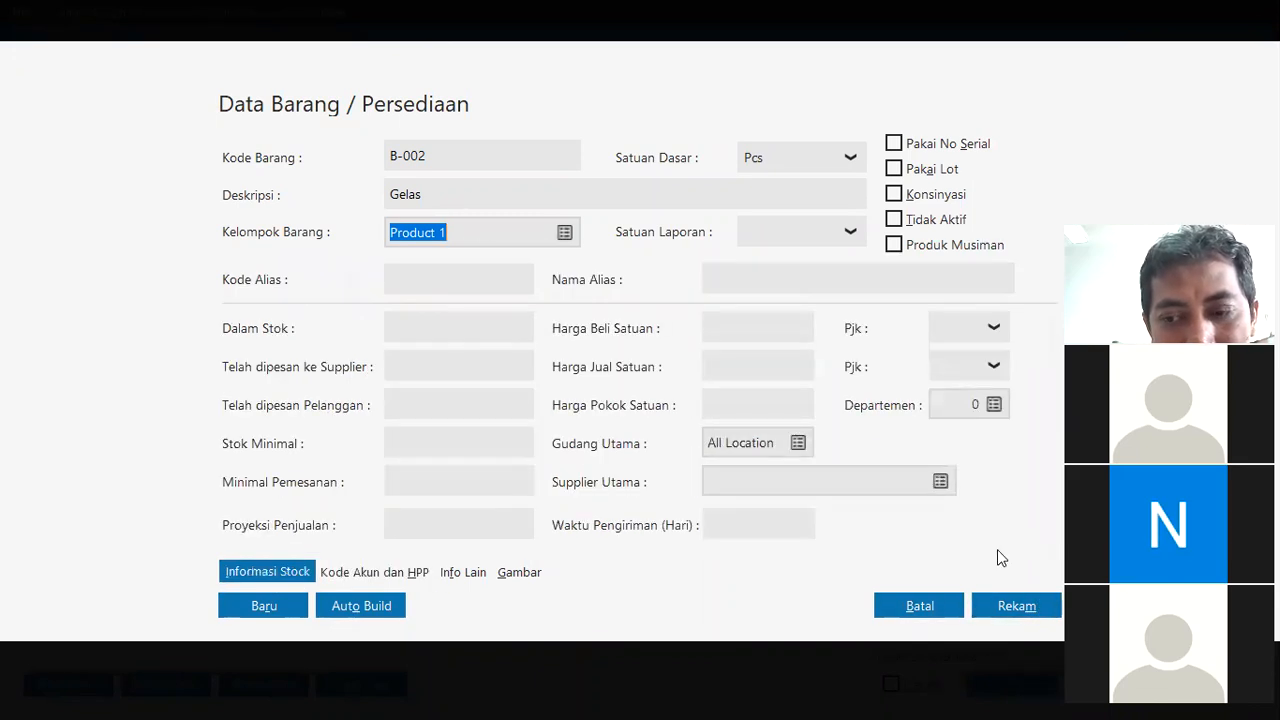
pyautogui.click(991, 598)
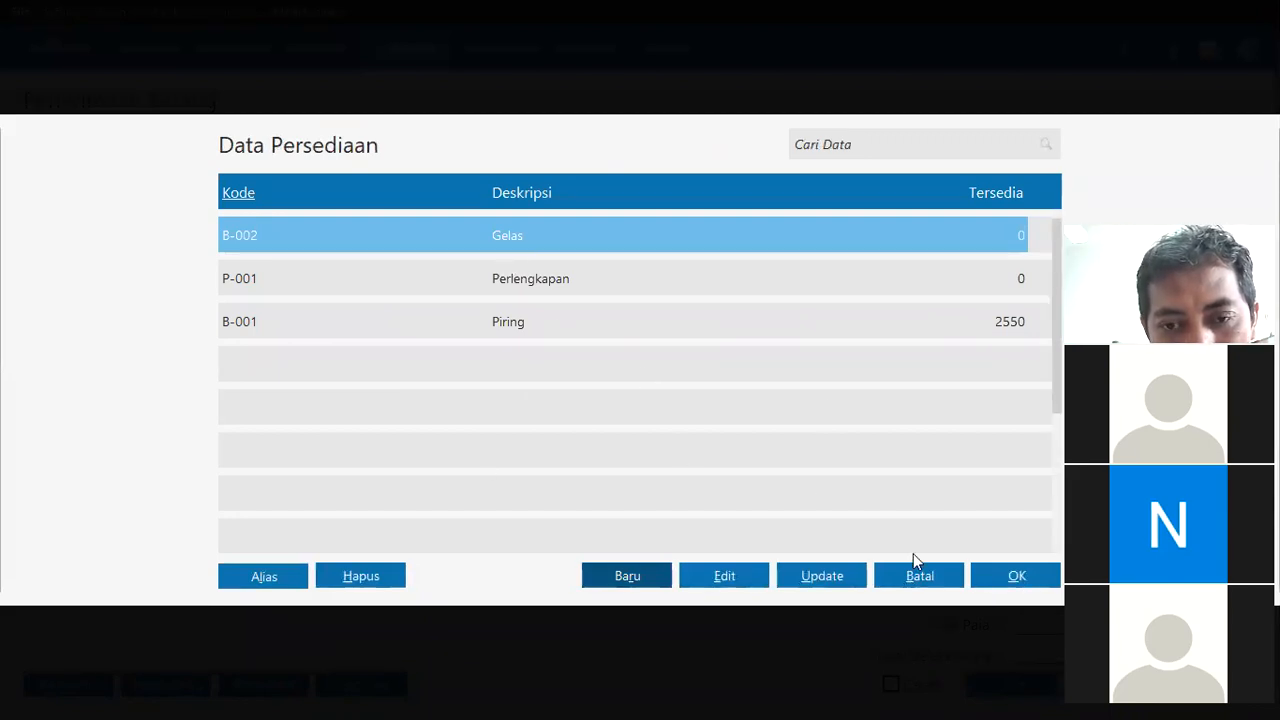
pyautogui.click(1008, 574)
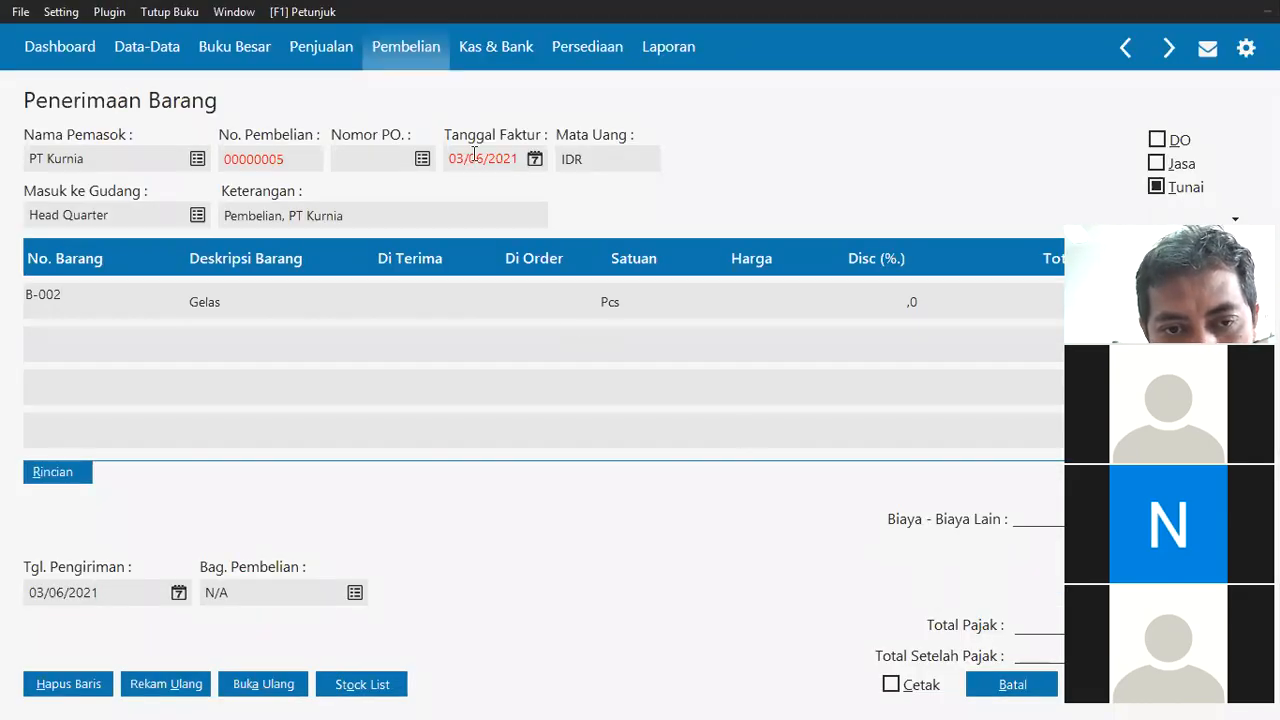
# Set No. Pembelian to 00000006 and Tanggal Faktur to 16/01/2021, taking the date from the exercise document.
pyautogui.click(301, 163)
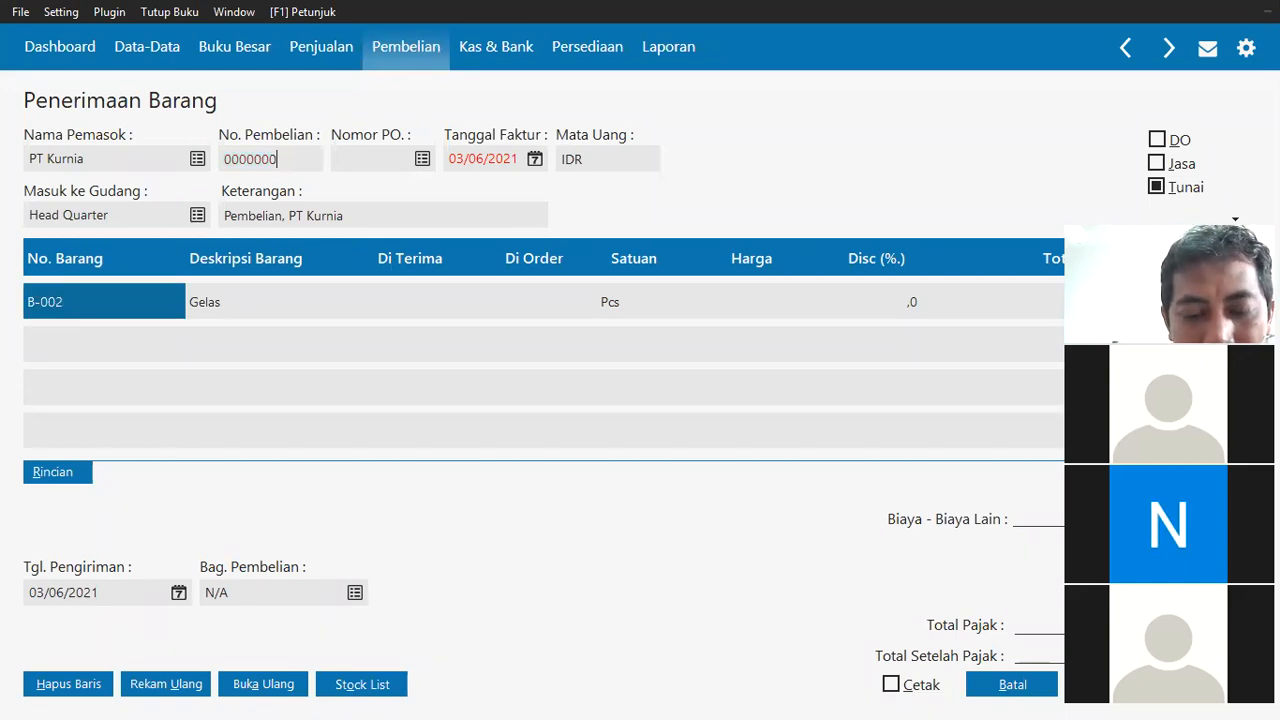
pyautogui.doubleClick(488, 159)
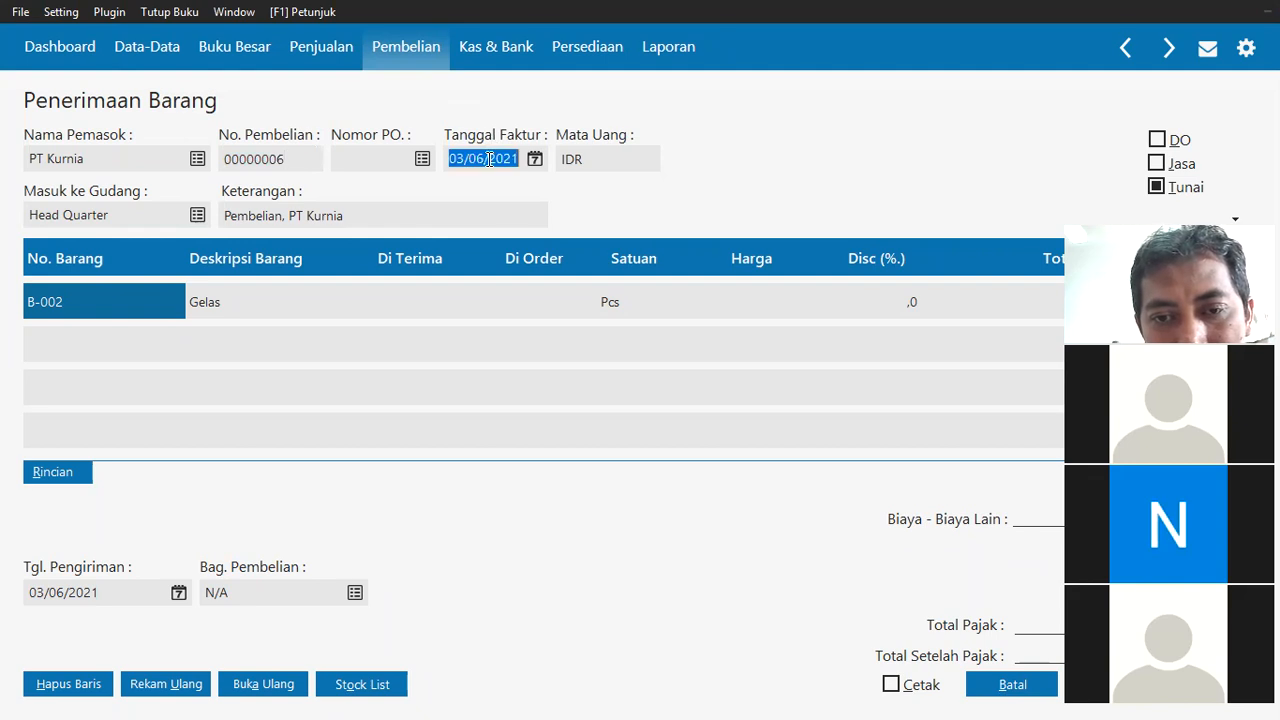
pyautogui.hotkey('alt', 'Tab')
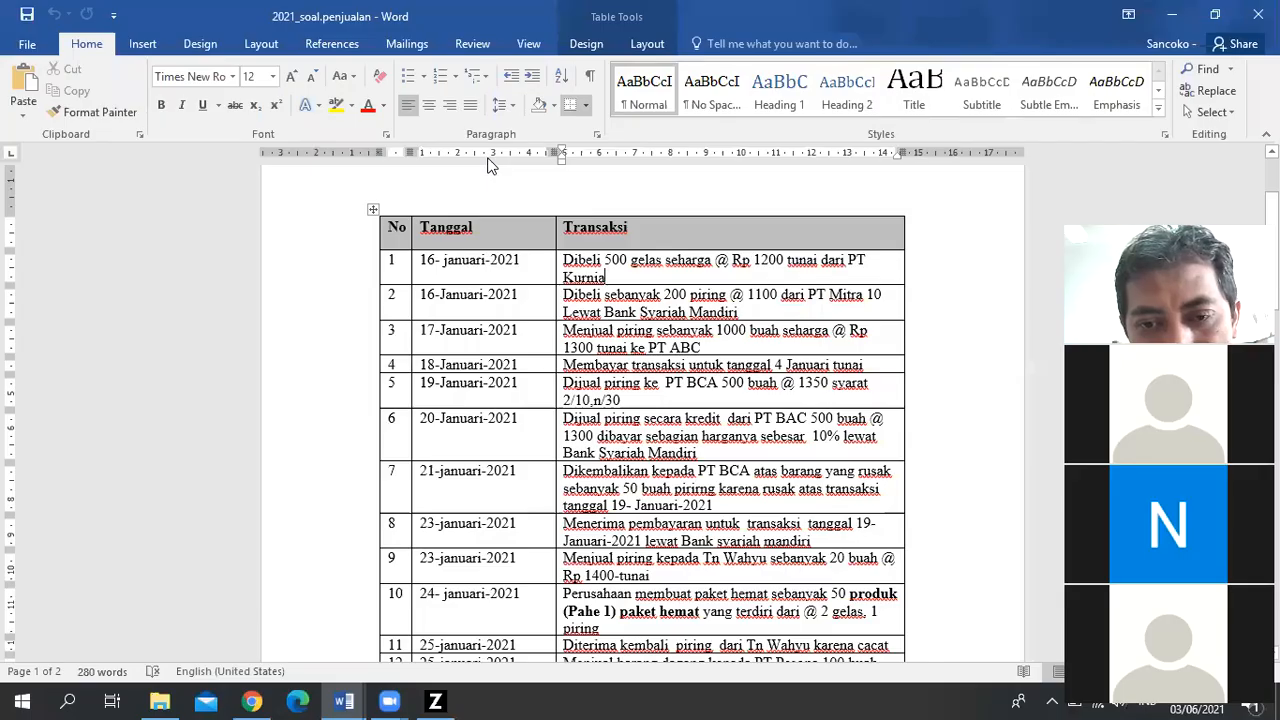
pyautogui.hotkey('alt', 'Tab')
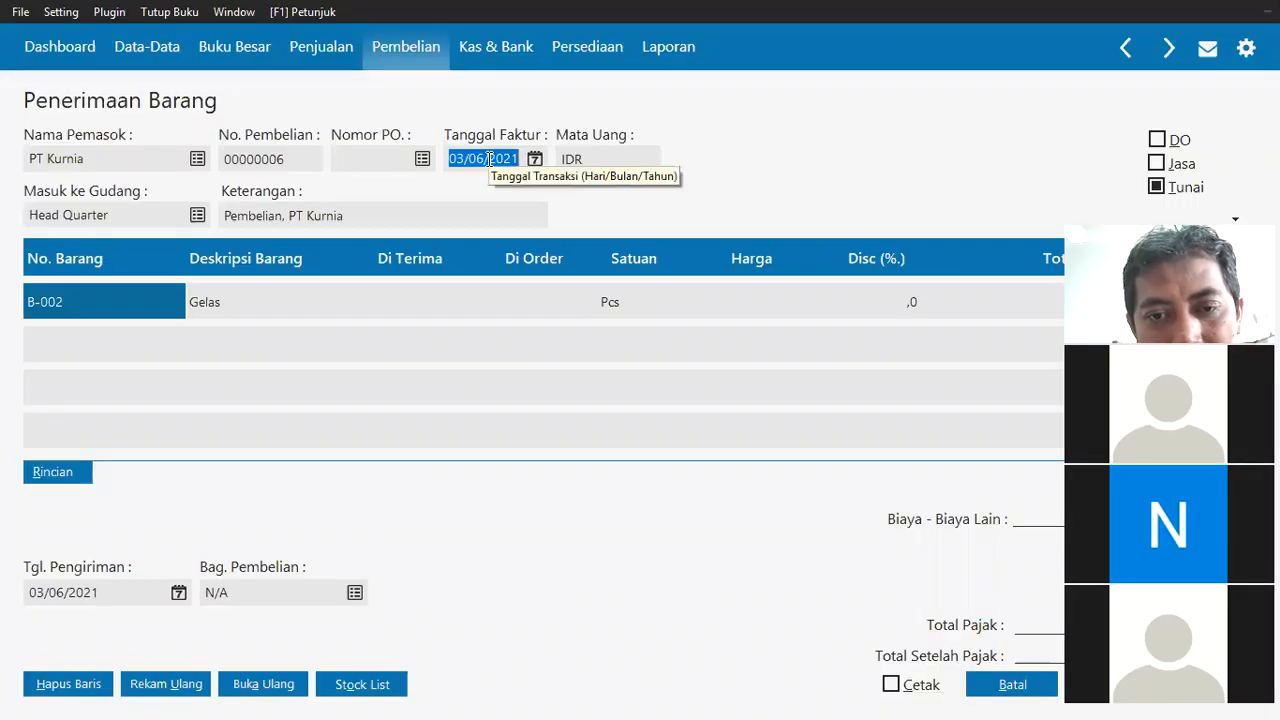
pyautogui.write('16/01/202')
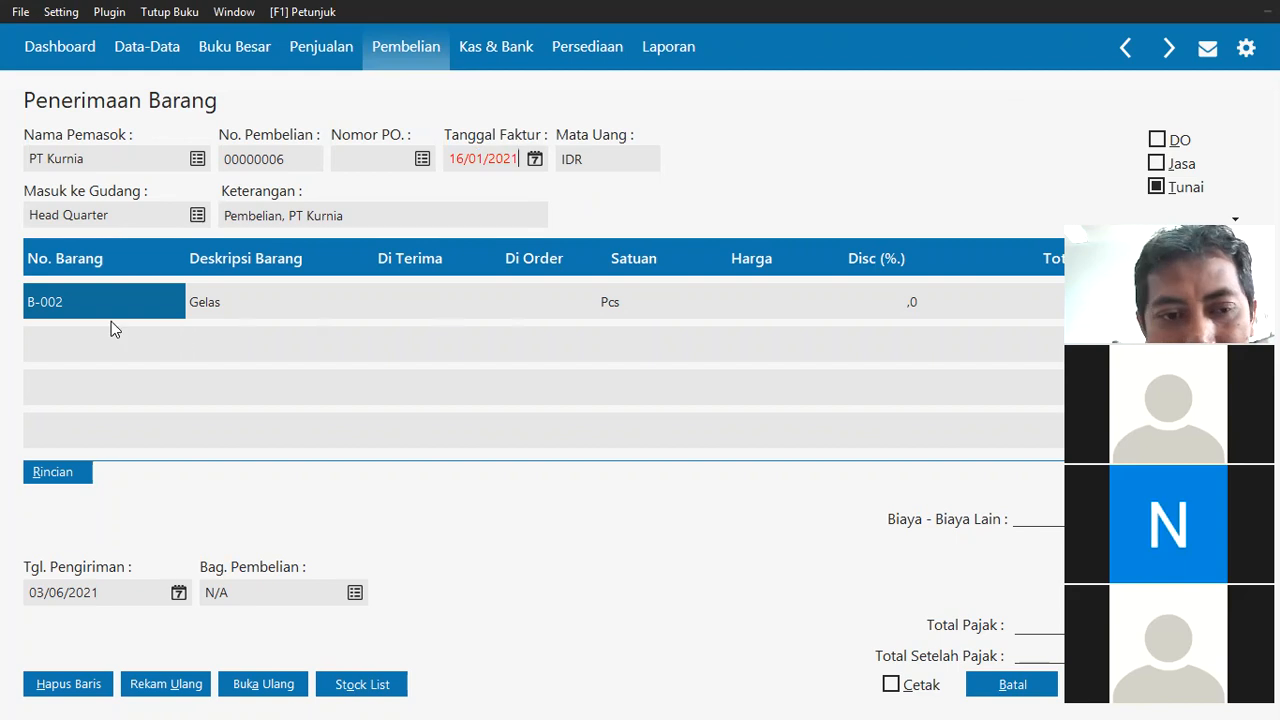
# Enter 500 received and a price of 1200 on the Gelas line, following the exercise's first transaction.
pyautogui.click(208, 311)
pyautogui.click(414, 296)
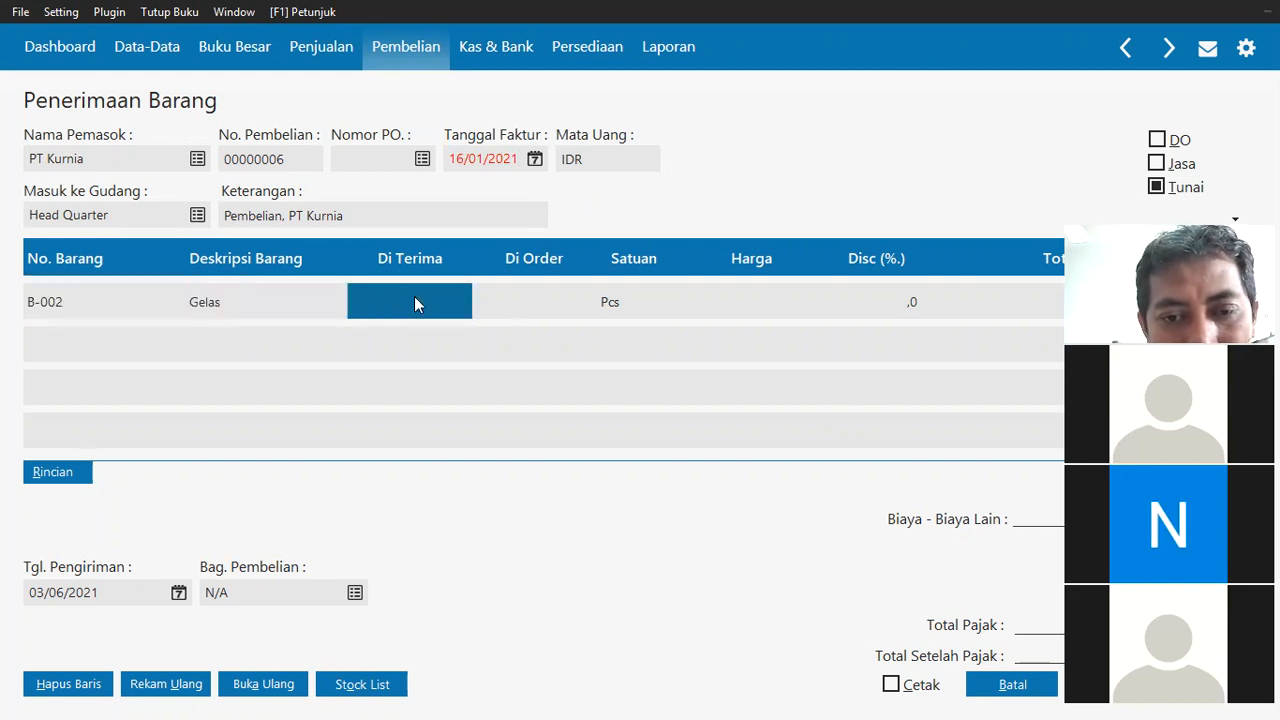
pyautogui.hotkey('alt', 'Tab')
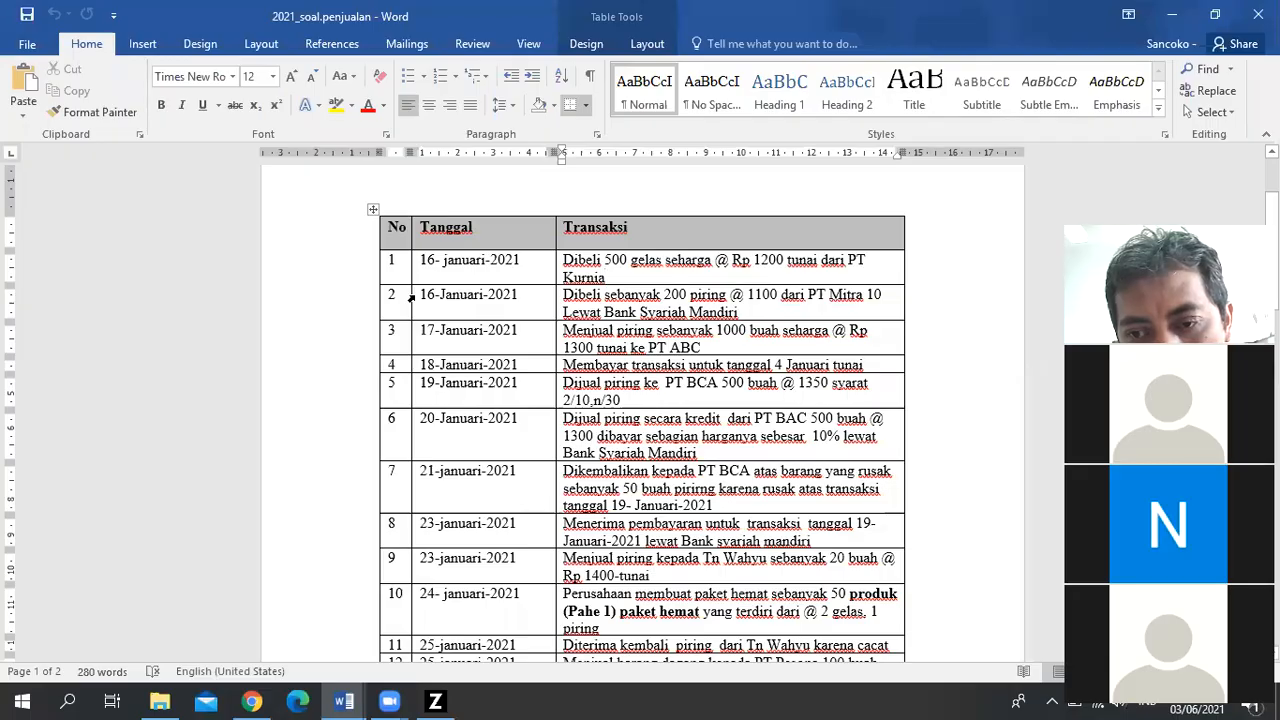
pyautogui.hotkey('alt', 'Tab')
pyautogui.write('500')
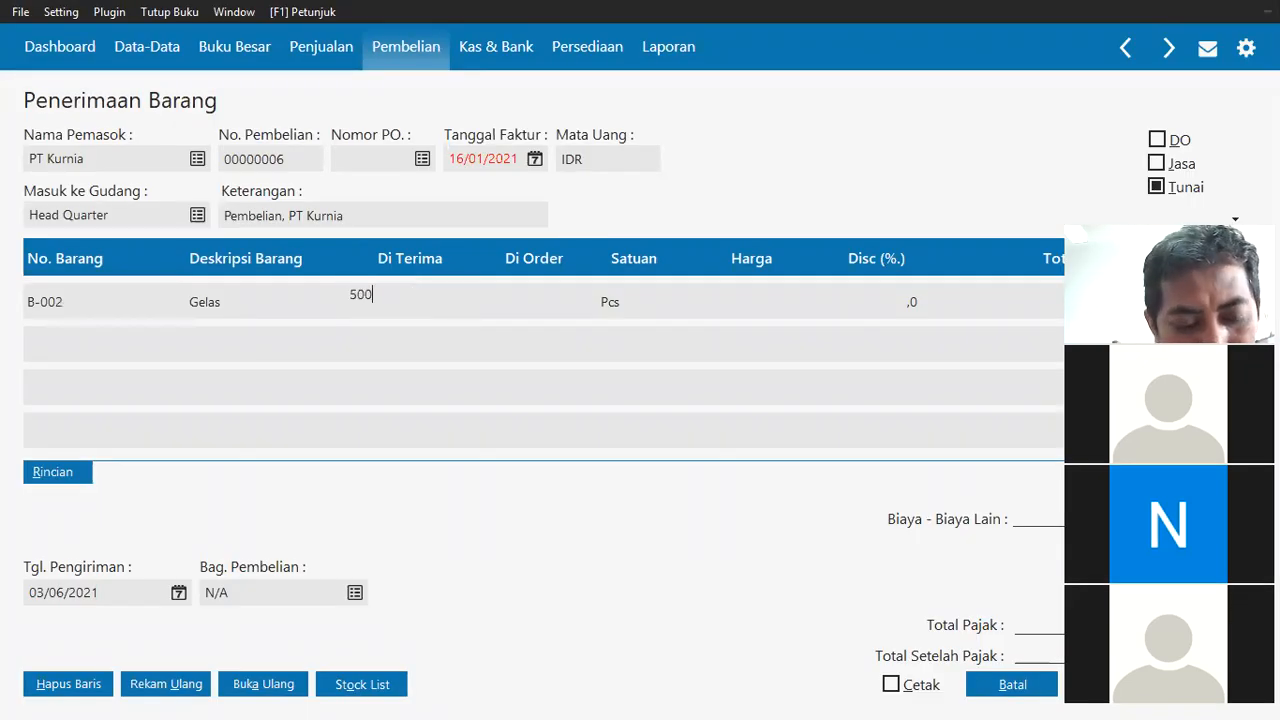
pyautogui.press('Tab')
pyautogui.press('Tab')
pyautogui.write('1200')
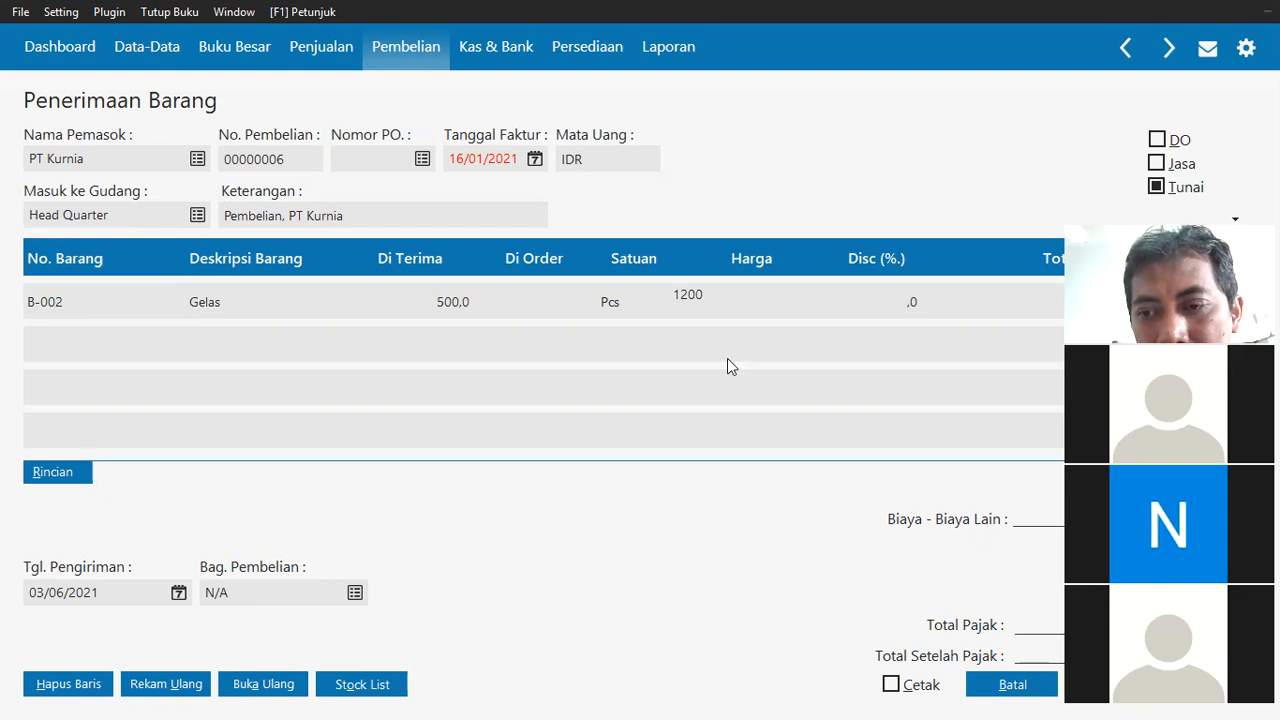
pyautogui.press('Tab')
pyautogui.press('Tab')
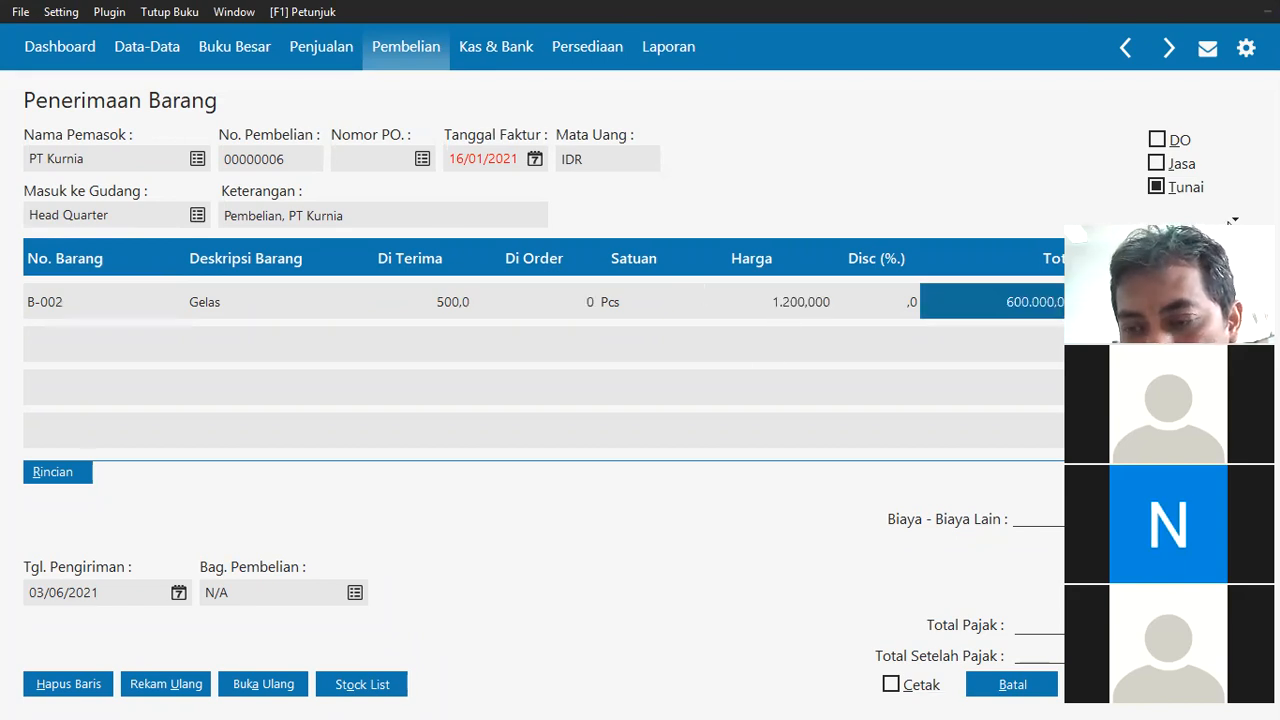
# Apply the VAT (Value Added Tax) code to the Gelas line of the goods receipt.
pyautogui.doubleClick(1131, 300)
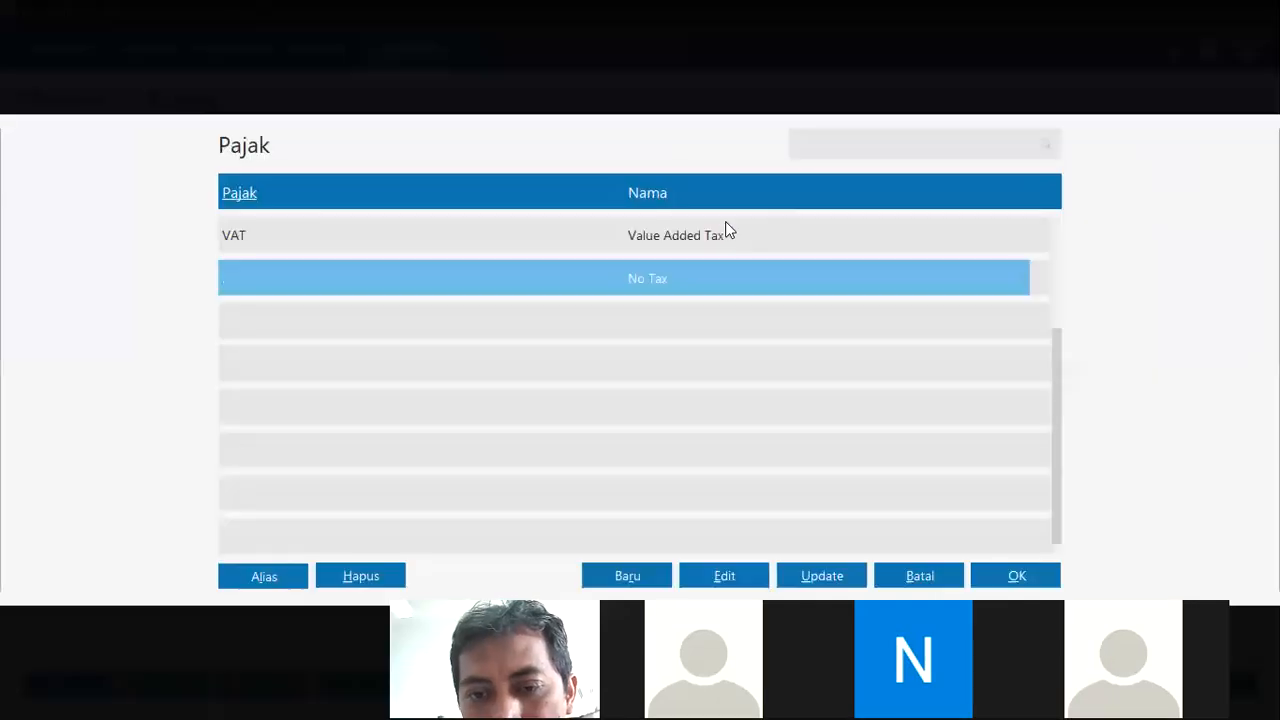
pyautogui.click(737, 240)
pyautogui.click(1042, 570)
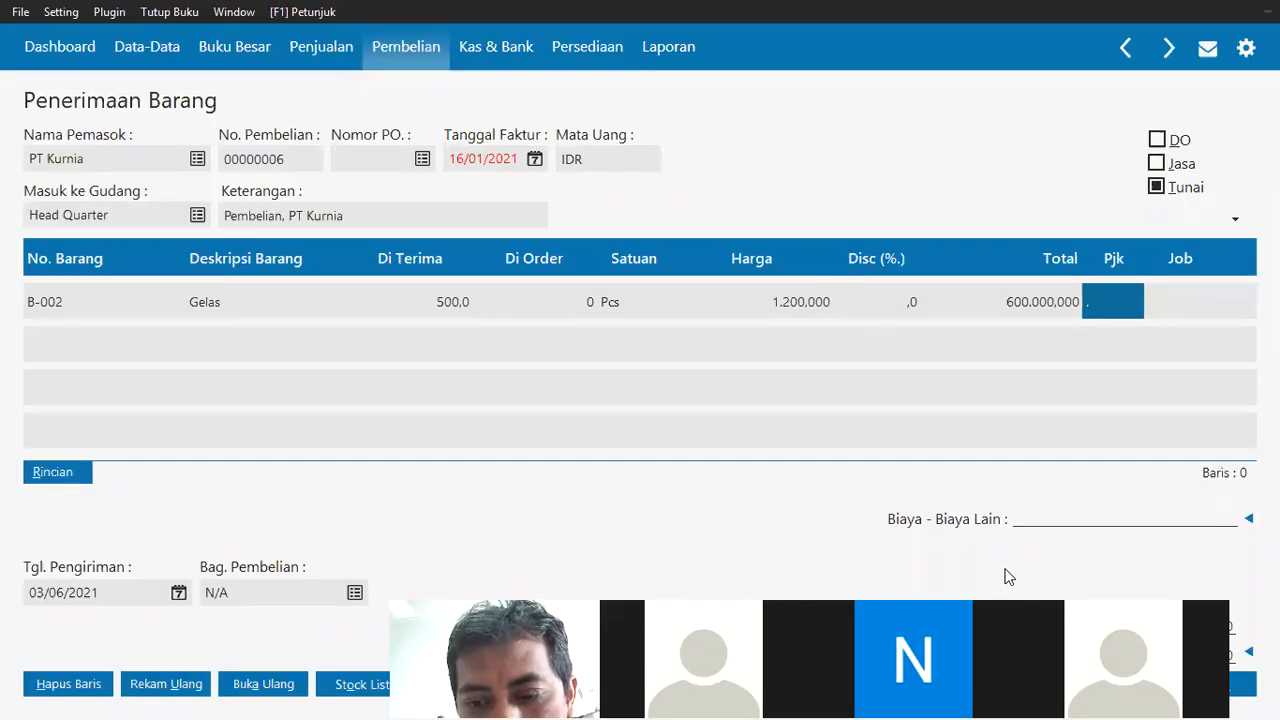
# Set Tgl. Pengiriman to 16/01/2021 and record the PT Kurnia goods receipt.
pyautogui.click(72, 594)
pyautogui.click(40, 592)
pyautogui.write('3')
pyautogui.click(45, 590)
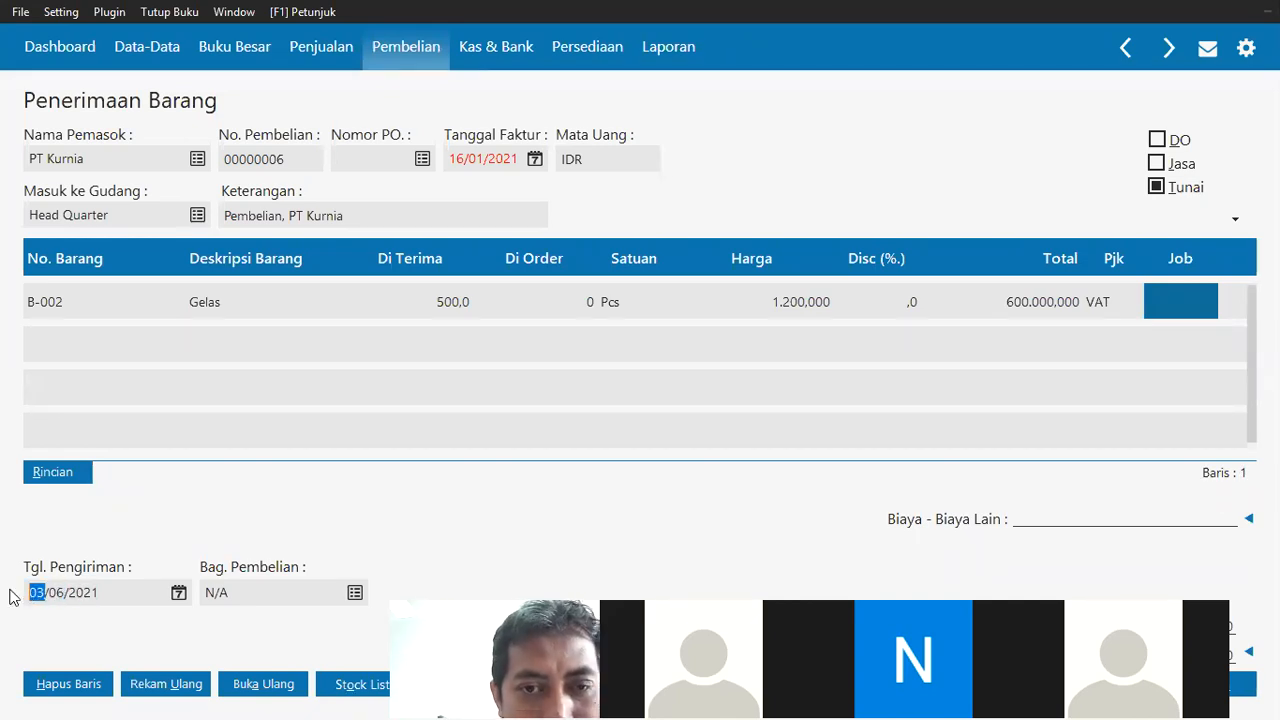
pyautogui.write('16/')
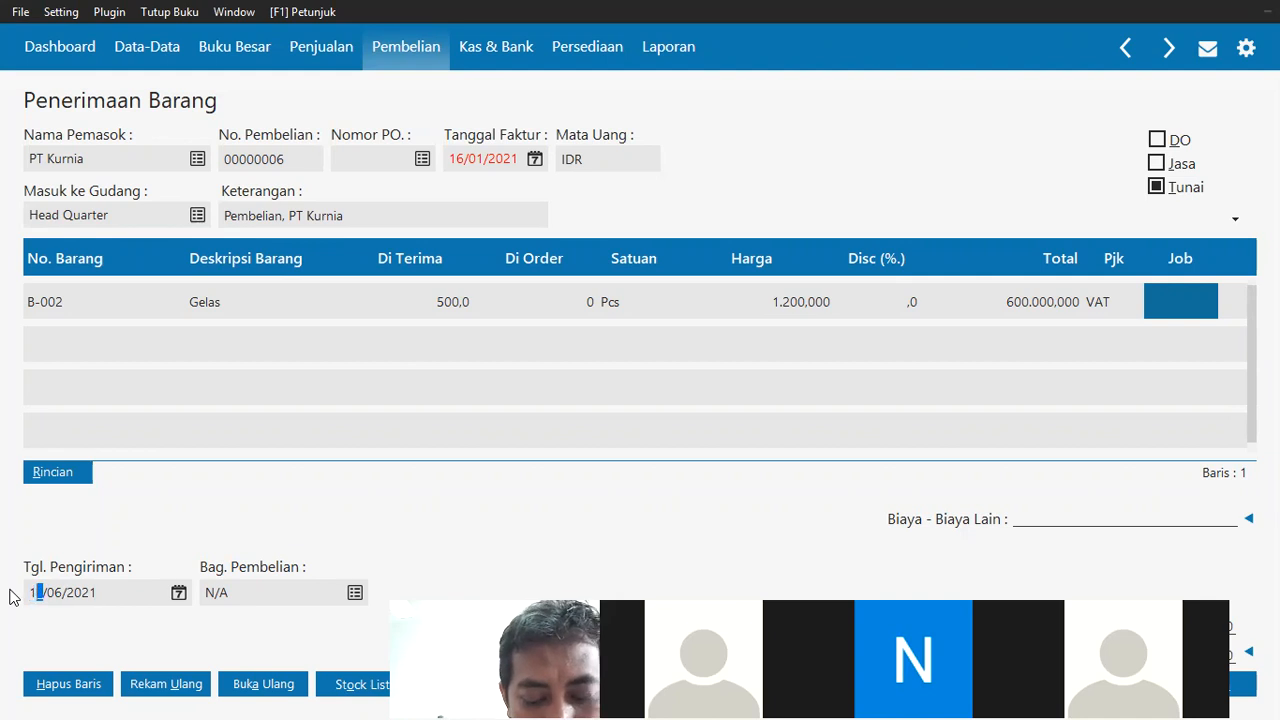
pyautogui.write('01/2021')
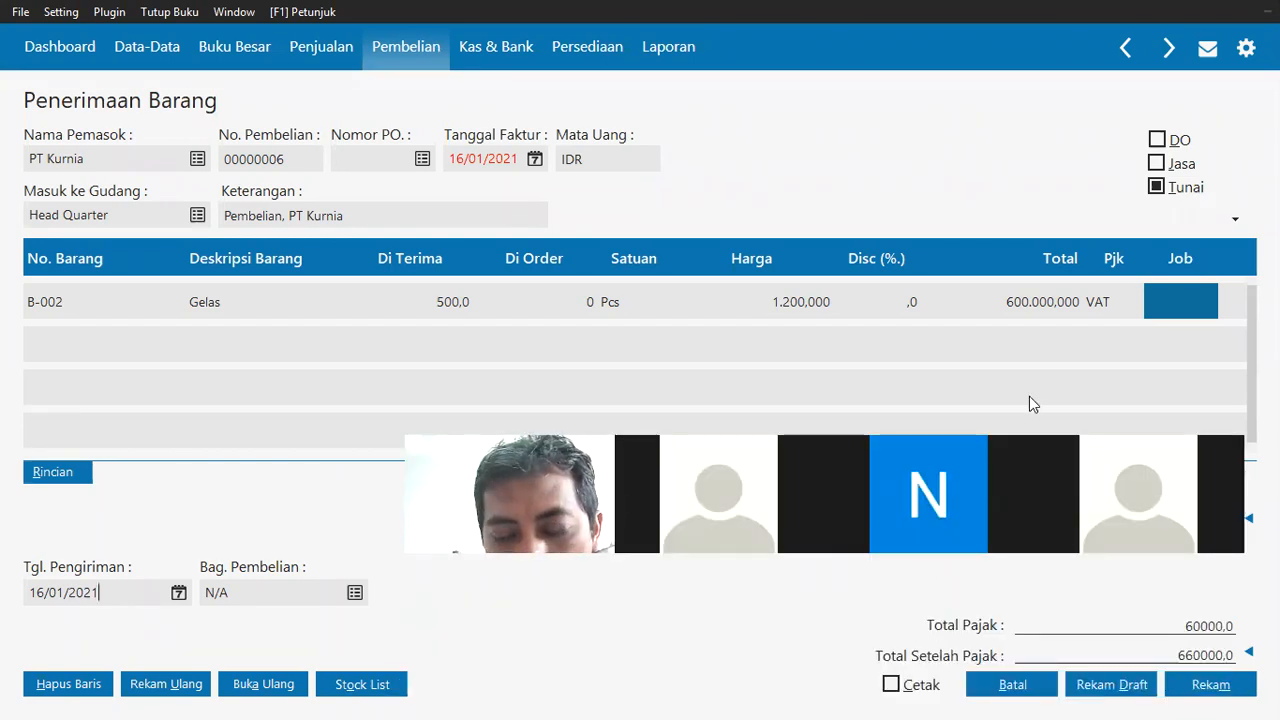
pyautogui.click(1210, 685)
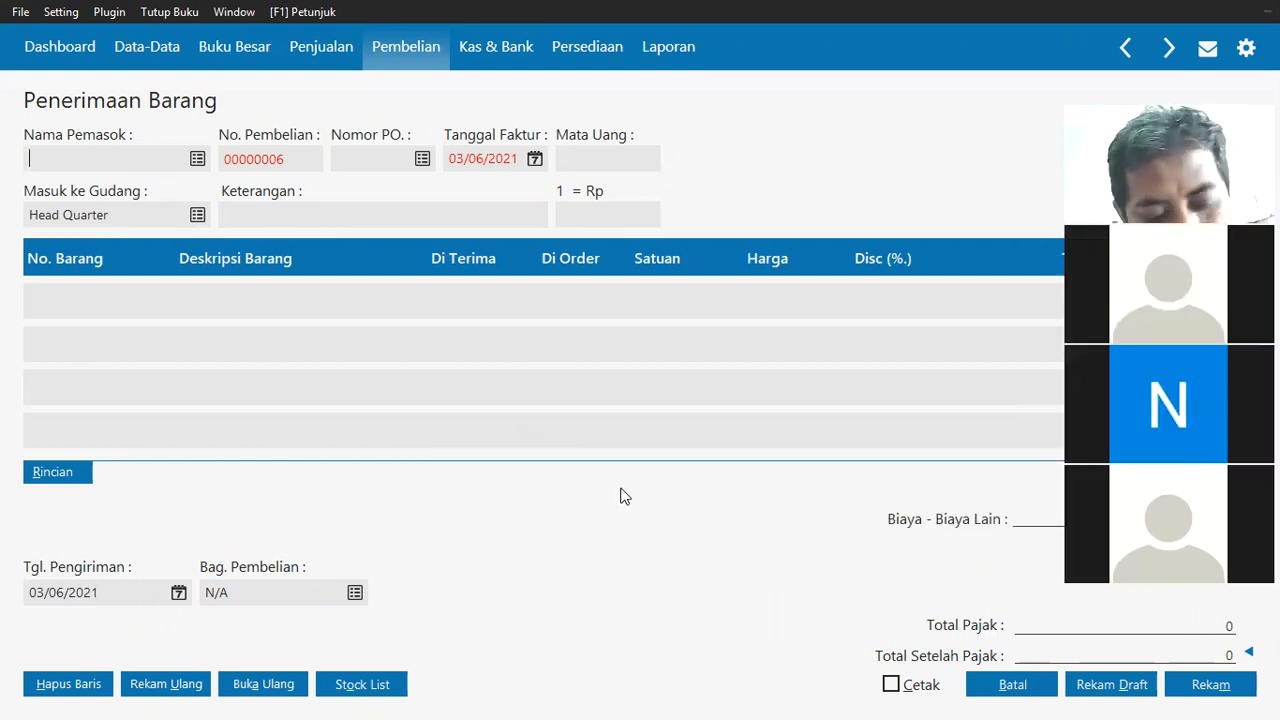
# Switch to the exercise document in Word and highlight the dates and descriptions of transactions 1 and 2 in yellow.
pyautogui.hotkey('alt', 'Tab')
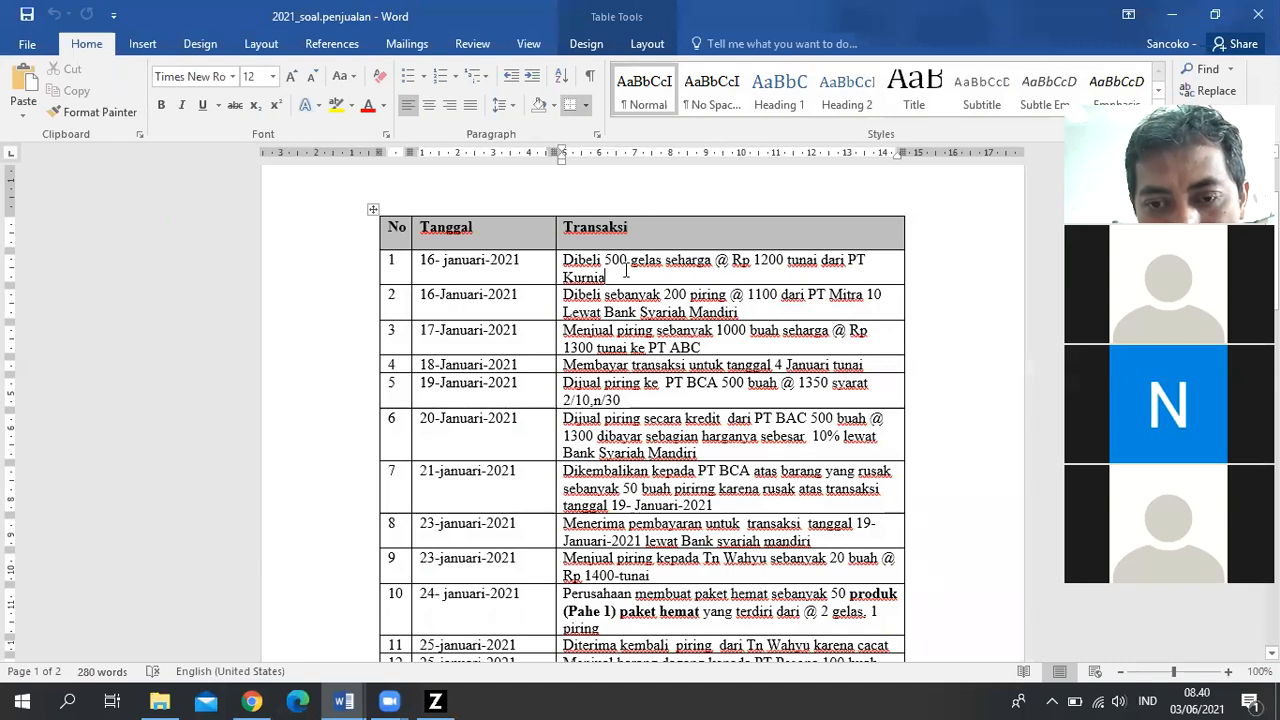
pyautogui.moveTo(563, 274); pyautogui.dragTo(432, 298)
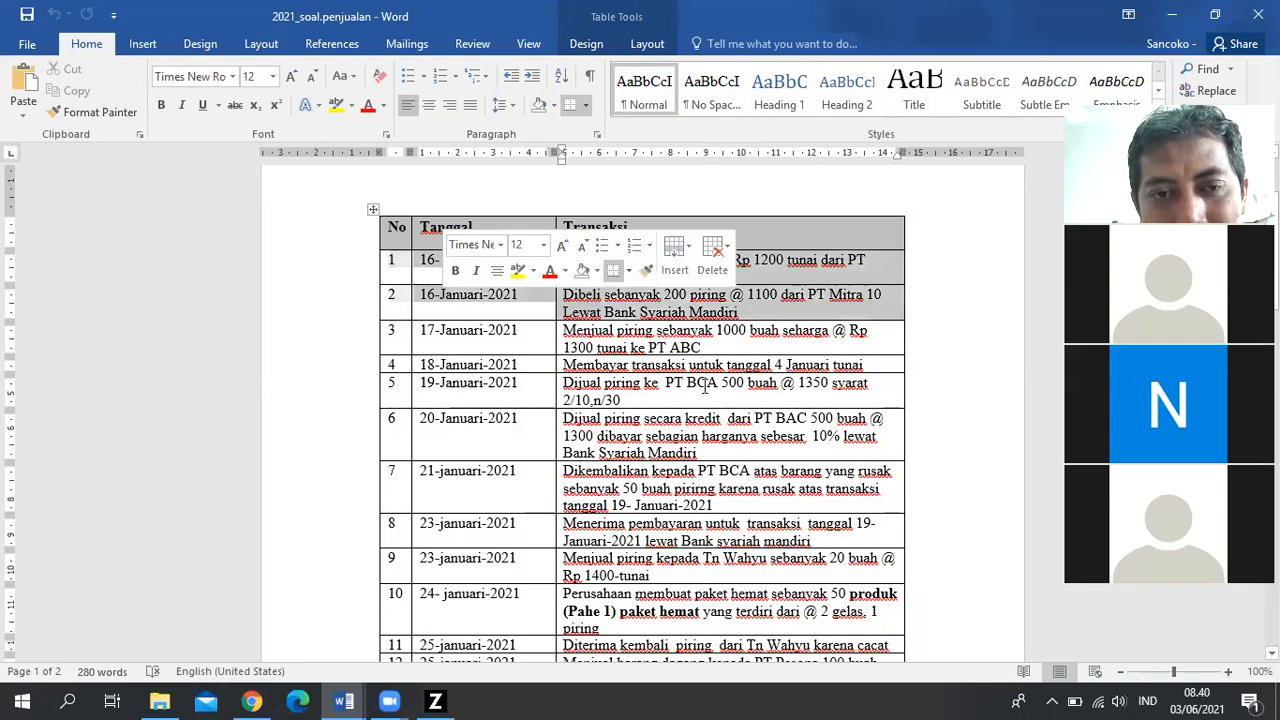
pyautogui.click(336, 105)
pyautogui.click(751, 313)
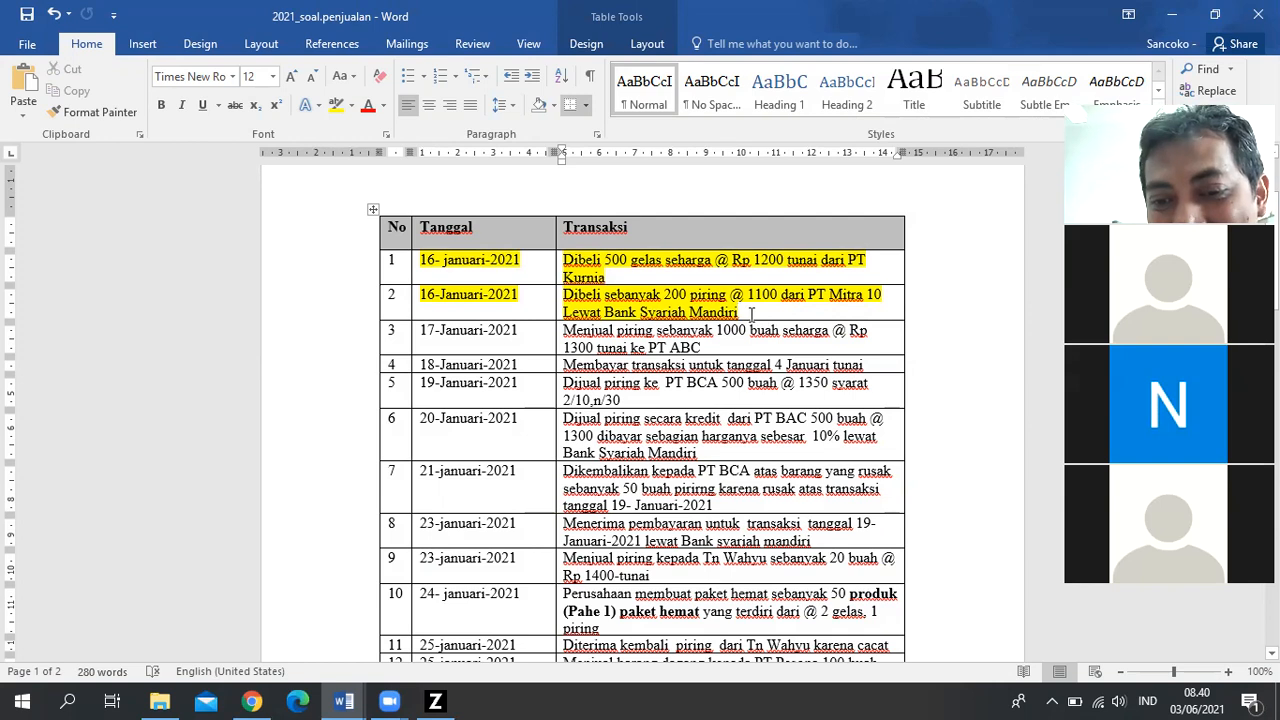
pyautogui.moveTo(422, 294); pyautogui.dragTo(518, 296)
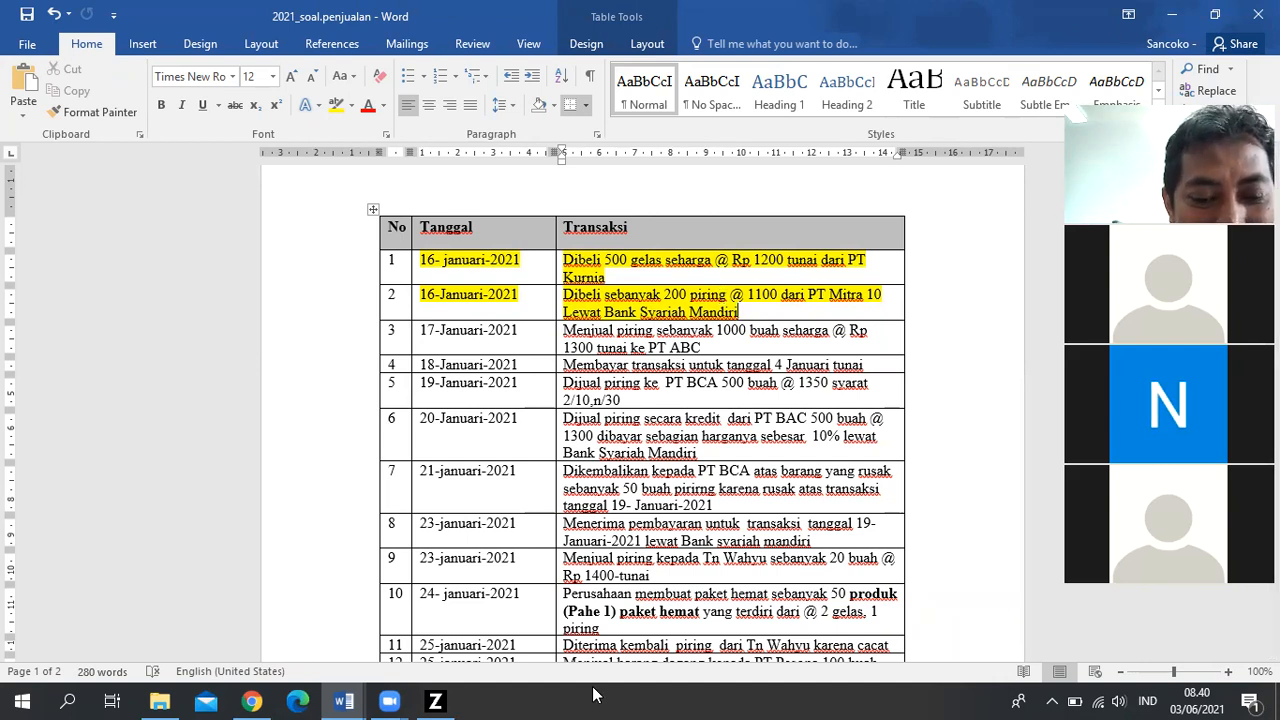
pyautogui.moveTo(435, 701)
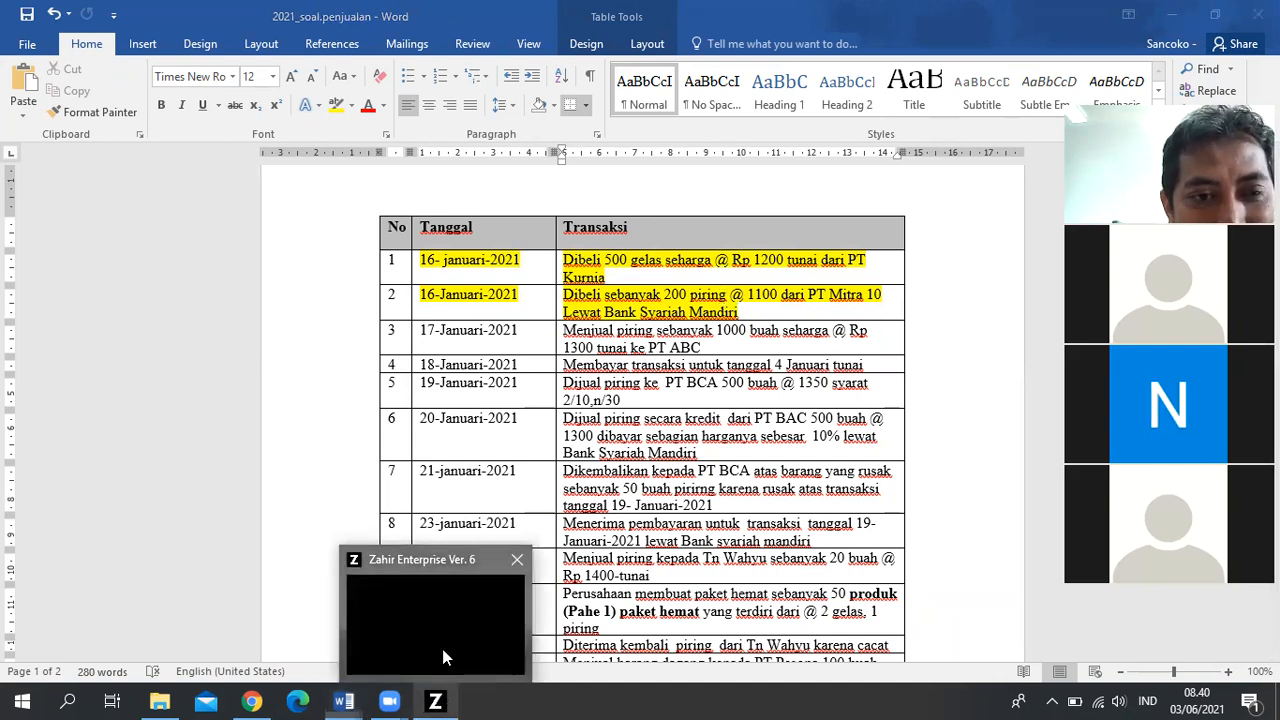
pyautogui.click(446, 658)
pyautogui.click(195, 162)
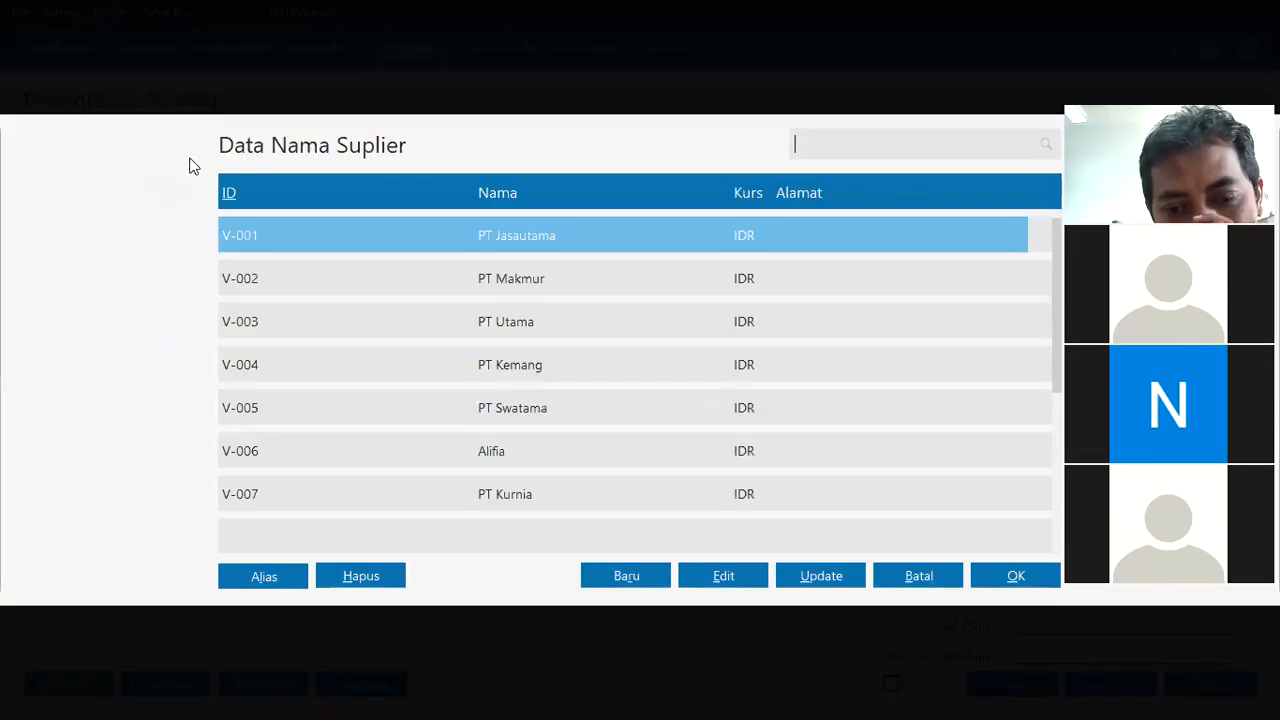
pyautogui.click(519, 452)
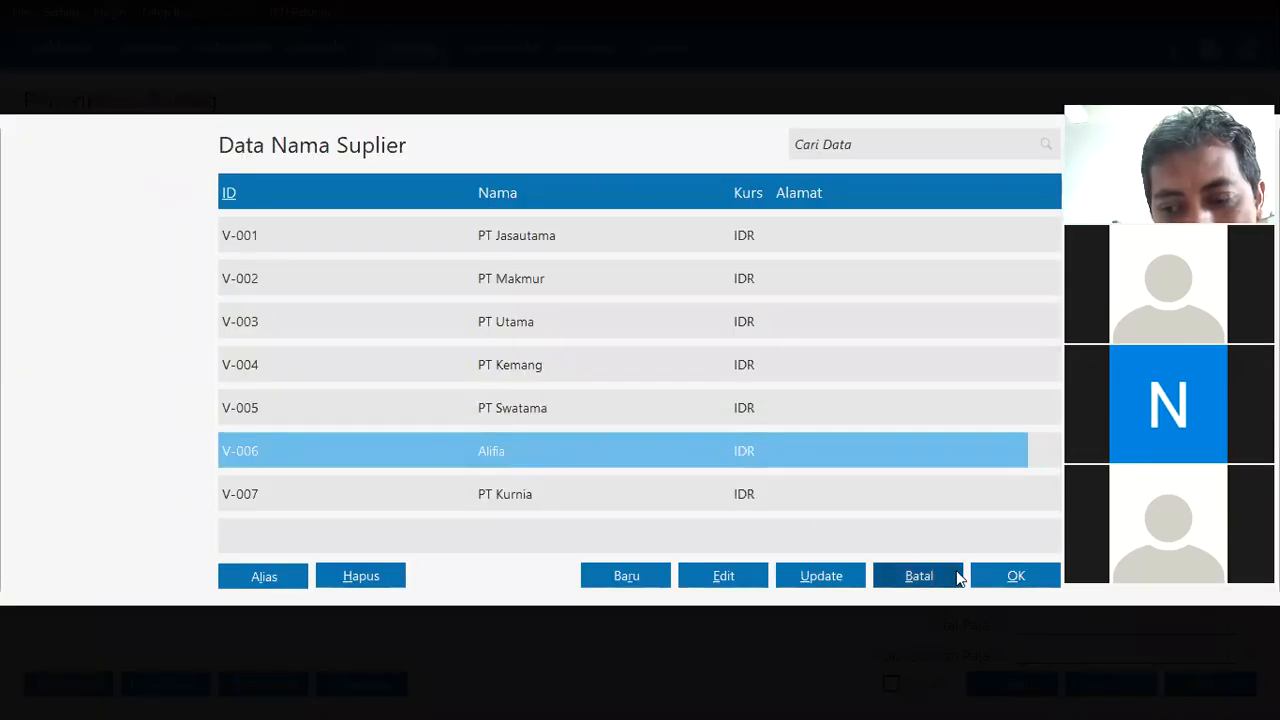
pyautogui.click(1014, 575)
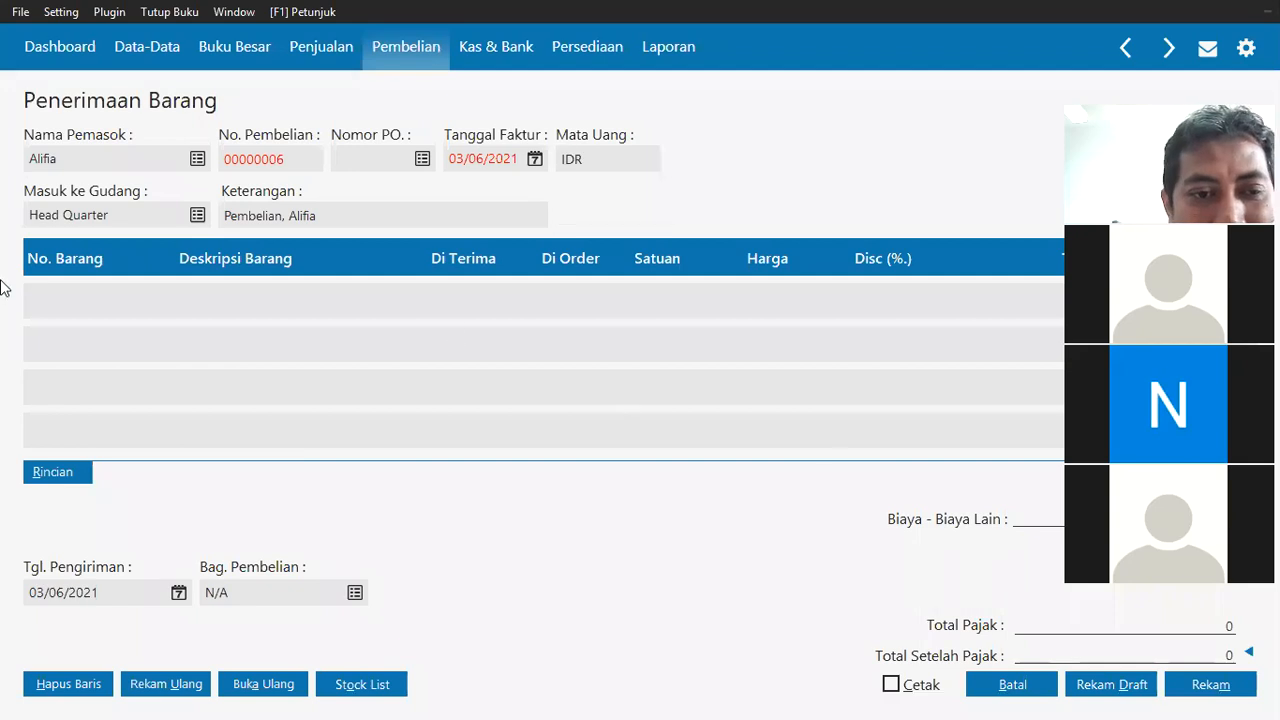
pyautogui.doubleClick(60, 300)
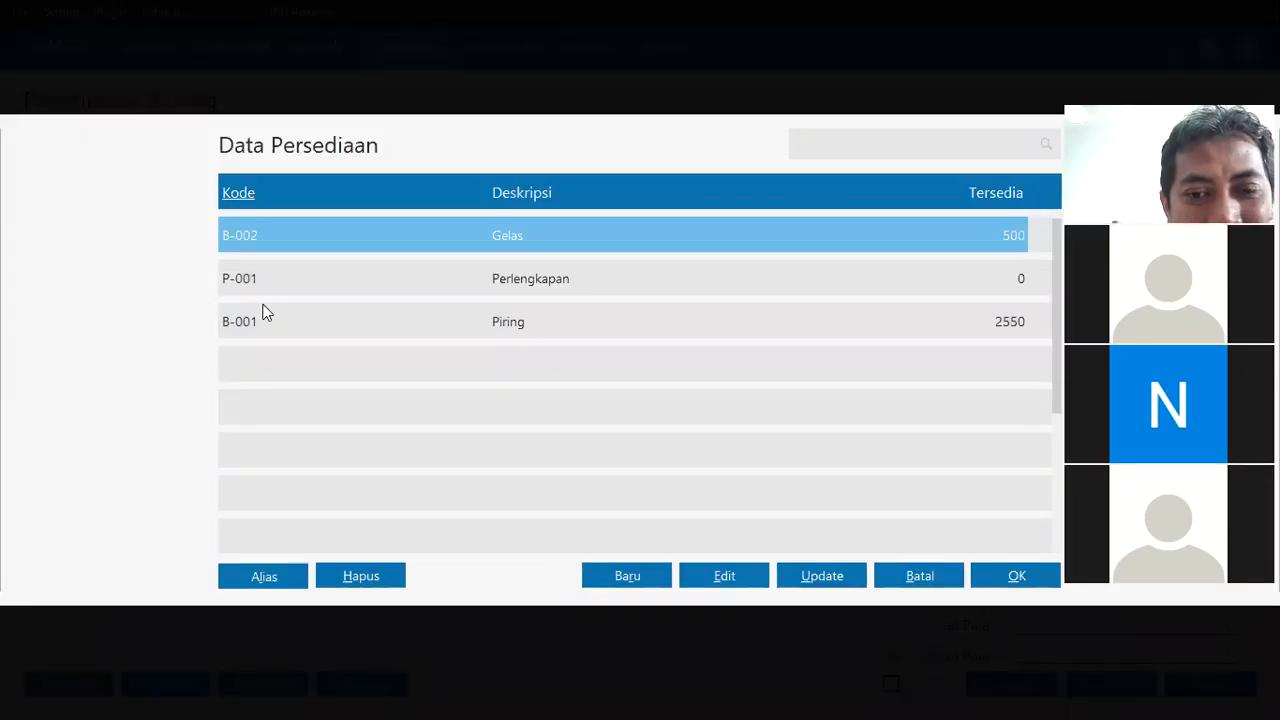
pyautogui.click(265, 321)
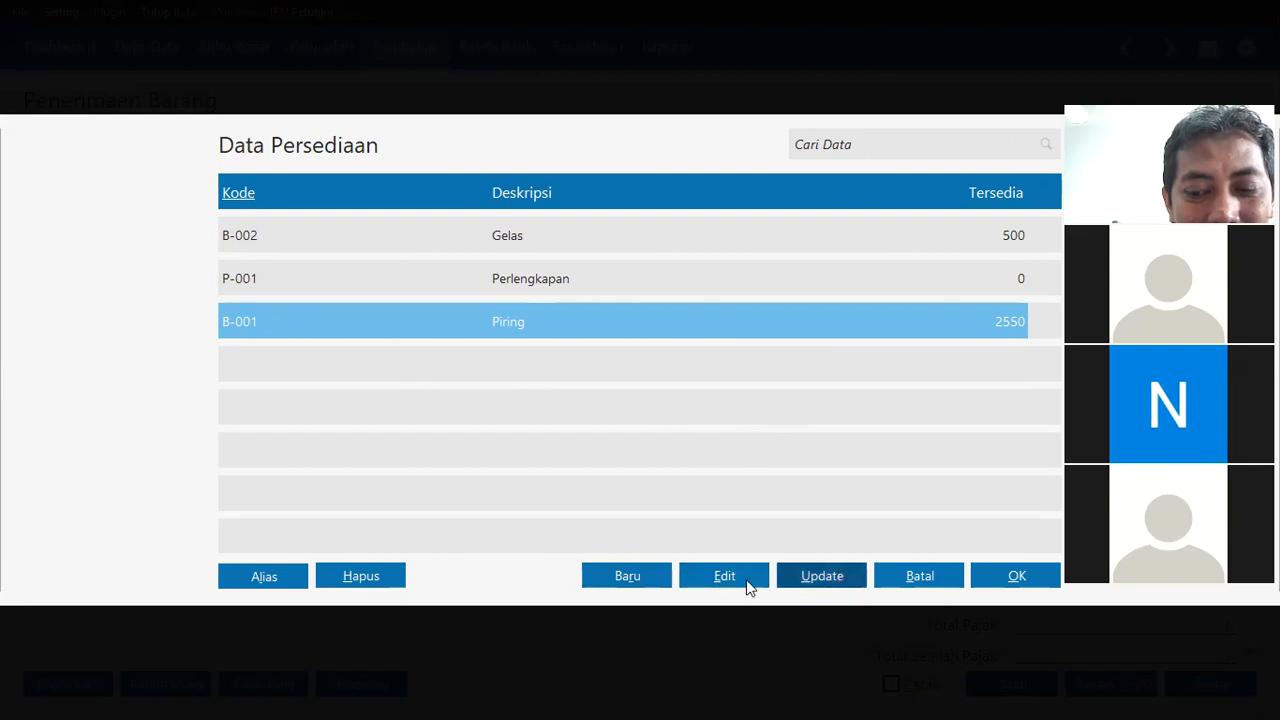
pyautogui.click(928, 579)
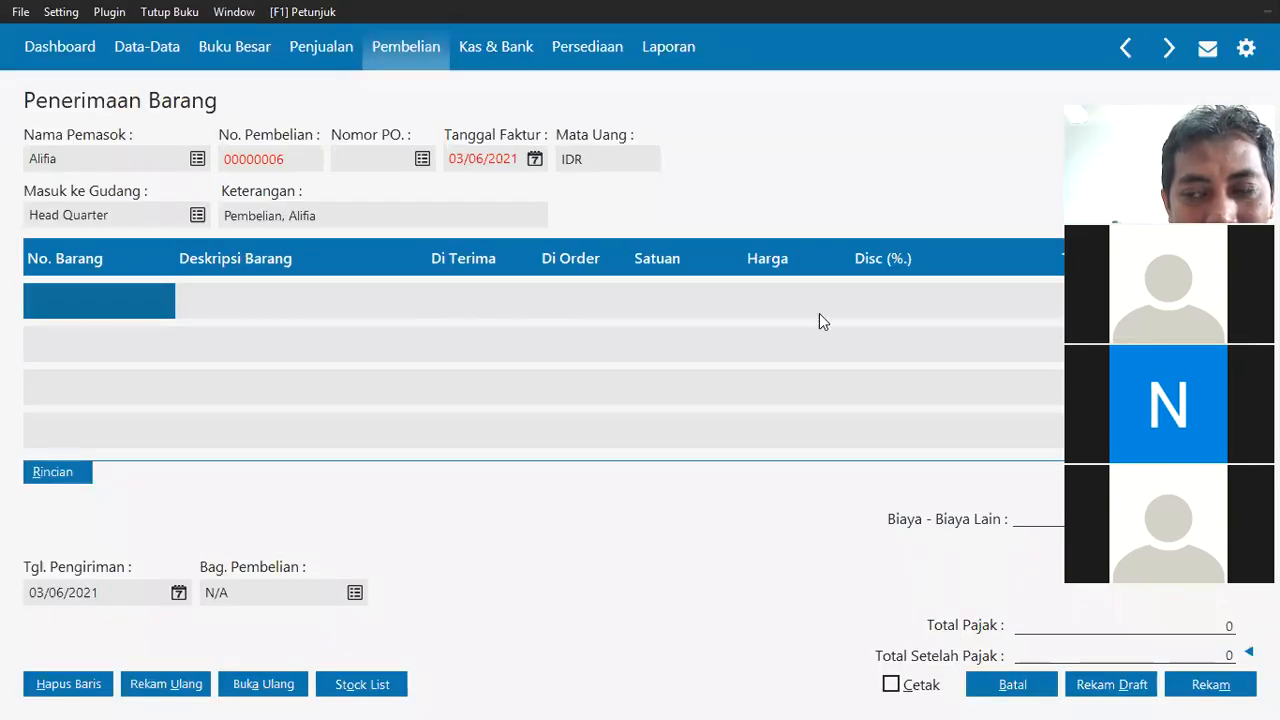
pyautogui.click(1036, 692)
pyautogui.moveTo(442, 431)
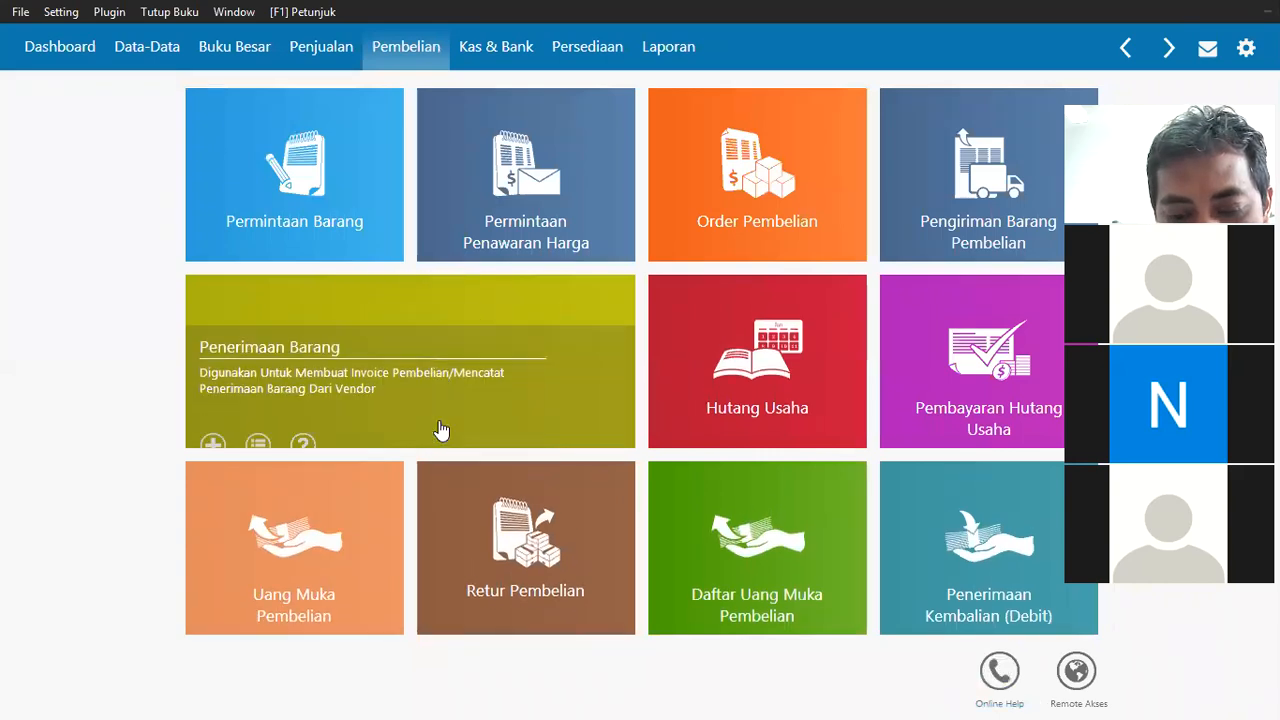
# Review the exercise's first three transactions in Word, and compare the Penjualan and Pembelian modules in Zahir.
pyautogui.hotkey('alt', 'Tab')
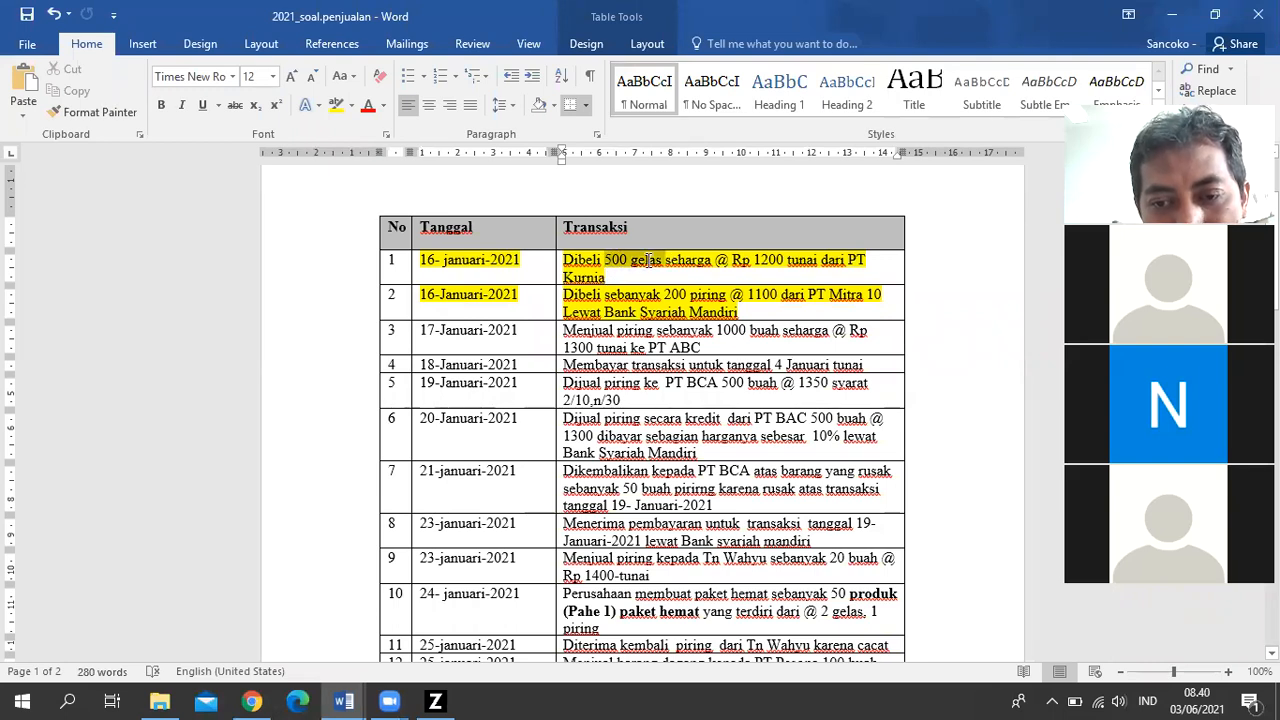
pyautogui.moveTo(648, 265); pyautogui.dragTo(648, 265)
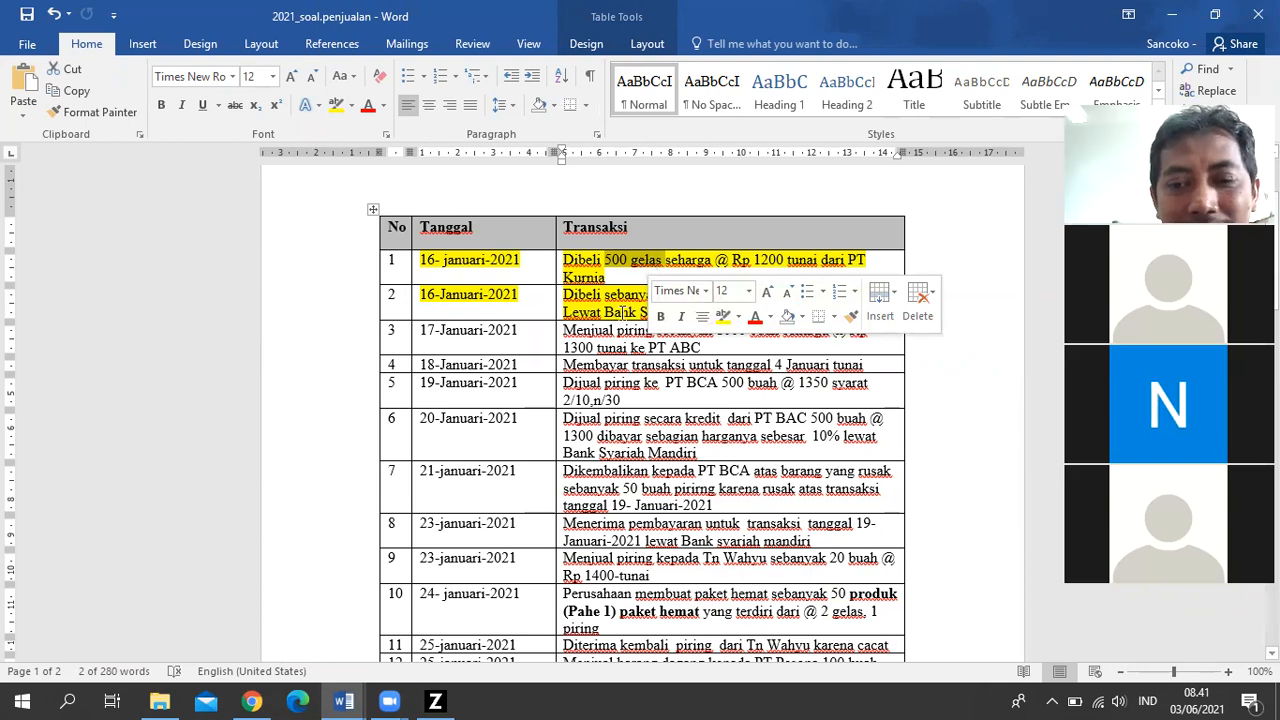
pyautogui.click(610, 342)
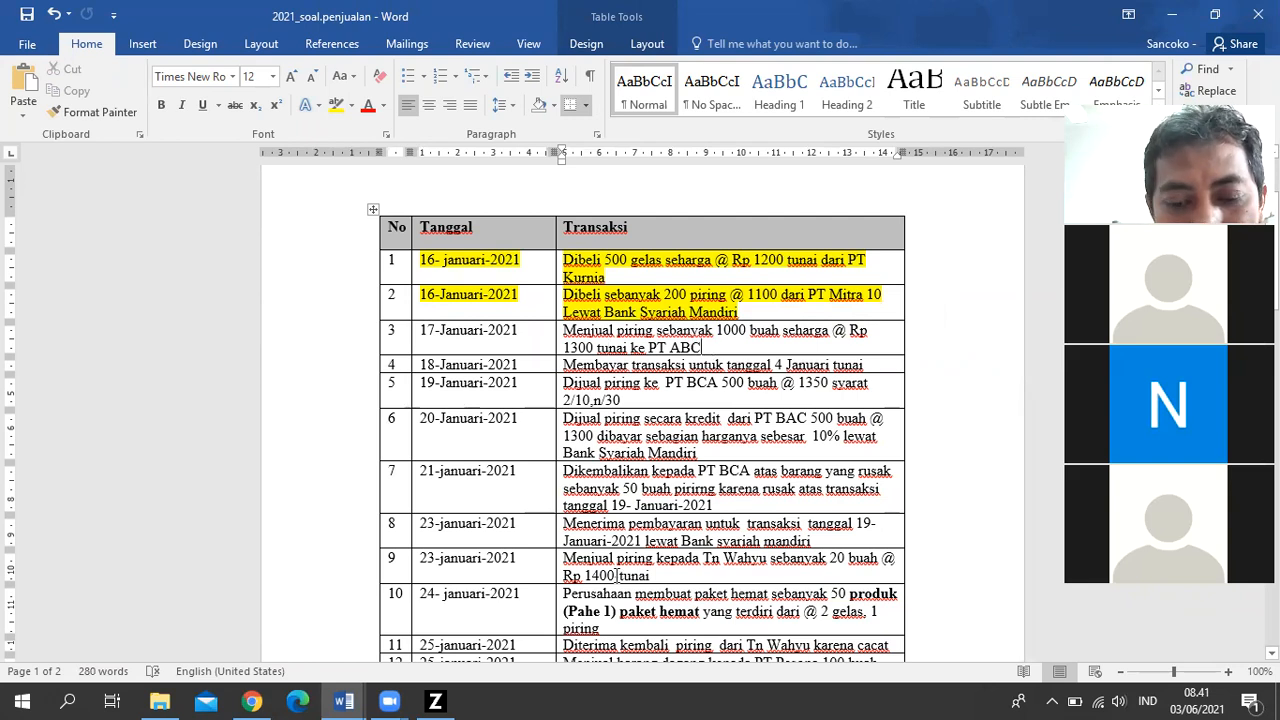
pyautogui.moveTo(437, 700)
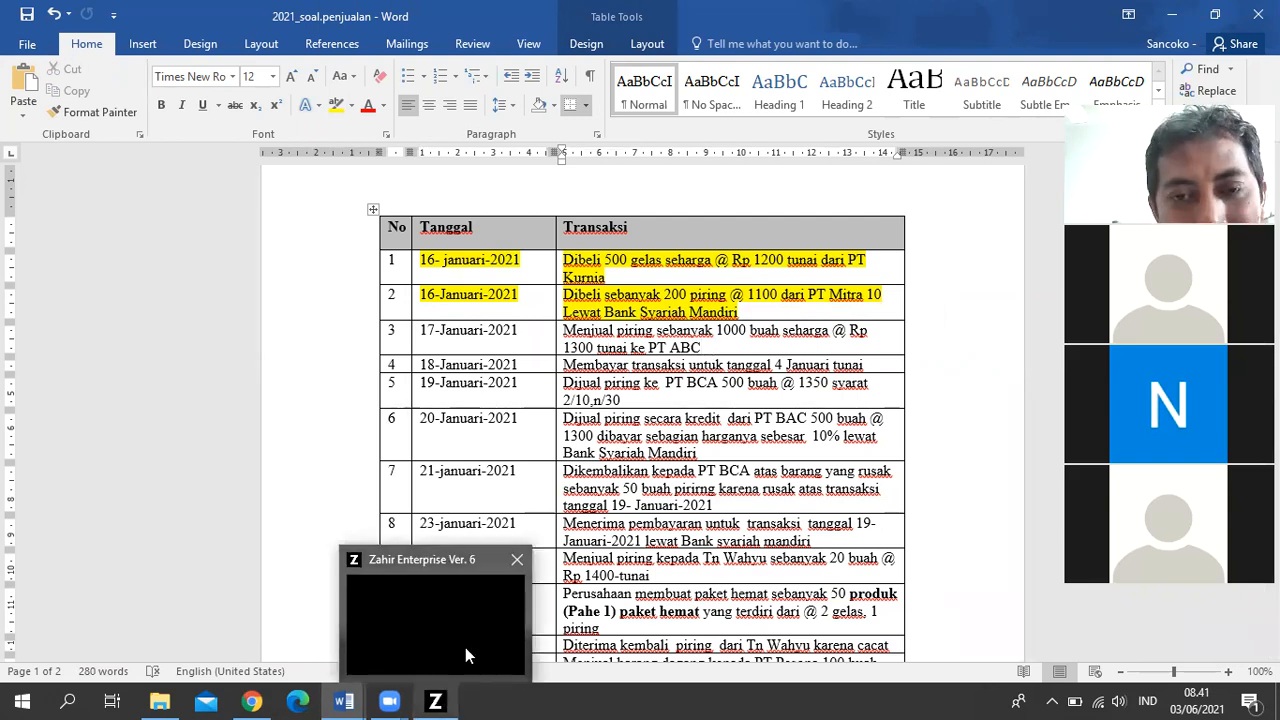
pyautogui.click(465, 647)
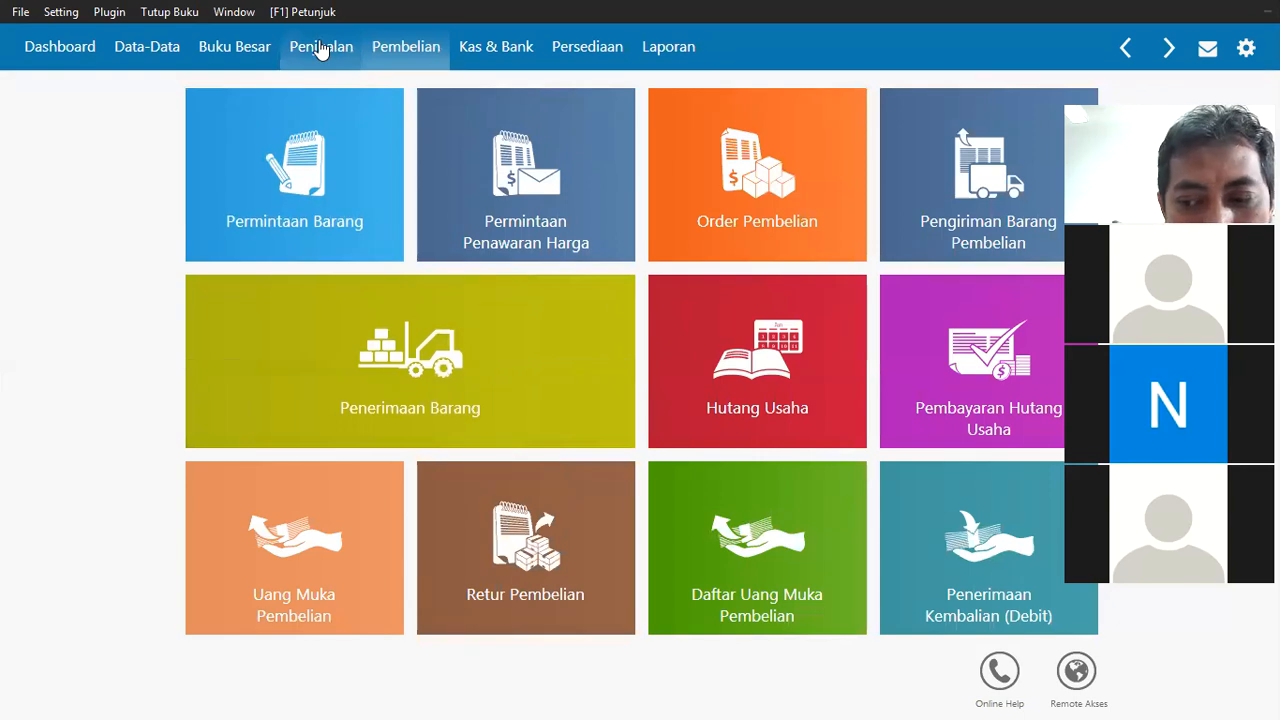
pyautogui.click(320, 47)
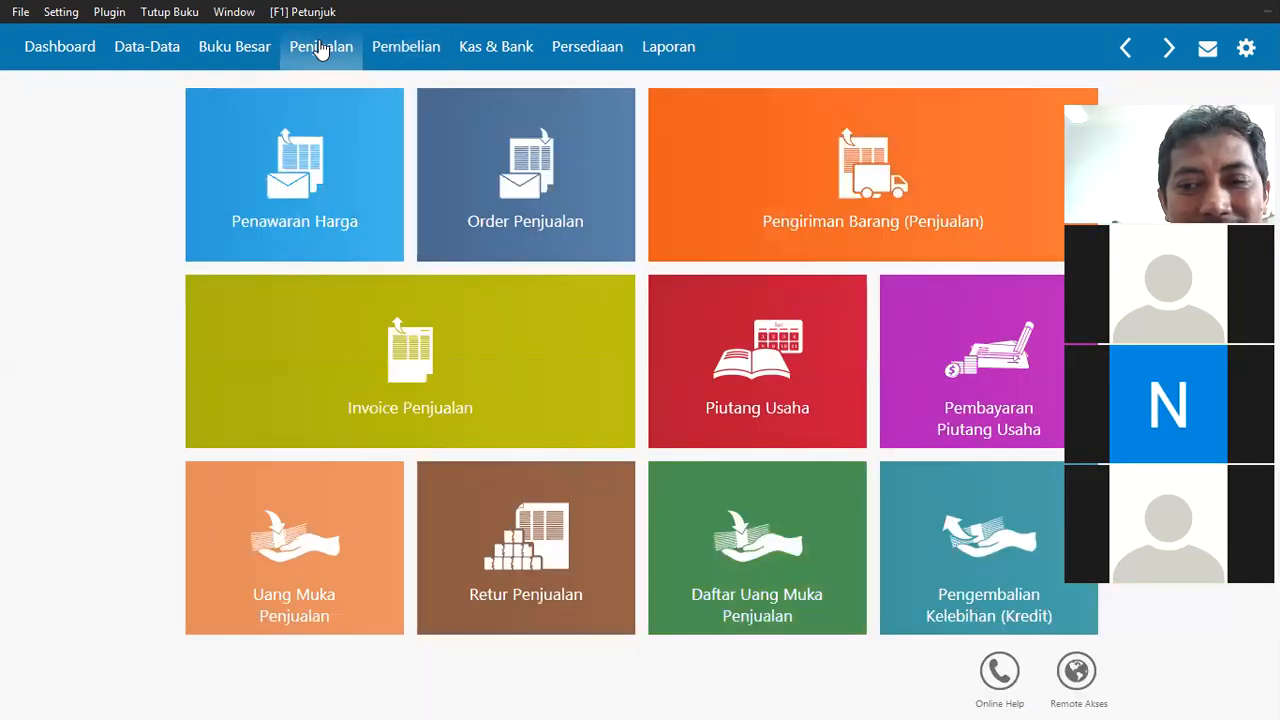
pyautogui.click(391, 49)
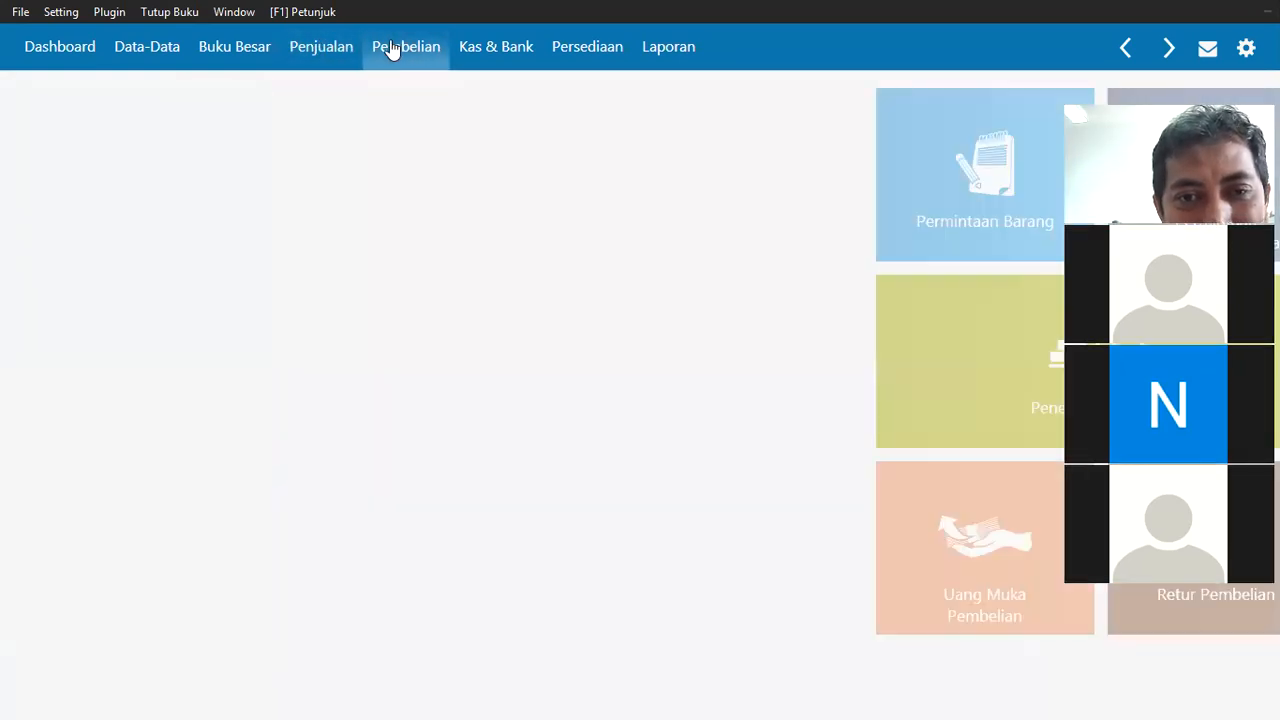
pyautogui.click(321, 50)
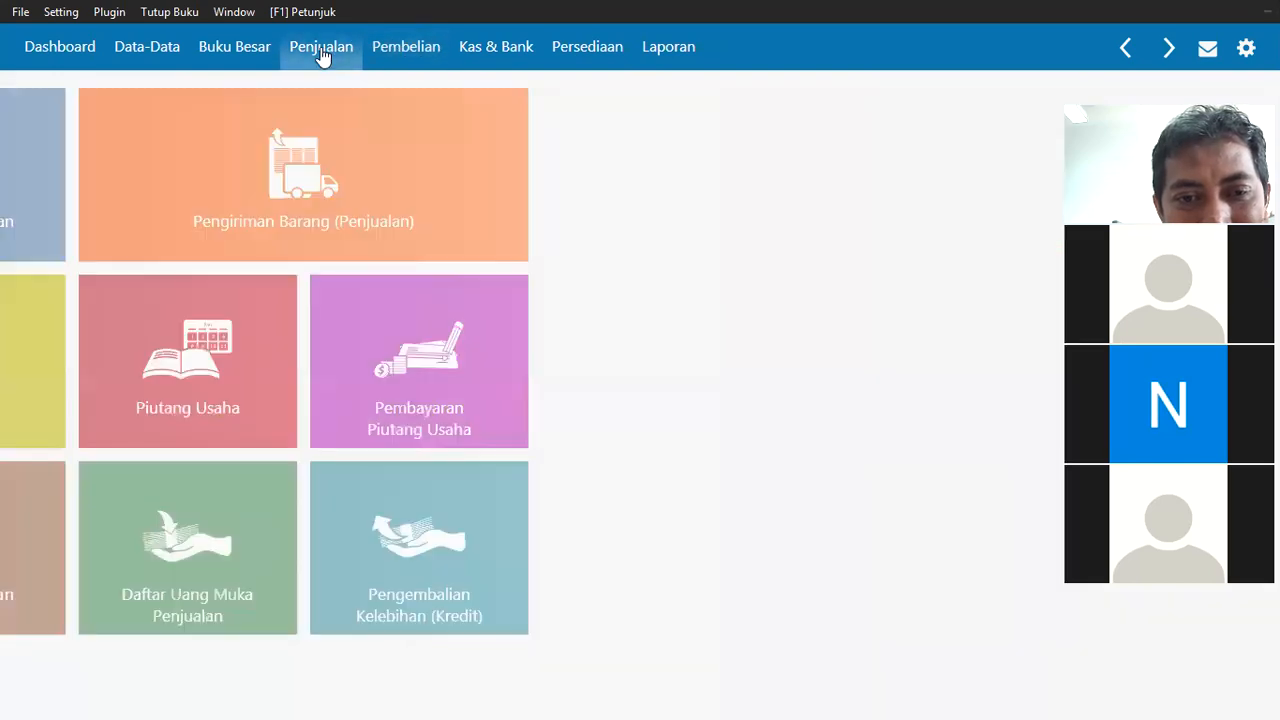
pyautogui.moveTo(305, 245)
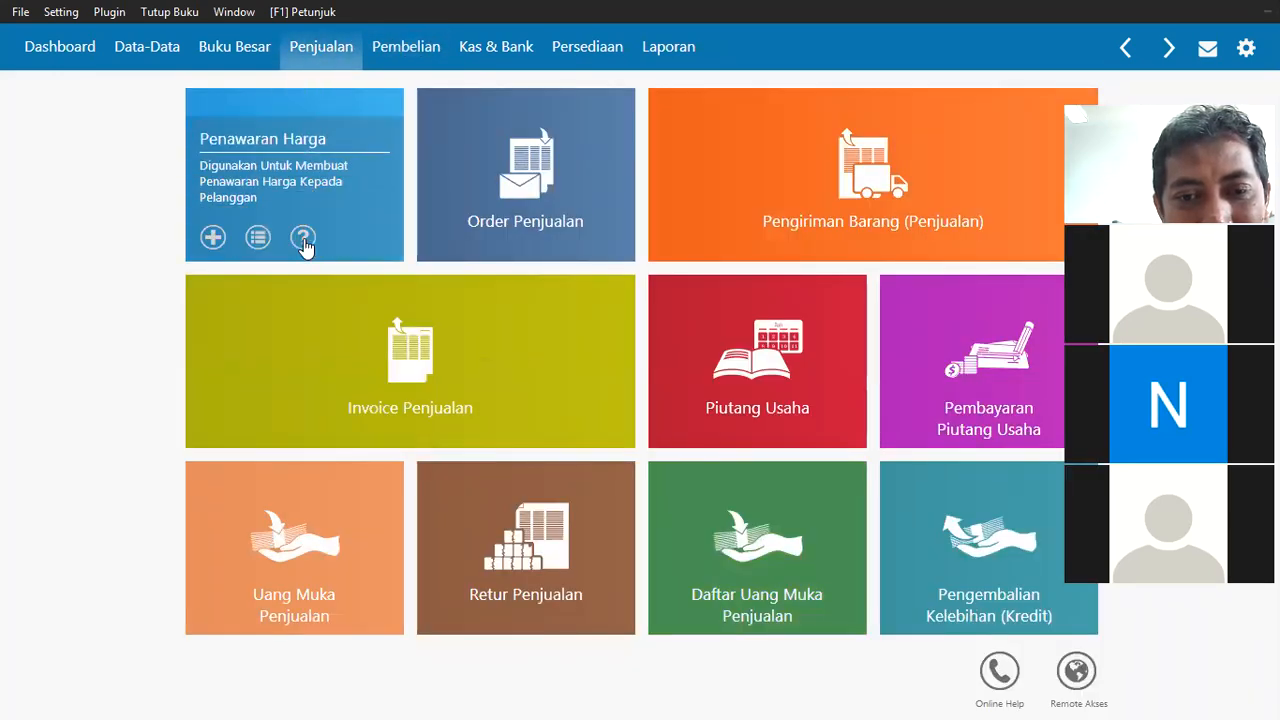
pyautogui.click(406, 50)
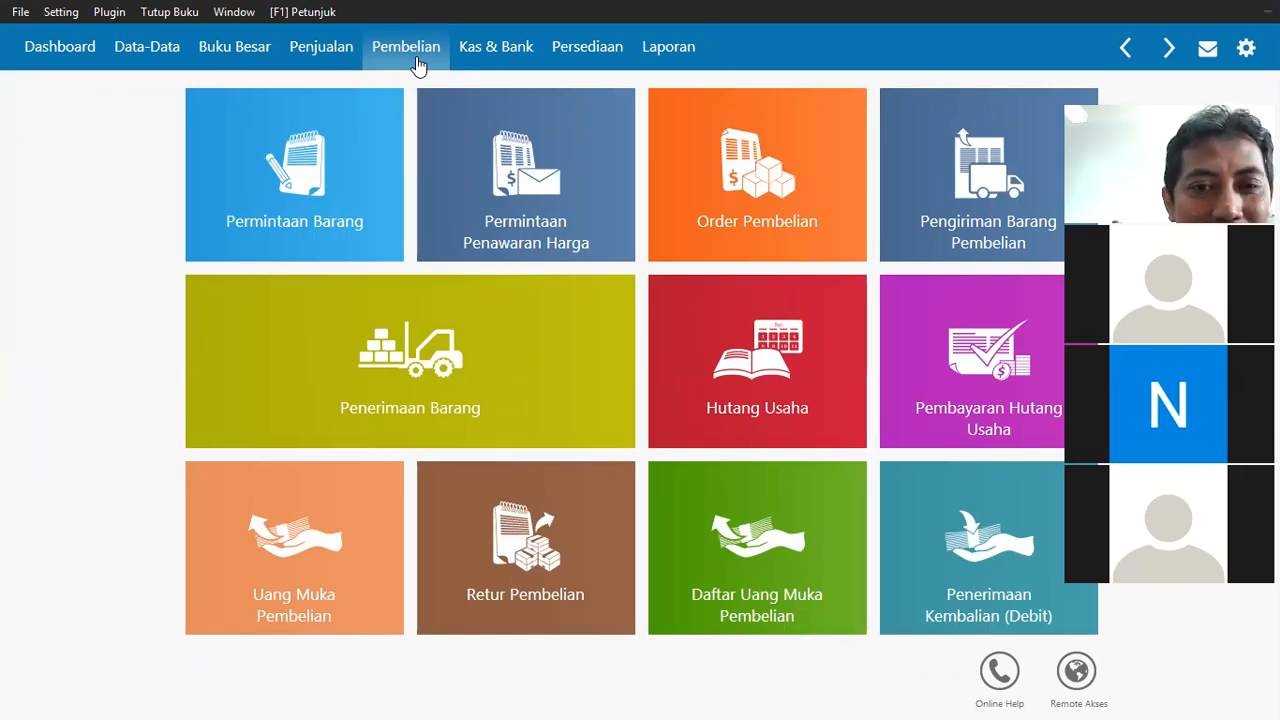
# Open a blank sales invoice in the Penjualan module.
pyautogui.click(322, 48)
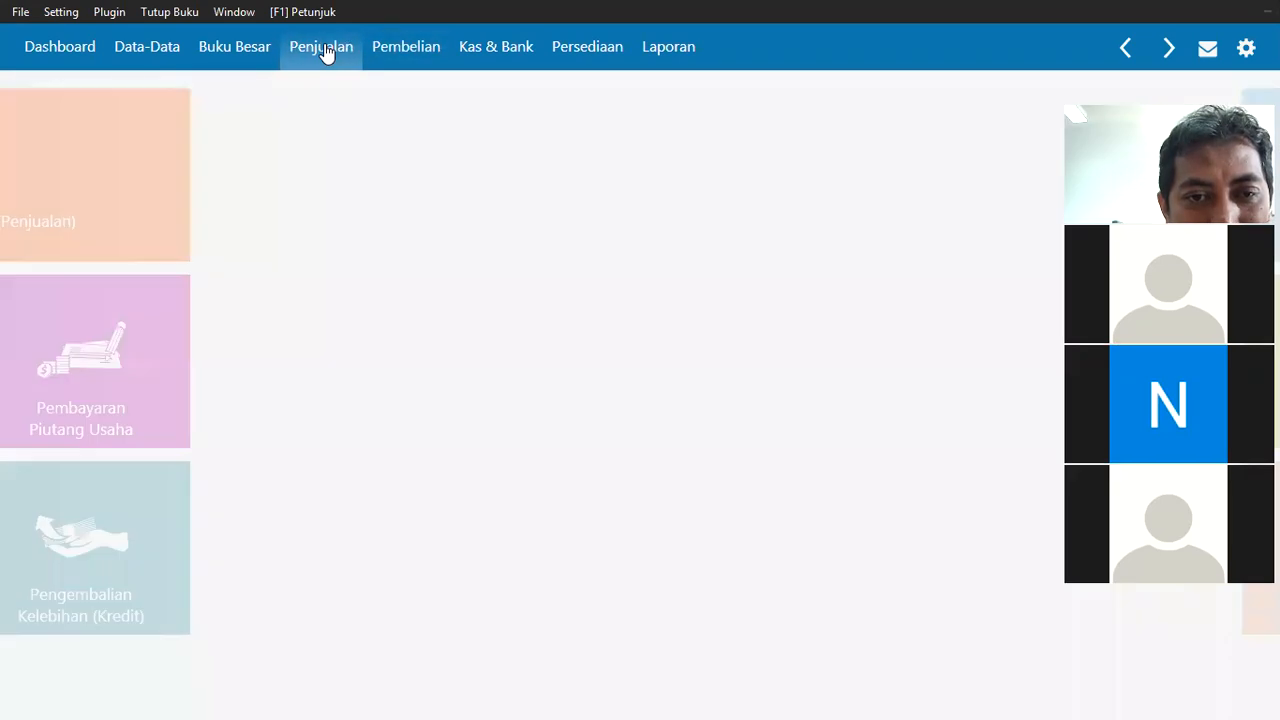
pyautogui.moveTo(277, 420)
pyautogui.click(214, 423)
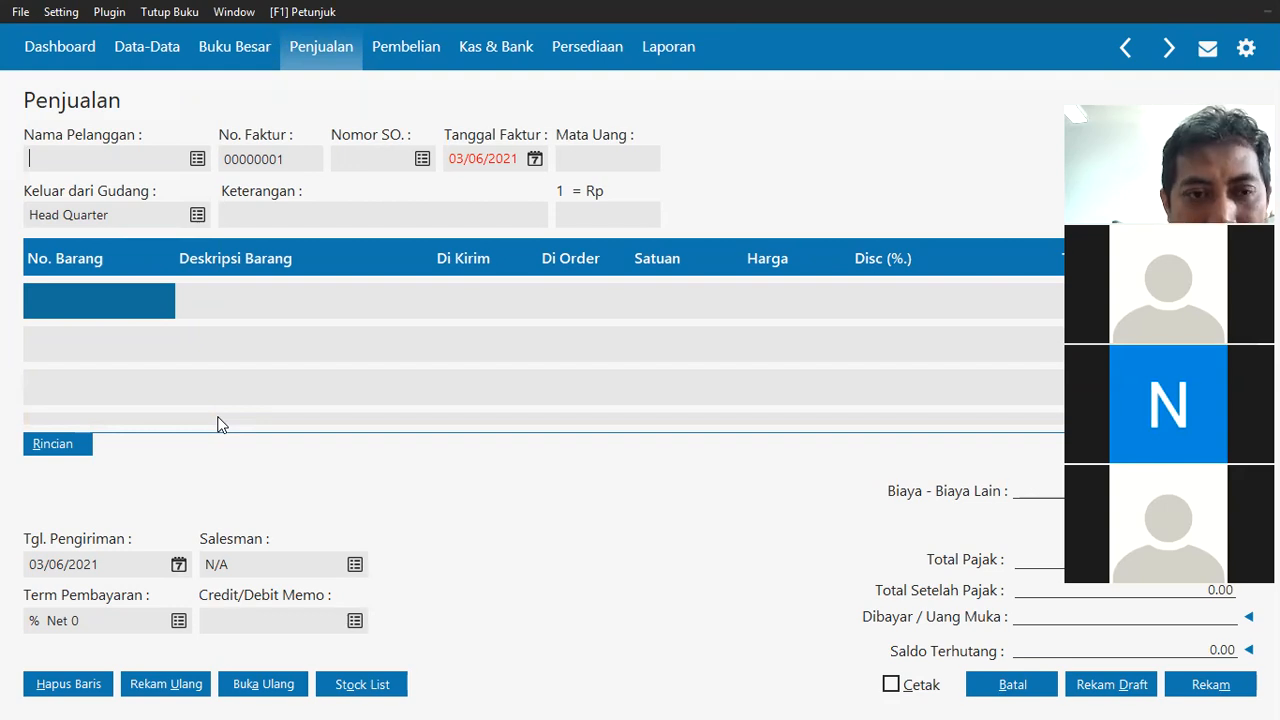
# Create customer PT ABC with ID C-001 and choose it as the invoice's Nama Pelanggan.
pyautogui.click(198, 159)
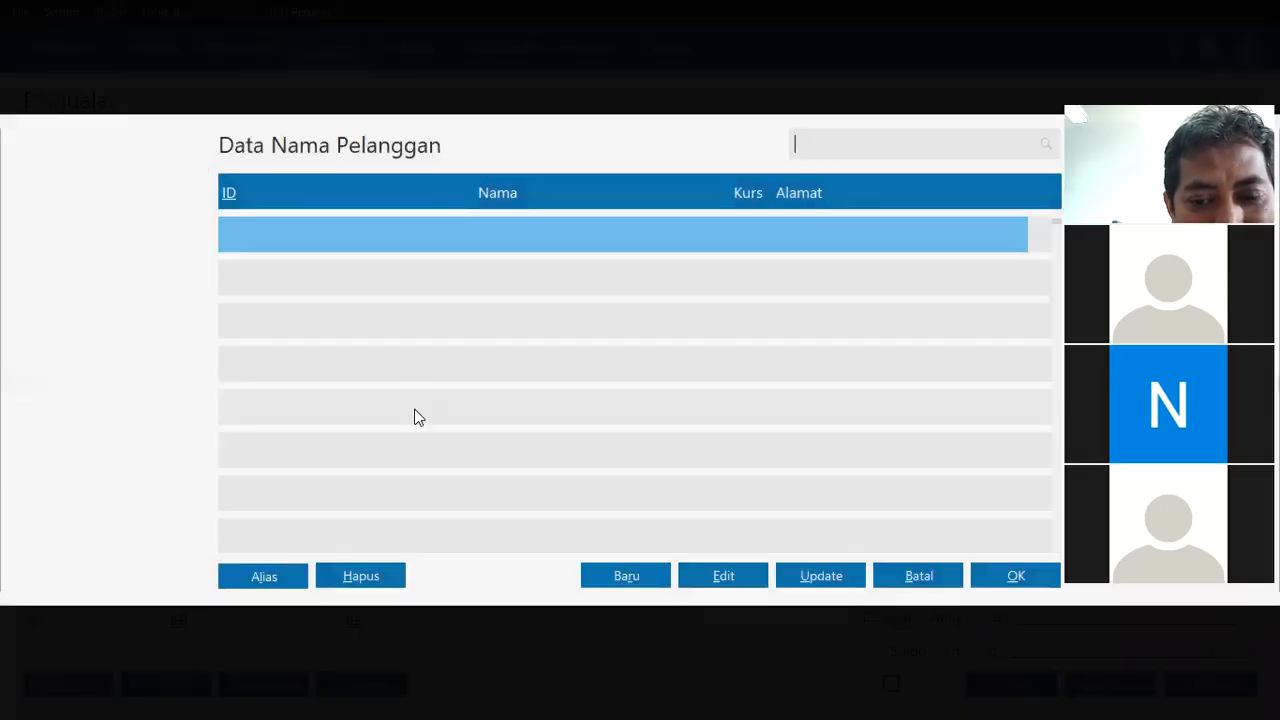
pyautogui.click(628, 568)
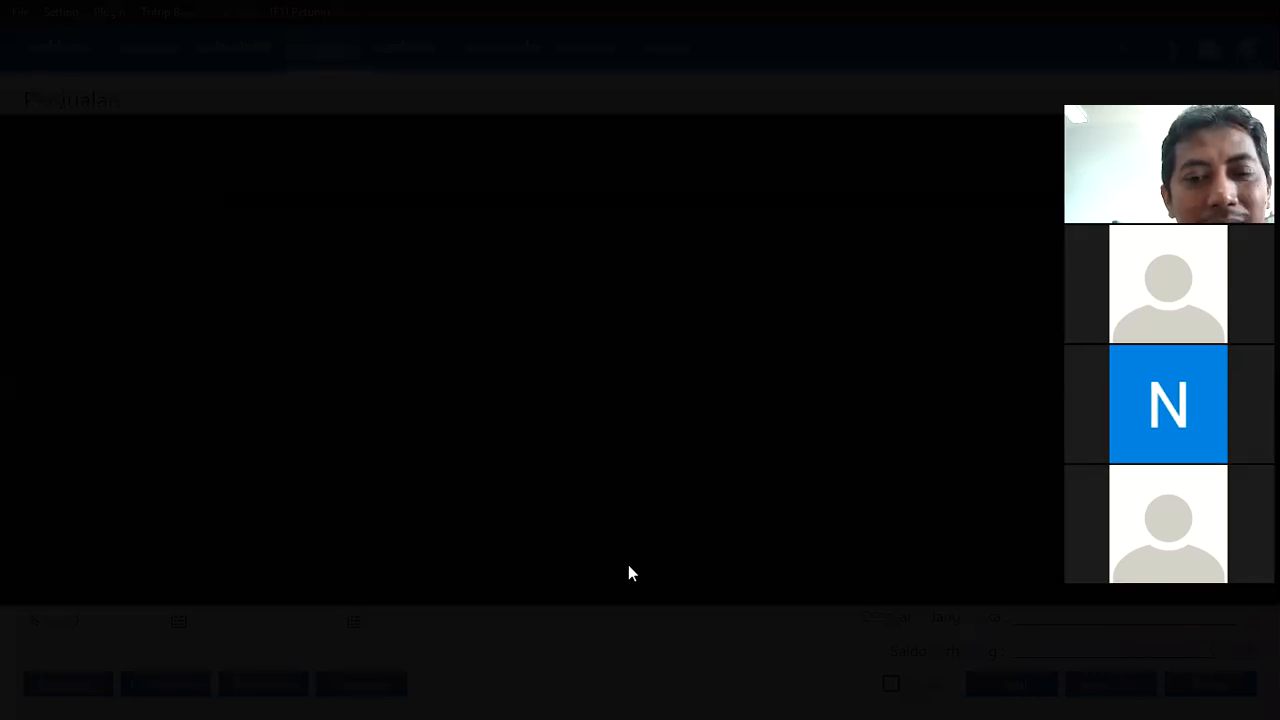
pyautogui.write('C-001')
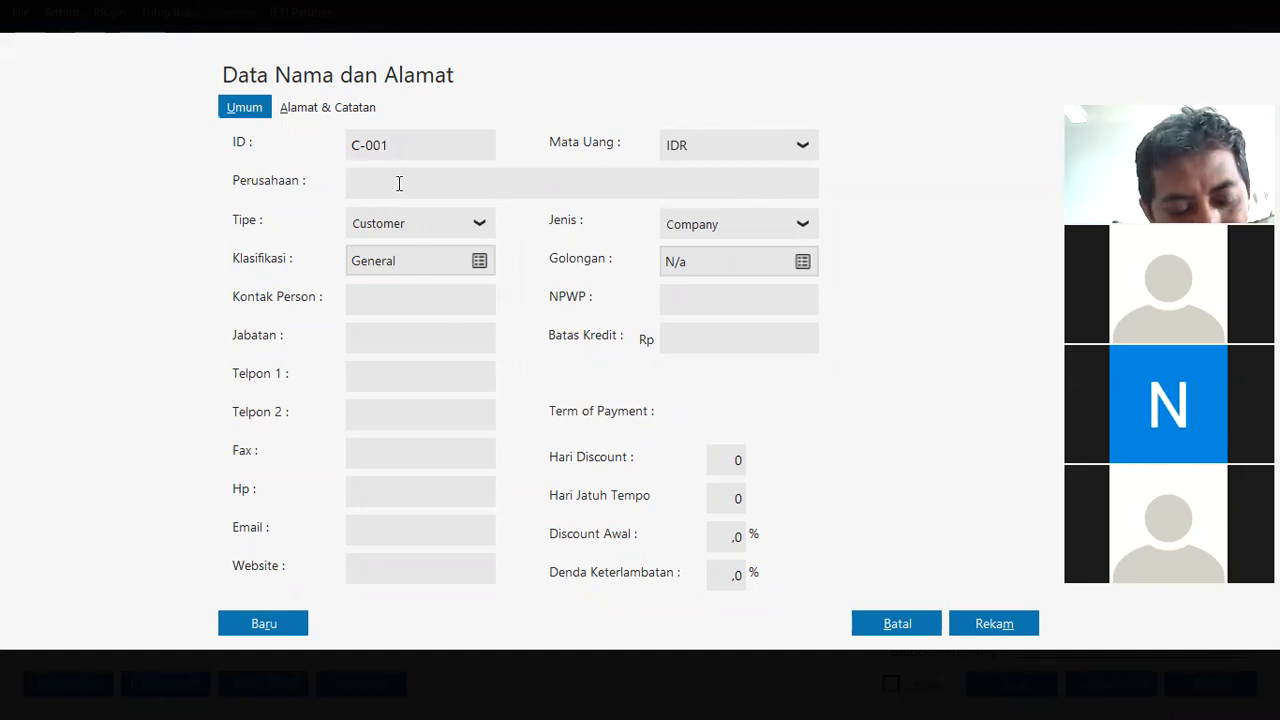
pyautogui.hotkey('alt', 'Tab')
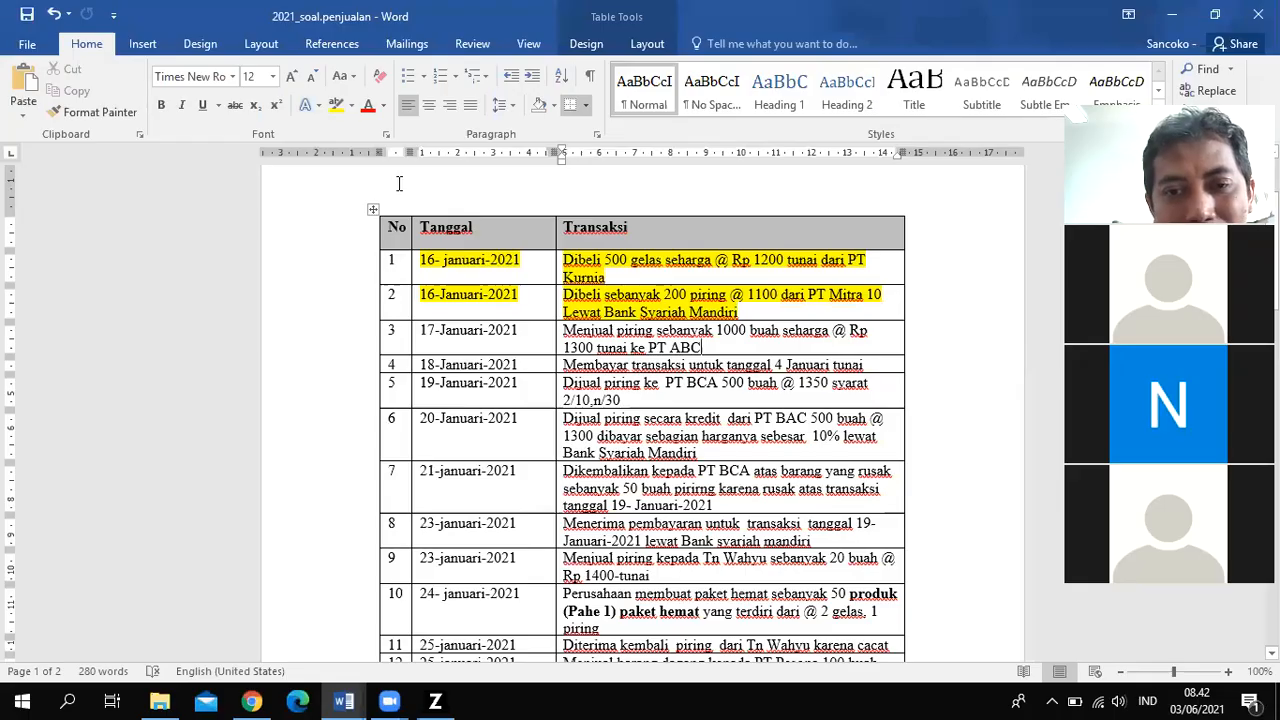
pyautogui.hotkey('alt', 'Tab')
pyautogui.write('PT ')
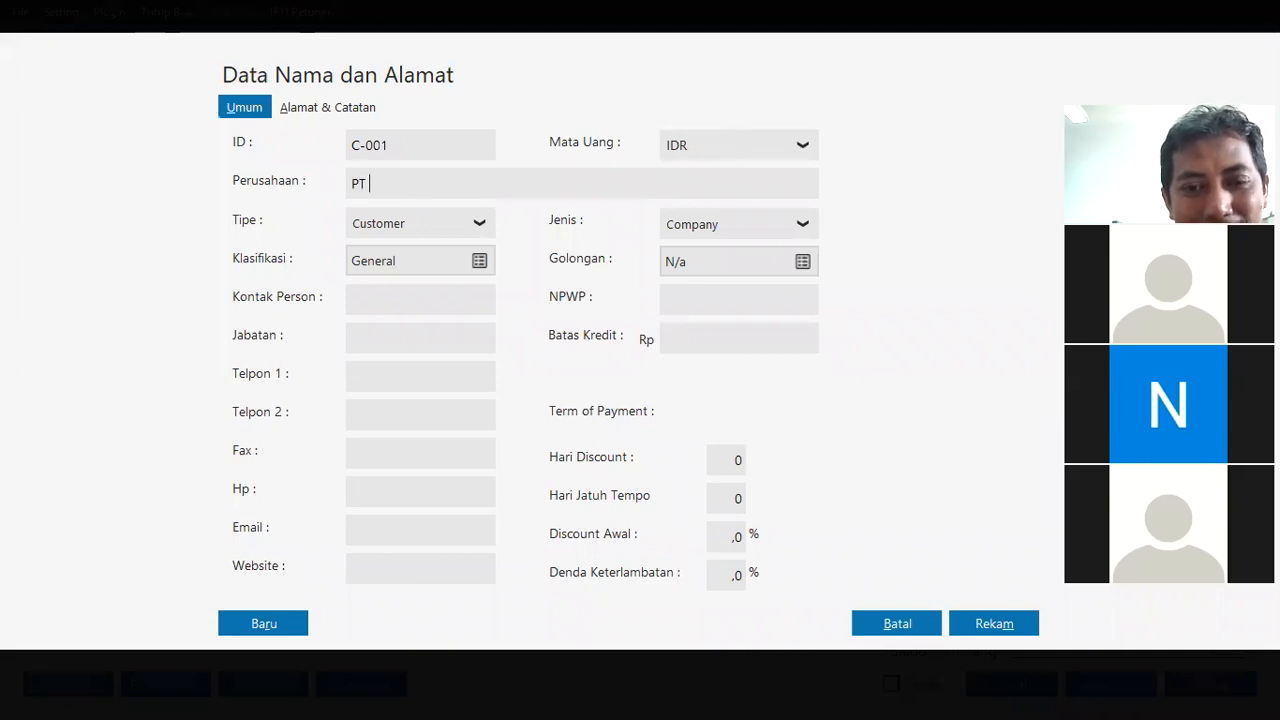
pyautogui.write('ABC')
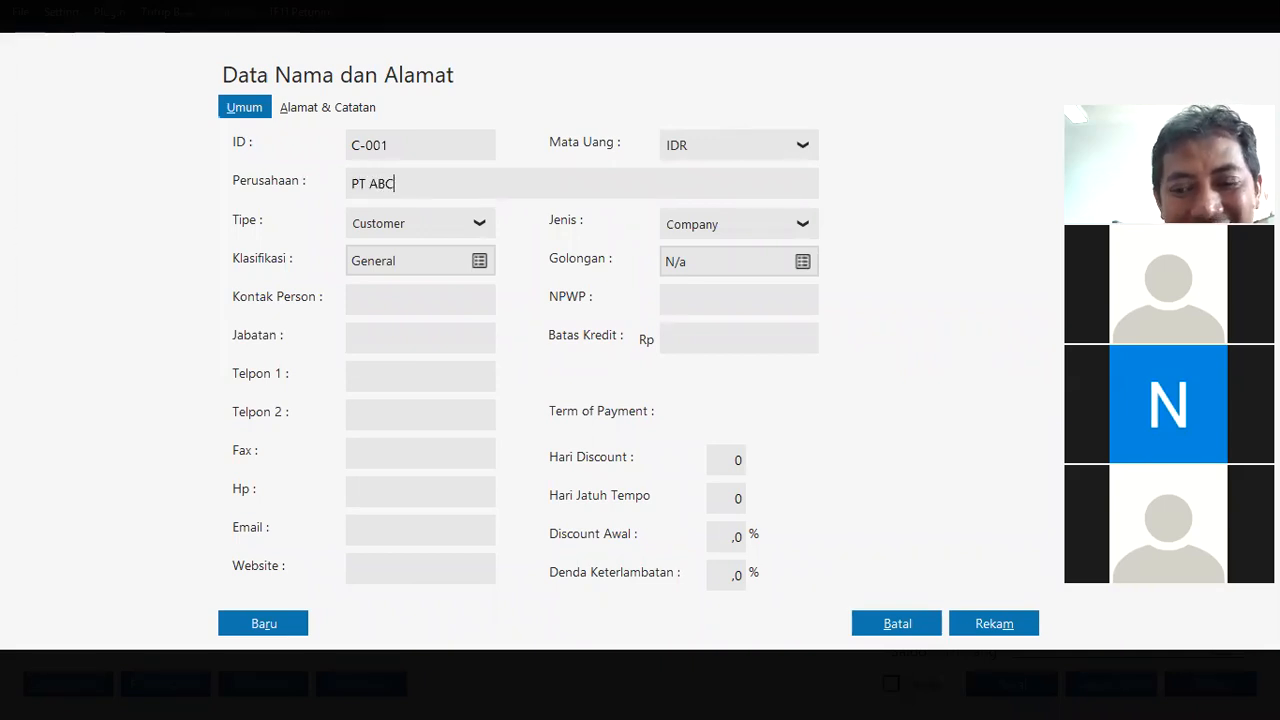
pyautogui.click(975, 618)
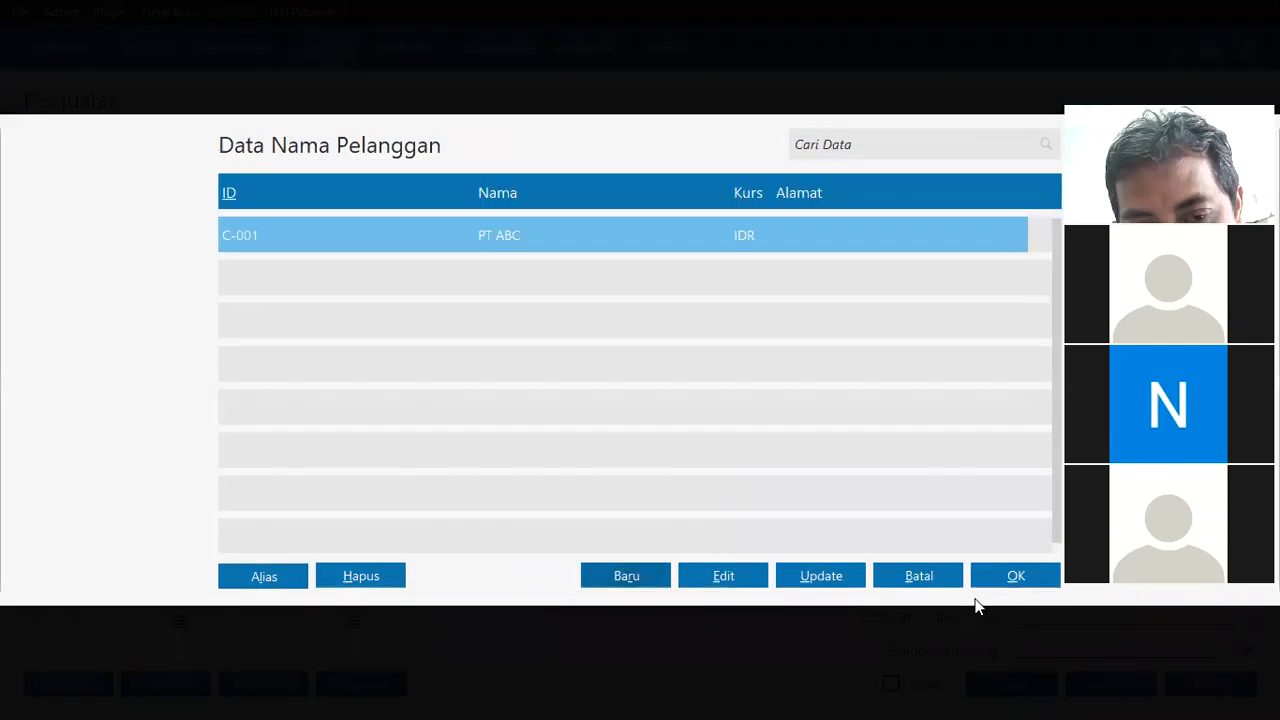
pyautogui.click(1016, 570)
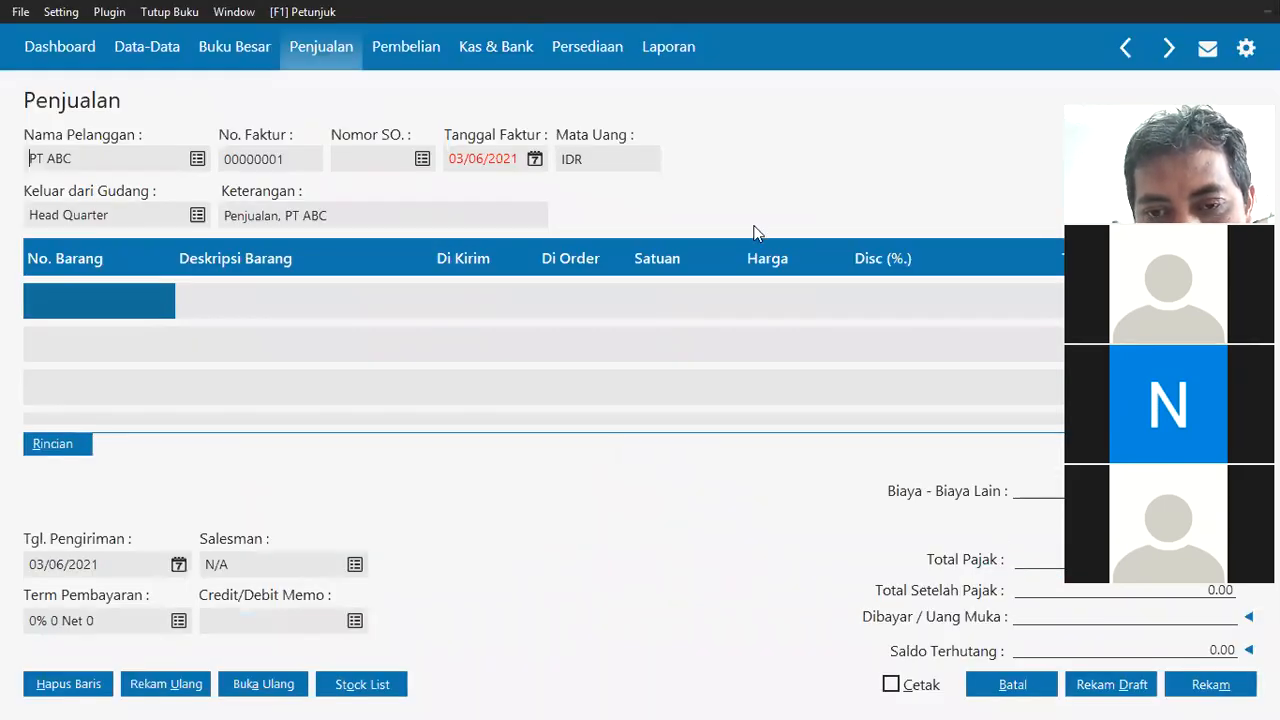
# Check transaction 3 in the Word exercise, set Tanggal Faktur to 17/01/2021, and mark the sale as Tunai.
pyautogui.hotkey('alt', 'Tab')
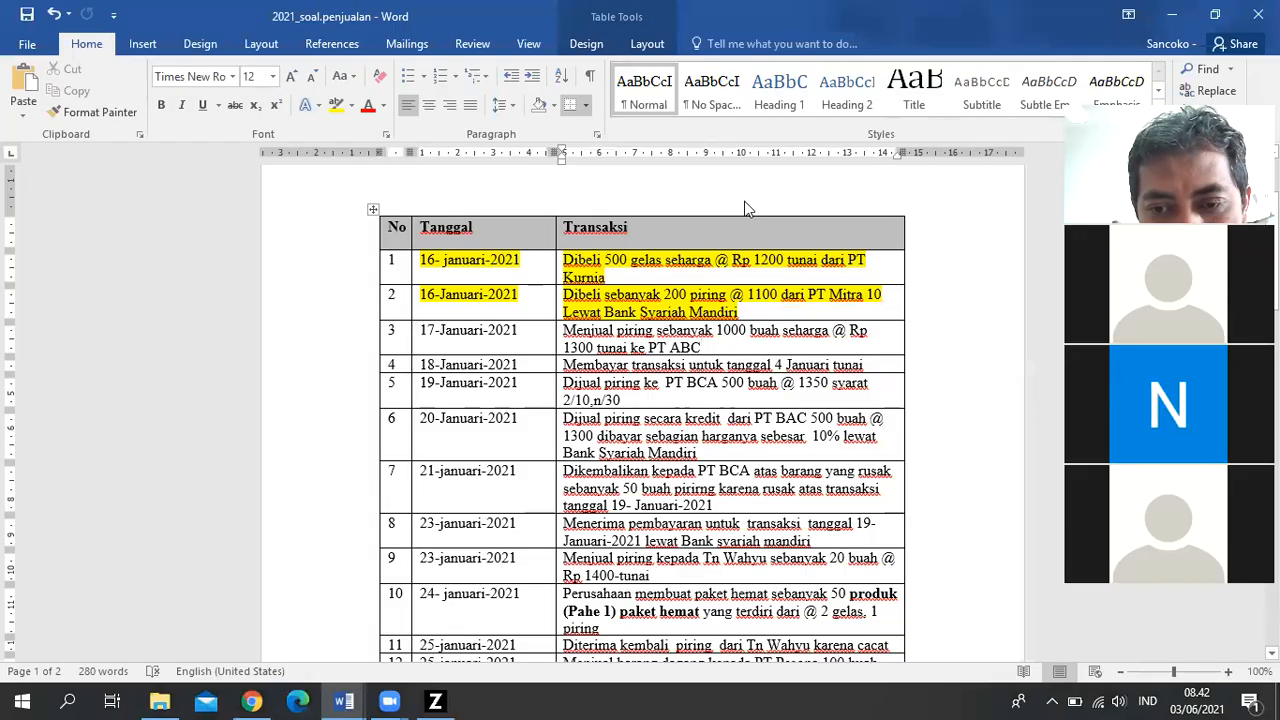
pyautogui.hotkey('alt', 'Tab')
pyautogui.click(462, 158)
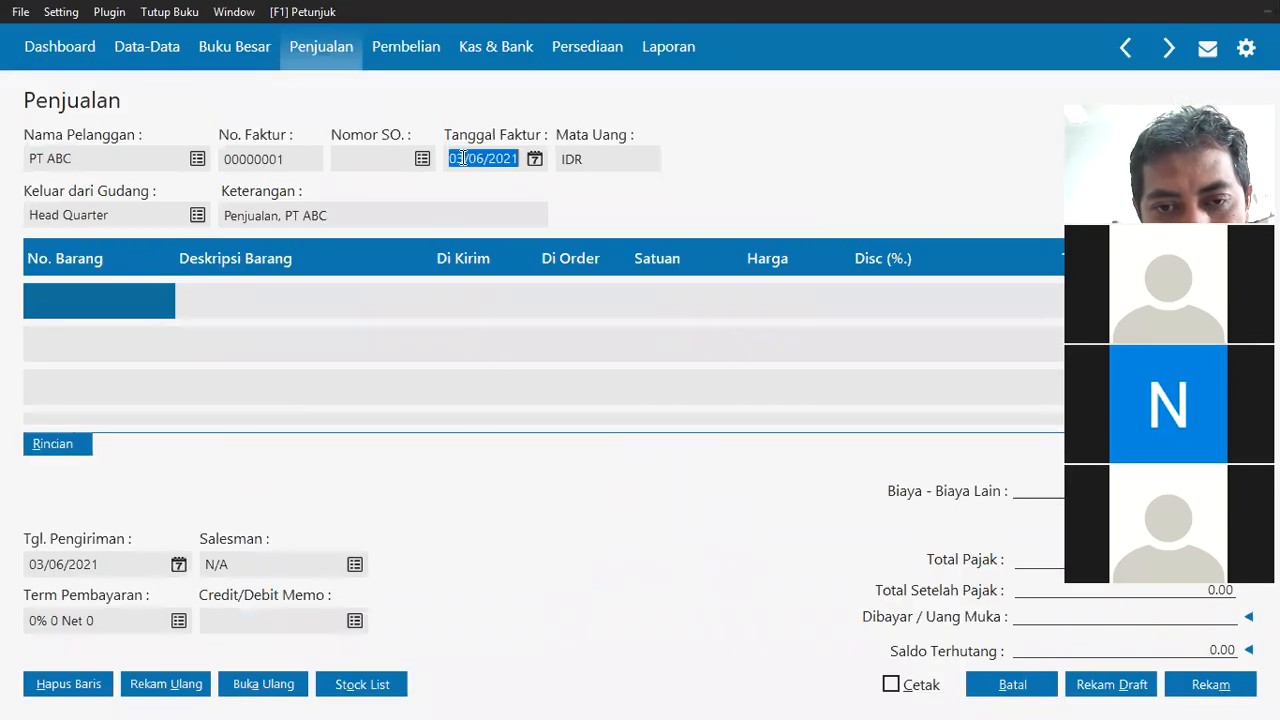
pyautogui.write('17/01/2')
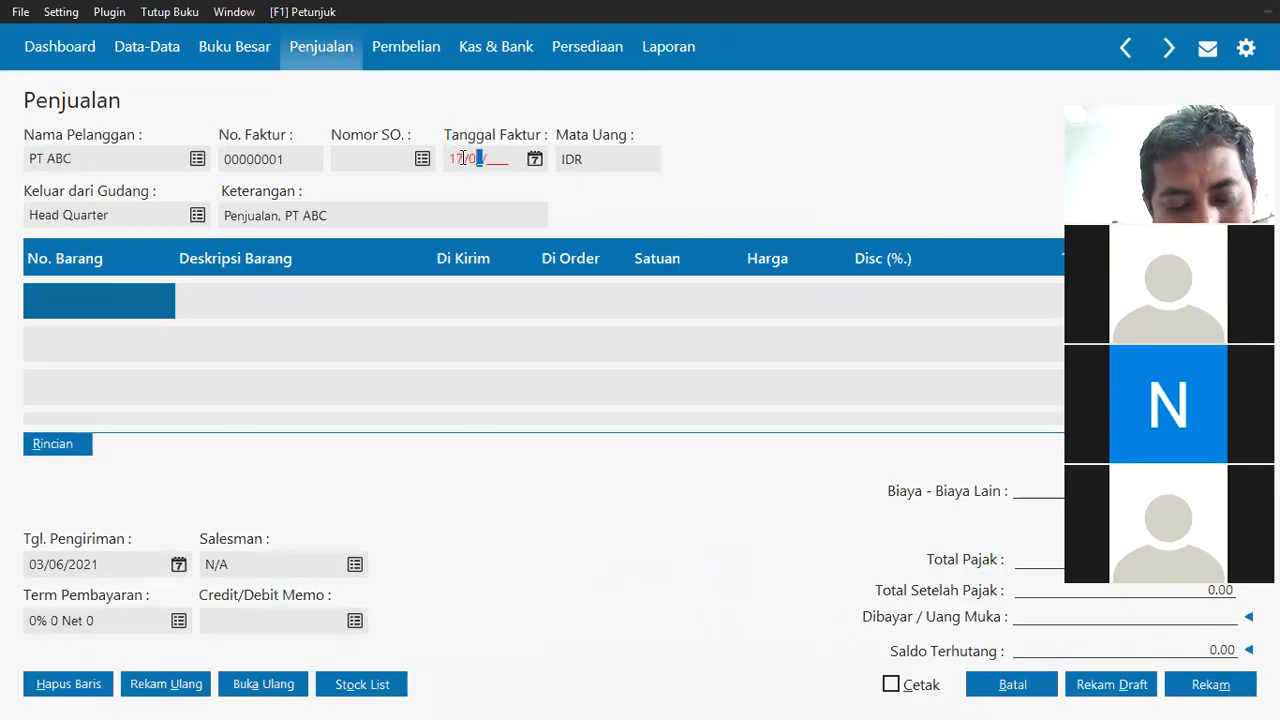
pyautogui.write('021')
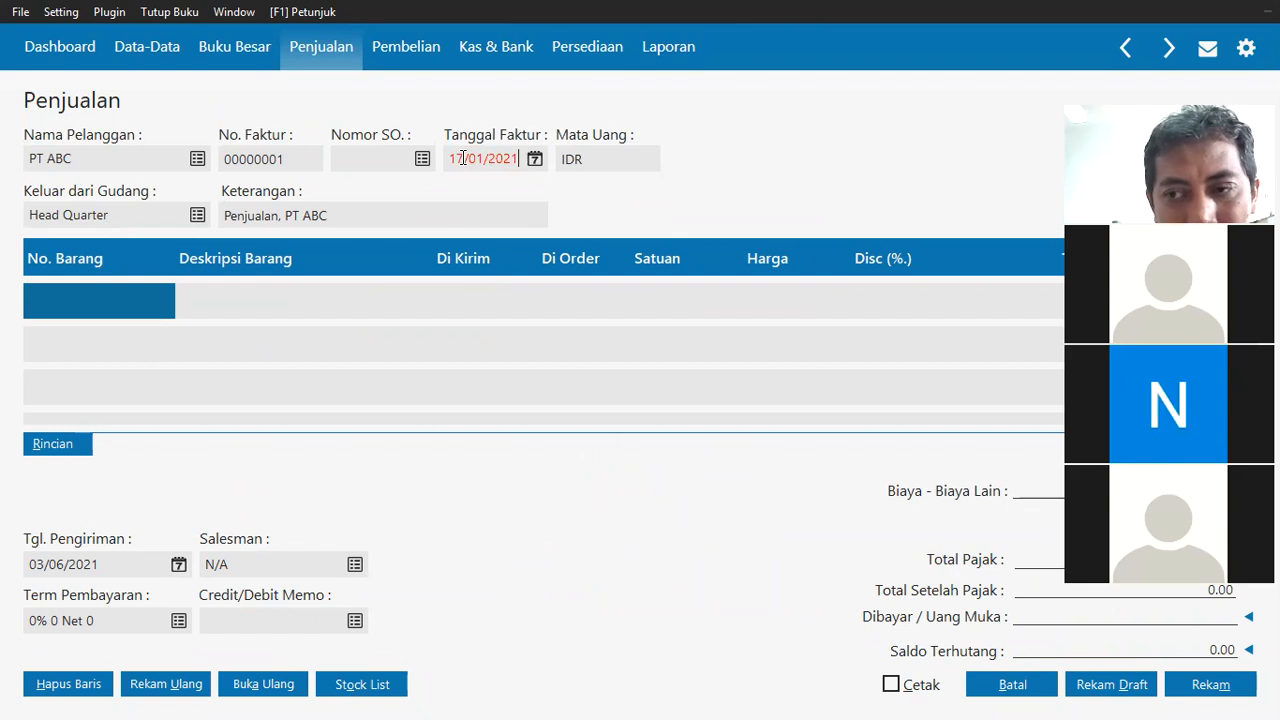
pyautogui.hotkey('alt', 'Tab')
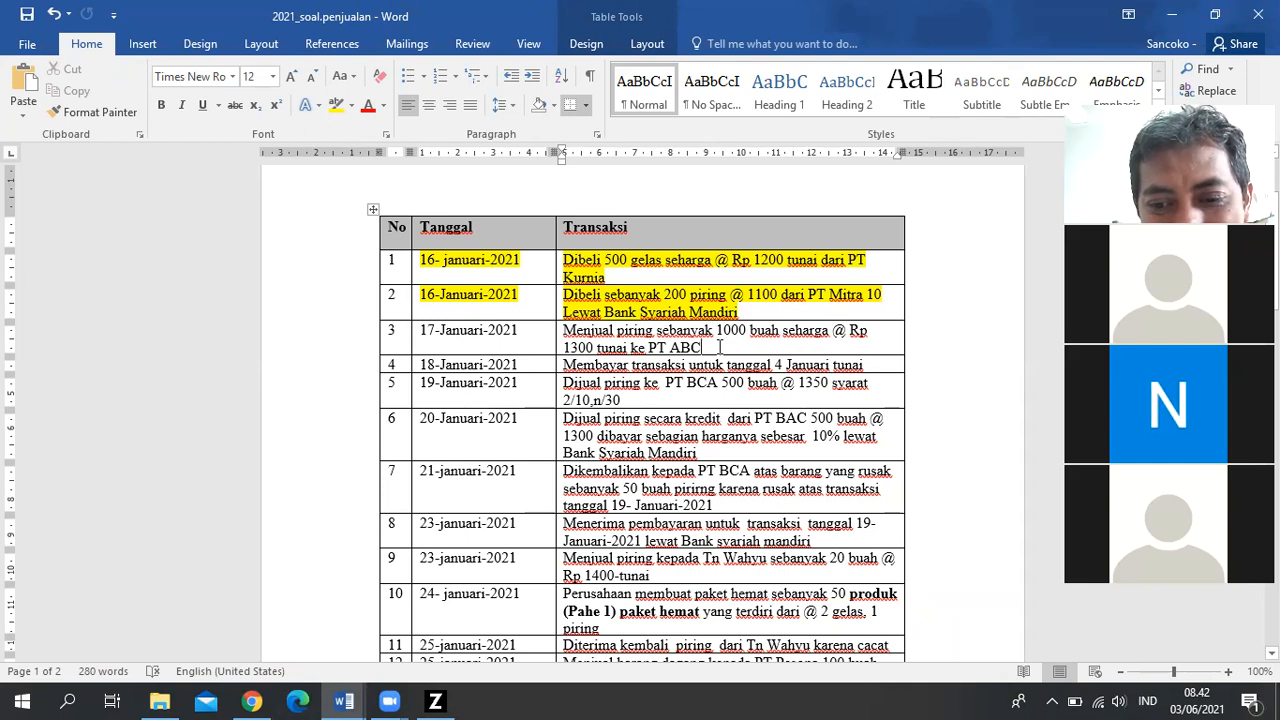
pyautogui.hotkey('alt', 'Tab')
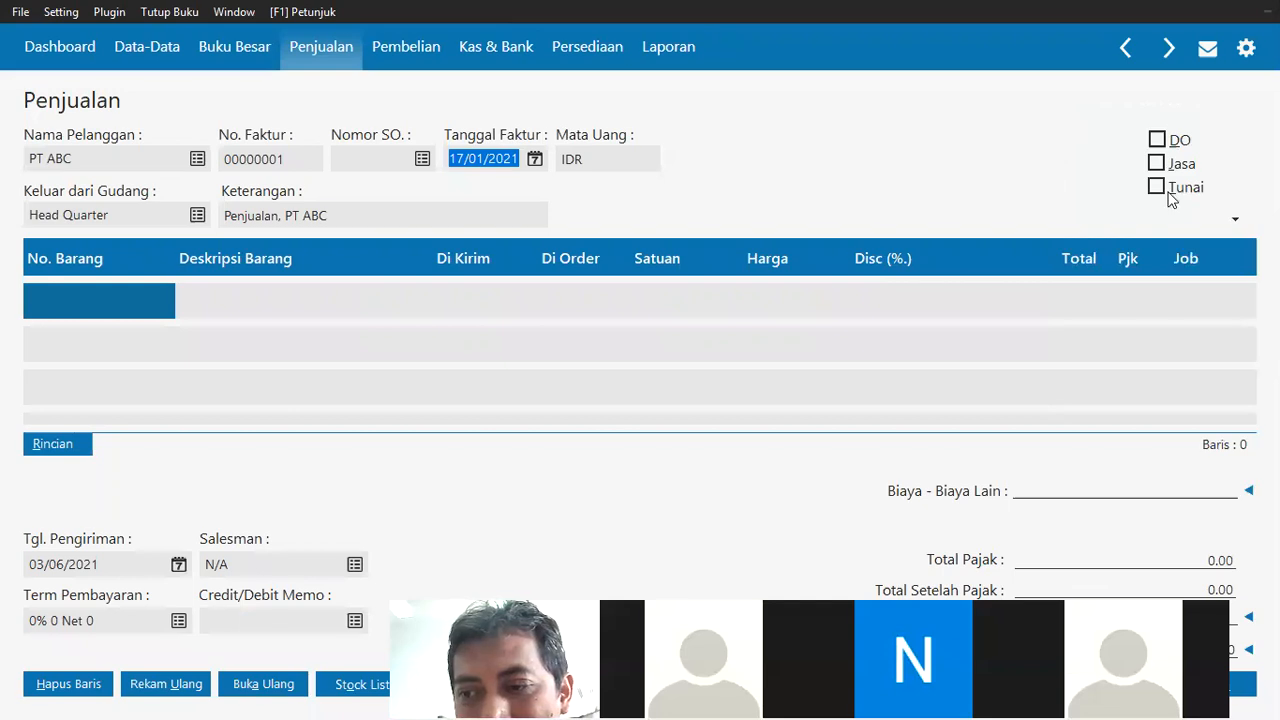
pyautogui.click(1160, 190)
# Add item B-001 Piring to the first line of the sales invoice.
pyautogui.click(132, 306)
pyautogui.doubleClick(130, 299)
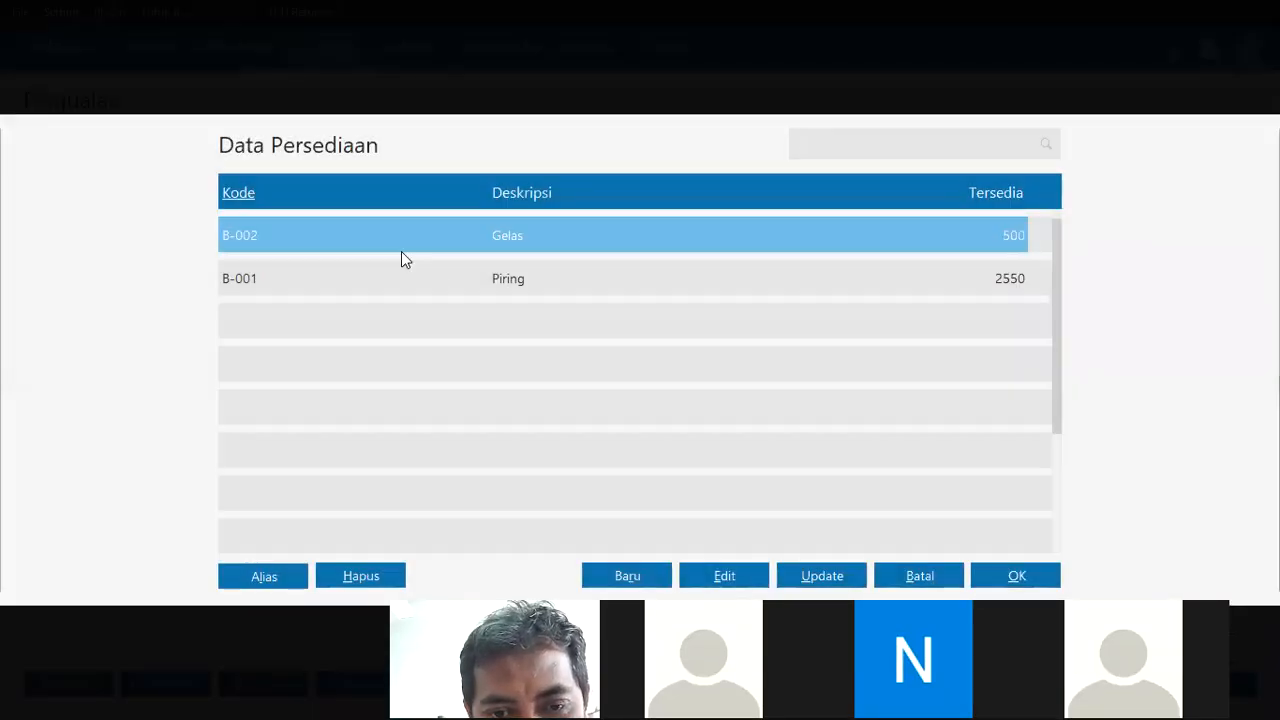
pyautogui.click(452, 284)
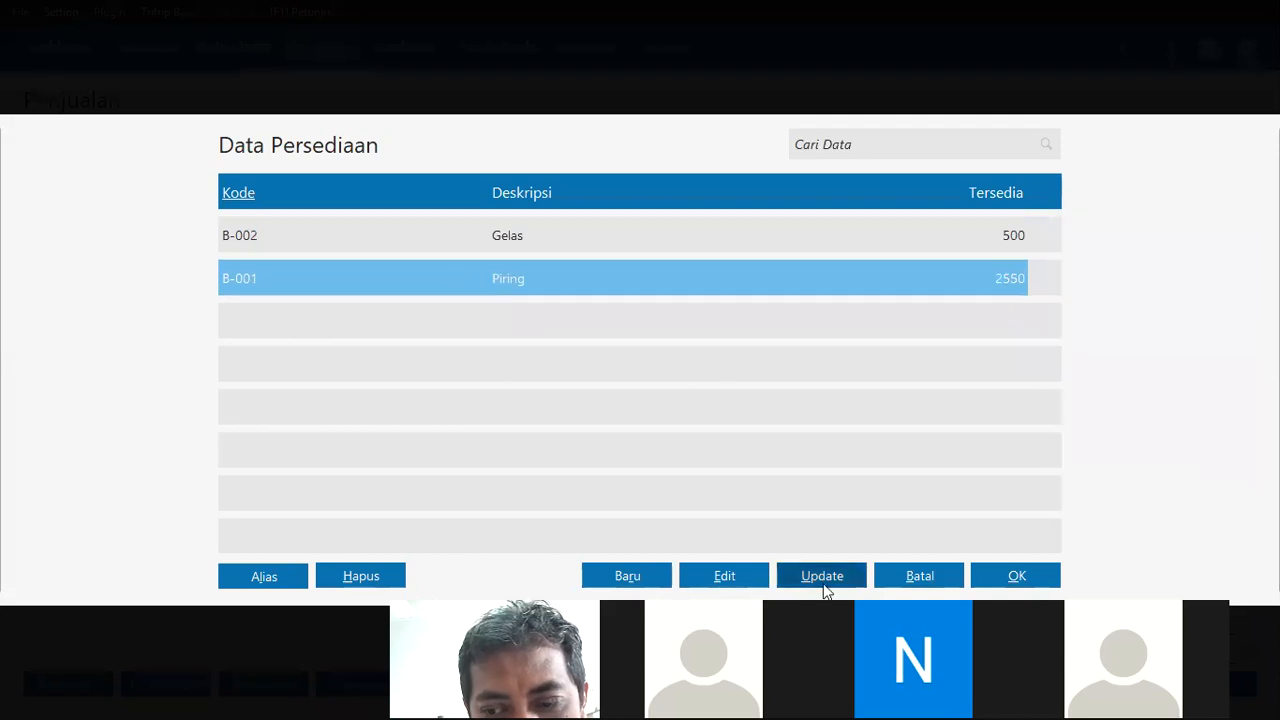
pyautogui.click(1015, 574)
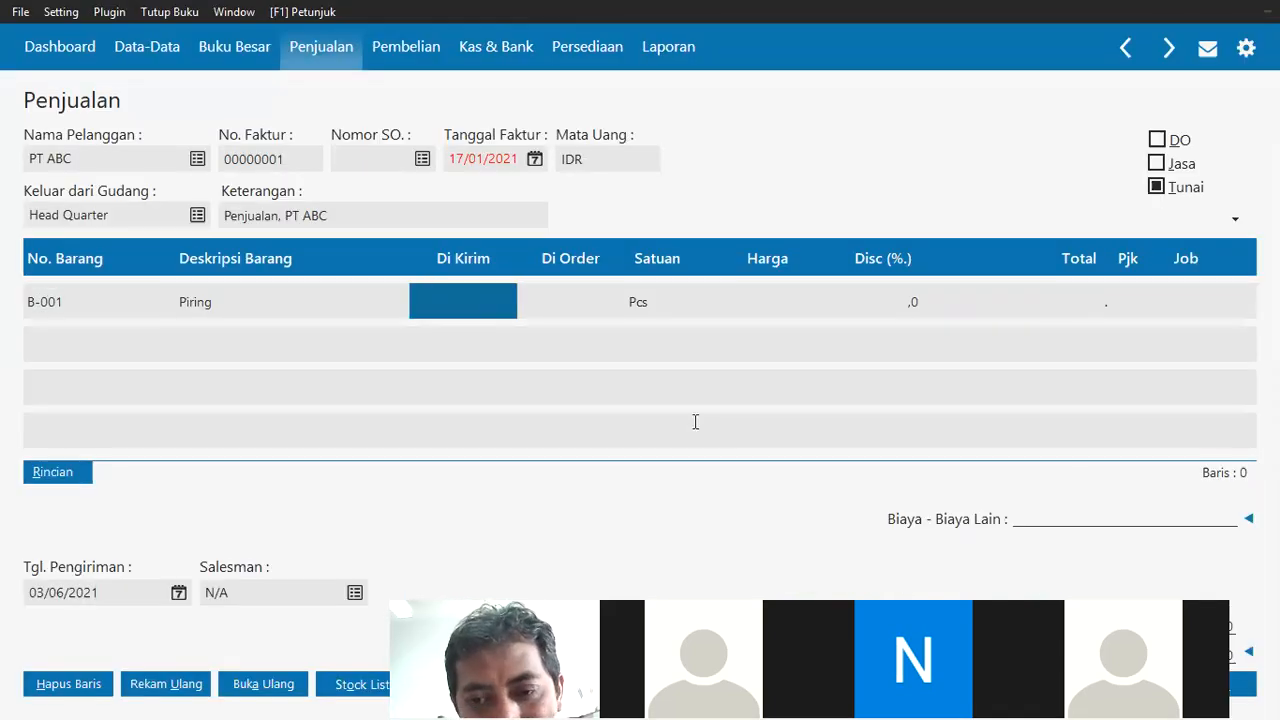
# Check the exercise in Word, and set the Piring line's Di Kirim quantity to 1000 and Harga to 1300.
pyautogui.hotkey('alt', 'Tab')
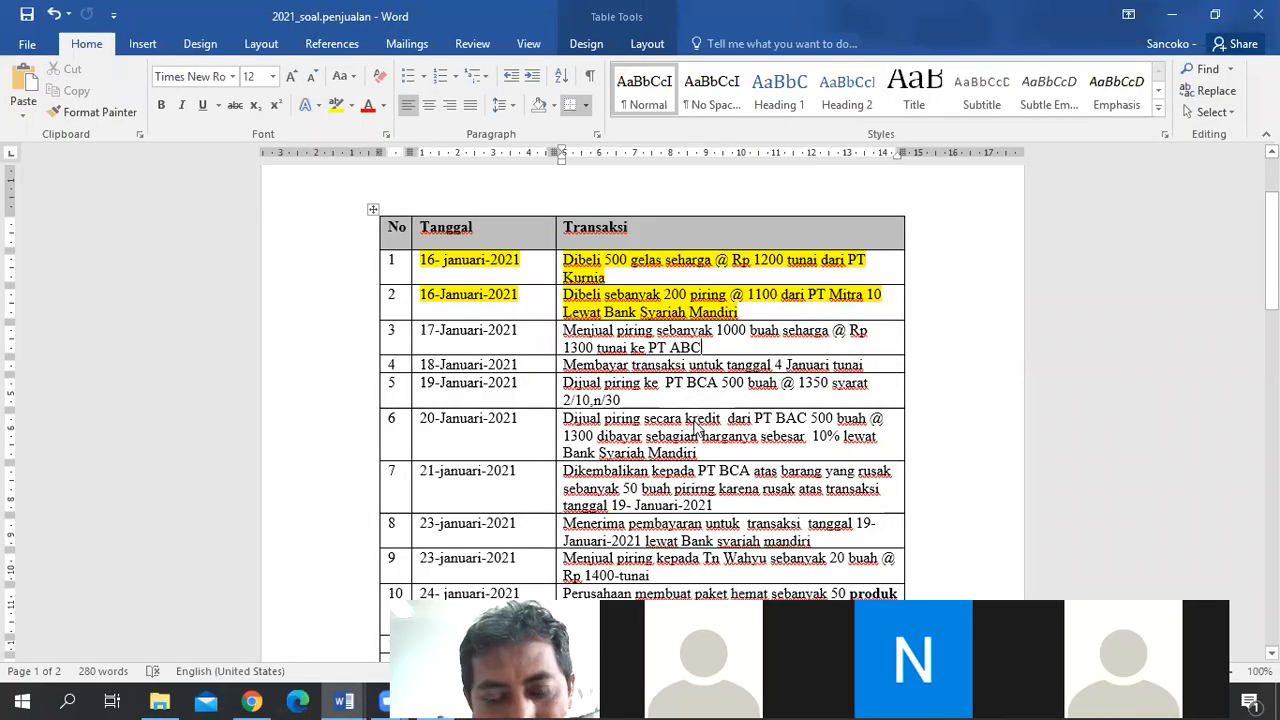
pyautogui.hotkey('alt', 'Tab')
pyautogui.write('1.00')
pyautogui.write('000')
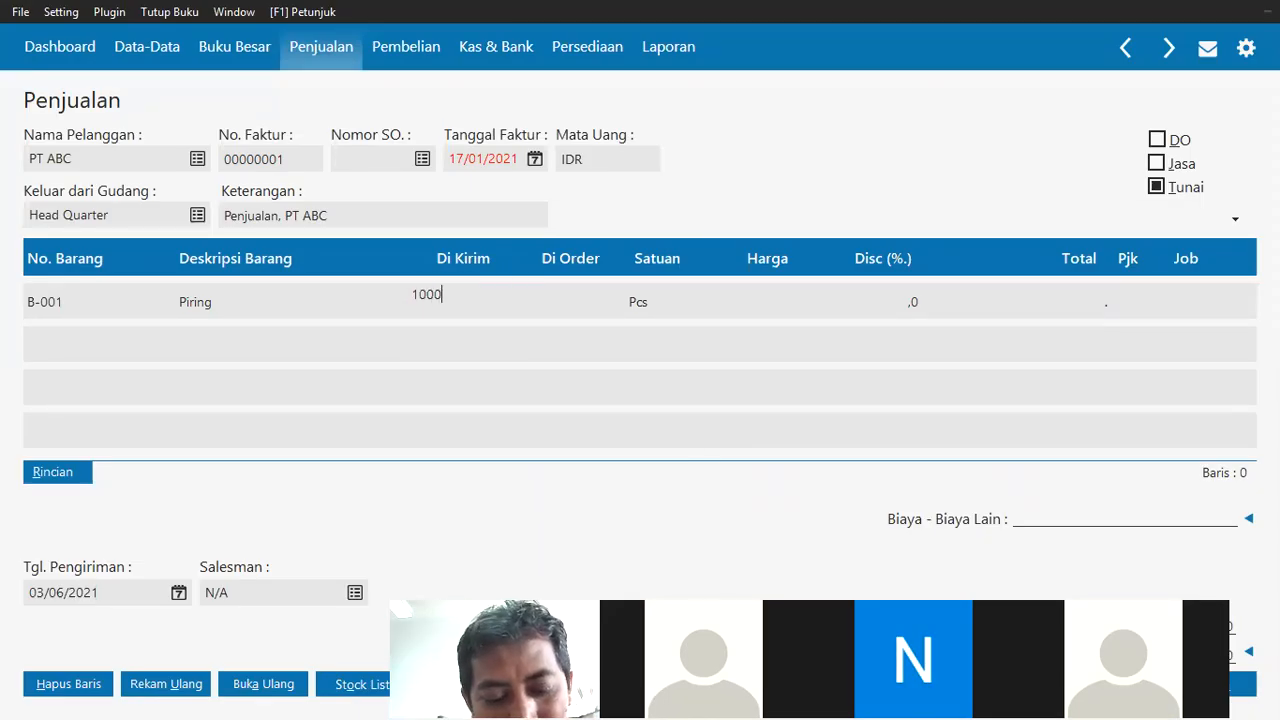
pyautogui.press('Return')
pyautogui.press('Return')
pyautogui.write('1300')
pyautogui.press('Return')
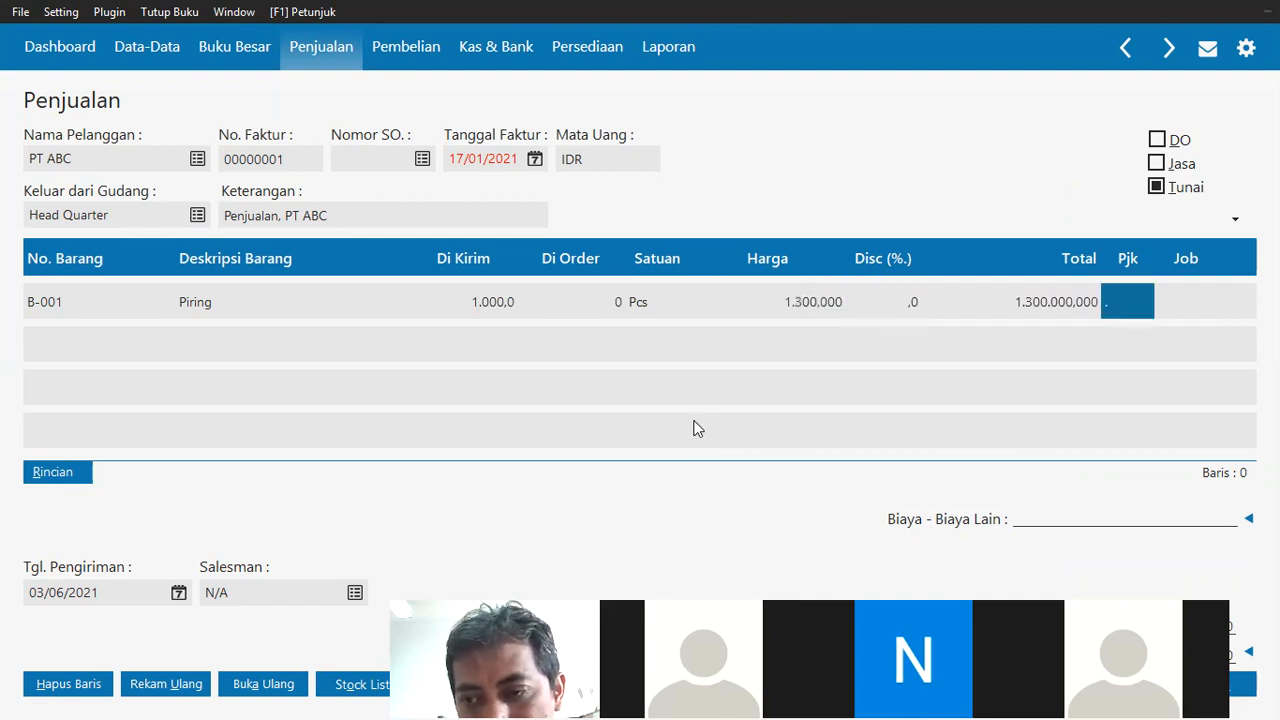
# Apply the VAT tax code to the Piring line.
pyautogui.click(1134, 300)
pyautogui.click(815, 243)
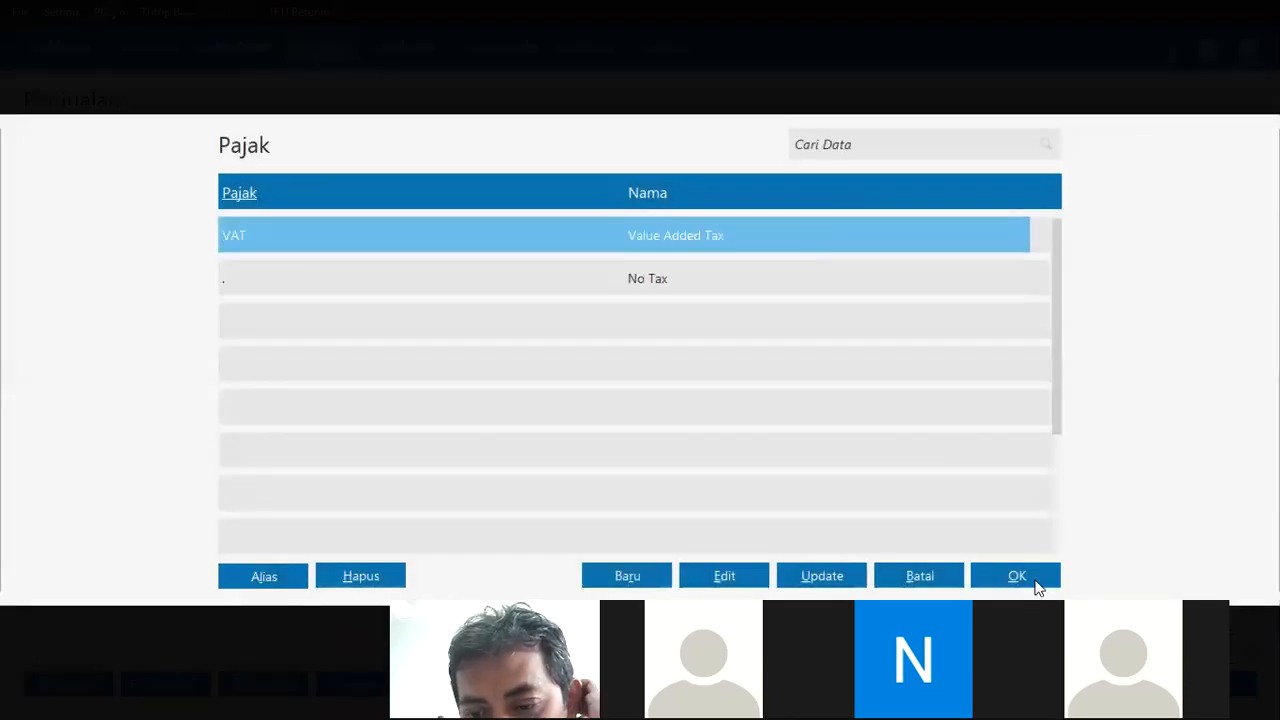
pyautogui.click(1011, 574)
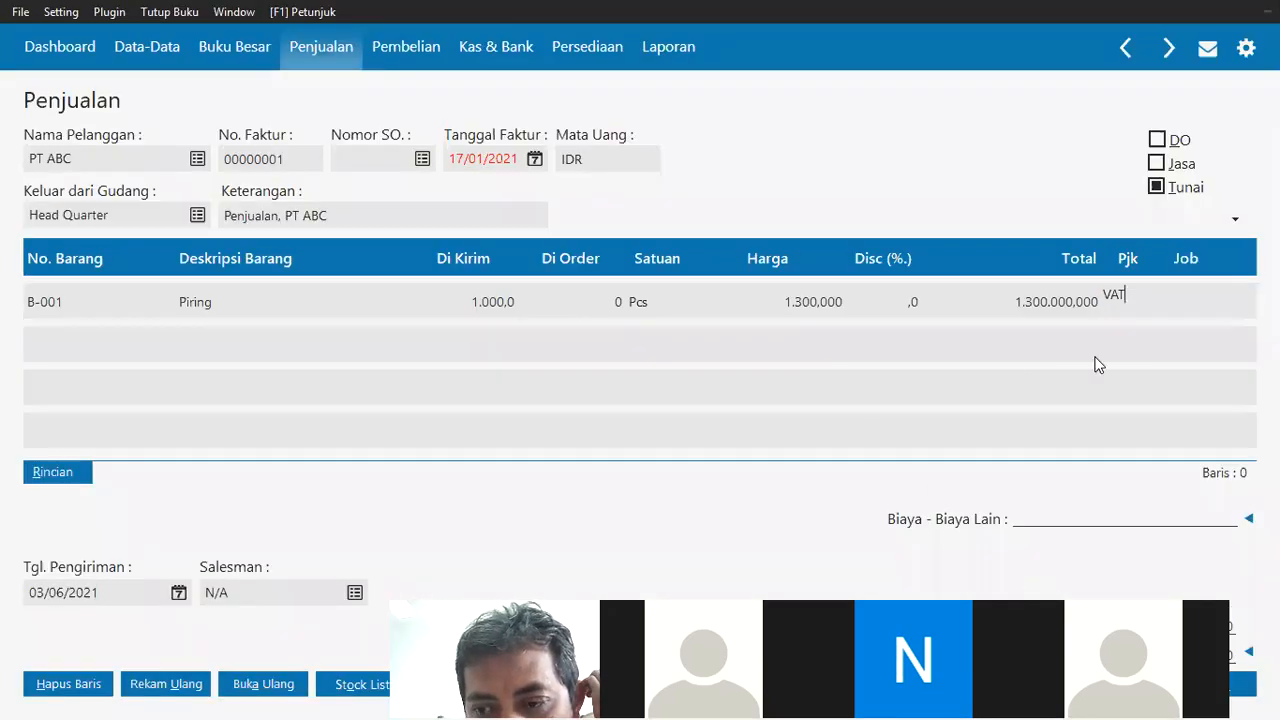
# Set Tgl. Pengiriman to 17/01/2021 on the PT ABC invoice.
pyautogui.click(65, 594)
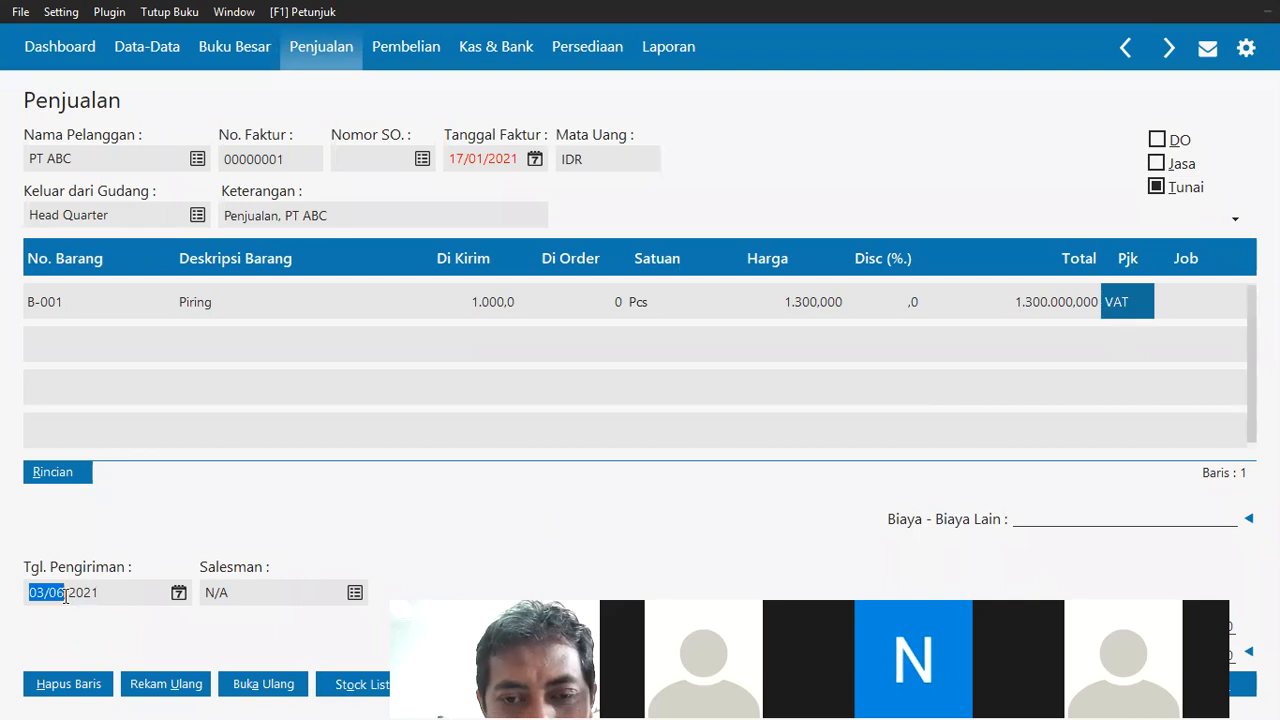
pyautogui.click(37, 594)
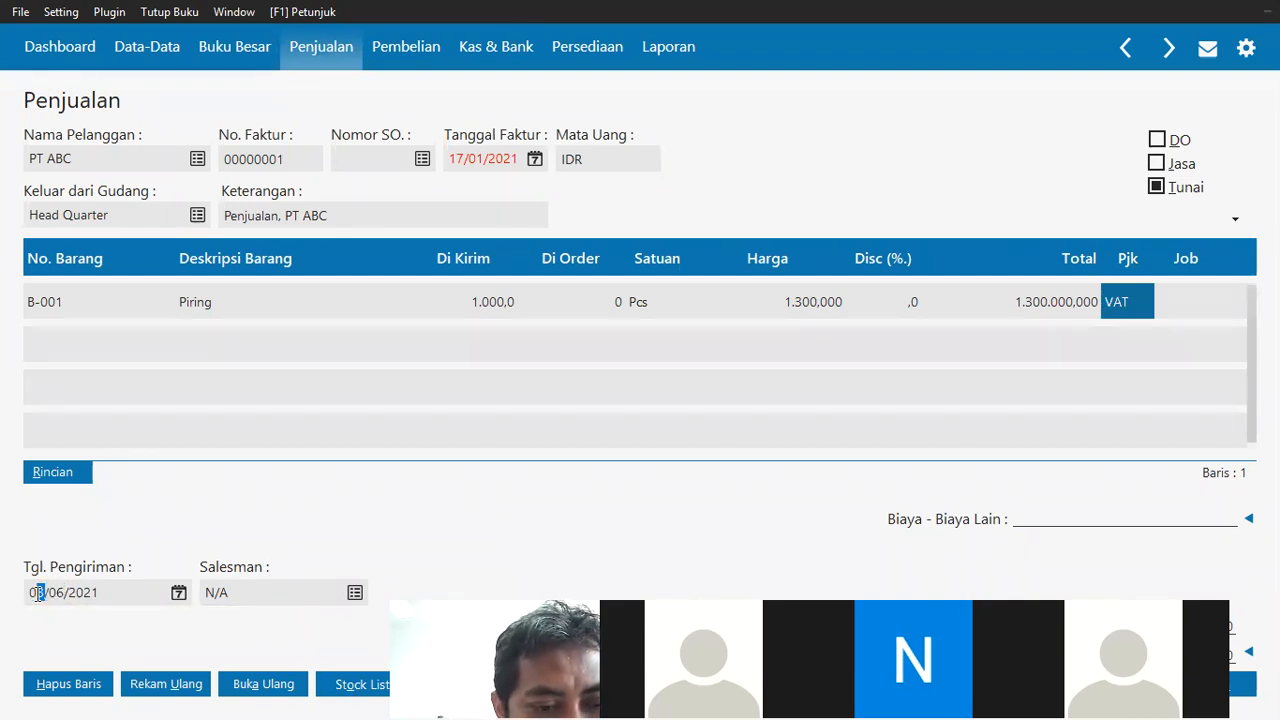
pyautogui.moveTo(43, 592); pyautogui.dragTo(9, 597)
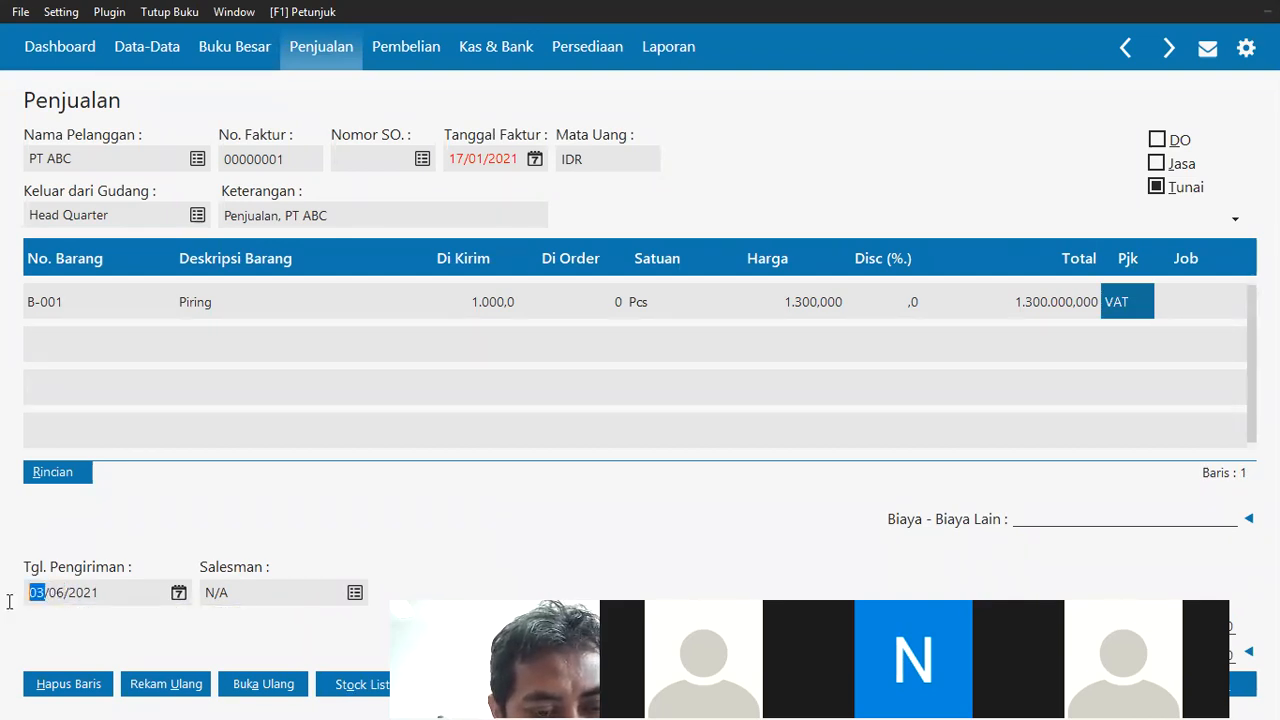
pyautogui.write('17/')
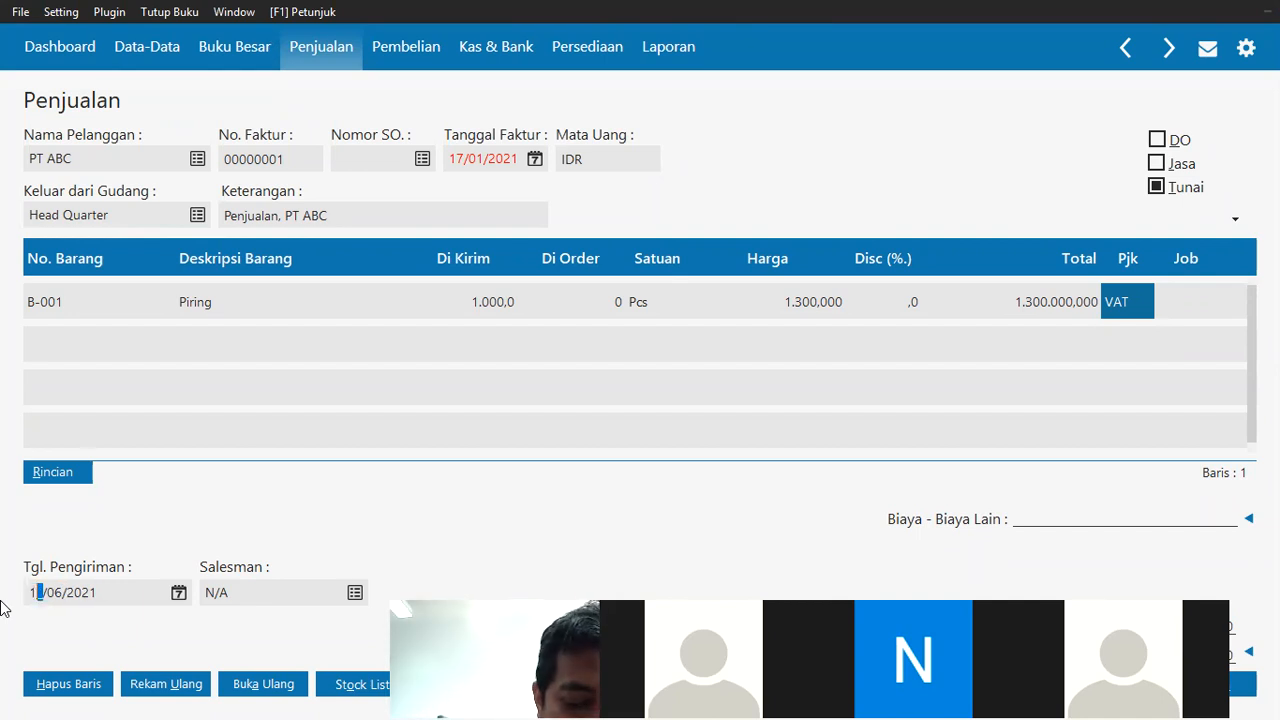
pyautogui.write('01')
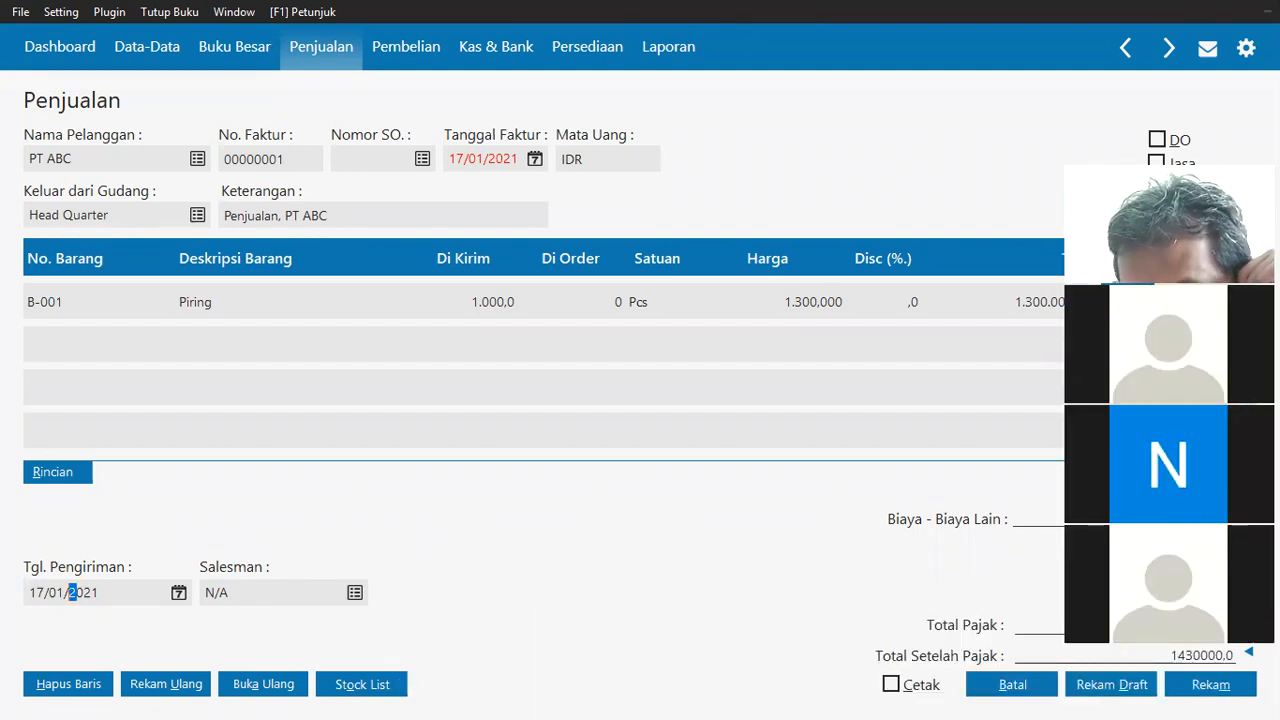
# Record the PT ABC cash sale with Kas as the cash payment account.
pyautogui.click(1211, 684)
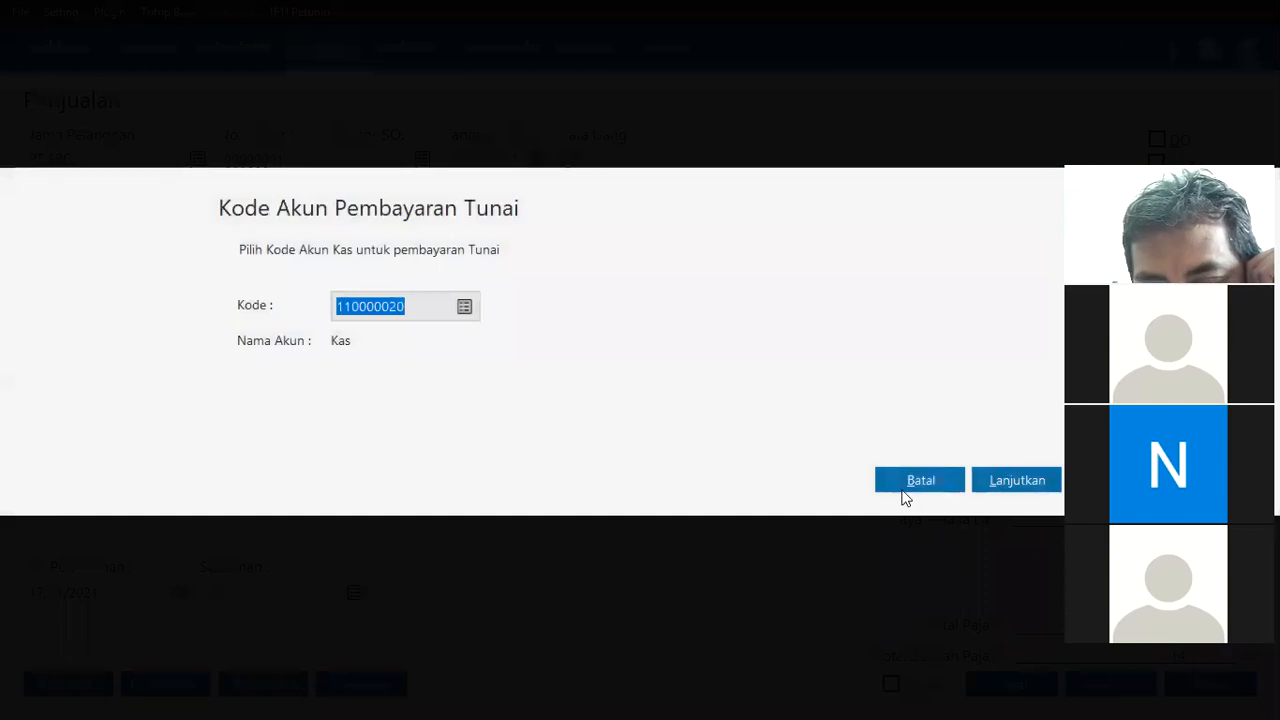
pyautogui.click(921, 480)
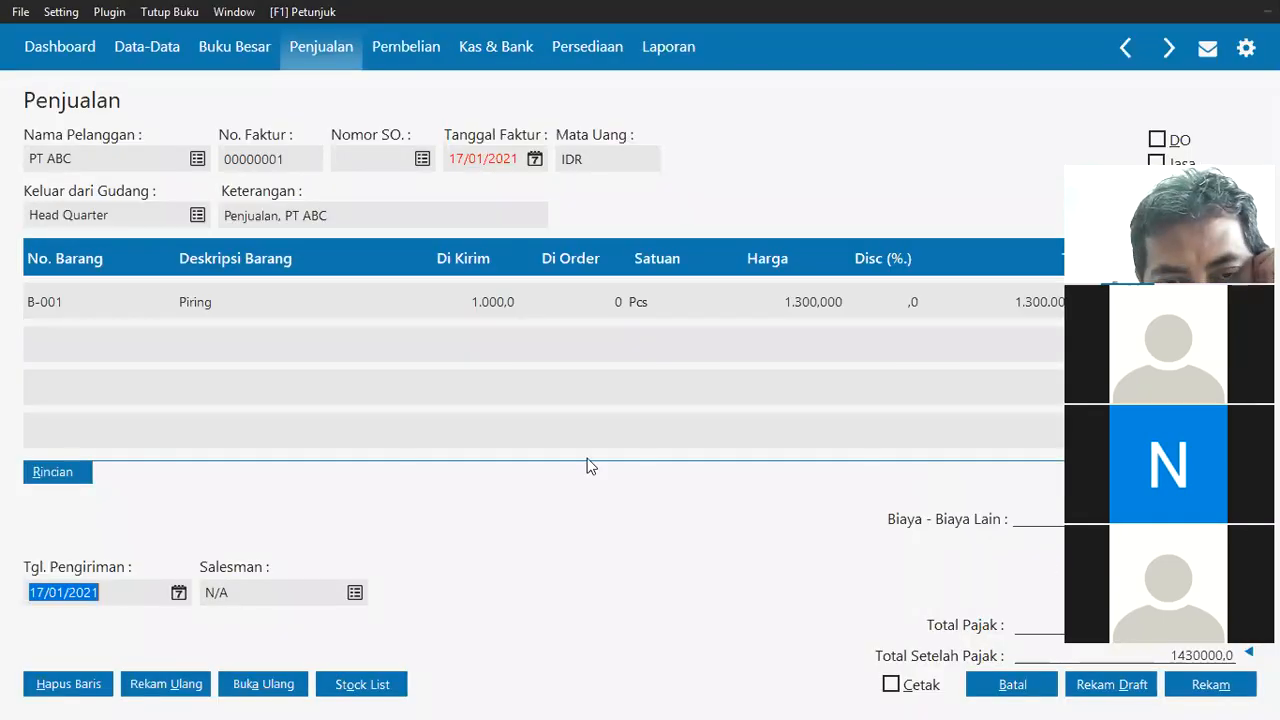
pyautogui.click(1195, 685)
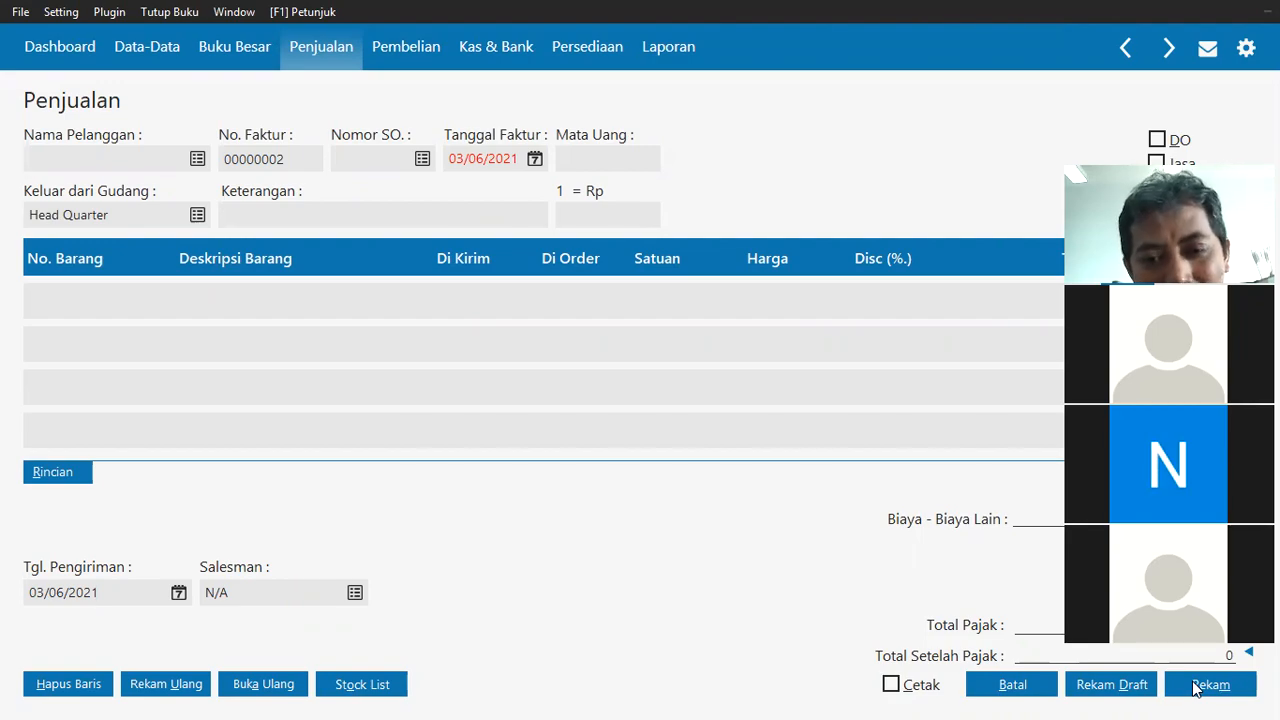
# Switch to the exercise document in Word and highlight the date and description of transaction 3 in yellow.
pyautogui.hotkey('alt', 'Tab')
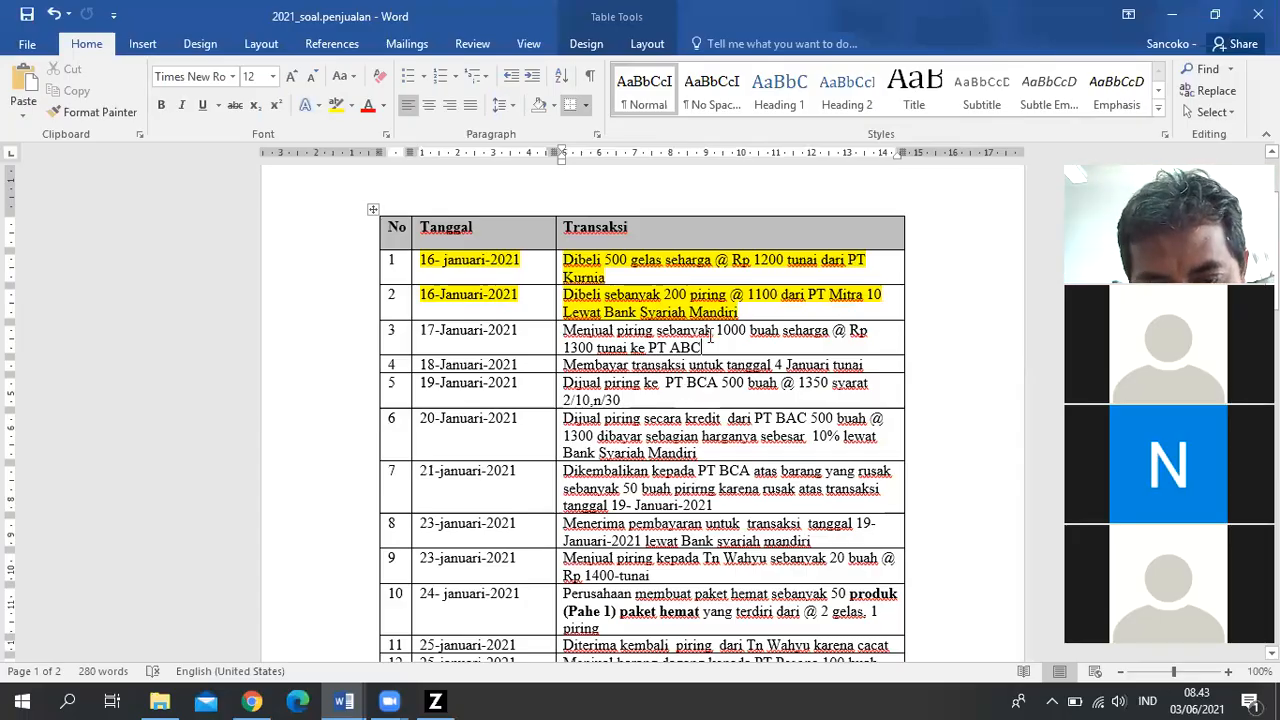
pyautogui.moveTo(710, 337); pyautogui.dragTo(472, 332)
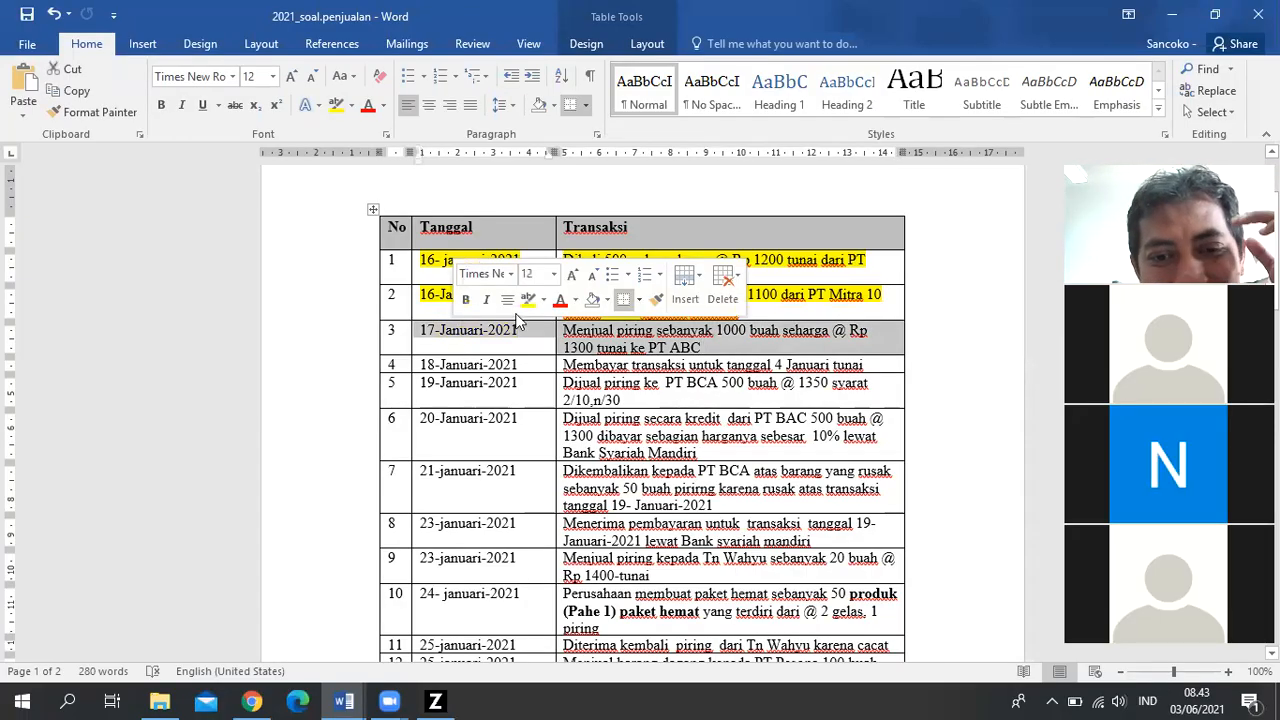
pyautogui.click(337, 110)
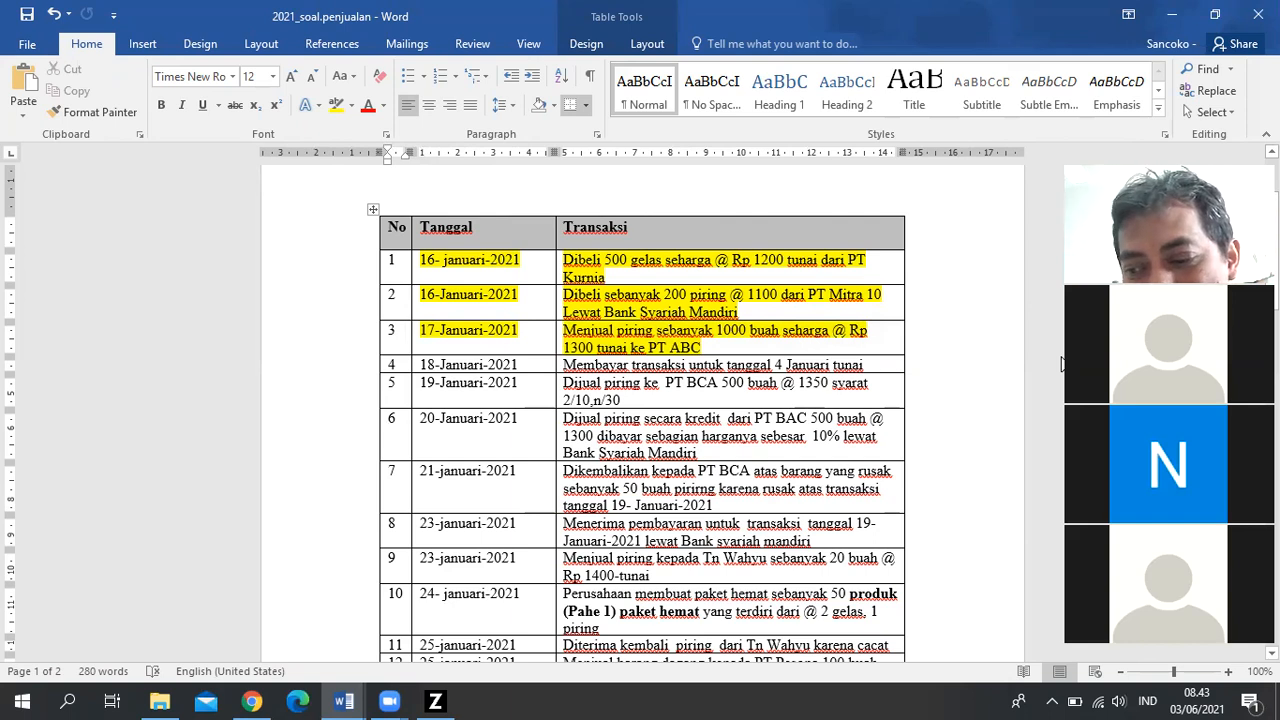
pyautogui.click(888, 364)
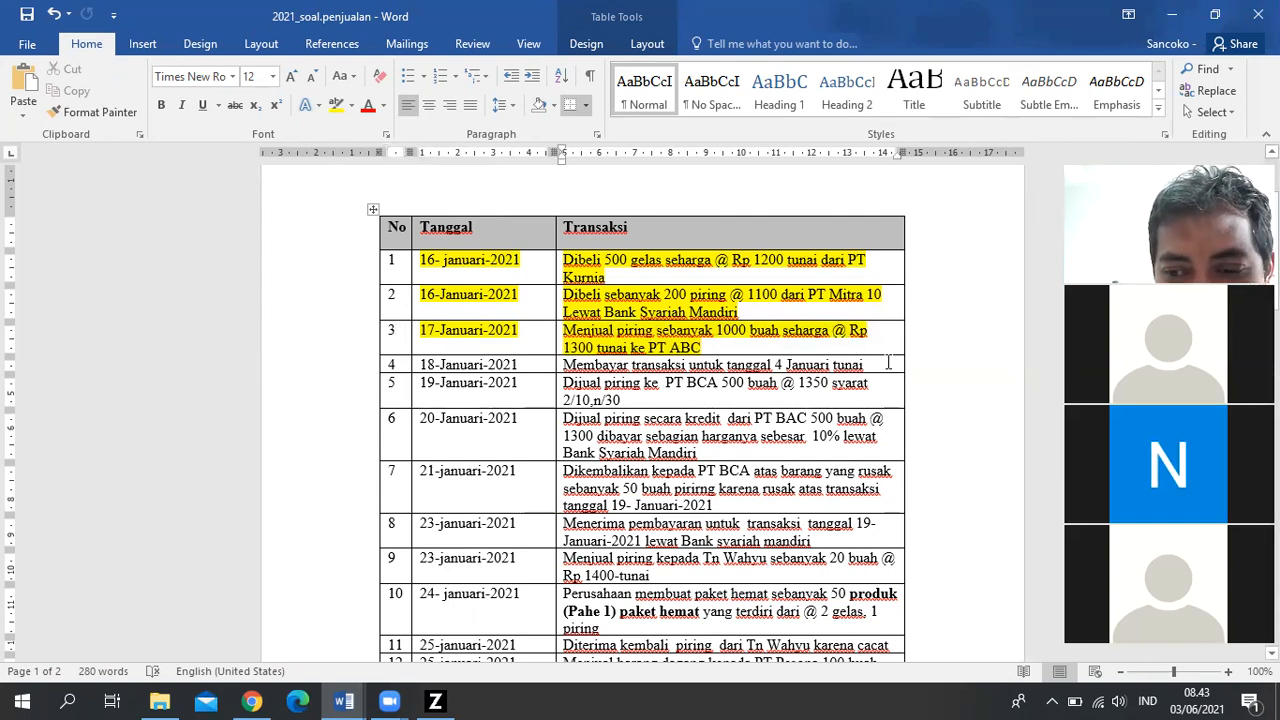
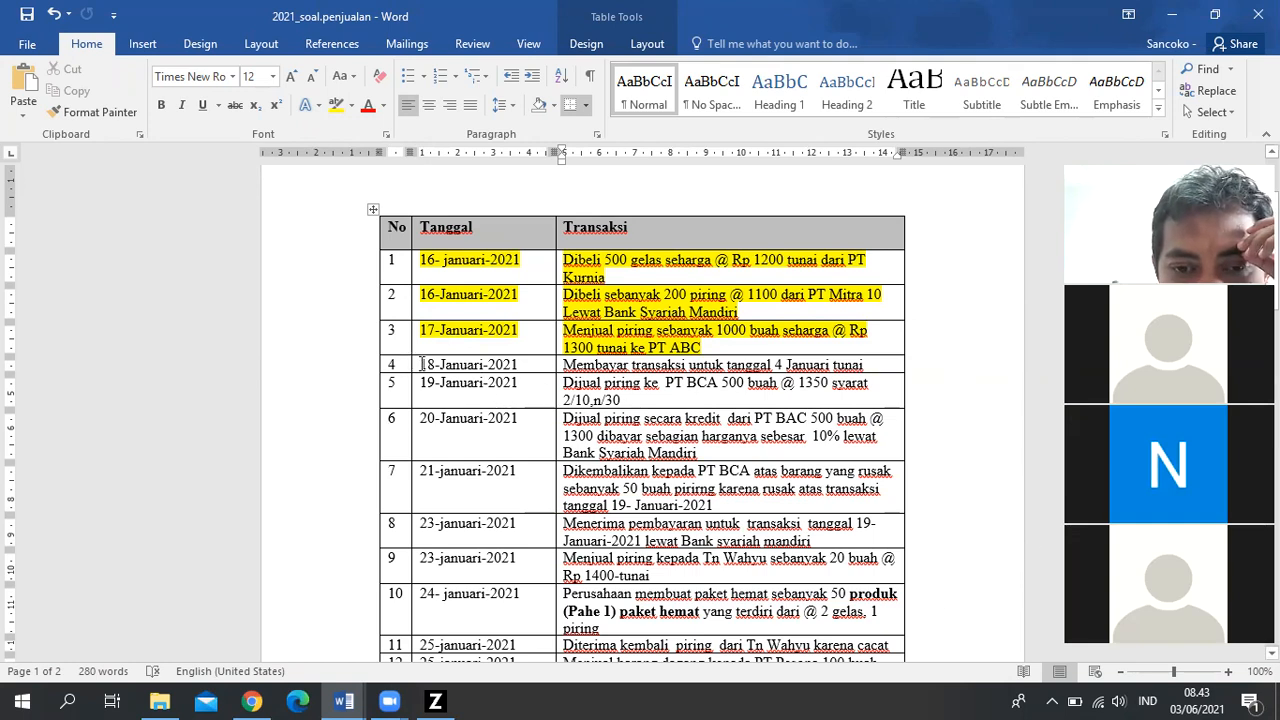
# Highlight the words "Membayar transaksi" of transaction 4 in yellow in the sales exercise table.
pyautogui.moveTo(421, 364); pyautogui.dragTo(520, 364)
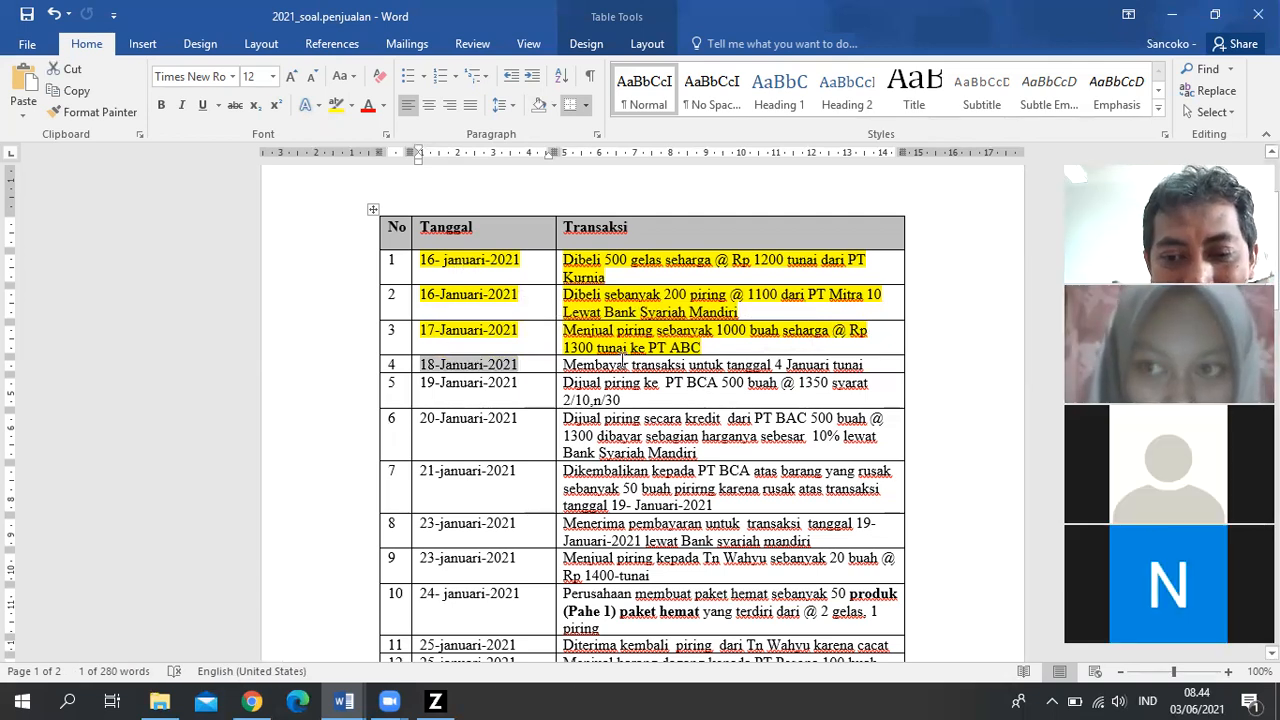
pyautogui.moveTo(688, 364); pyautogui.dragTo(563, 365)
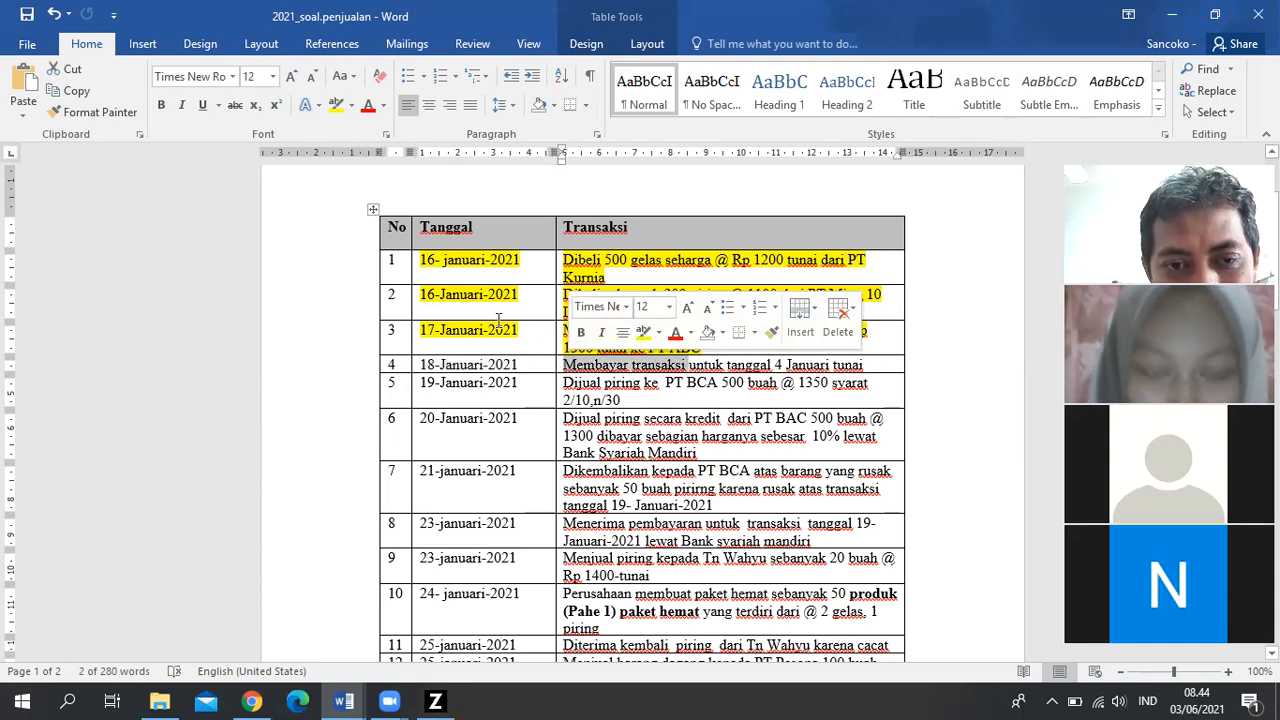
pyautogui.click(336, 105)
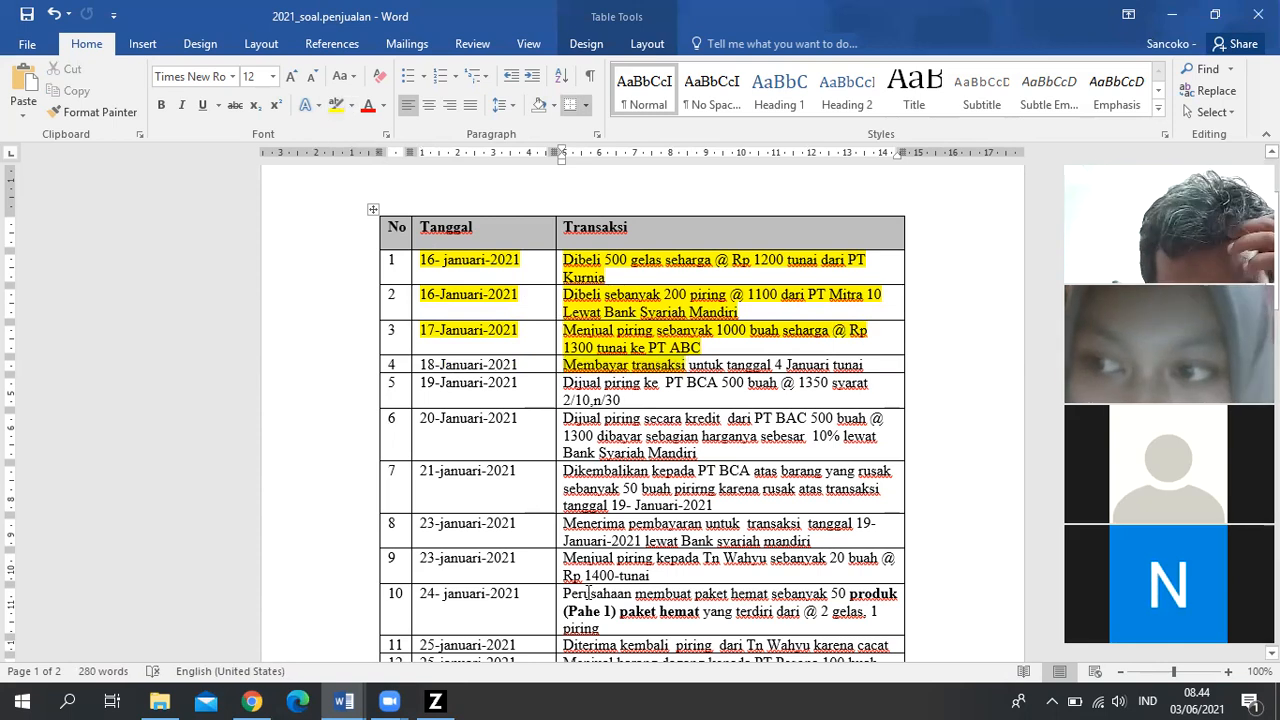
# Look up the 4-Januari-2021 transaction in the 2021_soal.pembeliaan document, returning to the 2021_soal.penjualan document.
pyautogui.moveTo(345, 700)
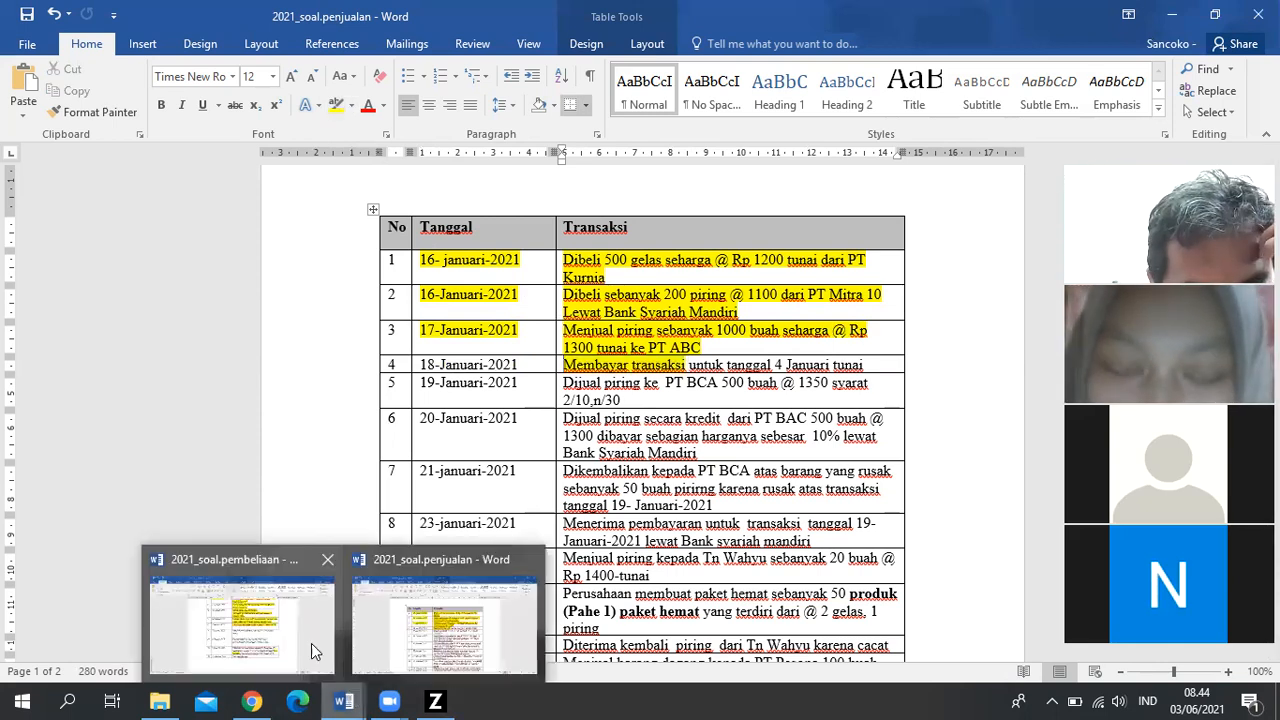
pyautogui.click(259, 633)
pyautogui.scroll(1, 469, 320)
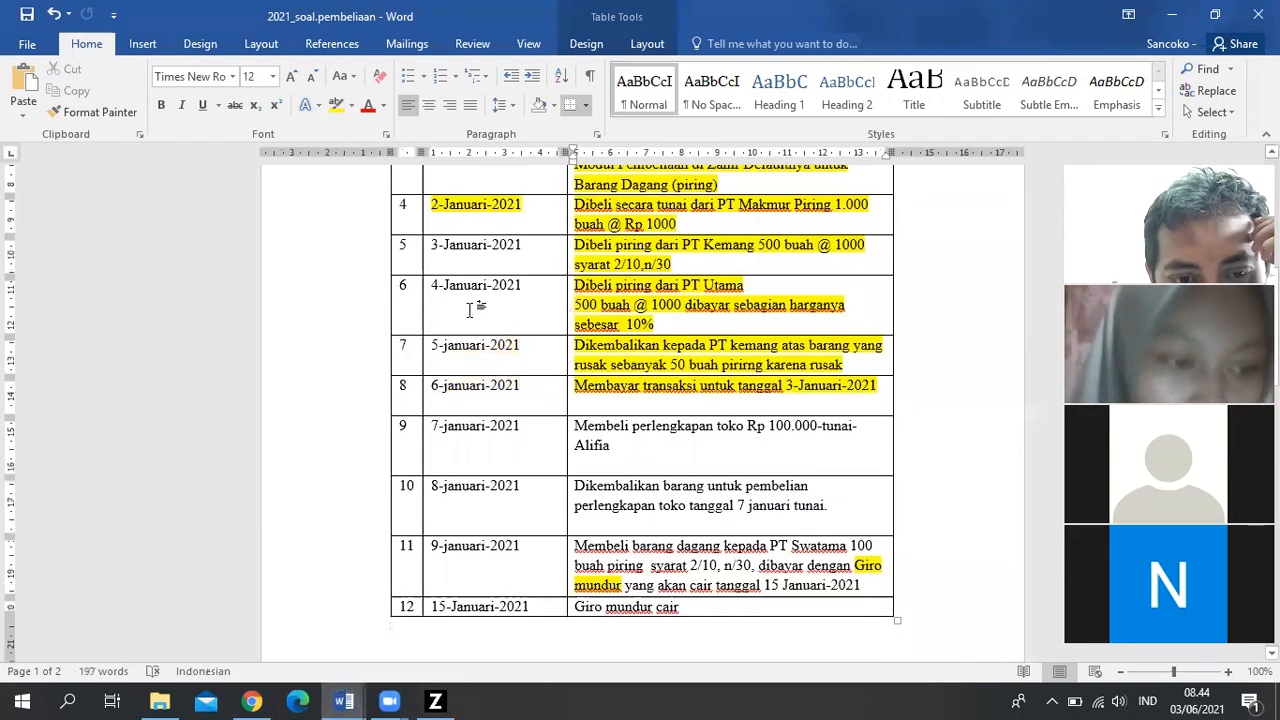
pyautogui.scroll(1, 469, 310)
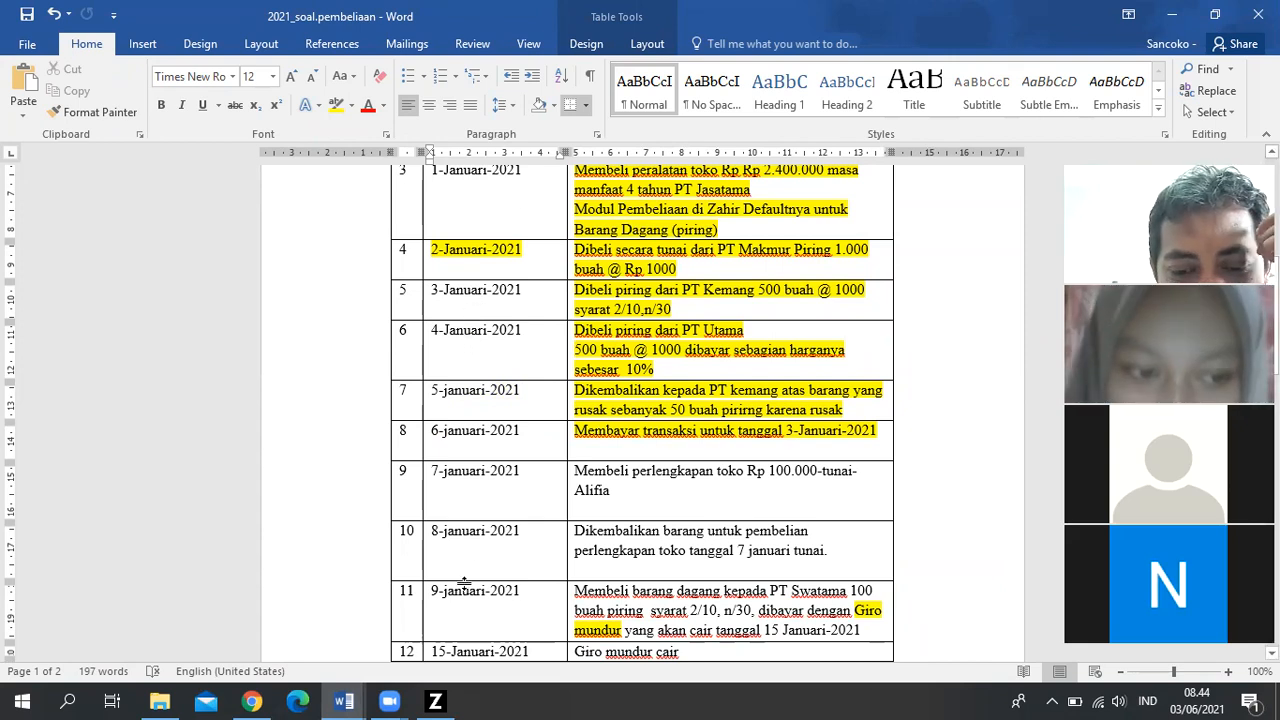
pyautogui.moveTo(350, 698)
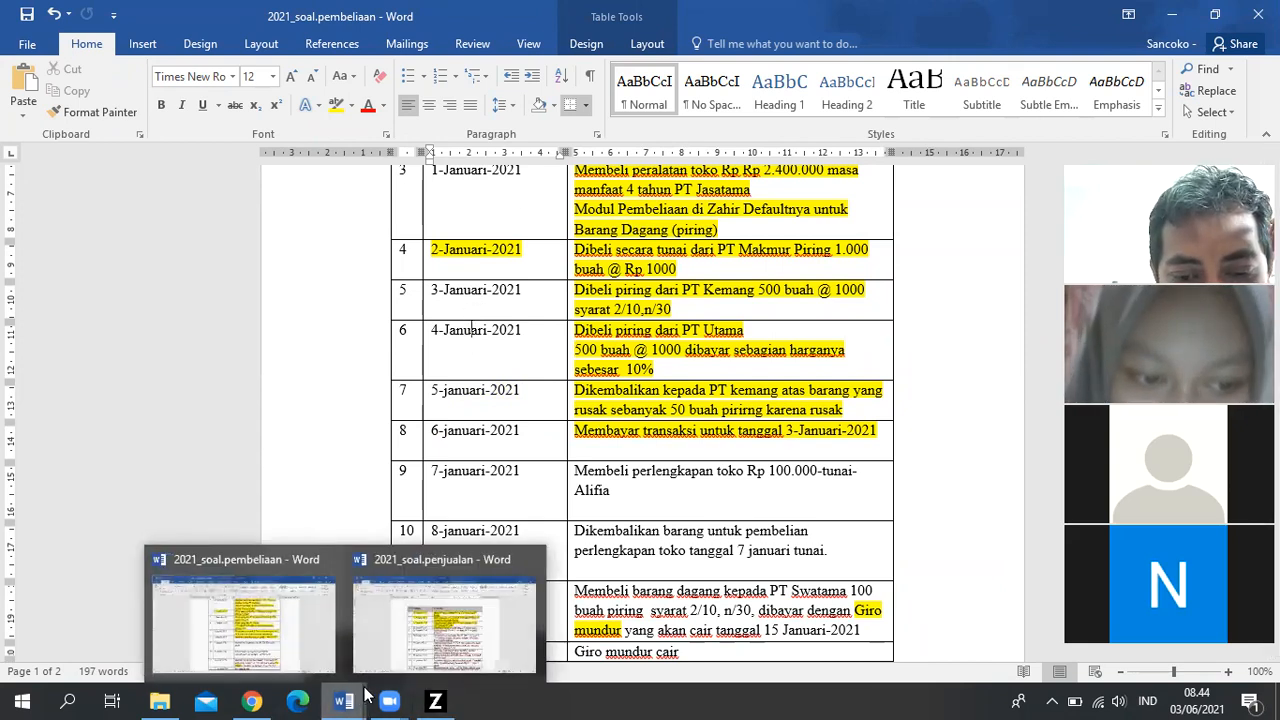
pyautogui.click(443, 655)
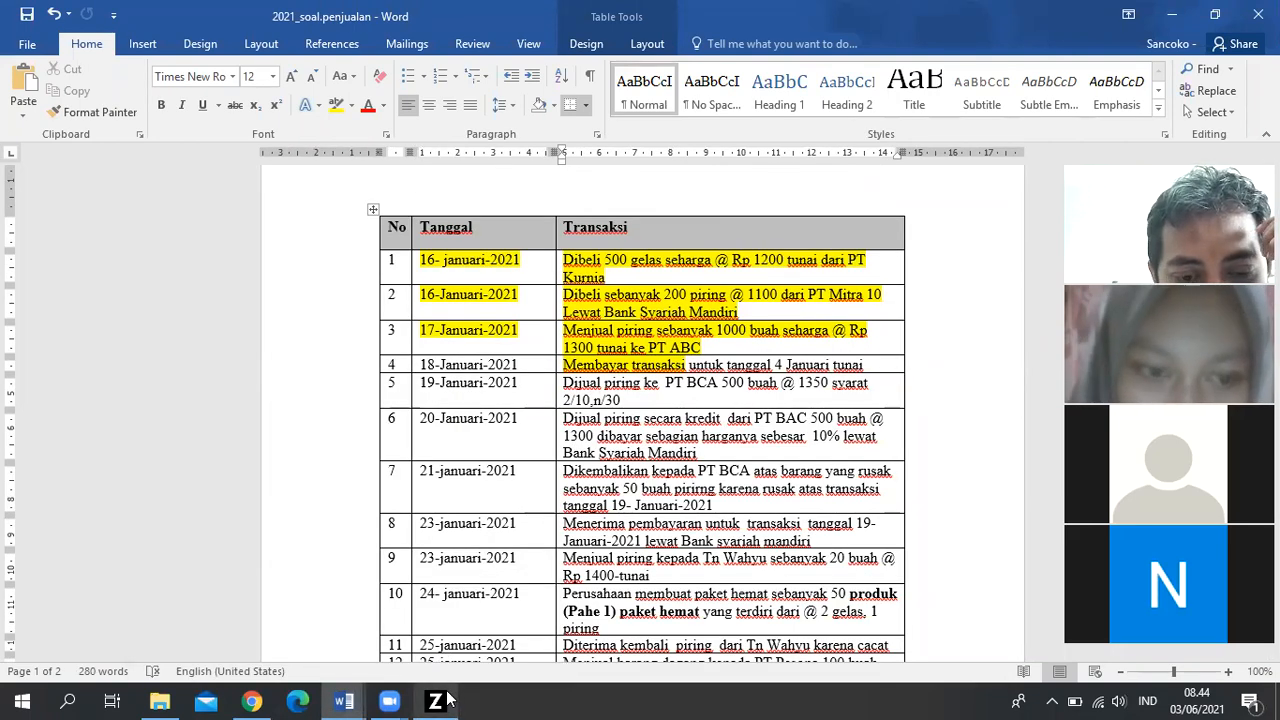
# Switch to Zahir and open a new Pembayaran Hutang Usaha entry in the purchasing module.
pyautogui.moveTo(440, 700)
pyautogui.click(464, 621)
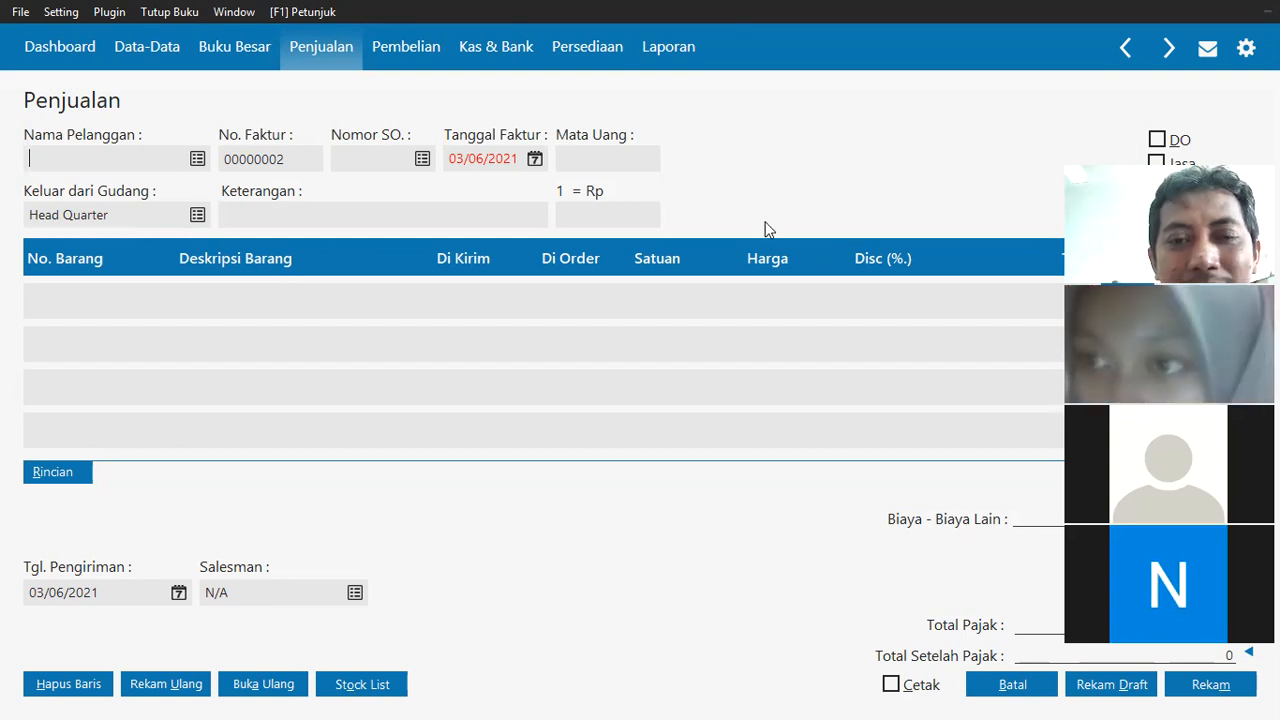
pyautogui.click(395, 57)
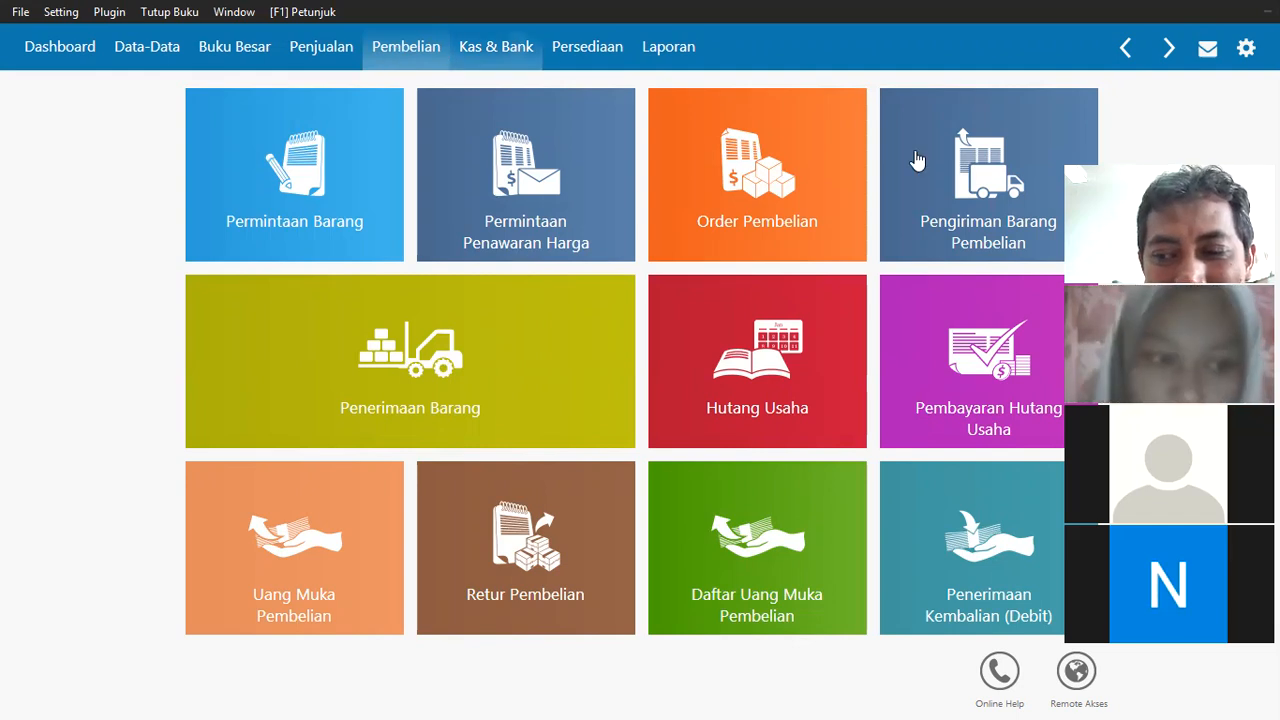
pyautogui.moveTo(910, 428)
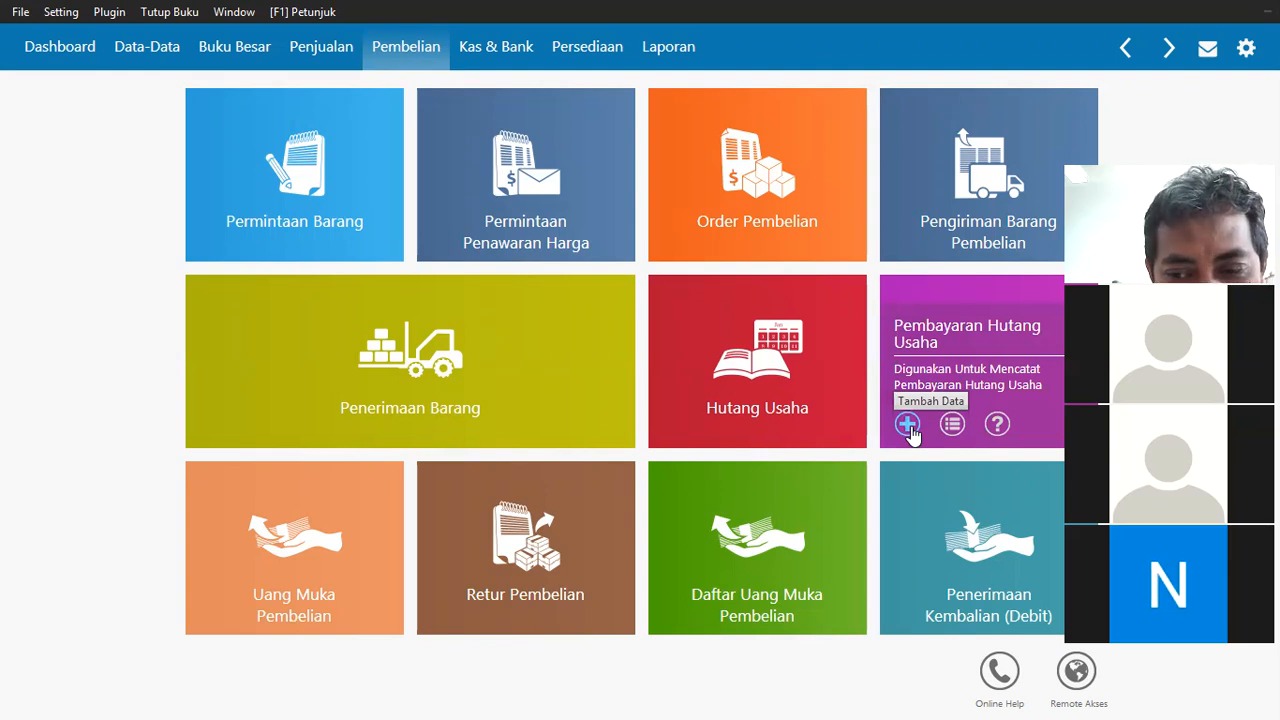
pyautogui.click(908, 426)
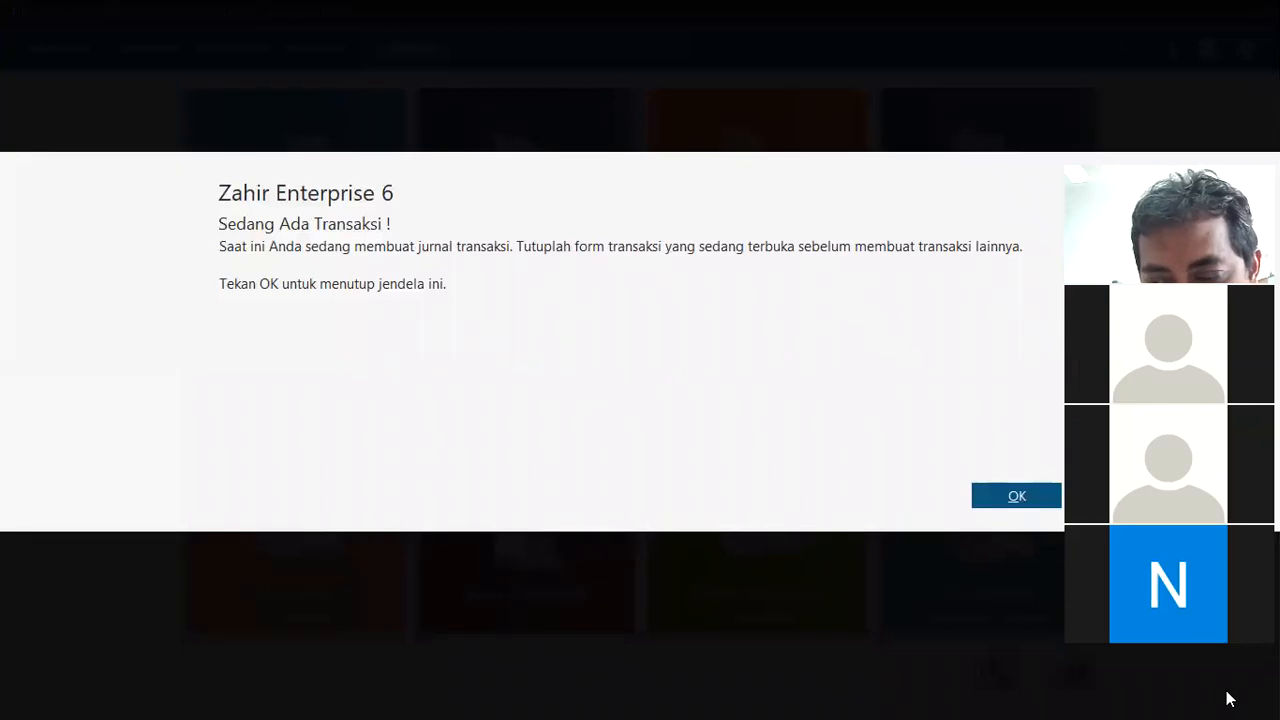
pyautogui.press('Return')
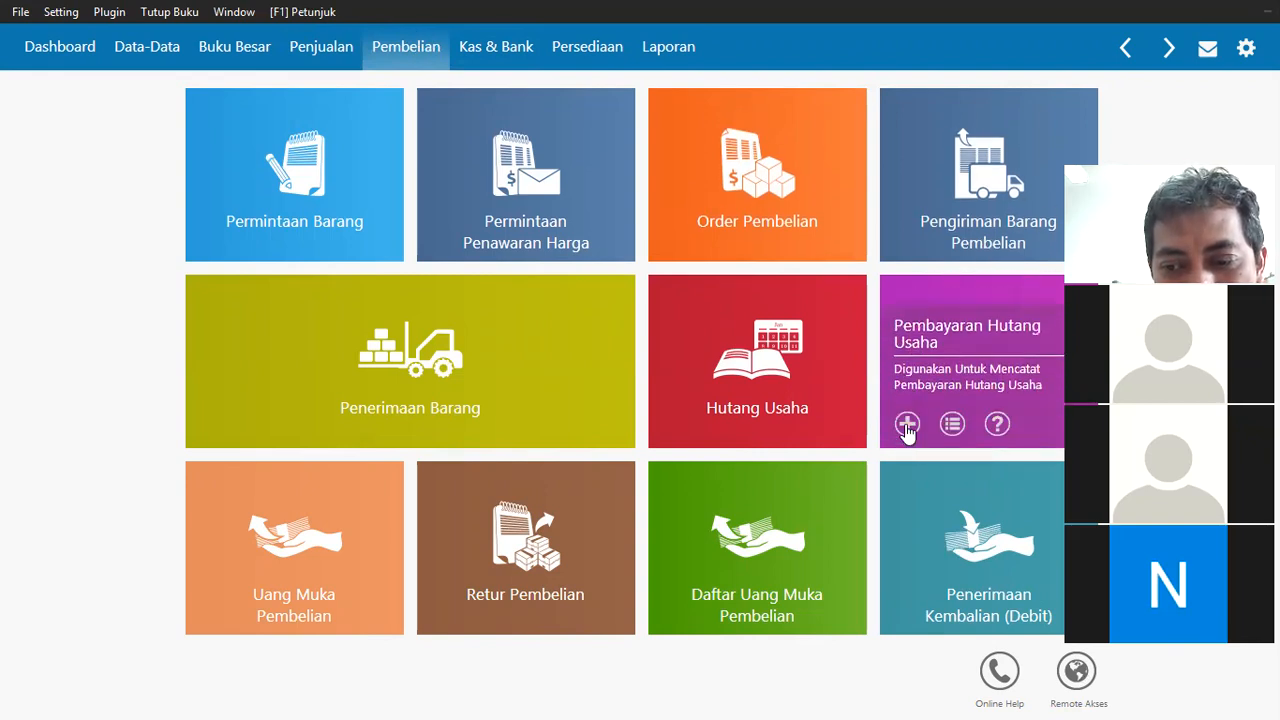
pyautogui.click(906, 426)
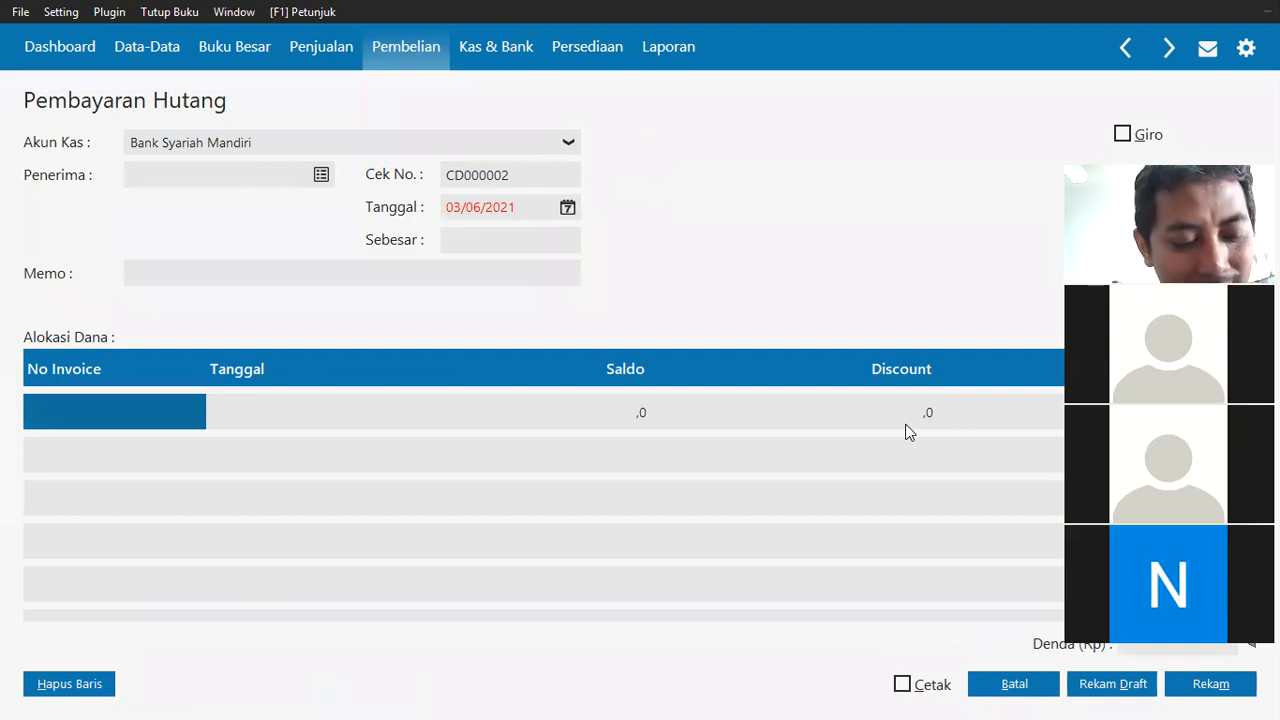
# Set Akun Kas to Kas for the debt payment, consulting transaction 4 in the exercise document.
pyautogui.hotkey('alt', 'Tab')
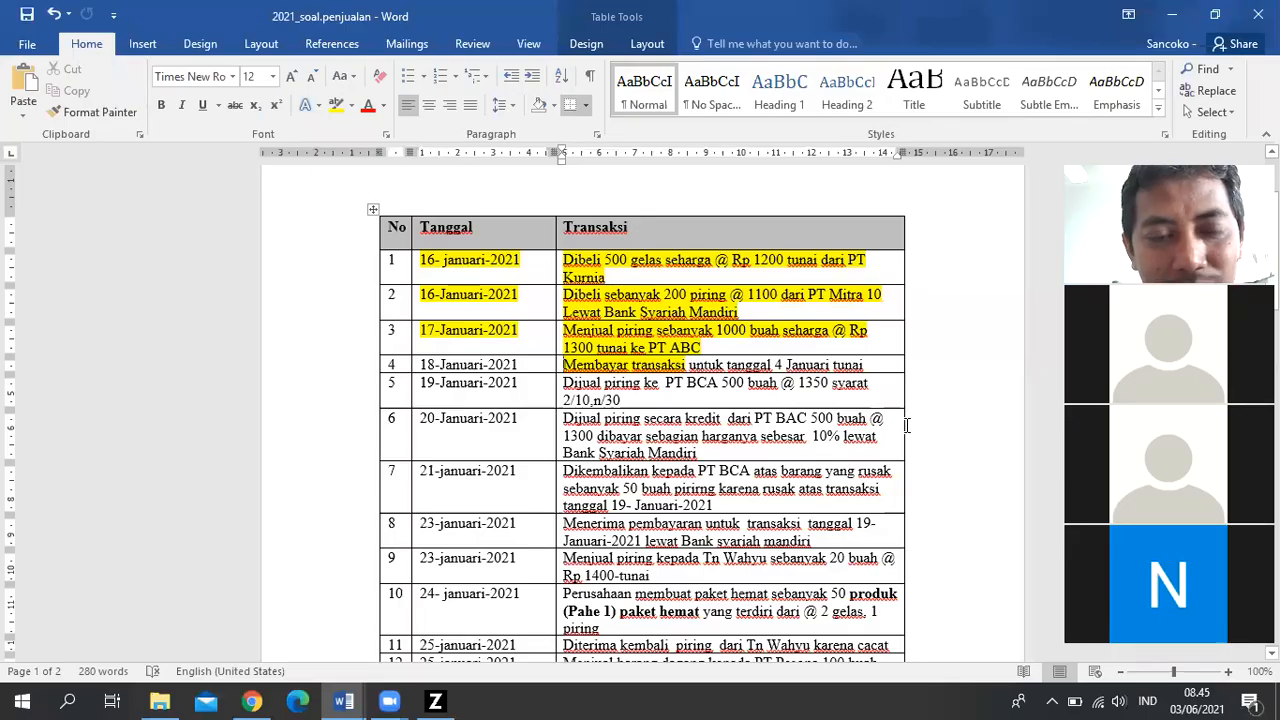
pyautogui.hotkey('alt', 'Tab')
pyautogui.click(558, 146)
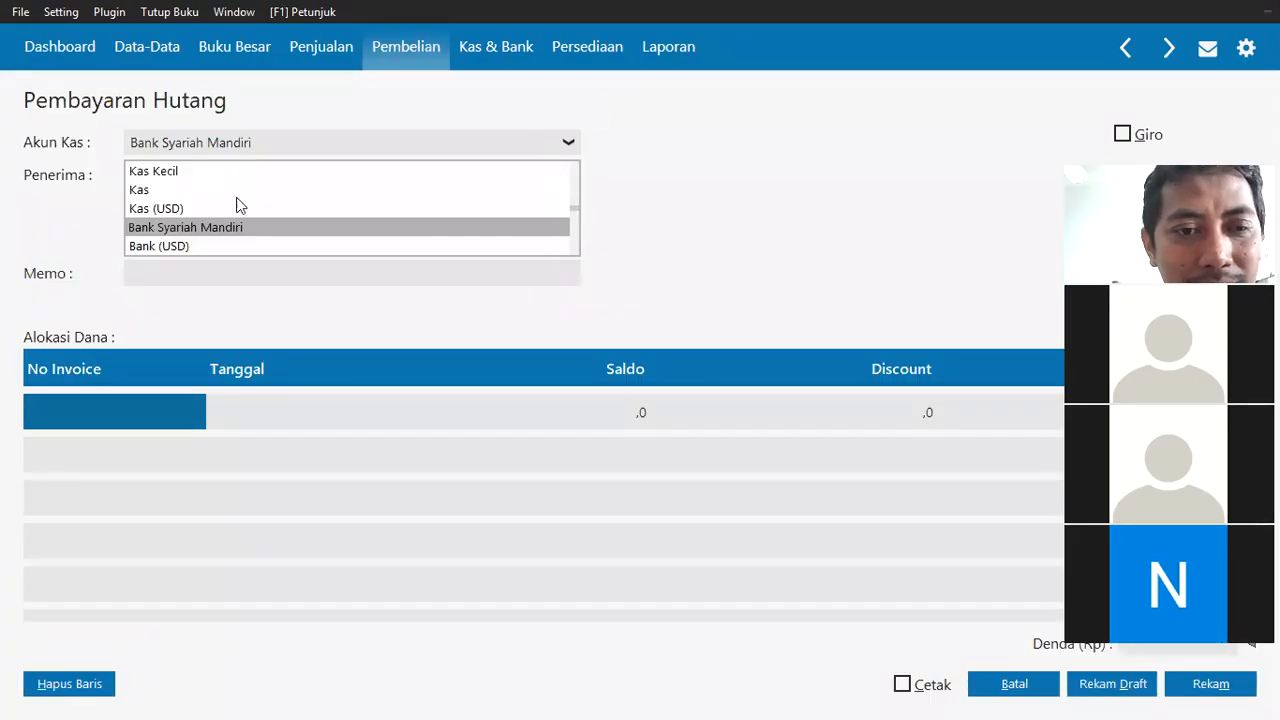
pyautogui.click(191, 191)
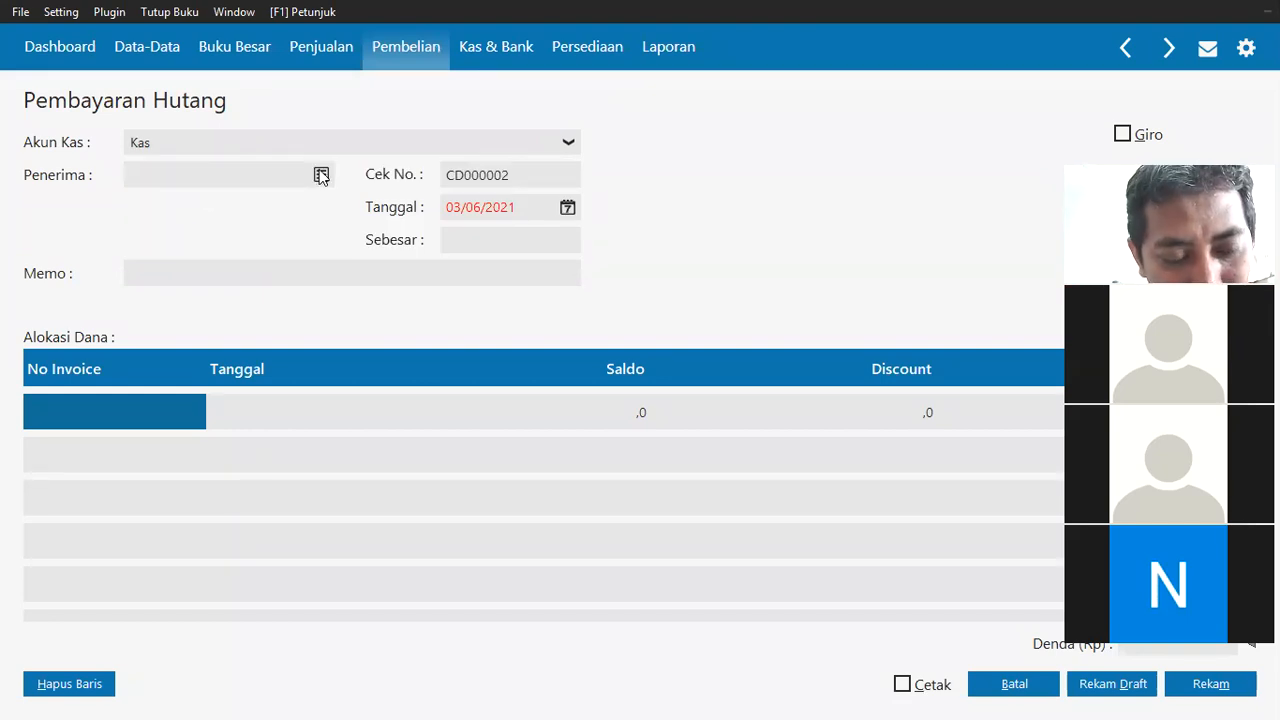
# Choose PT Utama from the list of payables as the Penerima of the payment.
pyautogui.click(338, 698)
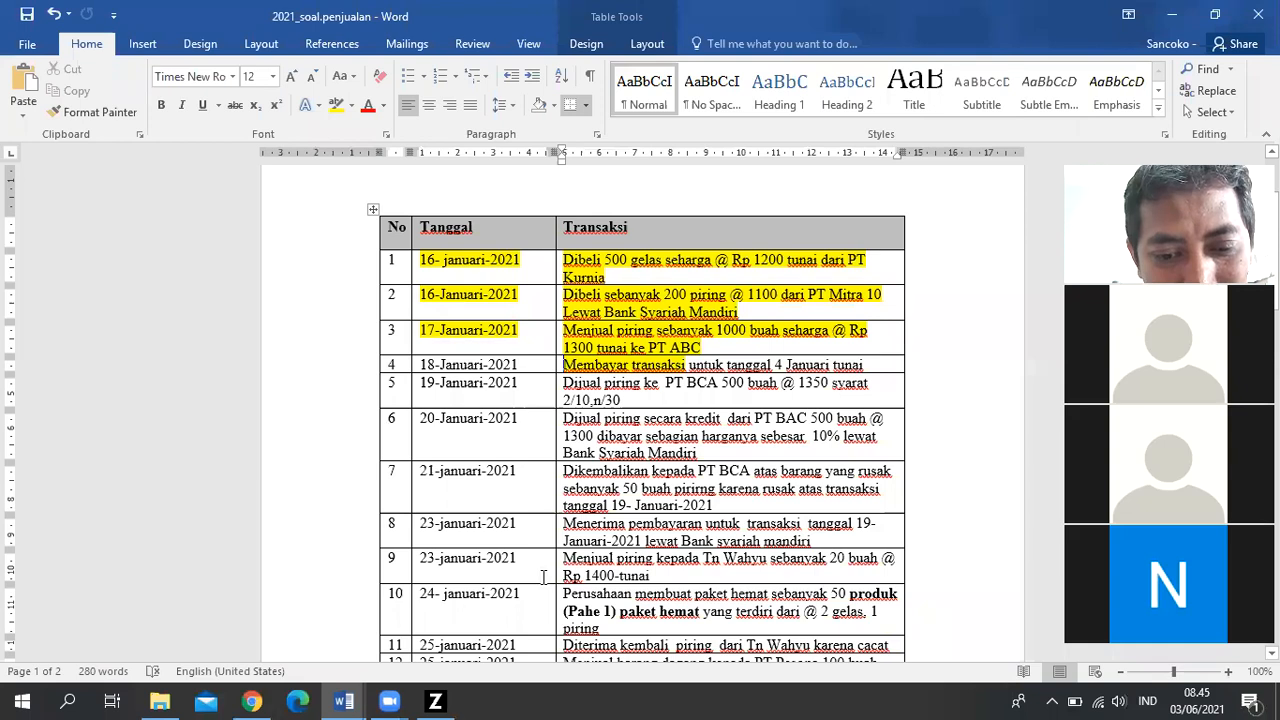
pyautogui.click(281, 647)
pyautogui.hotkey('alt', 'Tab')
pyautogui.press('alt')
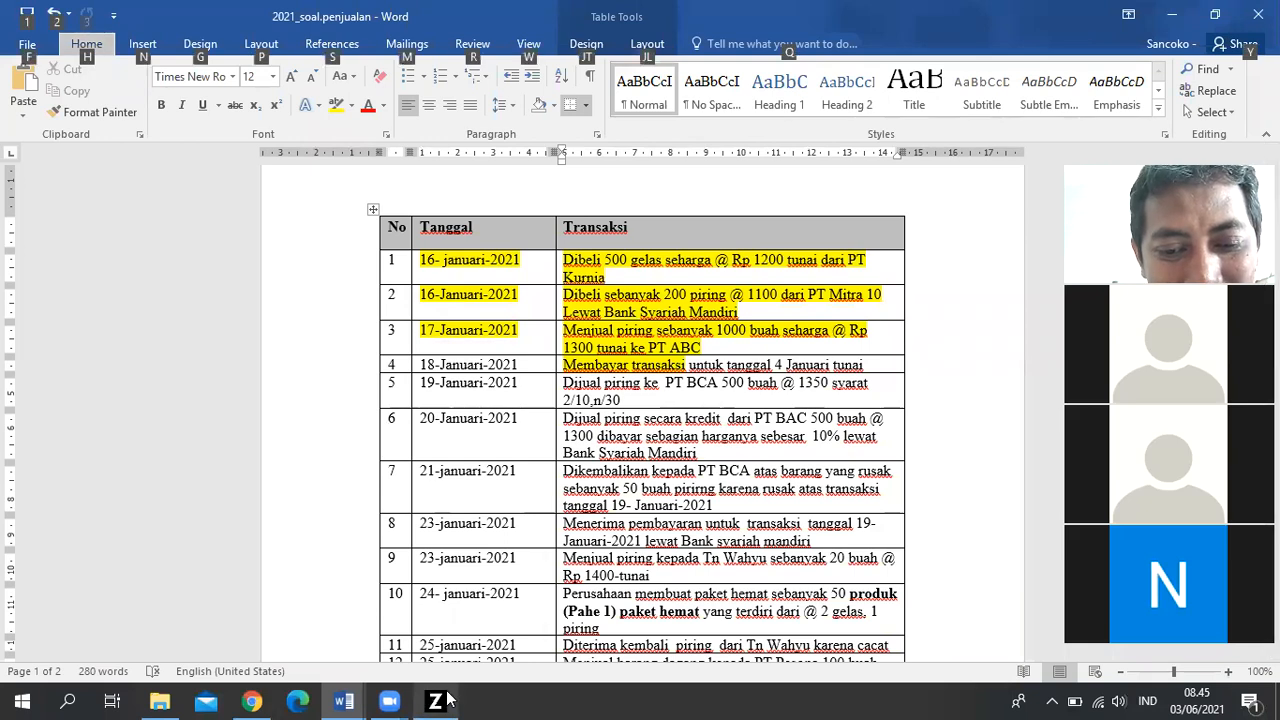
pyautogui.moveTo(440, 699)
pyautogui.click(465, 641)
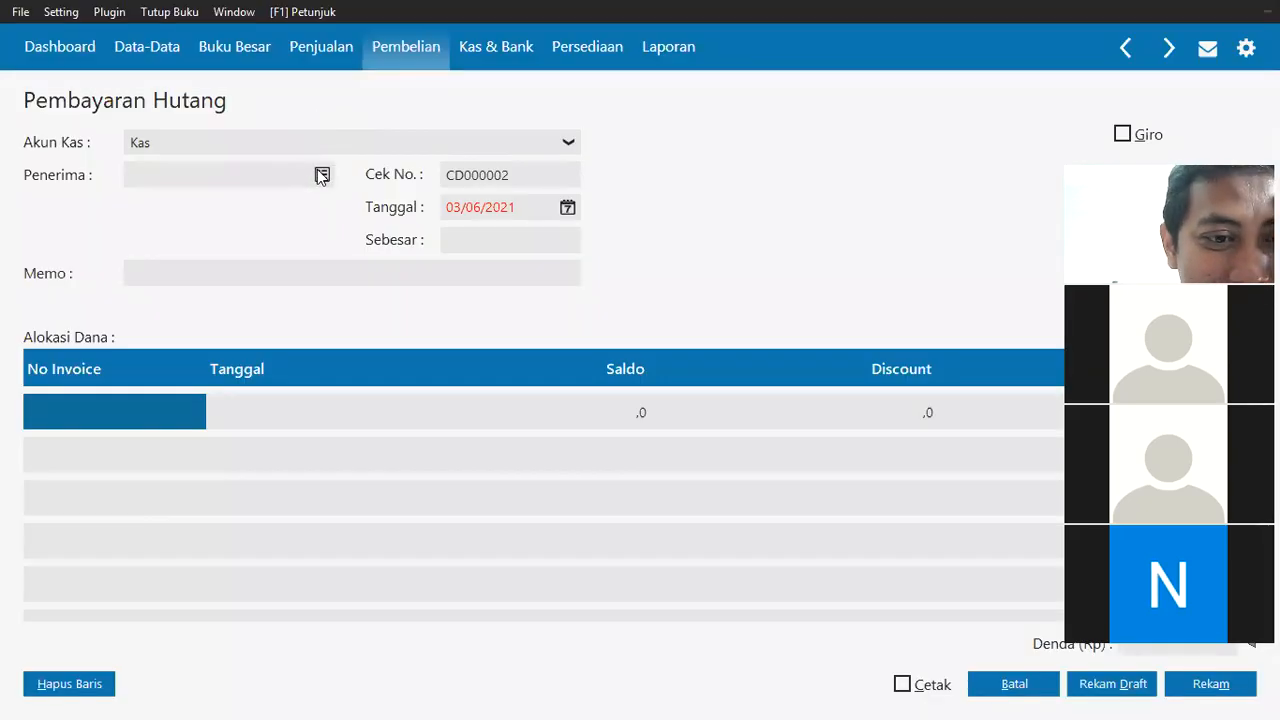
pyautogui.click(321, 176)
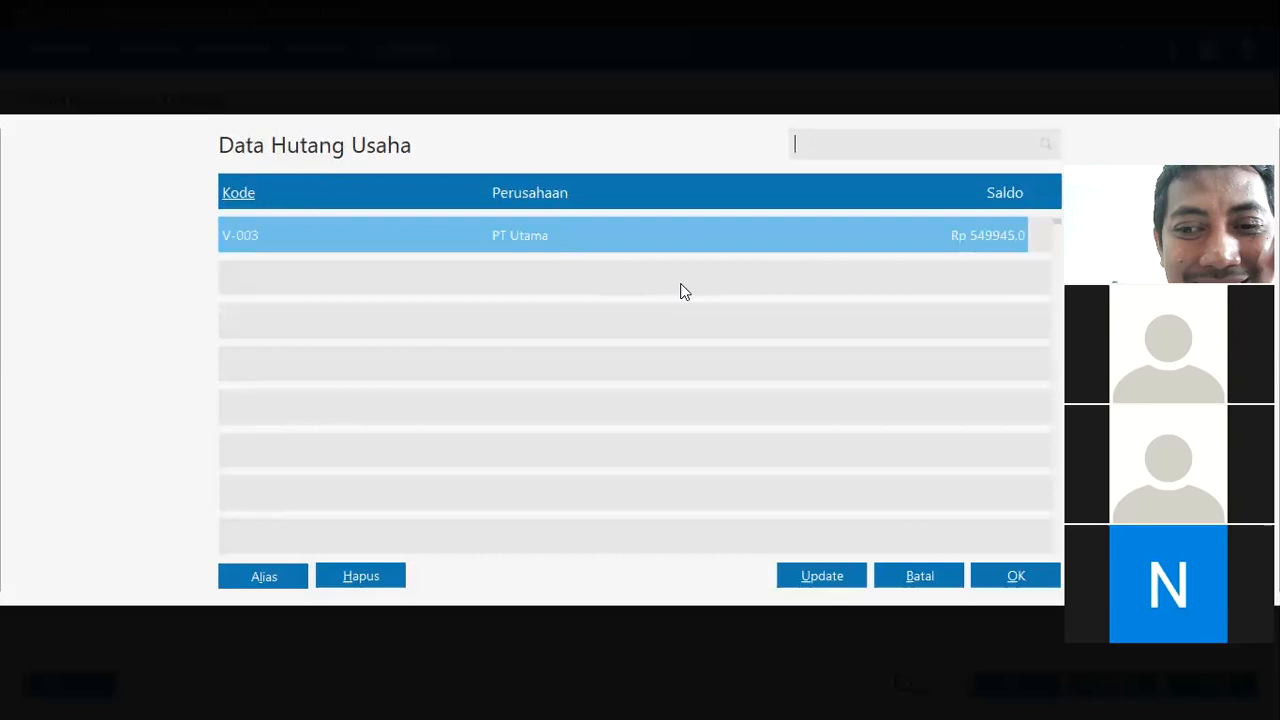
pyautogui.click(1012, 570)
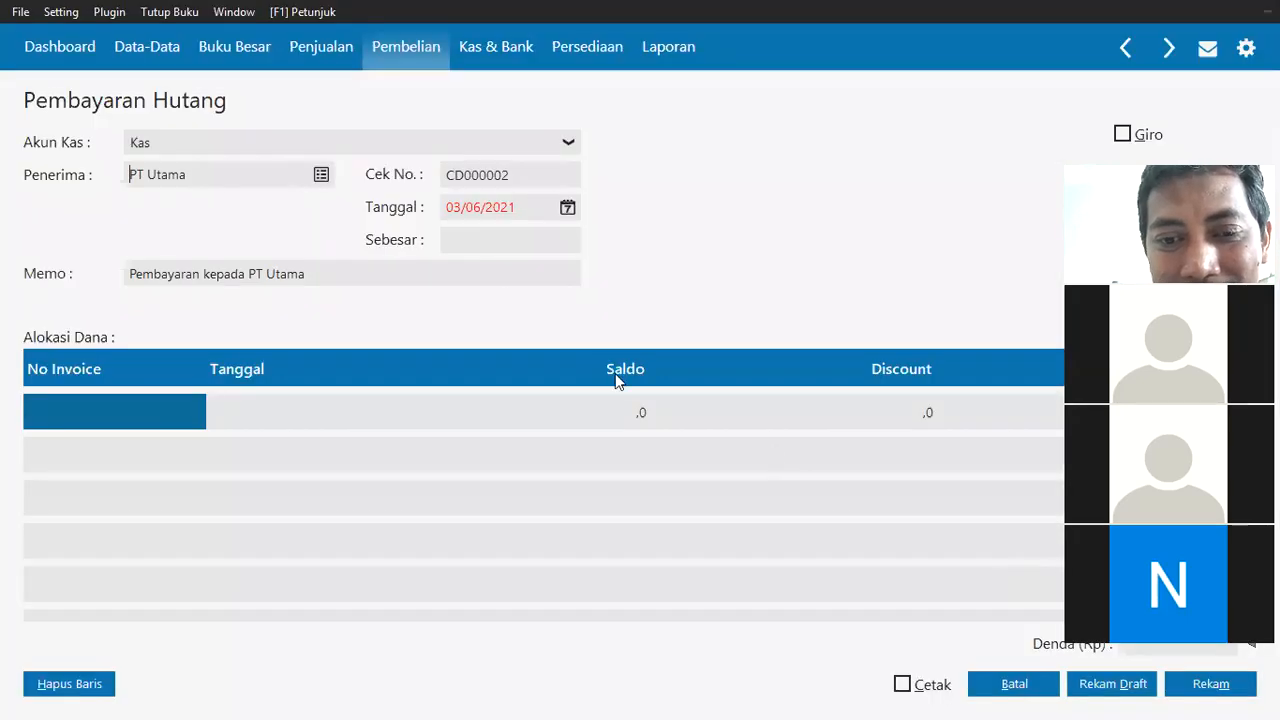
# Set the payment's Tanggal to 18/01/2021, as given for transaction 4 in the exercise document.
pyautogui.click(457, 205)
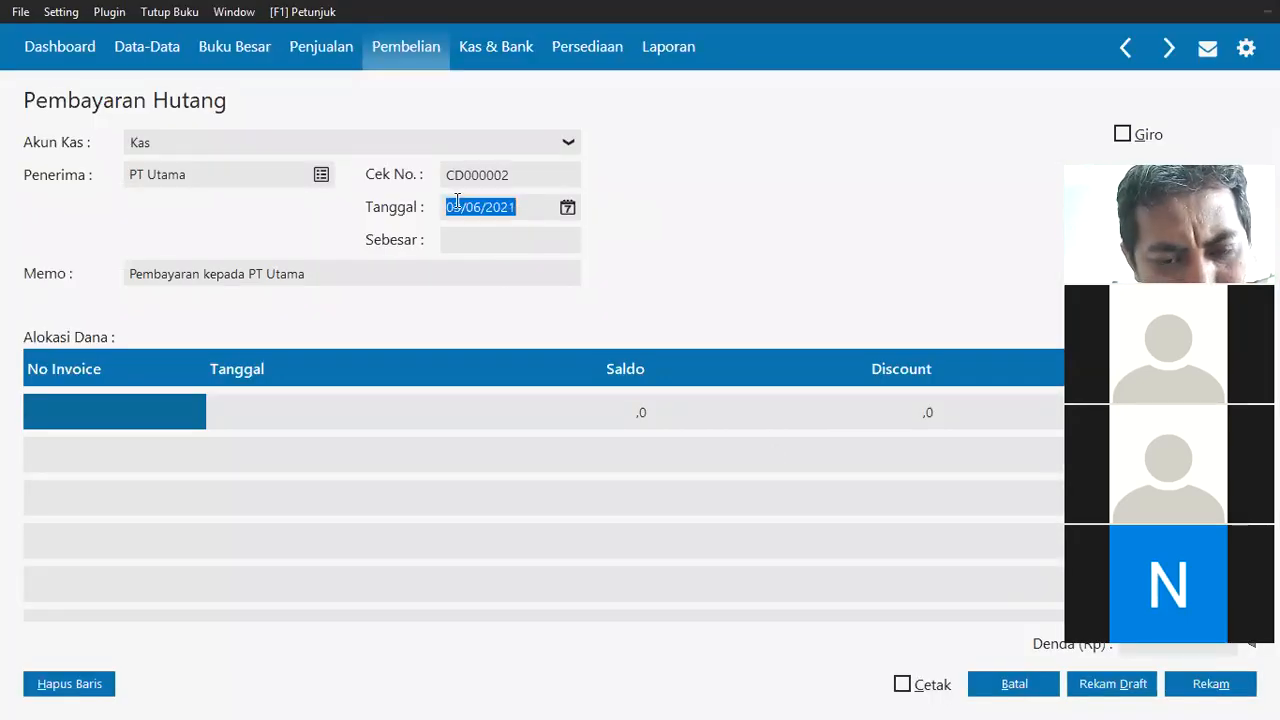
pyautogui.hotkey('alt', 'Tab')
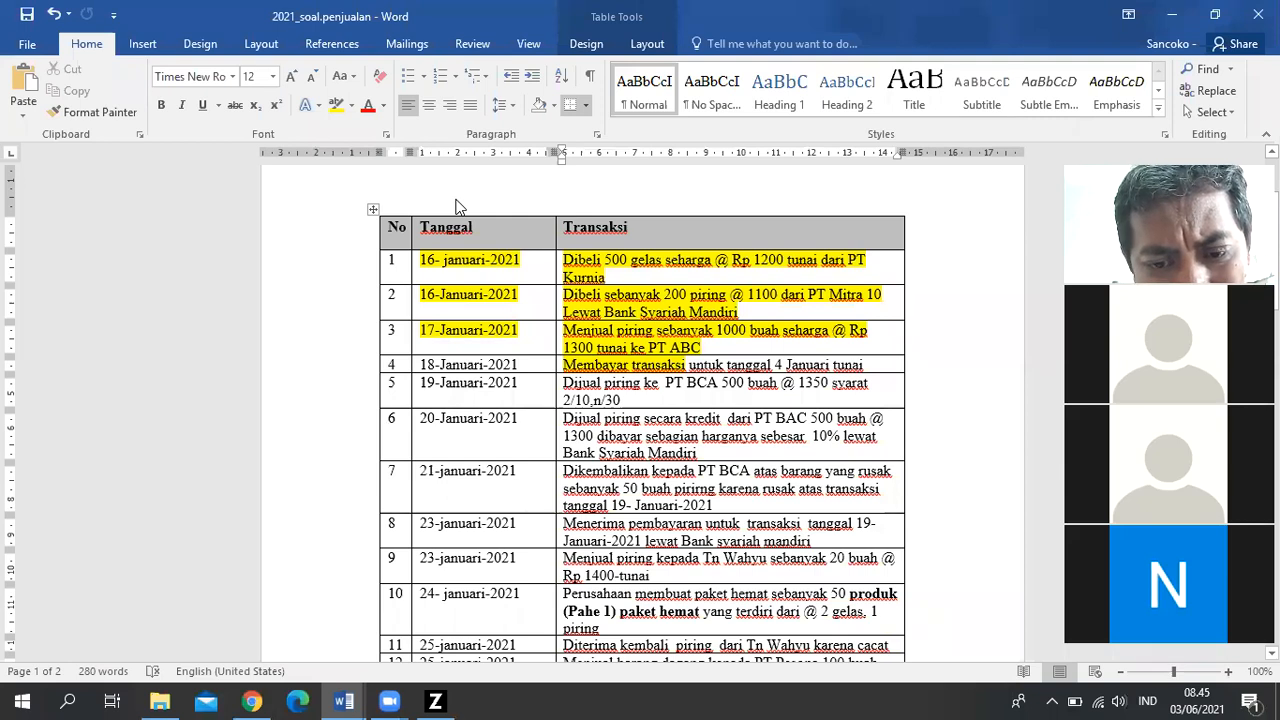
pyautogui.press('alt')
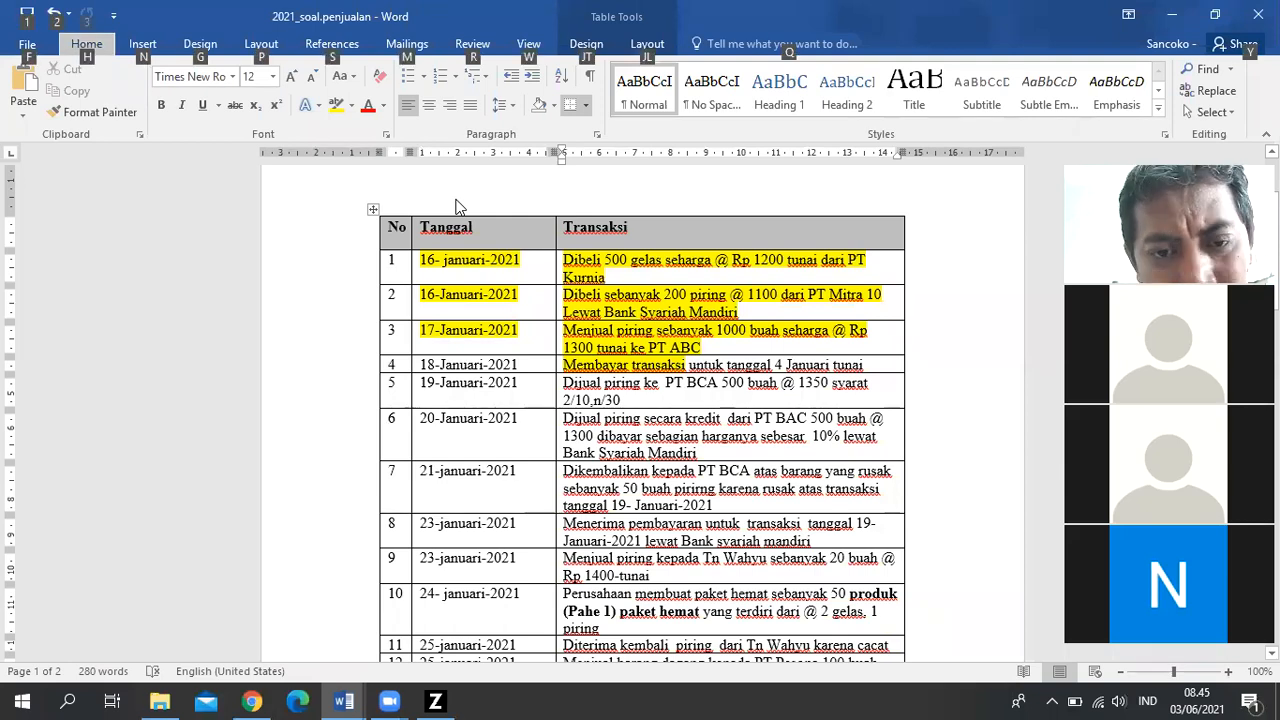
pyautogui.hotkey('alt', 'Tab')
pyautogui.write('16')
pyautogui.write('0120')
pyautogui.write('21')
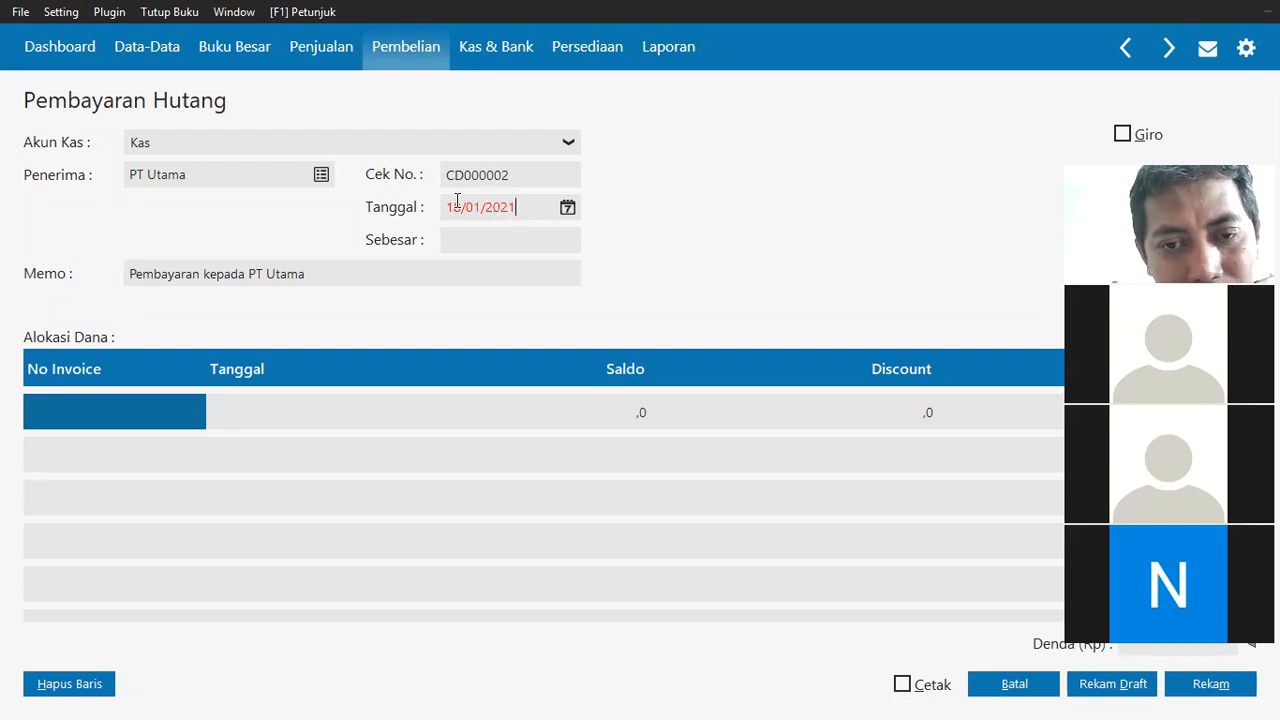
# Allocate the payment to PT Utama's invoice dated 04/01/2021 and fill in Sebesar with its full balance of Rp 549945,0.
pyautogui.doubleClick(118, 431)
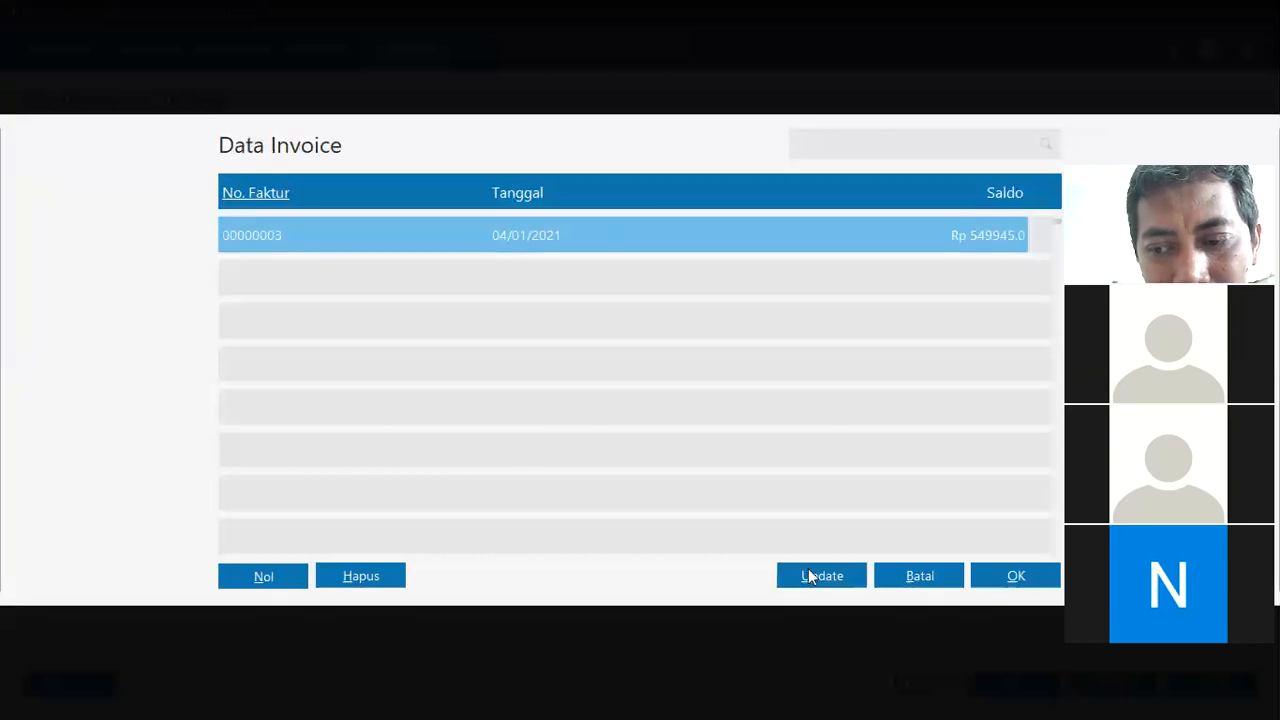
pyautogui.click(1022, 582)
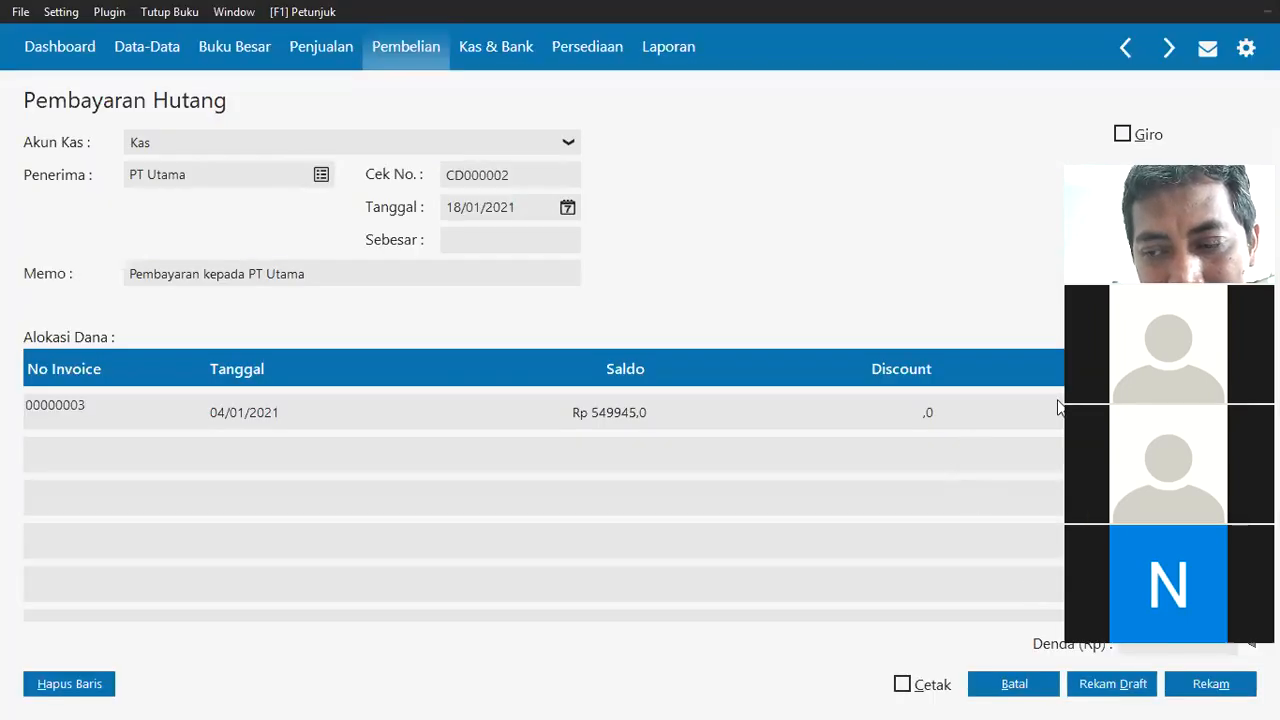
pyautogui.click(1021, 400)
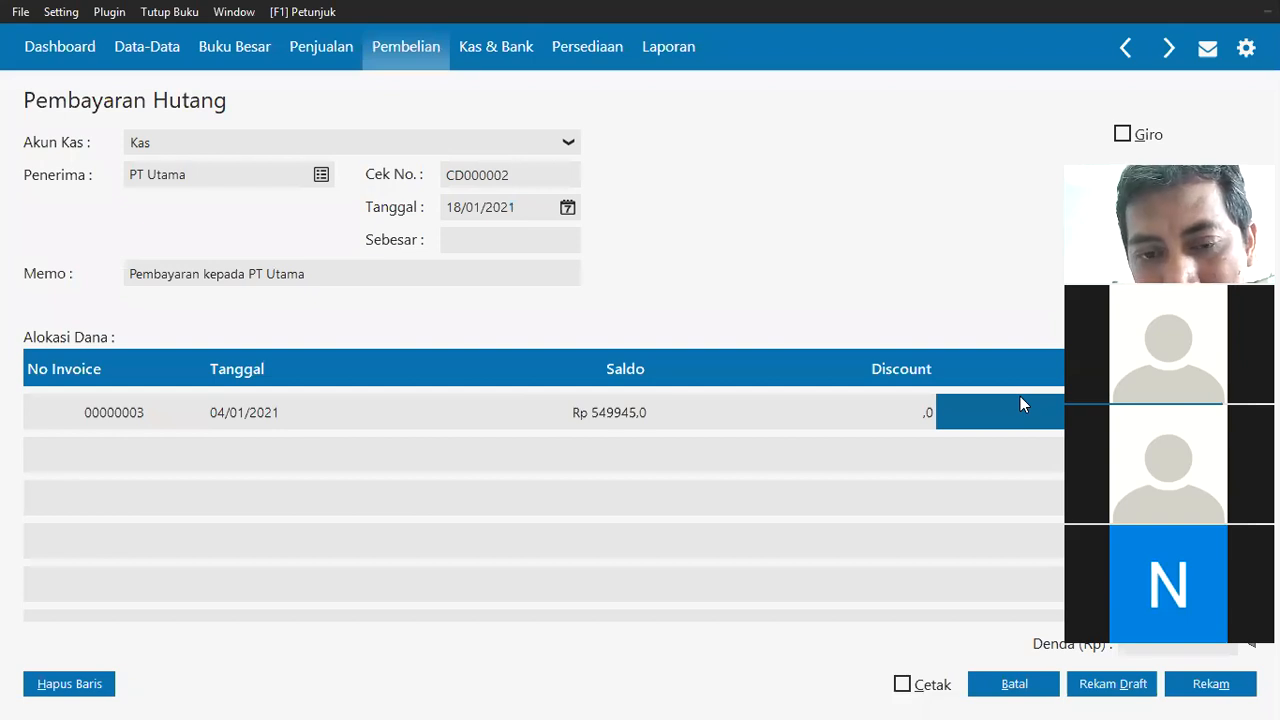
pyautogui.moveTo(1189, 153); pyautogui.dragTo(1217, 158)
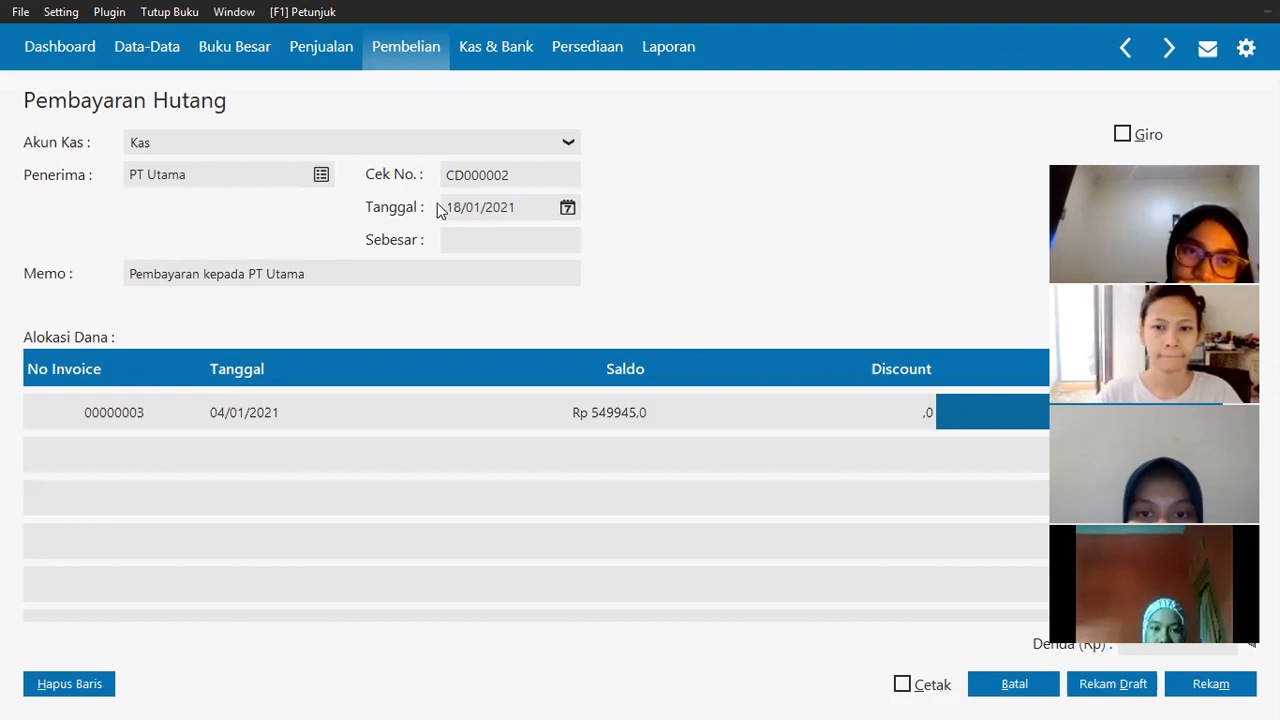
pyautogui.click(485, 234)
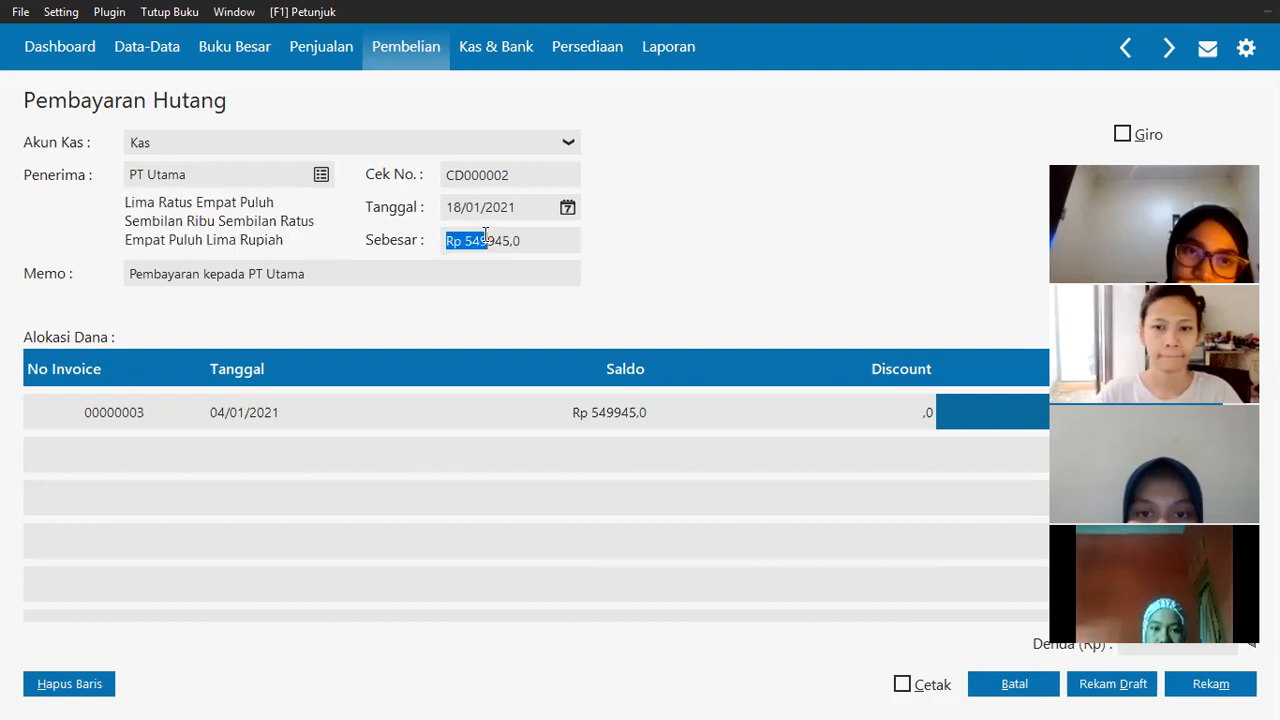
pyautogui.click(893, 412)
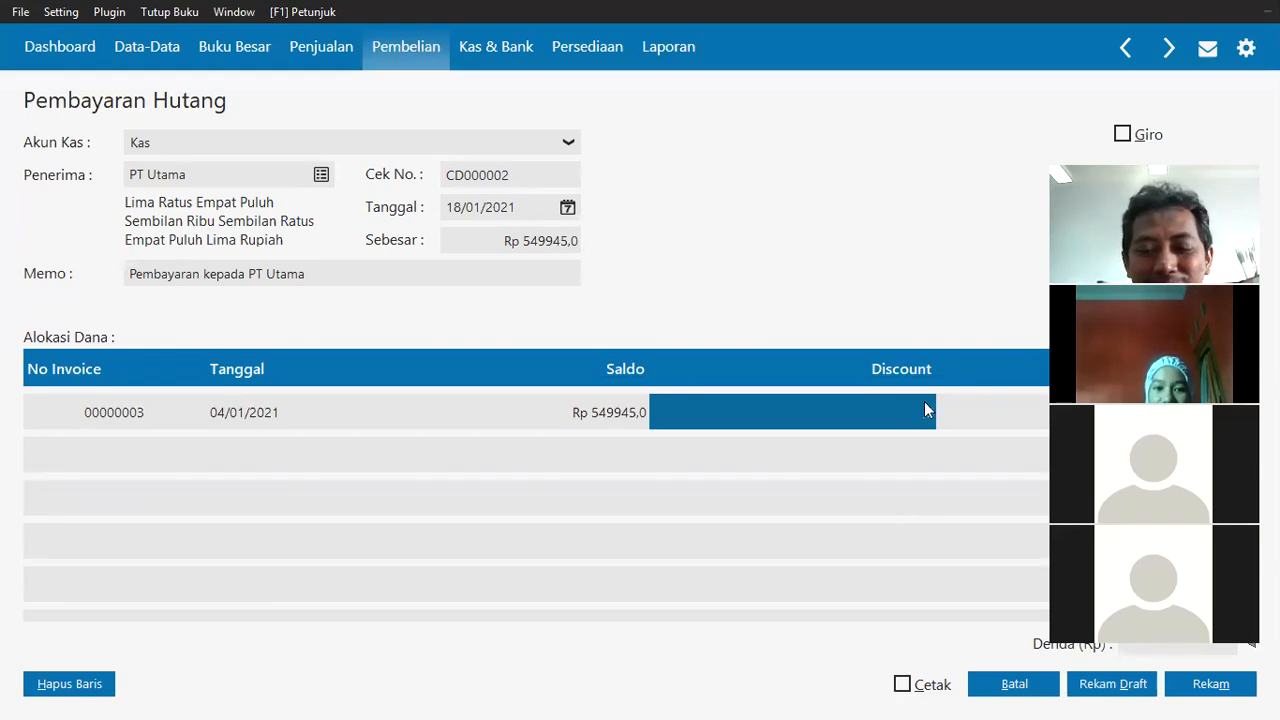
# Check the terms of the 4 January PT Utama purchase in the 2021_soal.pembeliaan document and return to the payment form in Zahir.
pyautogui.hotkey('alt', 'Tab')
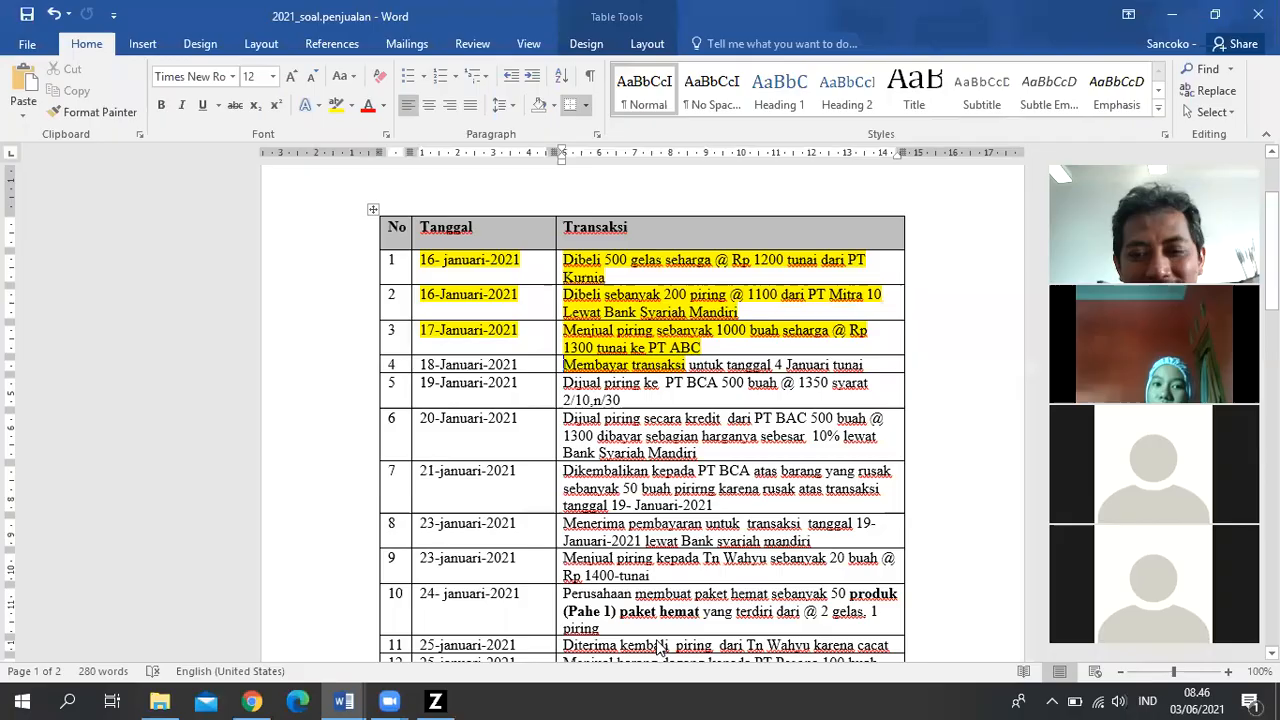
pyautogui.moveTo(343, 703)
pyautogui.click(243, 630)
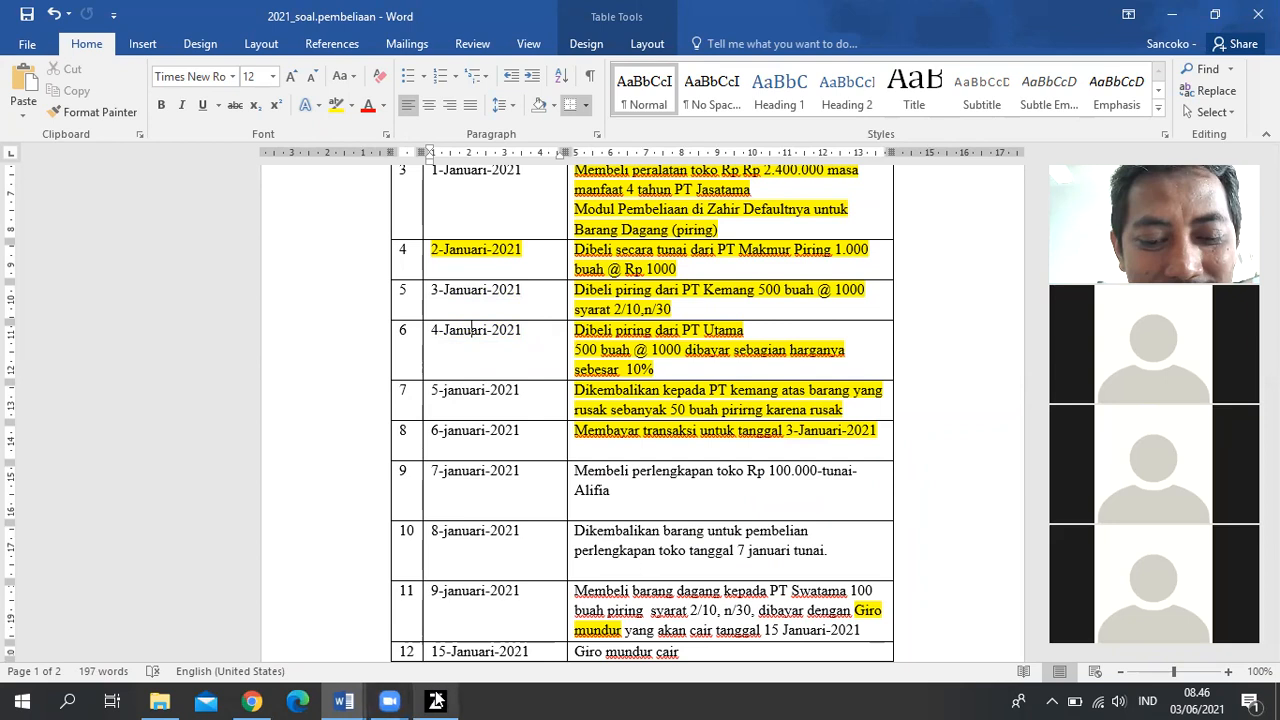
pyautogui.moveTo(436, 700)
pyautogui.click(443, 663)
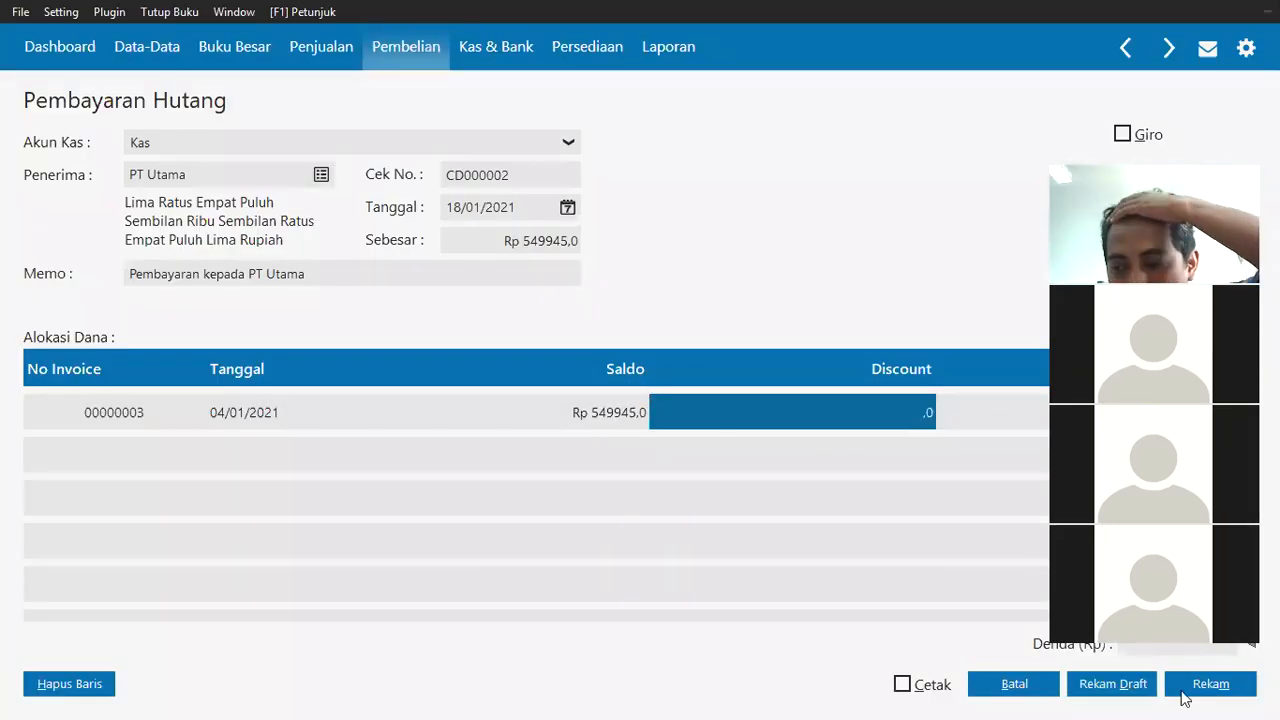
# Record the PT Utama debt payment and close the blank payment form without saving it.
pyautogui.click(1212, 688)
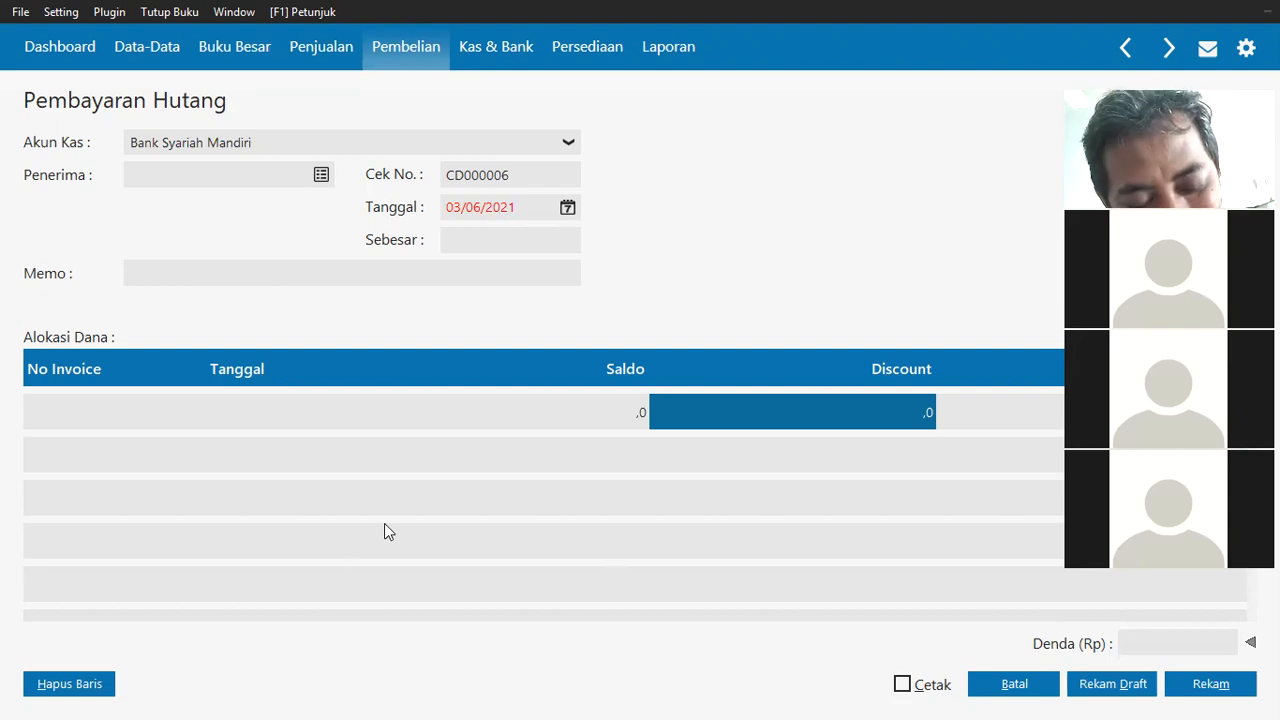
pyautogui.hotkey('alt', 'Tab')
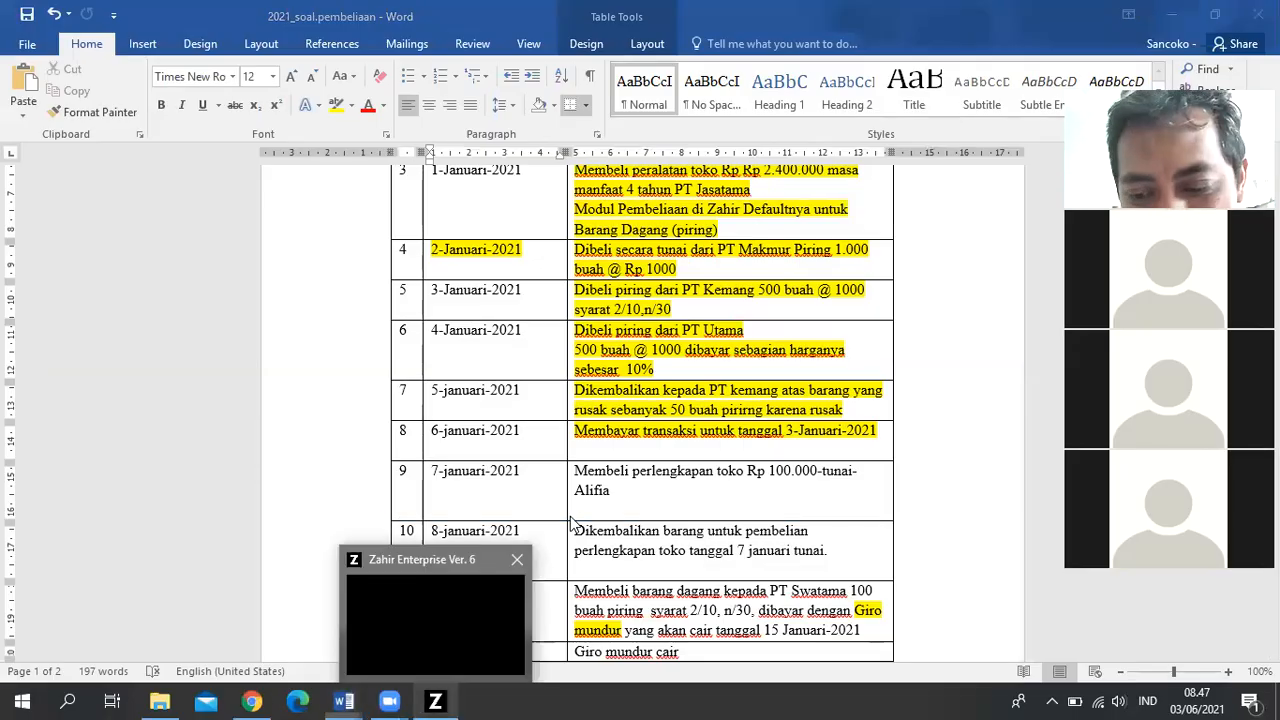
pyautogui.click(435, 700)
pyautogui.click(1034, 692)
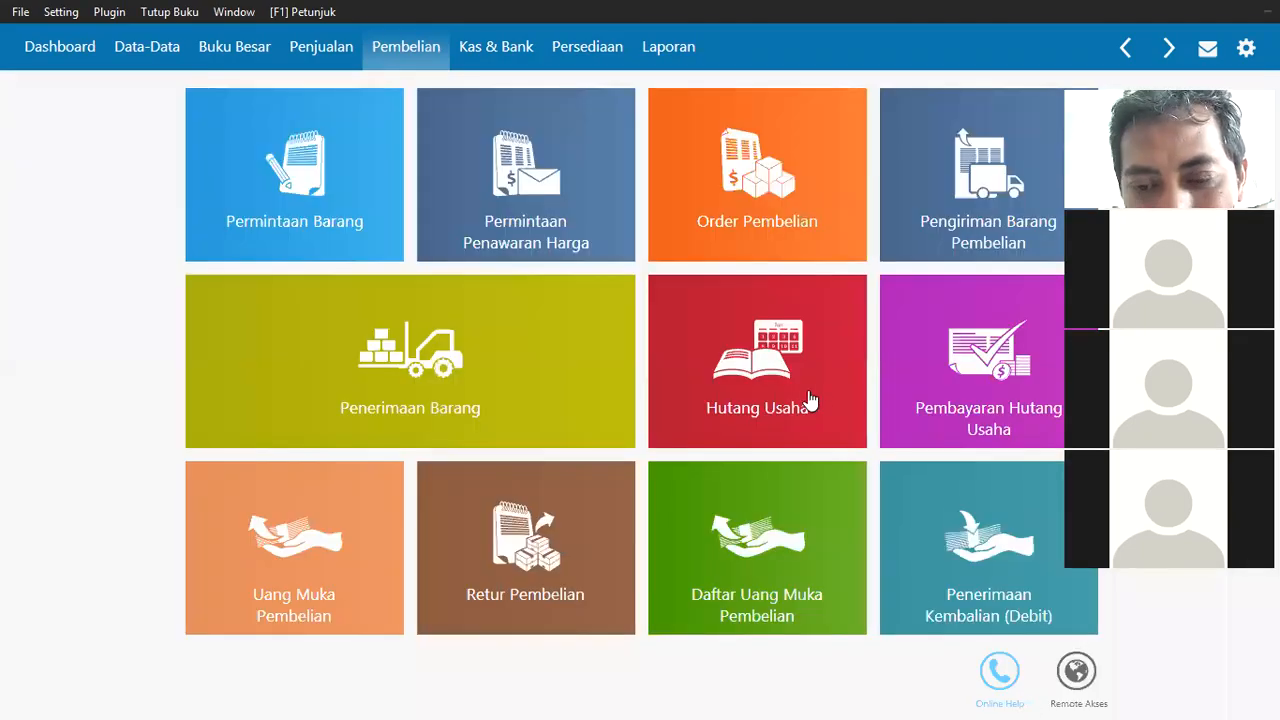
# Open the 18/01/2021 PT Utama entry from the Pembayaran Hutang Usaha list to review it, and close it without changes.
pyautogui.moveTo(990, 350)
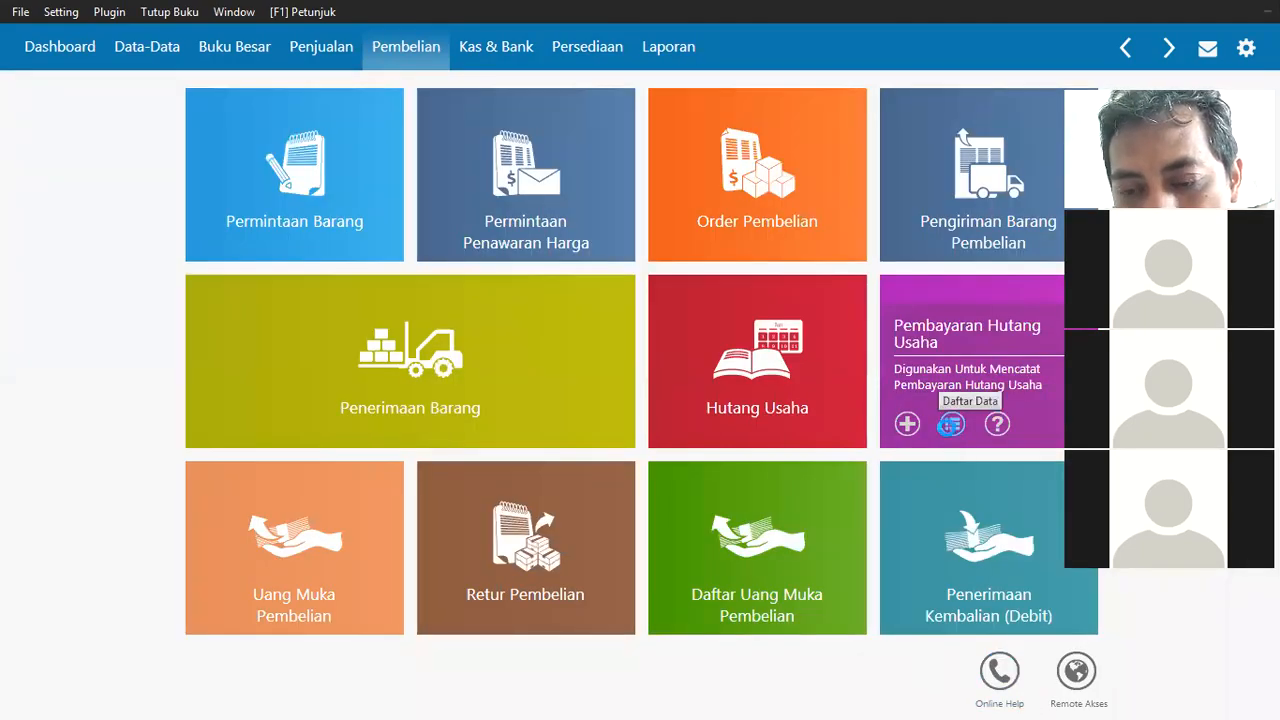
pyautogui.click(950, 424)
pyautogui.click(620, 366)
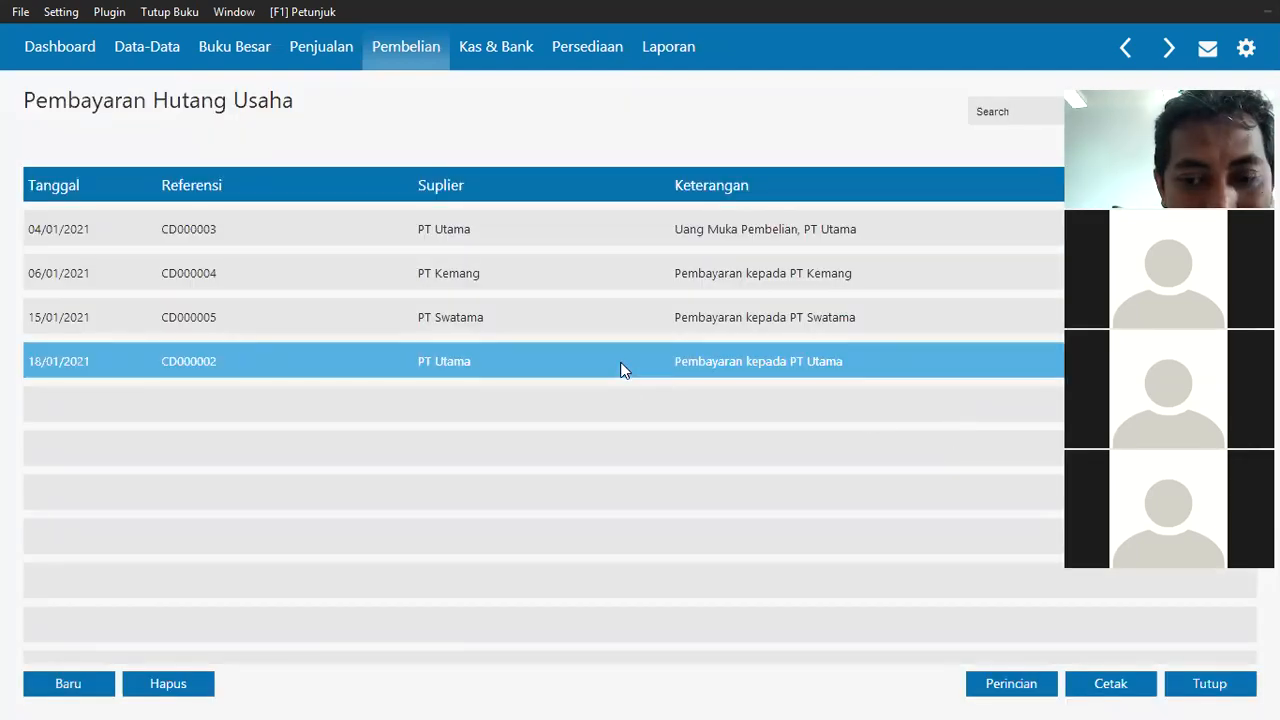
pyautogui.rightClick(621, 367)
pyautogui.click(714, 466)
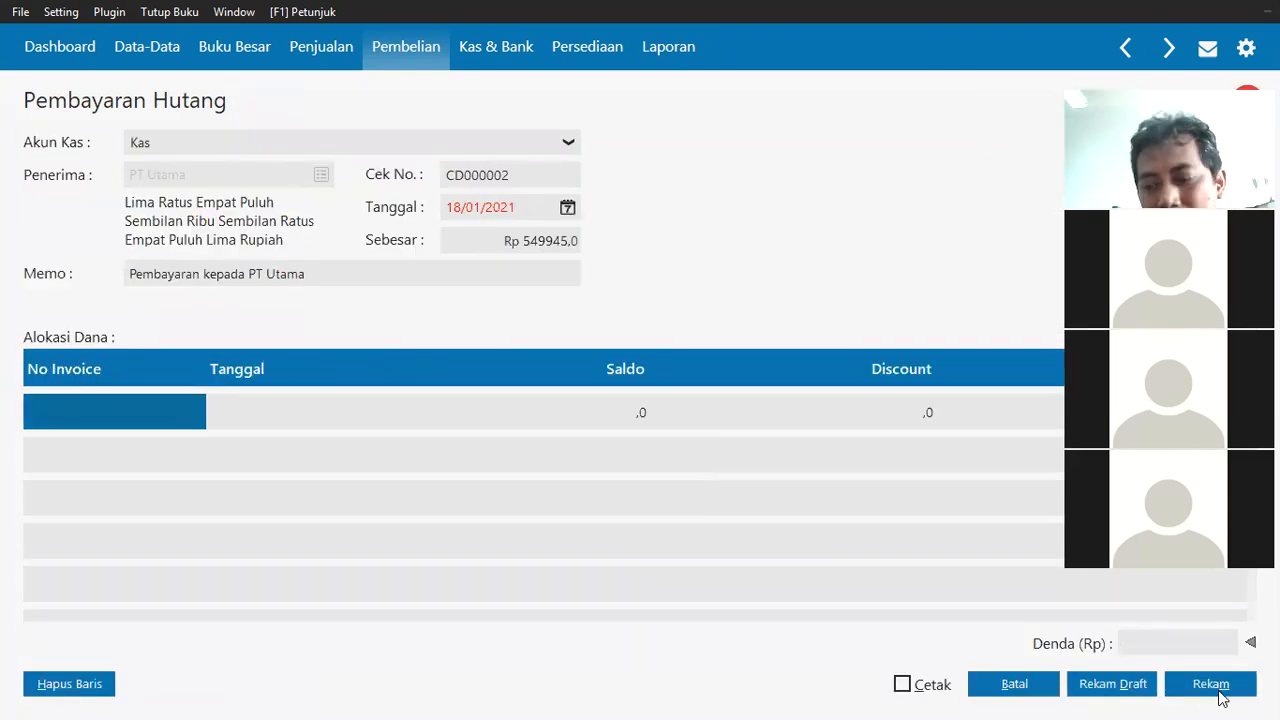
pyautogui.click(1013, 690)
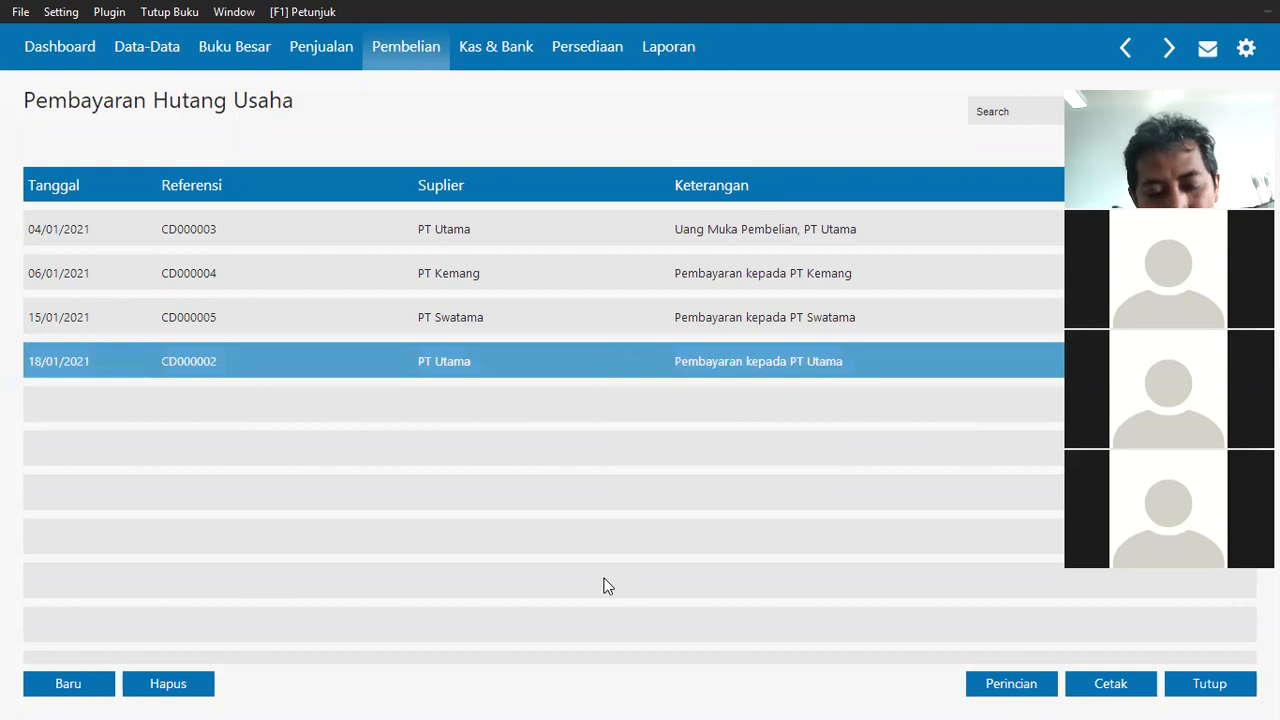
# Read the transactions from number 4 onward in the 2021_soal.penjualan document and return to Zahir.
pyautogui.hotkey('alt', 'Tab')
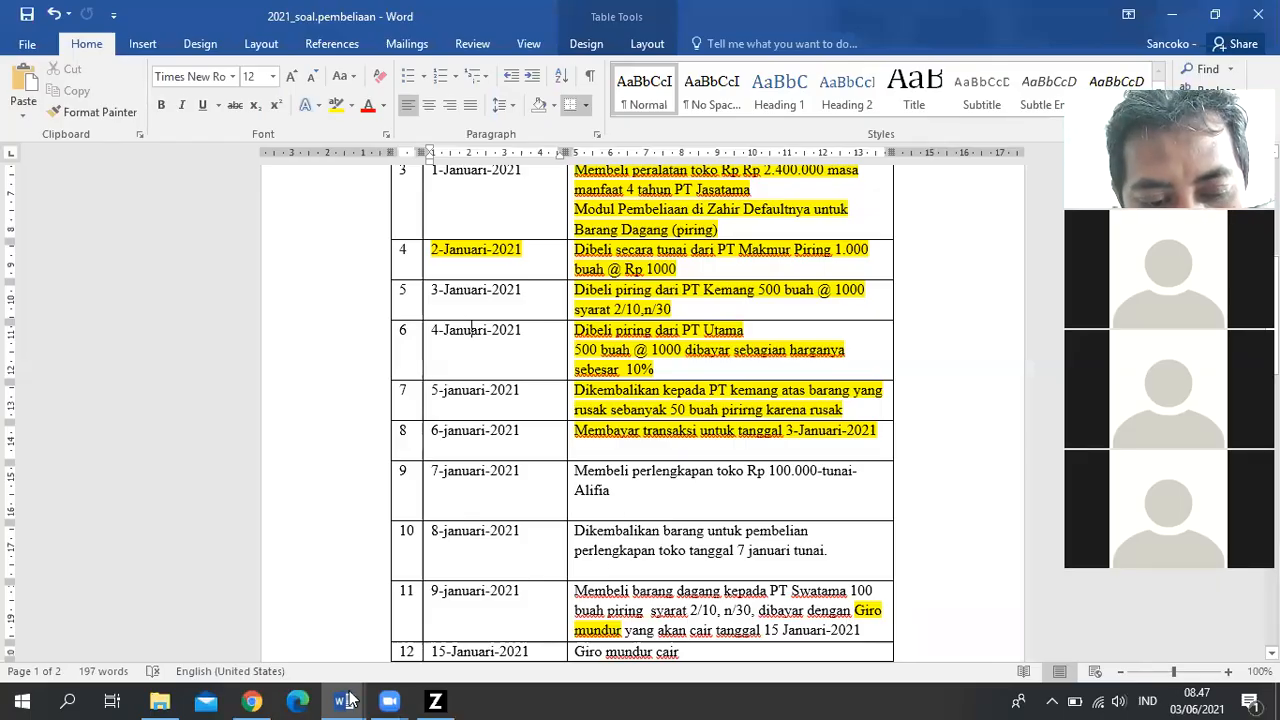
pyautogui.click(405, 660)
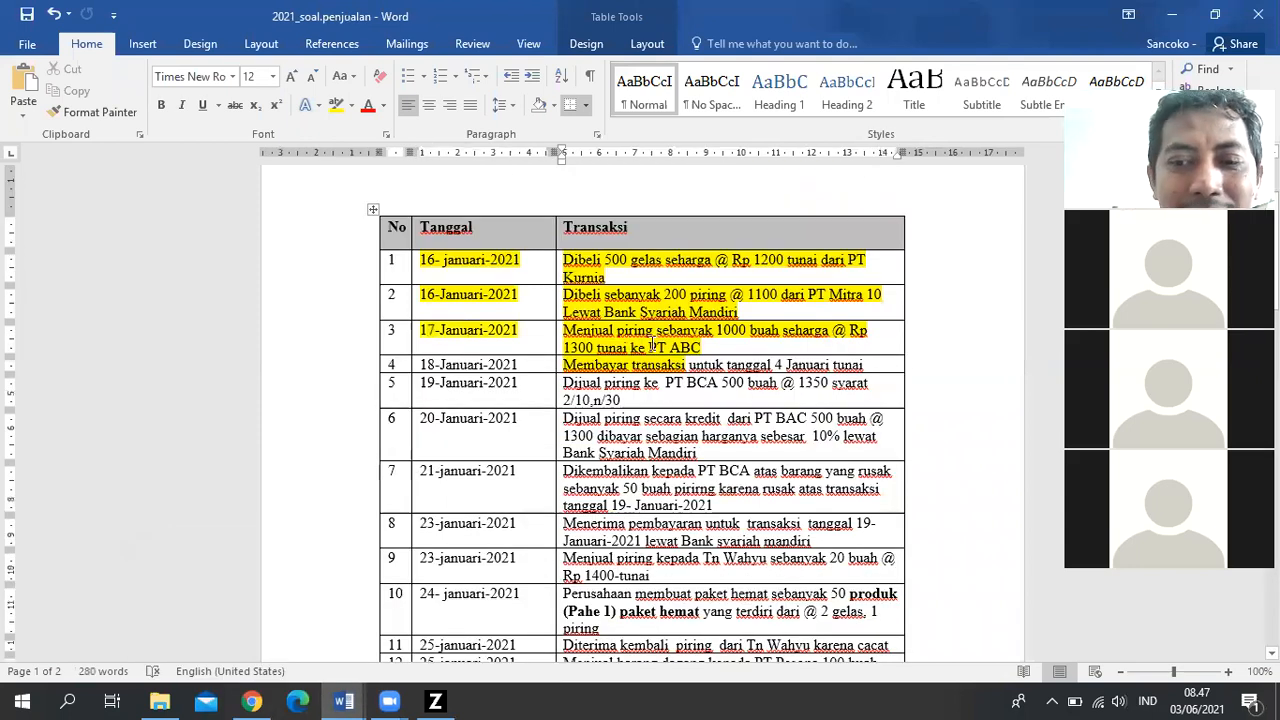
pyautogui.scroll(-1, 652, 345)
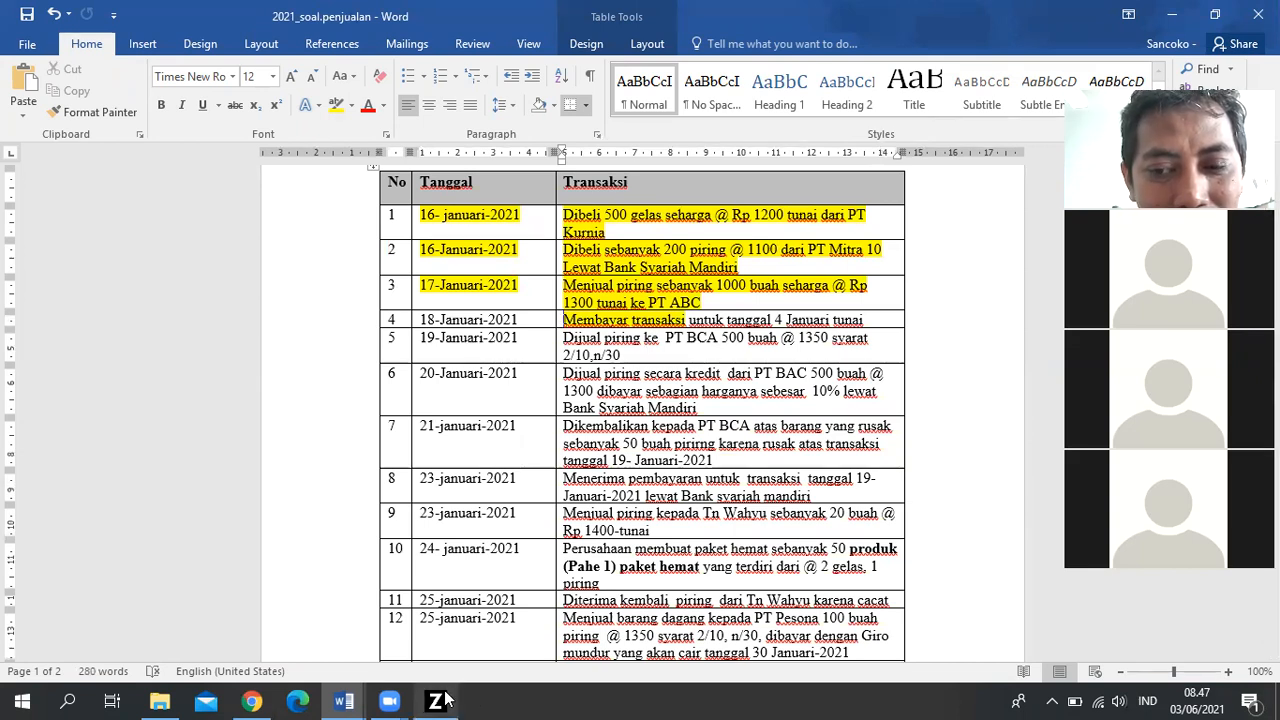
pyautogui.moveTo(437, 700)
pyautogui.click(464, 650)
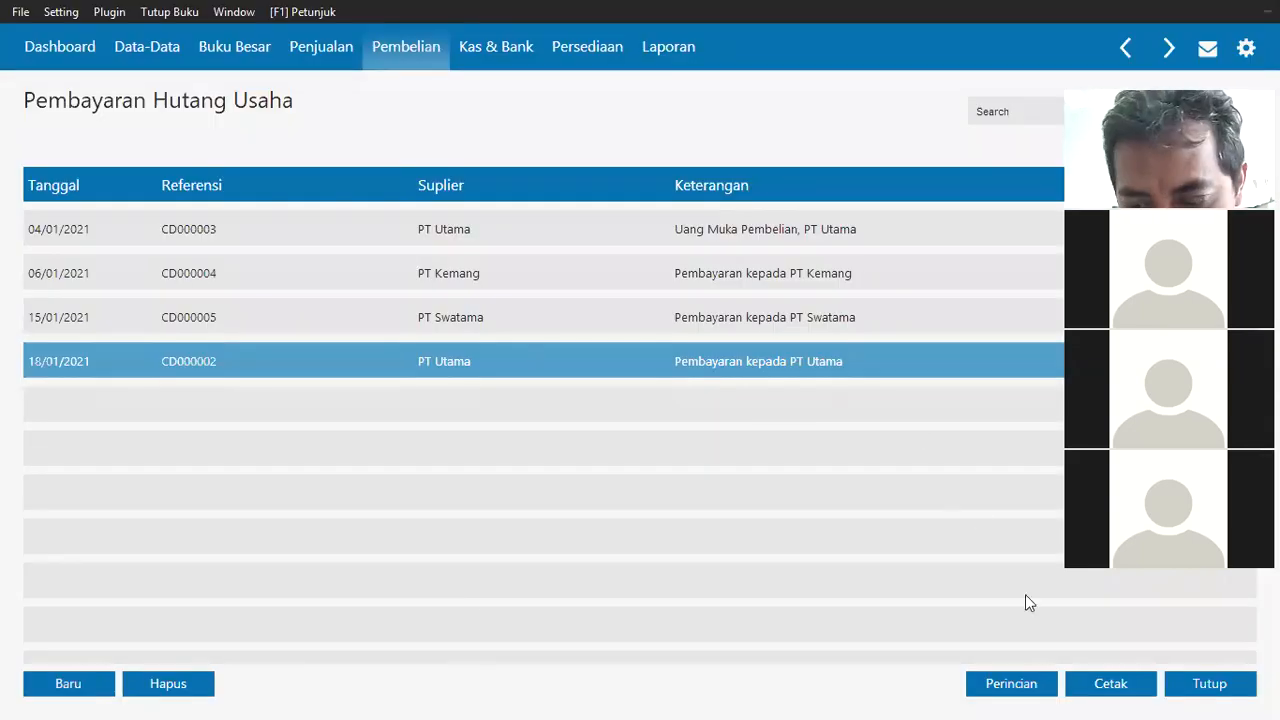
# Close the list of debt payments and start a new sales invoice in the Penjualan module.
pyautogui.click(1202, 692)
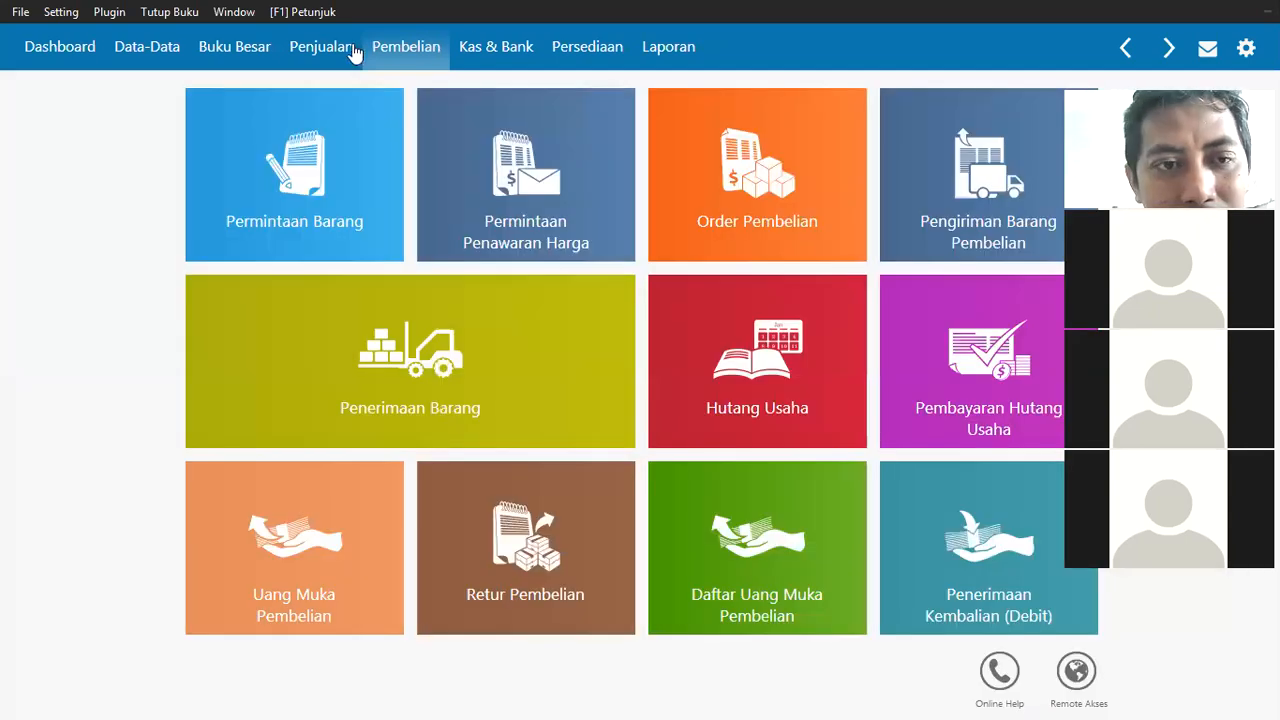
pyautogui.click(314, 48)
pyautogui.click(211, 420)
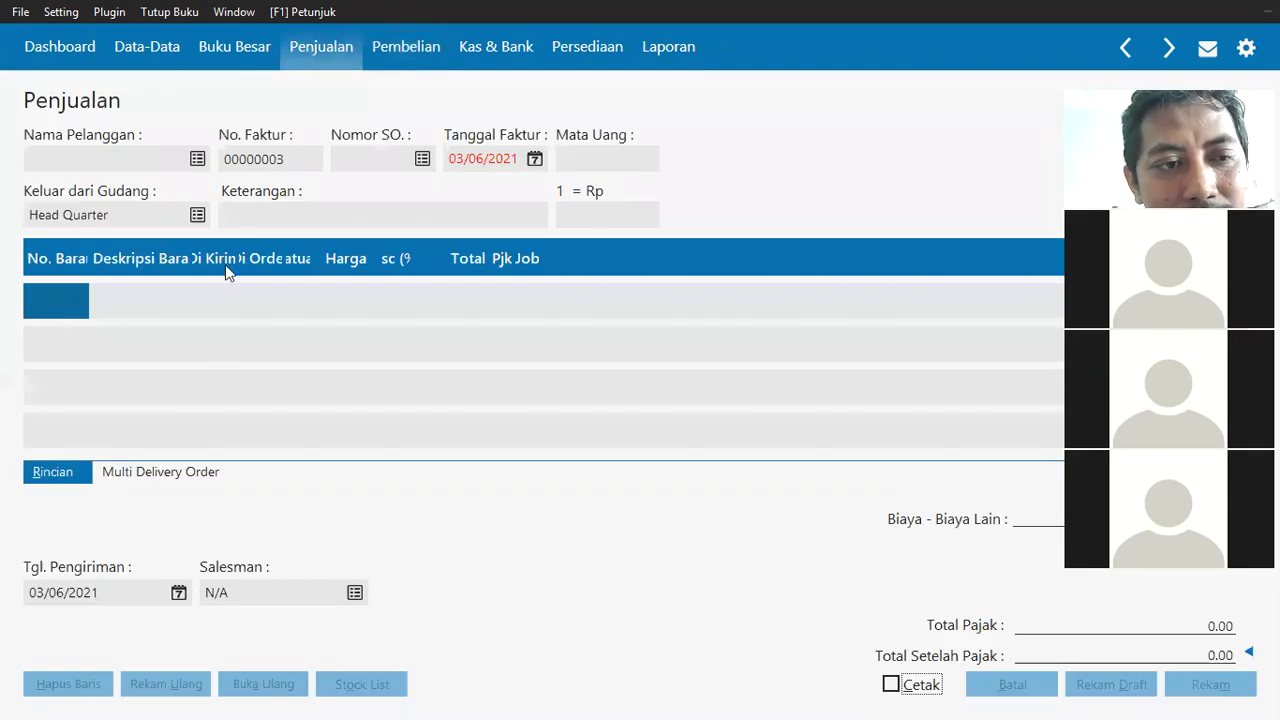
# Add a customer with ID C-002 and company name PT BCA to the customer data, as named in transaction 5.
pyautogui.click(197, 160)
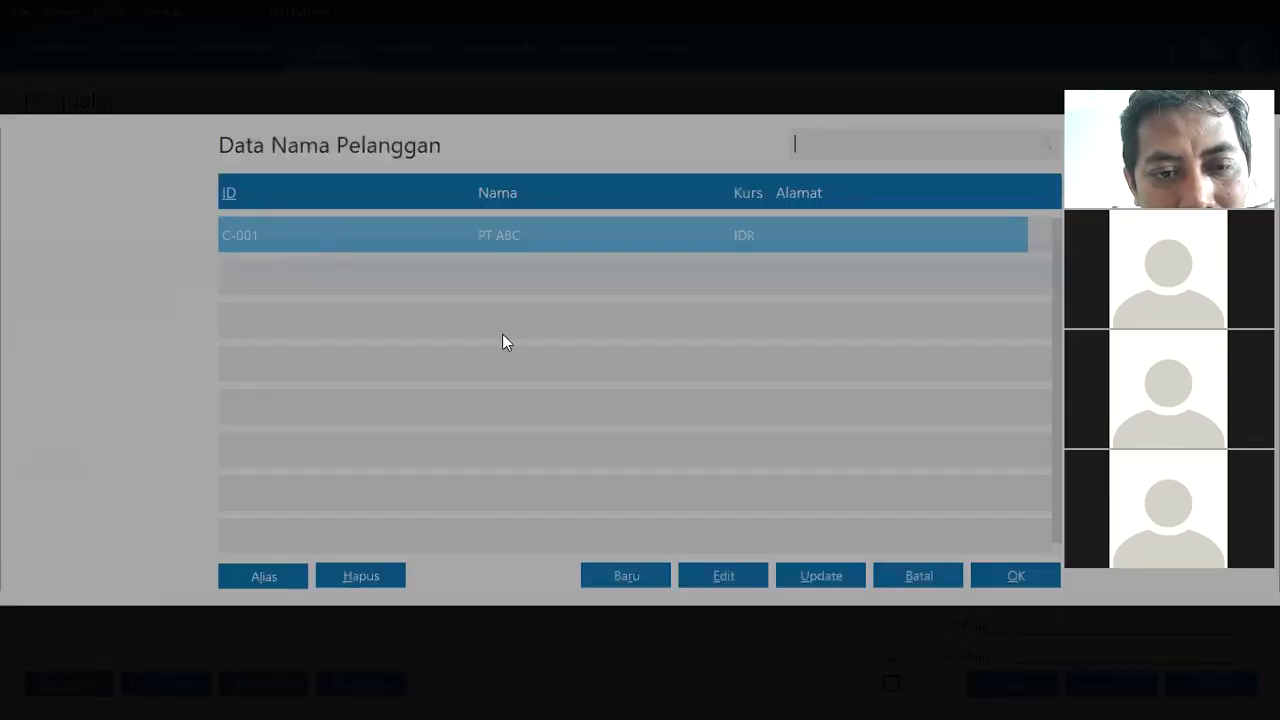
pyautogui.click(607, 578)
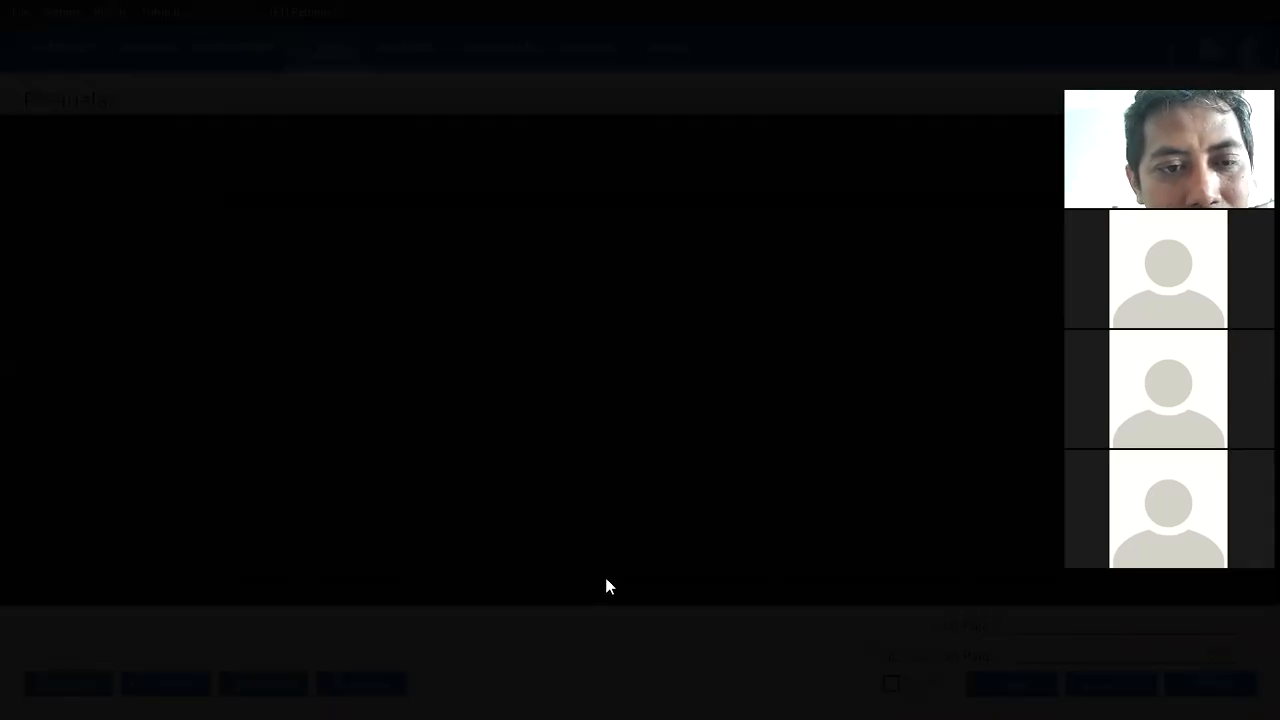
pyautogui.write('C-002')
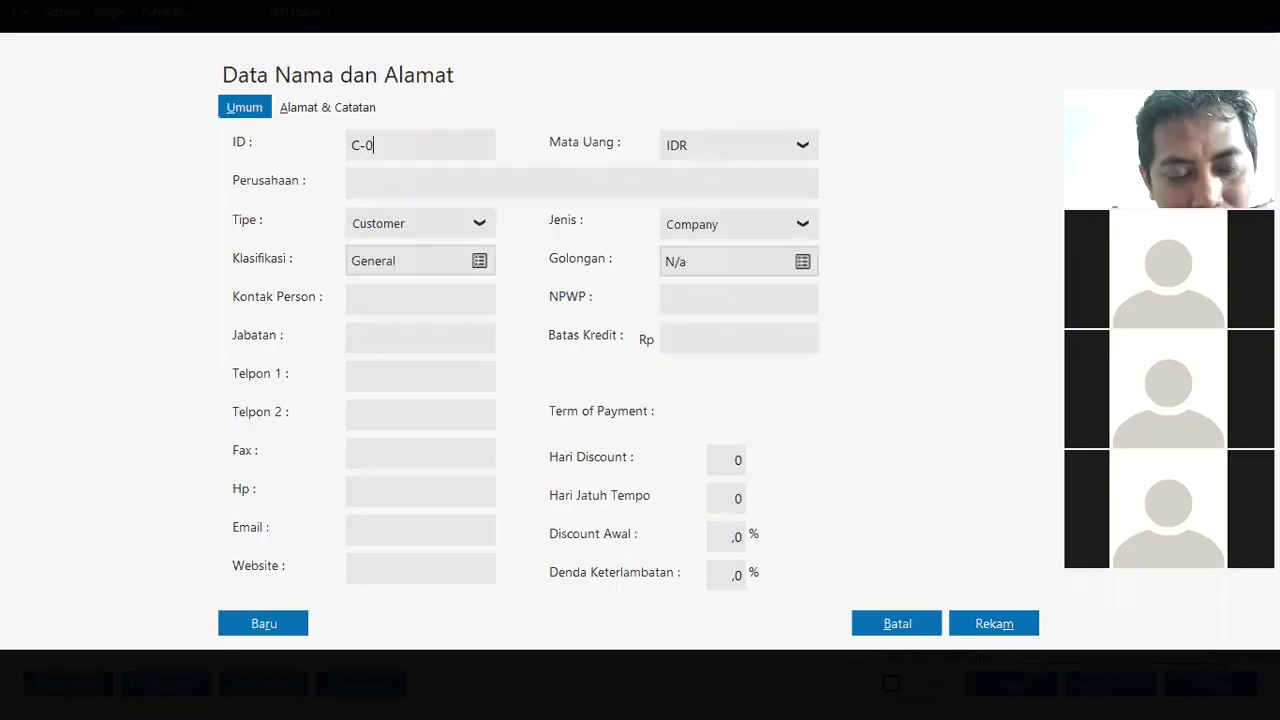
pyautogui.click(453, 193)
pyautogui.write('PT')
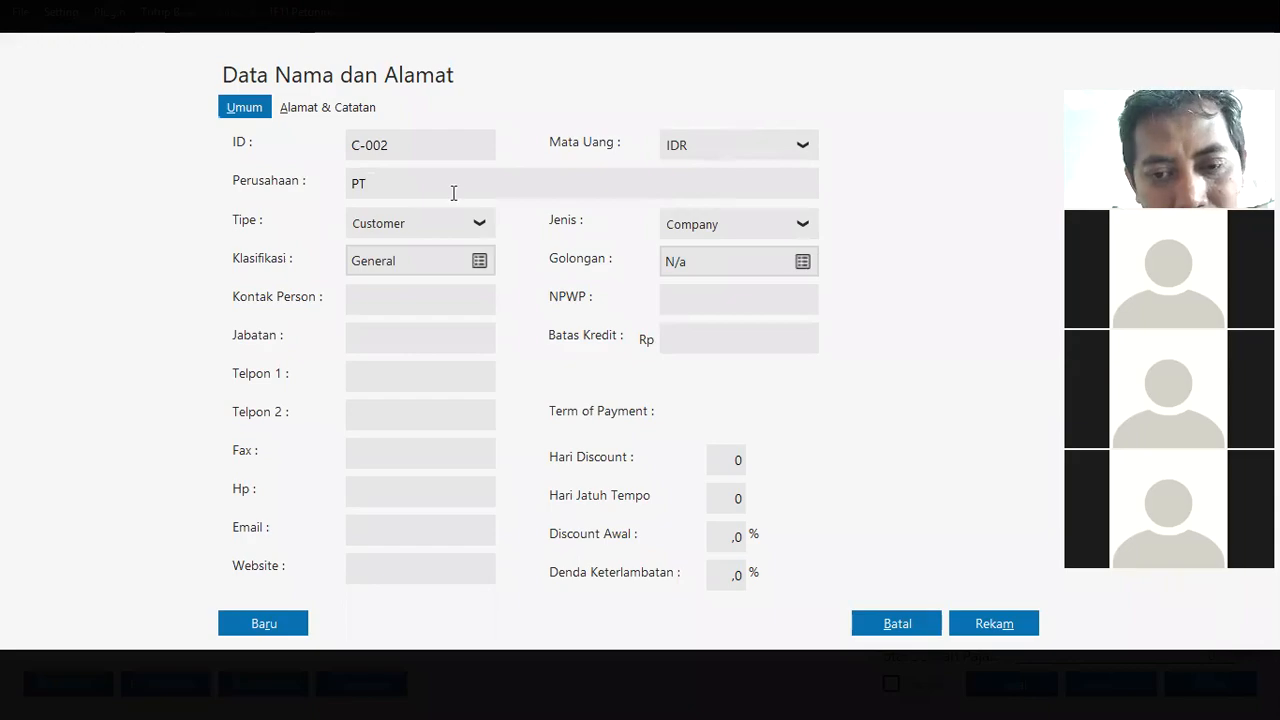
pyautogui.hotkey('alt', 'Tab')
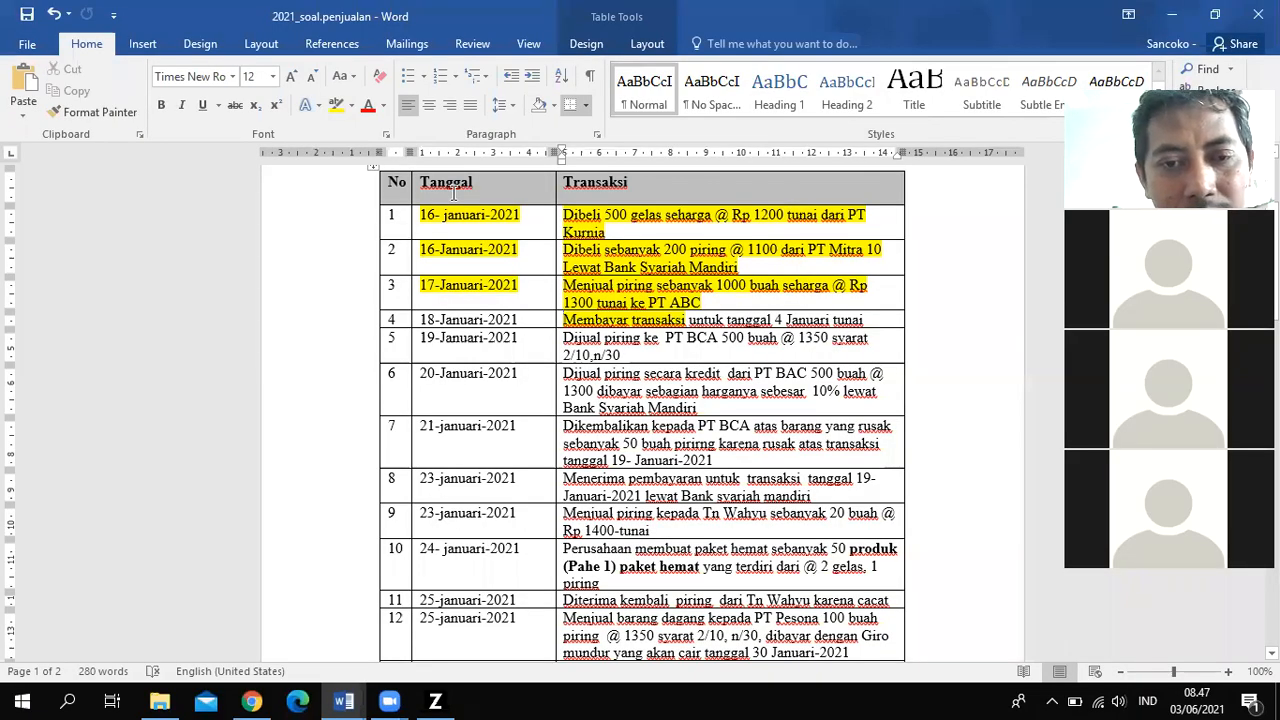
pyautogui.hotkey('alt', 'Tab')
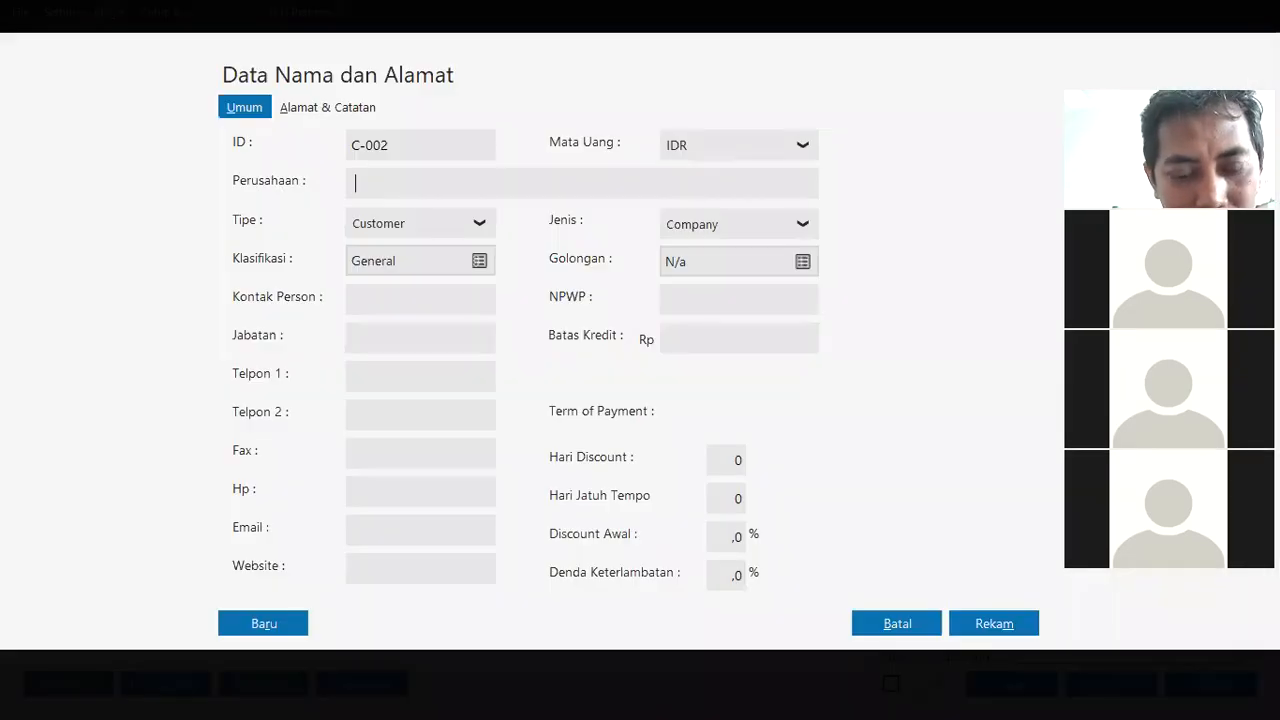
pyautogui.write('T BCA')
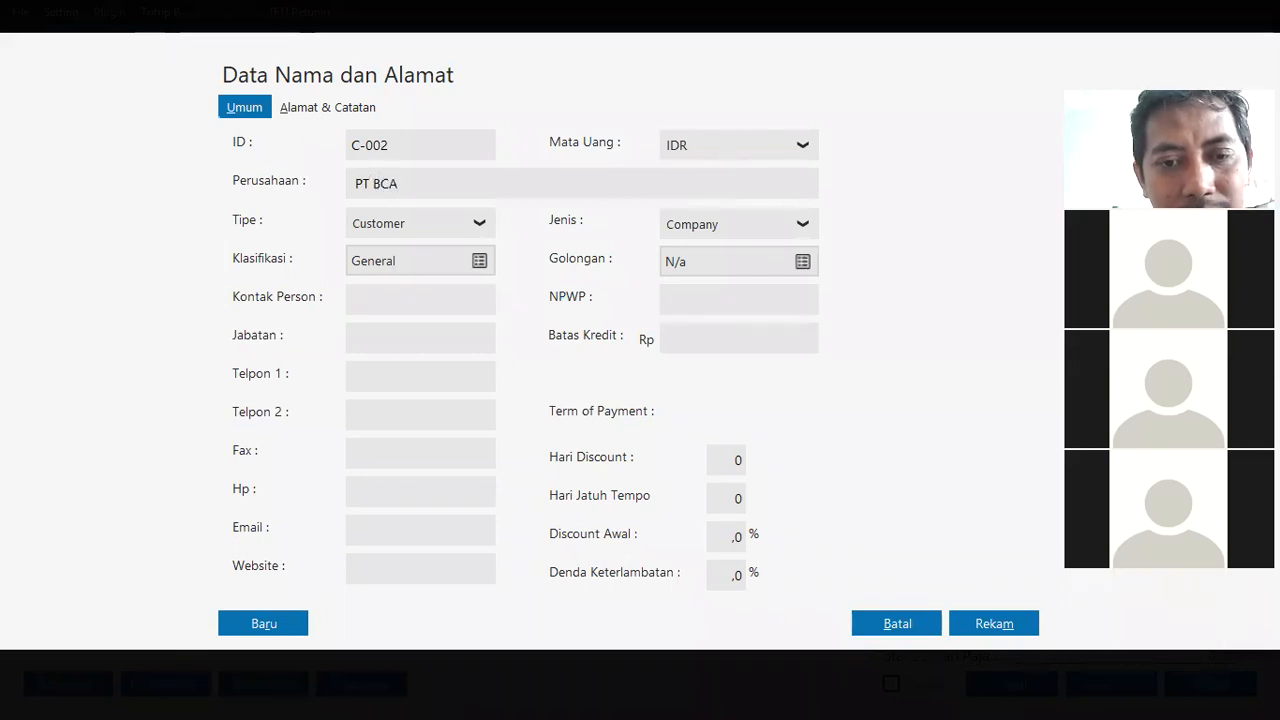
pyautogui.click(449, 306)
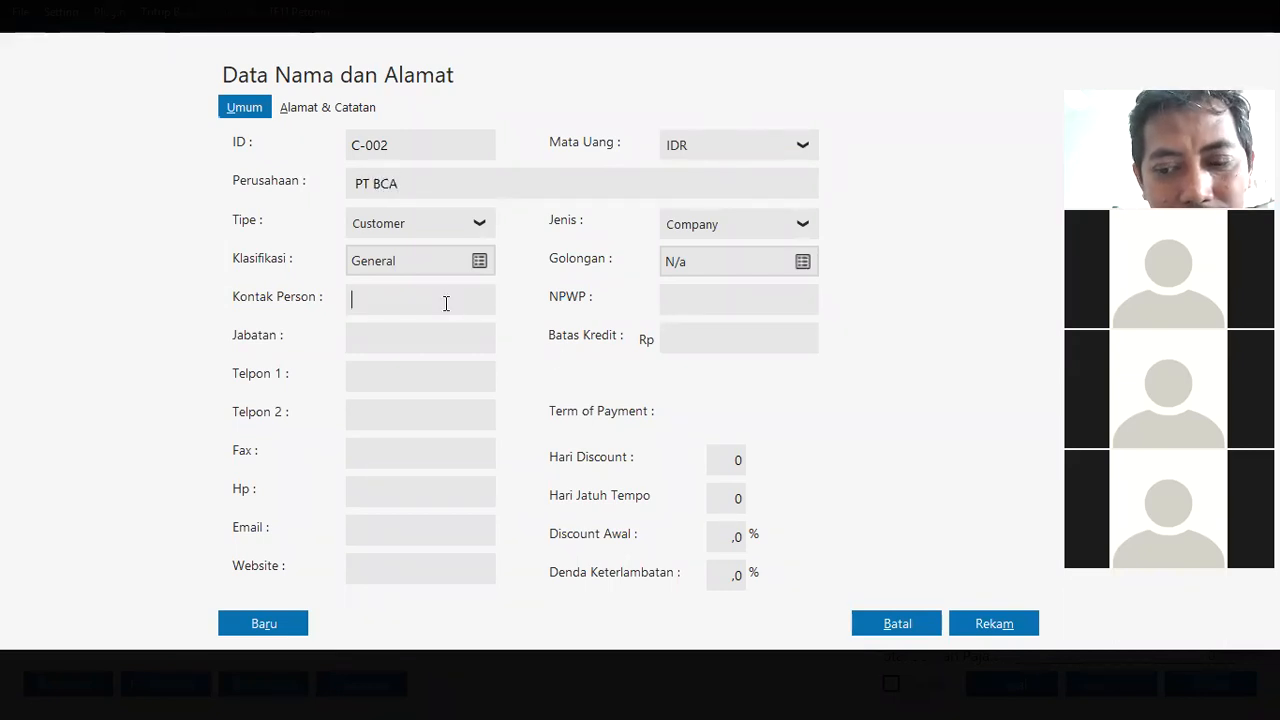
pyautogui.click(966, 616)
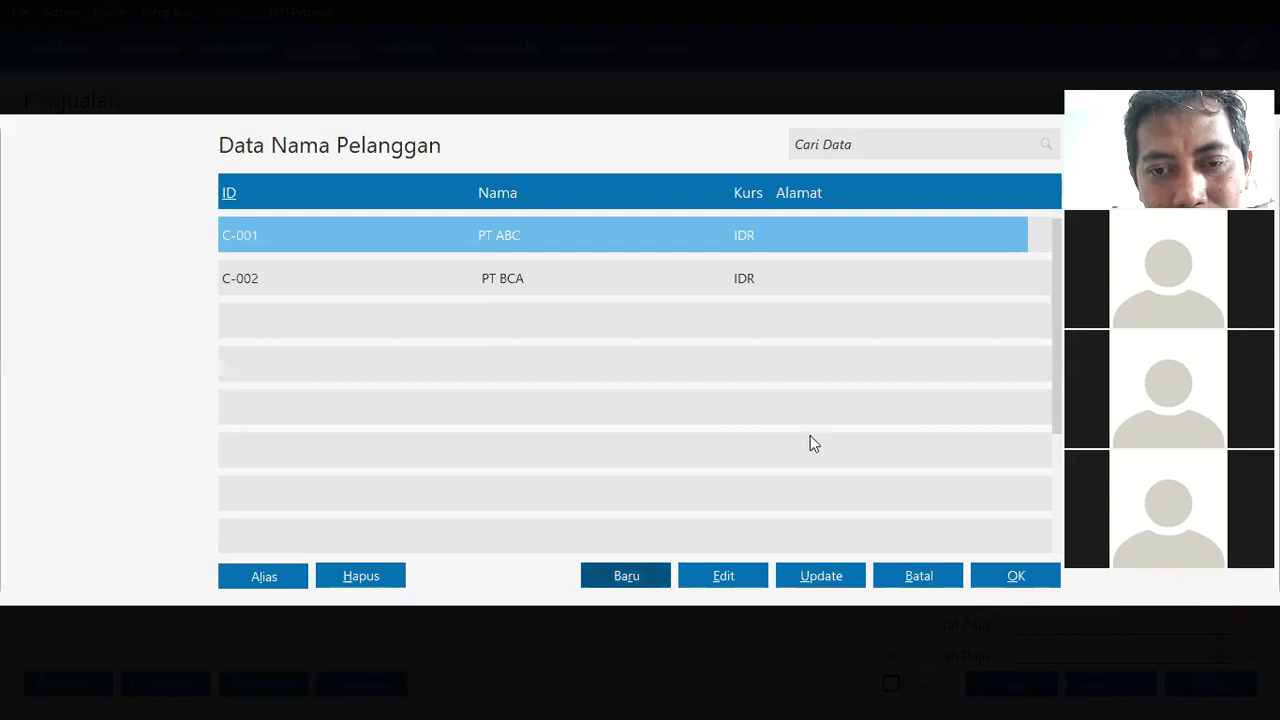
# Choose PT BCA as the invoice's customer and set Tanggal Faktur to 19/01/2021, as given for transaction 5.
pyautogui.click(664, 276)
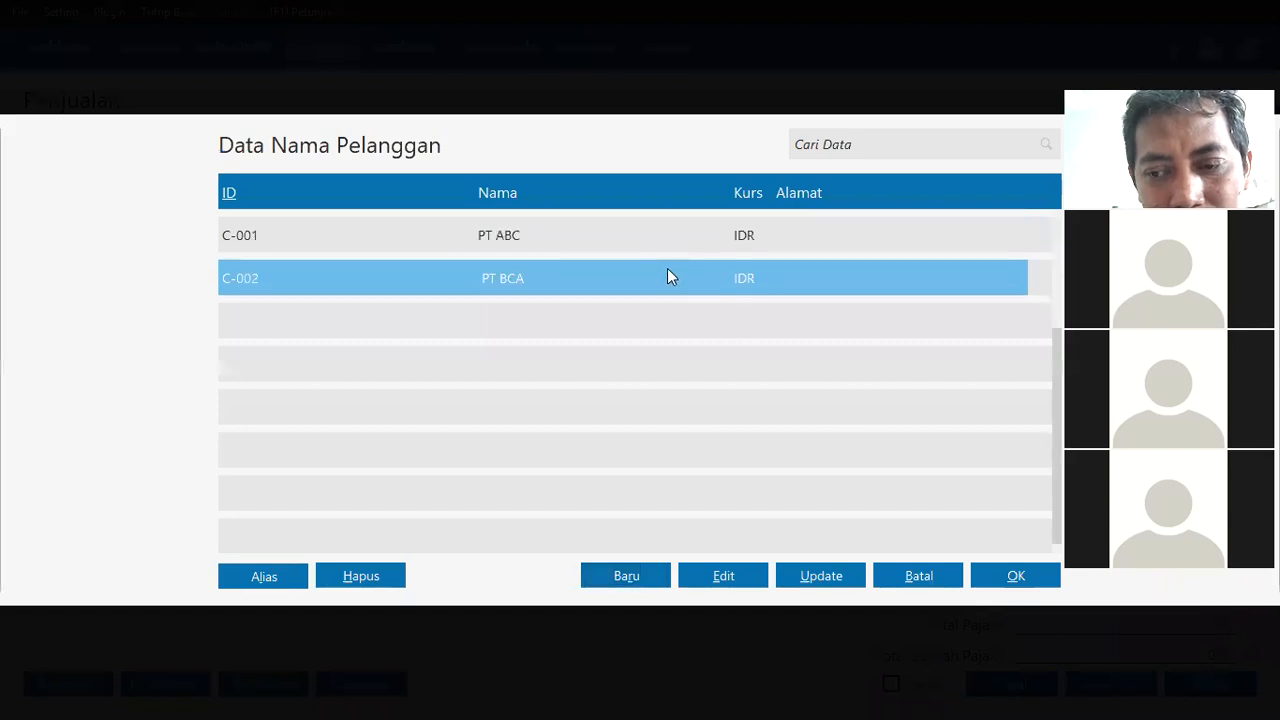
pyautogui.click(1044, 581)
pyautogui.click(474, 162)
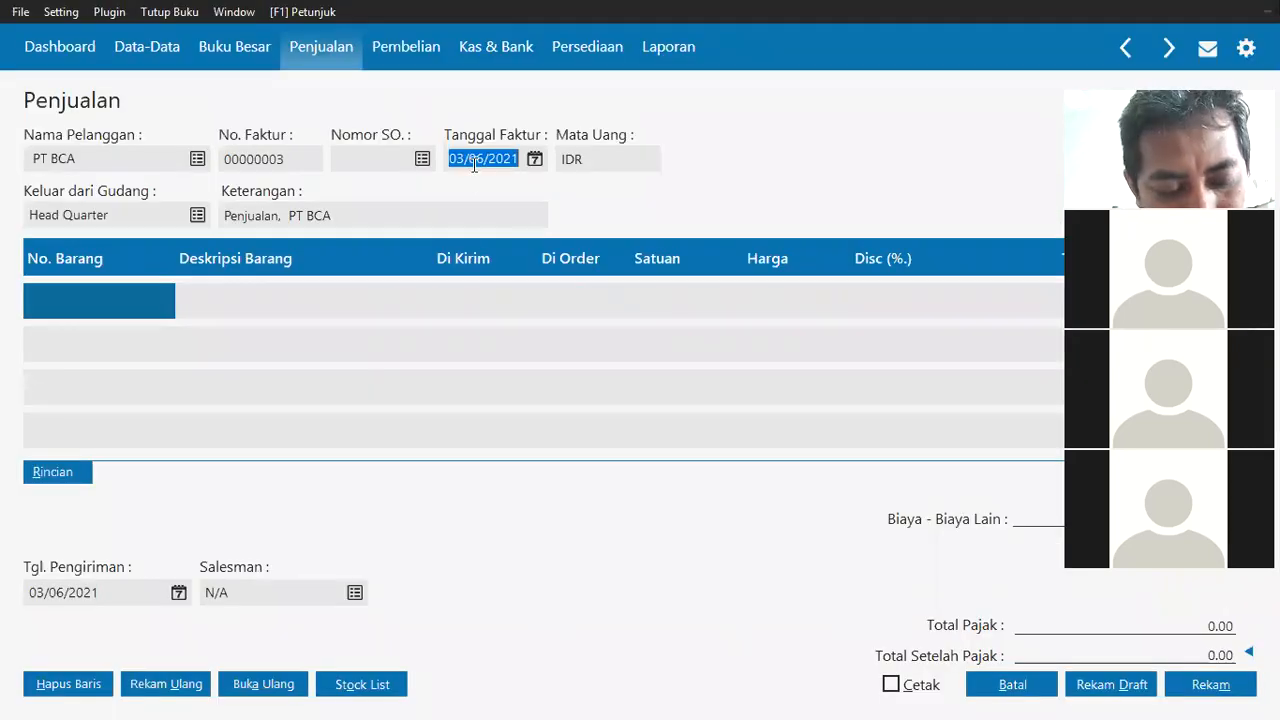
pyautogui.hotkey('alt', 'Tab')
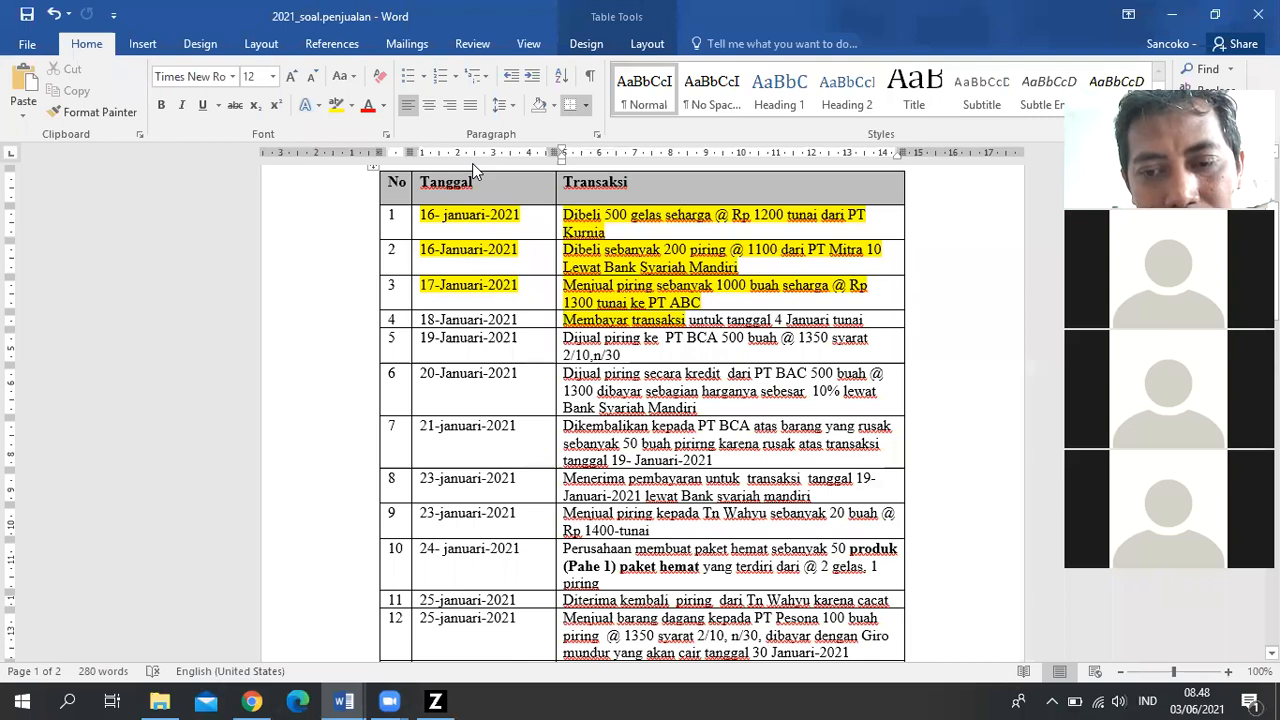
pyautogui.hotkey('alt', 'Tab')
pyautogui.hotkey('alt', 'Tab')
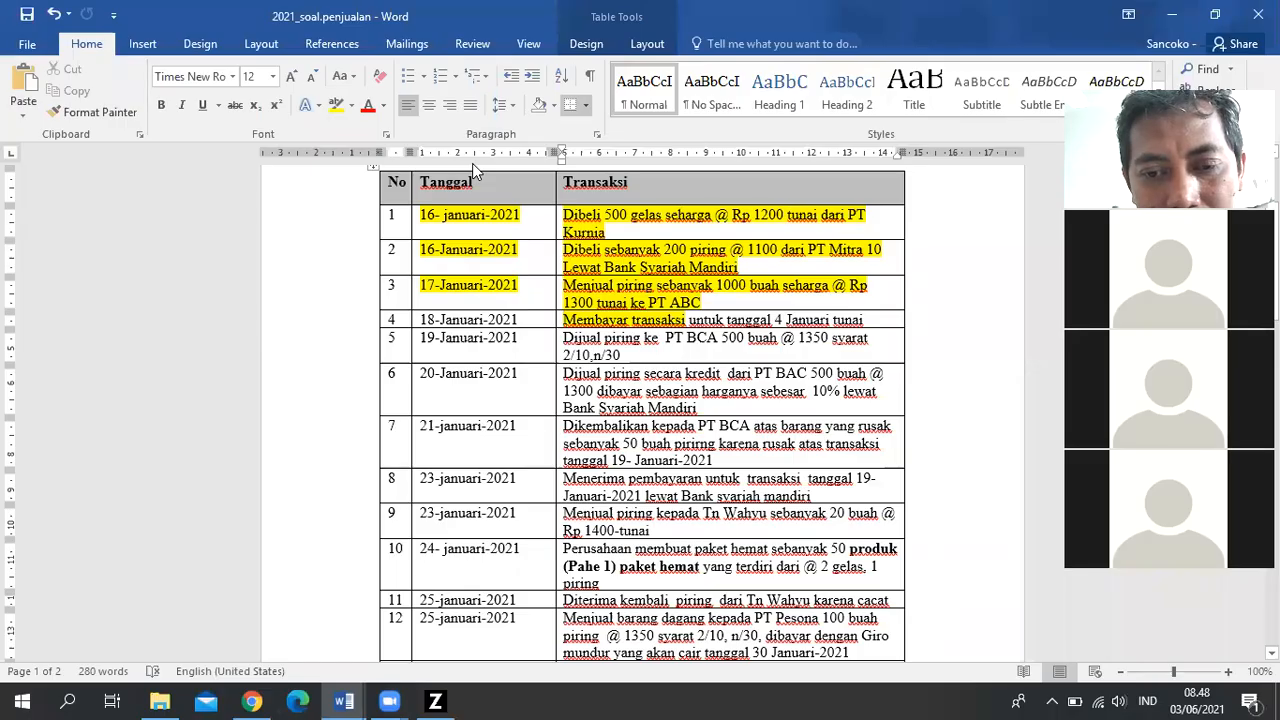
pyautogui.hotkey('alt', 'Tab')
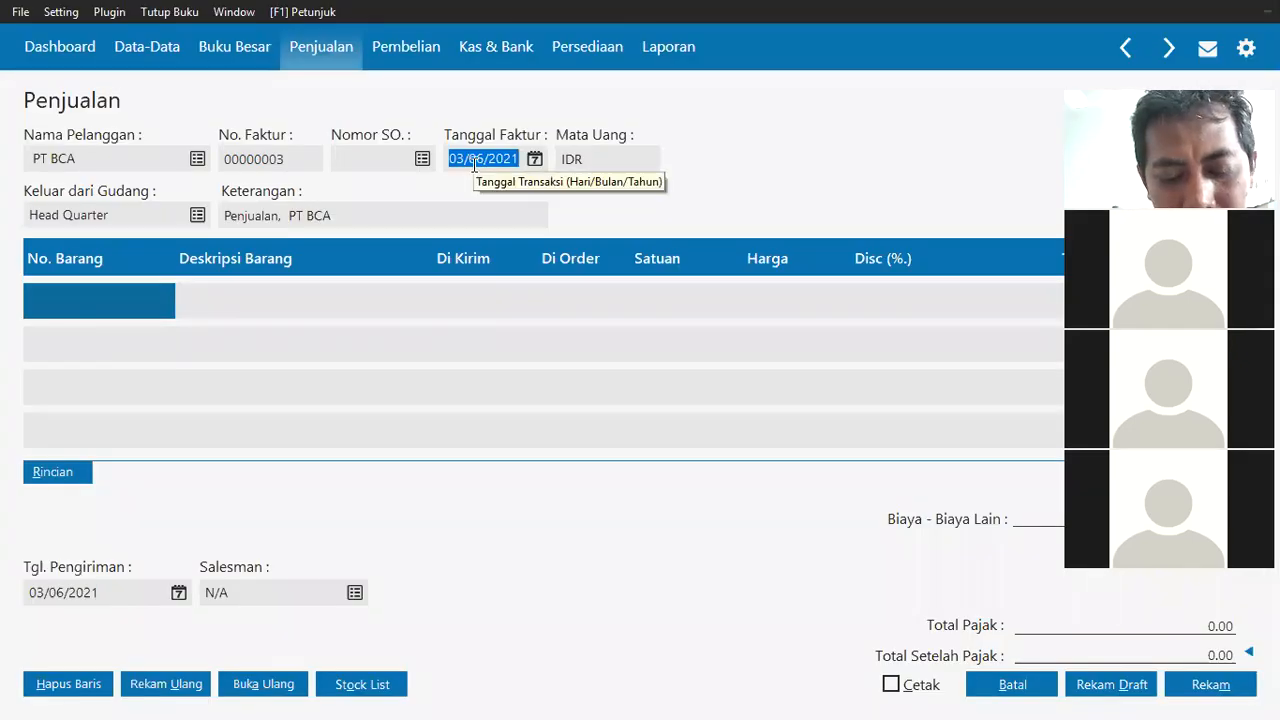
pyautogui.write('19/01/')
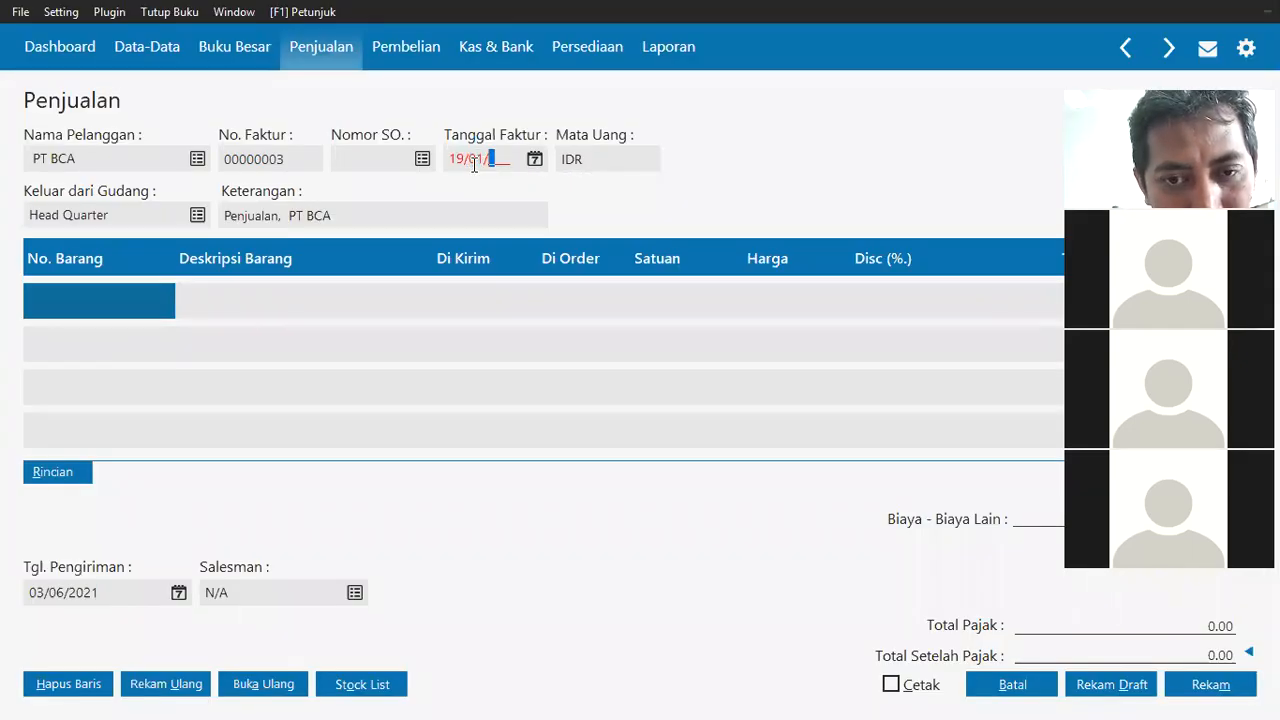
pyautogui.write('2021')
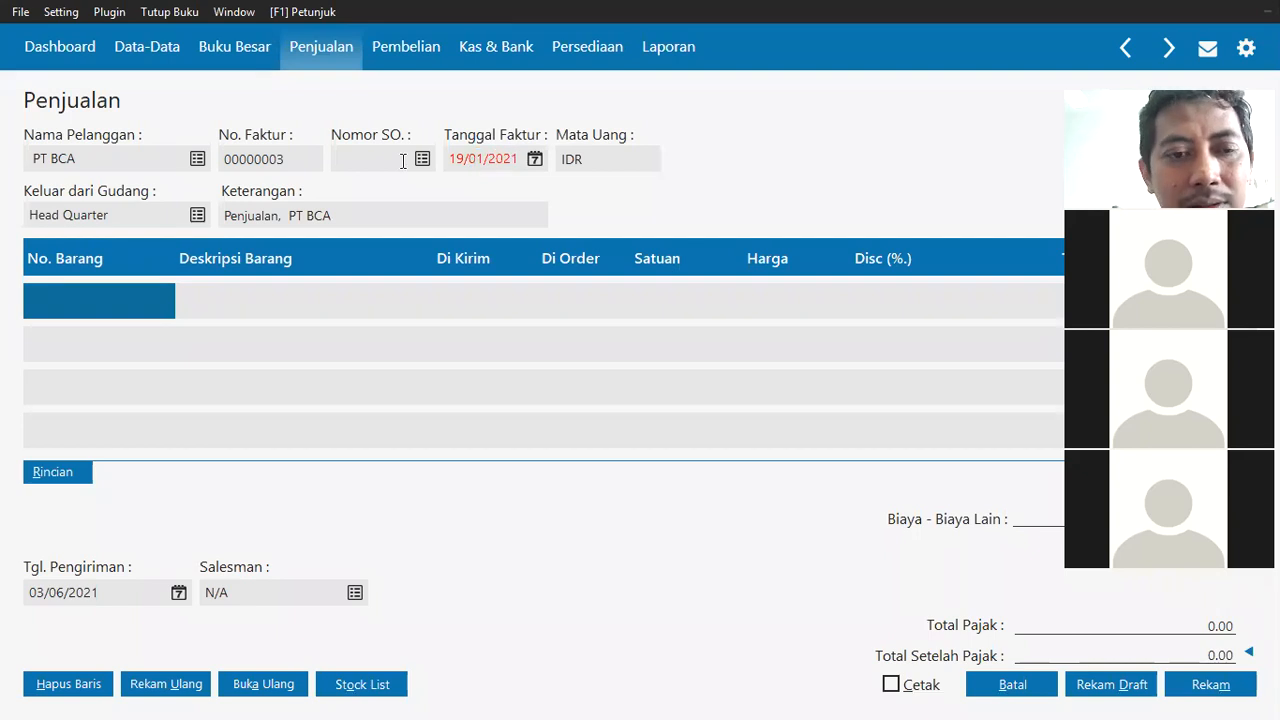
# Add item B-001 Piring to the invoice with a Di Kirim quantity of 500, as given in transaction 5.
pyautogui.doubleClick(124, 295)
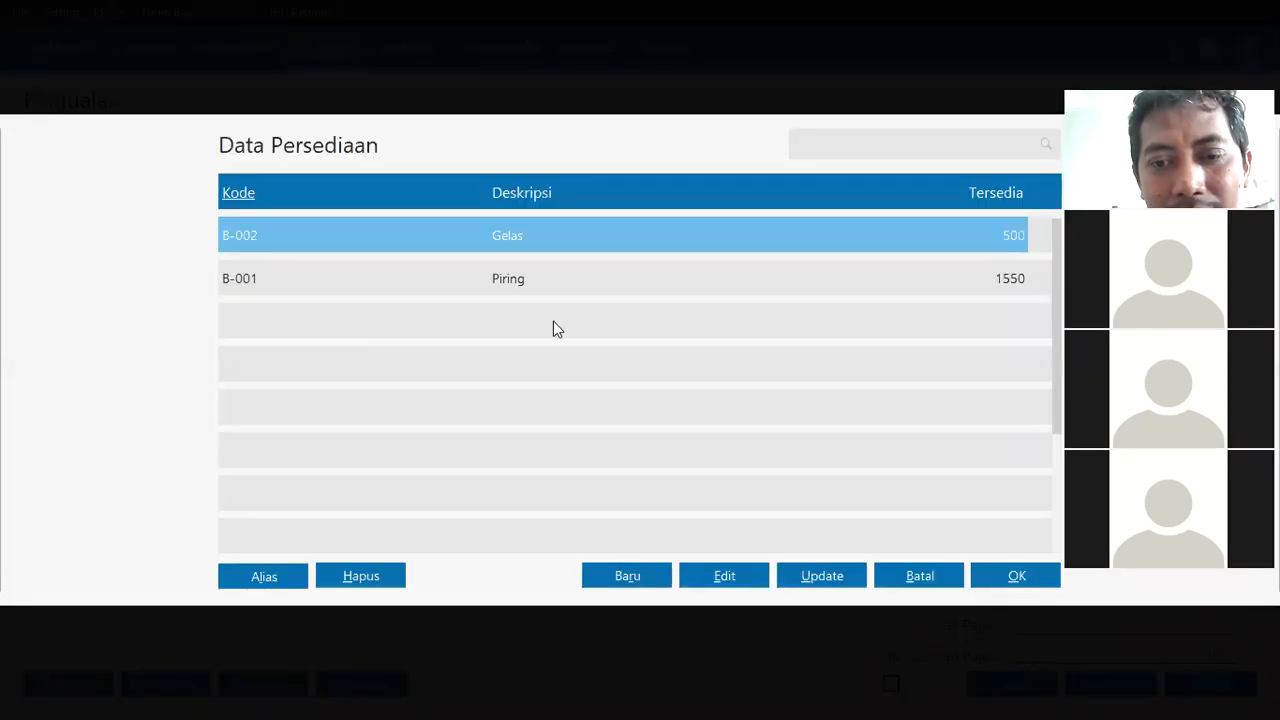
pyautogui.click(655, 285)
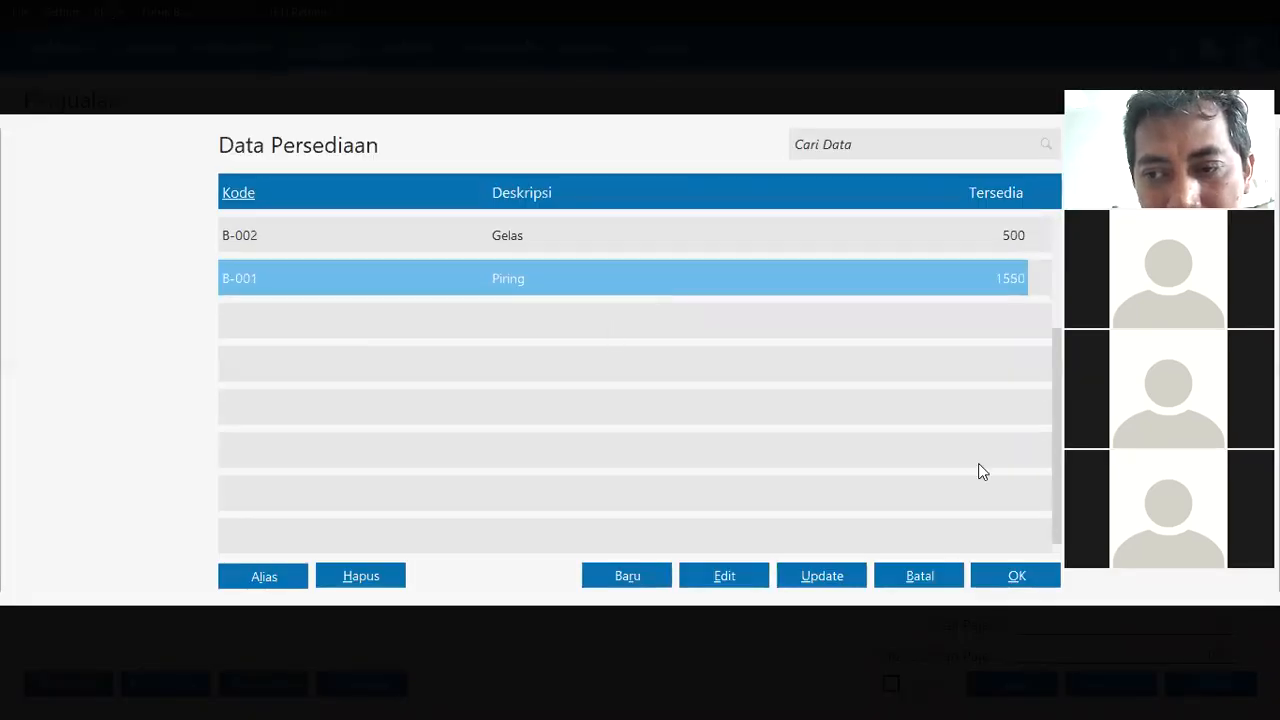
pyautogui.click(1030, 580)
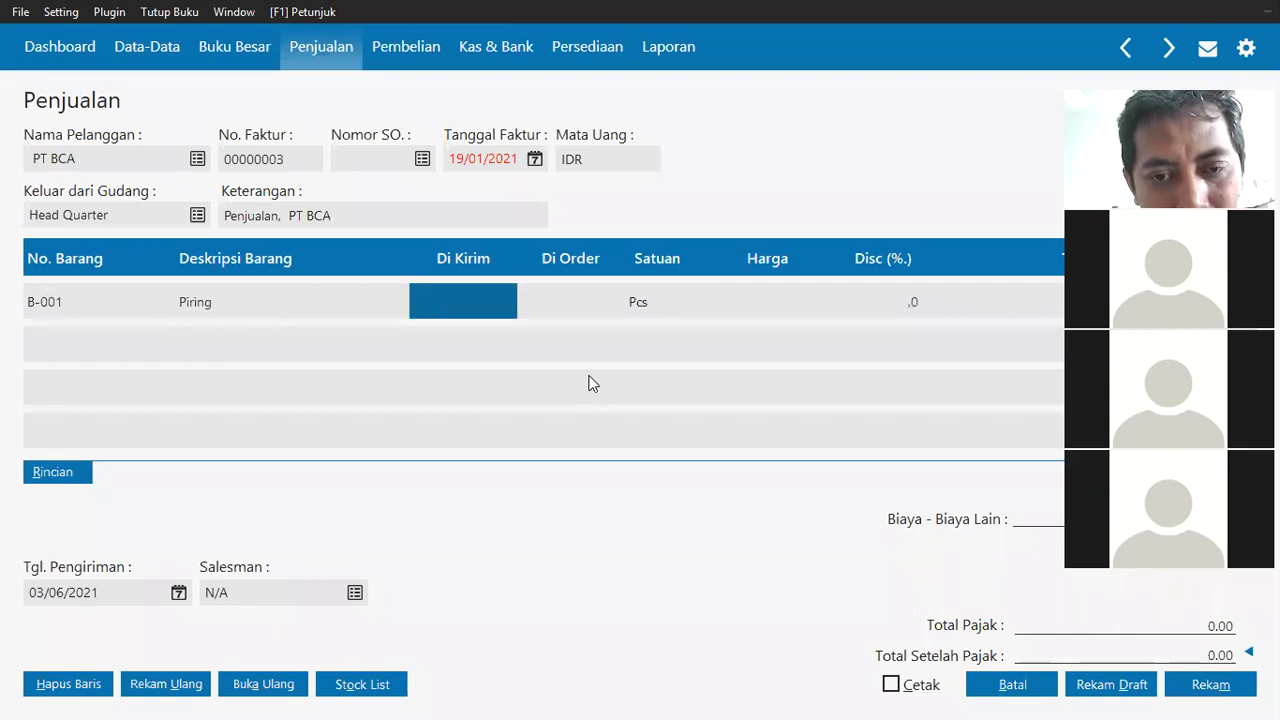
pyautogui.hotkey('alt', 'Tab')
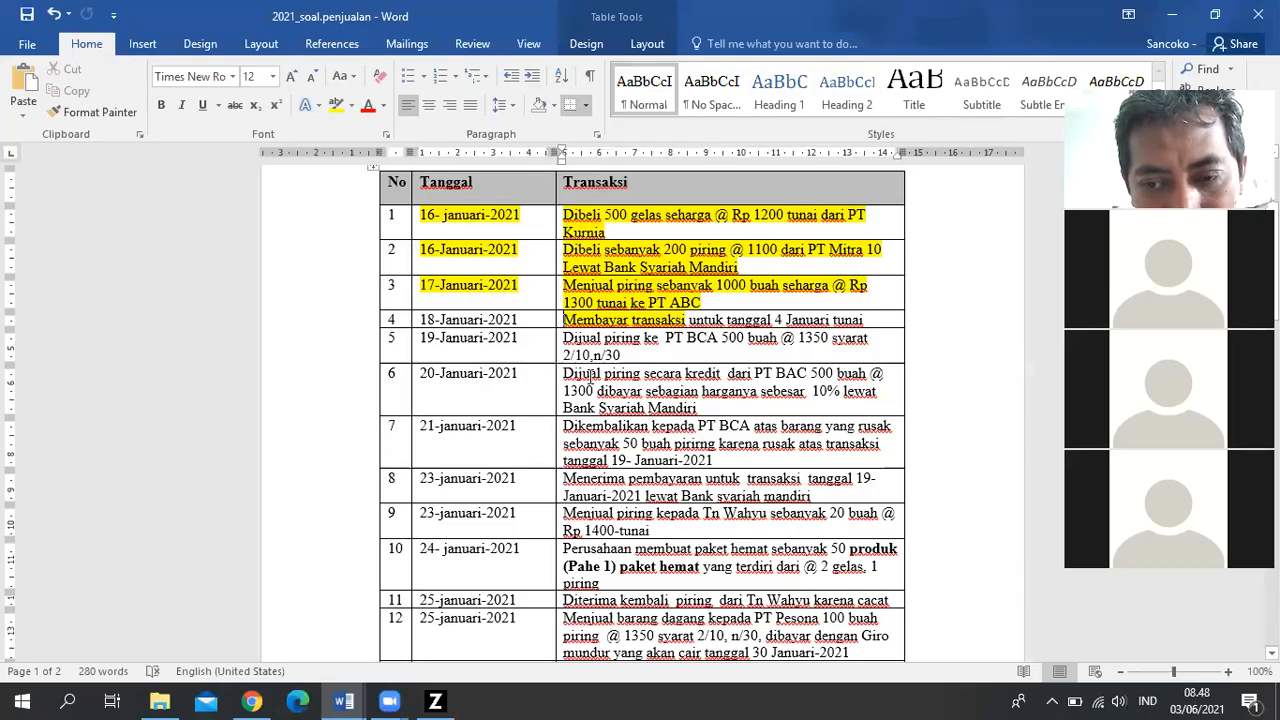
pyautogui.hotkey('alt', 'Tab')
pyautogui.write('5')
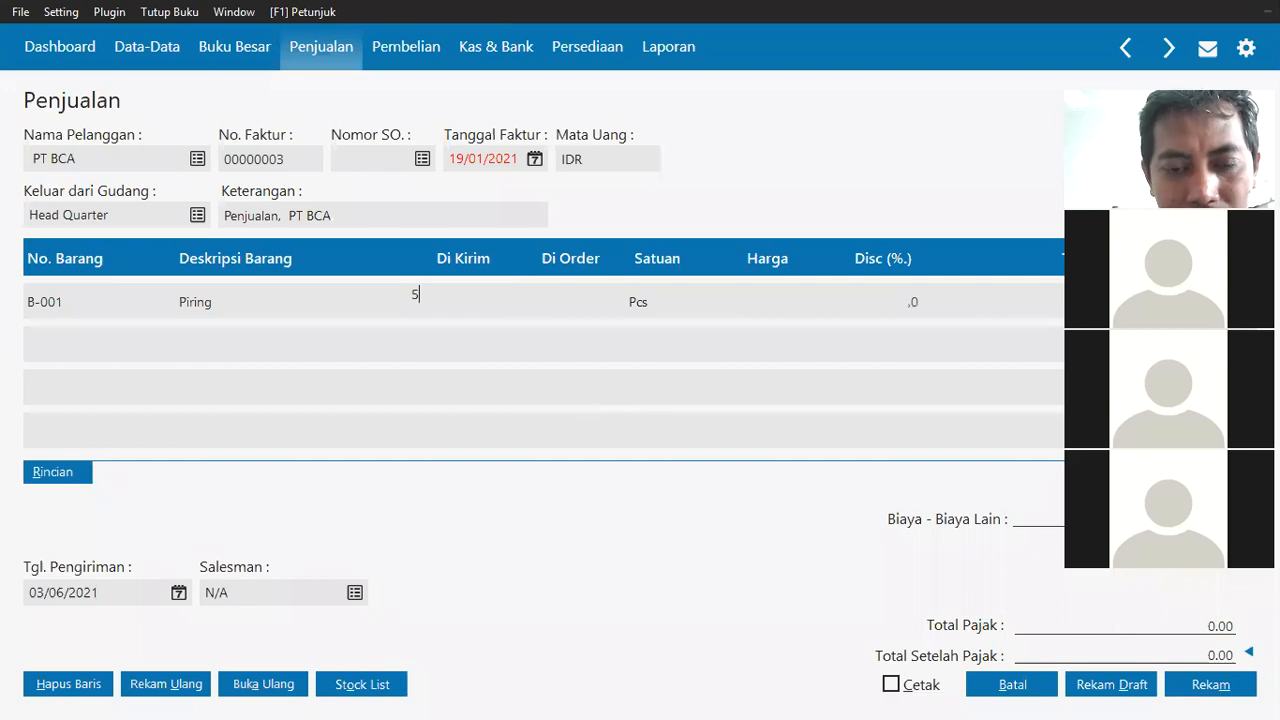
pyautogui.write('00')
pyautogui.press('Return')
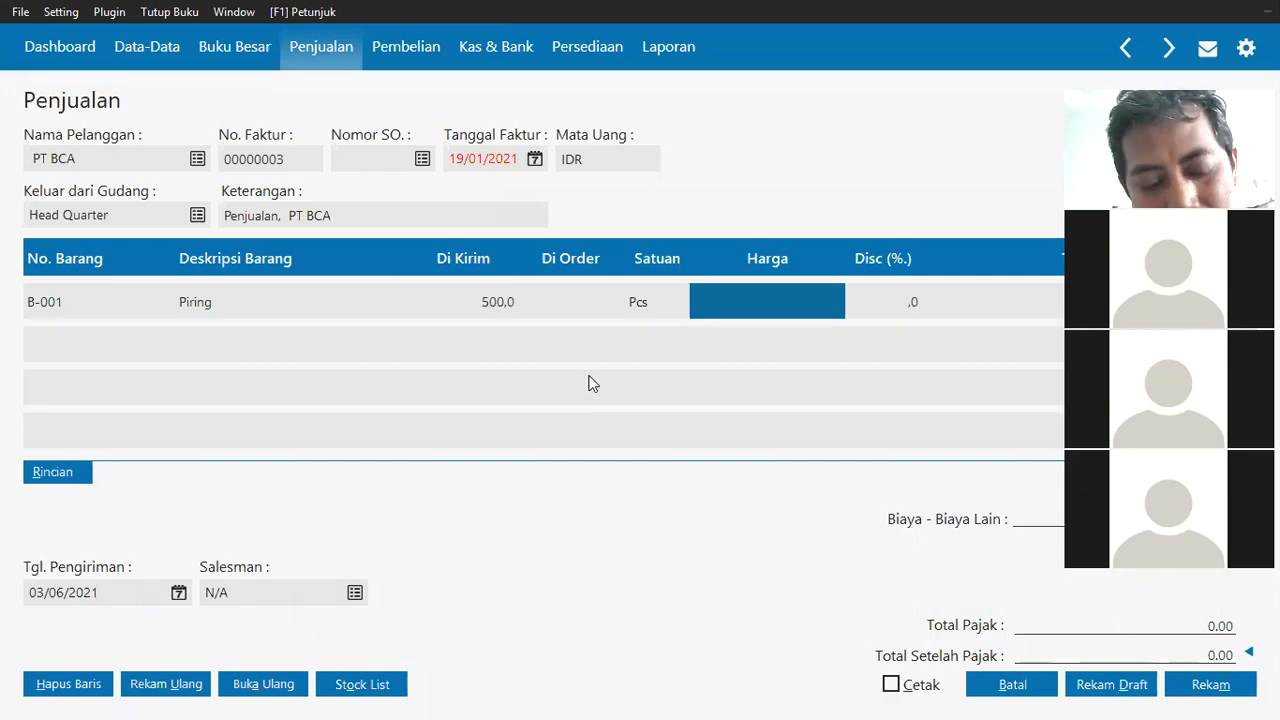
# Set the Piring line's Harga to 1350 and its Pajak to No Tax.
pyautogui.write('1.3')
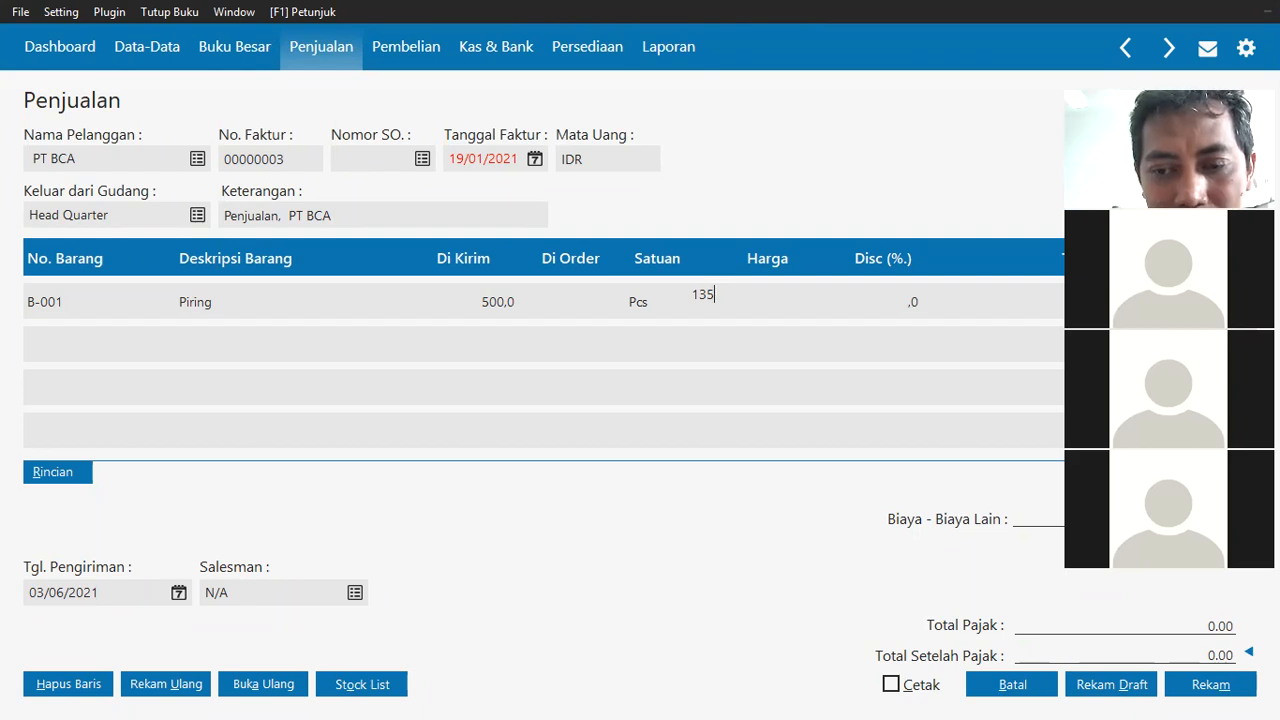
pyautogui.write('50')
pyautogui.press('Return')
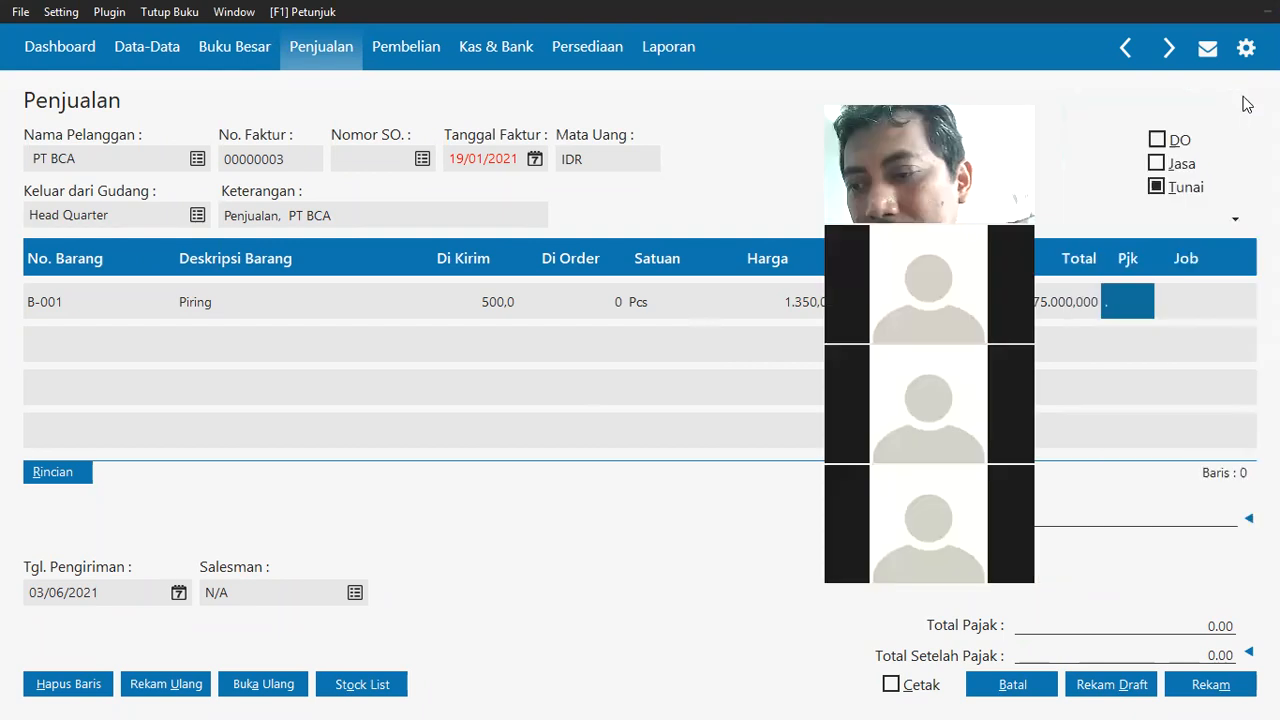
pyautogui.doubleClick(1131, 306)
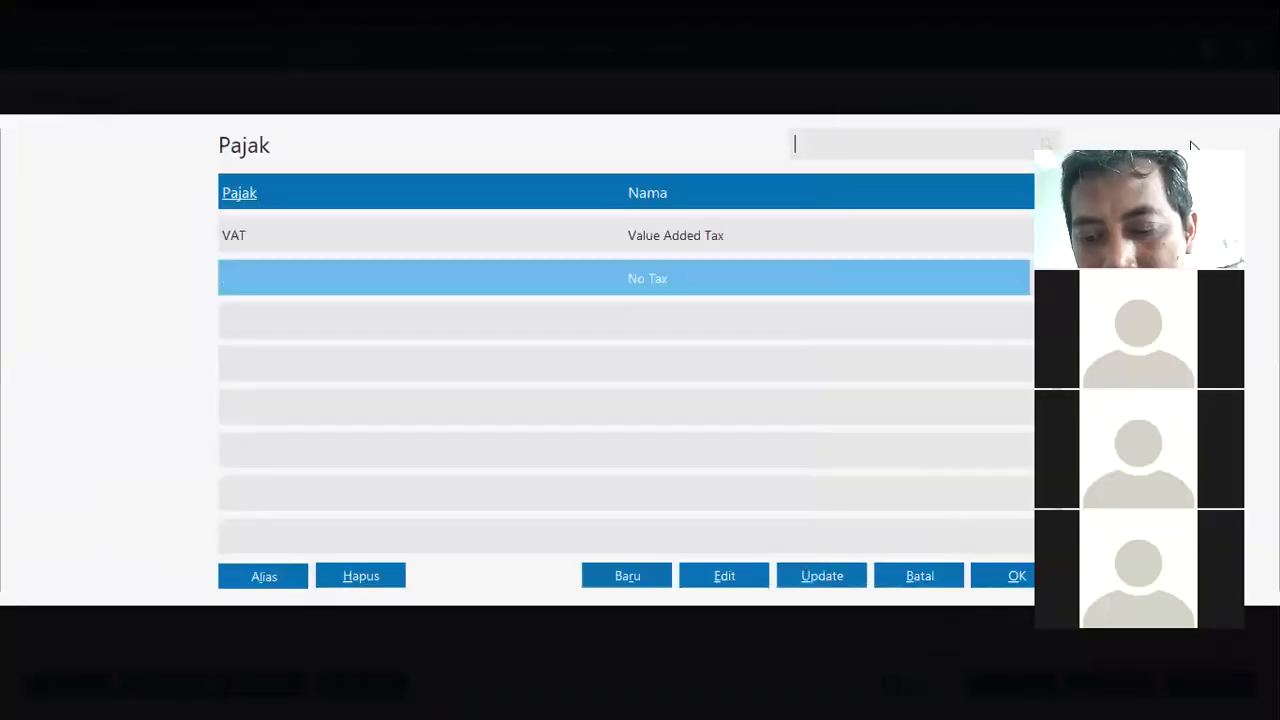
pyautogui.click(1008, 578)
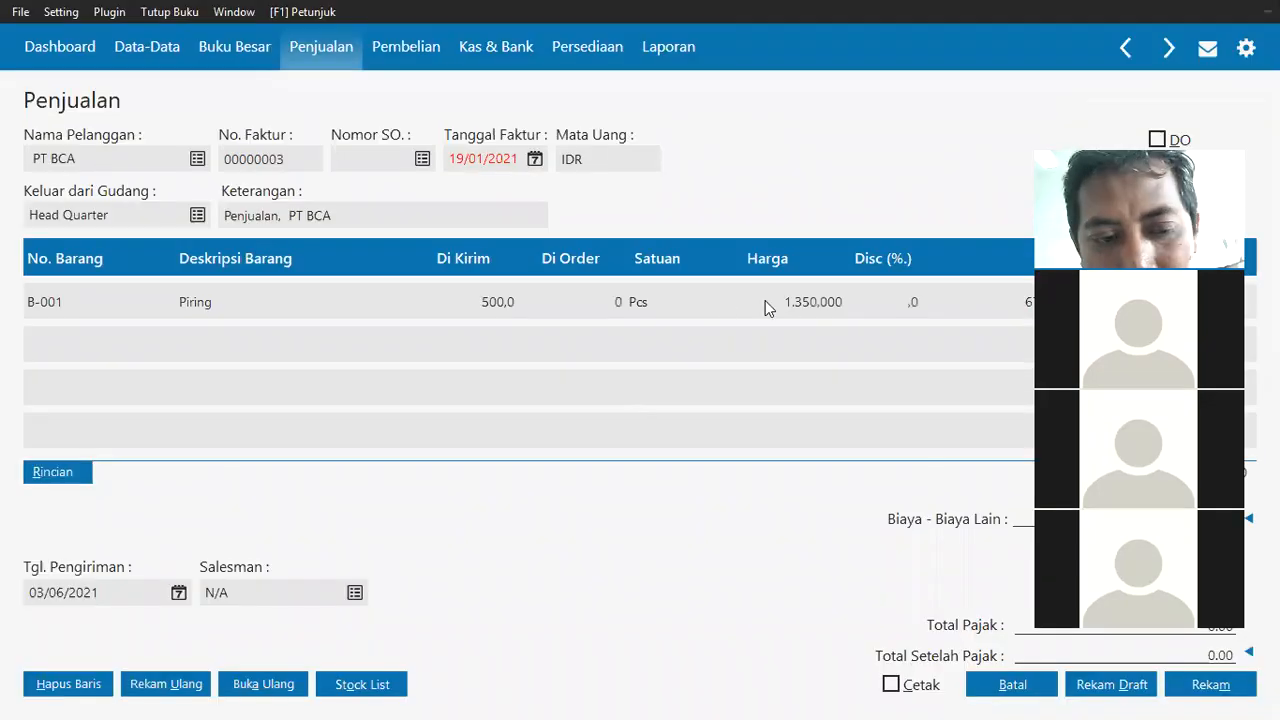
# Set the PT BCA invoice's payment terms to 10 discount days, 30 due days and a 2% early discount, checking the Word transaction list.
pyautogui.click(127, 594)
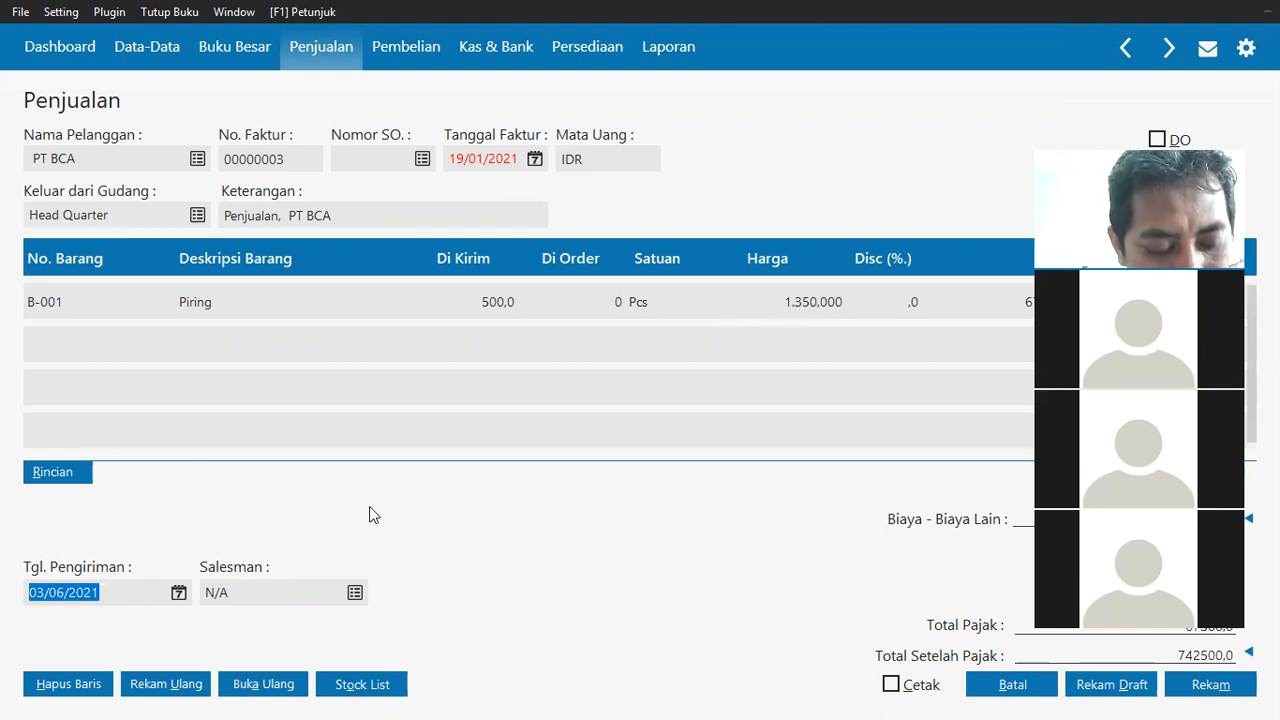
pyautogui.hotkey('alt', 'Tab')
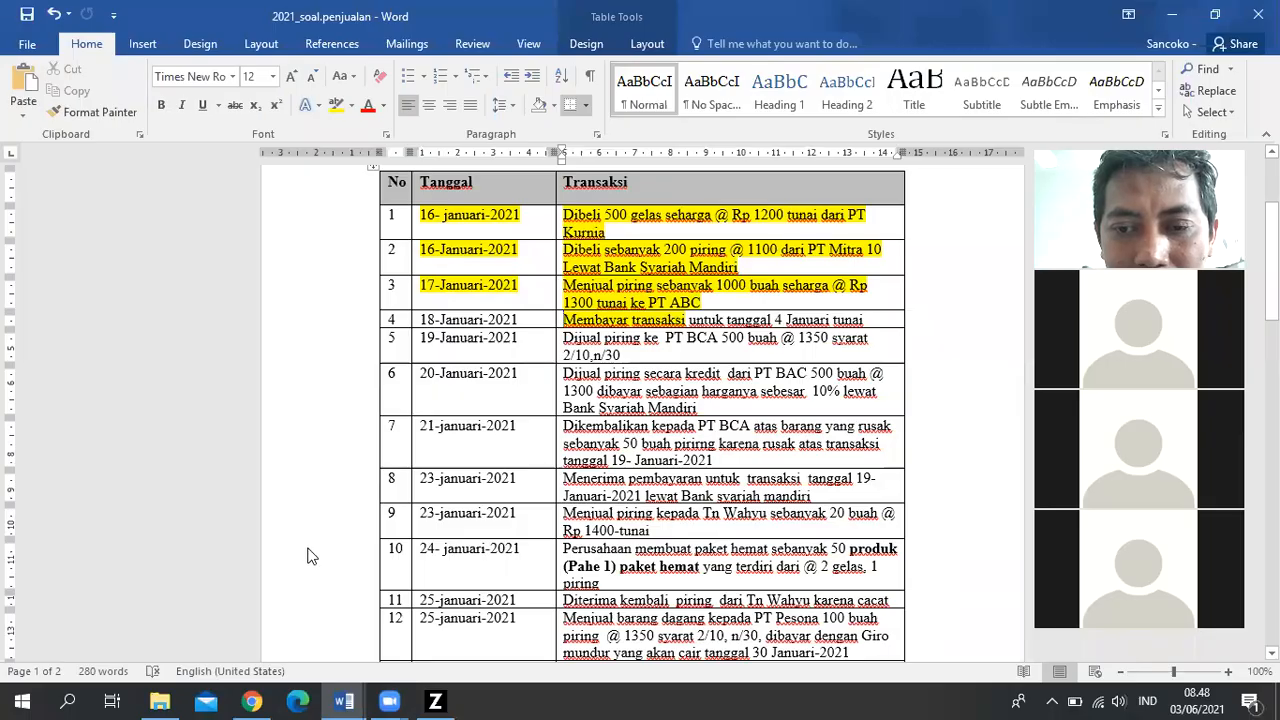
pyautogui.hotkey('alt', 'Tab')
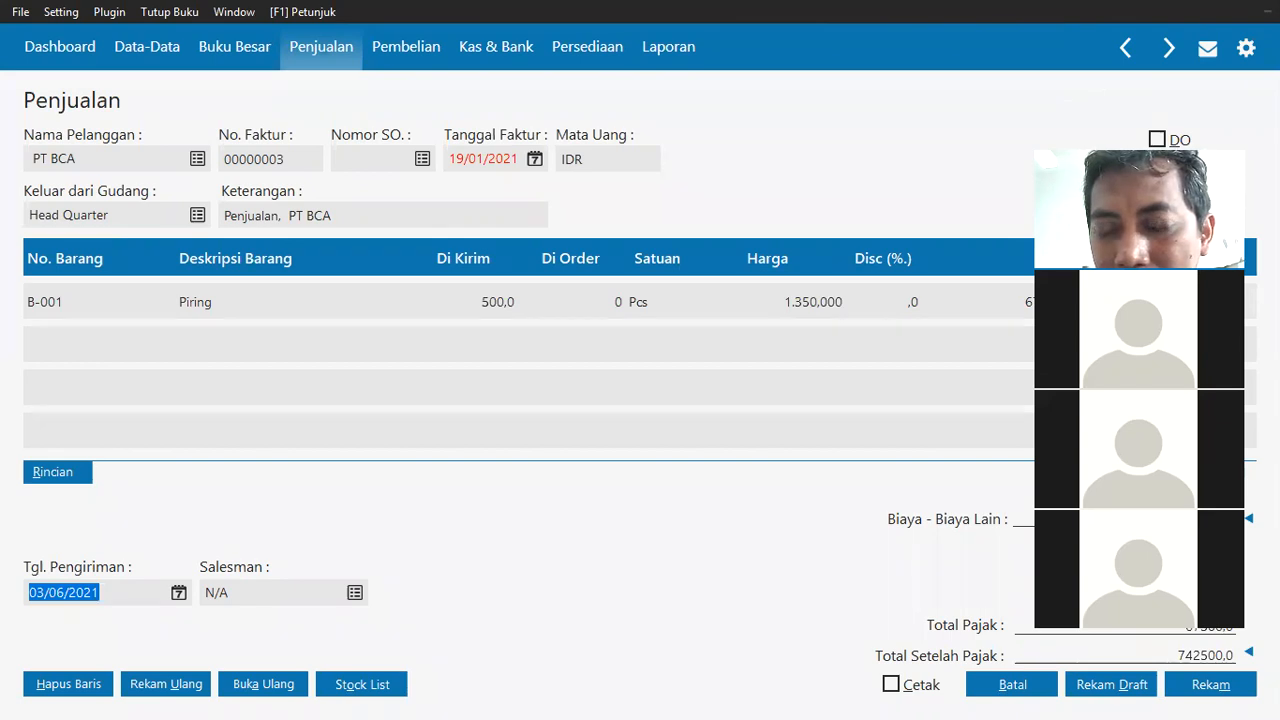
pyautogui.moveTo(1218, 152); pyautogui.dragTo(1134, 109)
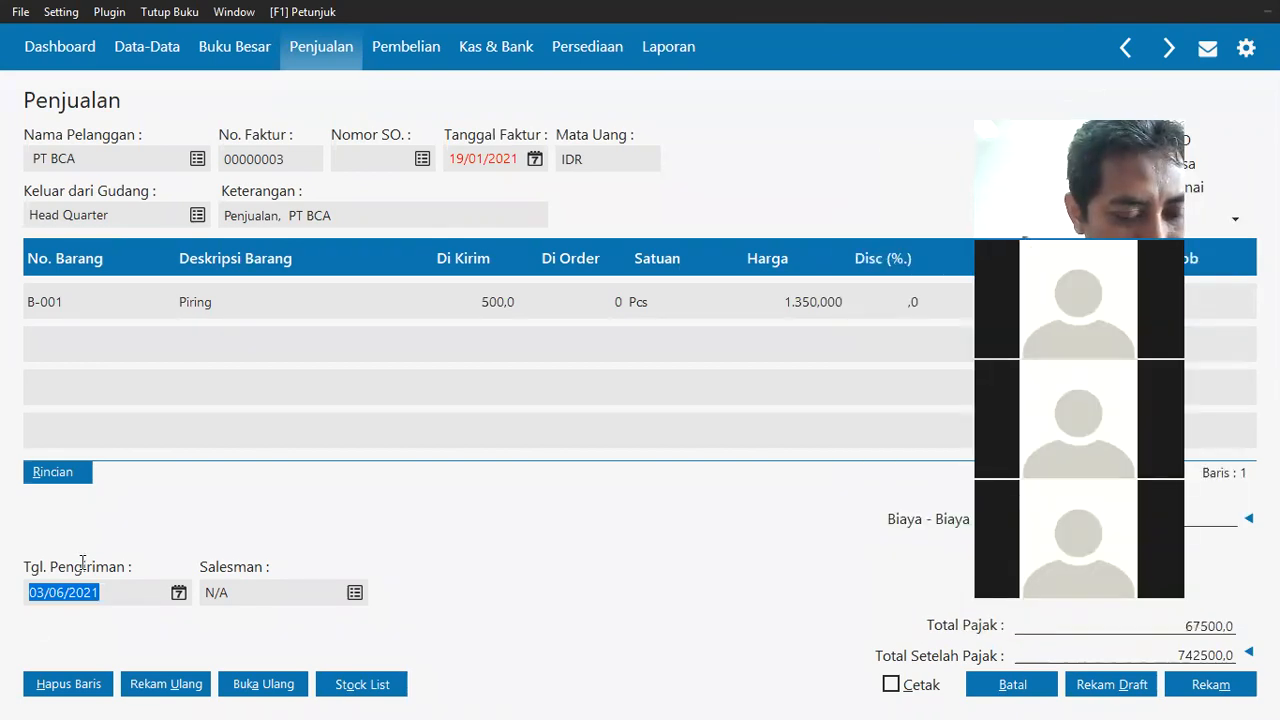
pyautogui.click(171, 620)
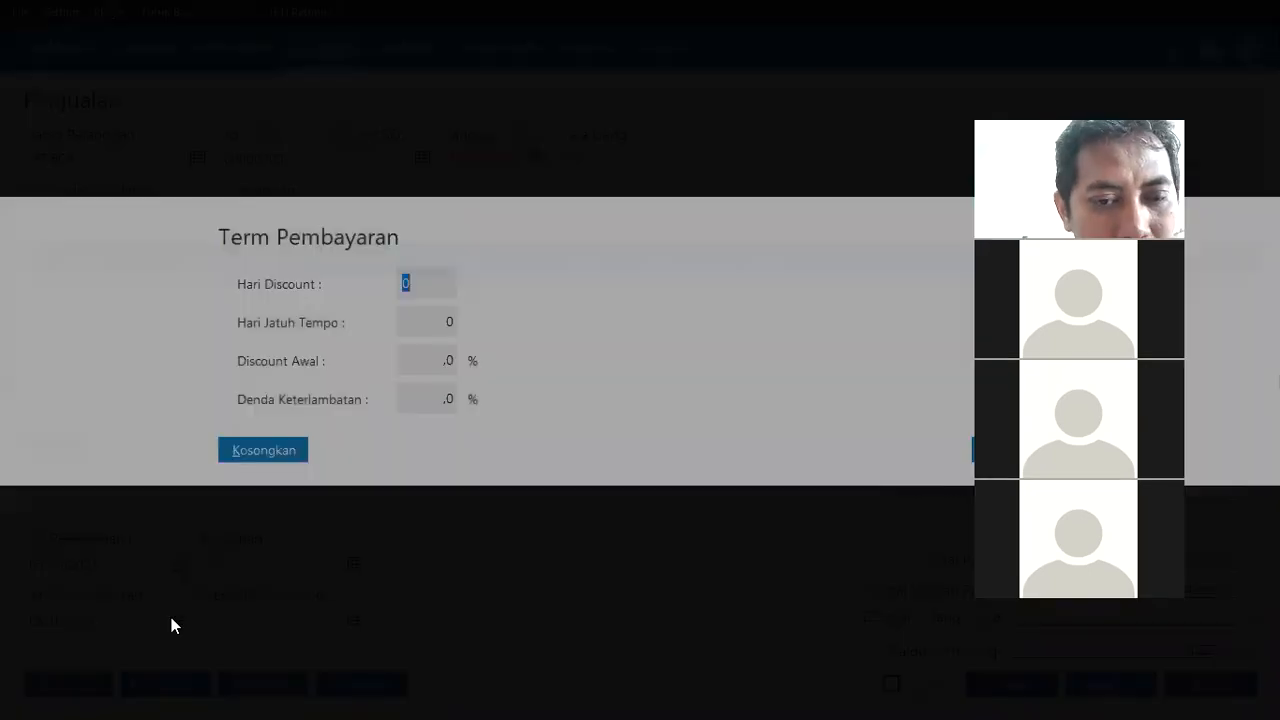
pyautogui.write('10')
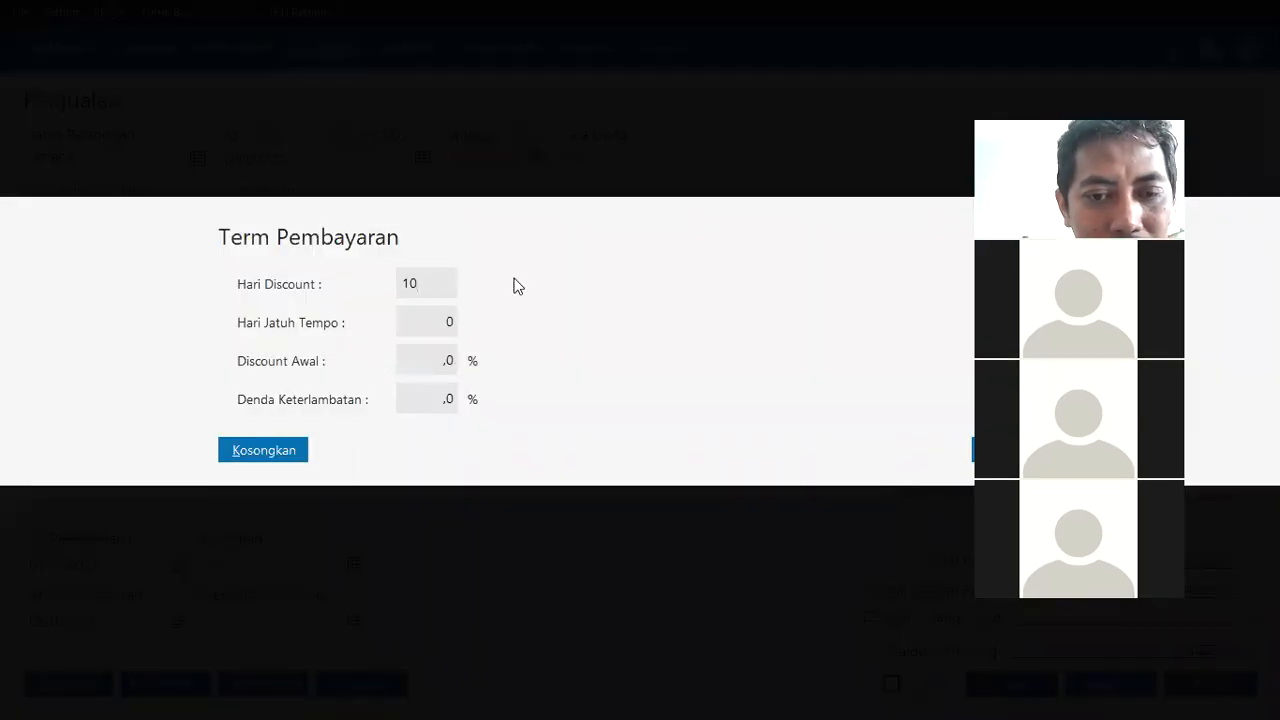
pyautogui.click(429, 331)
pyautogui.write('30')
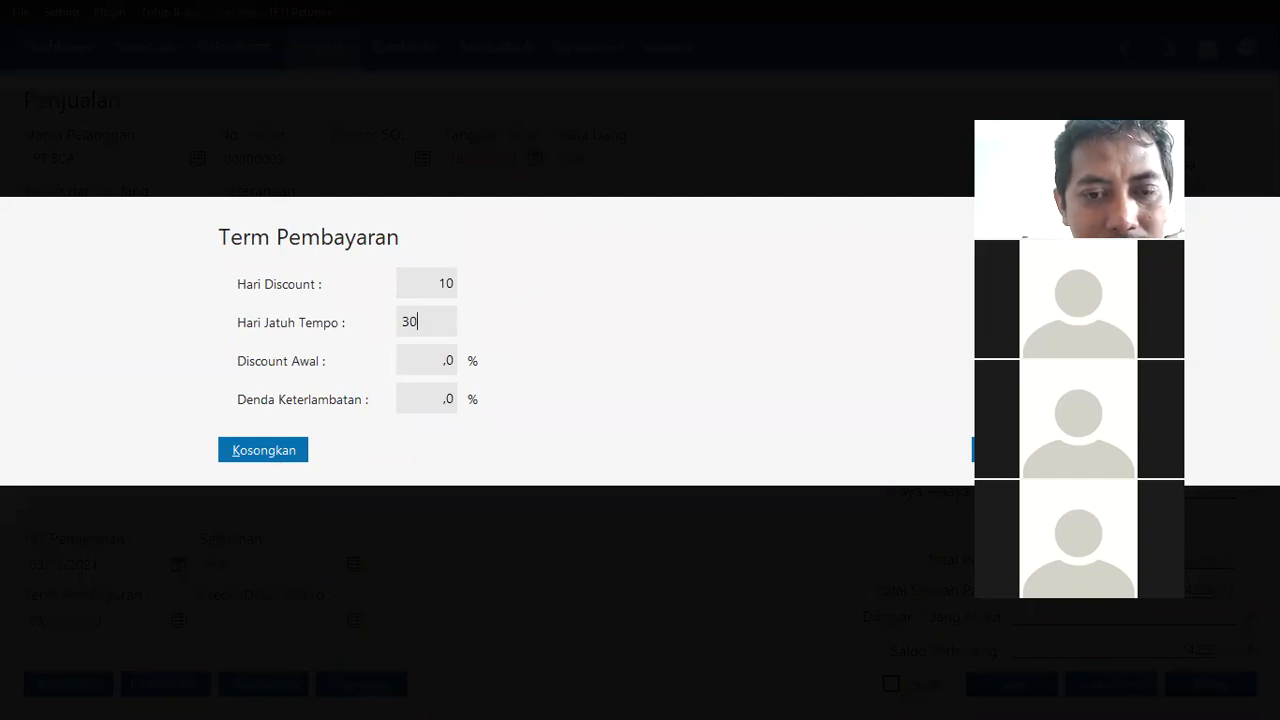
pyautogui.click(420, 352)
pyautogui.write('2')
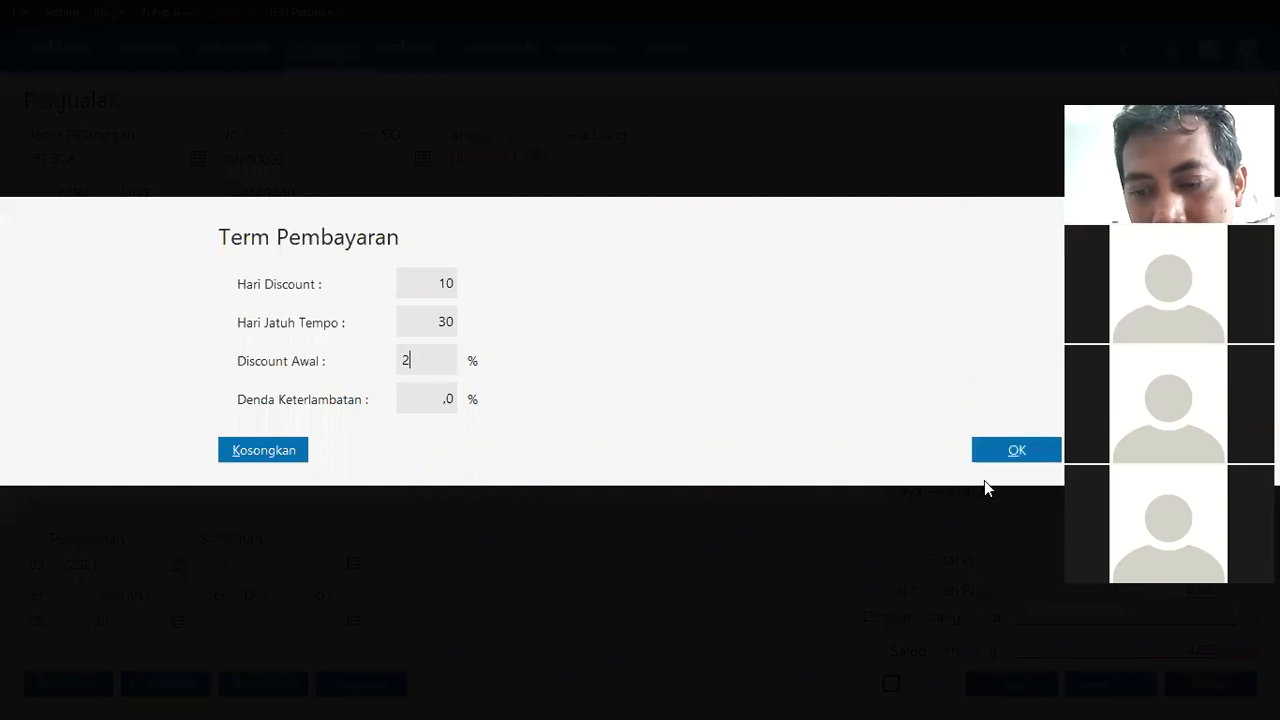
pyautogui.click(1023, 451)
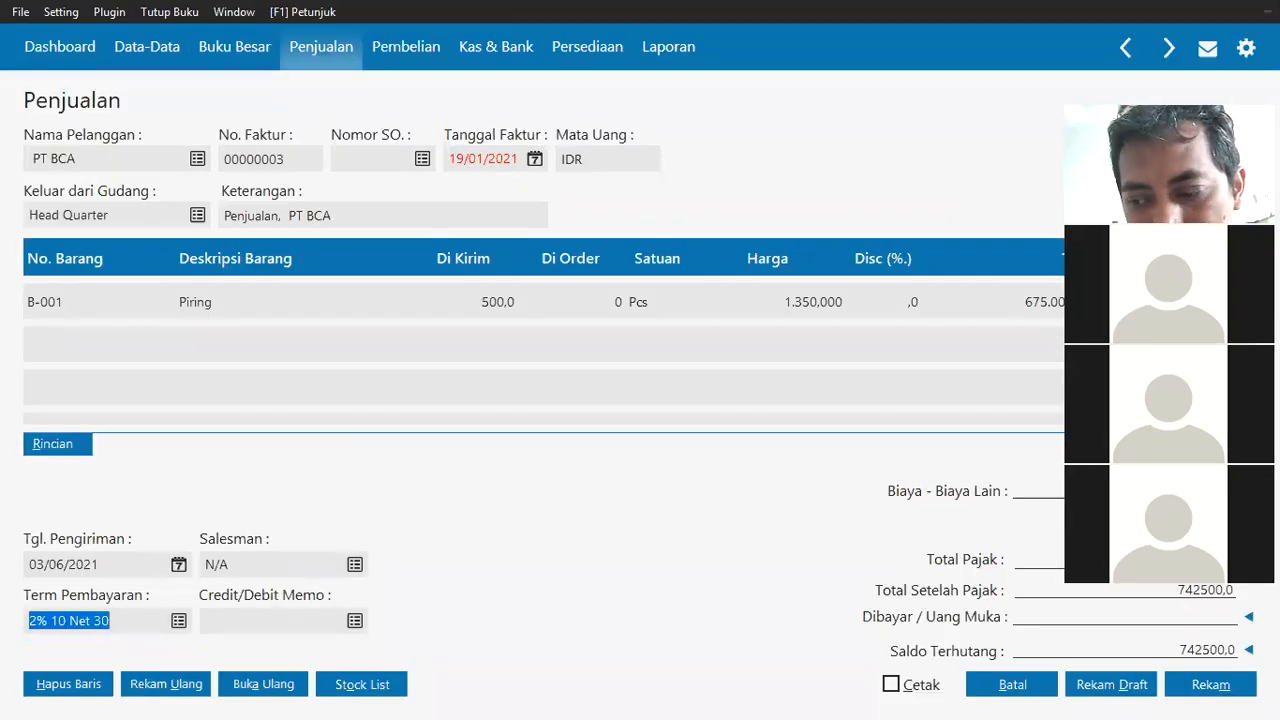
# Review the Piring line's price and total against the balance due, and record the PT BCA sales invoice.
pyautogui.moveTo(1197, 650); pyautogui.dragTo(1180, 650)
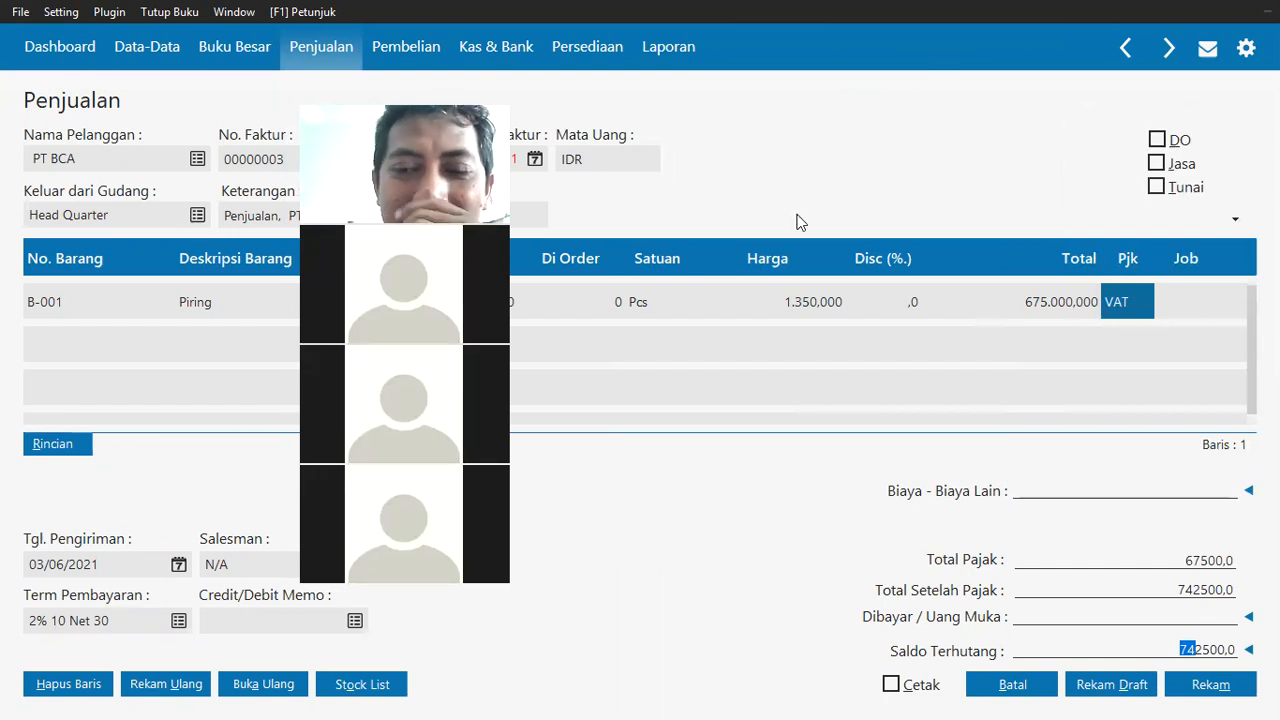
pyautogui.click(808, 309)
pyautogui.click(1077, 301)
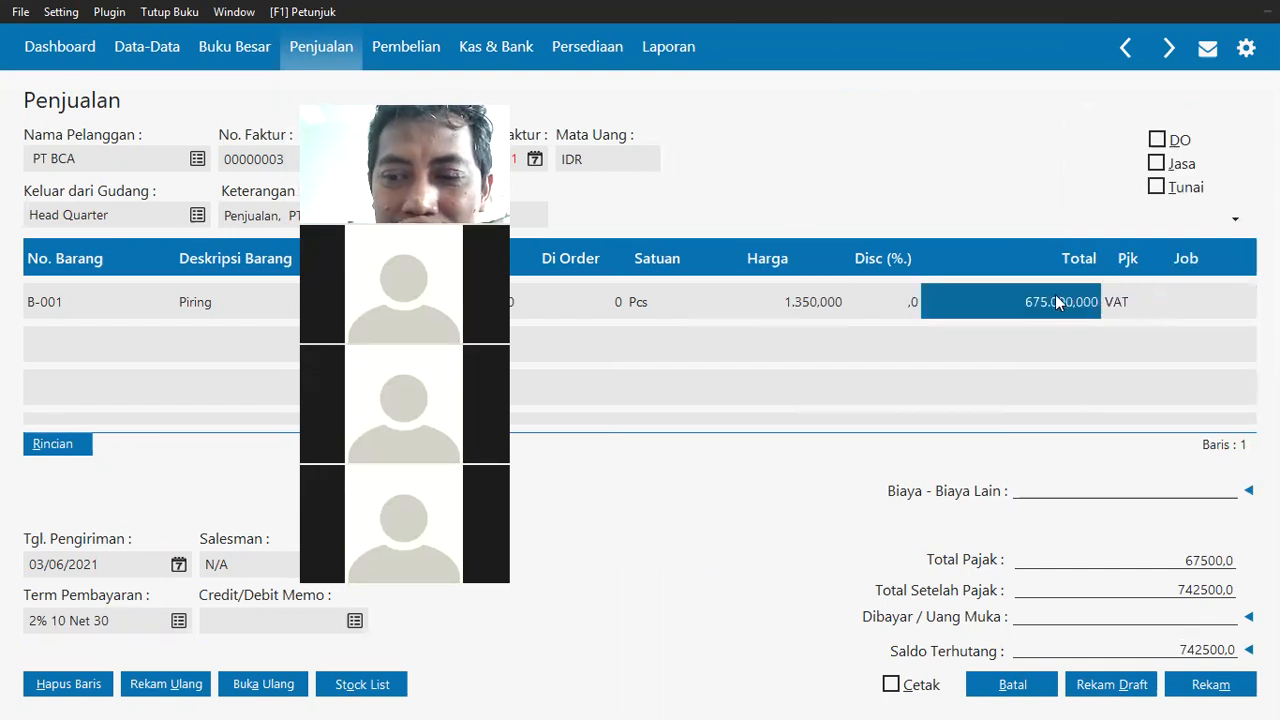
pyautogui.click(805, 305)
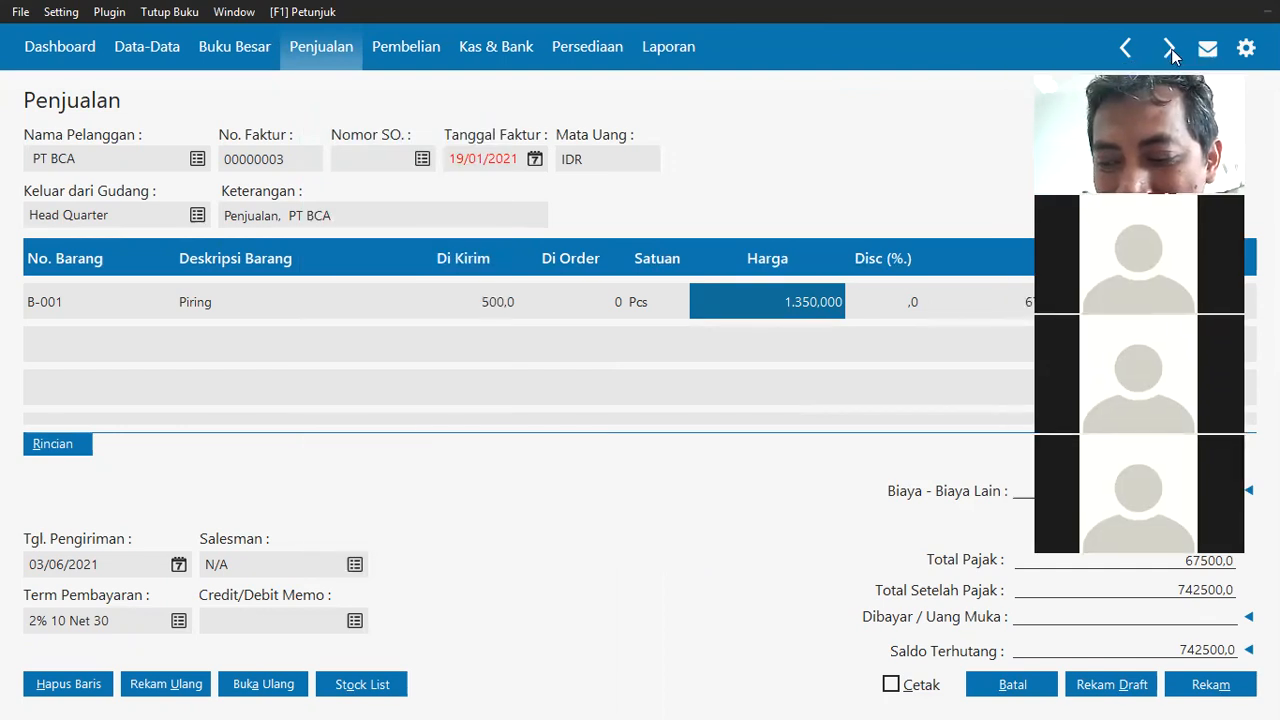
pyautogui.click(1211, 688)
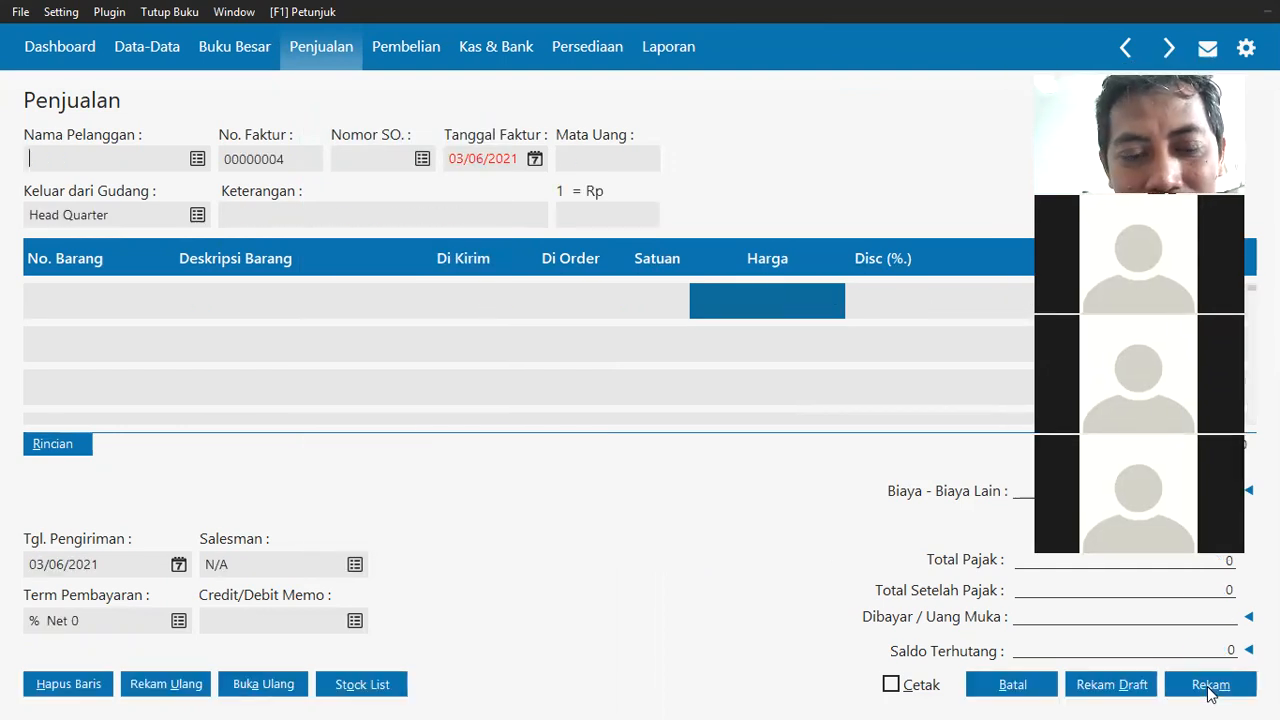
# Switch to the Word transaction list and highlight transaction 5, dated 19-Januari-2021, in yellow.
pyautogui.hotkey('alt', 'Tab')
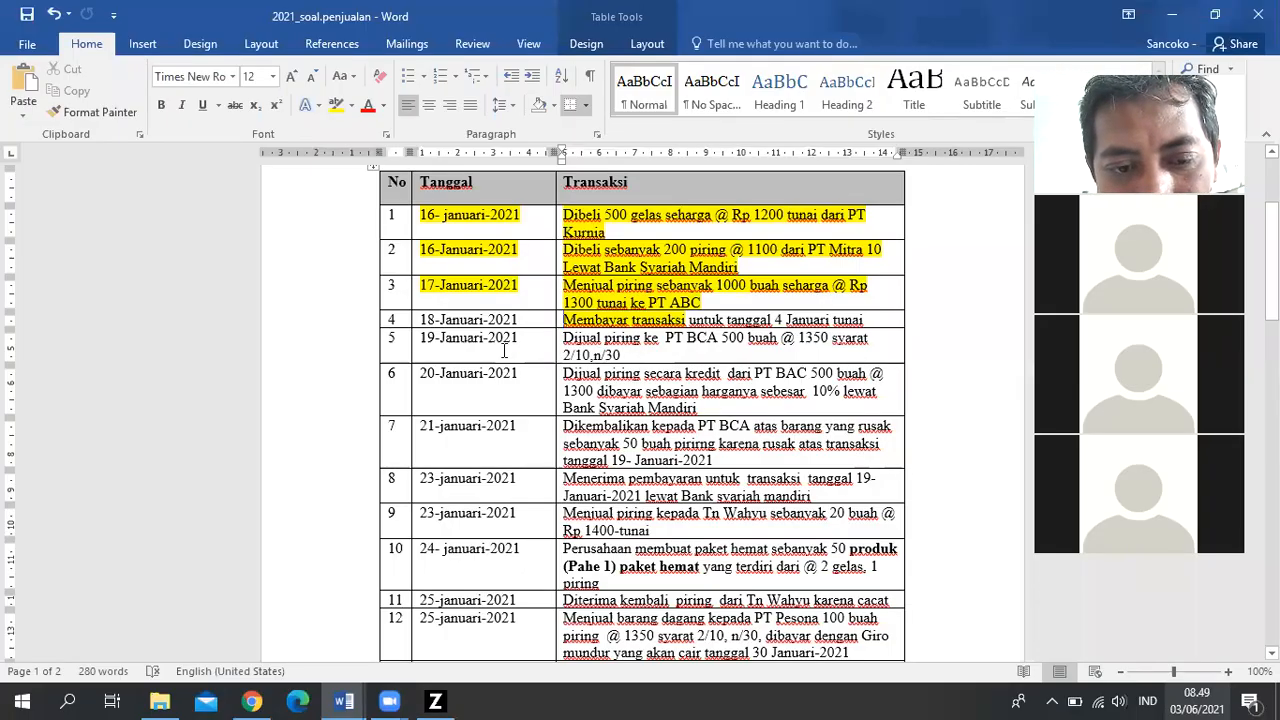
pyautogui.moveTo(504, 350); pyautogui.dragTo(700, 346)
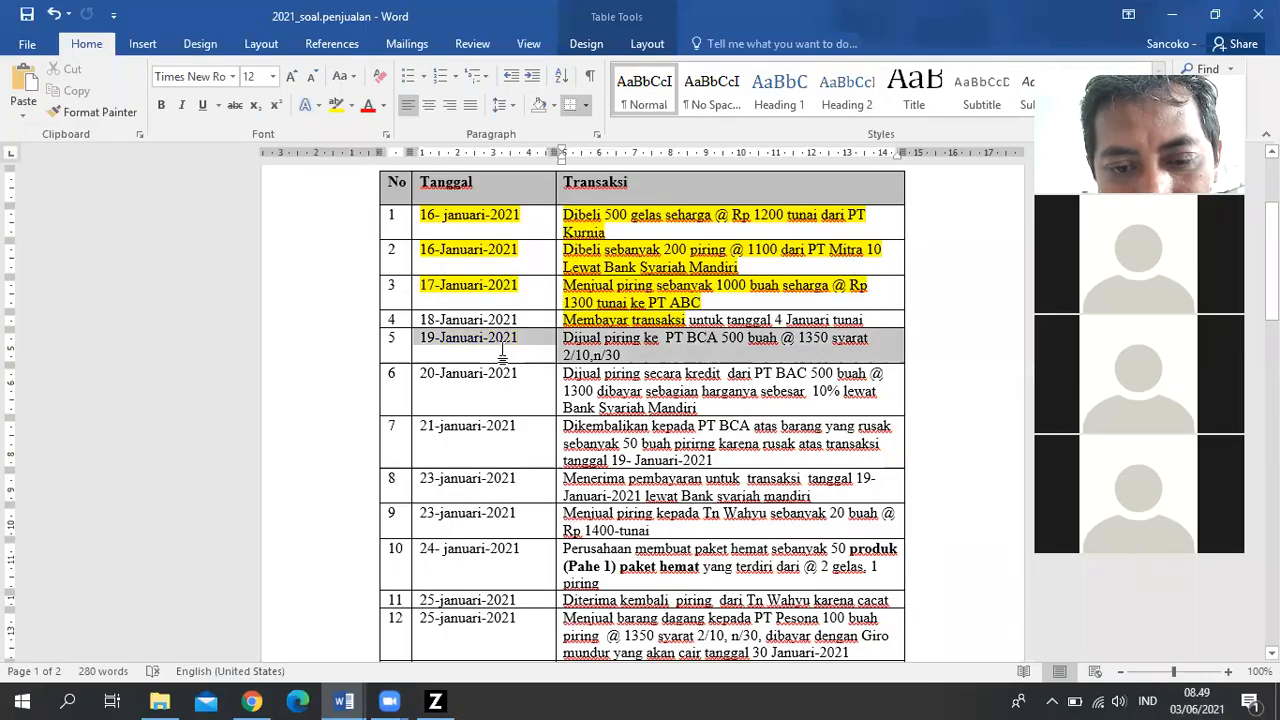
pyautogui.click(336, 104)
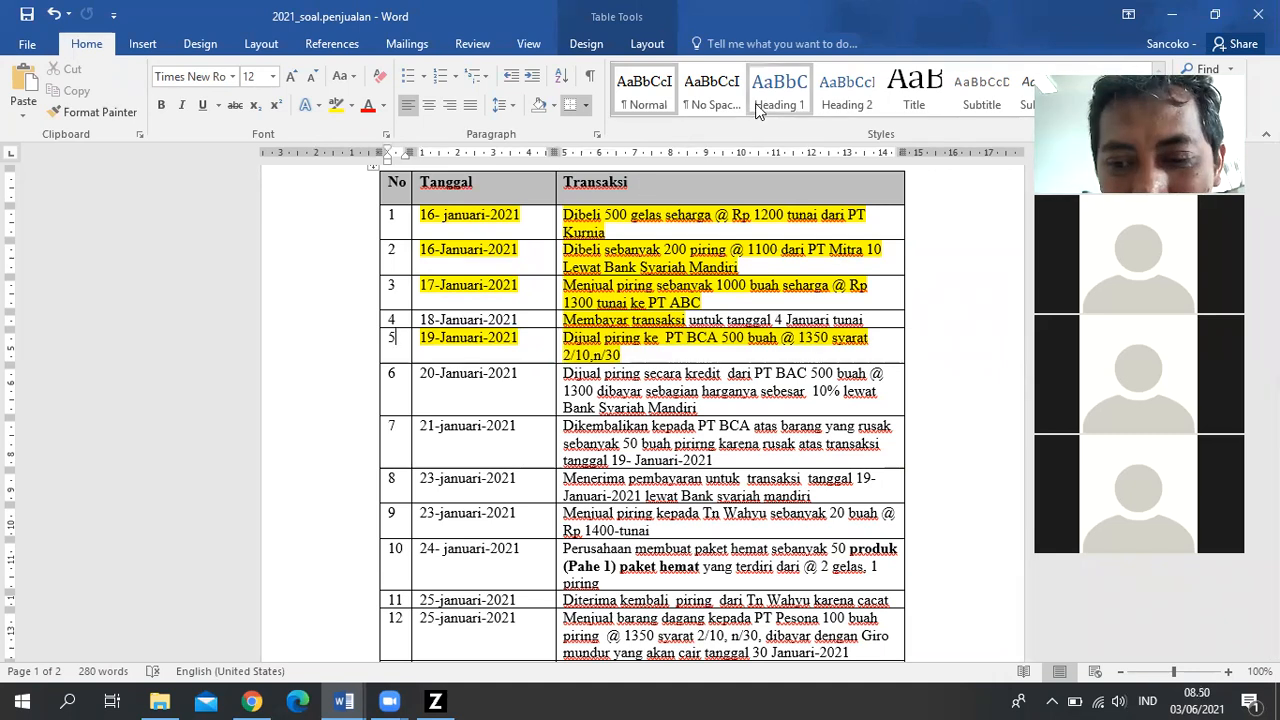
# Examine transaction 6, selecting the wording about the 10% payment through Bank Syariah Mandiri.
pyautogui.click(808, 391)
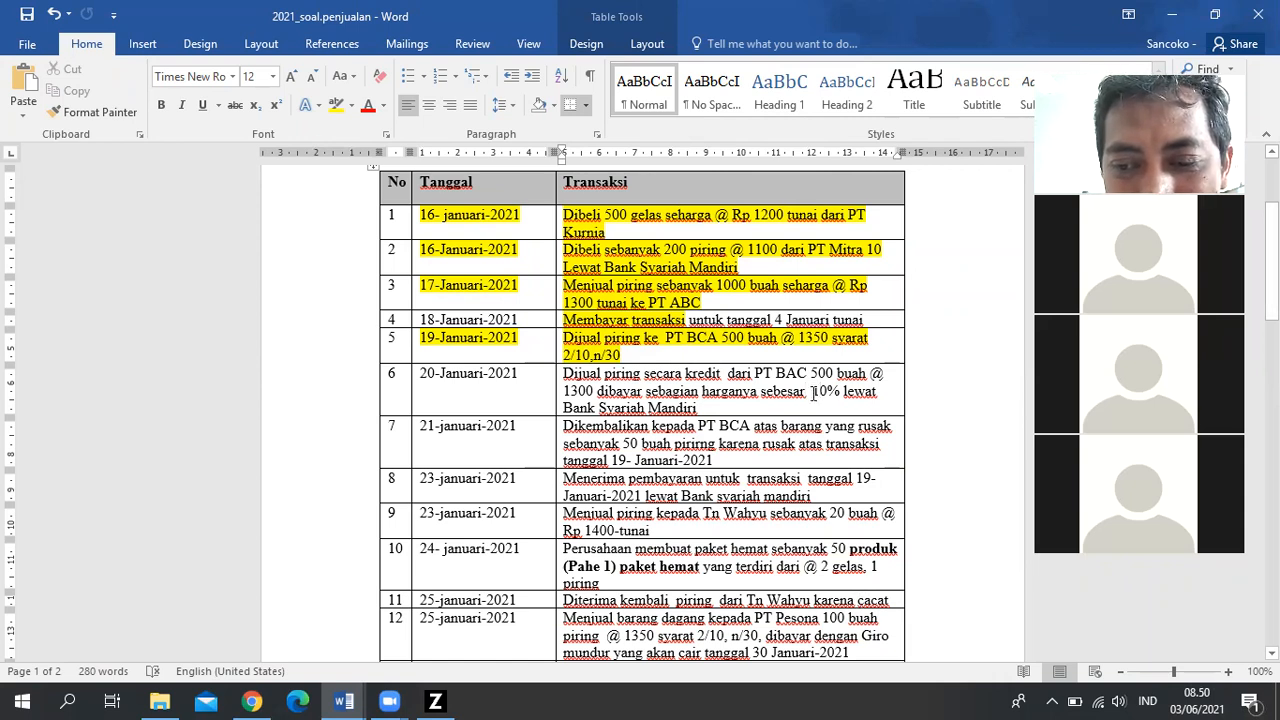
pyautogui.moveTo(813, 391); pyautogui.dragTo(819, 399)
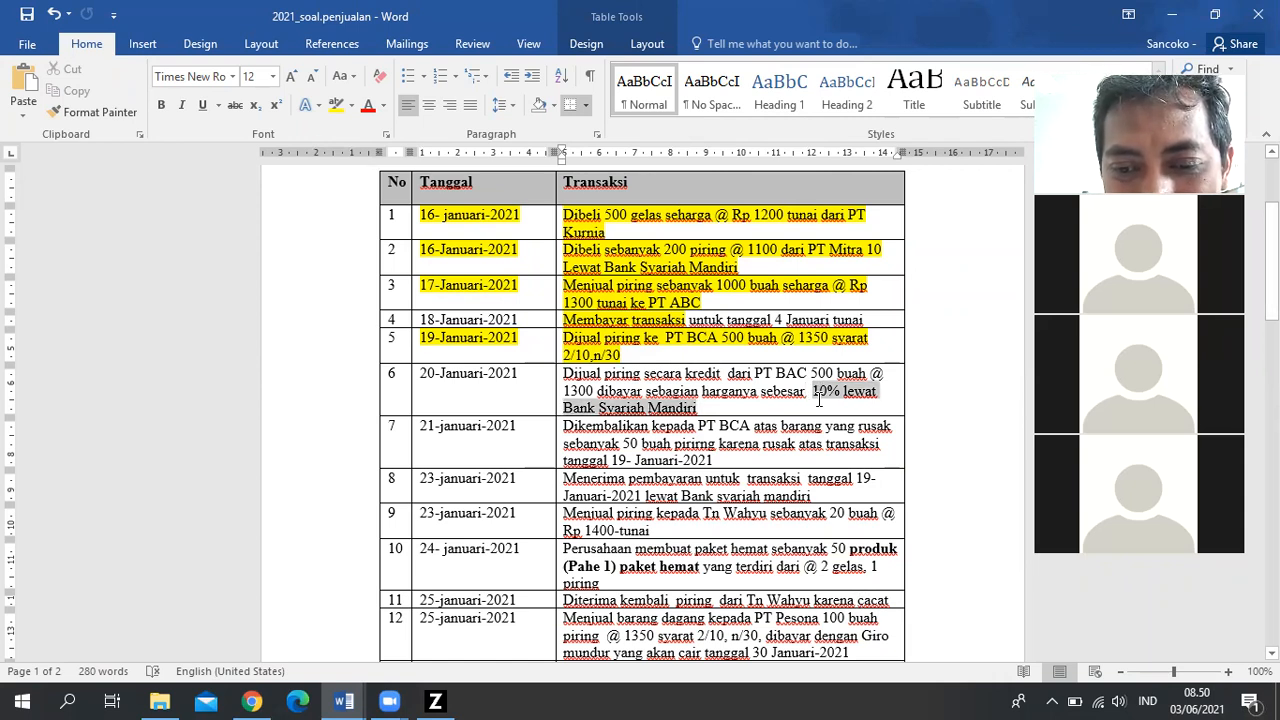
pyautogui.moveTo(819, 399); pyautogui.dragTo(815, 407)
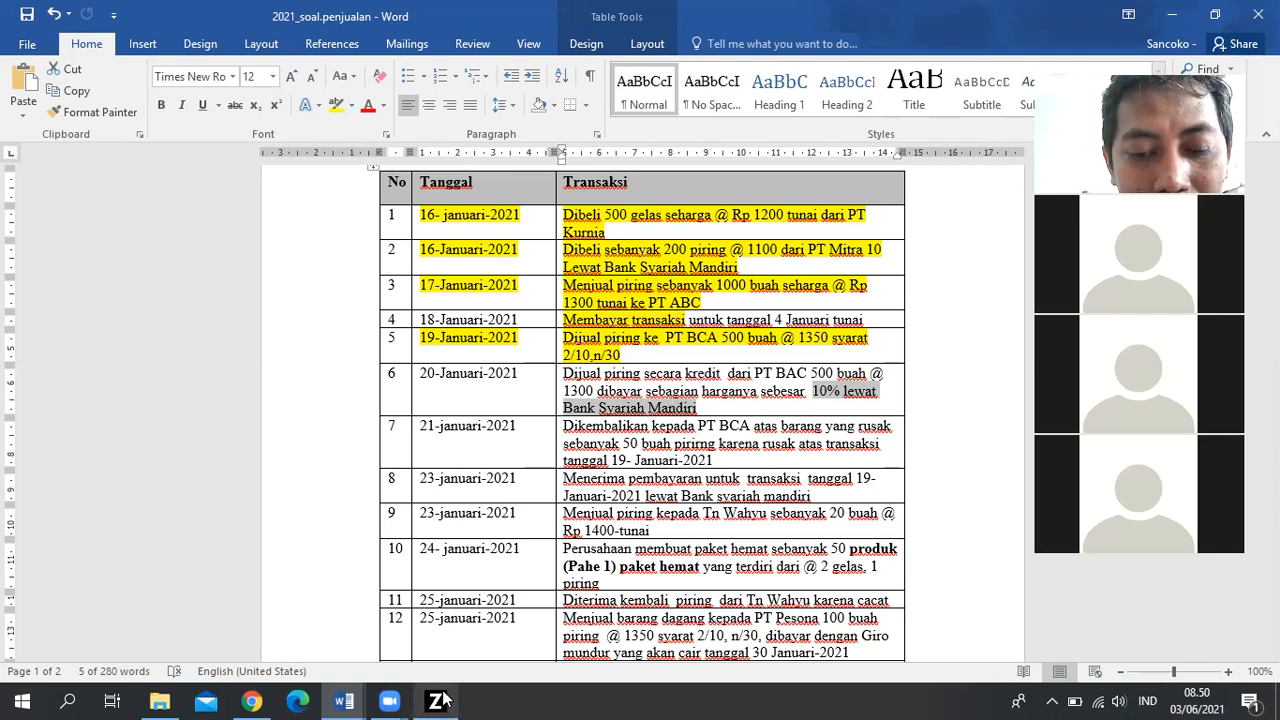
# Return to Zahir, cancel the blank invoice, and start a sales down payment with Bank Syariah Mandiri as the cash account.
pyautogui.moveTo(441, 700)
pyautogui.click(467, 636)
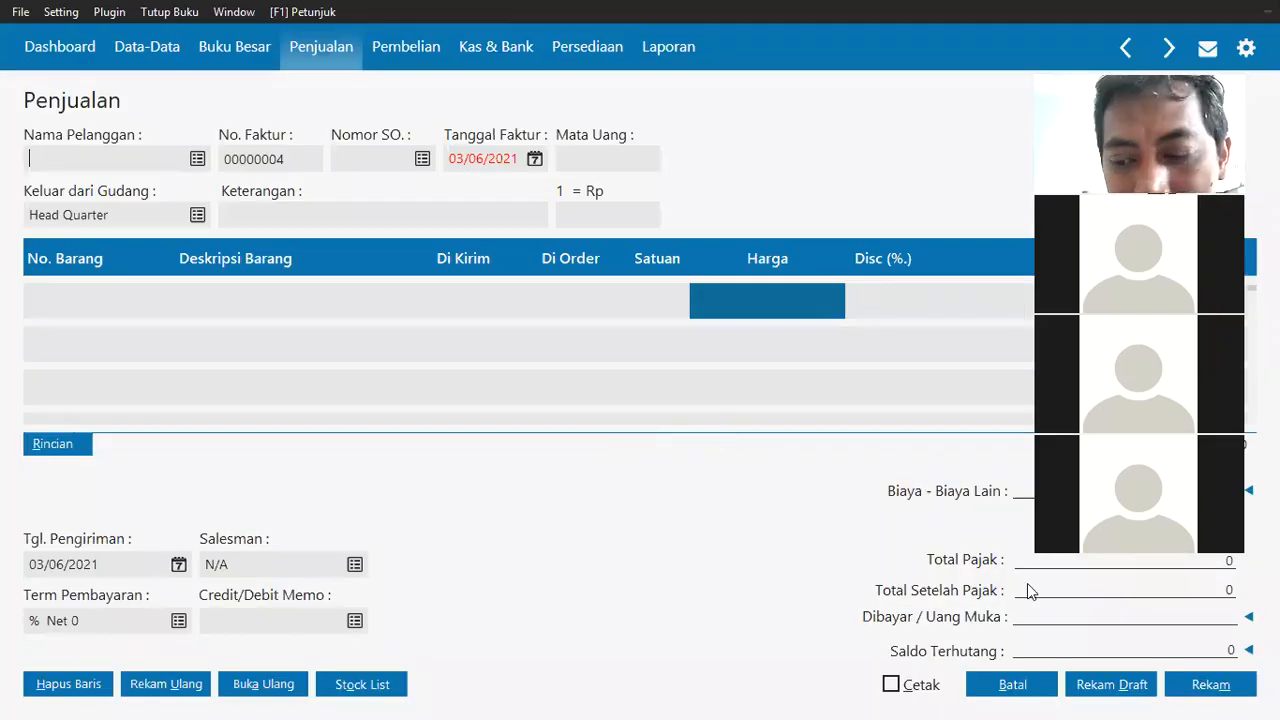
pyautogui.click(1009, 690)
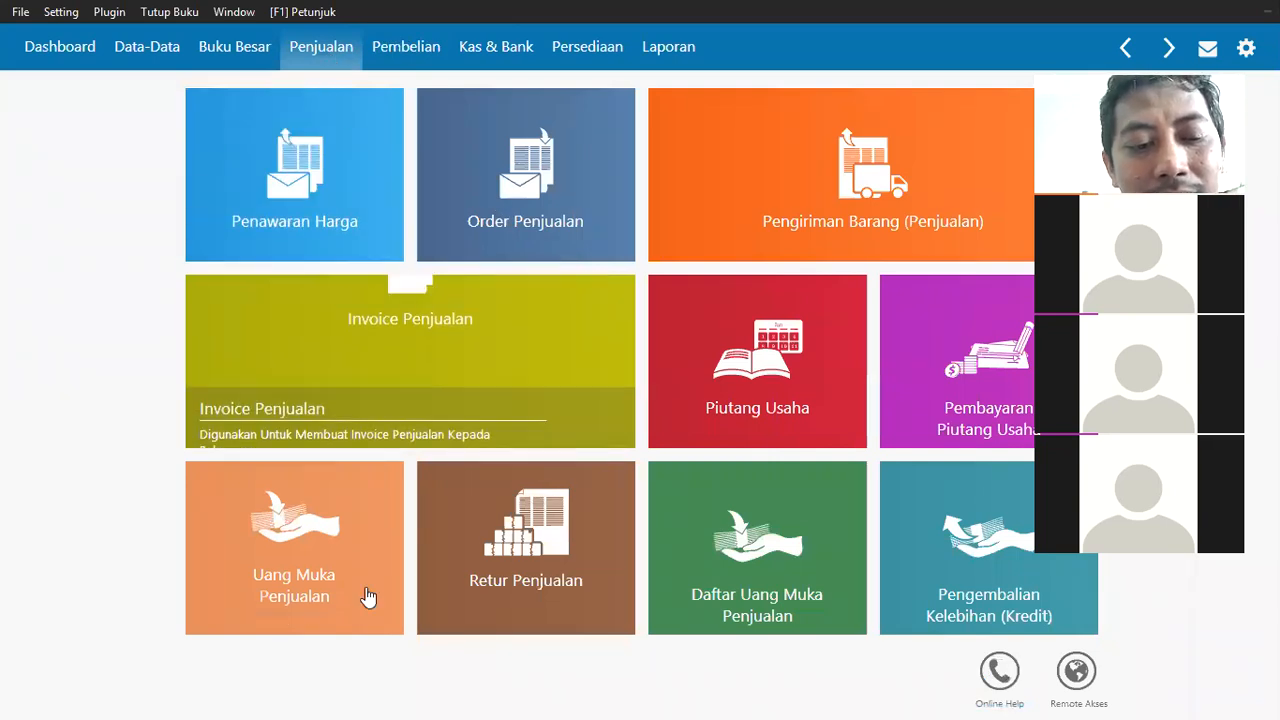
pyautogui.click(213, 610)
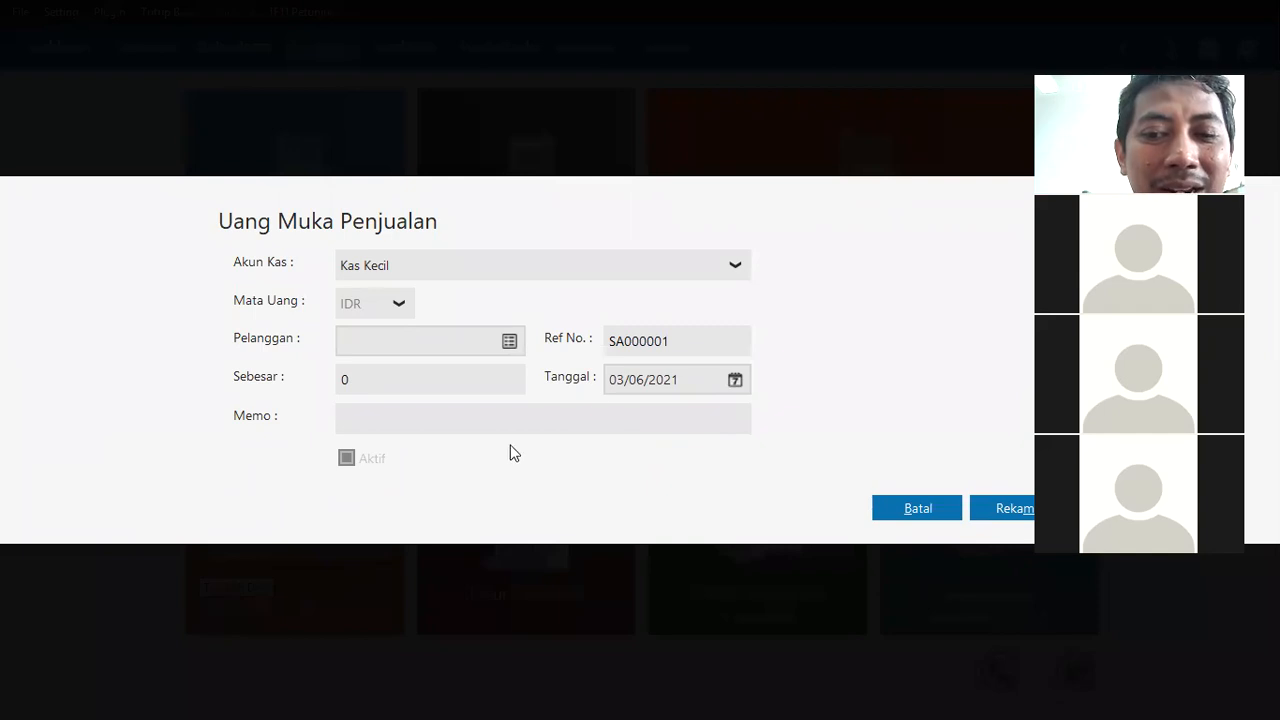
pyautogui.click(734, 268)
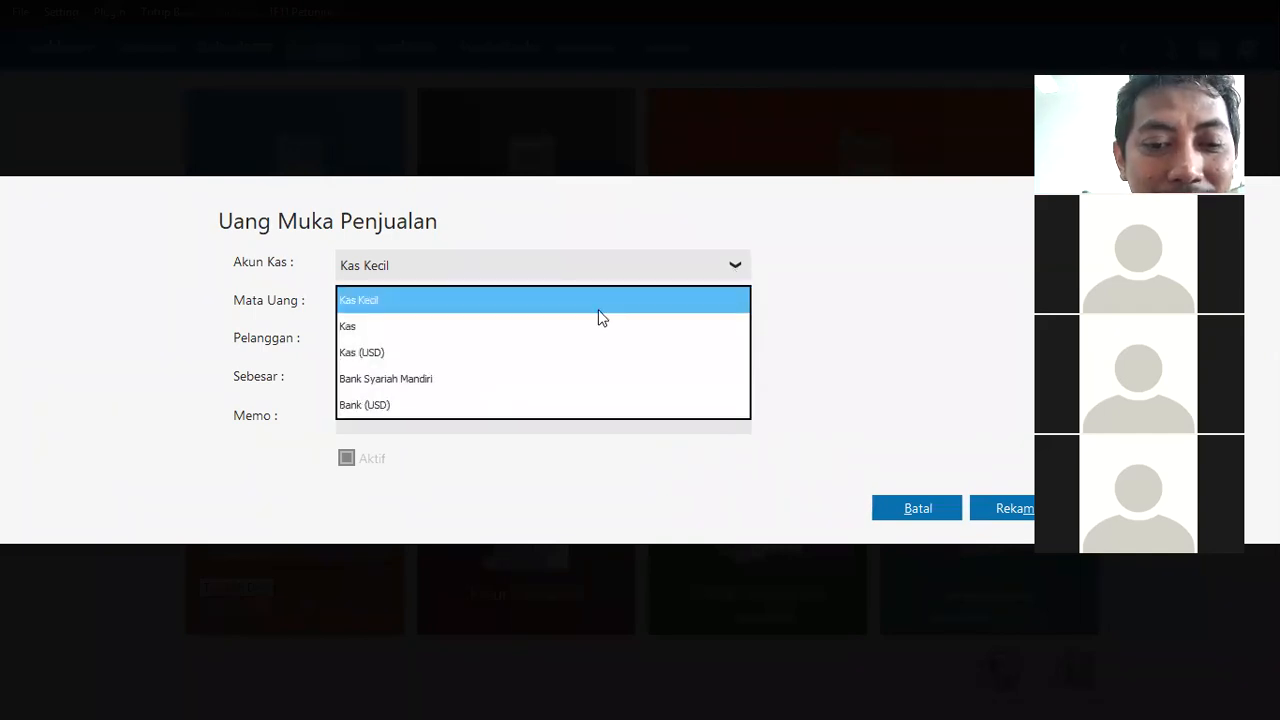
pyautogui.click(370, 380)
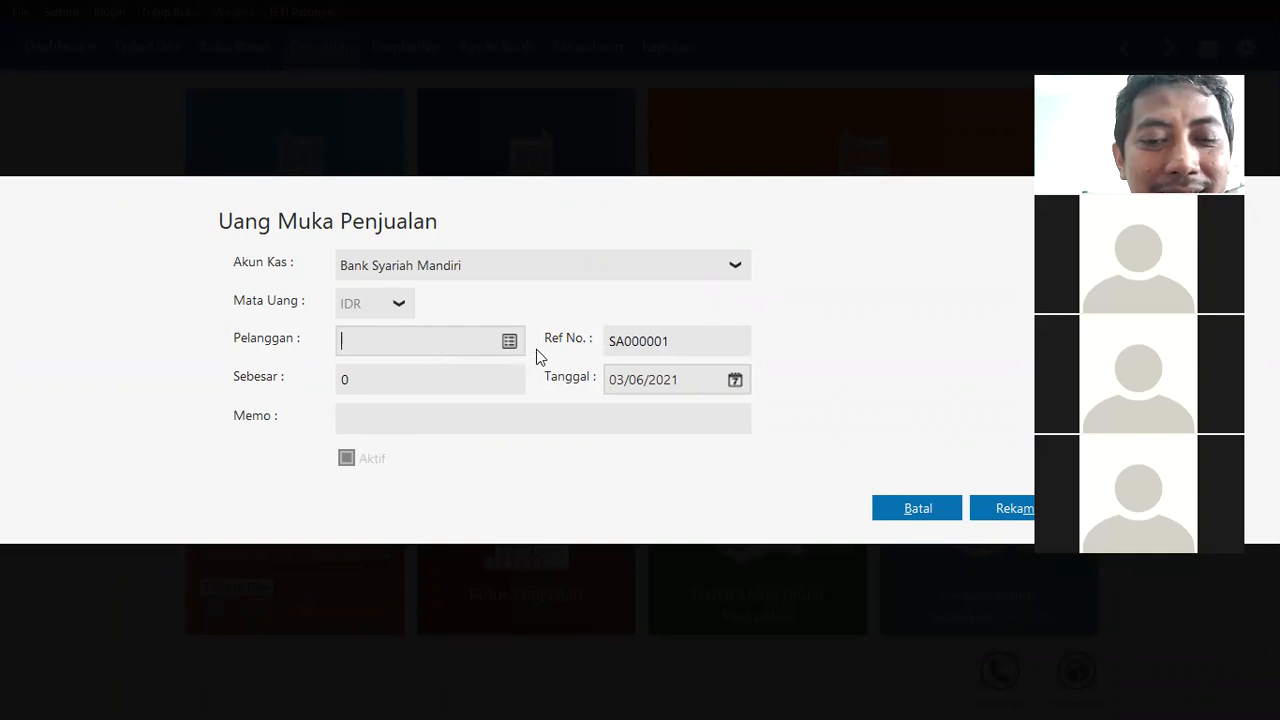
# Create customer PT BAC with ID C-003 and select it for a sales down payment of 65000.
pyautogui.click(509, 342)
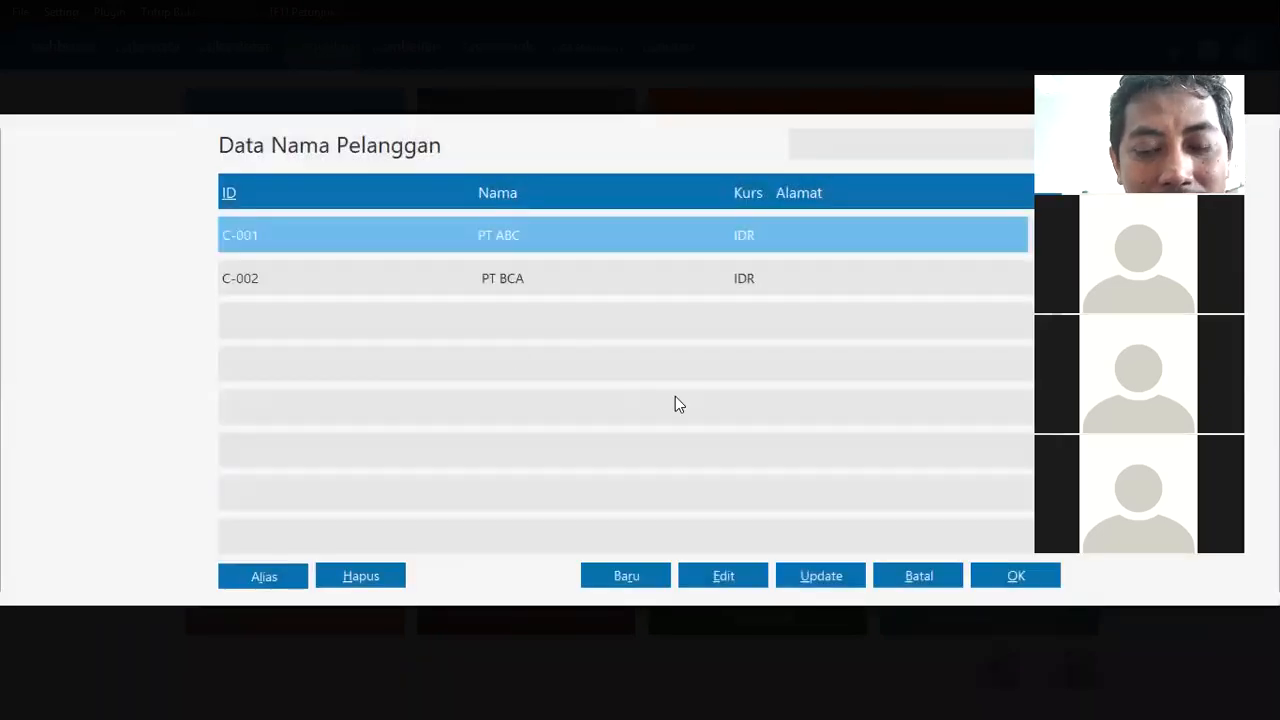
pyautogui.click(632, 578)
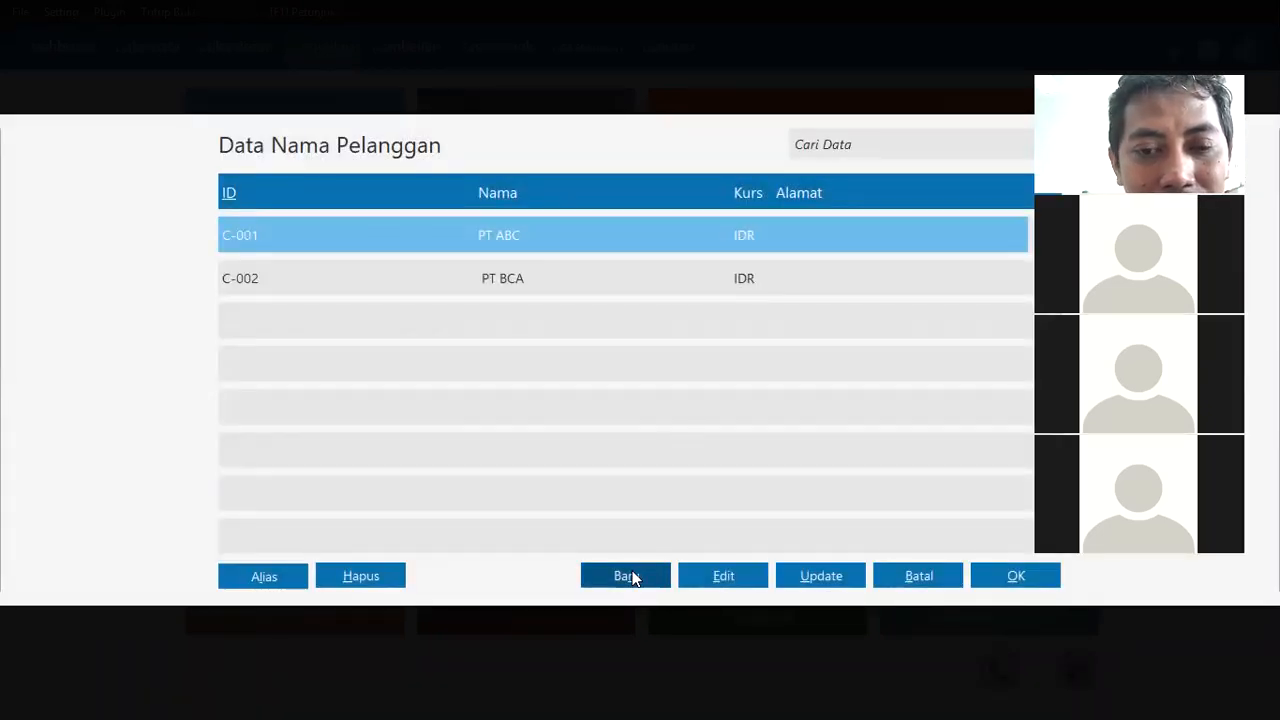
pyautogui.write('C')
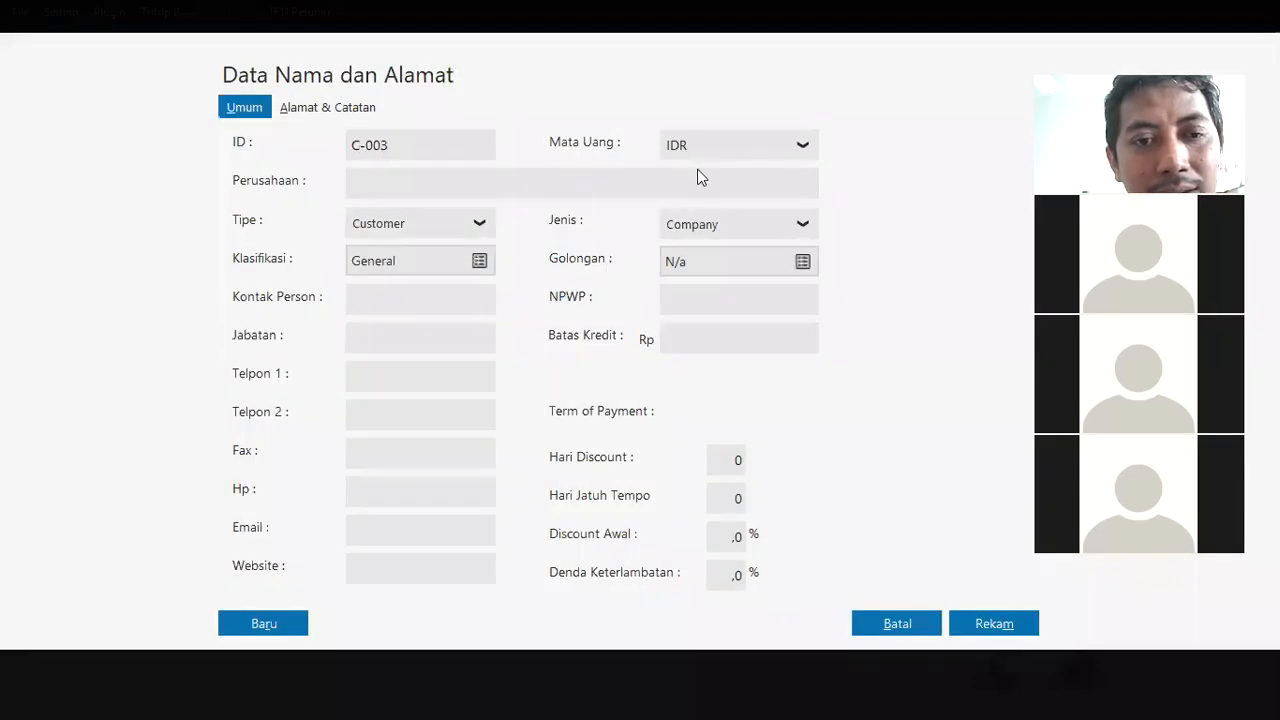
pyautogui.write('PT BAC')
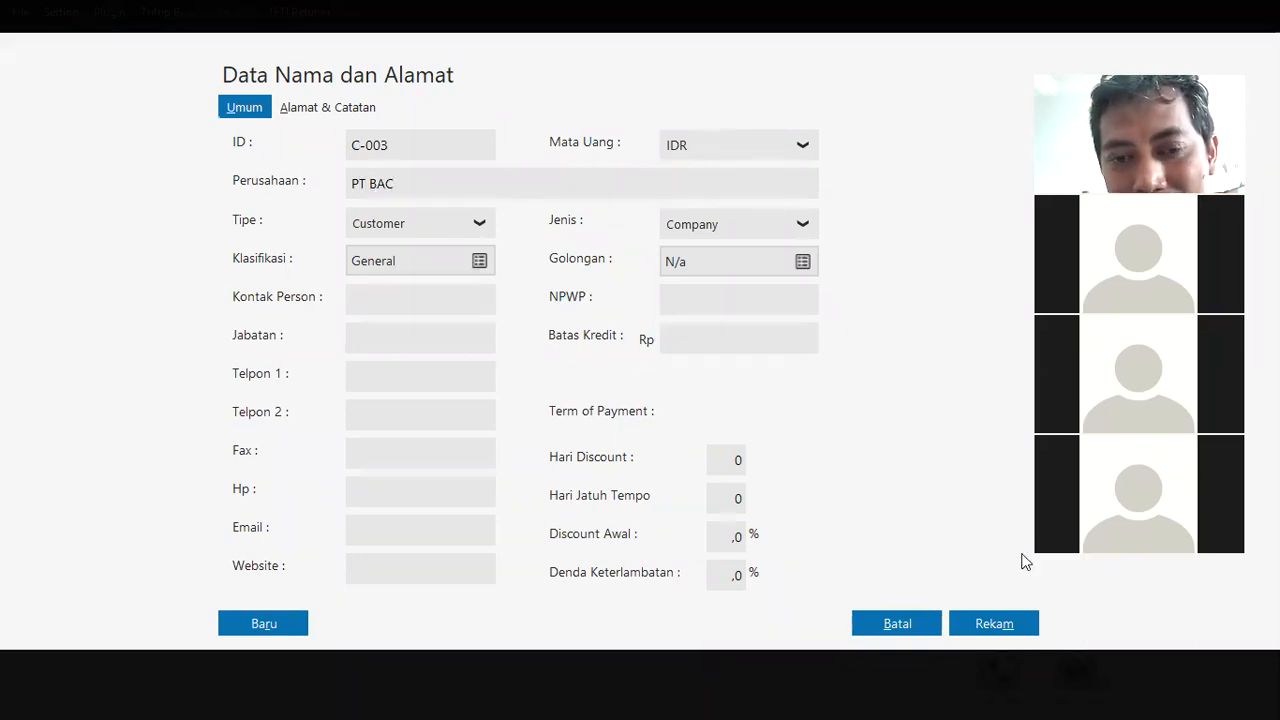
pyautogui.click(998, 620)
pyautogui.click(534, 326)
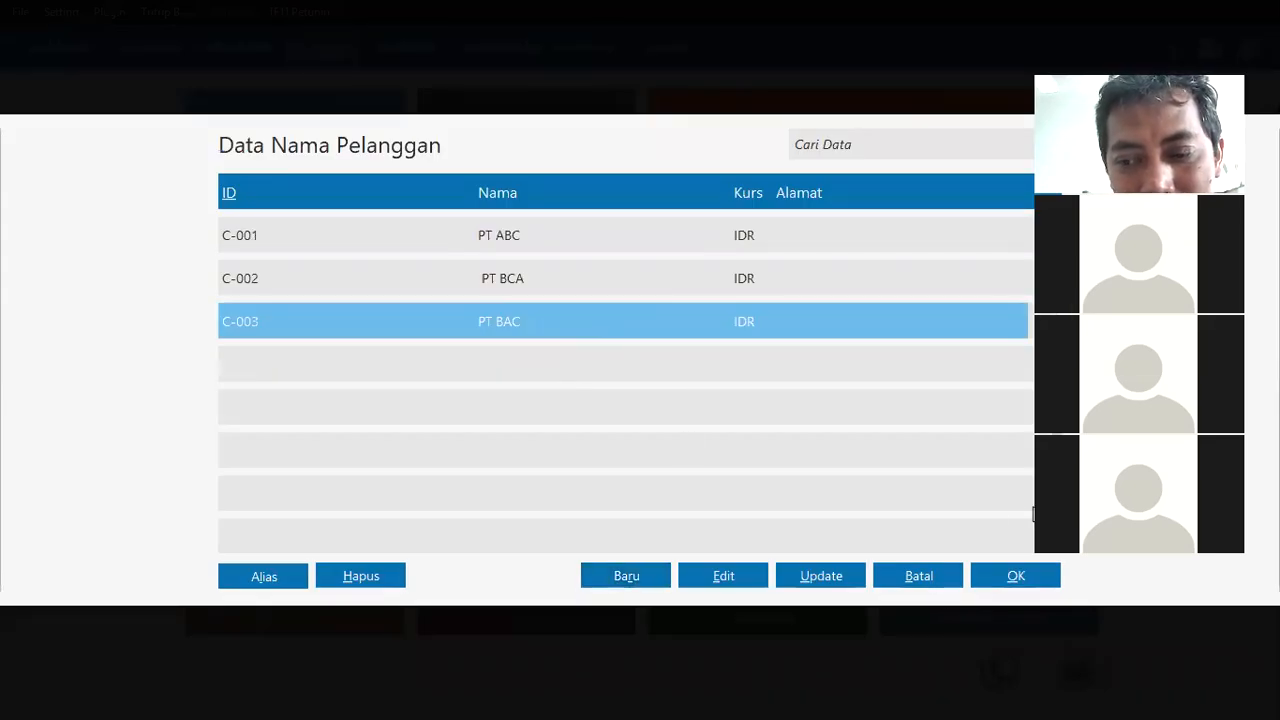
pyautogui.click(1005, 578)
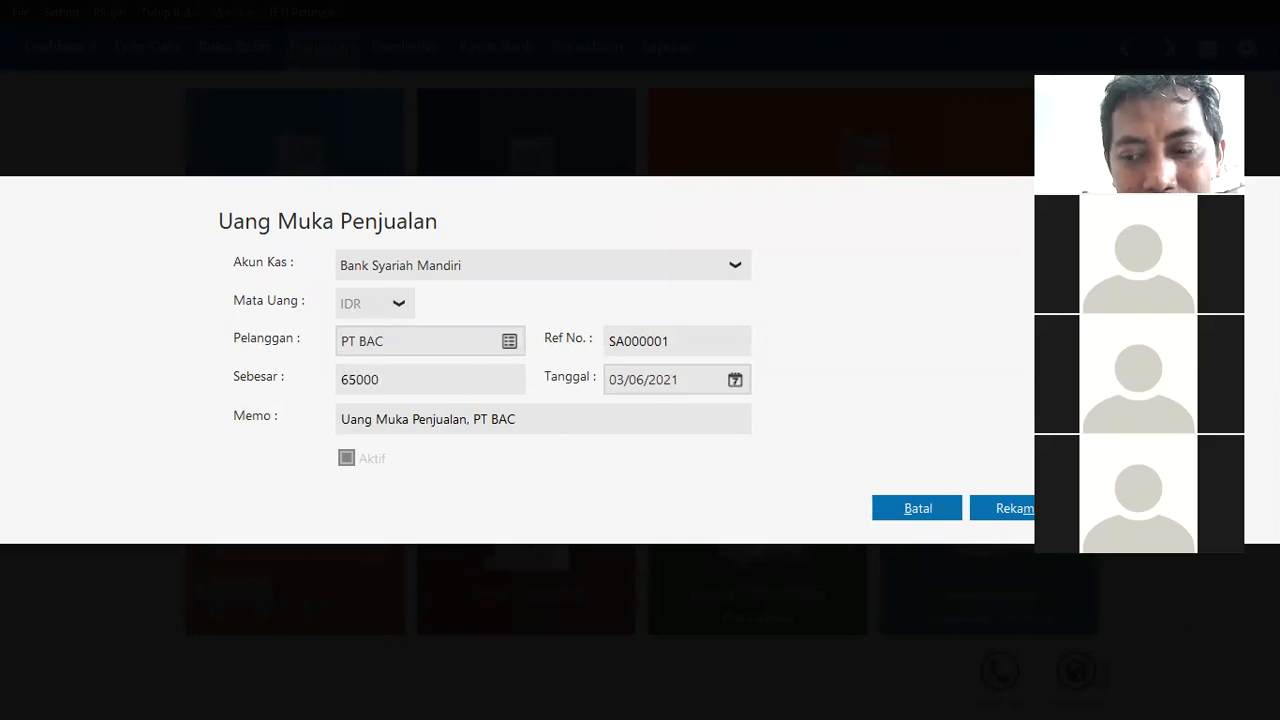
# Try to record the down payment, decline to continue, and set its date to 20/01/2021 to match transaction 6.
pyautogui.click(1005, 503)
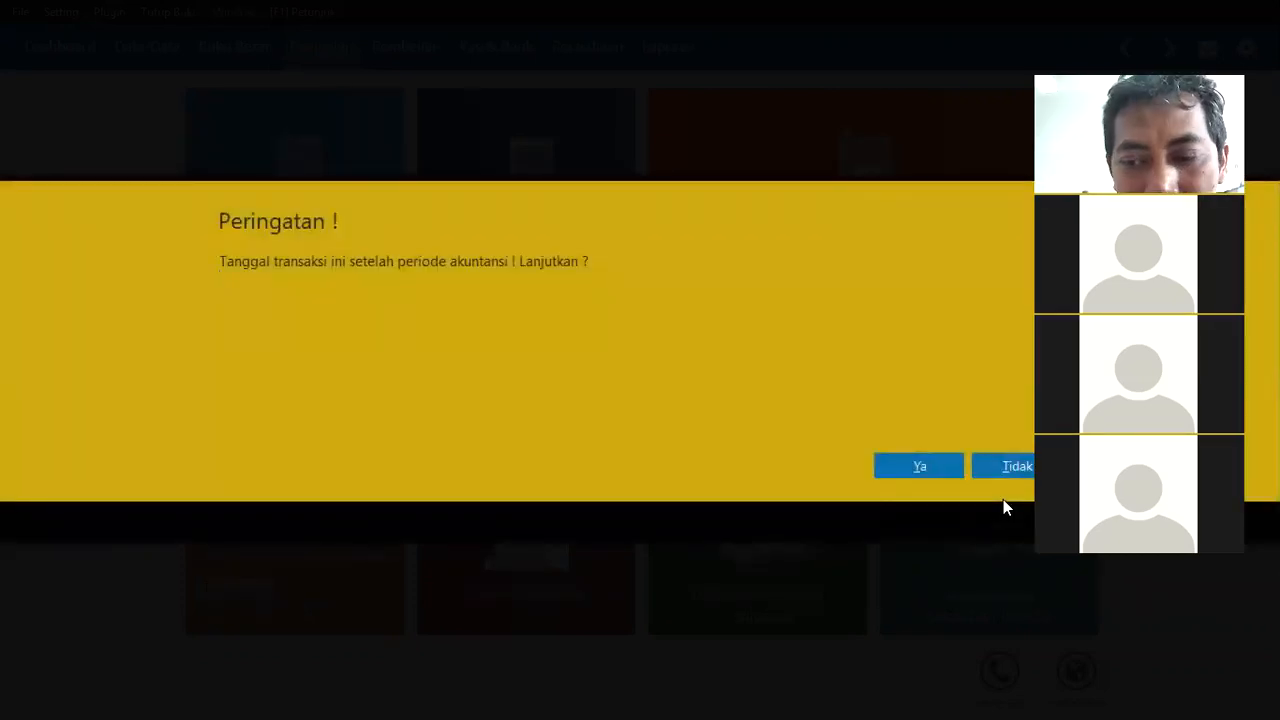
pyautogui.click(1006, 468)
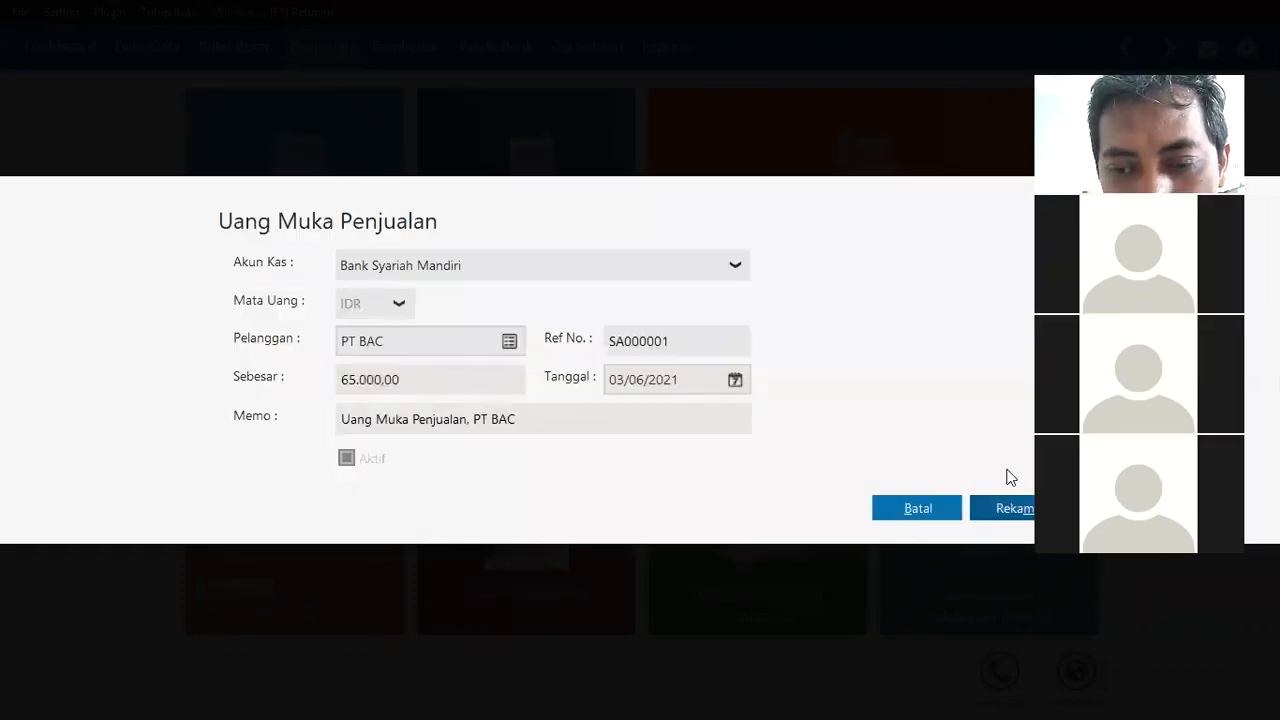
pyautogui.click(613, 378)
pyautogui.hotkey('alt', 'Tab')
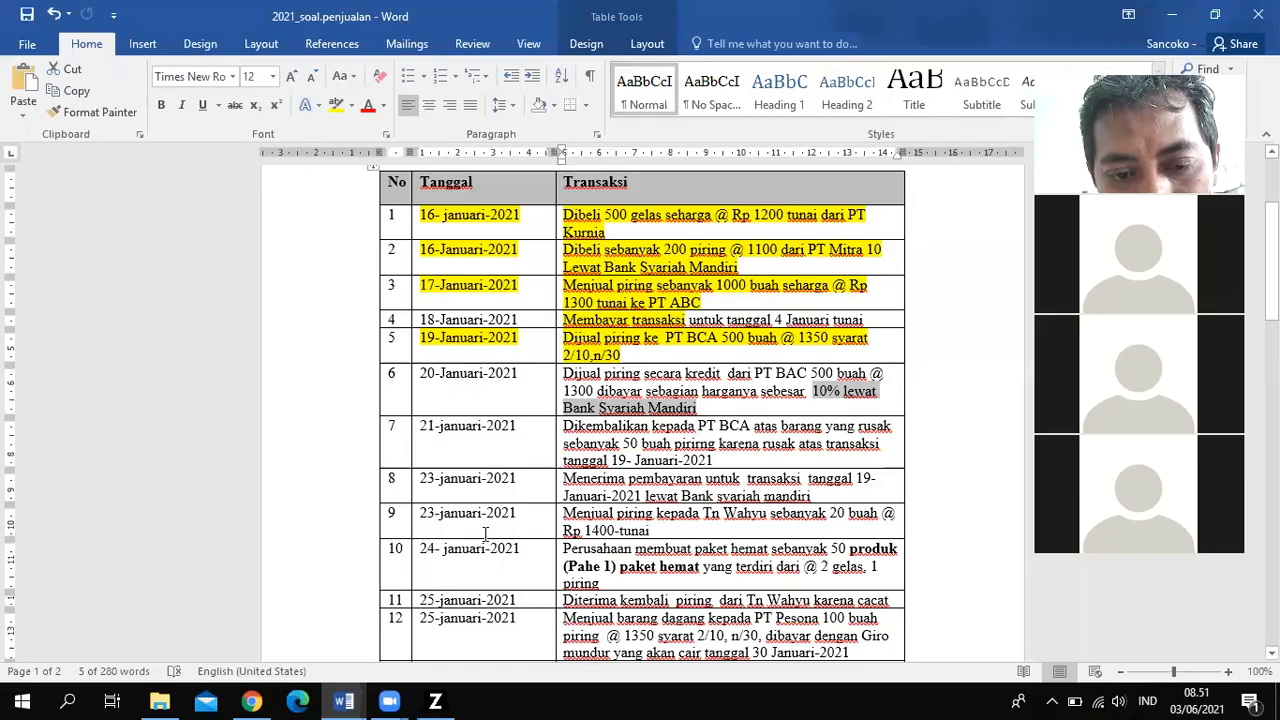
pyautogui.hotkey('alt', 'Tab')
pyautogui.click(610, 387)
pyautogui.write('20/')
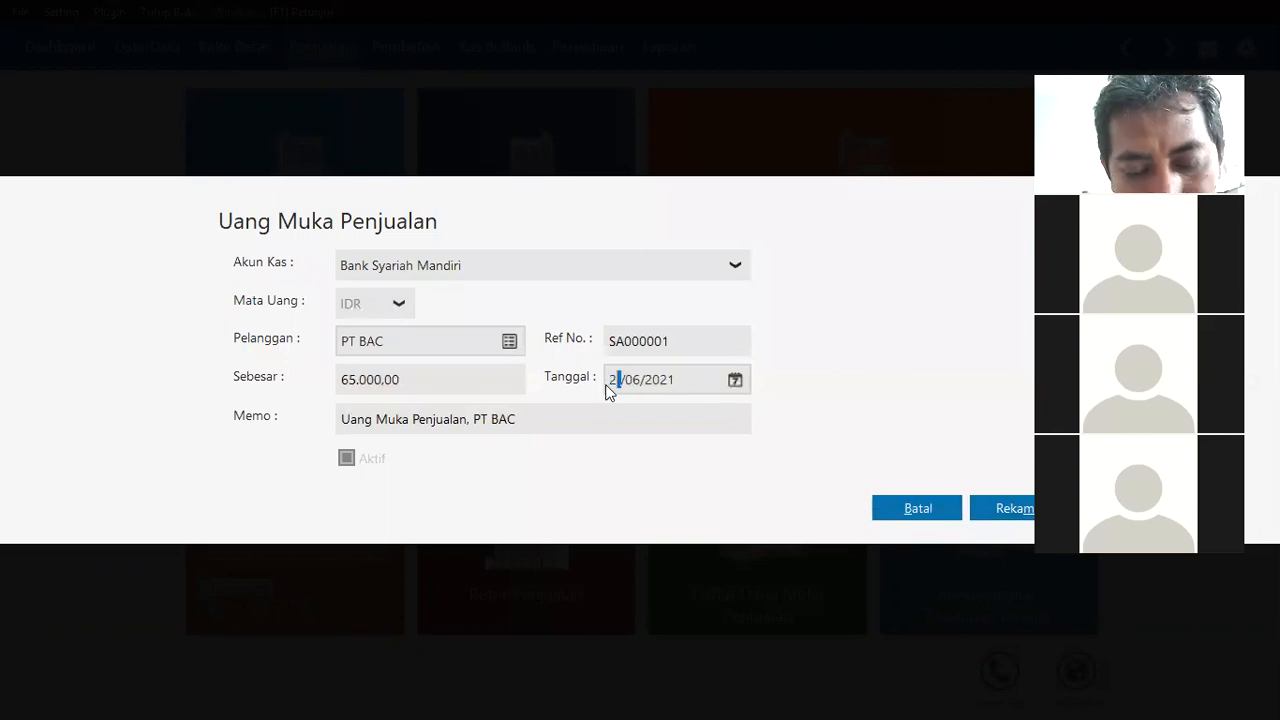
pyautogui.write('01')
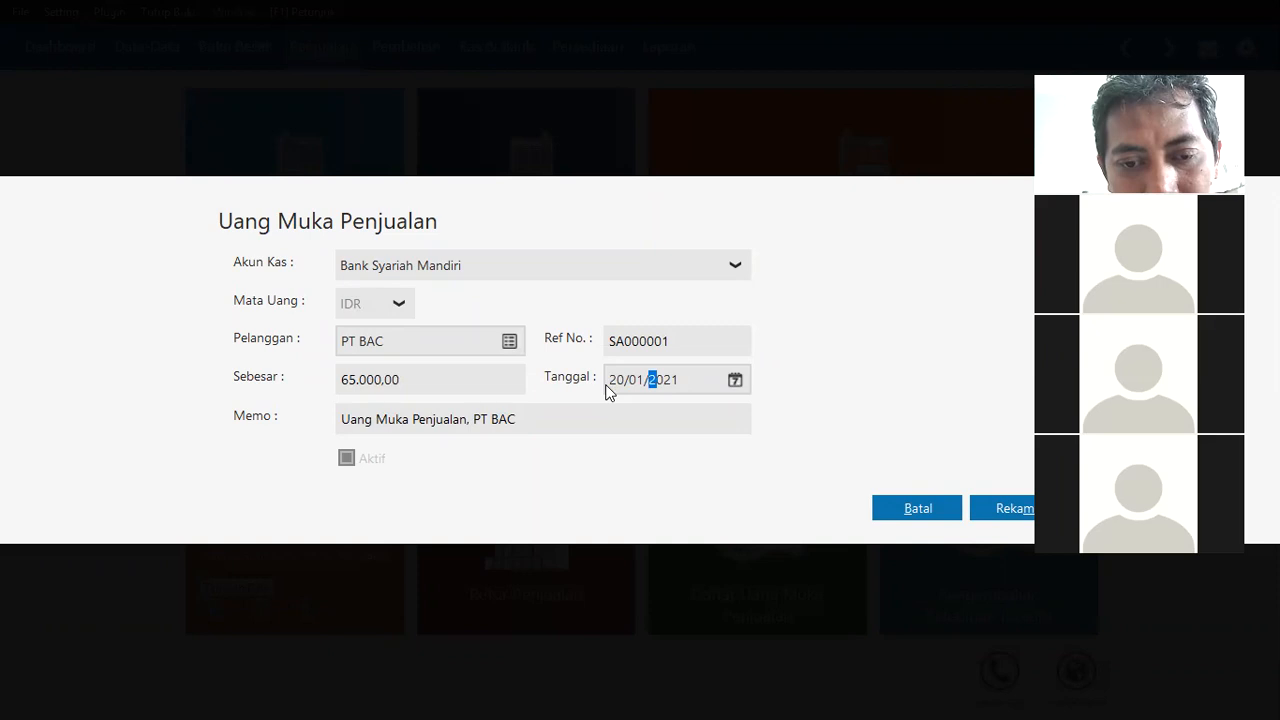
# Record the PT BAC sales down payment and start a new sales invoice.
pyautogui.click(999, 505)
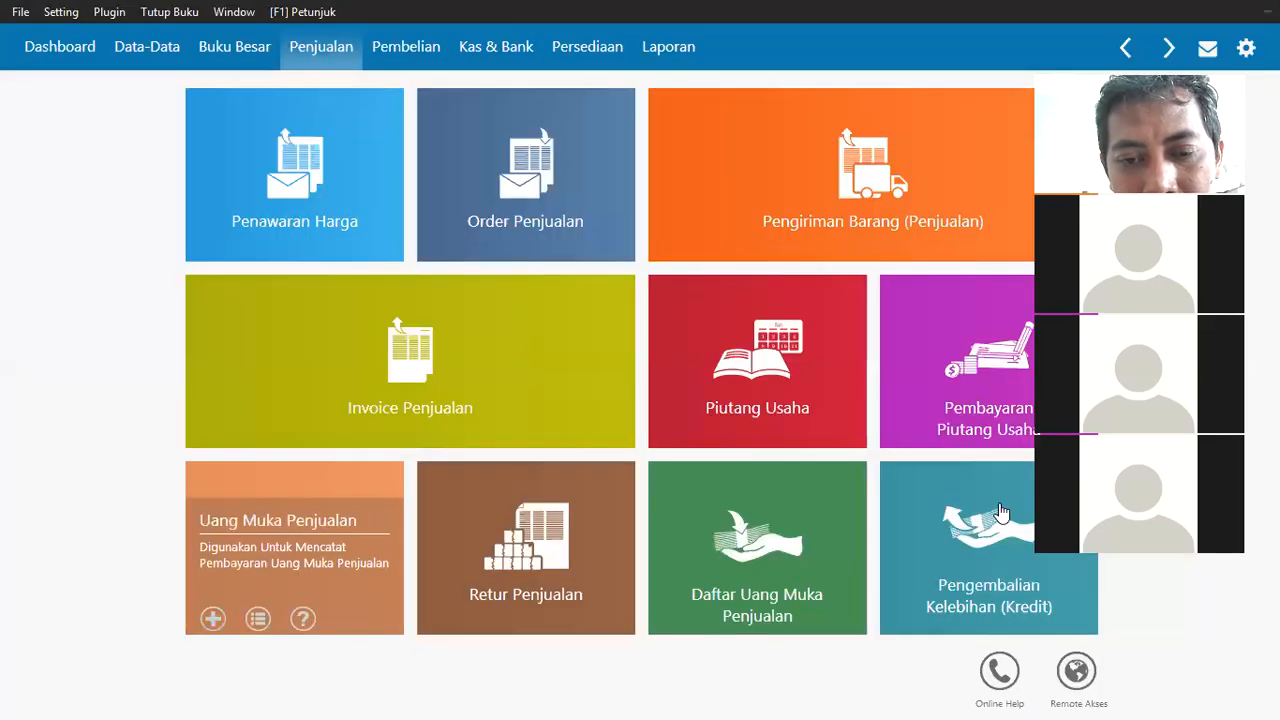
pyautogui.moveTo(1001, 512)
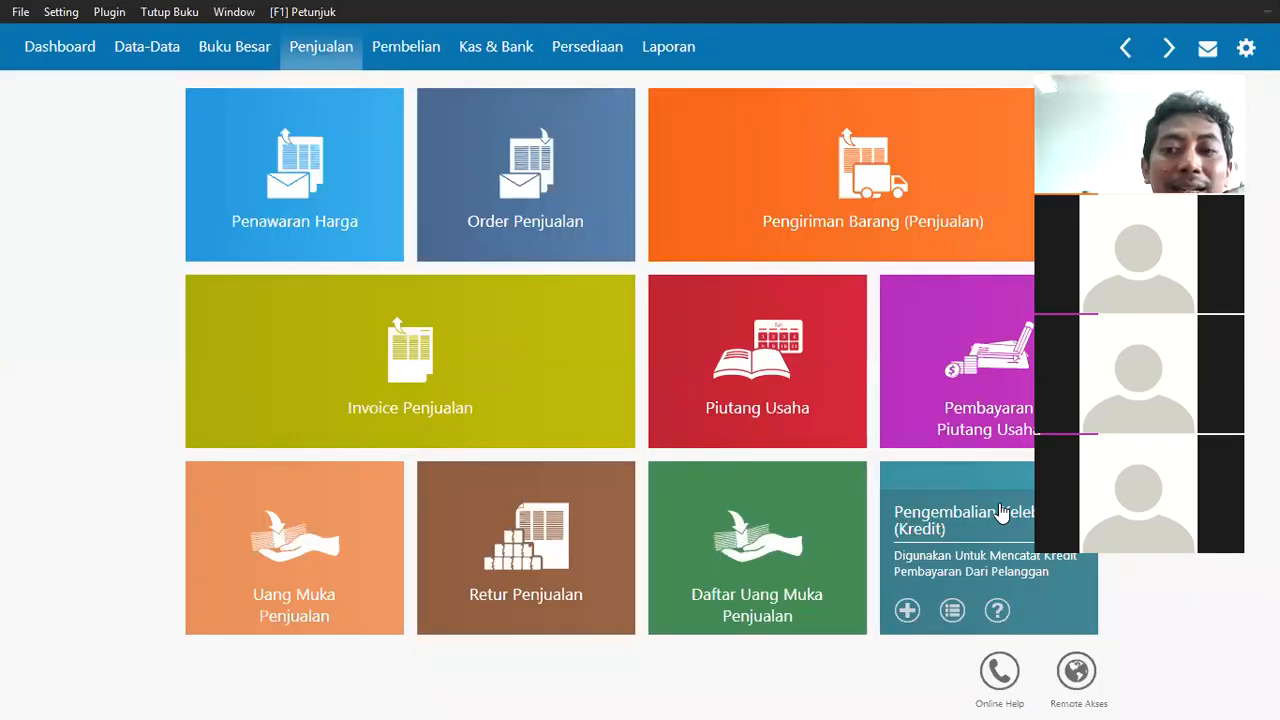
pyautogui.moveTo(229, 625)
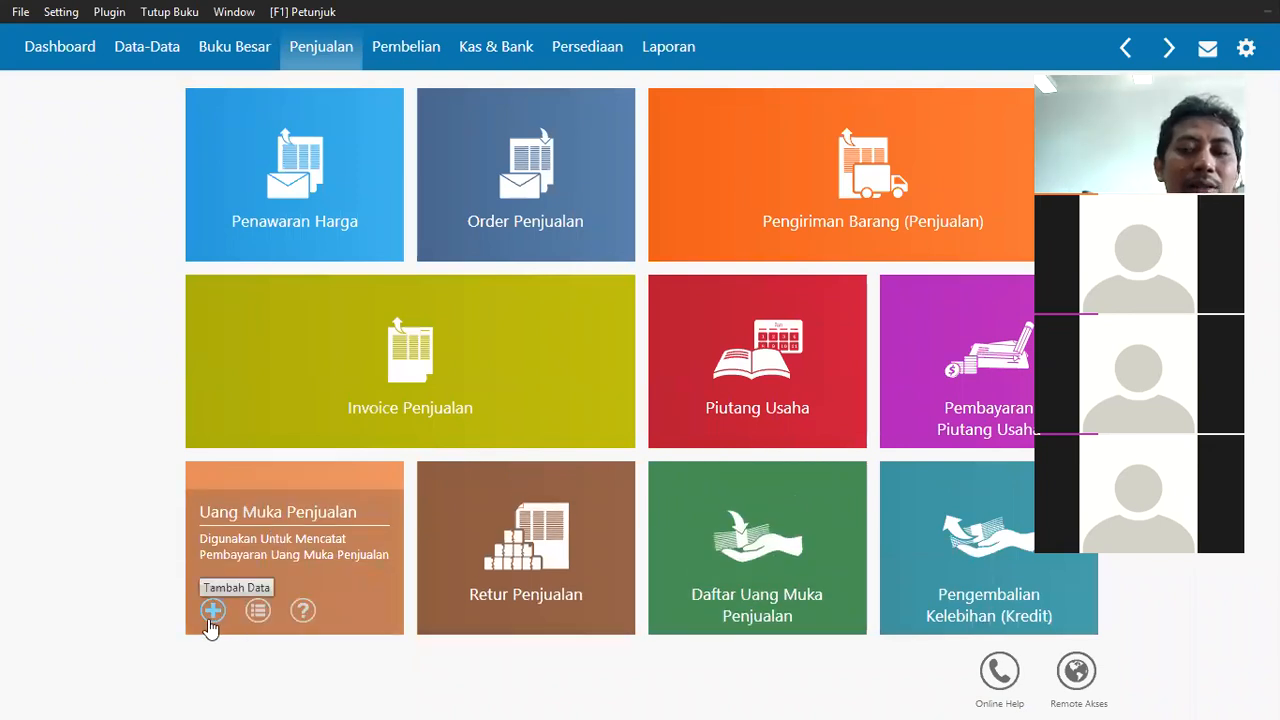
pyautogui.moveTo(221, 427)
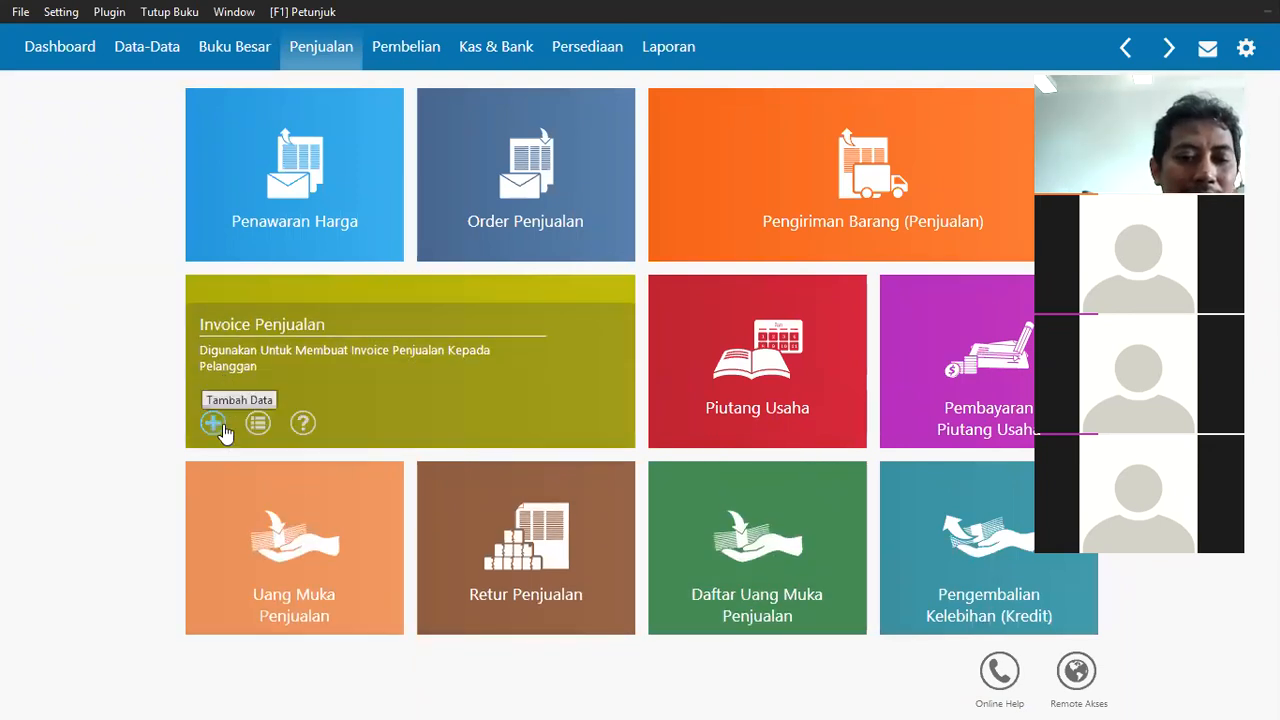
pyautogui.click(214, 424)
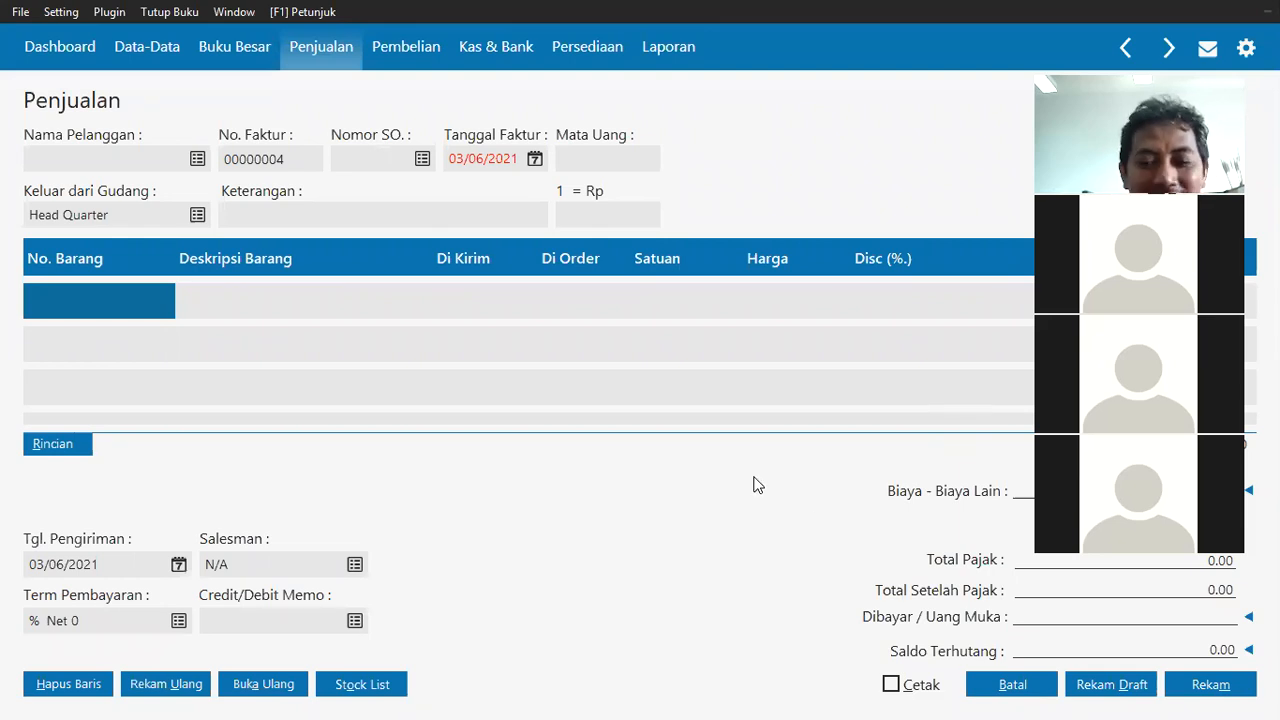
# Switch to the Word exercise and highlight "sebesar 10% lewat Bank Syariah Mandiri" in transaction 6 in yellow.
pyautogui.press('alt')
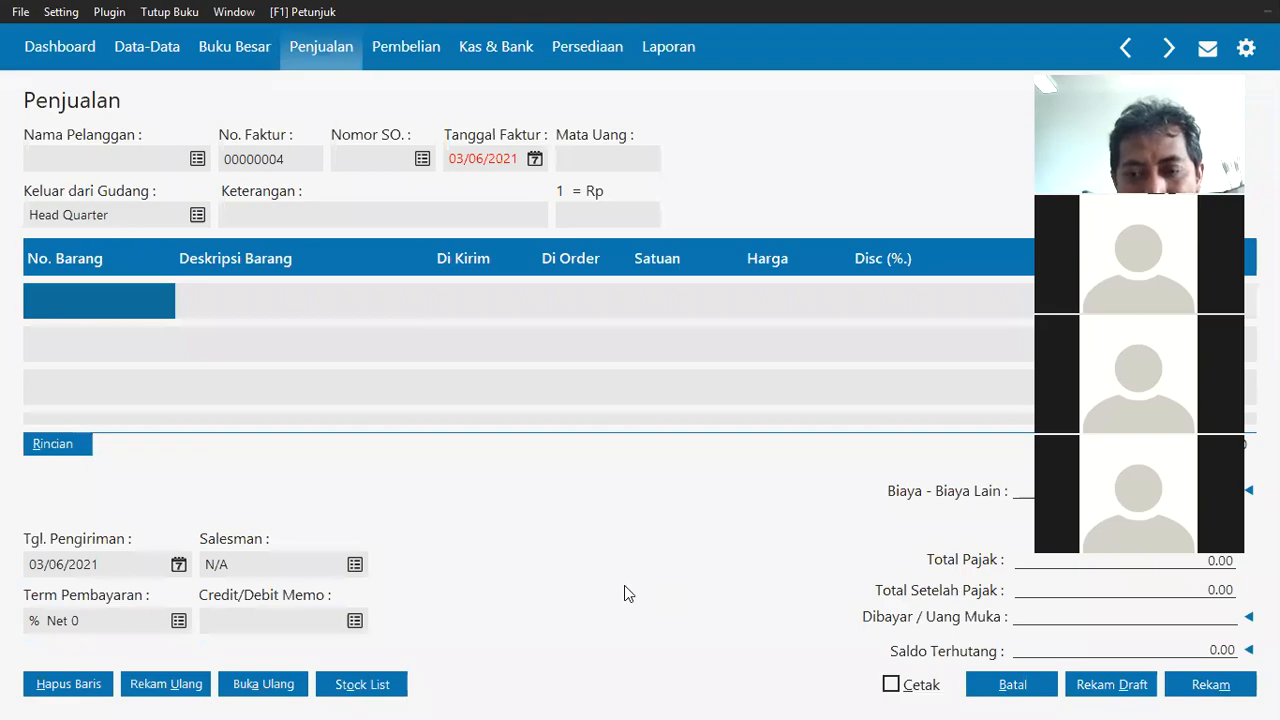
pyautogui.hotkey('alt', 'Tab')
pyautogui.press('Tab')
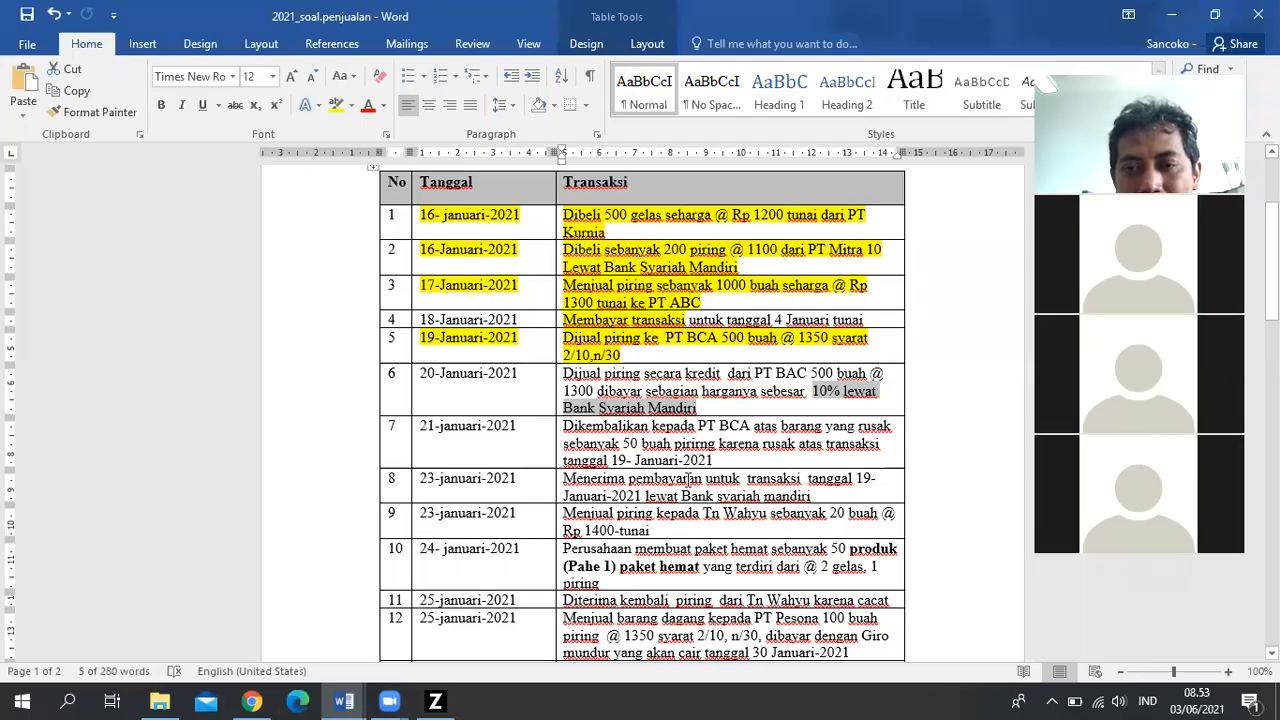
pyautogui.click(707, 409)
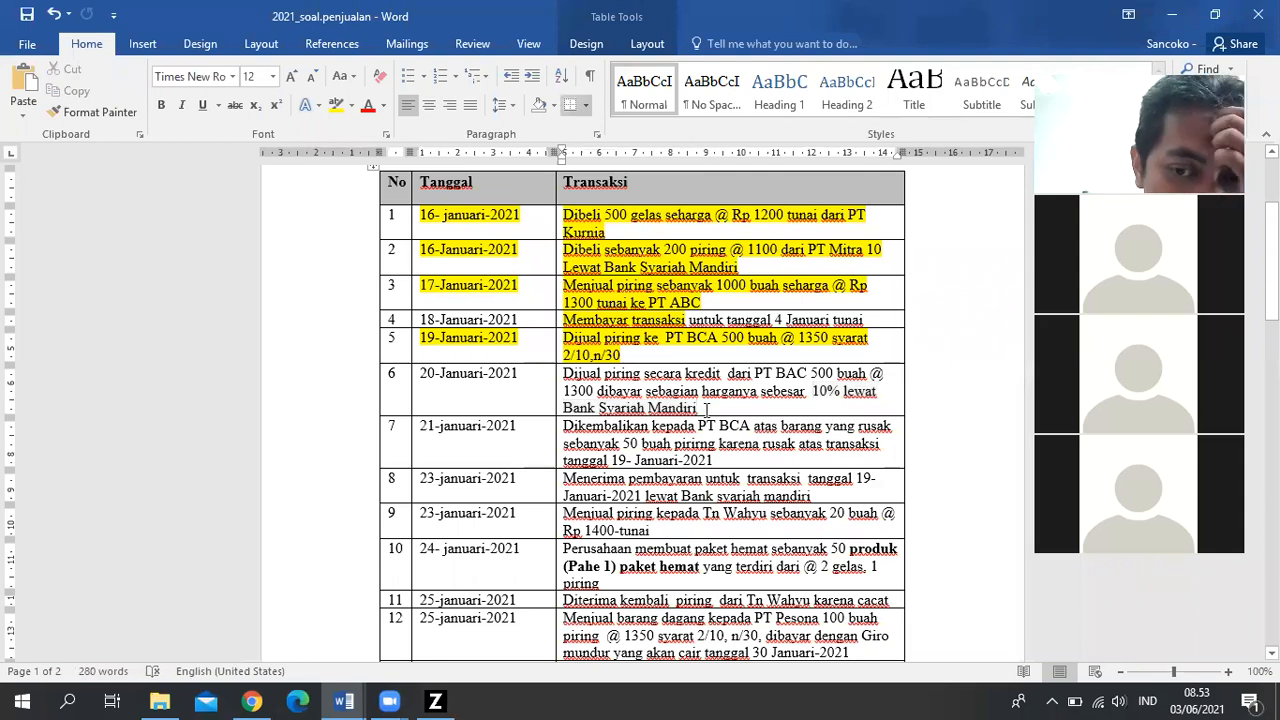
pyautogui.moveTo(707, 407); pyautogui.dragTo(760, 391)
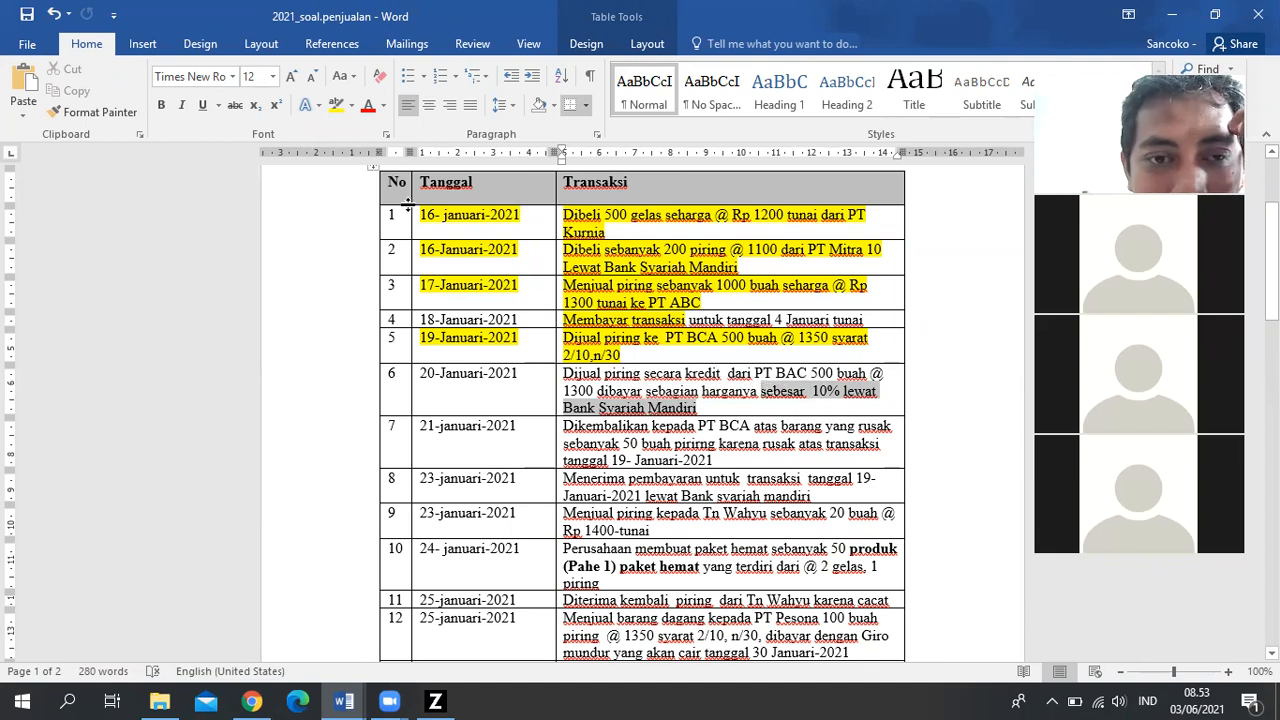
pyautogui.click(337, 110)
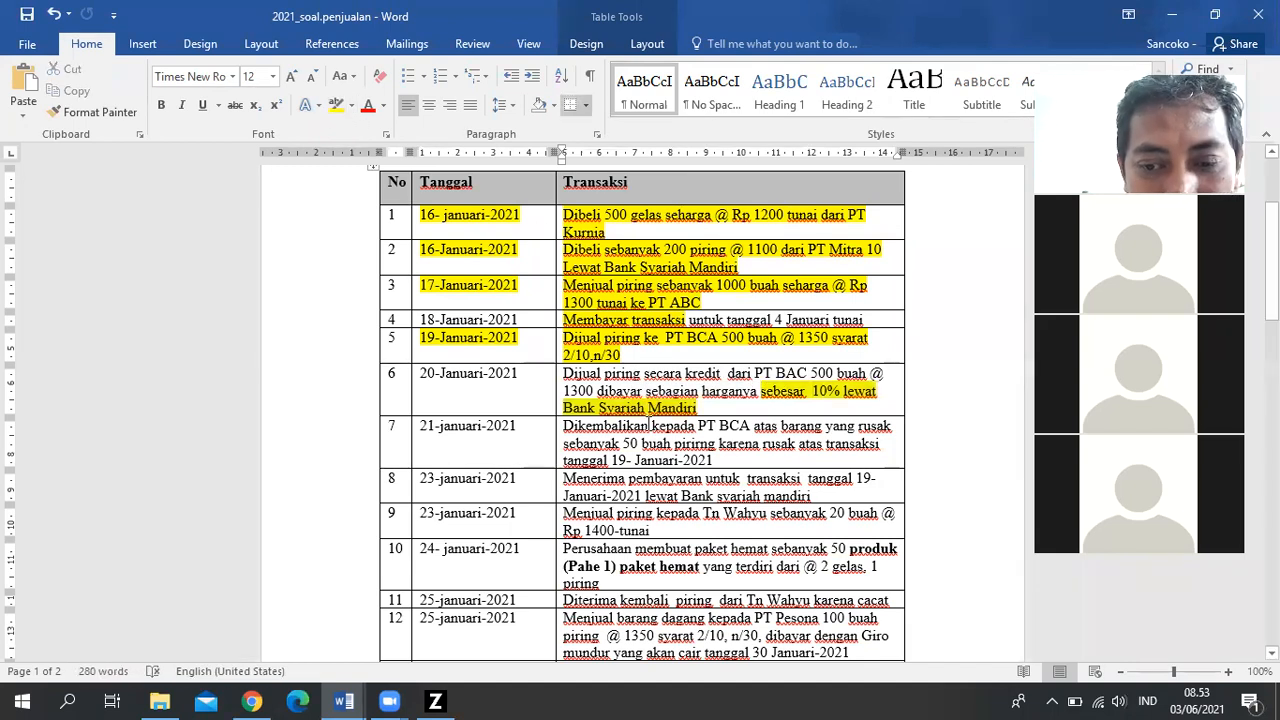
pyautogui.scroll(-1, 672, 507)
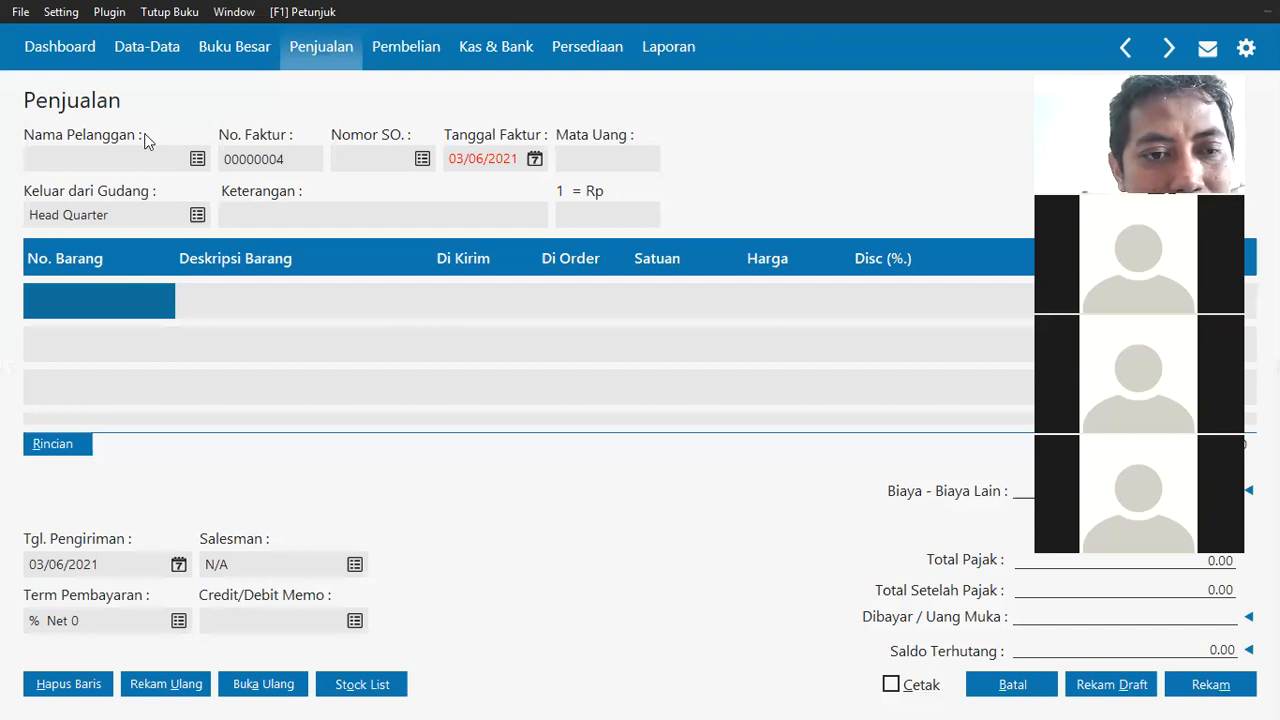
# In the Zahir sales invoice, select PT BAC as the customer and set the invoice date to 20/01/2021.
pyautogui.click(197, 158)
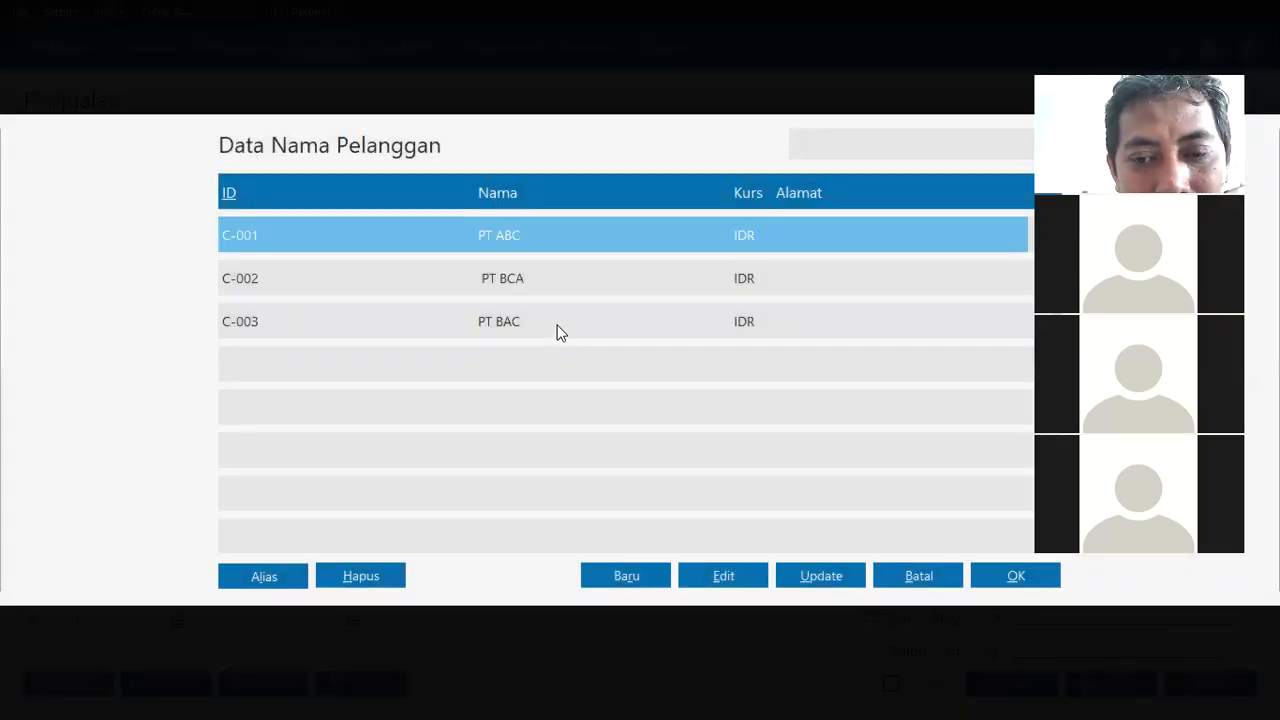
pyautogui.click(556, 327)
pyautogui.click(994, 571)
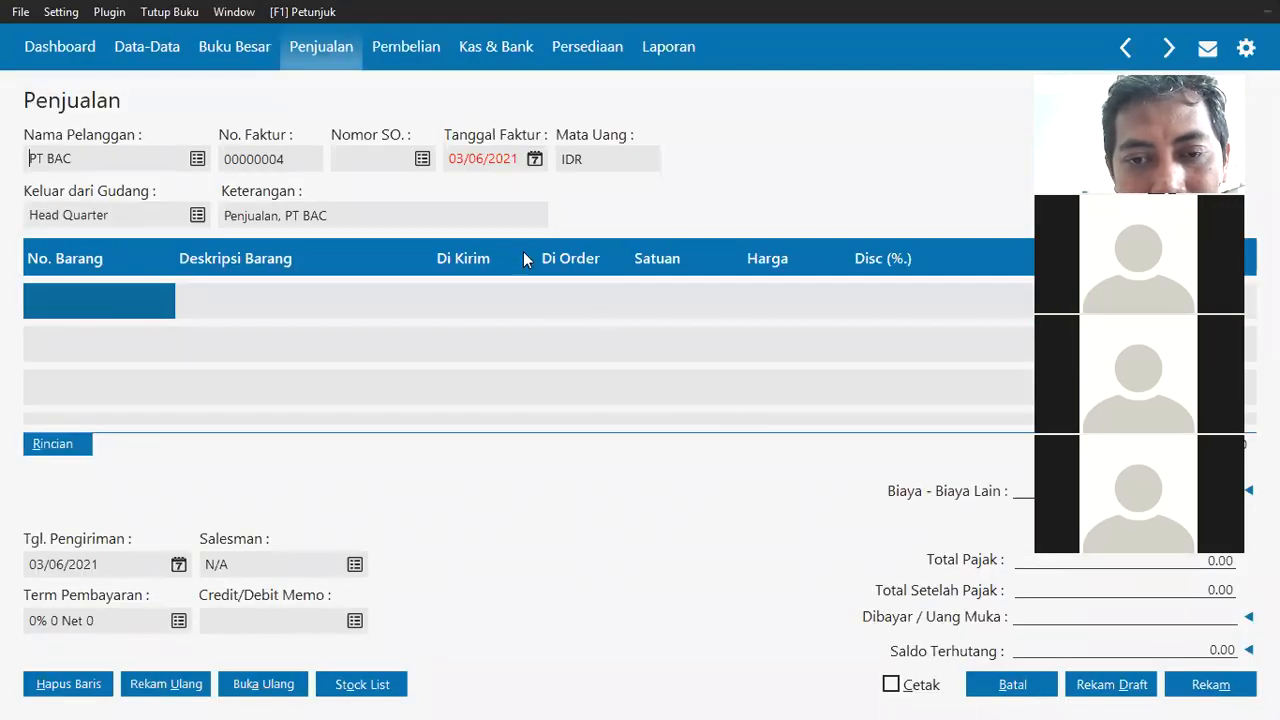
pyautogui.click(455, 158)
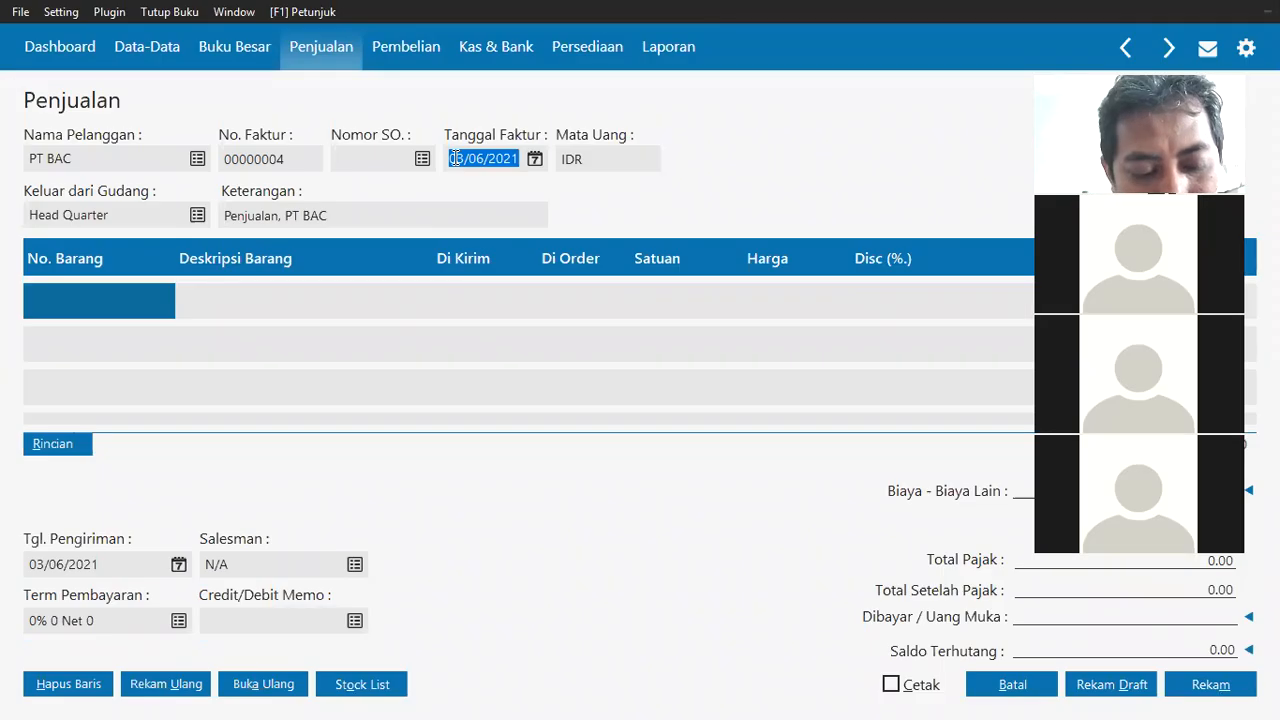
pyautogui.write('20/01/')
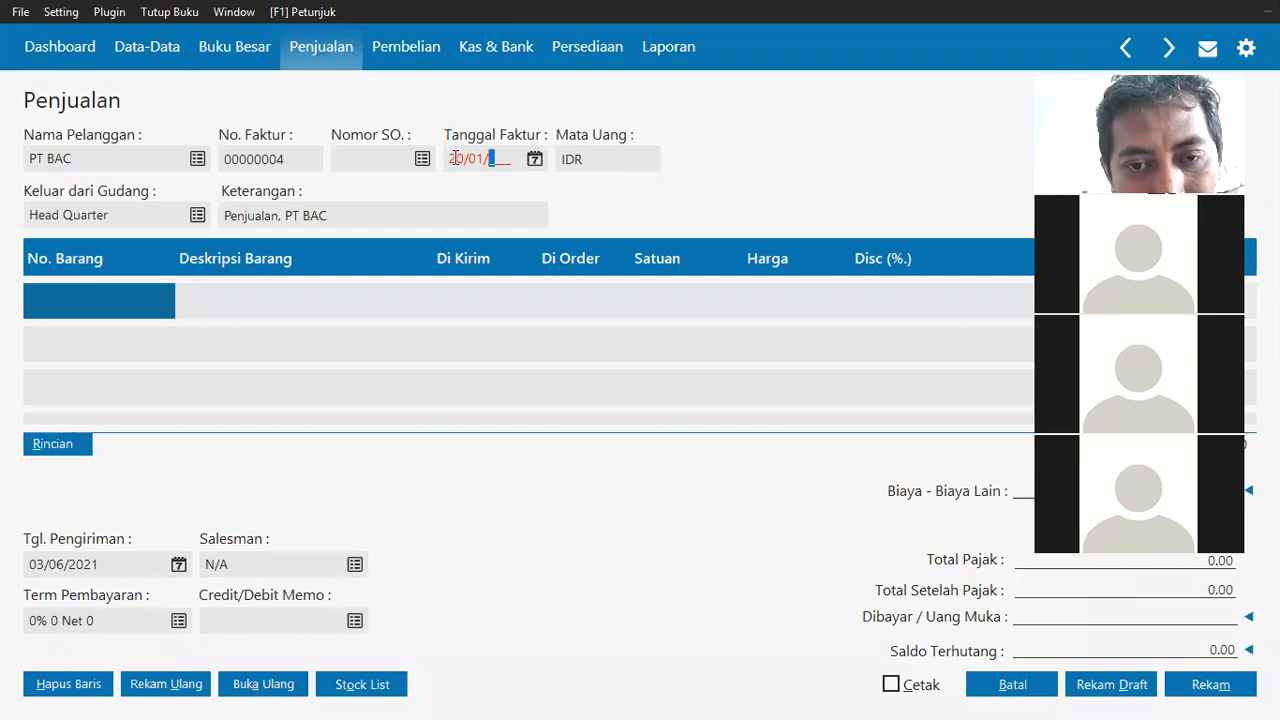
pyautogui.write('2021')
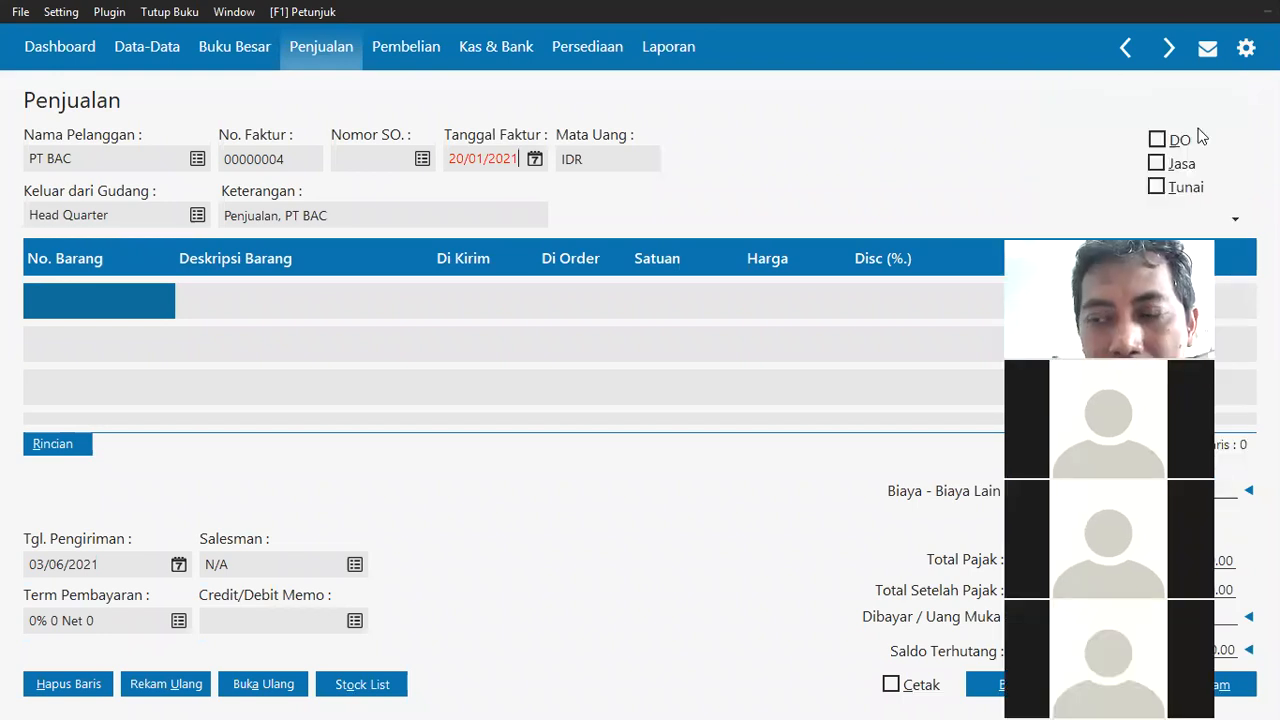
# Add inventory item B-001 Piring to the first line of the PT BAC invoice.
pyautogui.doubleClick(129, 297)
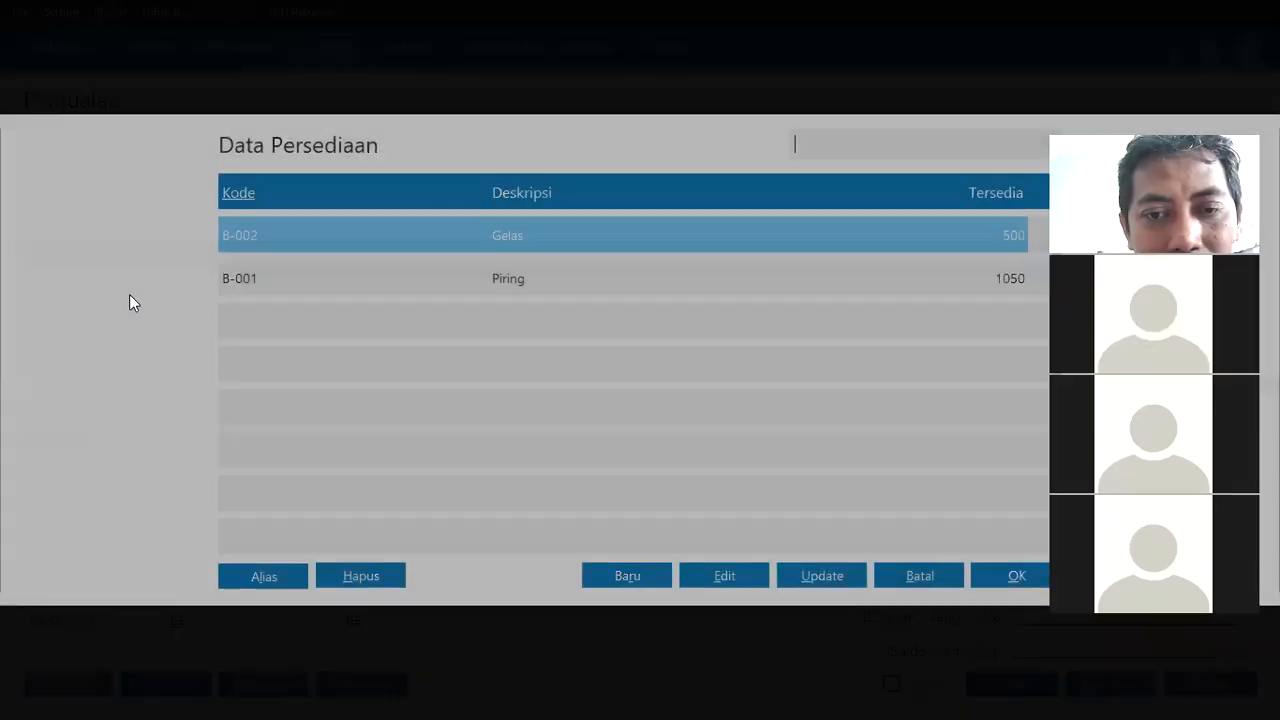
pyautogui.click(911, 276)
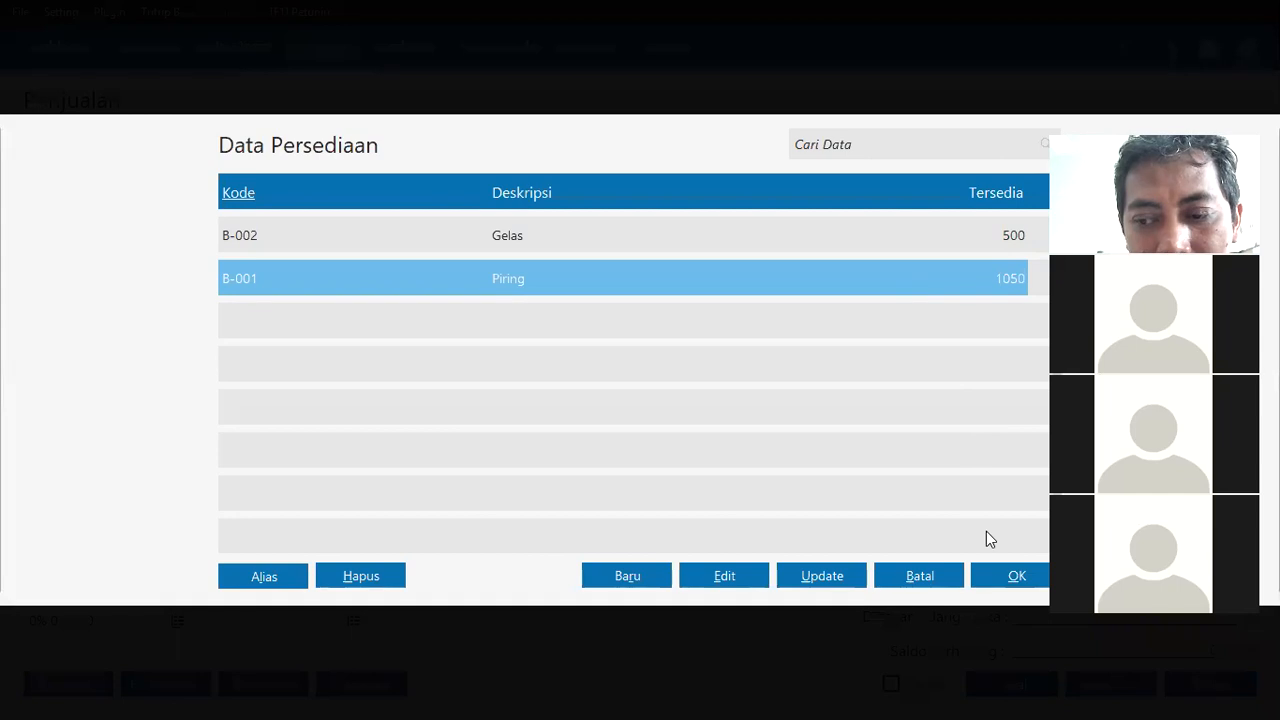
pyautogui.click(1010, 577)
pyautogui.press('Tab')
pyautogui.press('Tab')
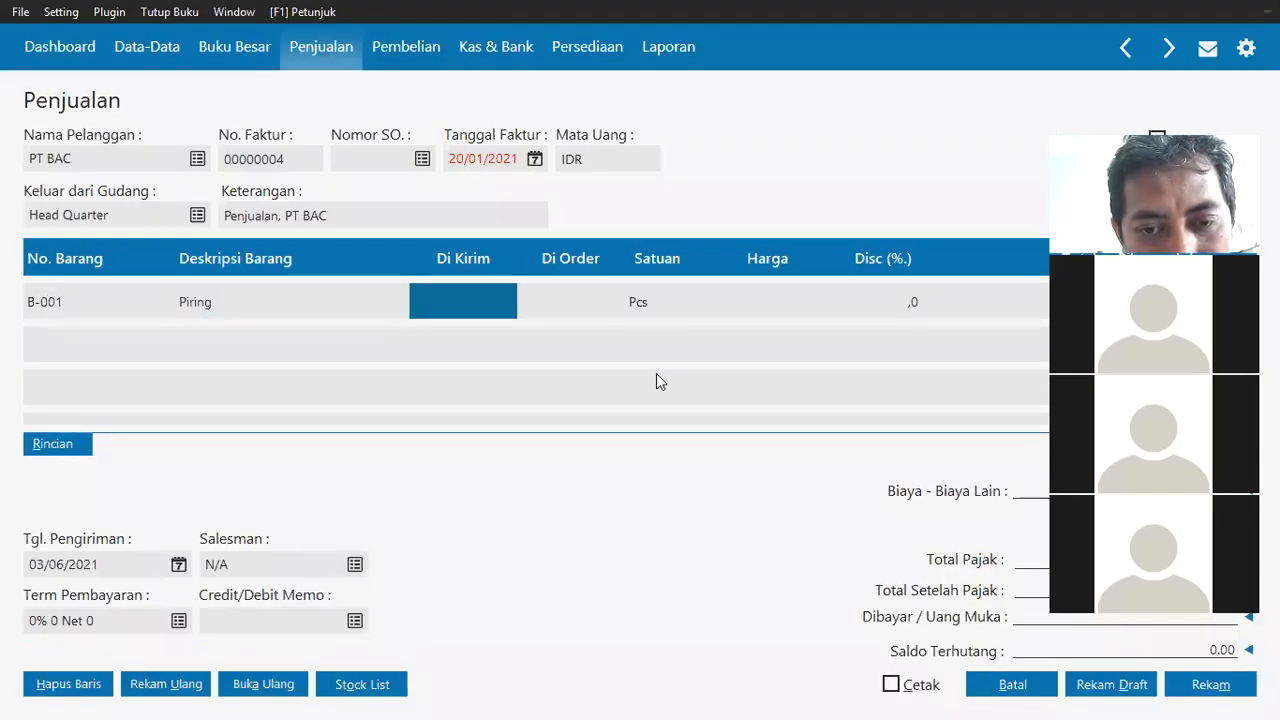
# Set the Piring line's delivered quantity to 500 and its unit price to 1300, following transaction 6 in the Word exercise.
pyautogui.hotkey('alt', 'Tab')
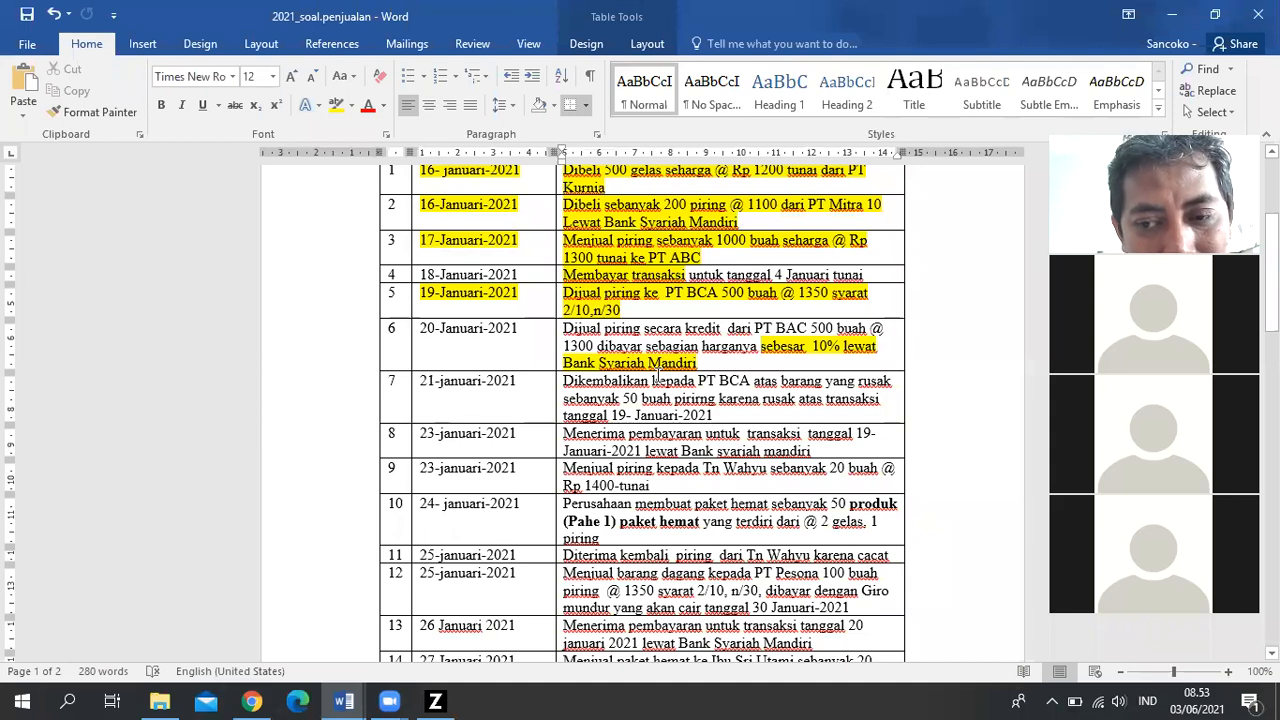
pyautogui.hotkey('alt', 'Tab')
pyautogui.write('500')
pyautogui.press('Tab')
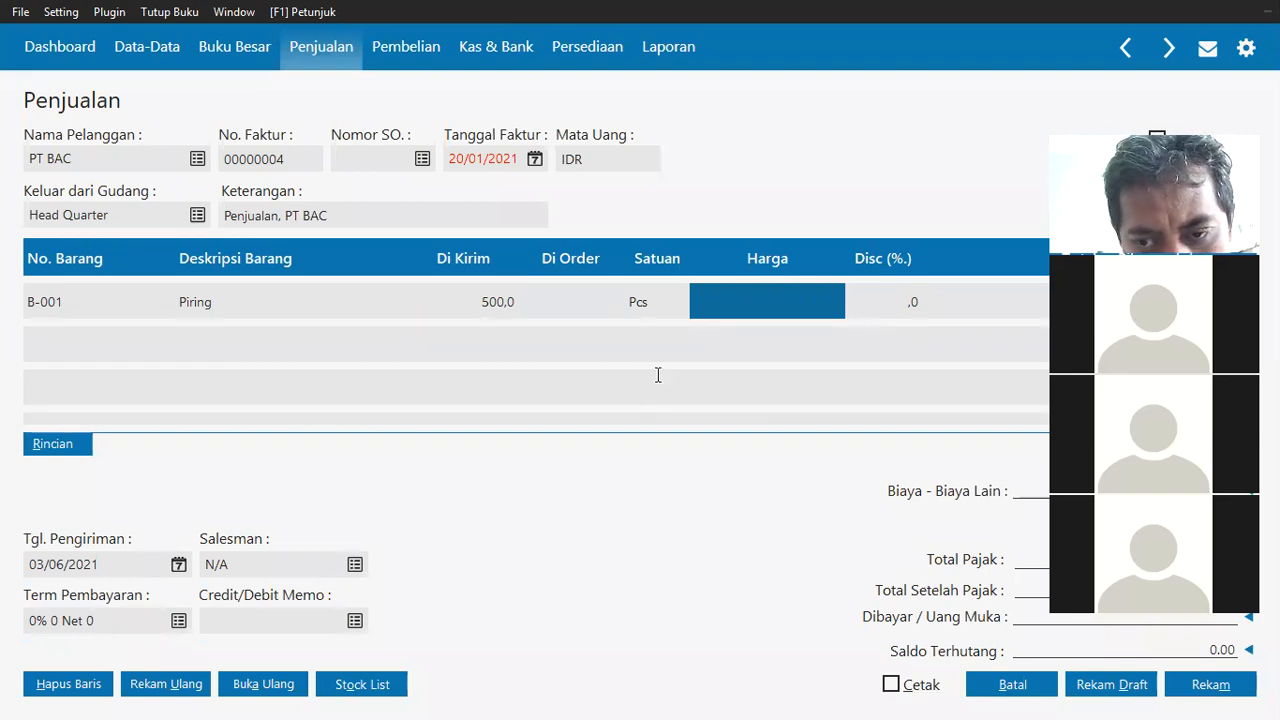
pyautogui.hotkey('alt', 'Tab')
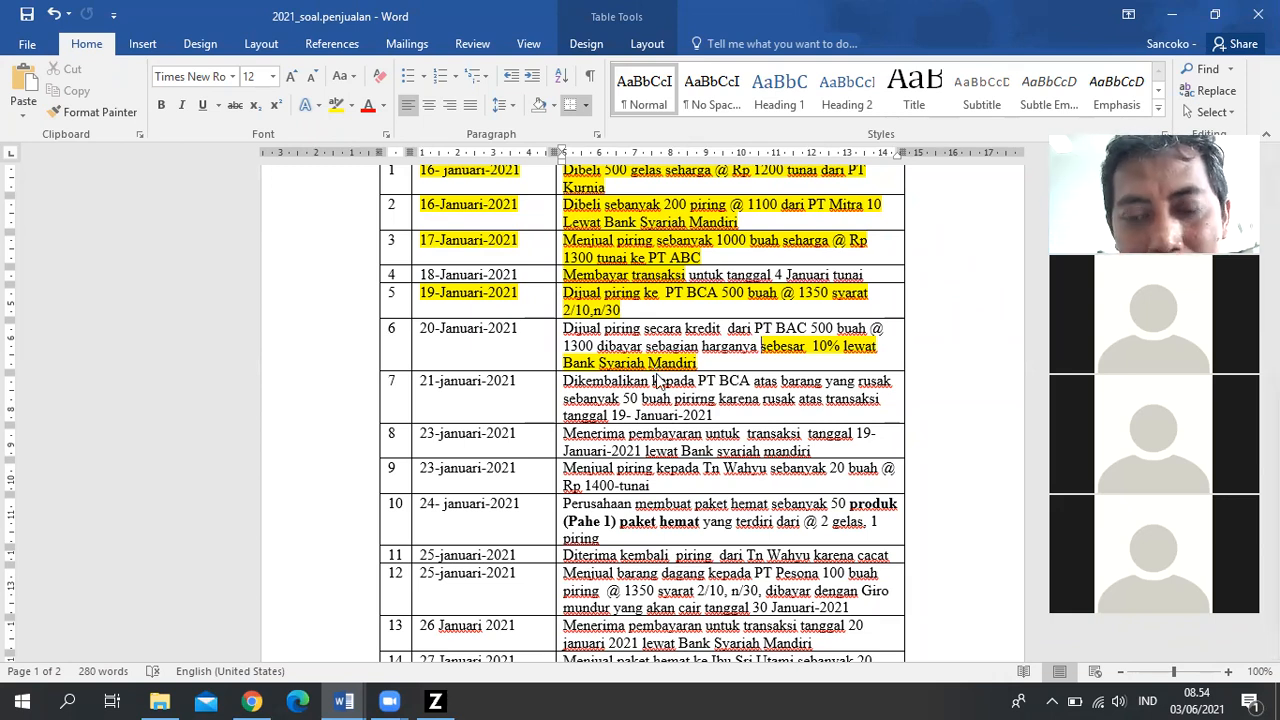
pyautogui.hotkey('alt', 'Tab')
pyautogui.write('1300')
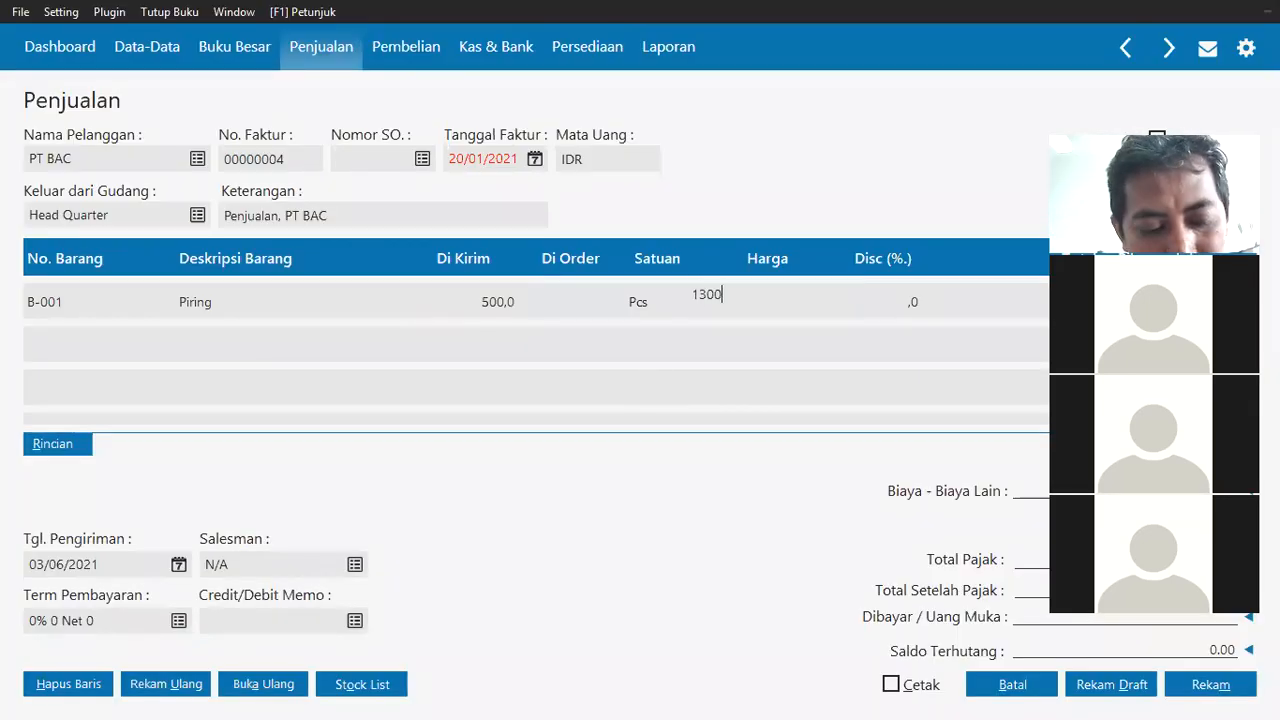
pyautogui.press('Return')
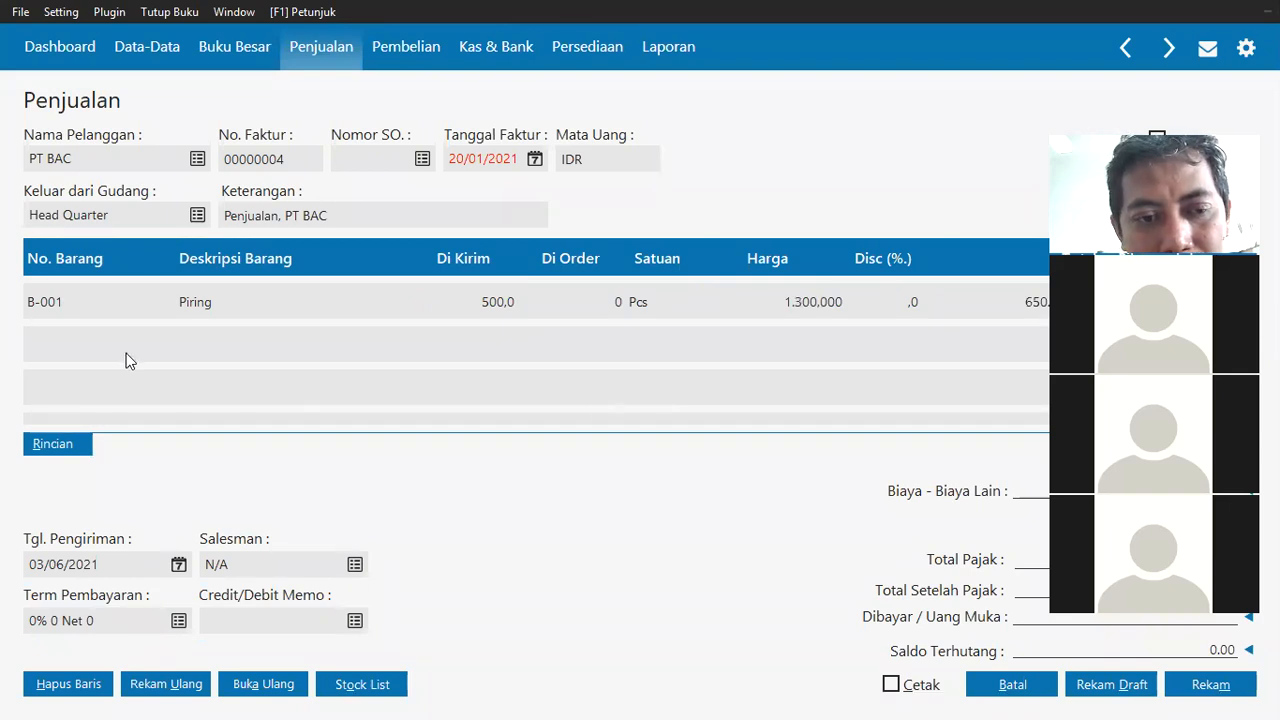
# Check transaction 6 for payment terms and apply PT BAC's 65,000 down payment dated 20/01/2021 to the invoice.
pyautogui.click(93, 621)
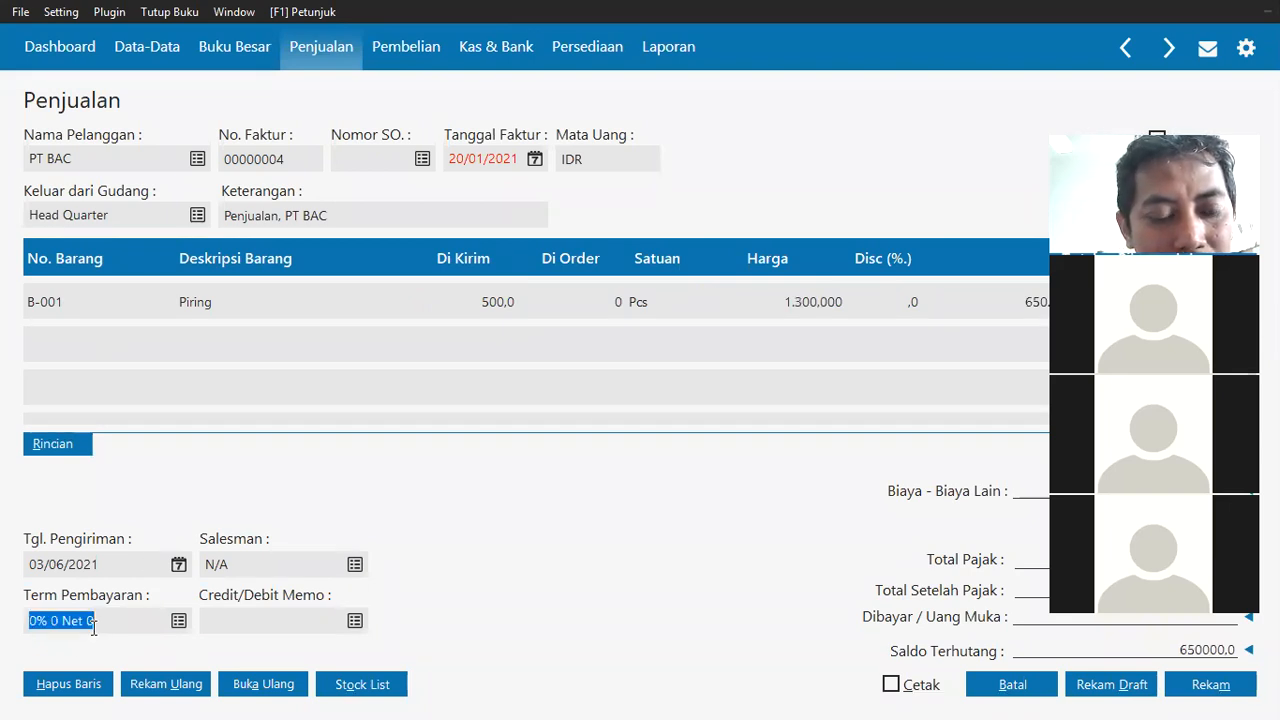
pyautogui.hotkey('alt', 'Tab')
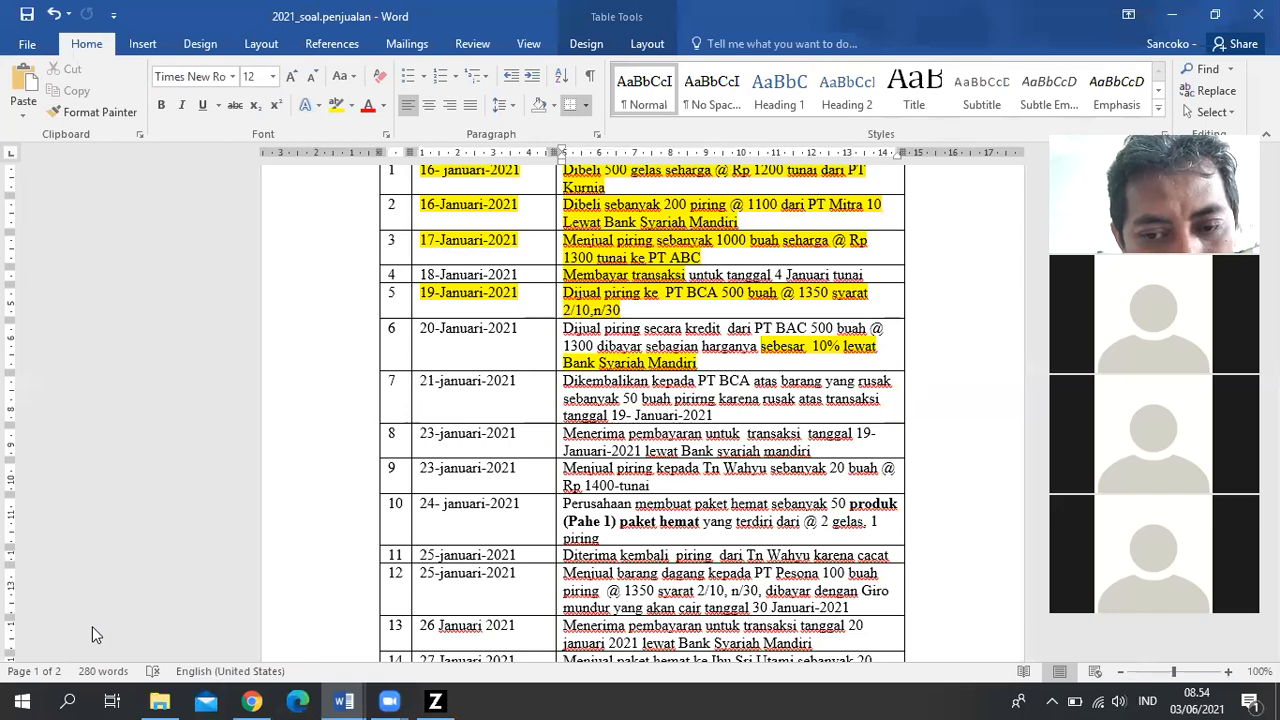
pyautogui.press('alt')
pyautogui.hotkey('alt', 'Tab')
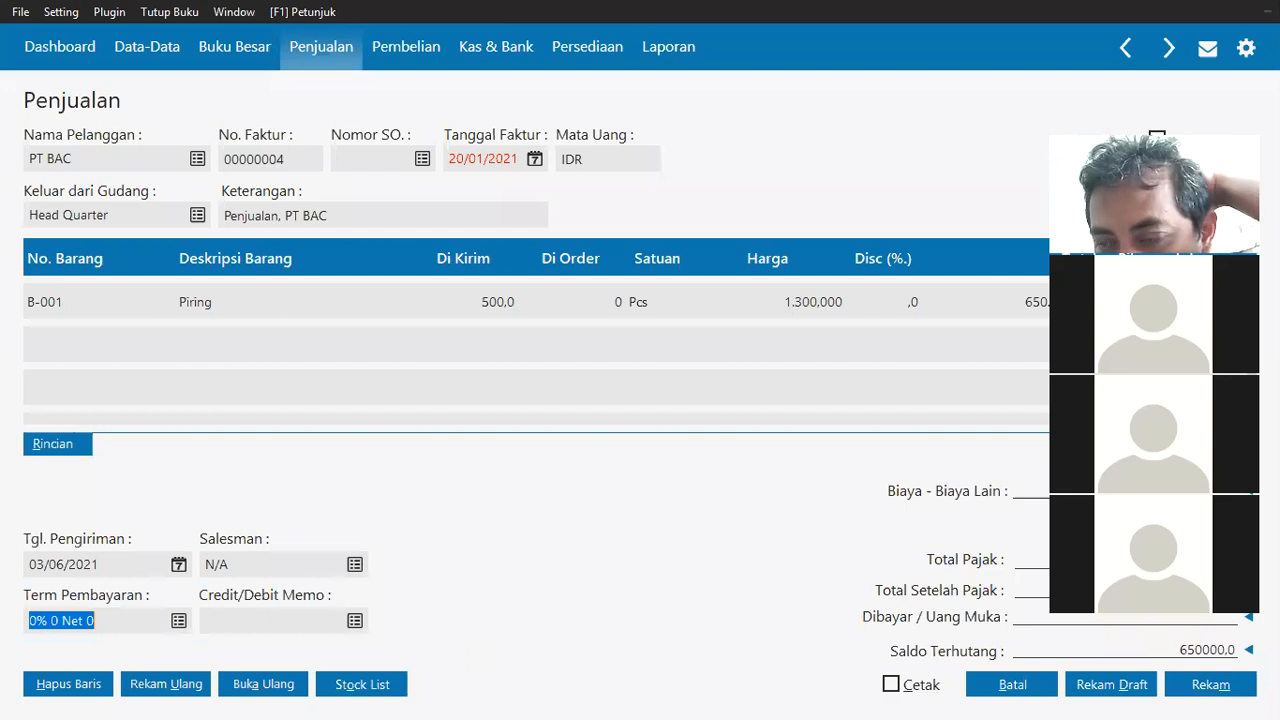
pyautogui.moveTo(1153, 200); pyautogui.dragTo(778, 110)
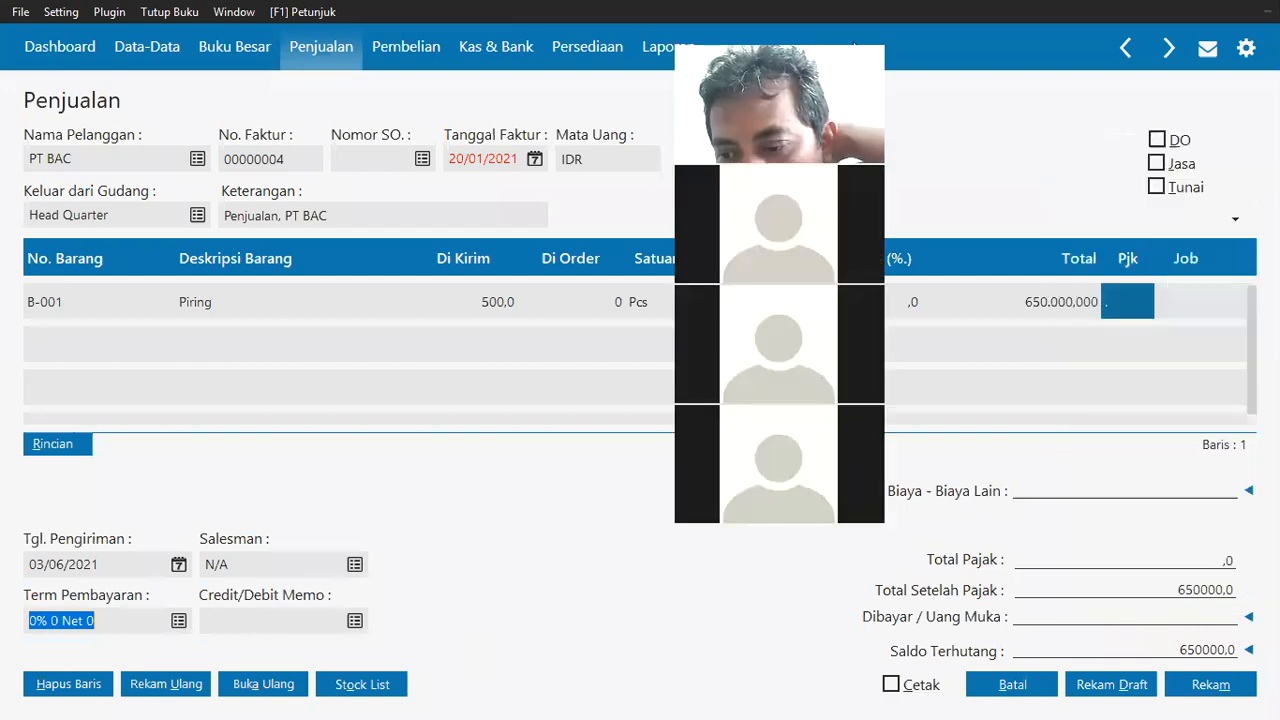
pyautogui.click(995, 590)
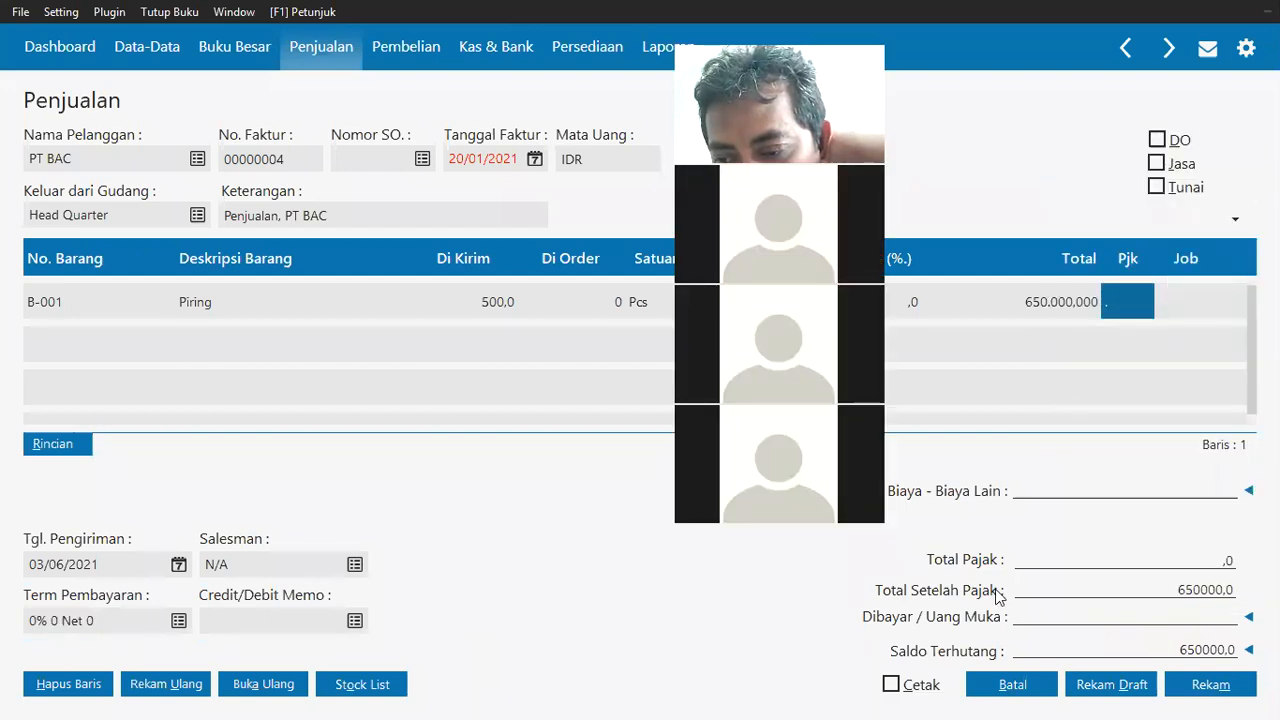
pyautogui.click(1018, 617)
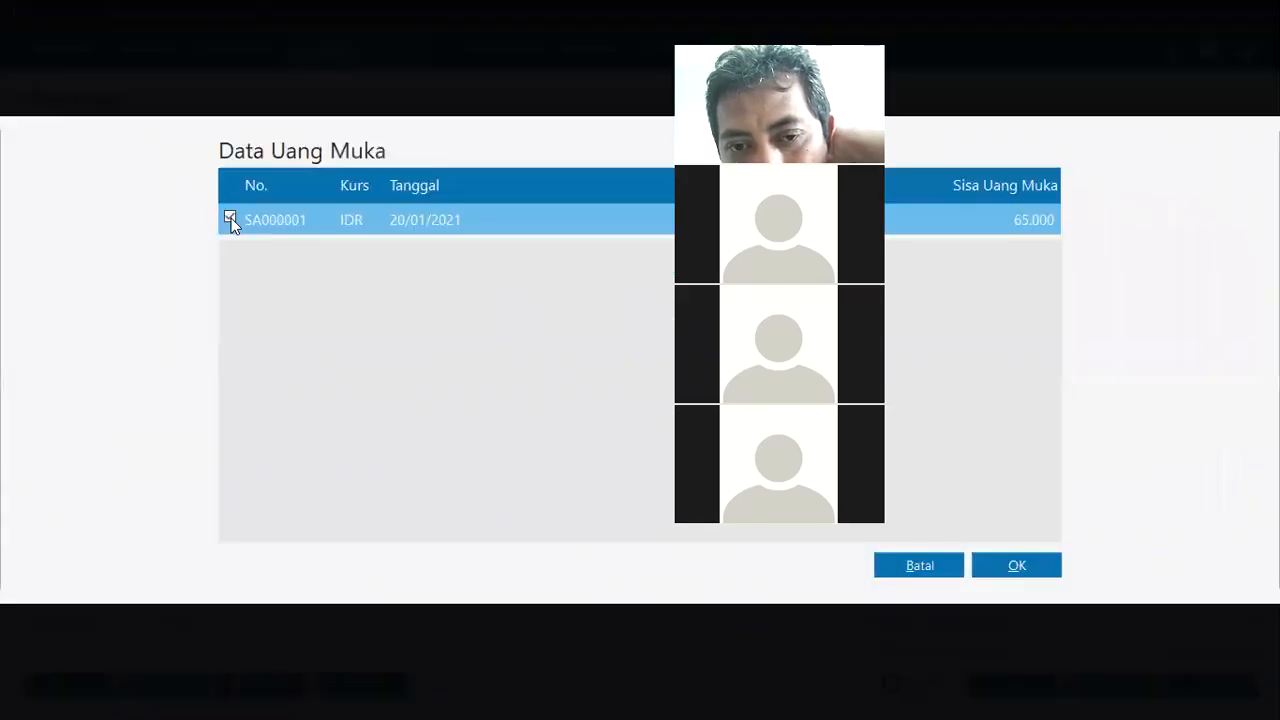
pyautogui.click(230, 218)
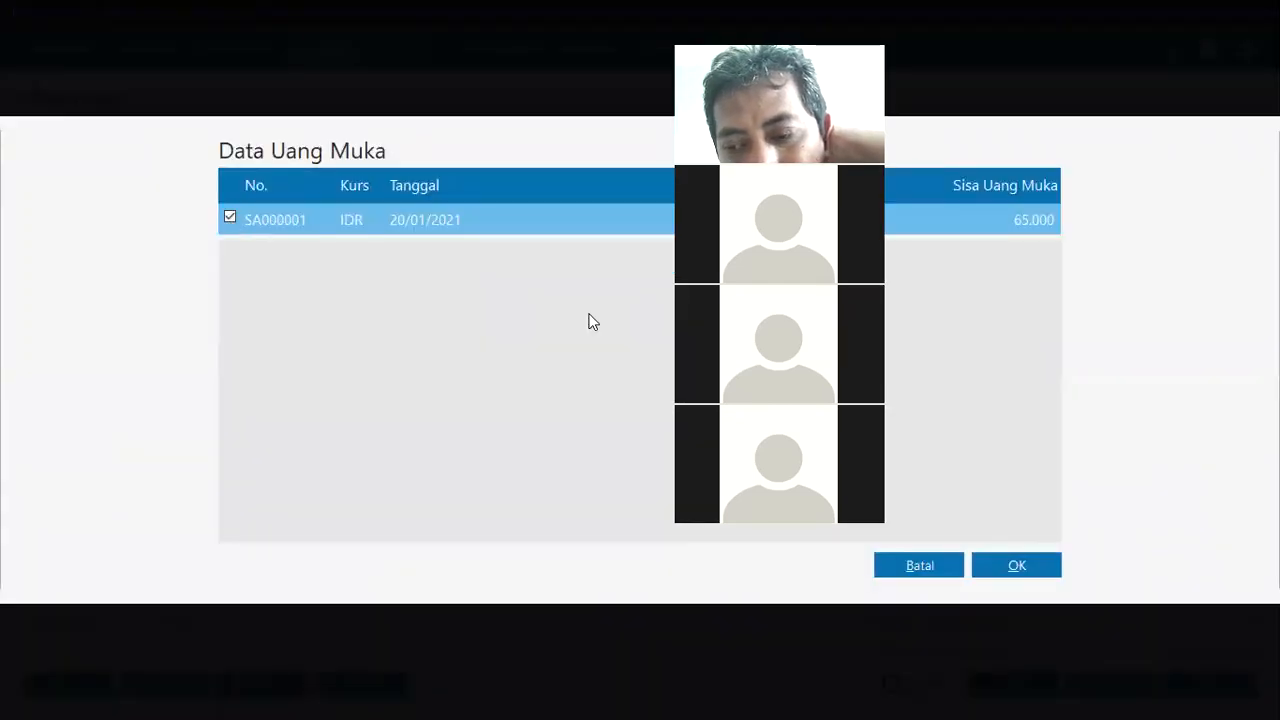
pyautogui.click(1038, 570)
pyautogui.click(1152, 645)
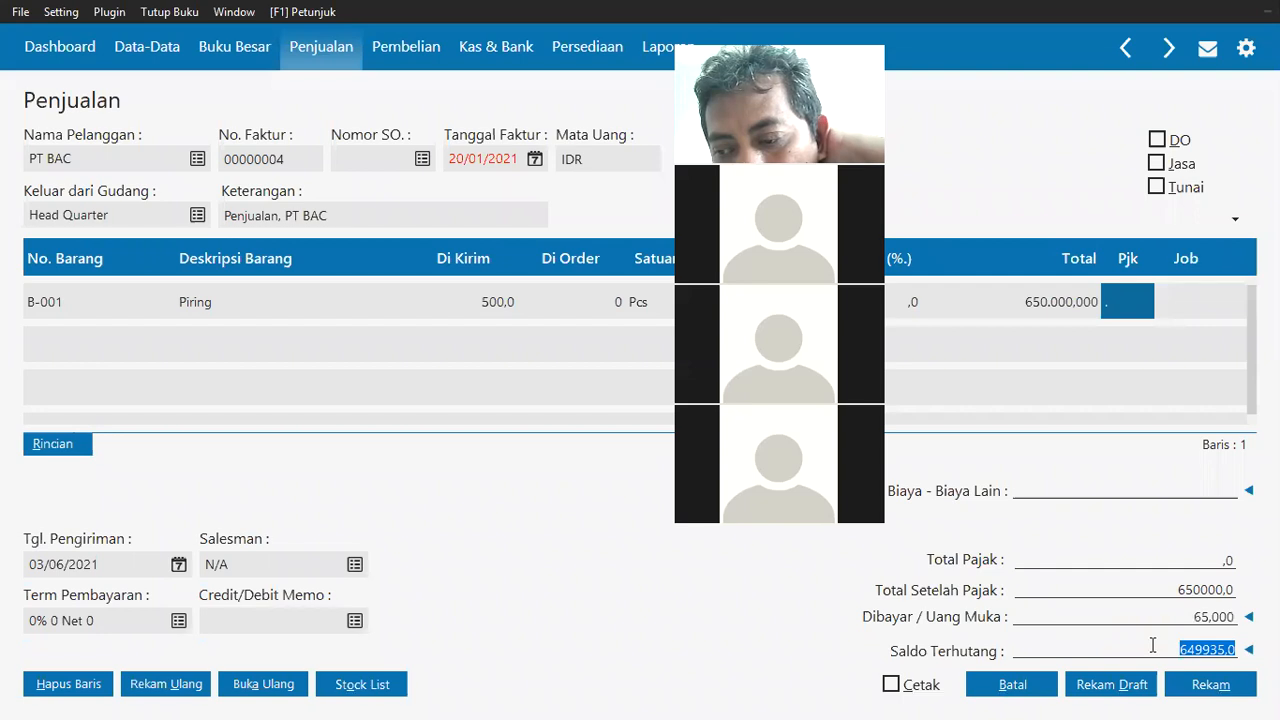
# Record the PT BAC sales invoice and return to the transaction list in the Word exercise.
pyautogui.moveTo(798, 41); pyautogui.dragTo(1188, 56)
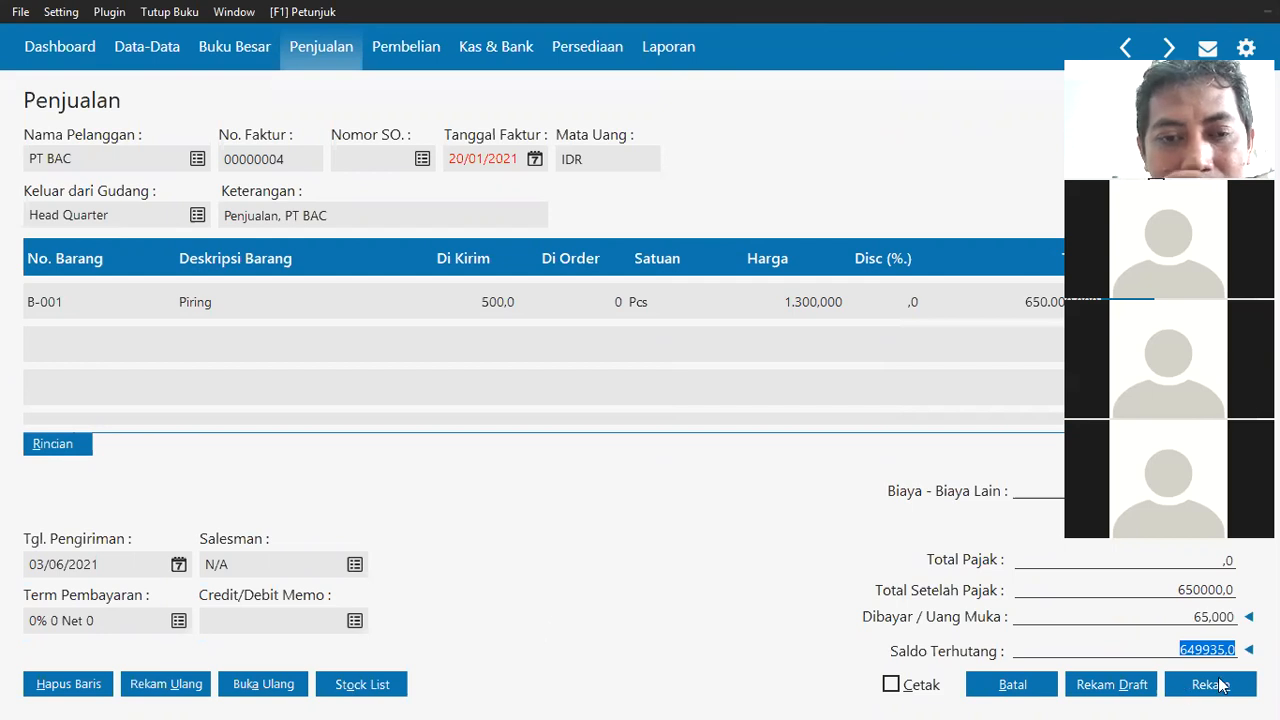
pyautogui.click(1190, 688)
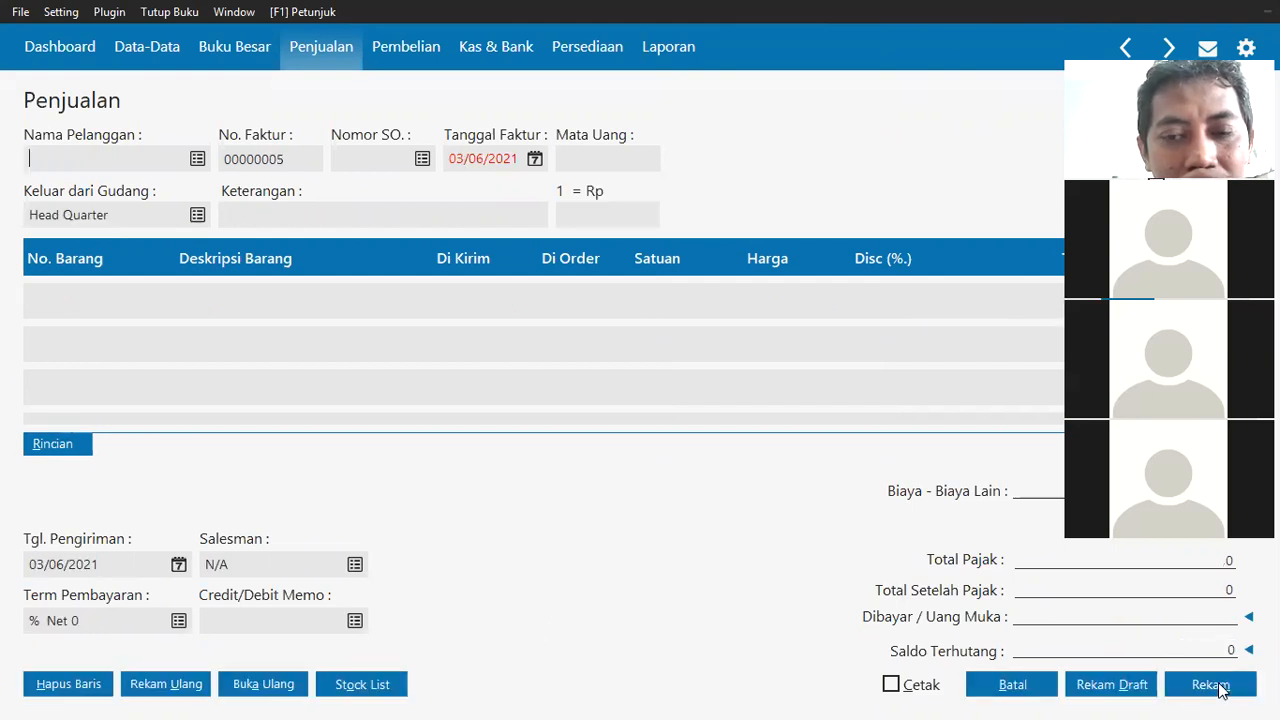
pyautogui.hotkey('alt', 'Tab')
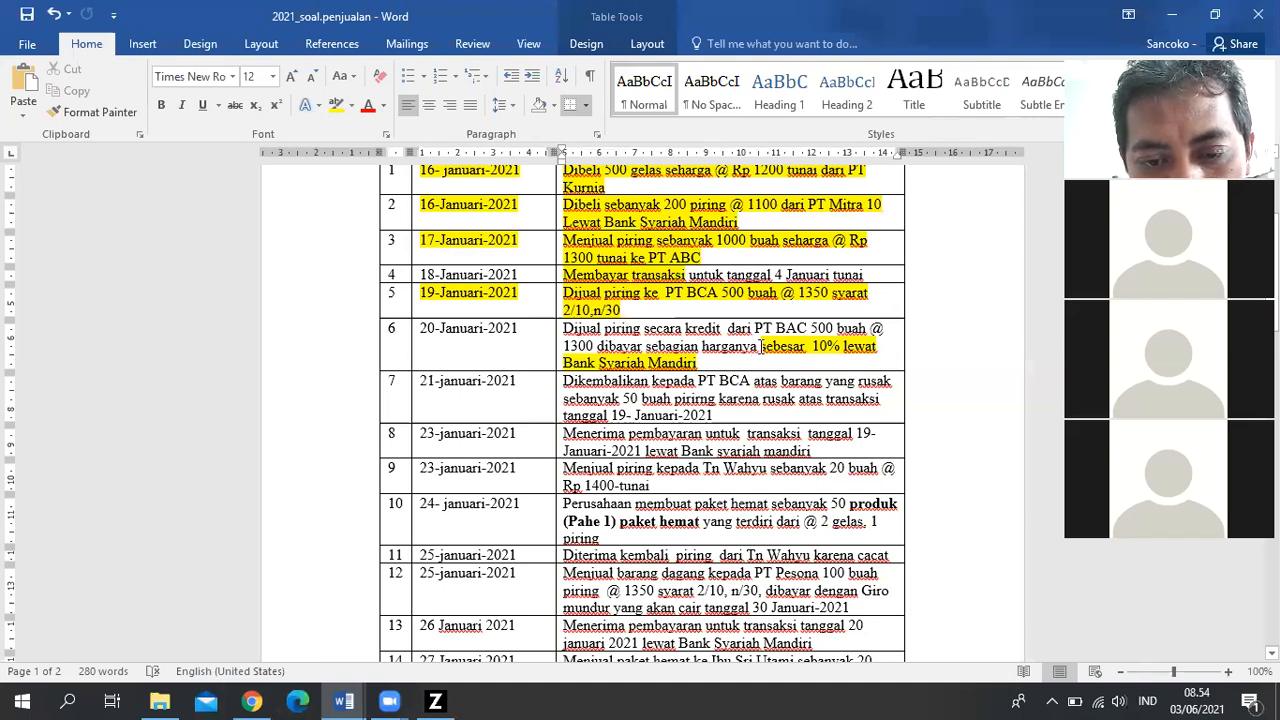
# Highlight the remaining unmarked text of transaction 6 in yellow in the Word exercise.
pyautogui.moveTo(754, 347); pyautogui.dragTo(566, 336)
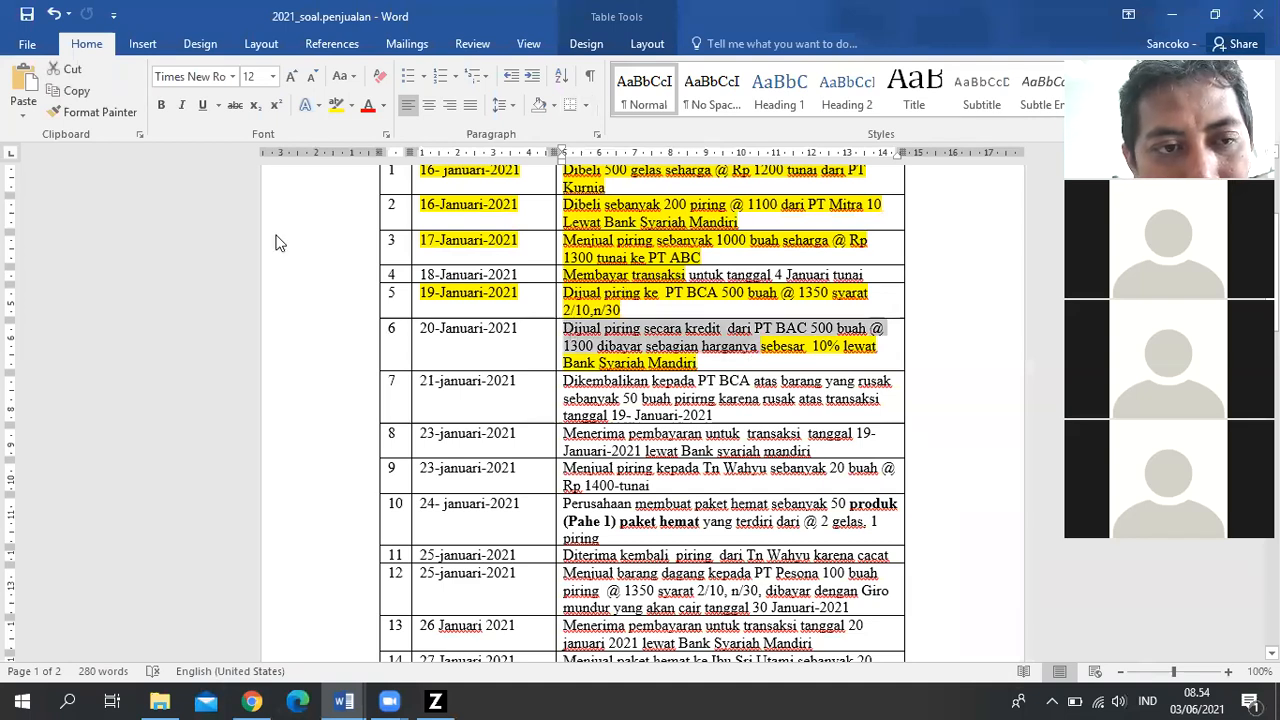
pyautogui.click(345, 113)
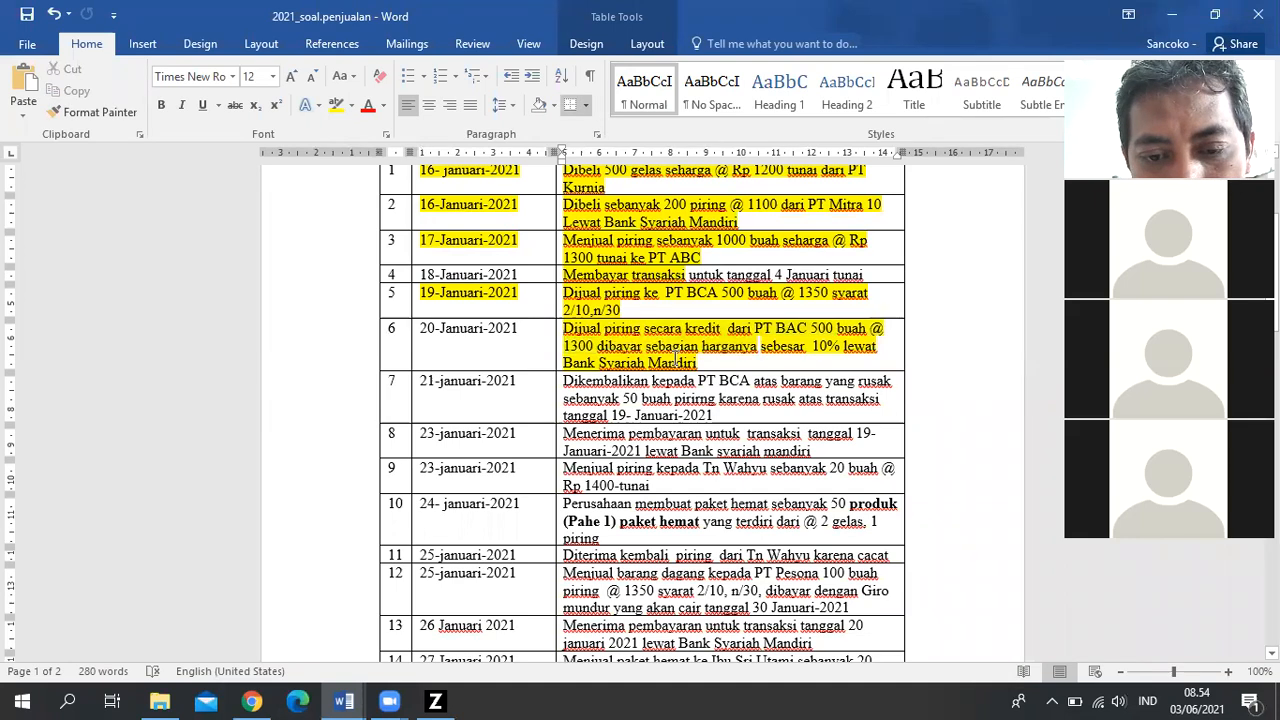
pyautogui.scroll(-3, 676, 362)
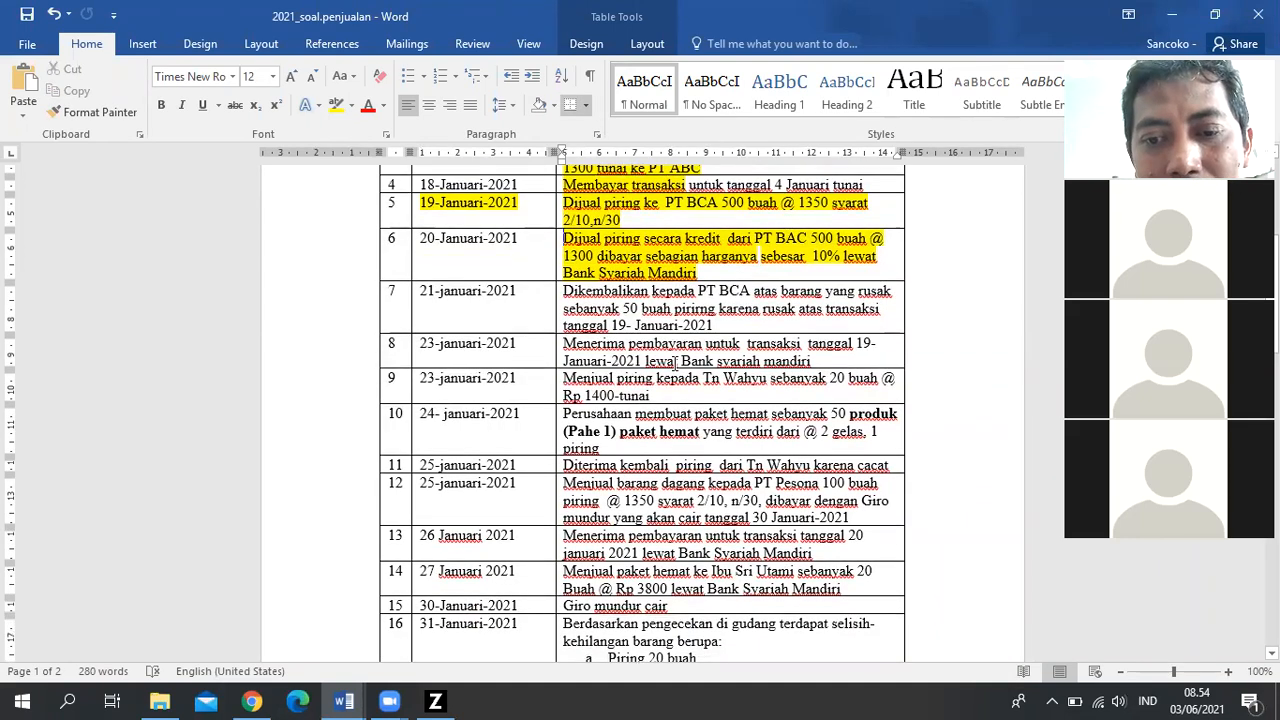
# Switch to Zahir, discard the blank sales invoice and start a new sales return (Retur Penjualan).
pyautogui.hotkey('alt', 'Tab')
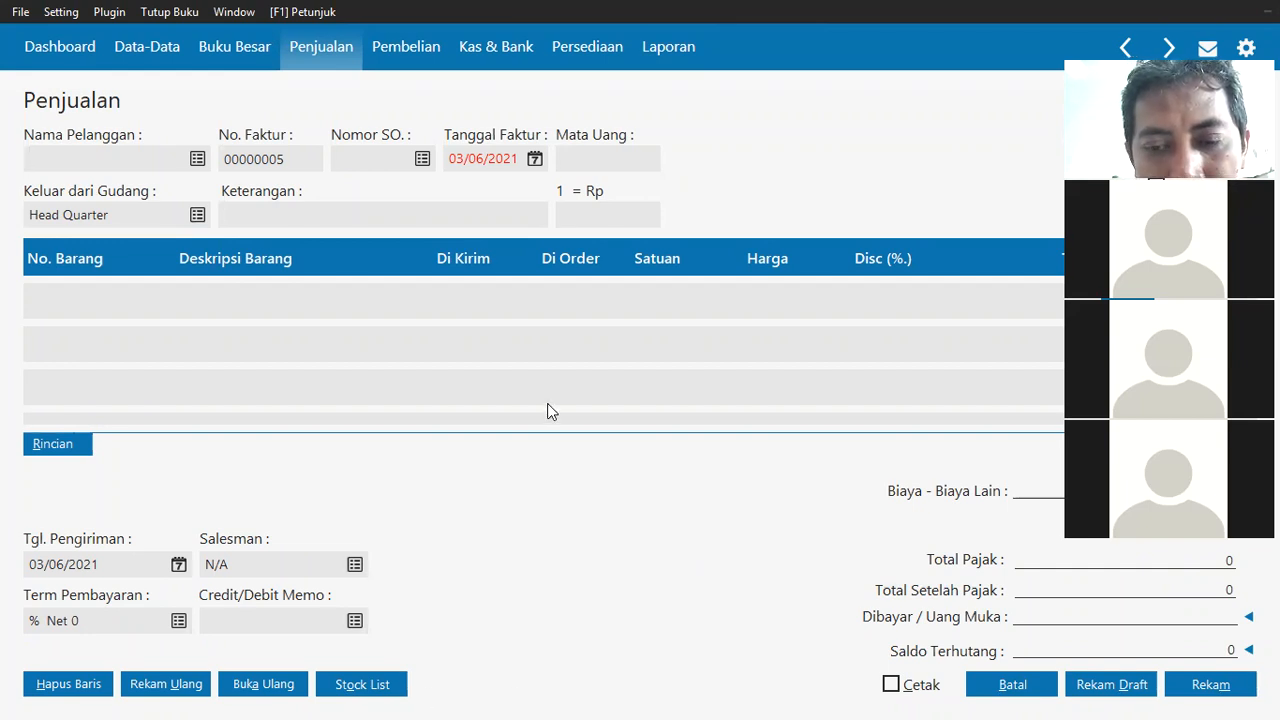
pyautogui.hotkey('alt', 'Tab')
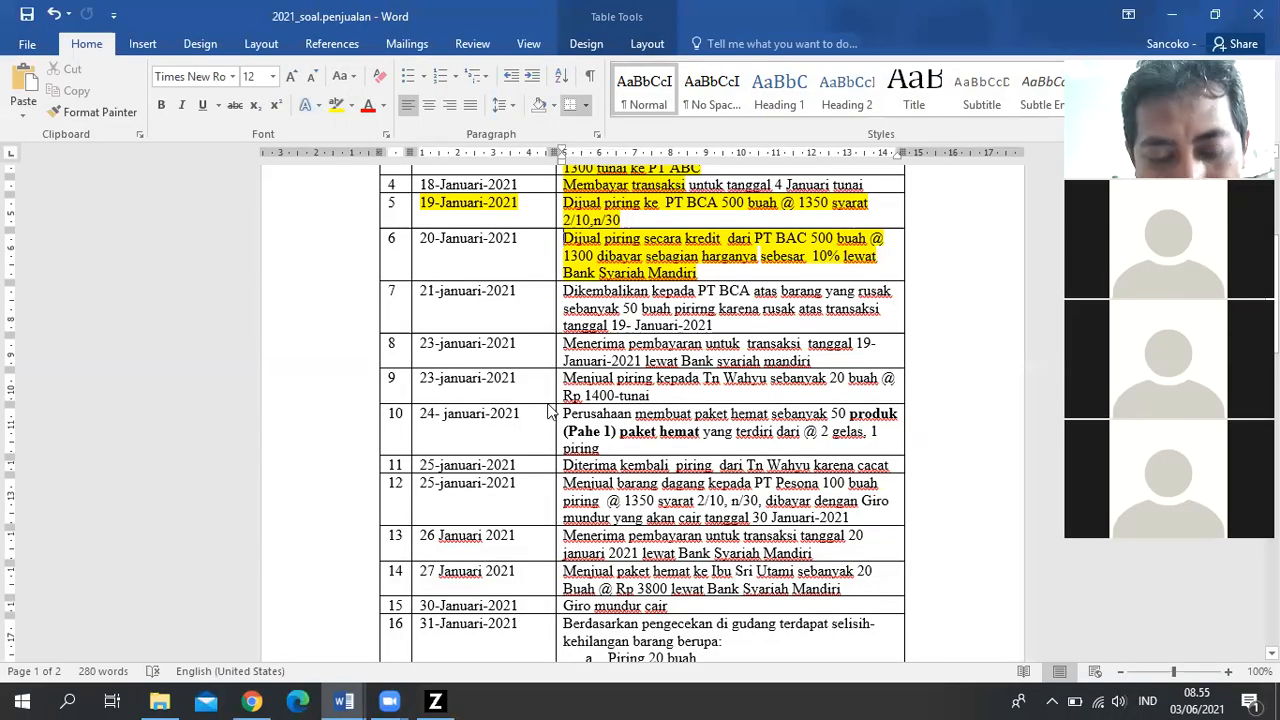
pyautogui.click(440, 700)
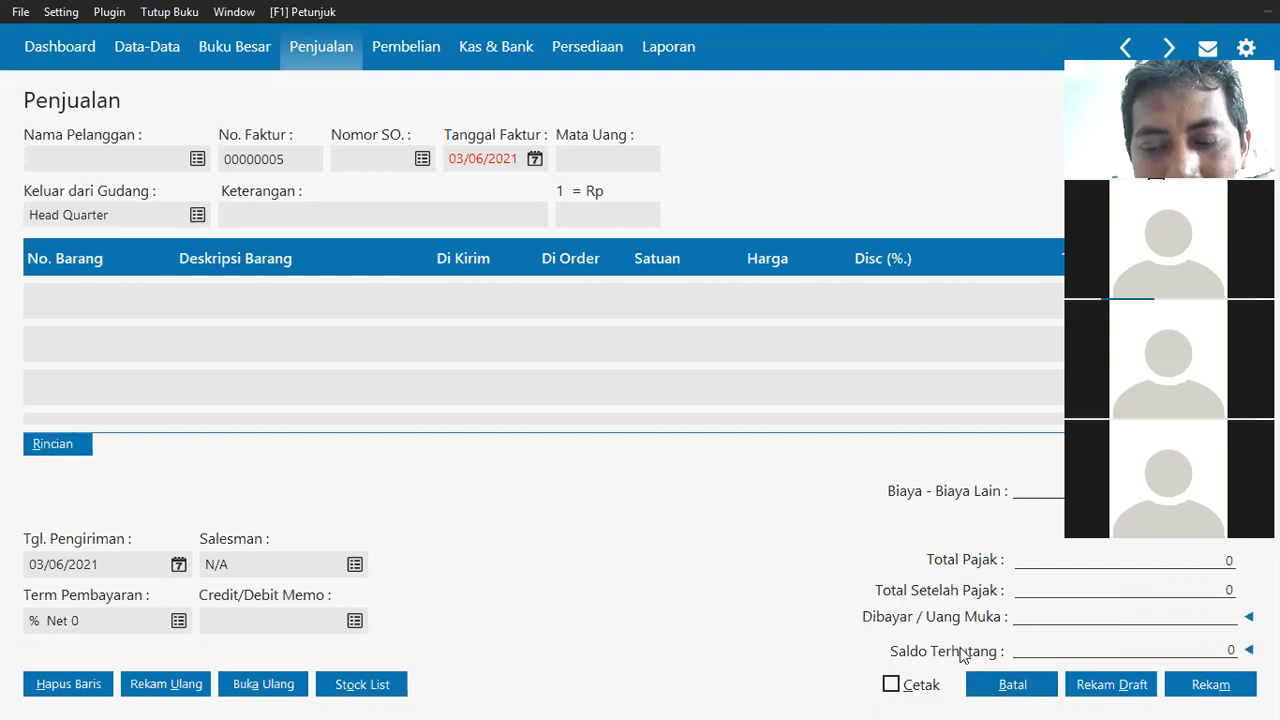
pyautogui.click(985, 688)
pyautogui.moveTo(471, 104)
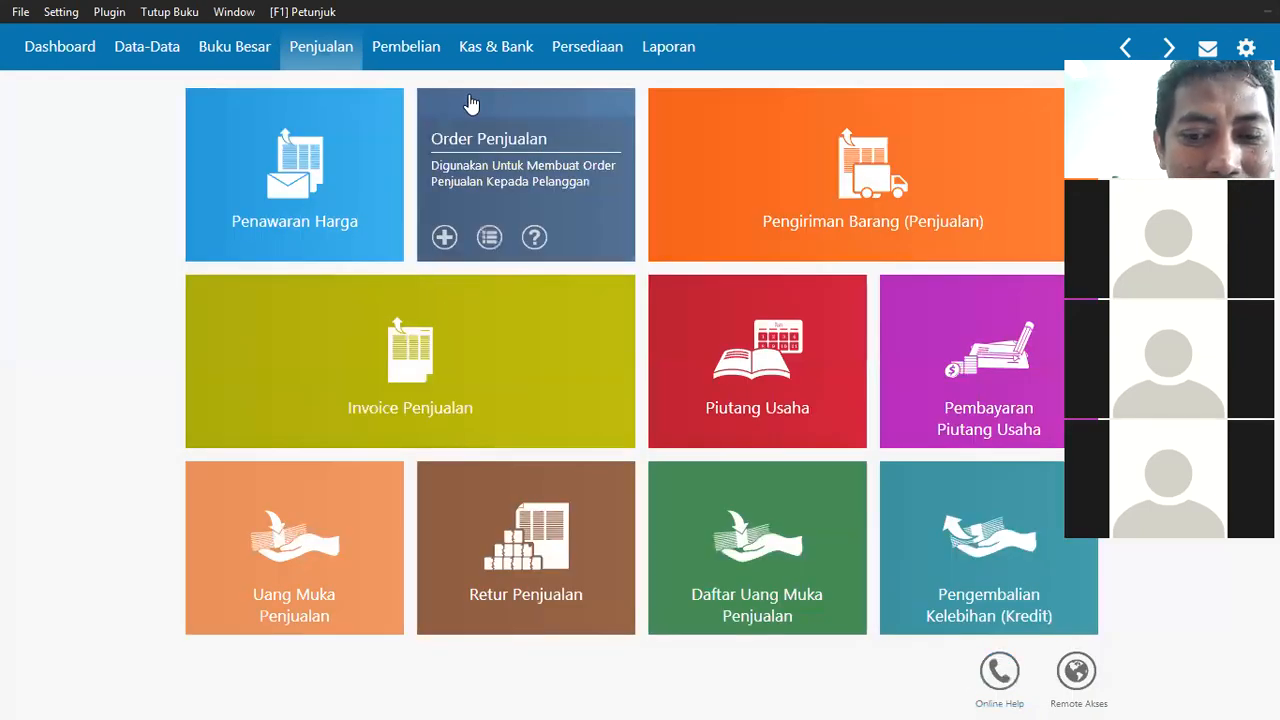
pyautogui.moveTo(528, 630)
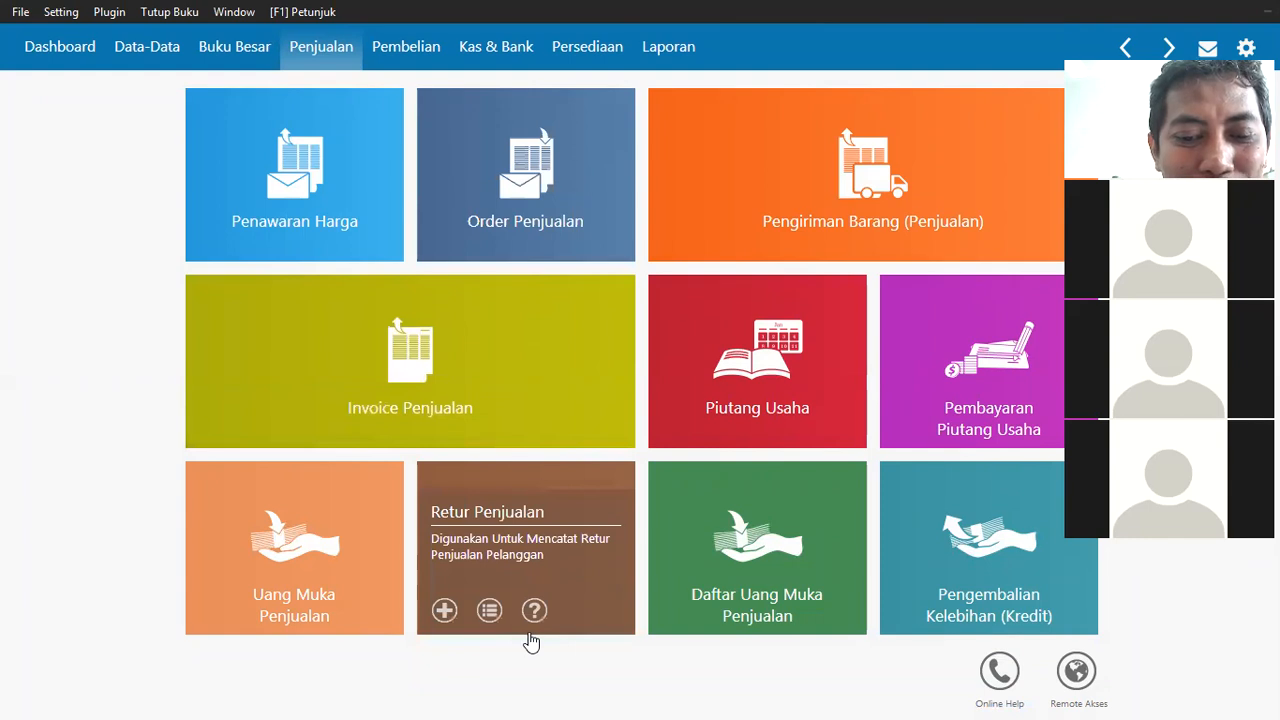
pyautogui.click(445, 611)
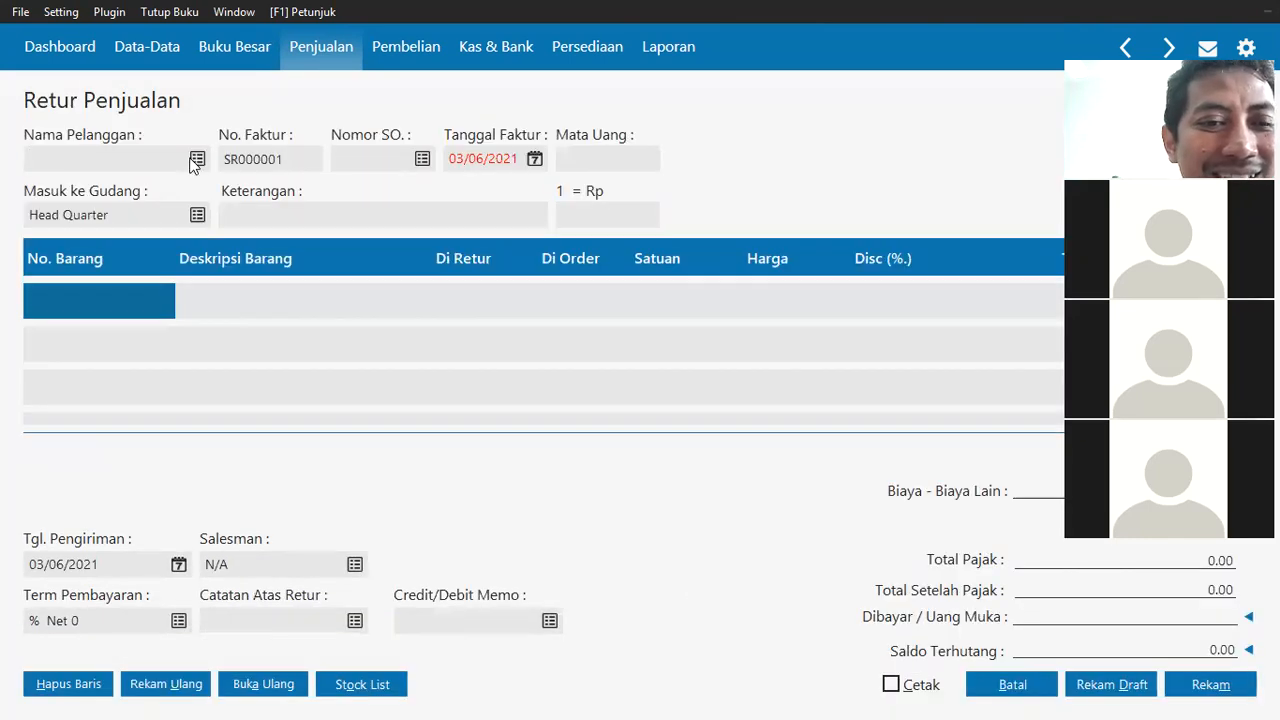
# Set PT BCA (C-002) as the customer of the sales return, following transaction 7 in the Word exercise.
pyautogui.click(190, 158)
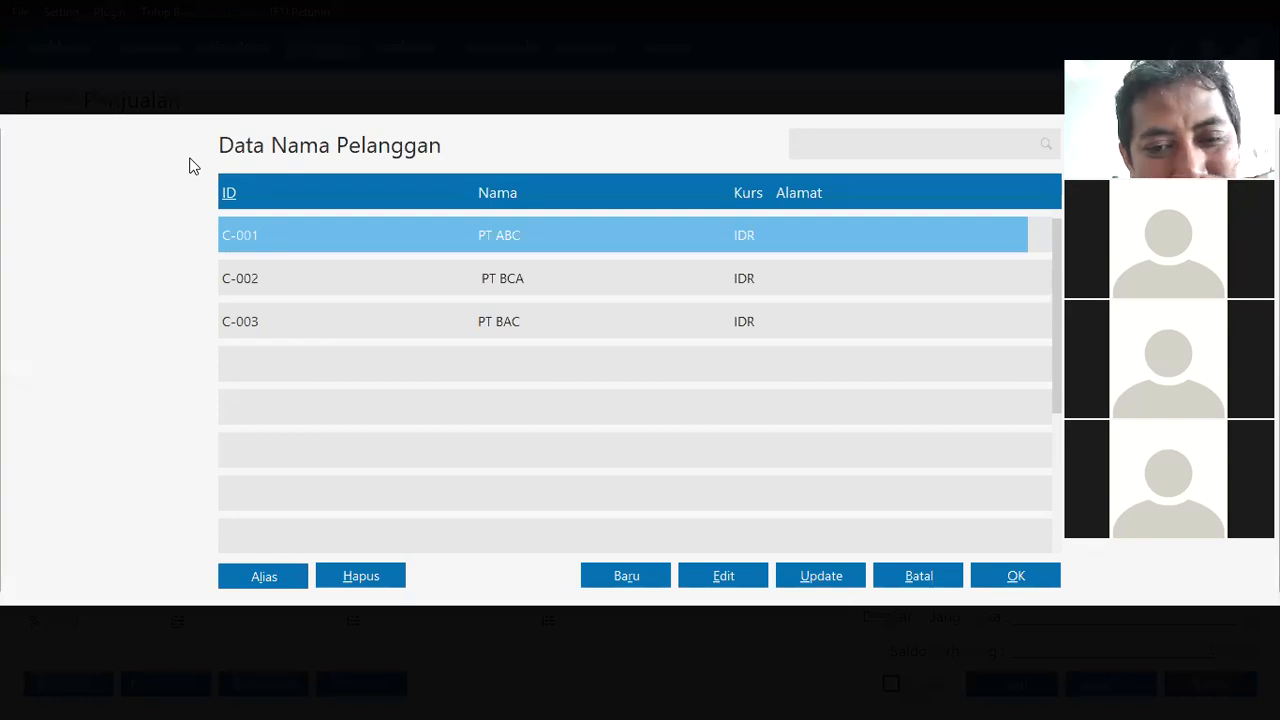
pyautogui.press('Return')
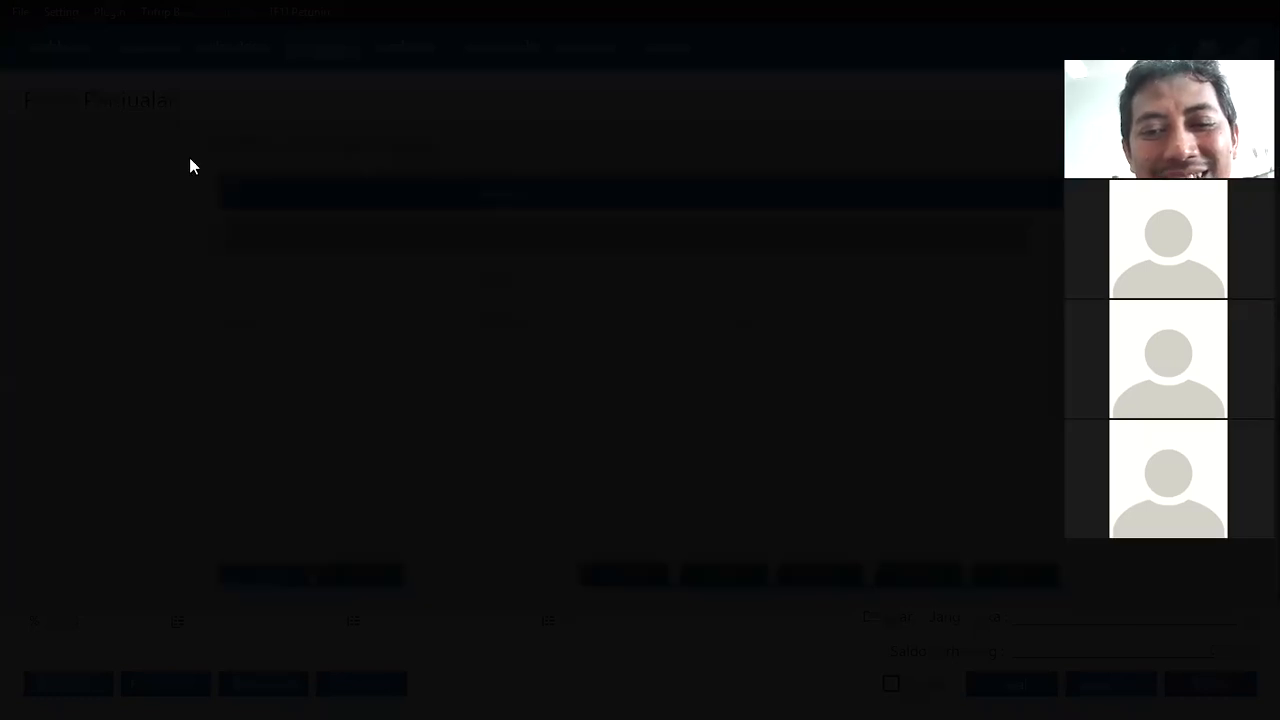
pyautogui.hotkey('alt', 'Tab')
pyautogui.hotkey('alt', 'Tab')
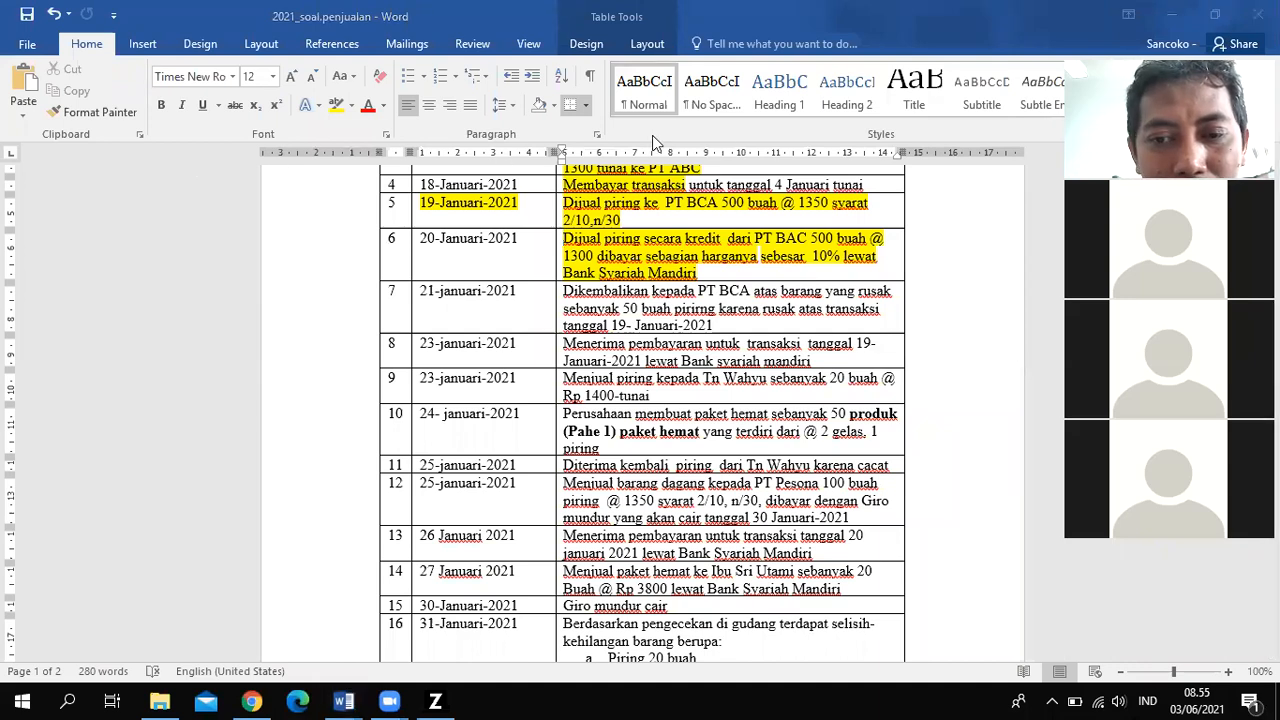
pyautogui.hotkey('alt', 'Tab')
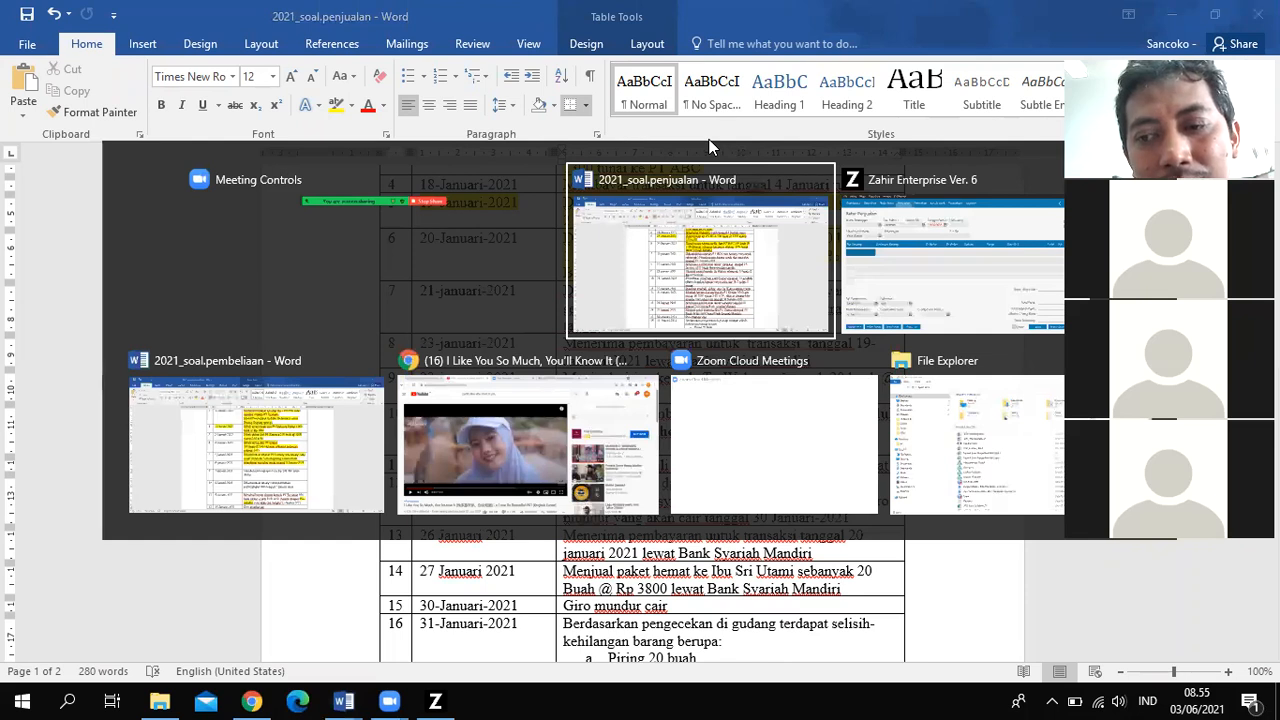
pyautogui.hotkey('alt', 'Tab')
pyautogui.click(533, 290)
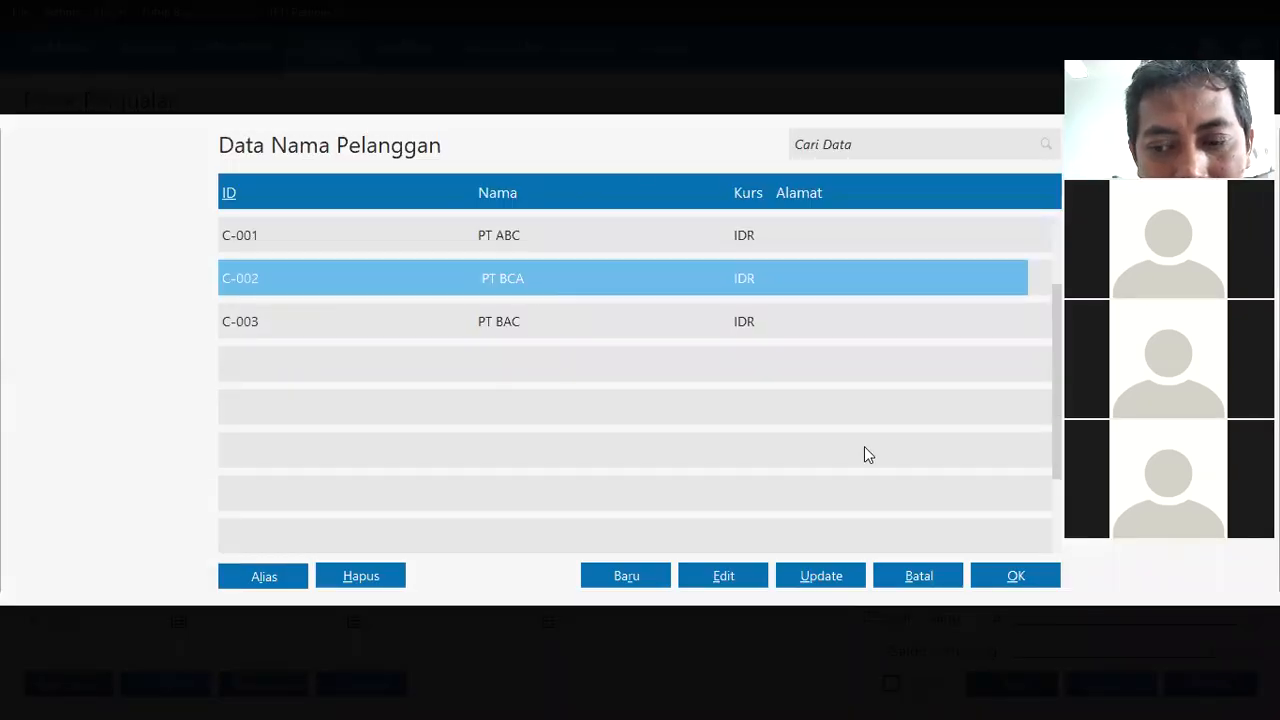
pyautogui.click(1003, 575)
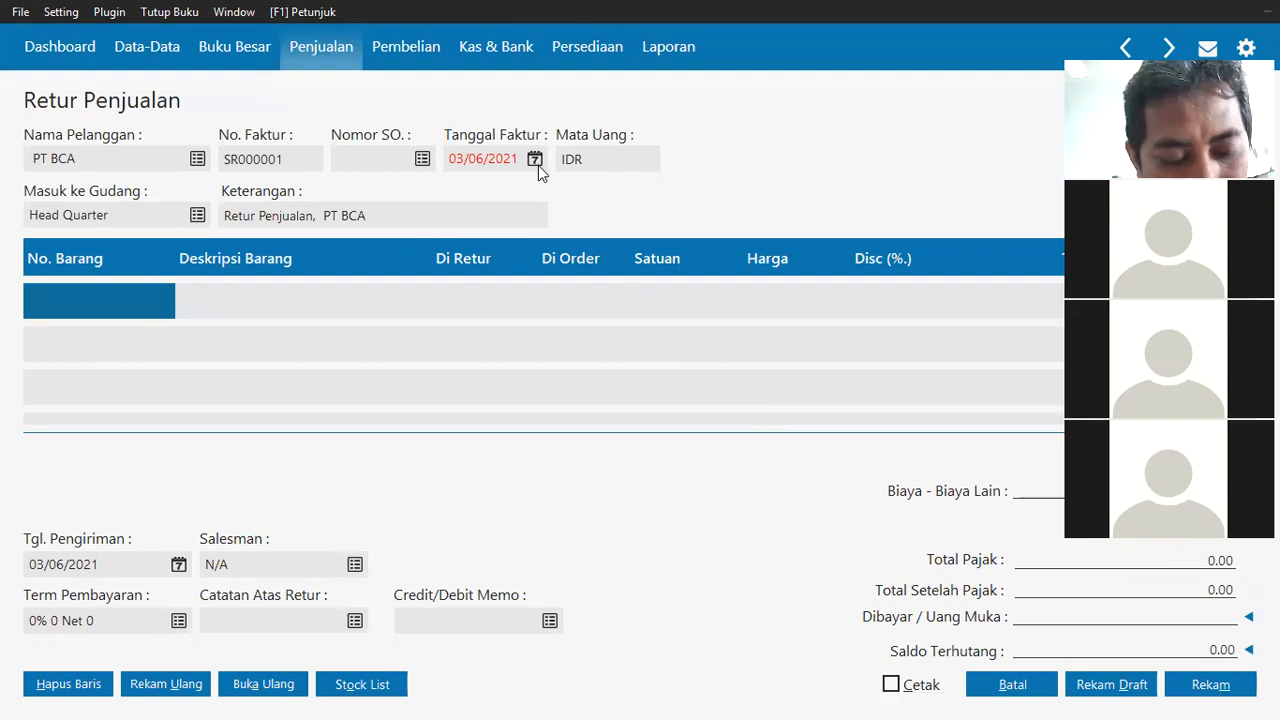
# Check transaction 7 in the Word exercise and set the sales return's invoice date to 21/01/2021.
pyautogui.hotkey('alt', 'Tab')
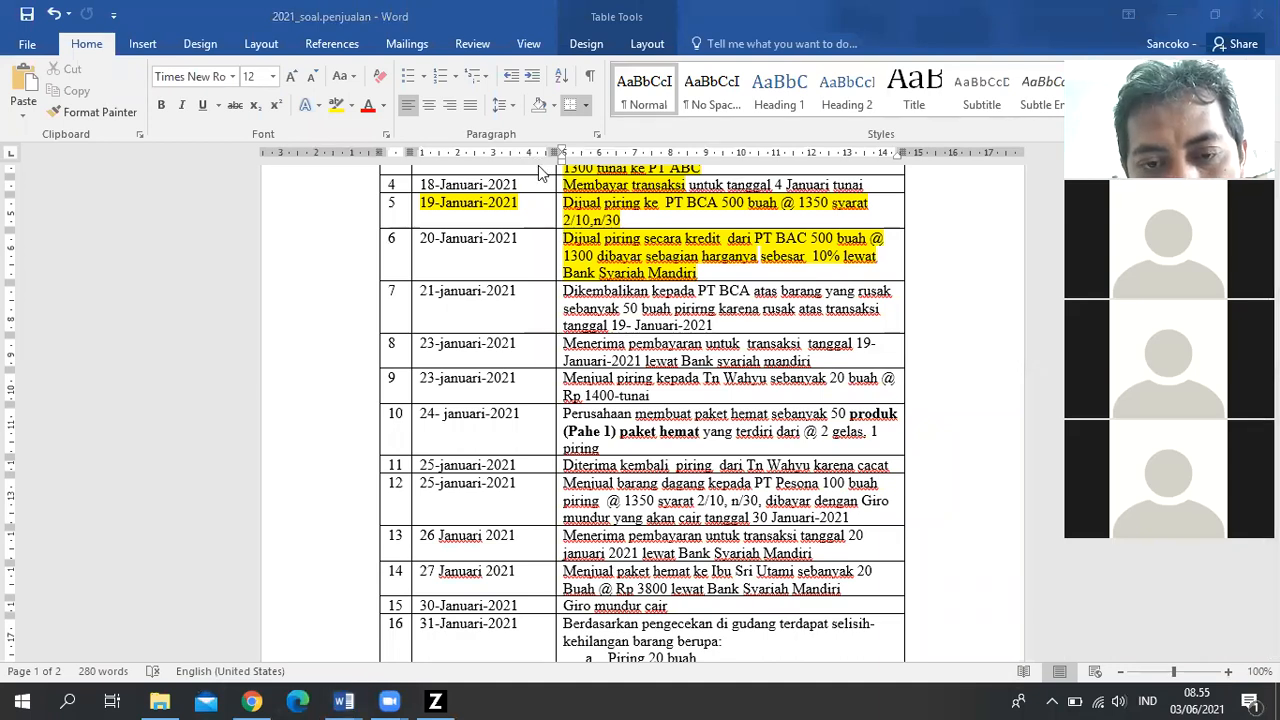
pyautogui.hotkey('alt', 'Tab')
pyautogui.hotkey('alt', 'Tab')
pyautogui.click(461, 160)
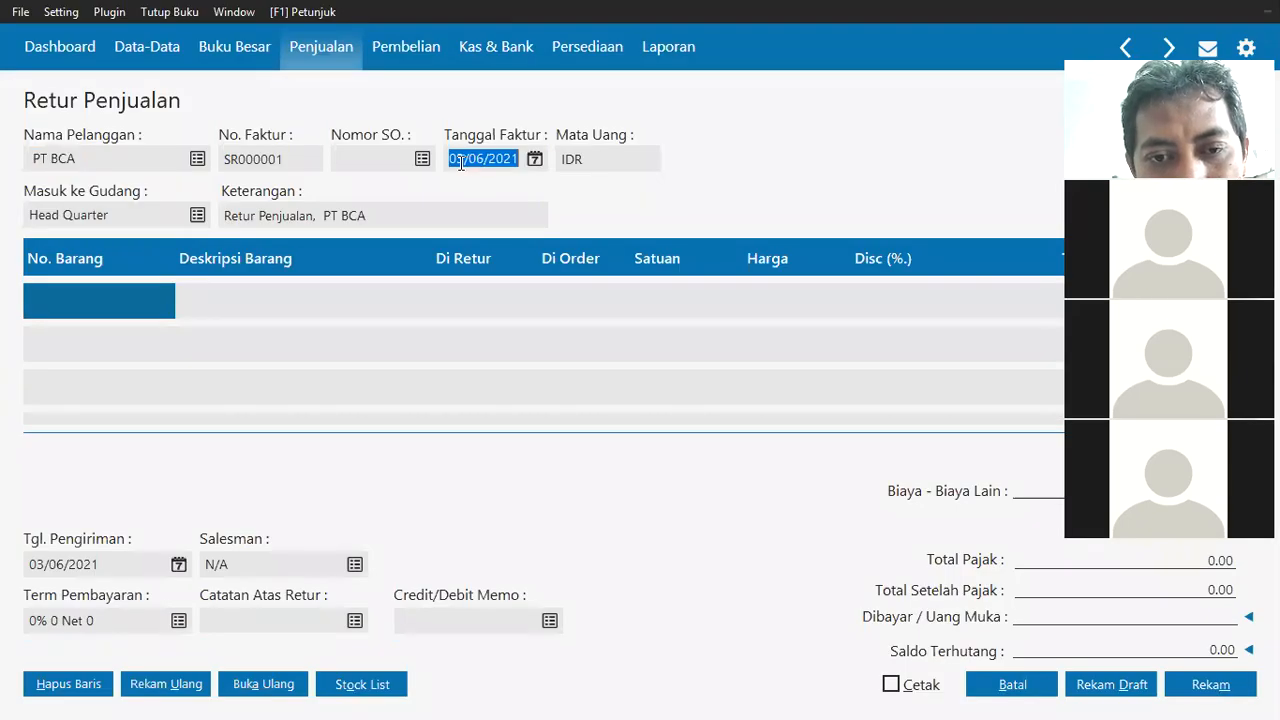
pyautogui.write('21/01/2021')
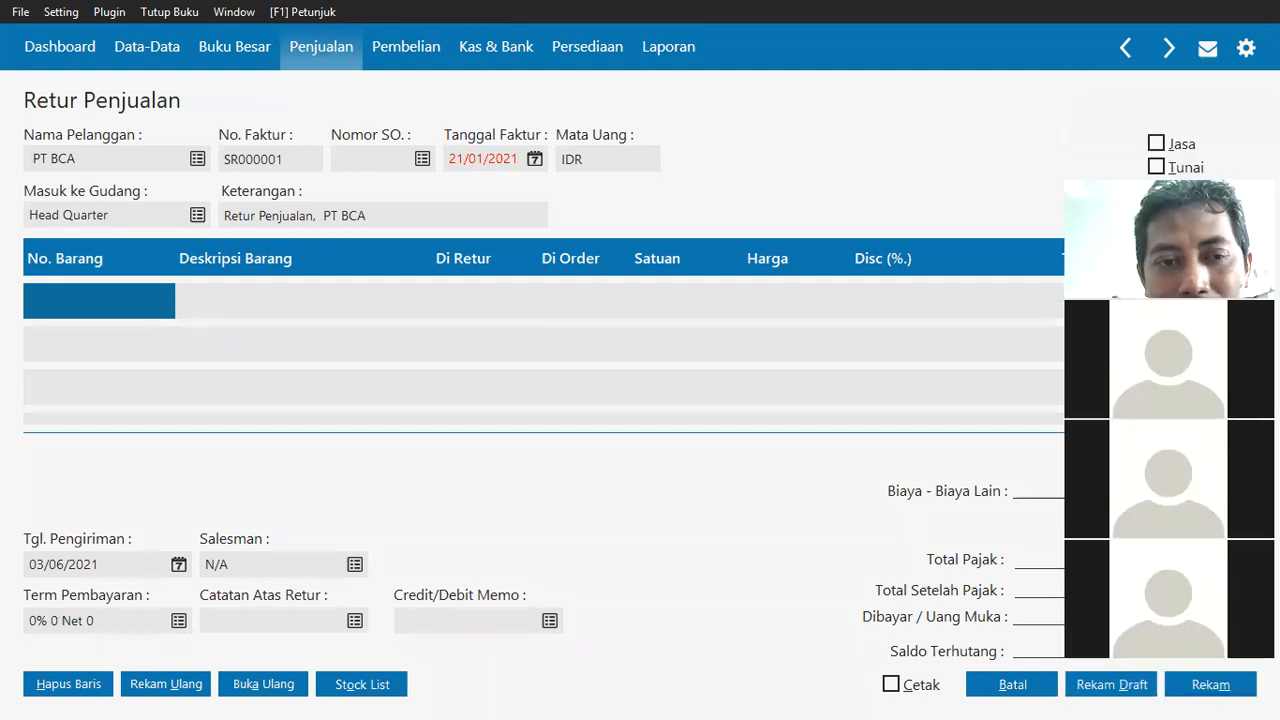
# Add inventory item B-001 Piring to the first line of the return with a returned quantity of 50.
pyautogui.doubleClick(139, 298)
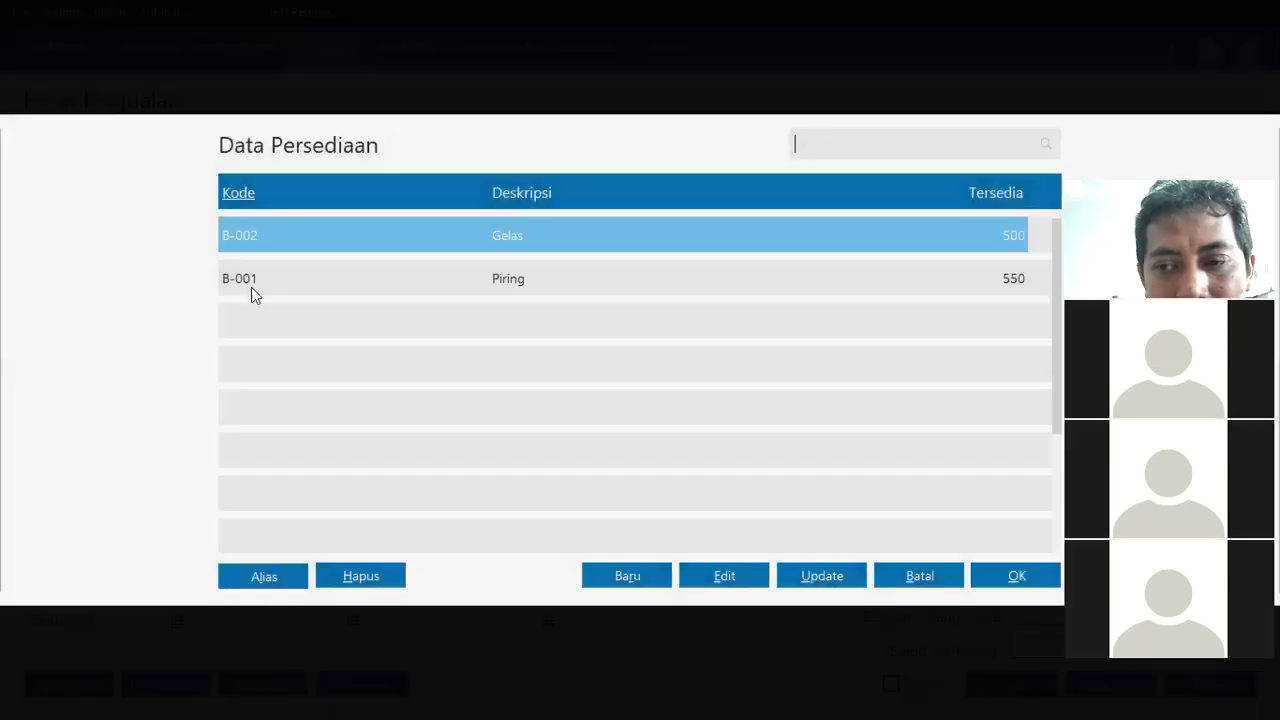
pyautogui.click(694, 289)
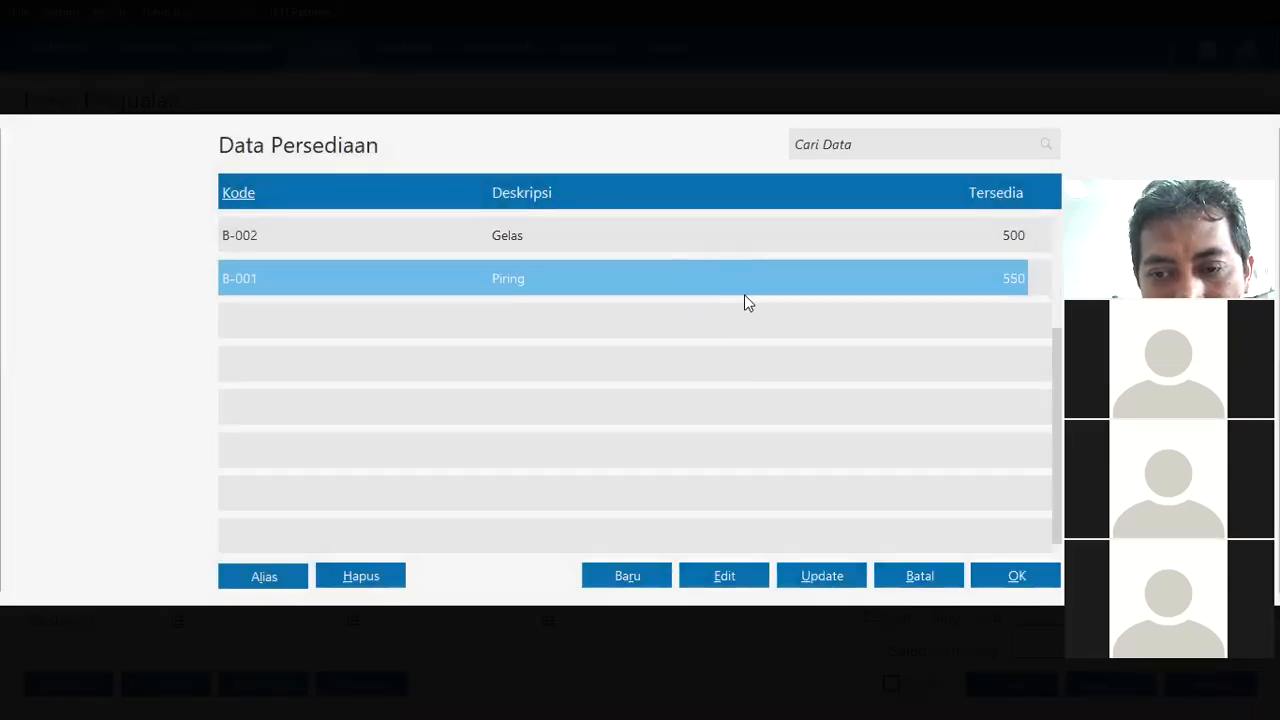
pyautogui.click(994, 578)
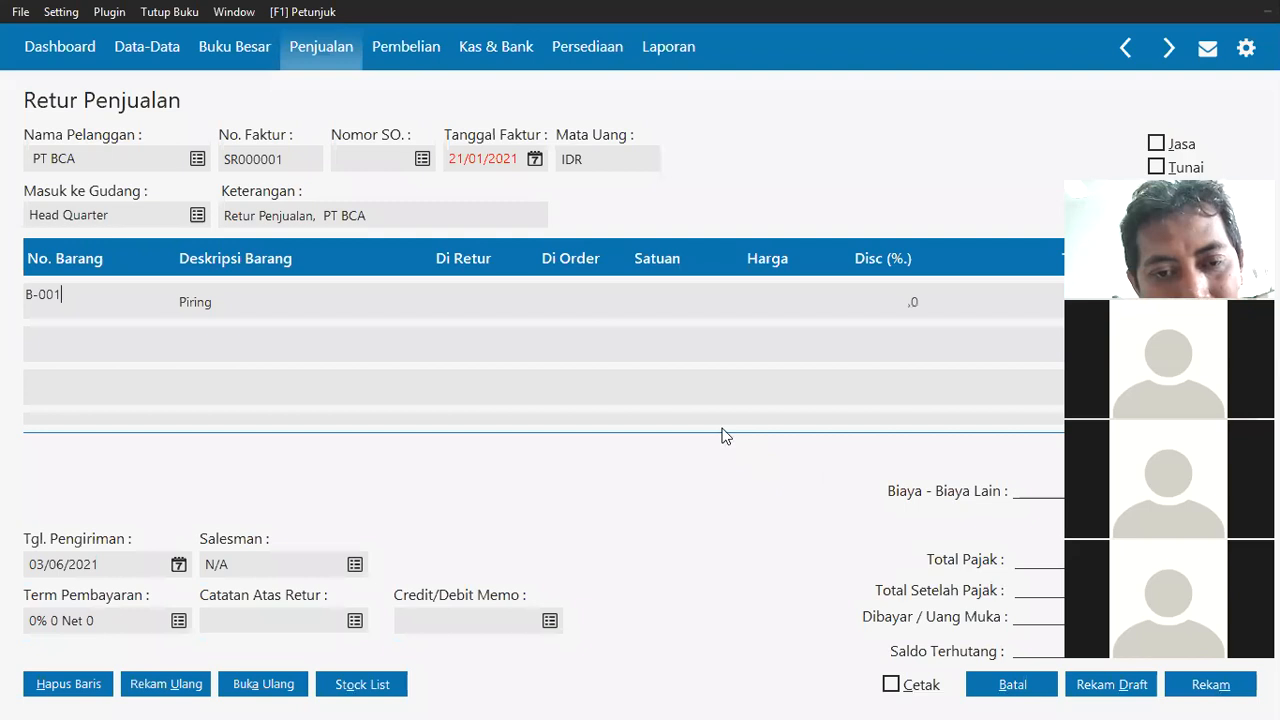
pyautogui.press('Tab')
pyautogui.press('Tab')
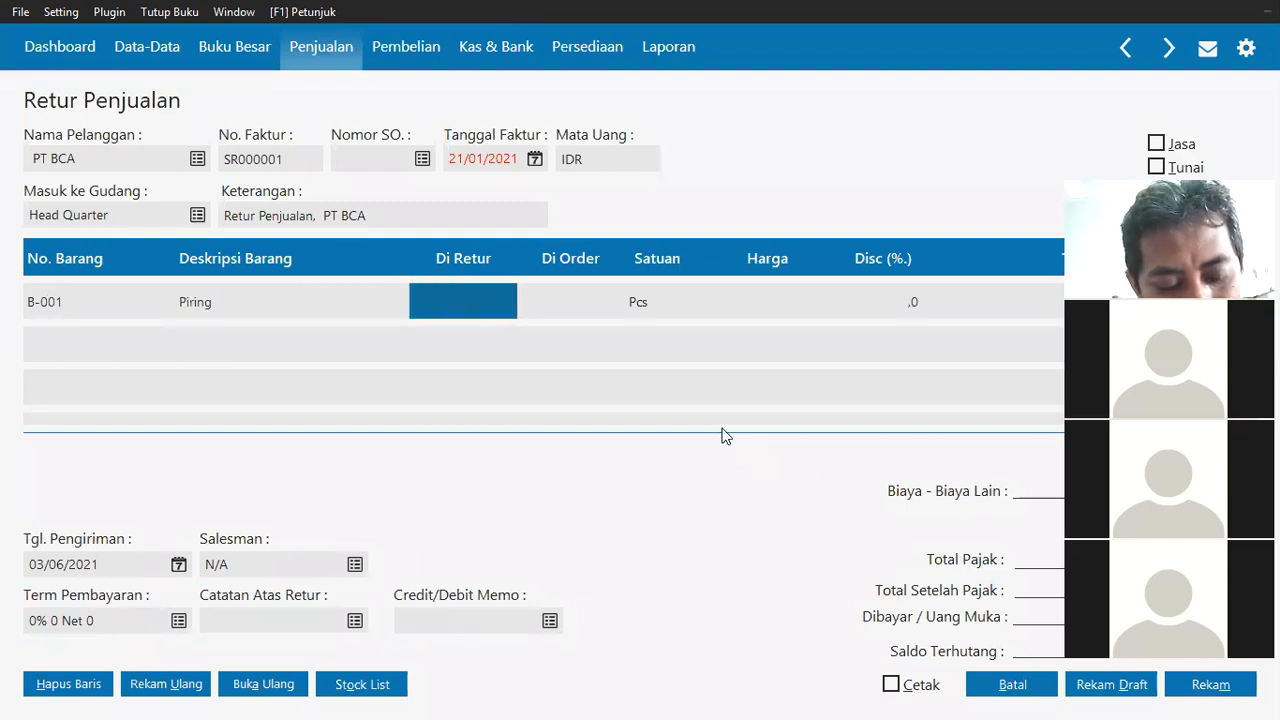
pyautogui.write('50')
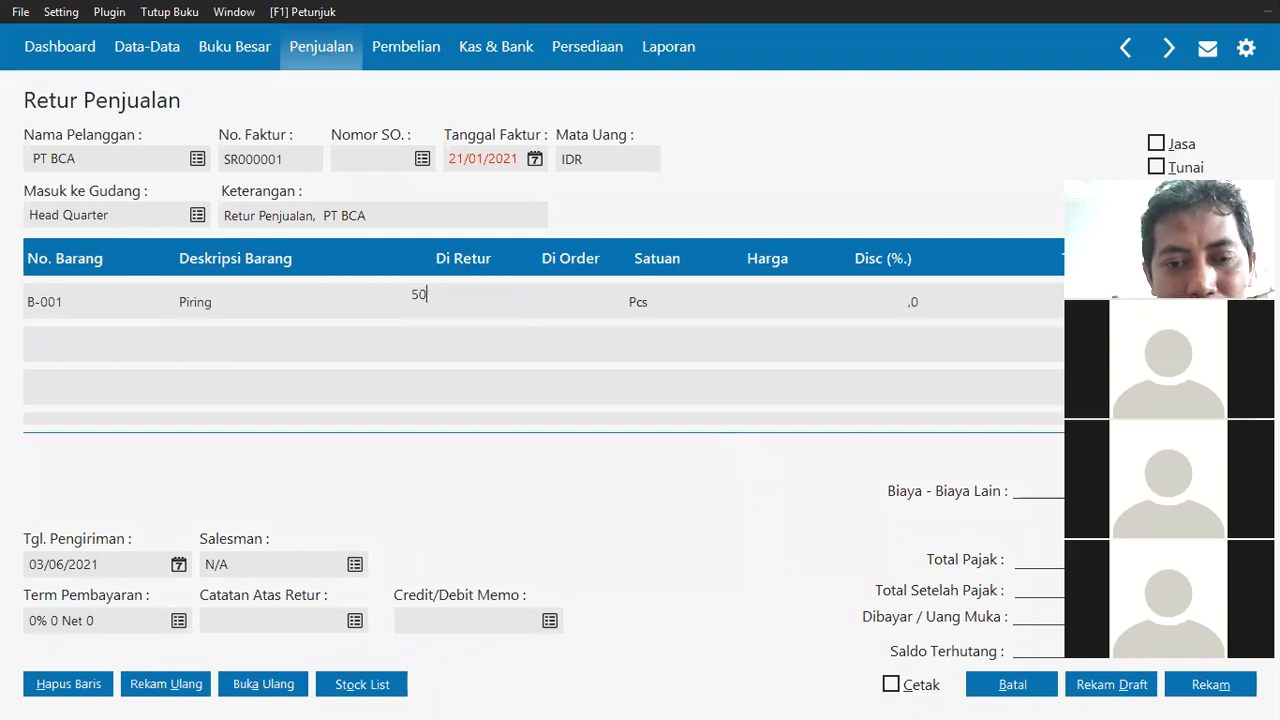
pyautogui.press('Tab')
pyautogui.press('Tab')
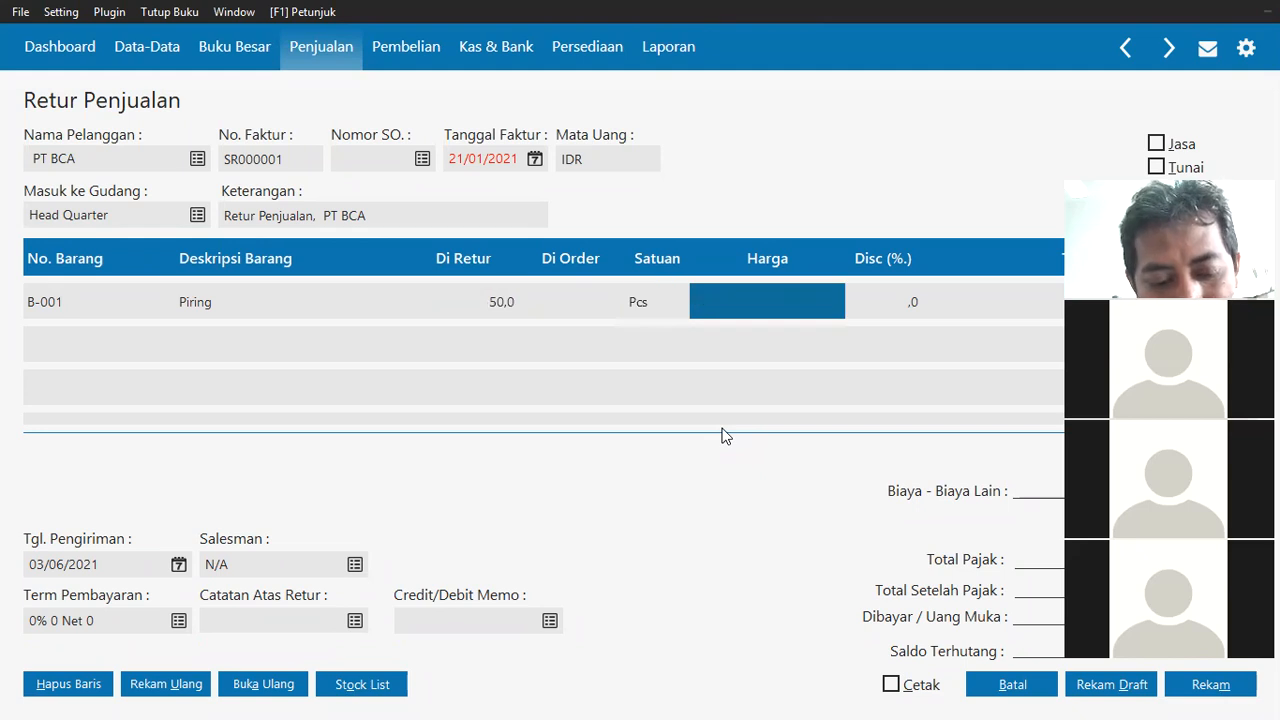
# Look up the PT BCA sale price in transaction 5 and set the Piring line's unit price to 1350.
pyautogui.hotkey('alt', 'Tab')
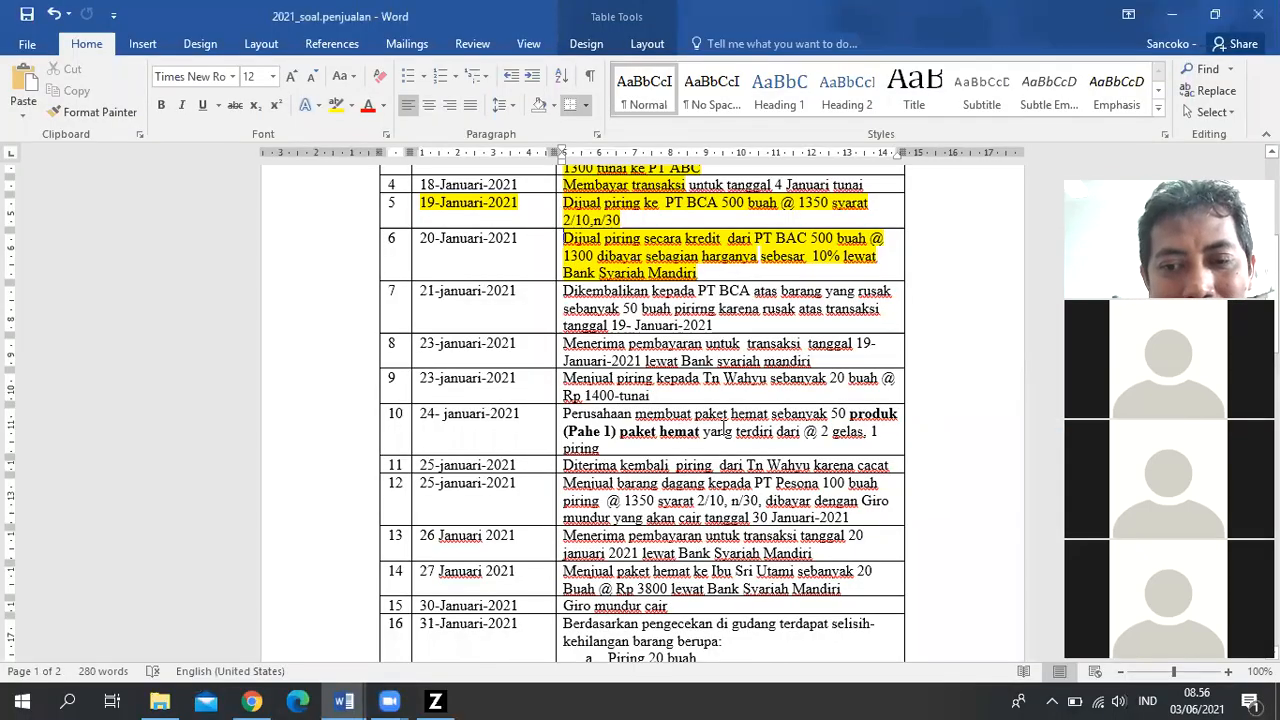
pyautogui.scroll(1, 722, 430)
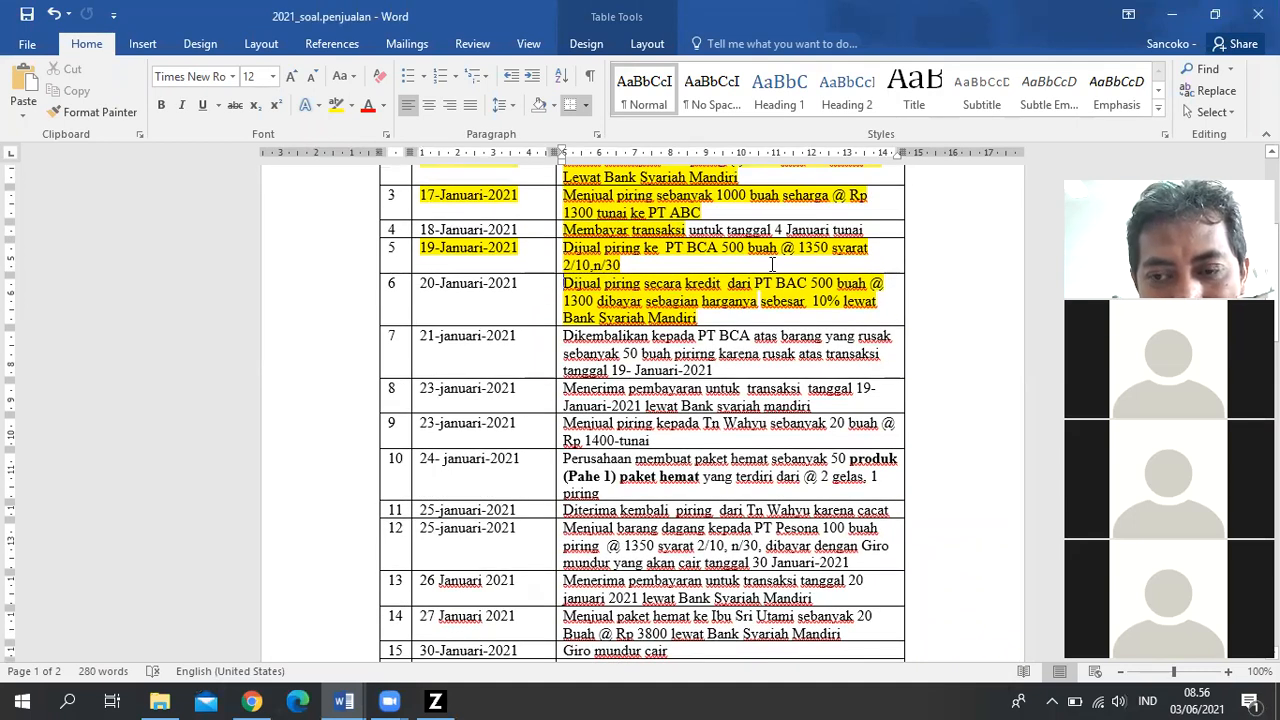
pyautogui.hotkey('alt', 'Tab')
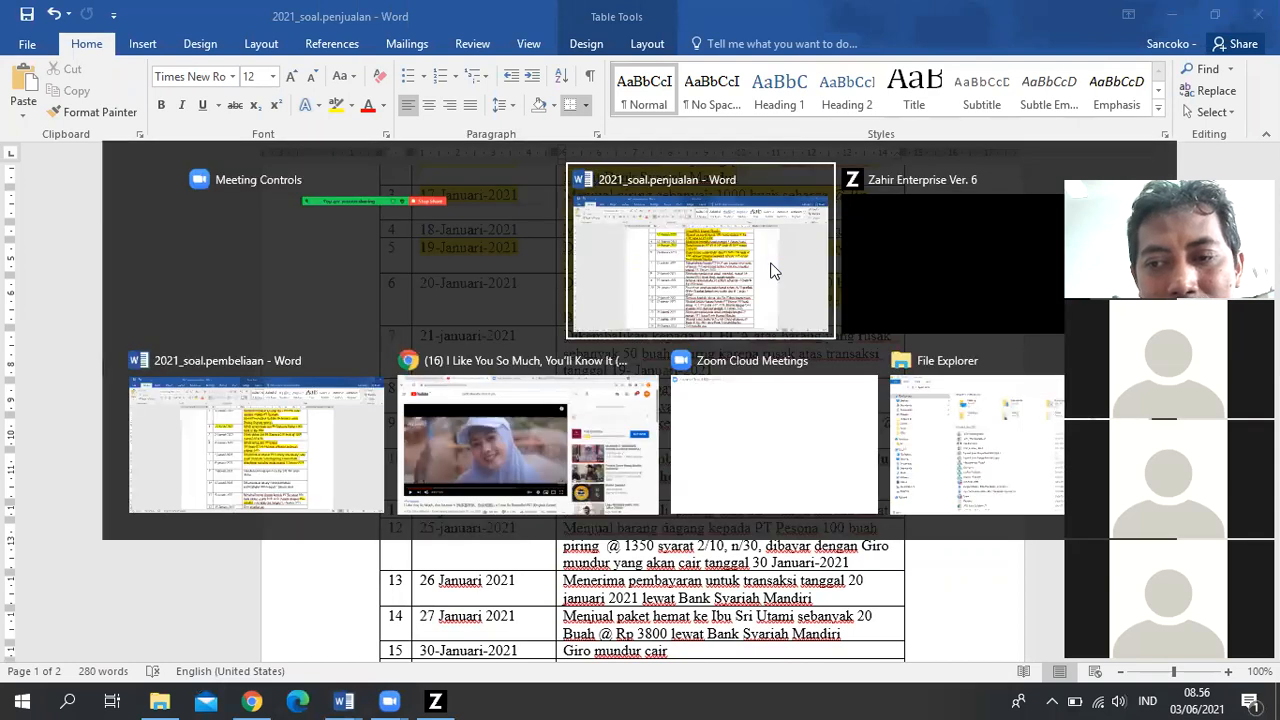
pyautogui.hotkey('alt', 'Tab')
pyautogui.write('1.350')
pyautogui.press('Tab')
pyautogui.press('Tab')
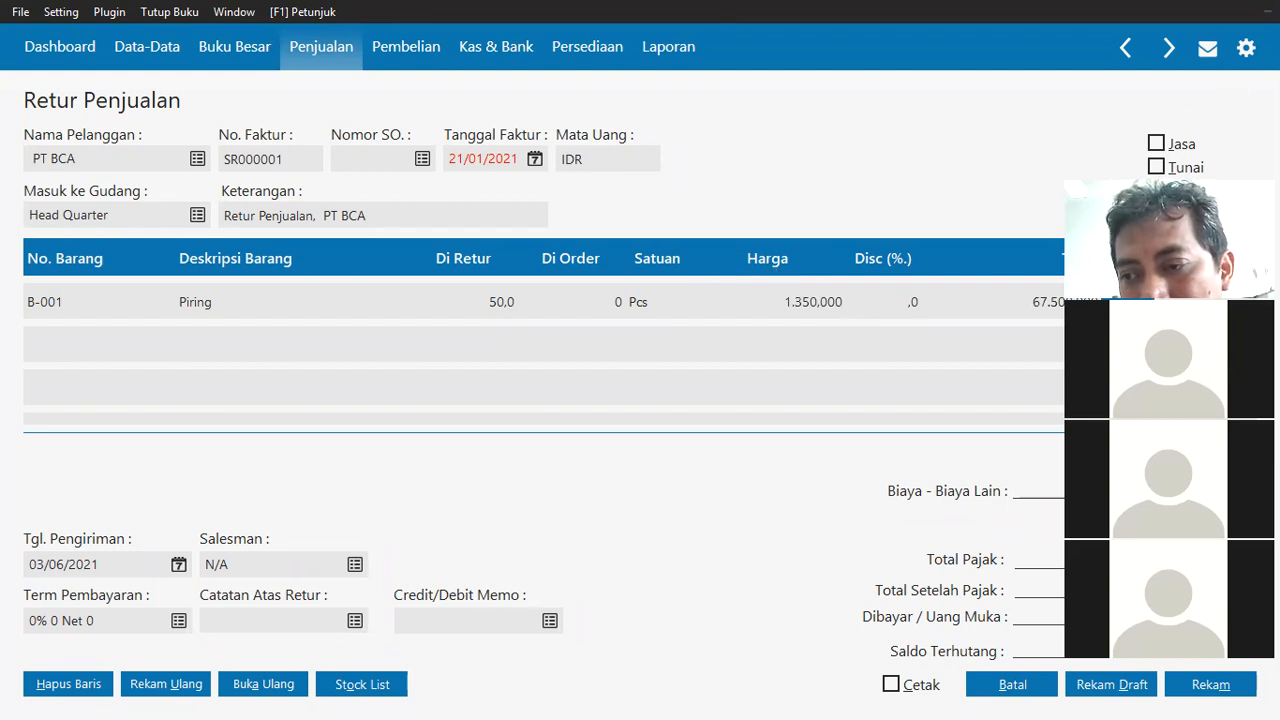
# Assign the VAT (Value Added Tax) code to the Piring return line.
pyautogui.click(1142, 305)
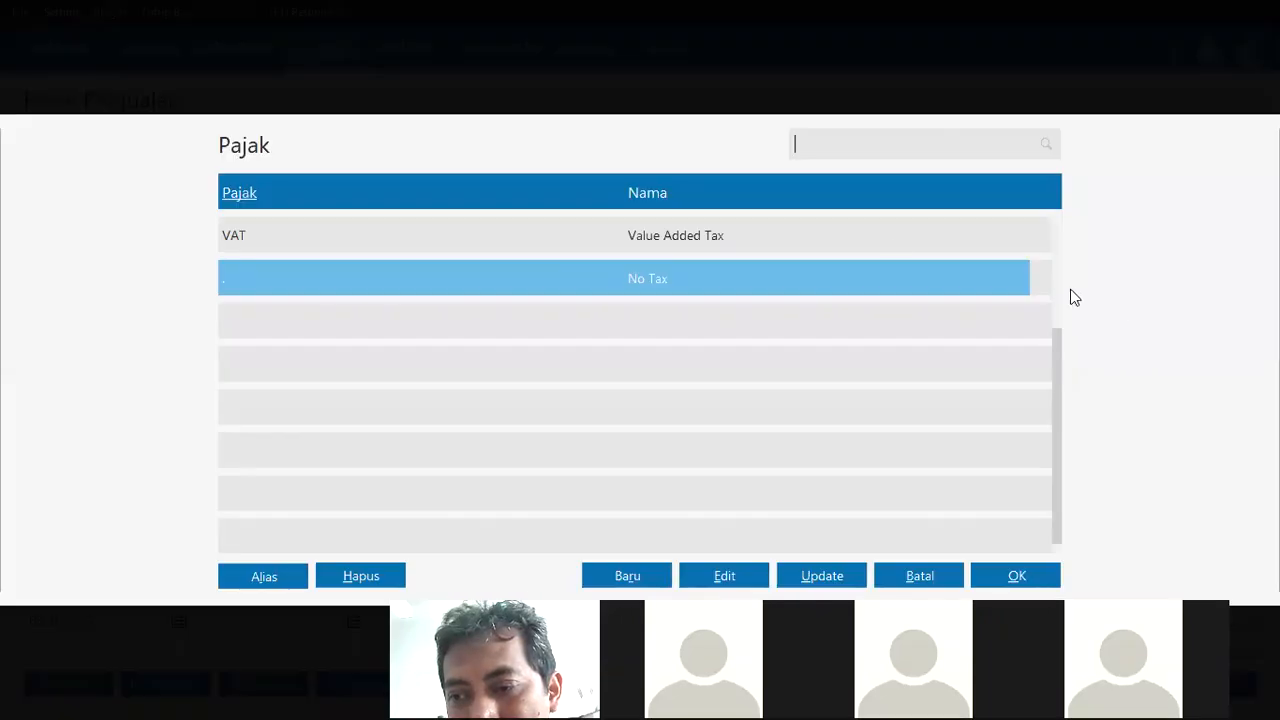
pyautogui.click(786, 236)
pyautogui.click(1017, 574)
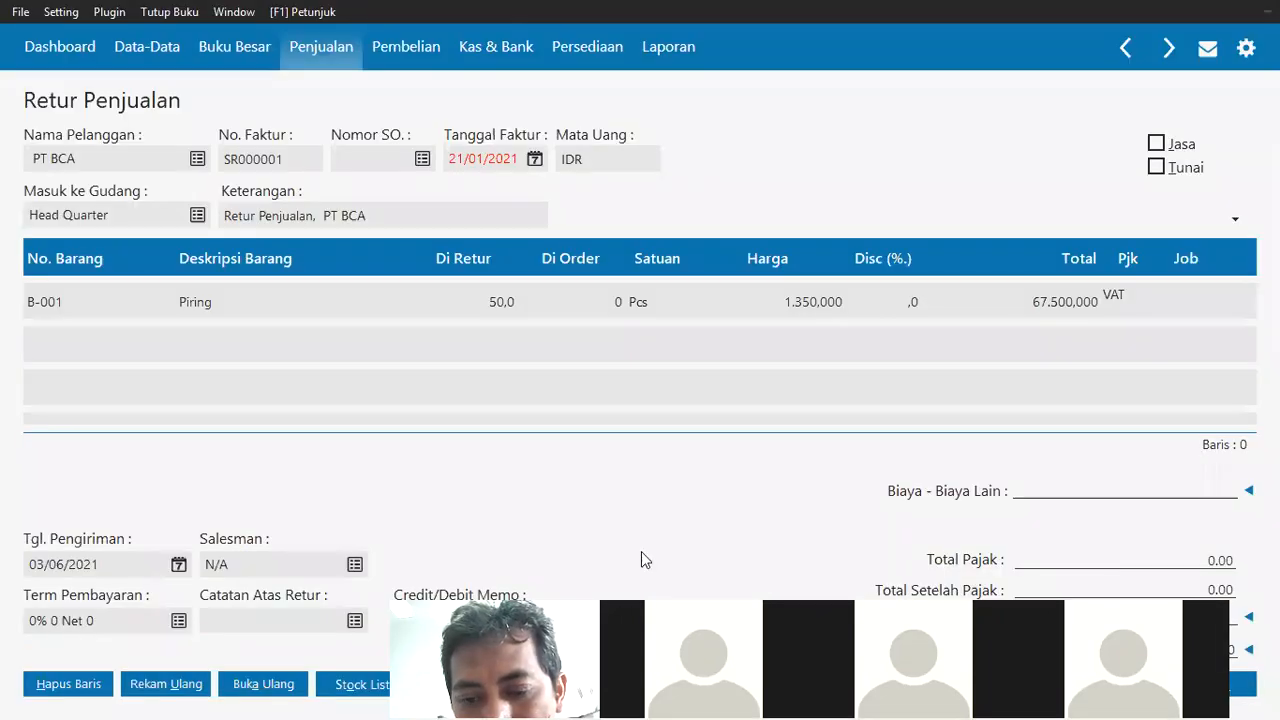
pyautogui.click(114, 560)
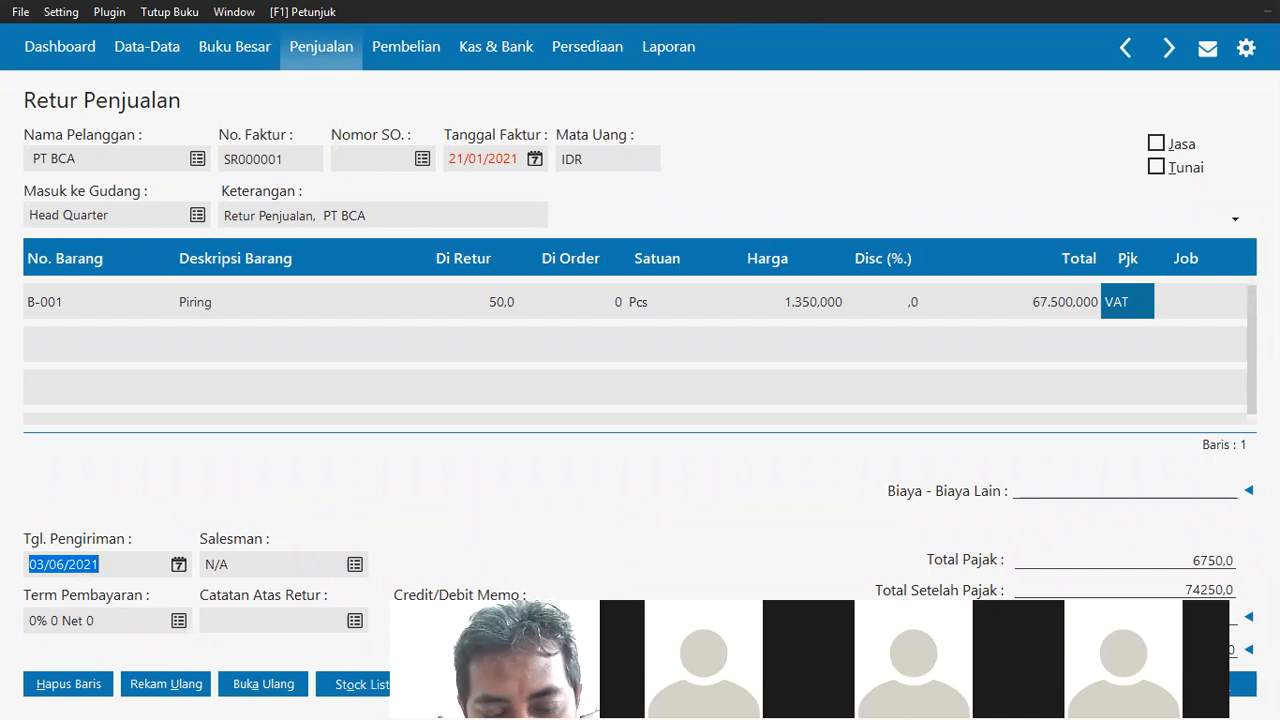
# Link the return to invoice 00000003 through the credit/debit memo, accepting the item price adjustment, and record the sales return.
pyautogui.click(549, 620)
pyautogui.click(1022, 579)
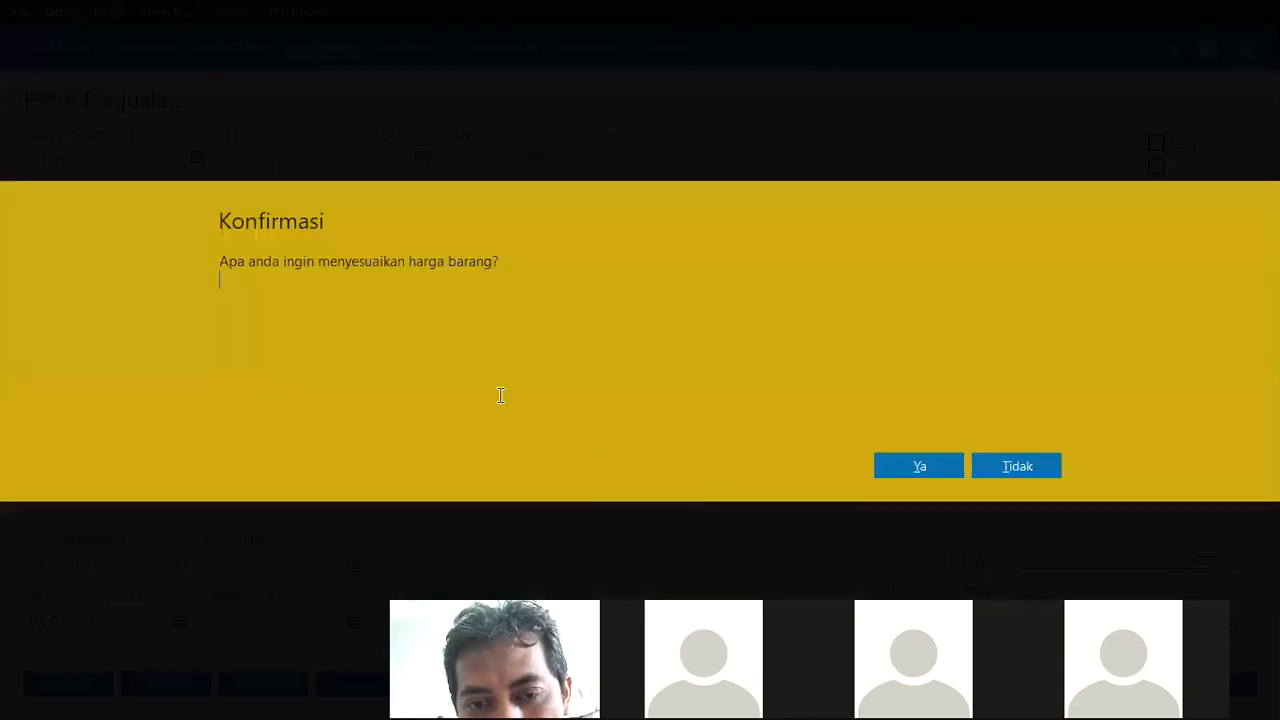
pyautogui.click(917, 467)
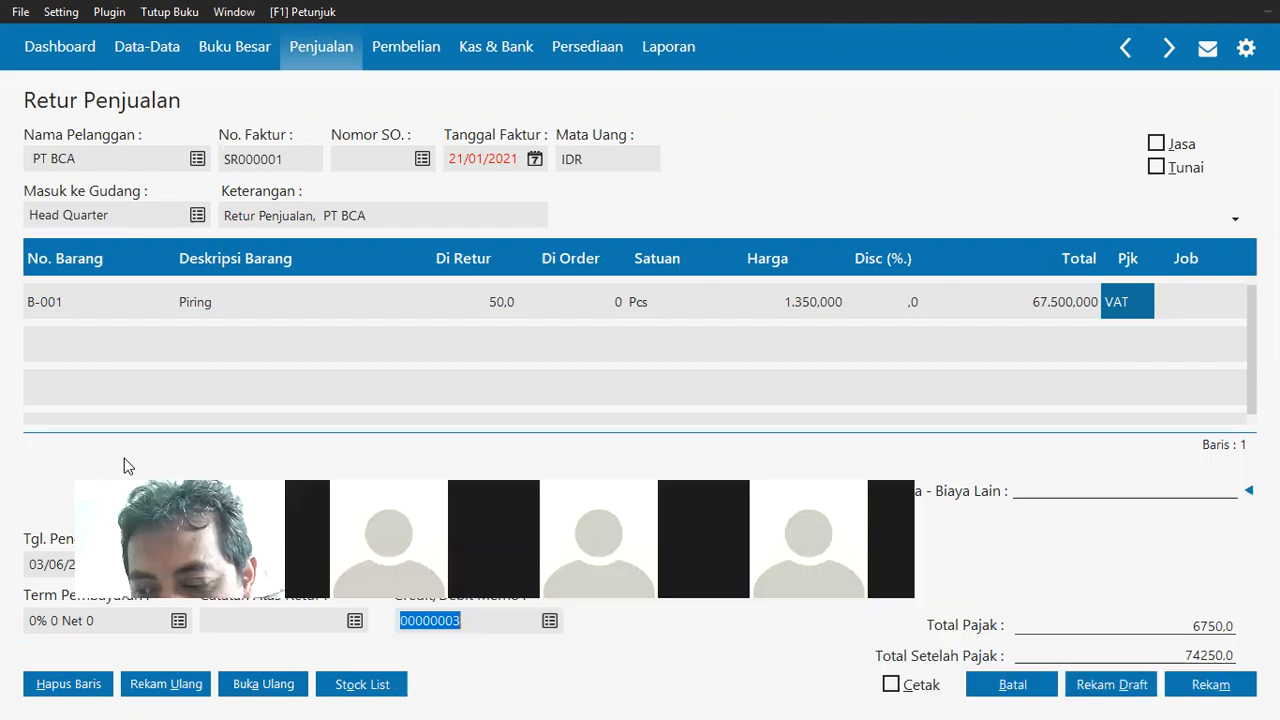
pyautogui.click(1211, 684)
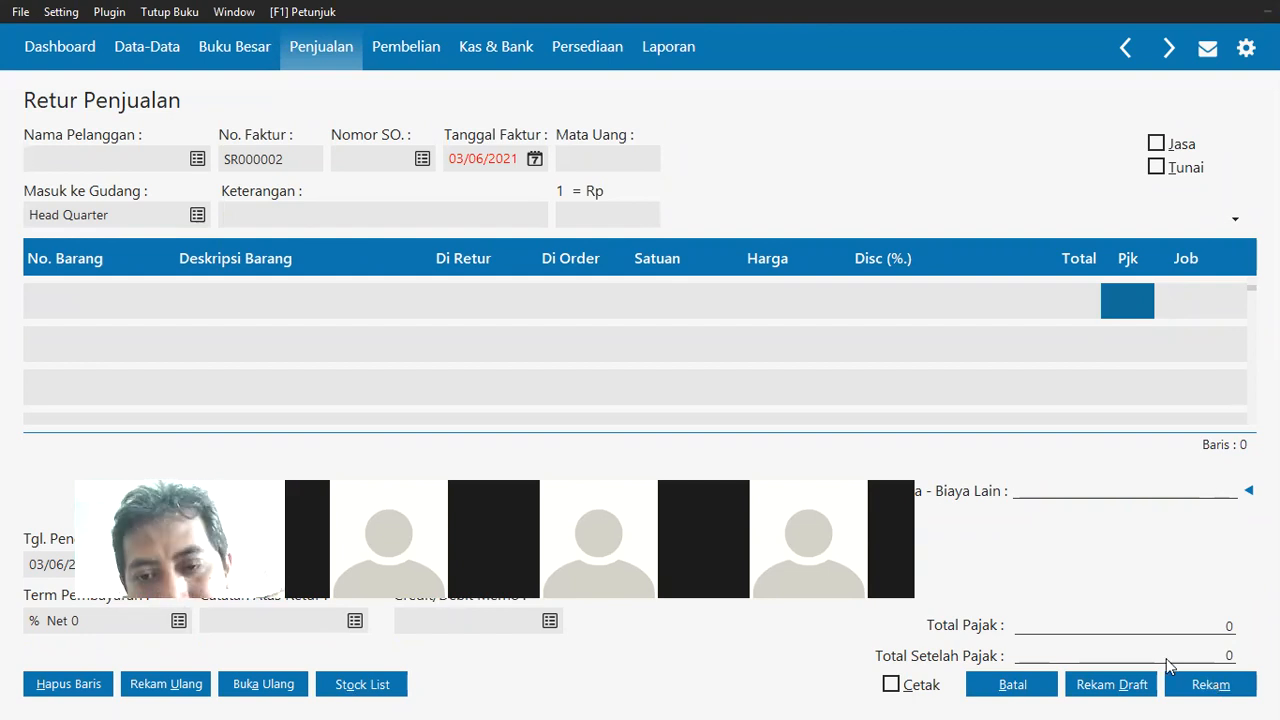
pyautogui.hotkey('alt', 'Tab')
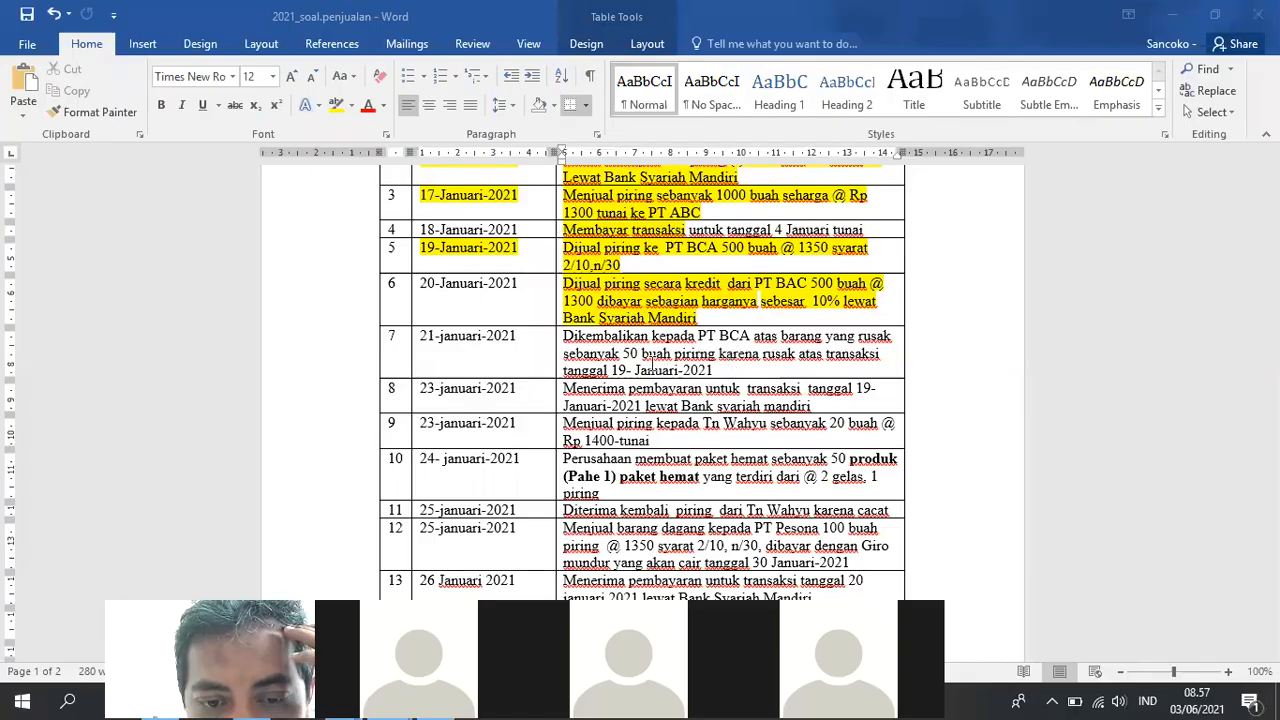
# Highlight the 21-januari-2021 date and description of transaction 7 in yellow.
pyautogui.moveTo(654, 364); pyautogui.dragTo(472, 363)
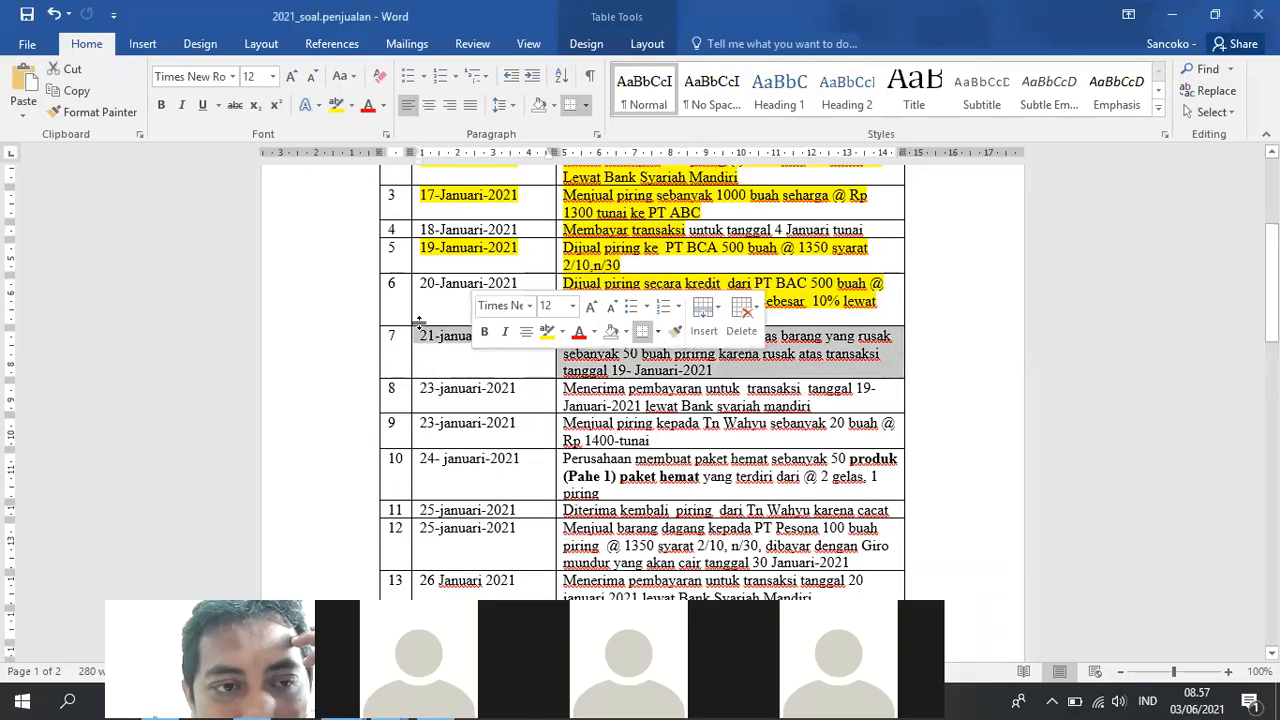
pyautogui.click(336, 104)
pyautogui.click(660, 316)
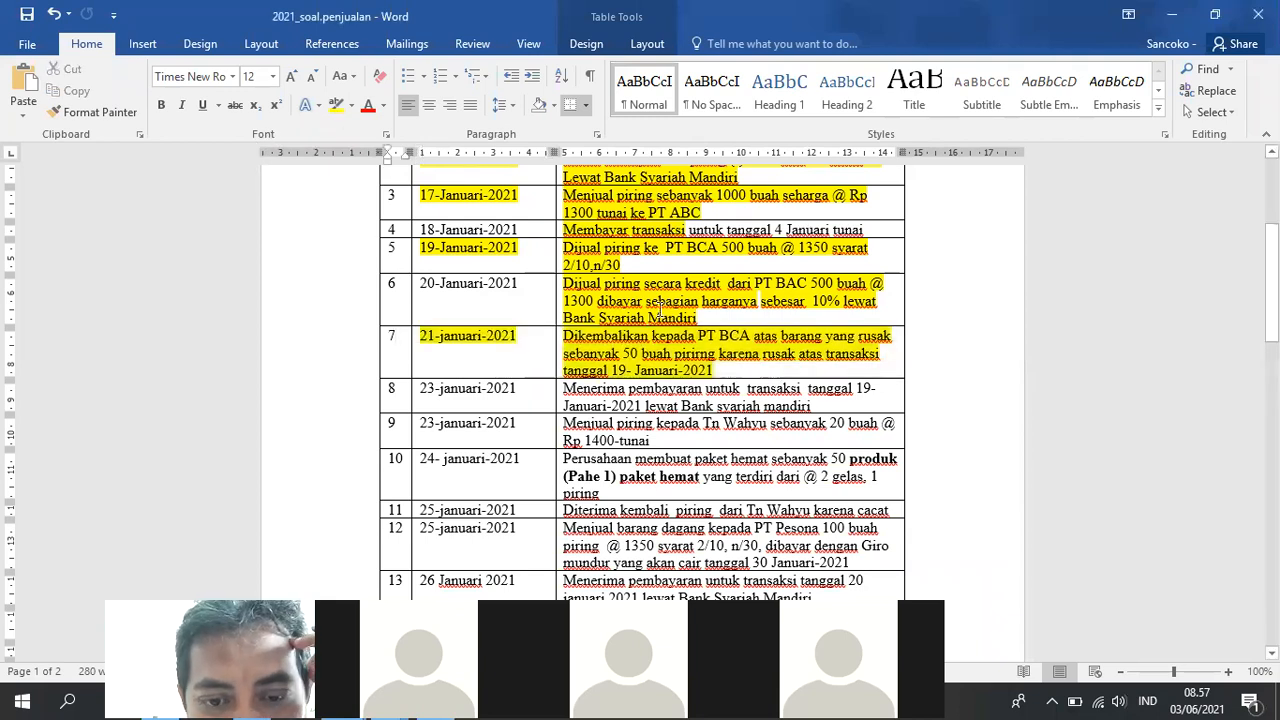
# Append the note "—Modul Penjualan" to the end of transaction 8's description.
pyautogui.click(849, 405)
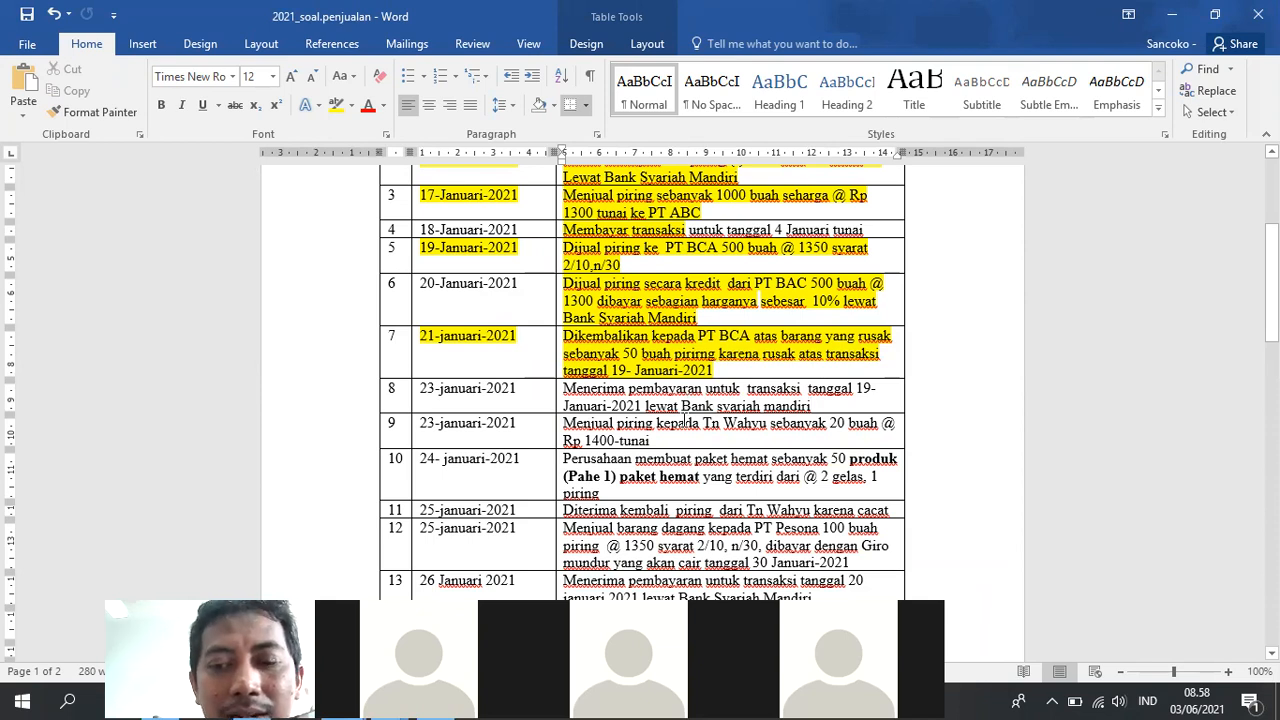
pyautogui.write('-')
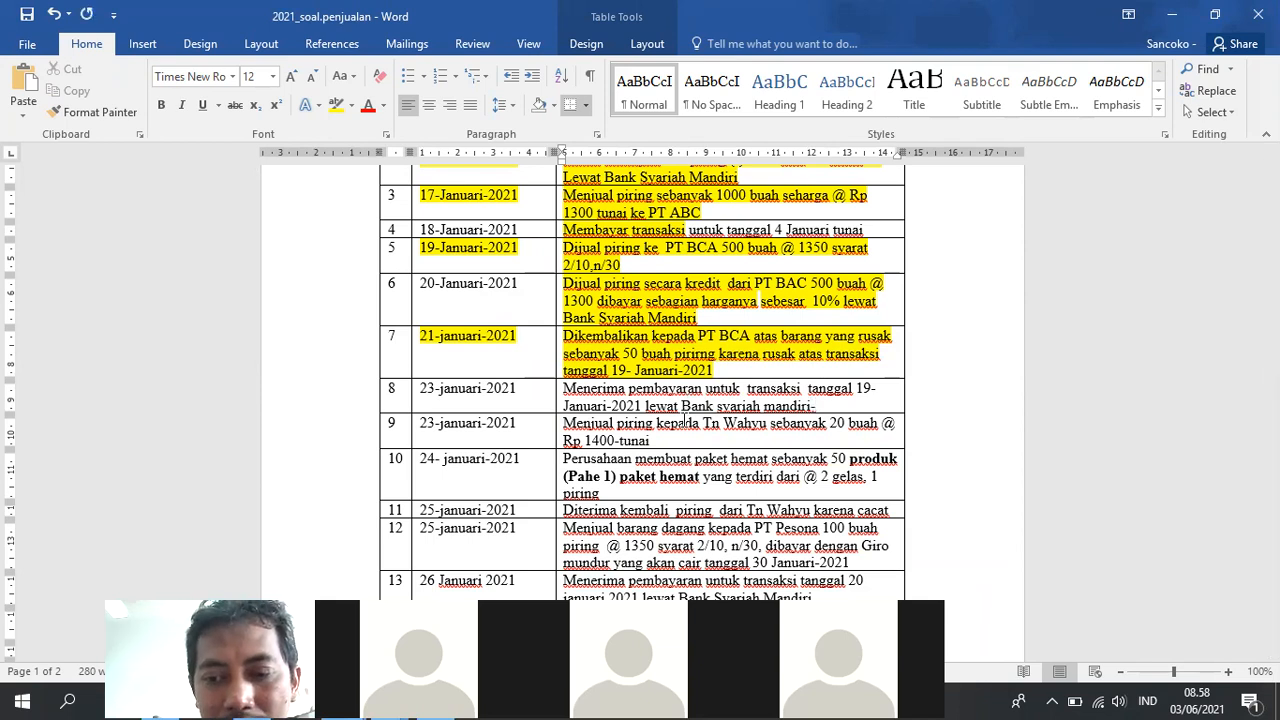
pyautogui.write('-Modul Pen')
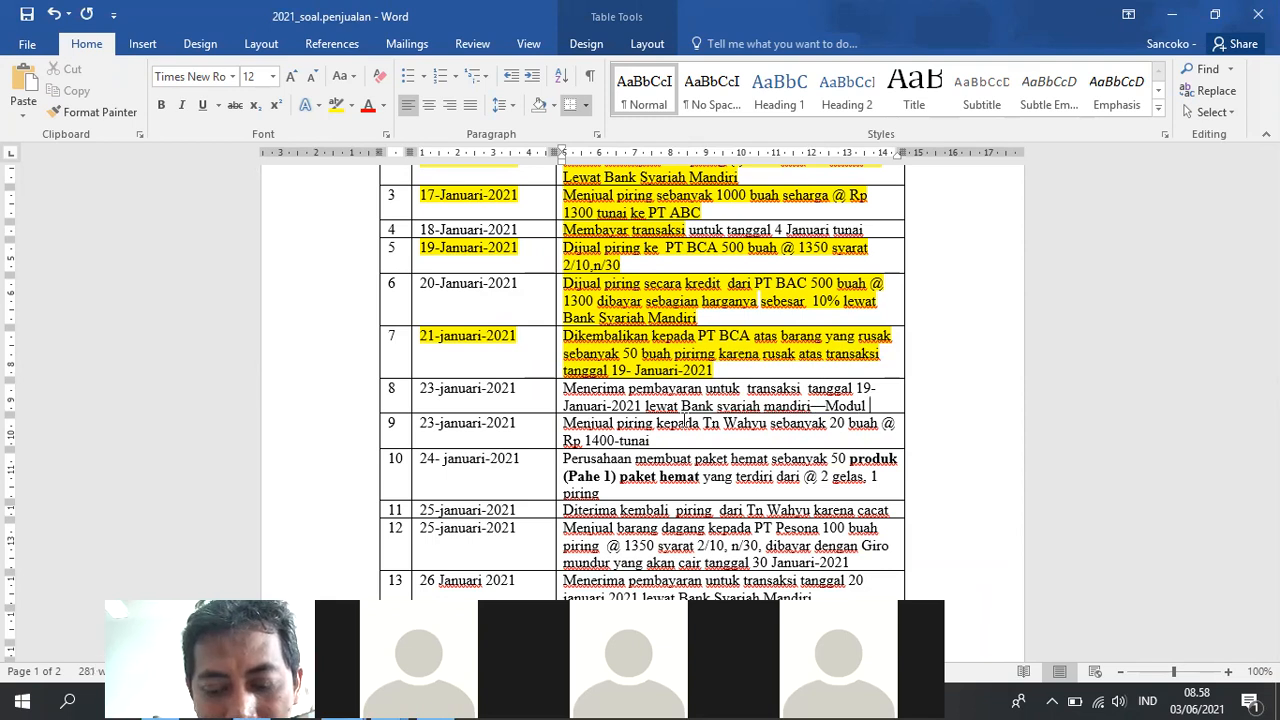
pyautogui.write('jualan')
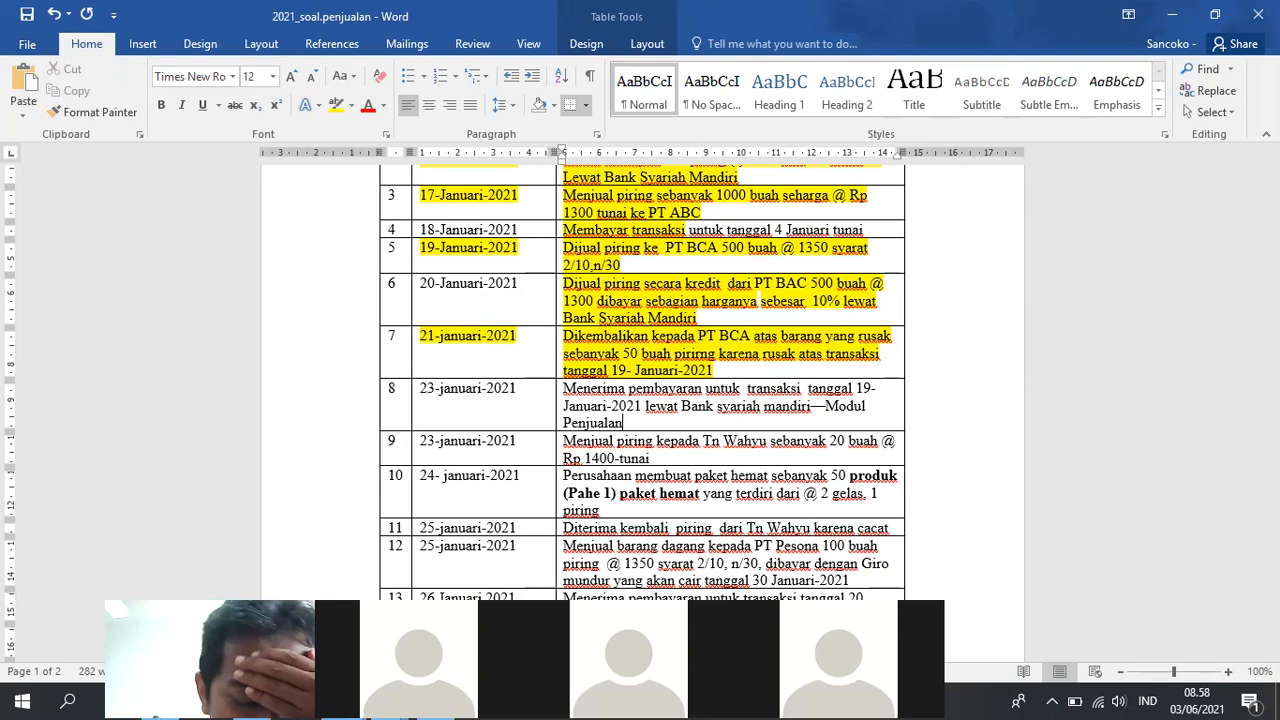
# Read through transactions 9 and 10, examining the date, quantity and composition of the Pahe 1 paket hemat product.
pyautogui.tripleClick(573, 447)
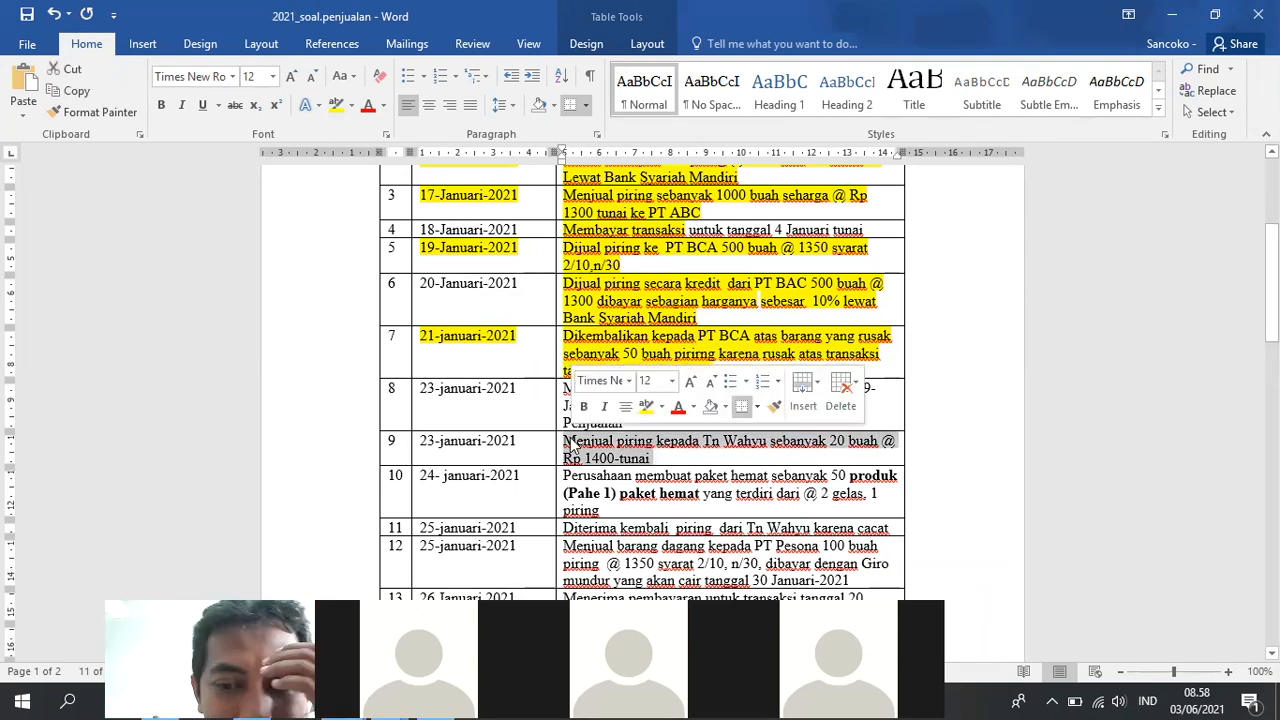
pyautogui.click(633, 512)
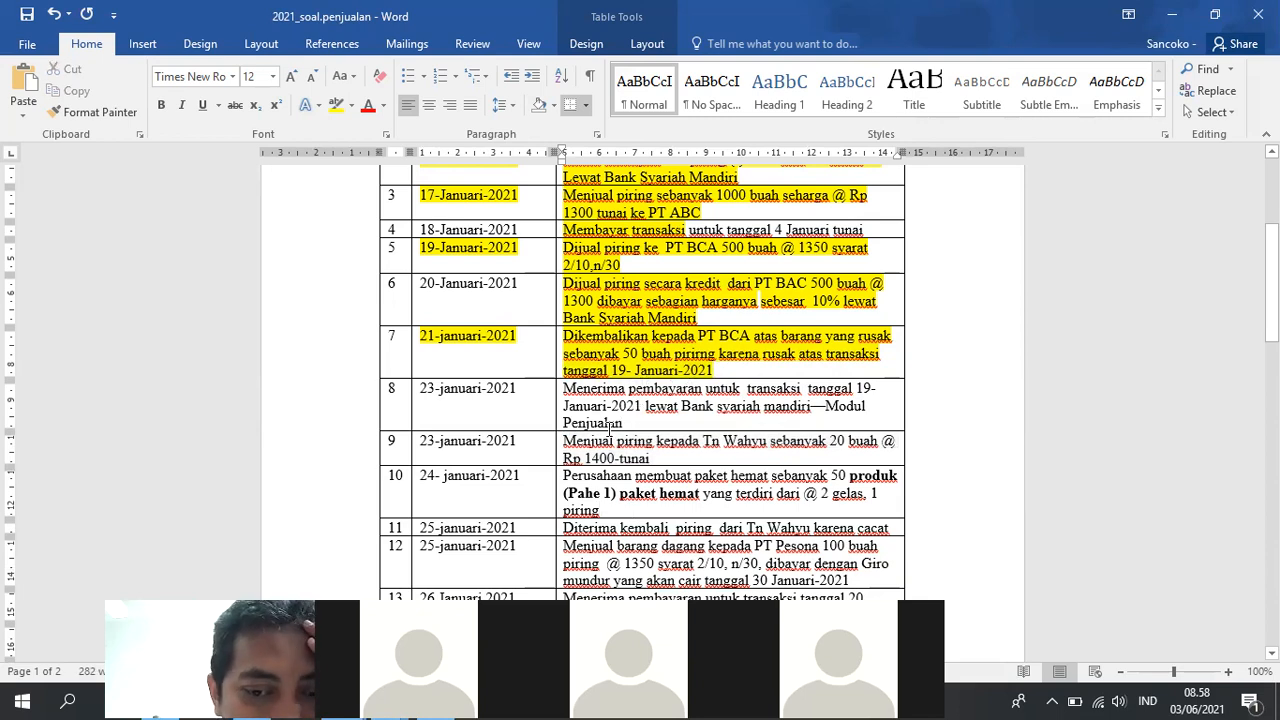
pyautogui.scroll(-3, 546, 468)
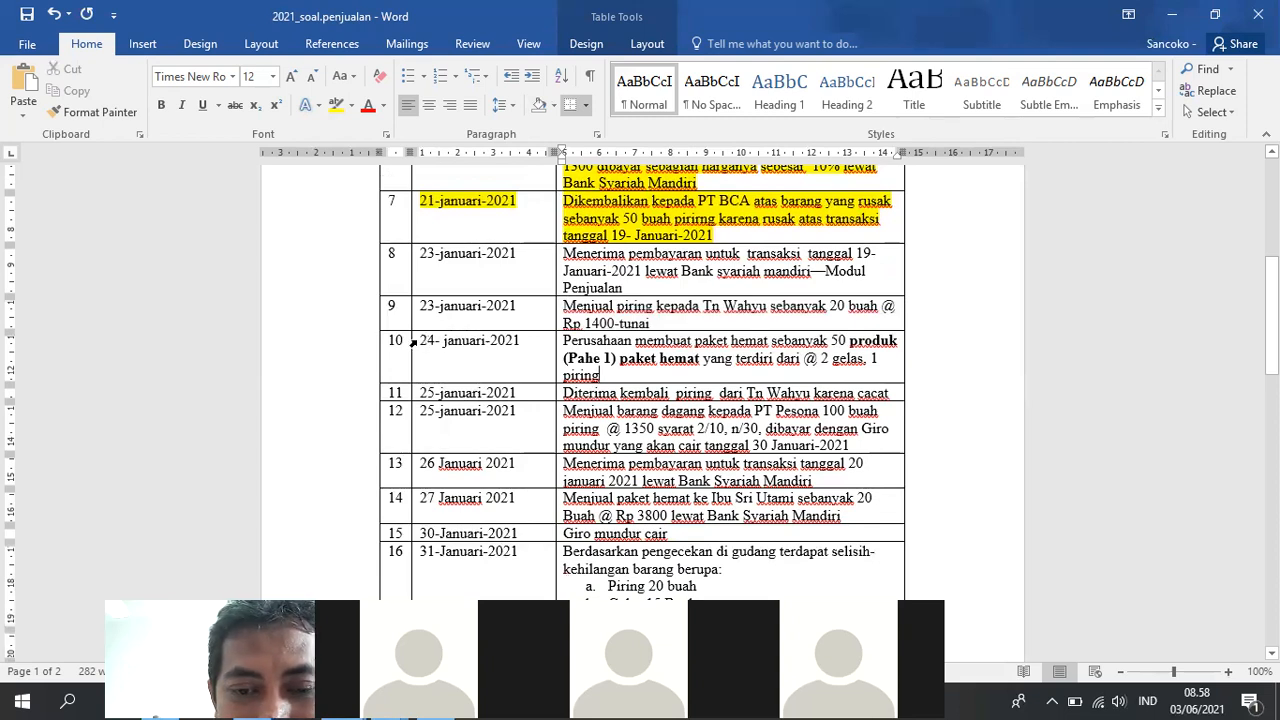
pyautogui.moveTo(421, 341); pyautogui.dragTo(517, 341)
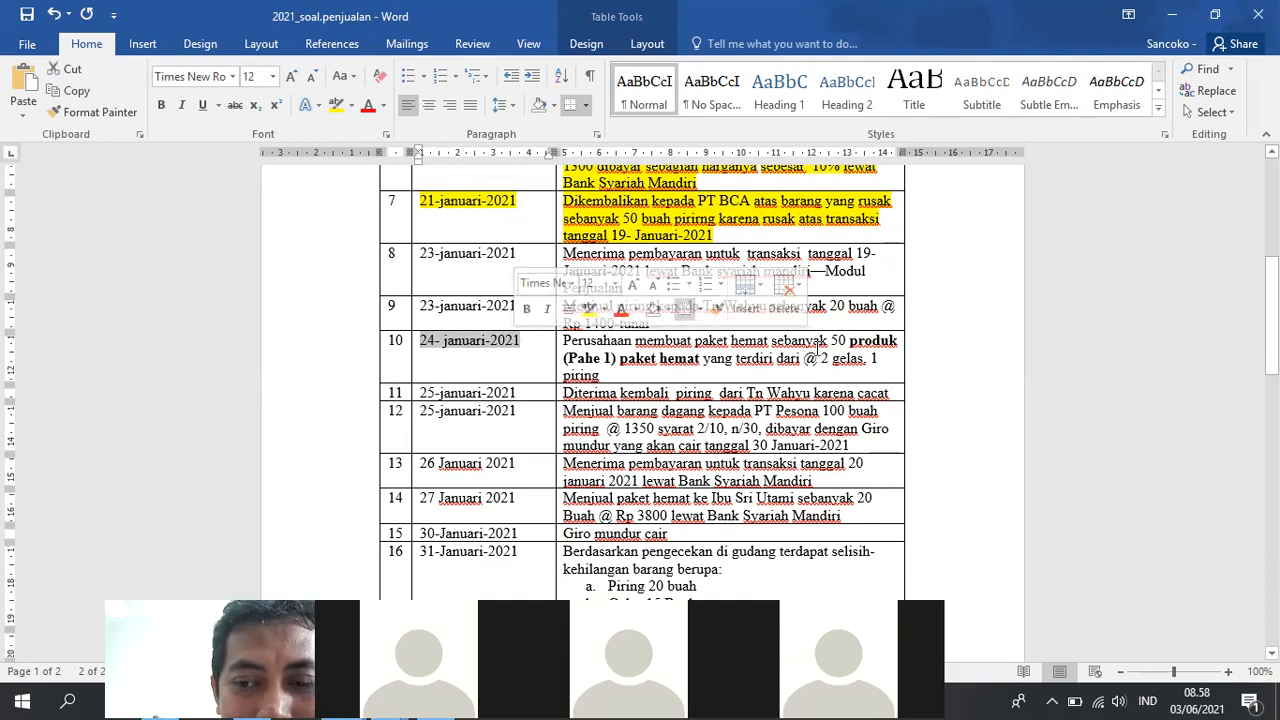
pyautogui.click(830, 341)
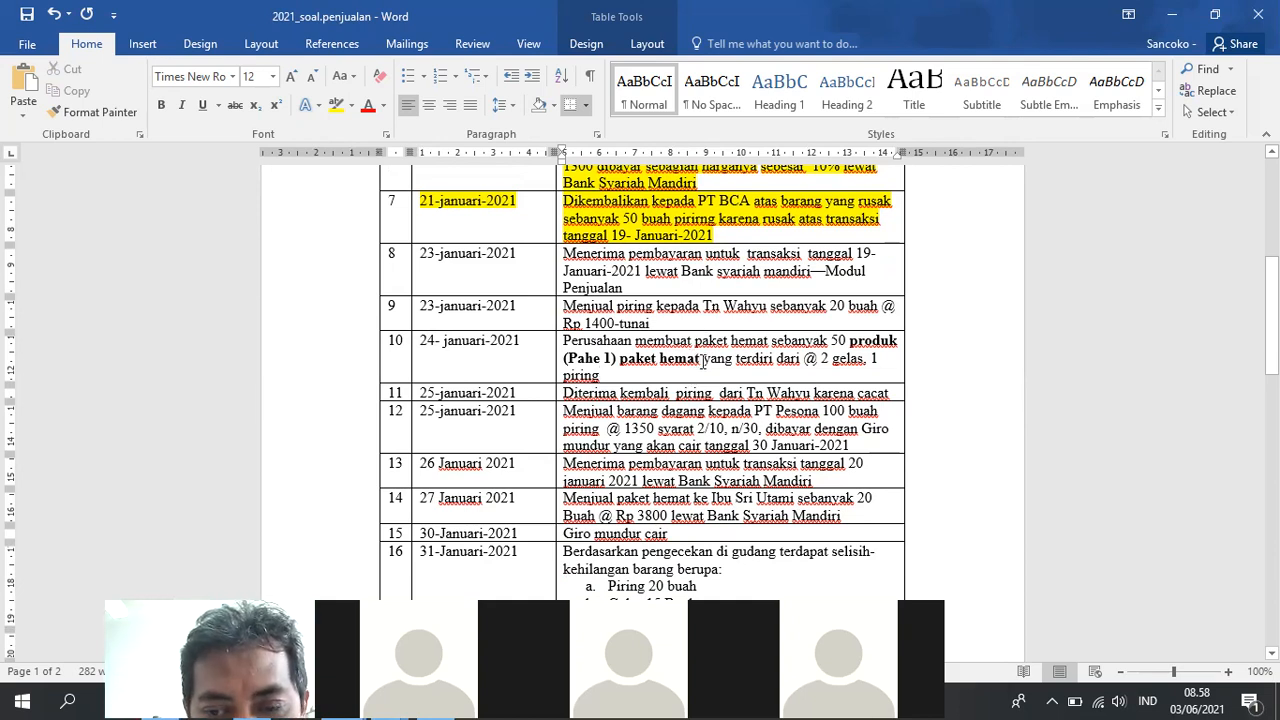
pyautogui.moveTo(703, 362); pyautogui.dragTo(563, 358)
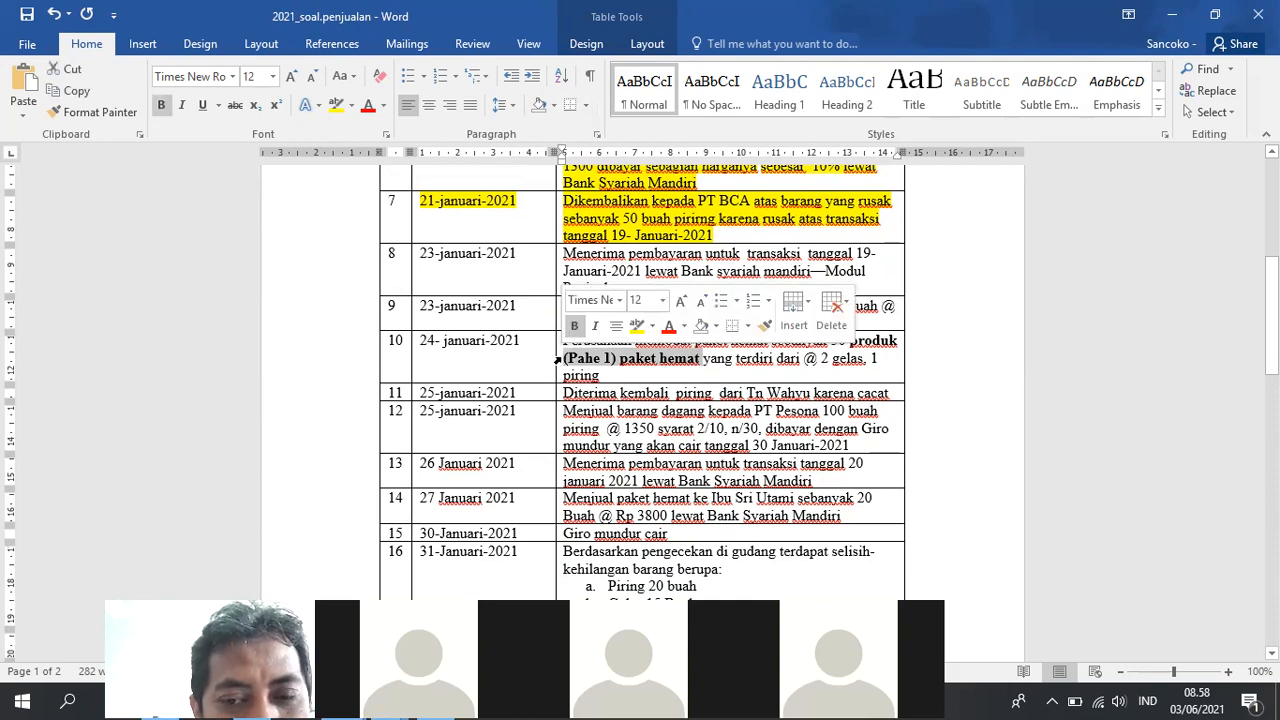
pyautogui.click(617, 375)
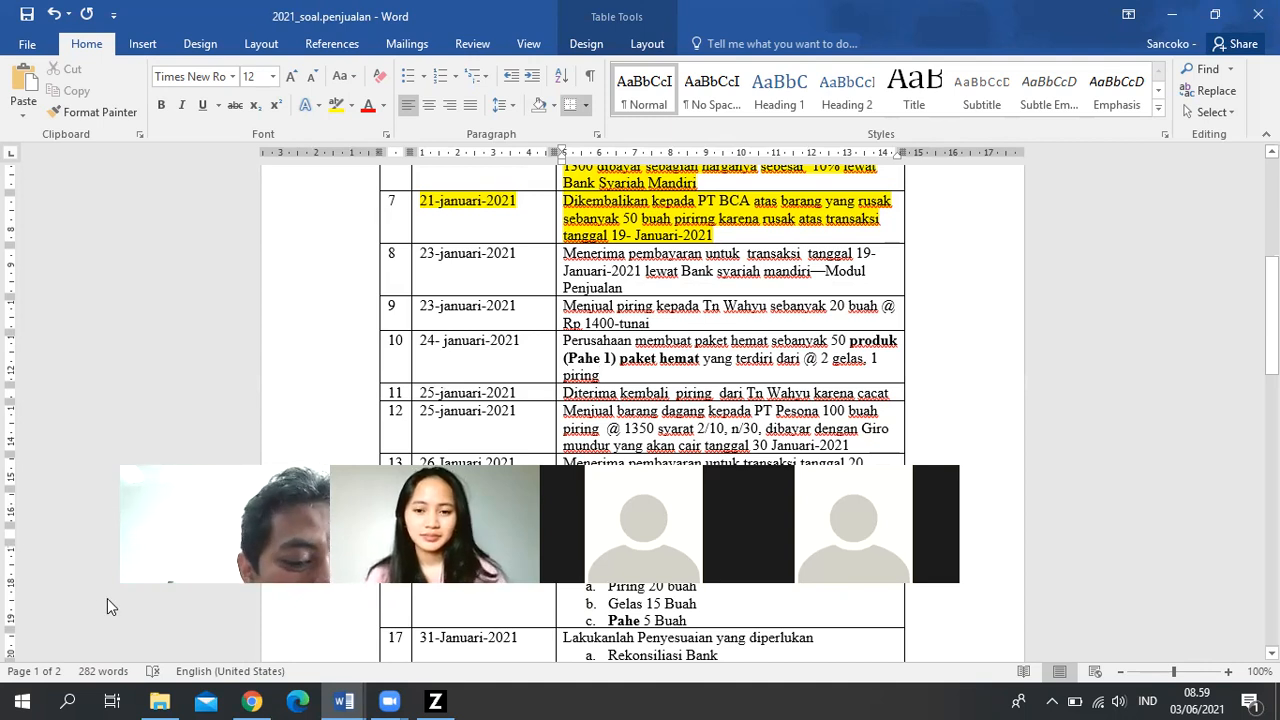
pyautogui.moveTo(107, 598); pyautogui.dragTo(122, 717)
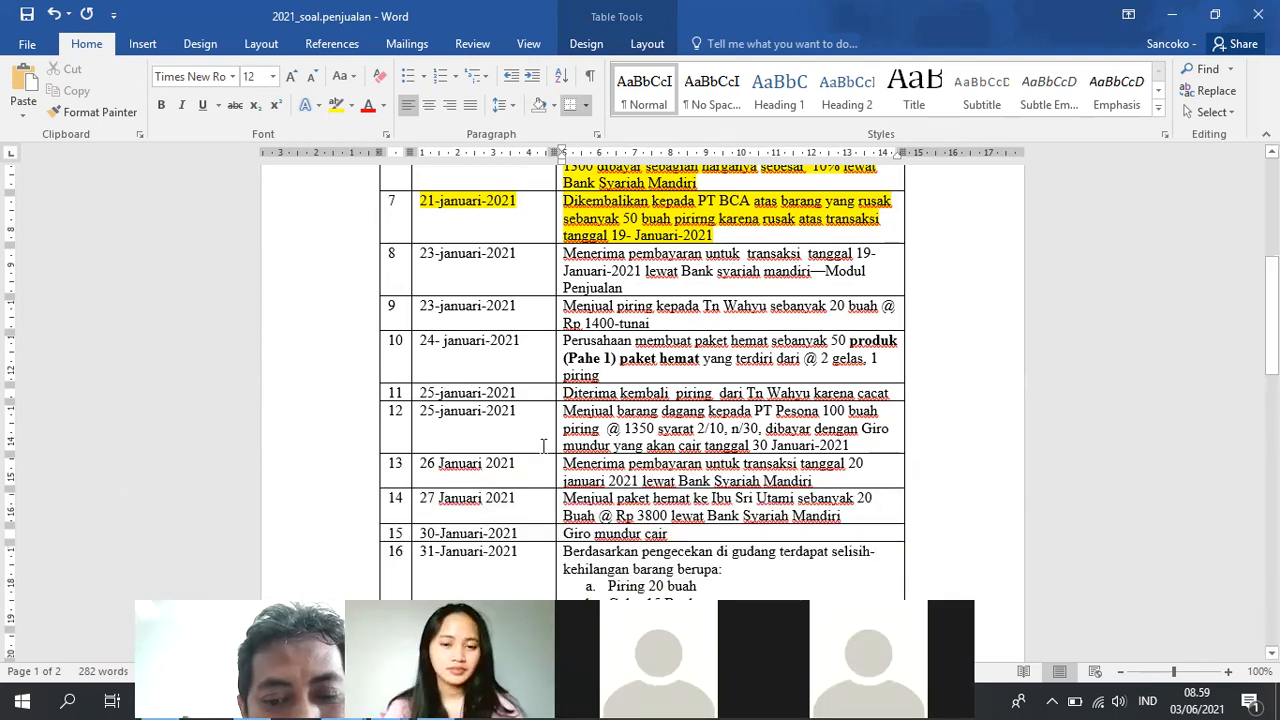
pyautogui.moveTo(698, 350); pyautogui.dragTo(558, 362)
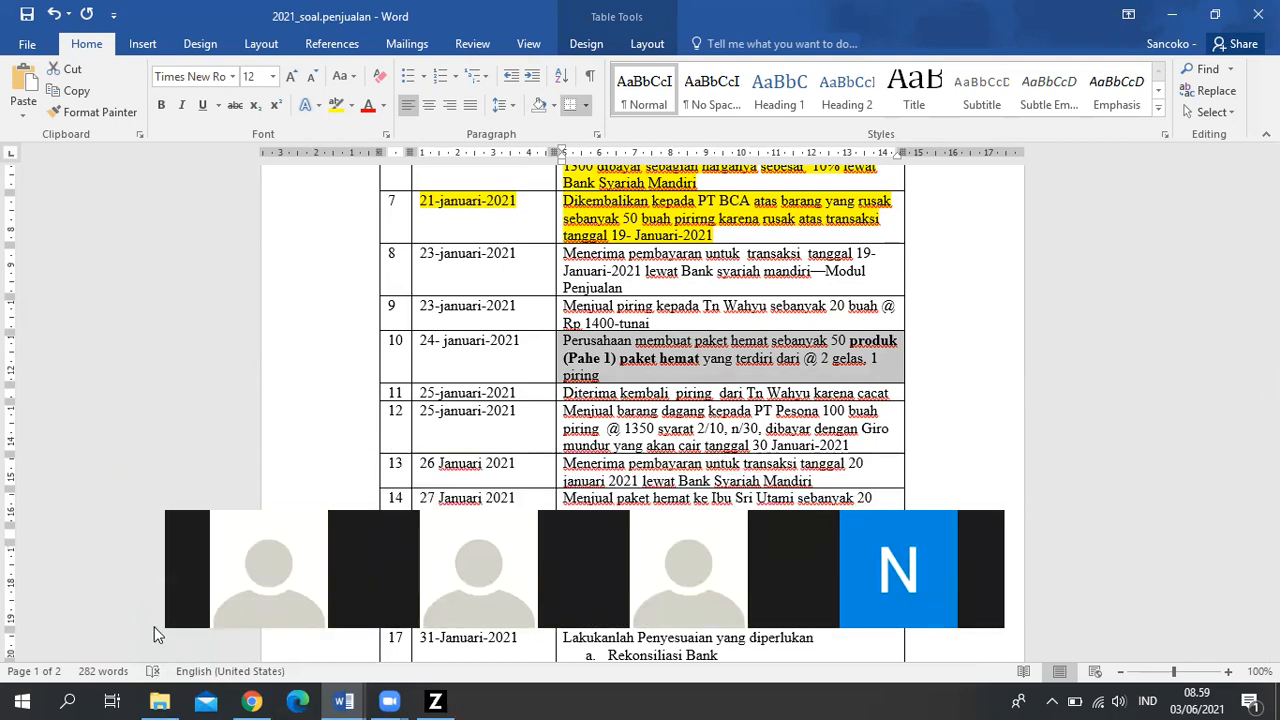
pyautogui.click(626, 375)
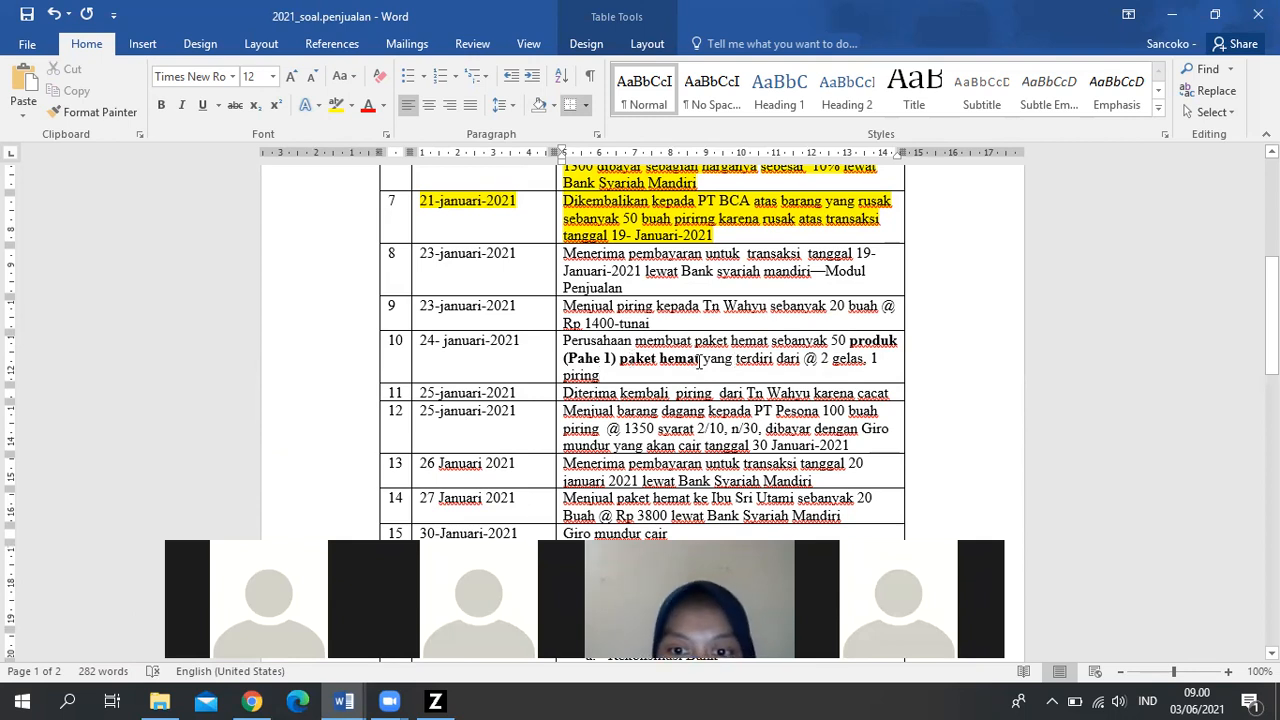
# Highlight "(Pahe 1) paket hemat" and "@ 2 gelas, 1 piring" in transaction 10 in yellow.
pyautogui.moveTo(698, 359); pyautogui.dragTo(560, 361)
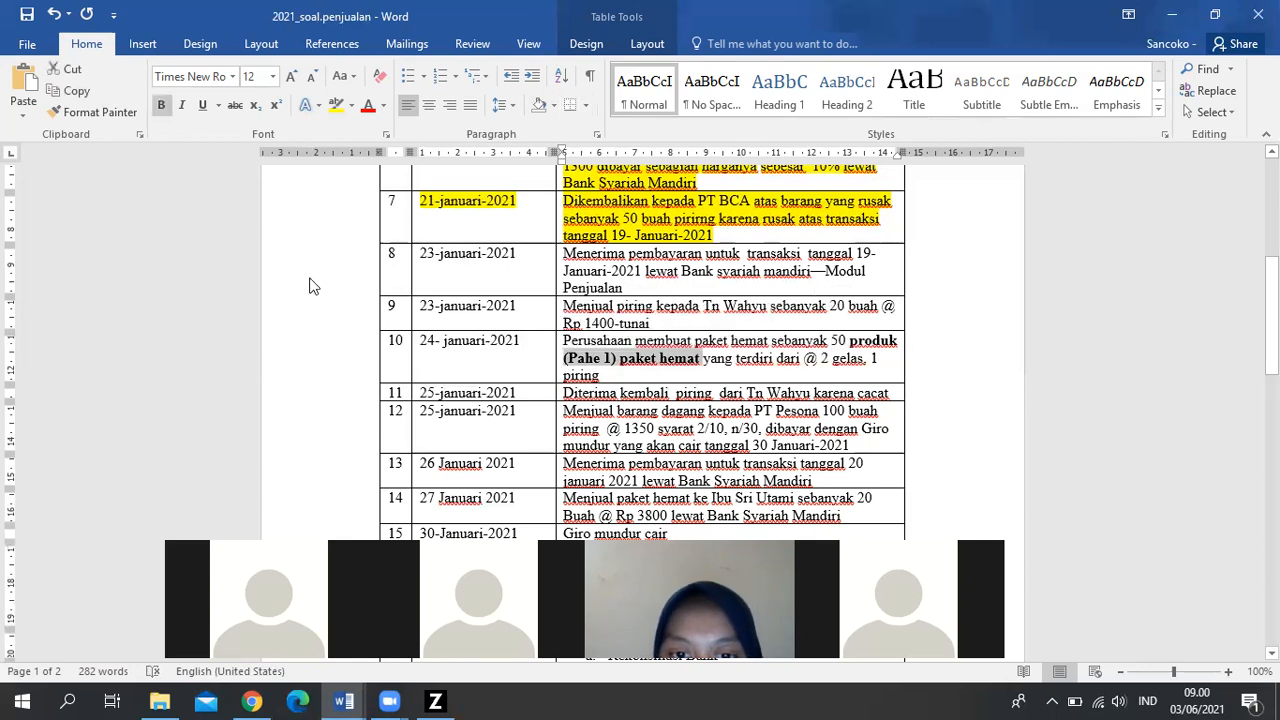
pyautogui.click(338, 117)
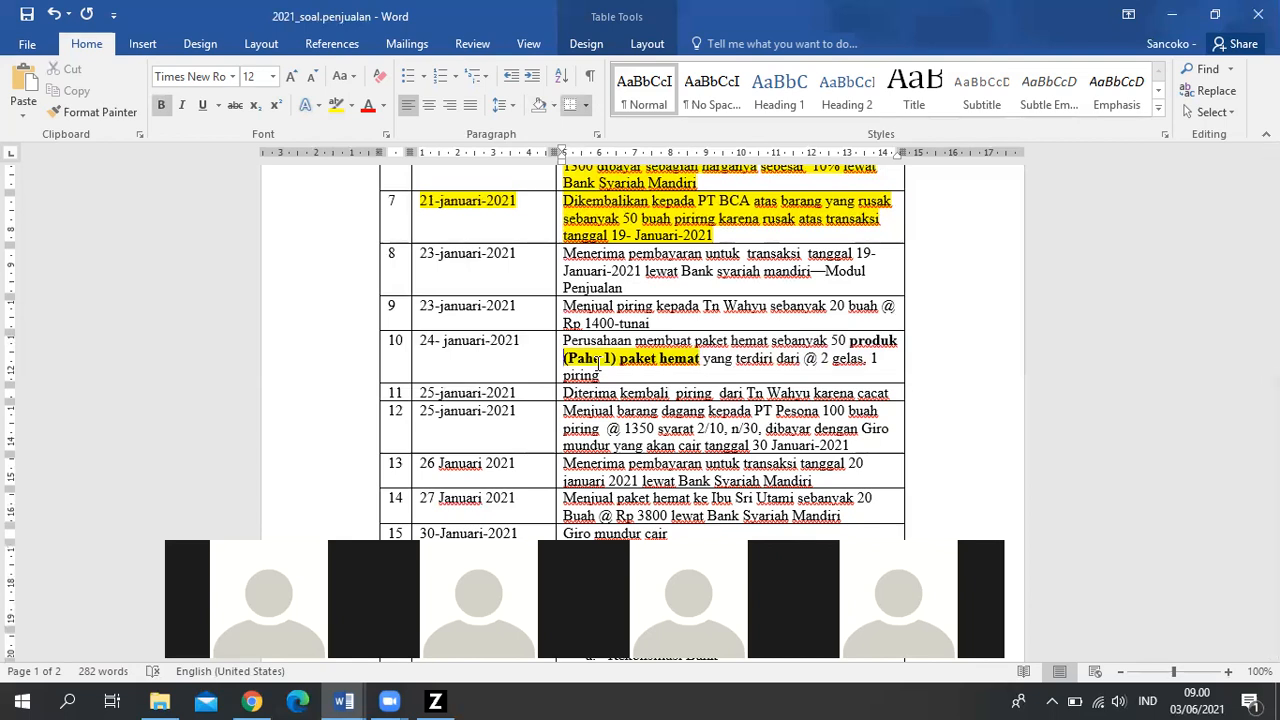
pyautogui.moveTo(805, 358); pyautogui.dragTo(600, 377)
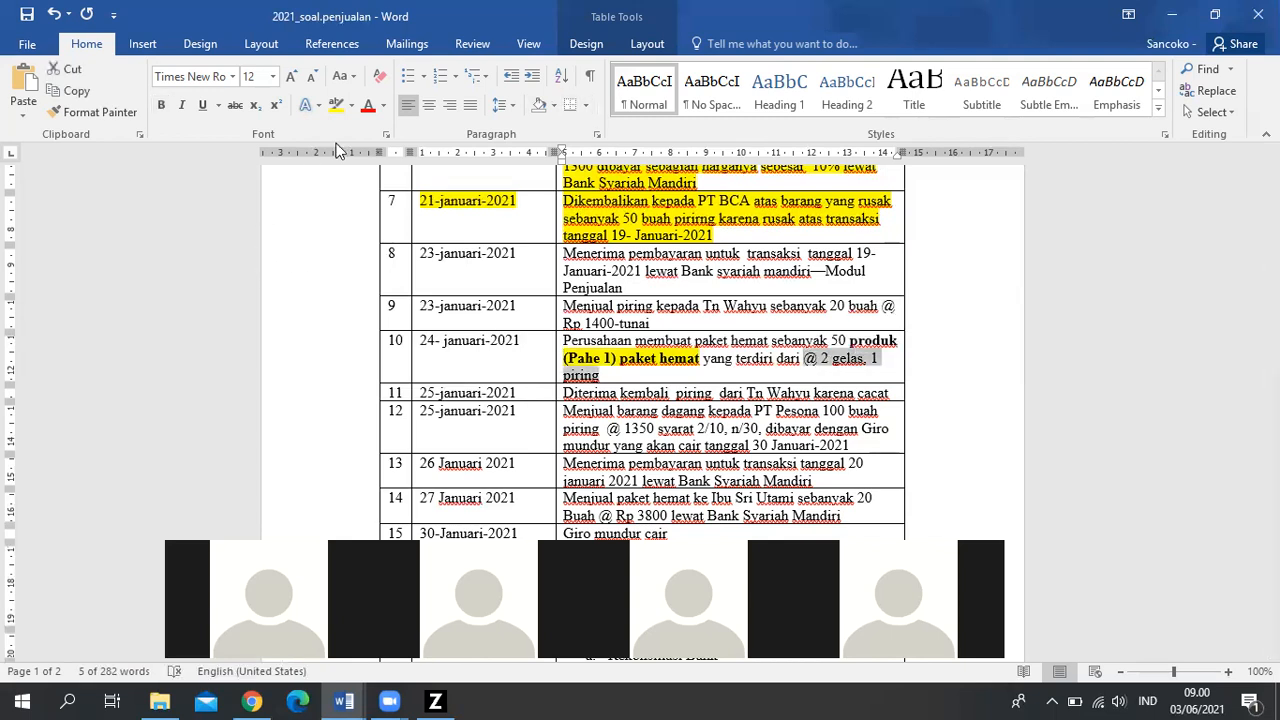
pyautogui.click(336, 106)
pyautogui.click(739, 459)
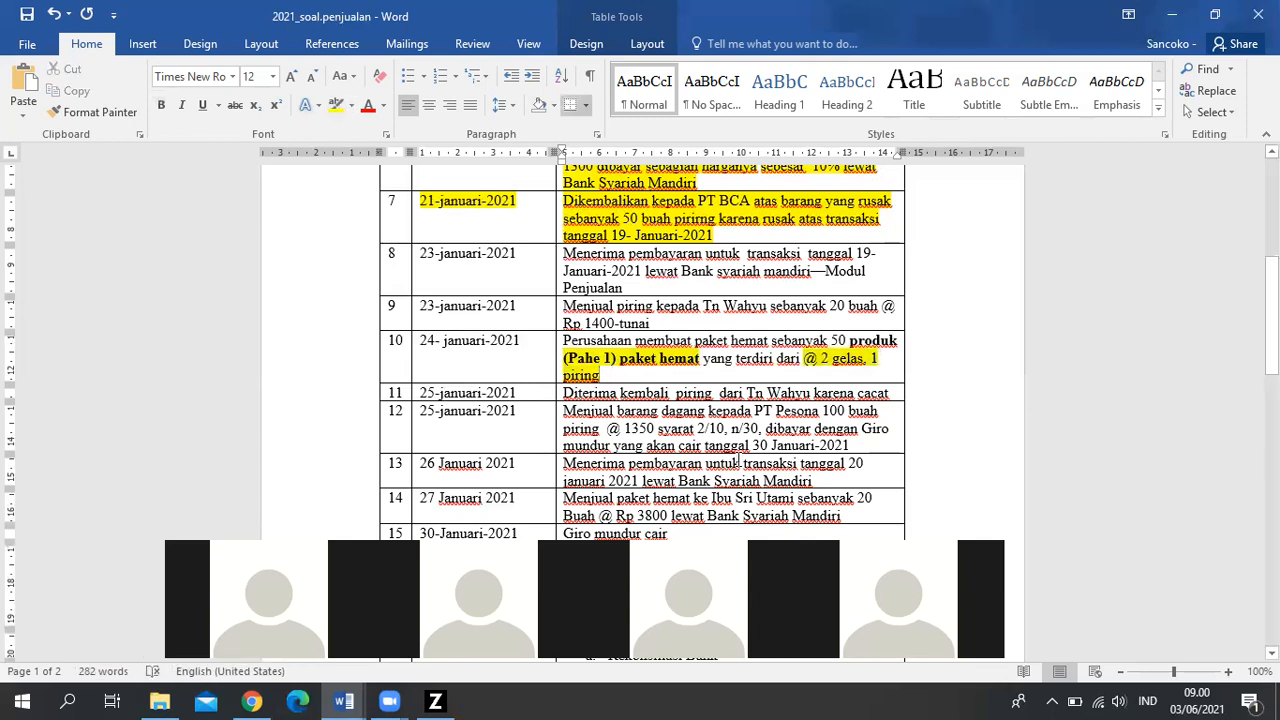
# Append the note "-- Rebranding" to the end of transaction 10's description.
pyautogui.click(678, 374)
pyautogui.write('-- Re')
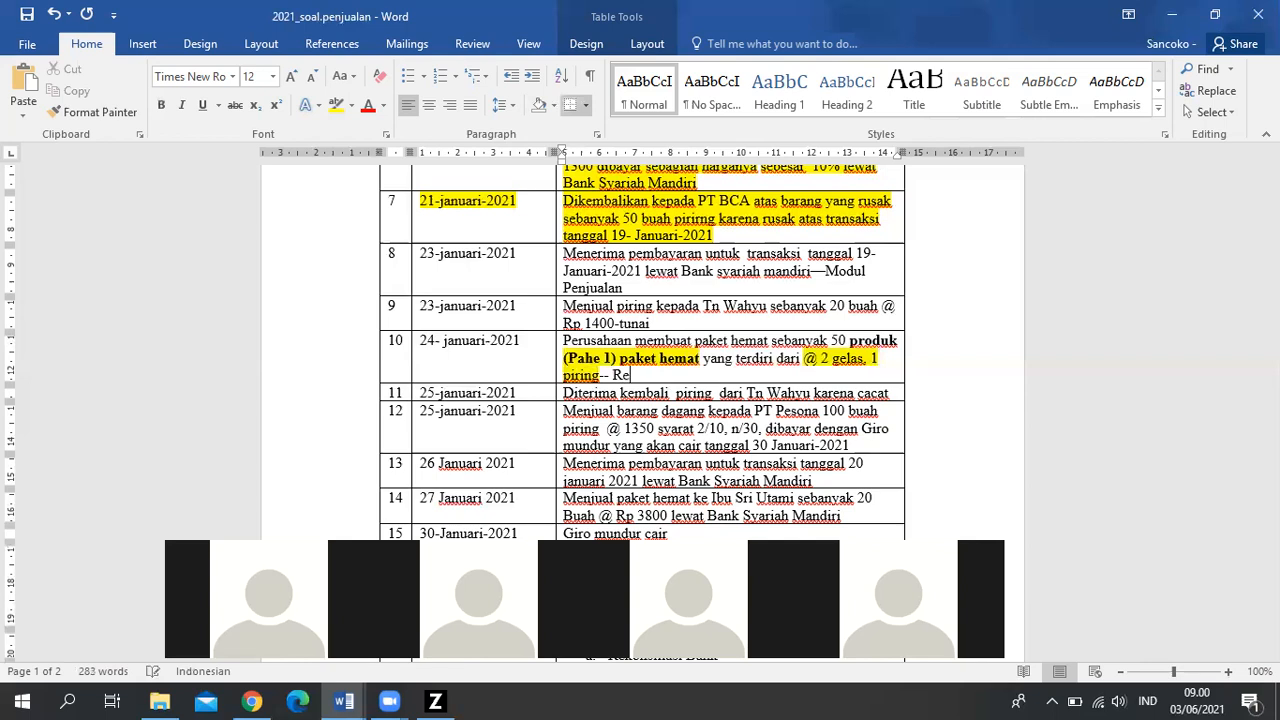
pyautogui.write('branding')
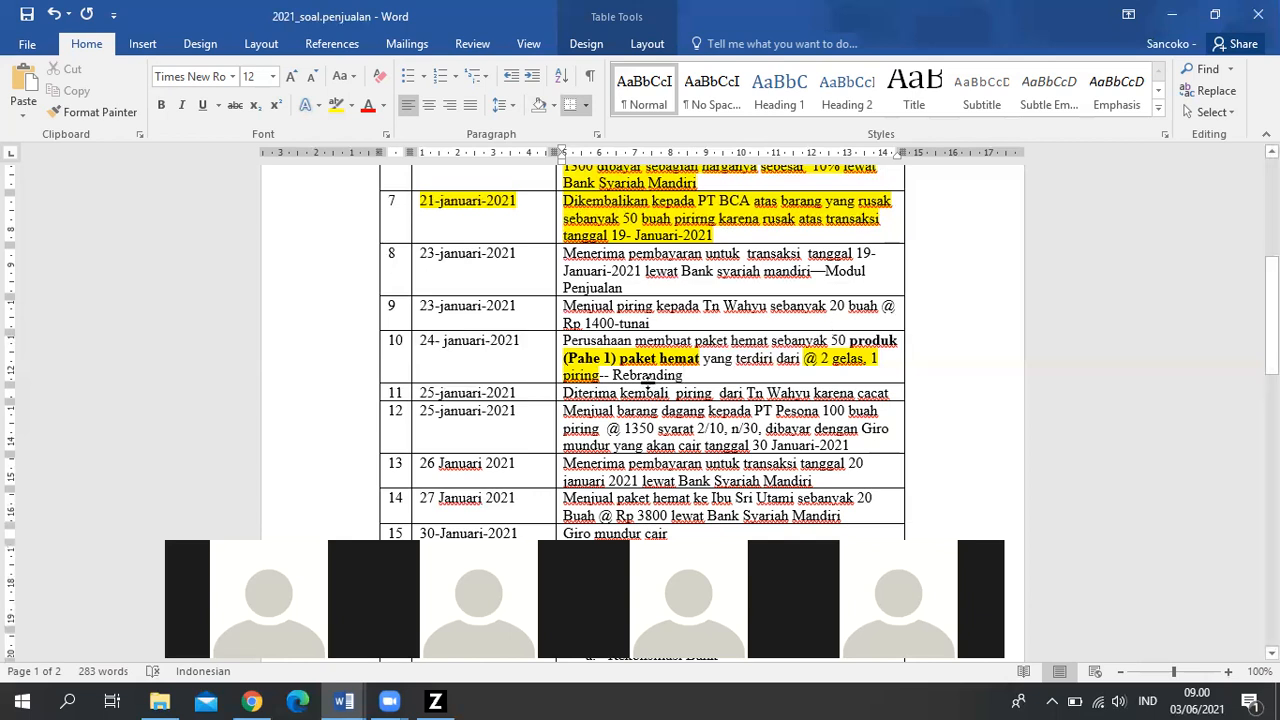
pyautogui.moveTo(614, 375); pyautogui.dragTo(687, 370)
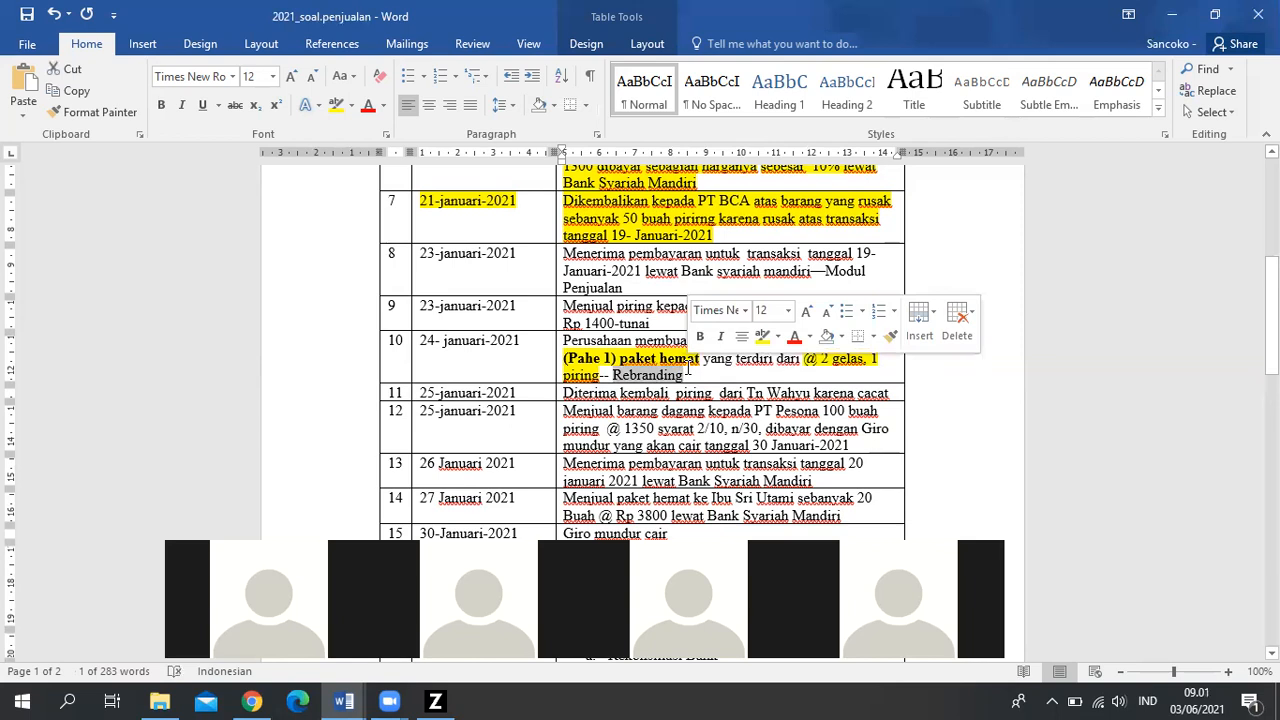
# Switch to Zahir and start a new product record for the package described in transaction 10.
pyautogui.click(437, 700)
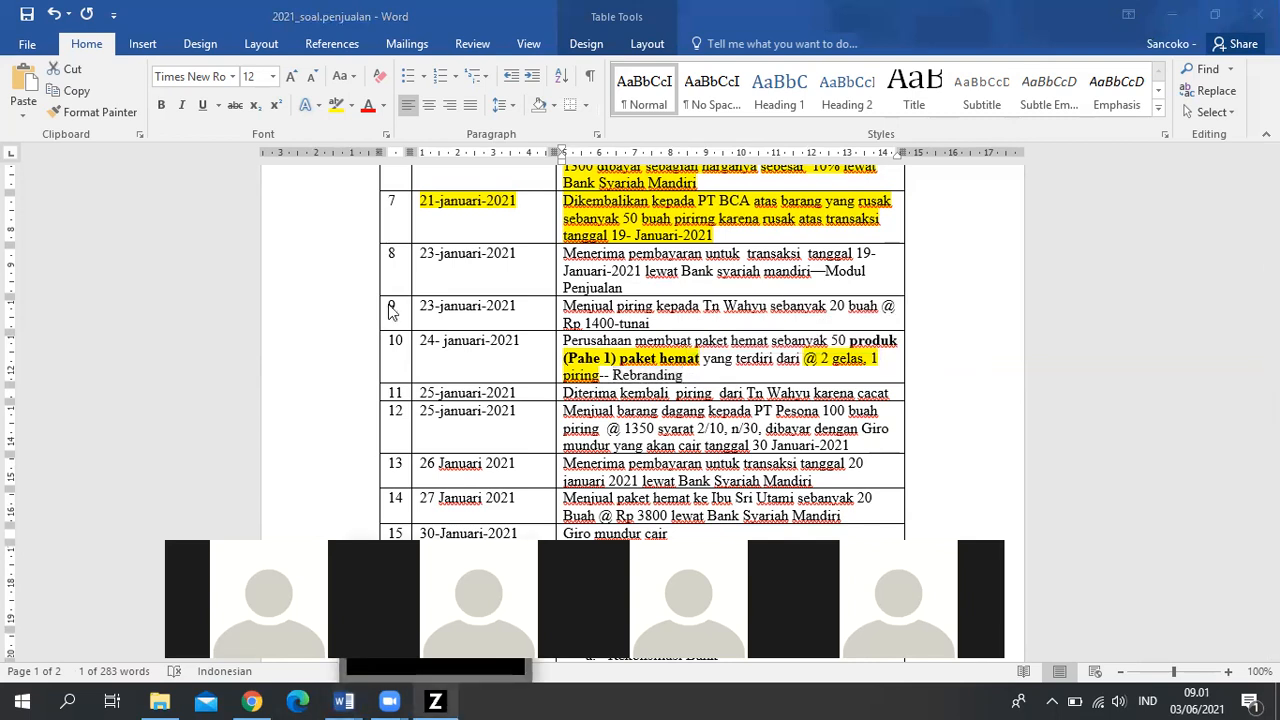
pyautogui.click(310, 52)
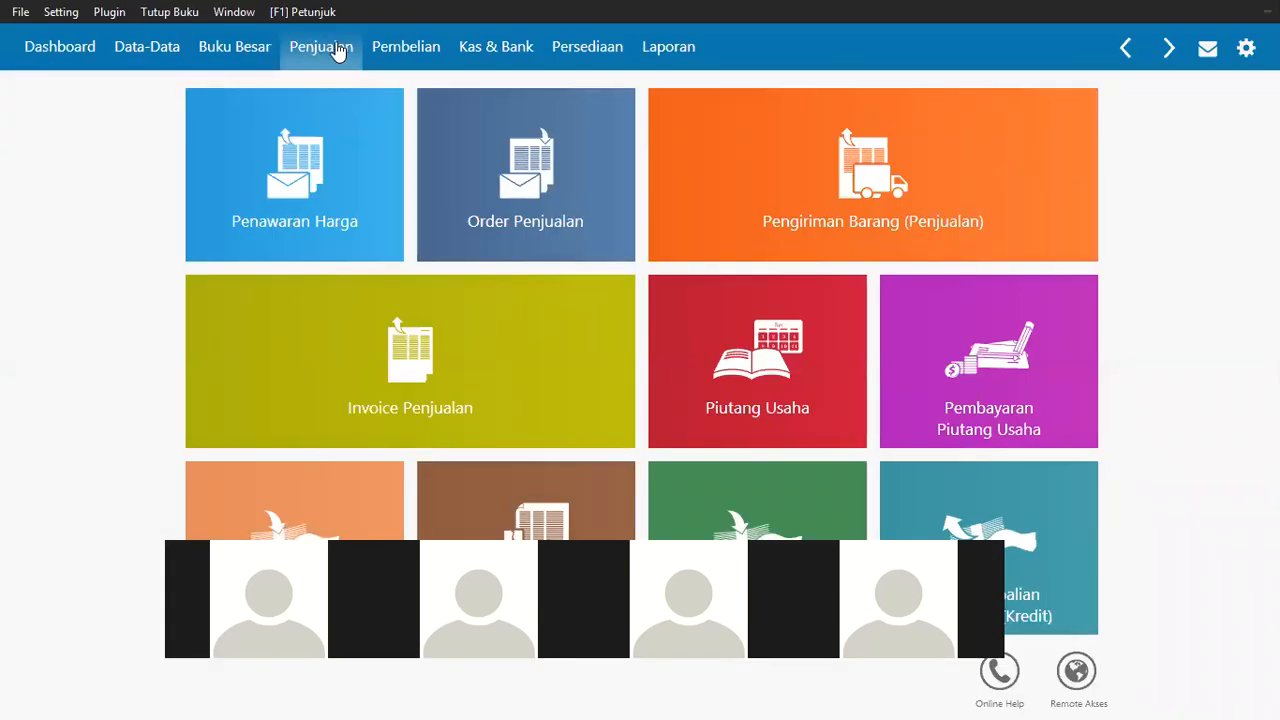
pyautogui.click(135, 50)
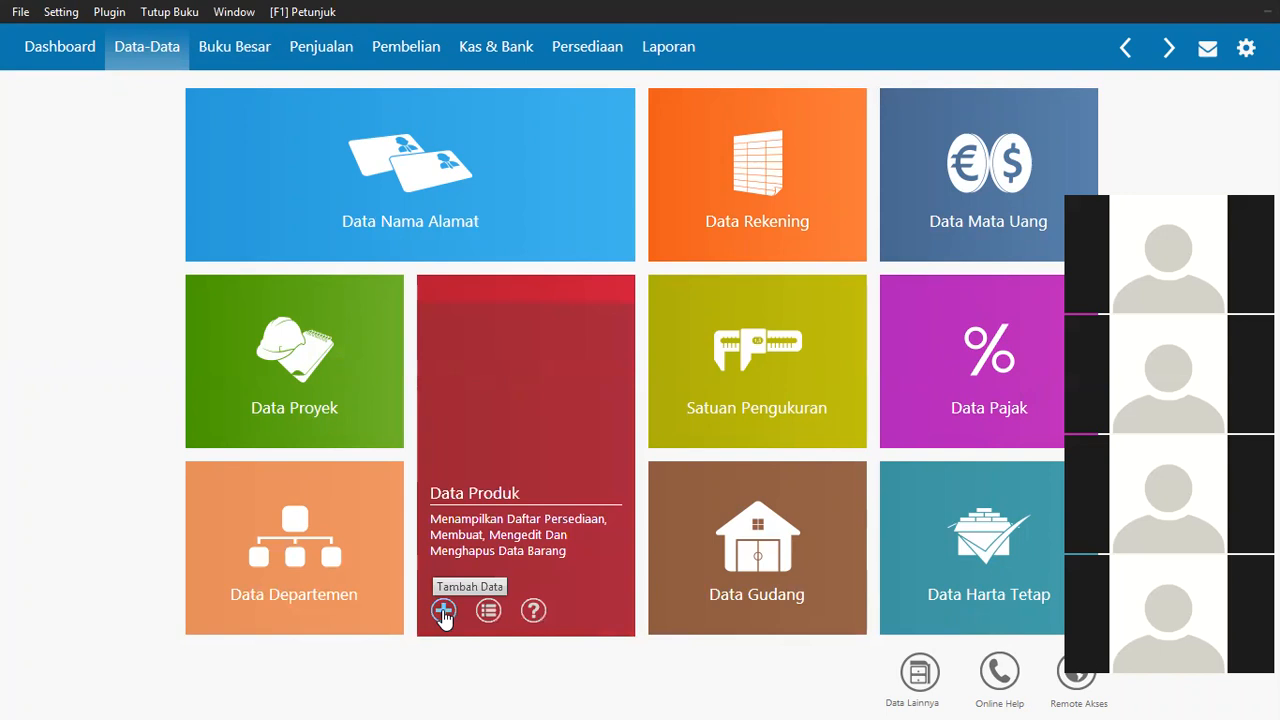
pyautogui.click(443, 612)
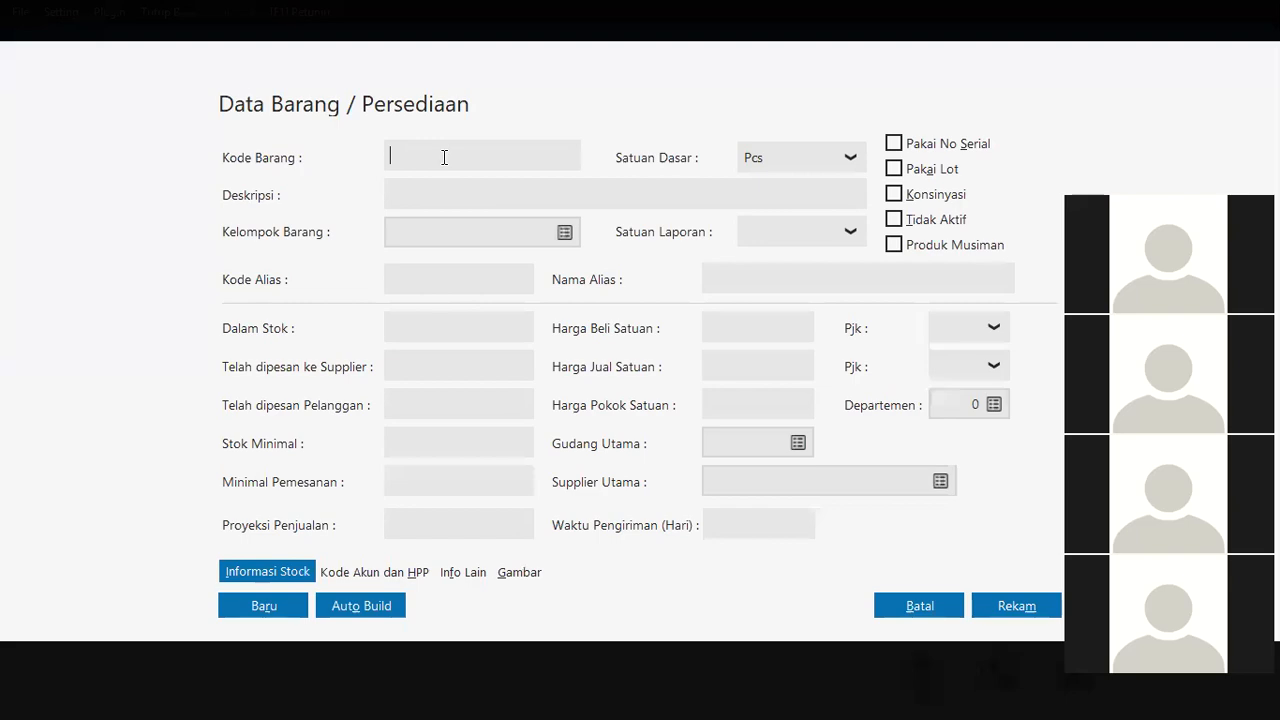
pyautogui.hotkey('alt', 'Tab')
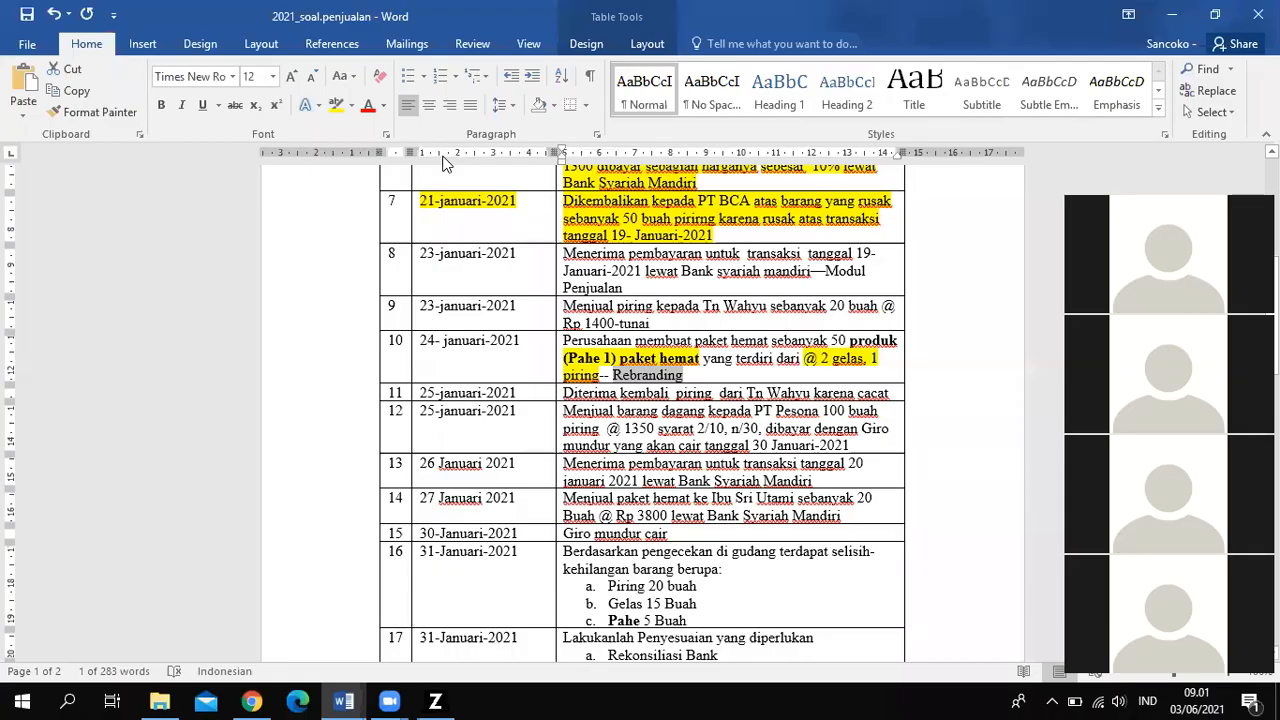
pyautogui.hotkey('alt', 'Tab')
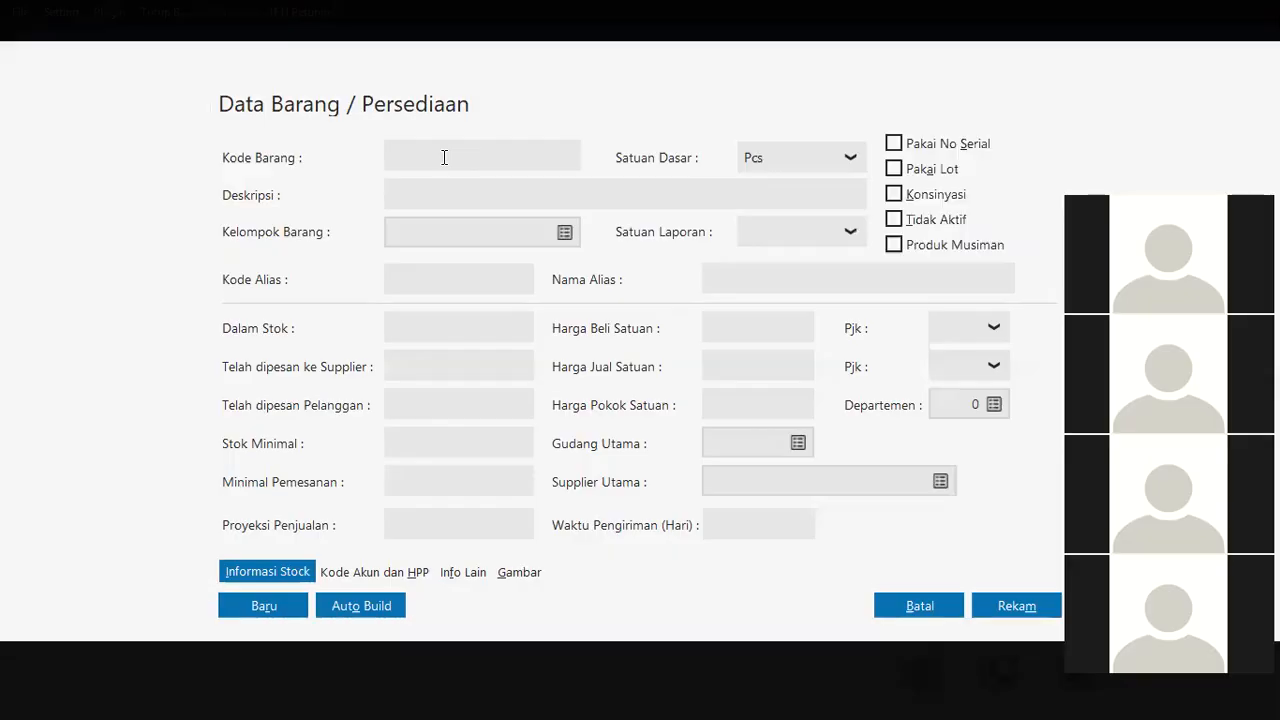
# Enter the item code B-003 and the description "Paket Hemat (Pahe 1)" for the new product.
pyautogui.write('B-003')
pyautogui.click(498, 193)
pyautogui.write('Pake')
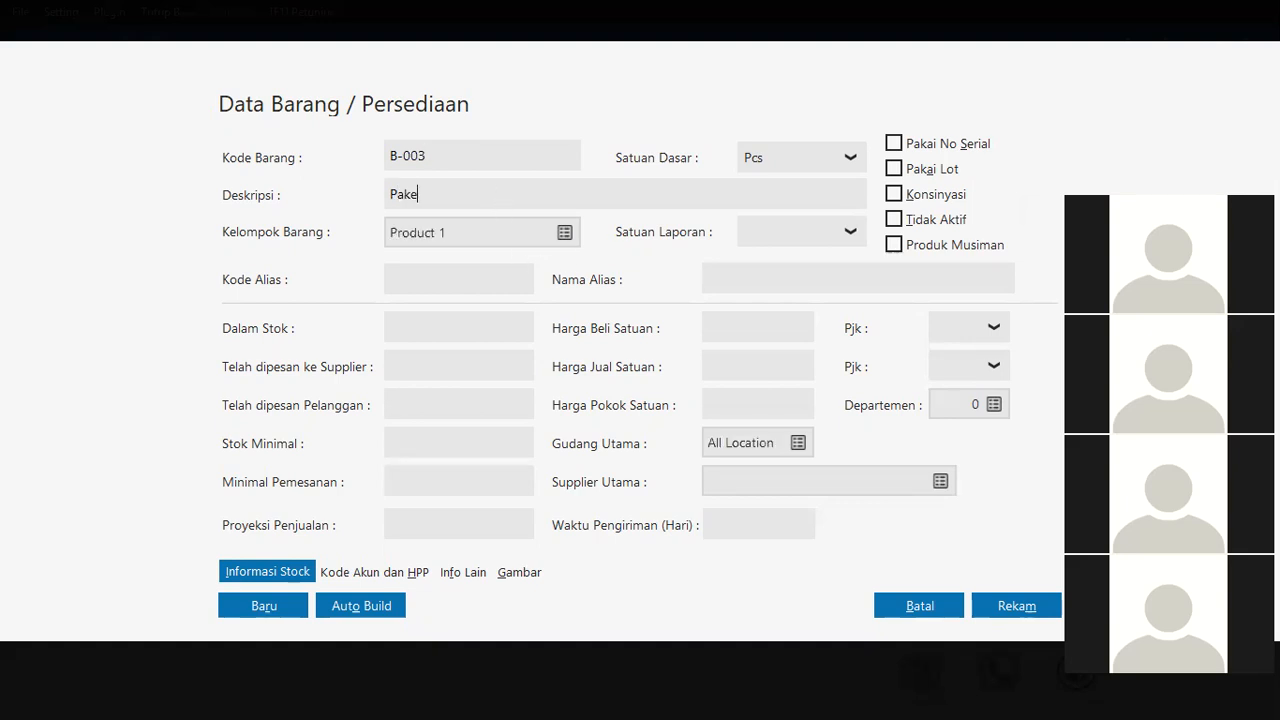
pyautogui.write('t Hemat')
pyautogui.write(' (Paket')
pyautogui.write(' 1)')
pyautogui.click(505, 194)
pyautogui.press('BackSpace')
pyautogui.press('BackSpace')
pyautogui.press('BackSpace')
pyautogui.press('BackSpace')
pyautogui.write('he')
pyautogui.click(450, 321)
# Open the automatic build list for the Paket Hemat product and add Gelas (B-002) as its first component.
pyautogui.click(356, 571)
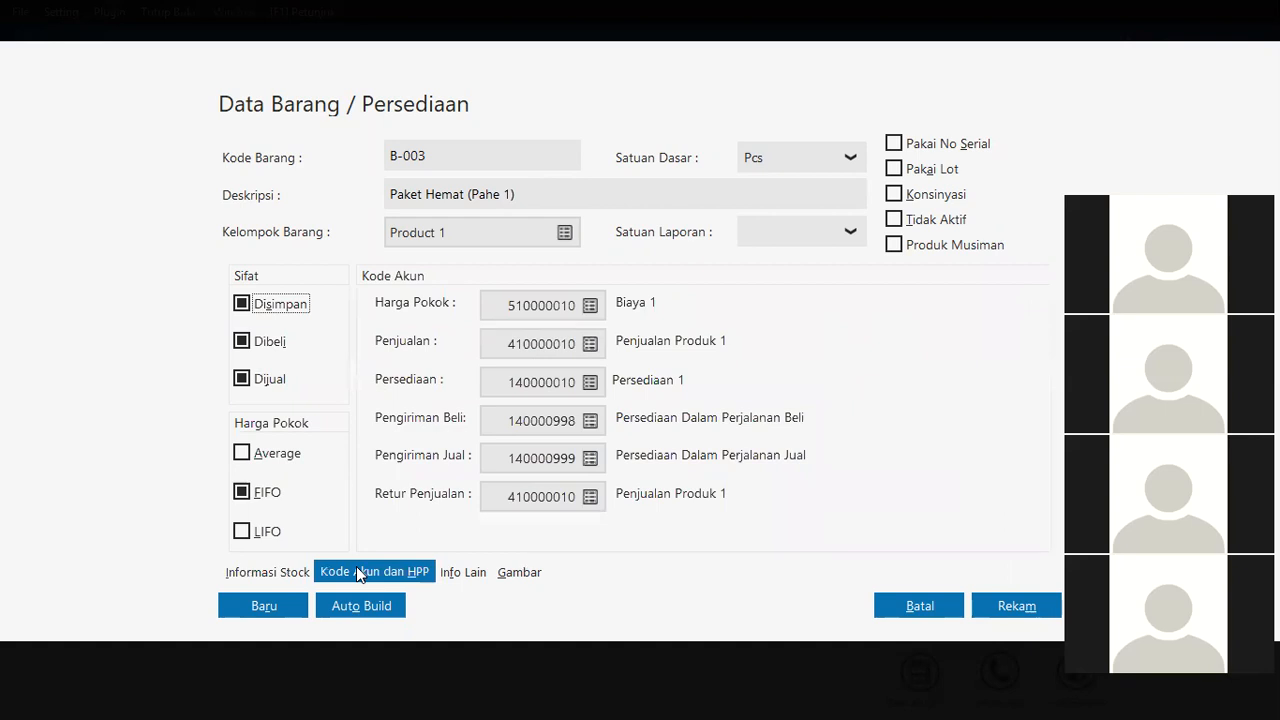
pyautogui.click(279, 573)
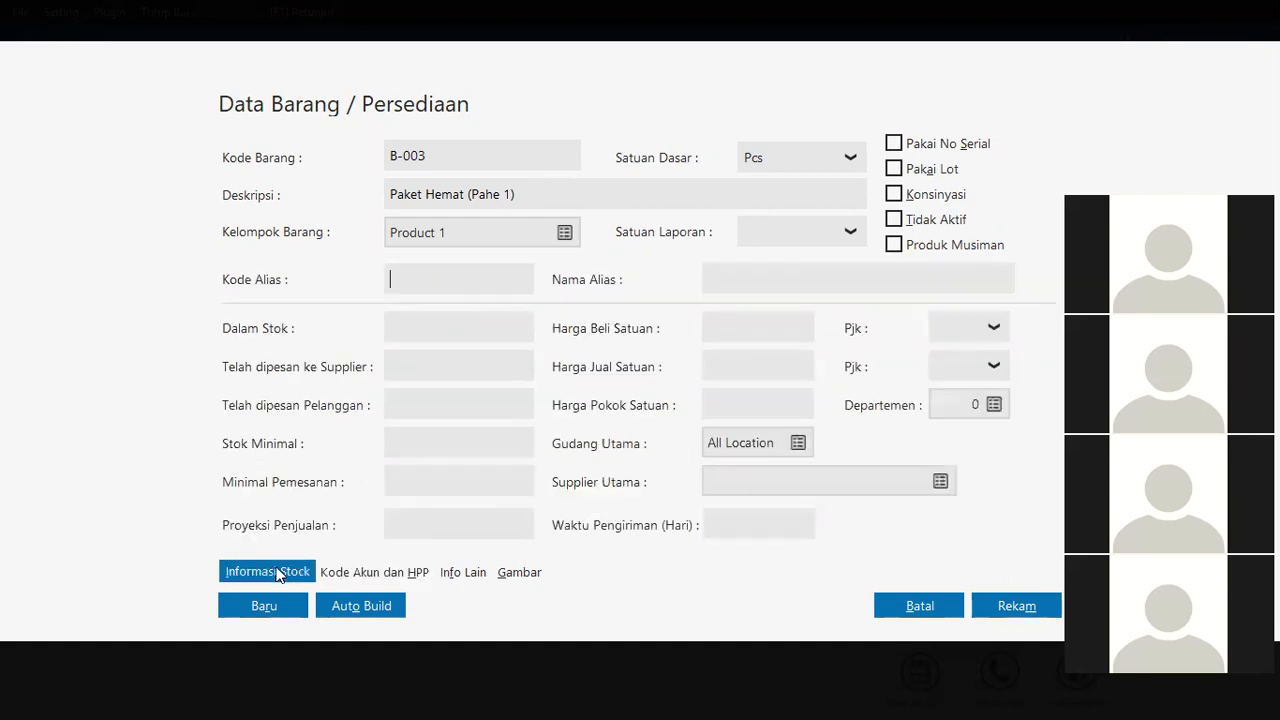
pyautogui.click(380, 608)
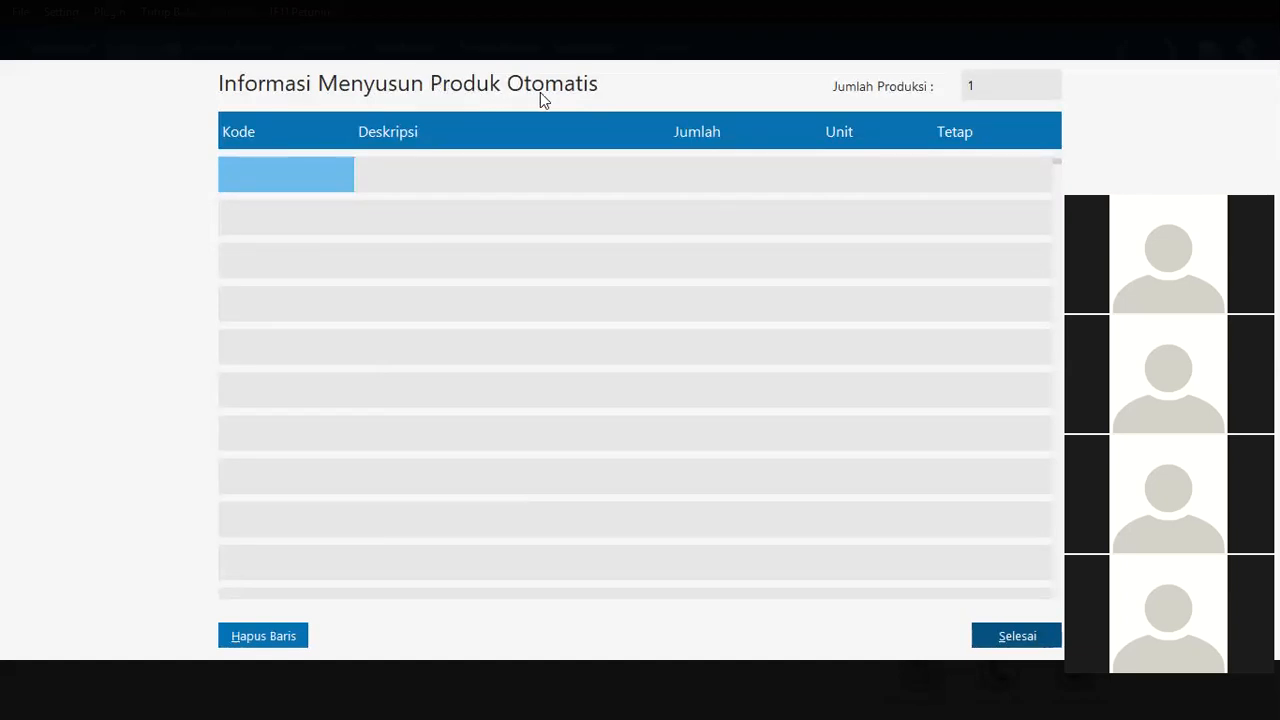
pyautogui.doubleClick(306, 172)
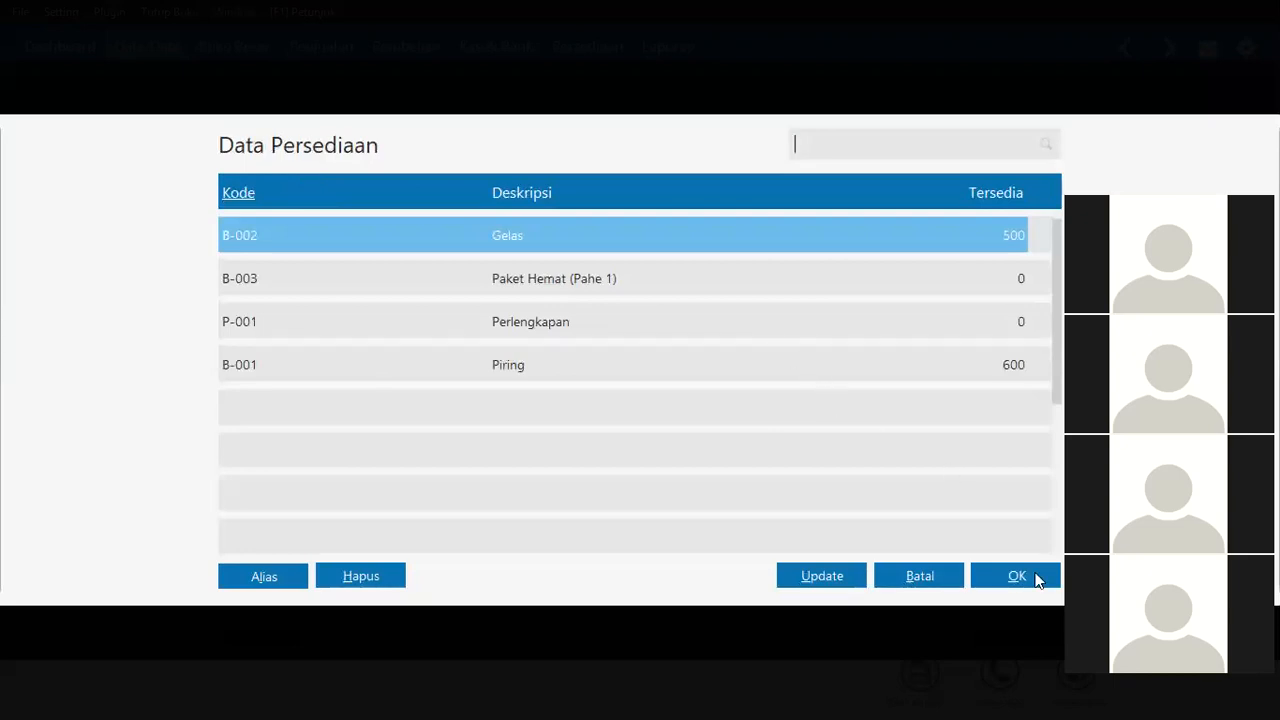
pyautogui.click(1016, 576)
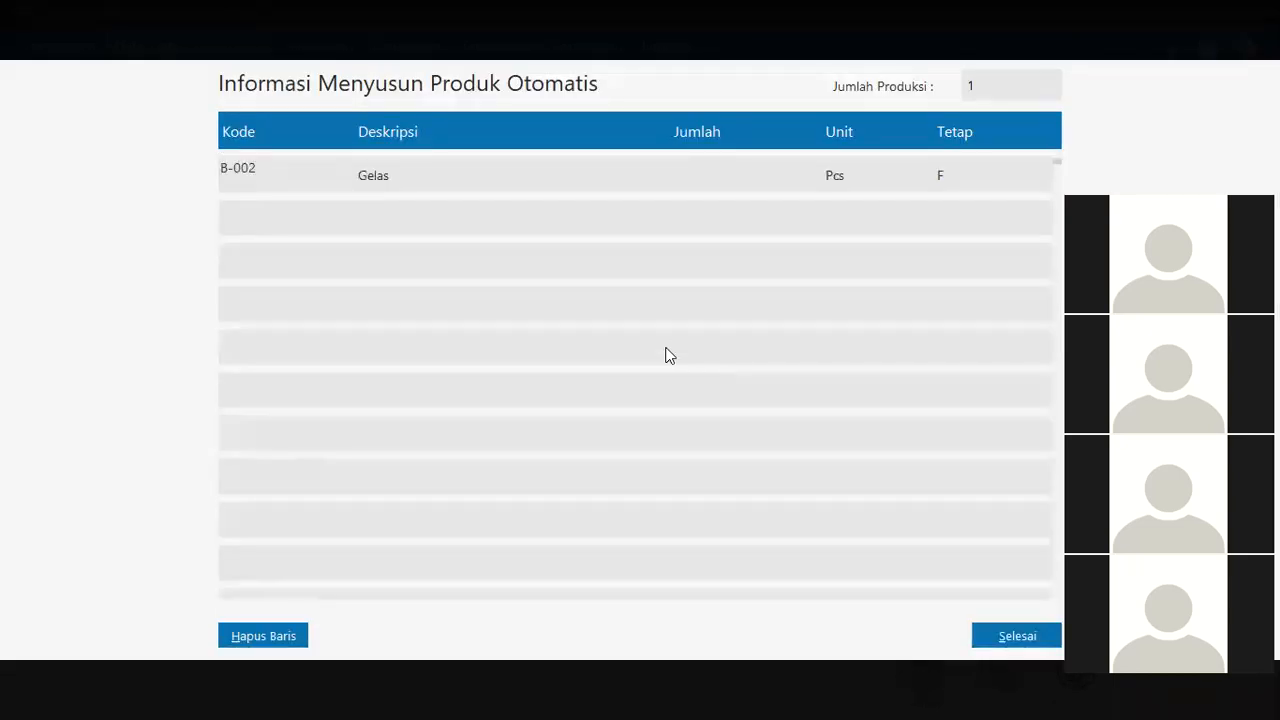
# Set the Gelas component's quantity to 2, checking it against transaction 10 in the Word exercise.
pyautogui.press('Tab')
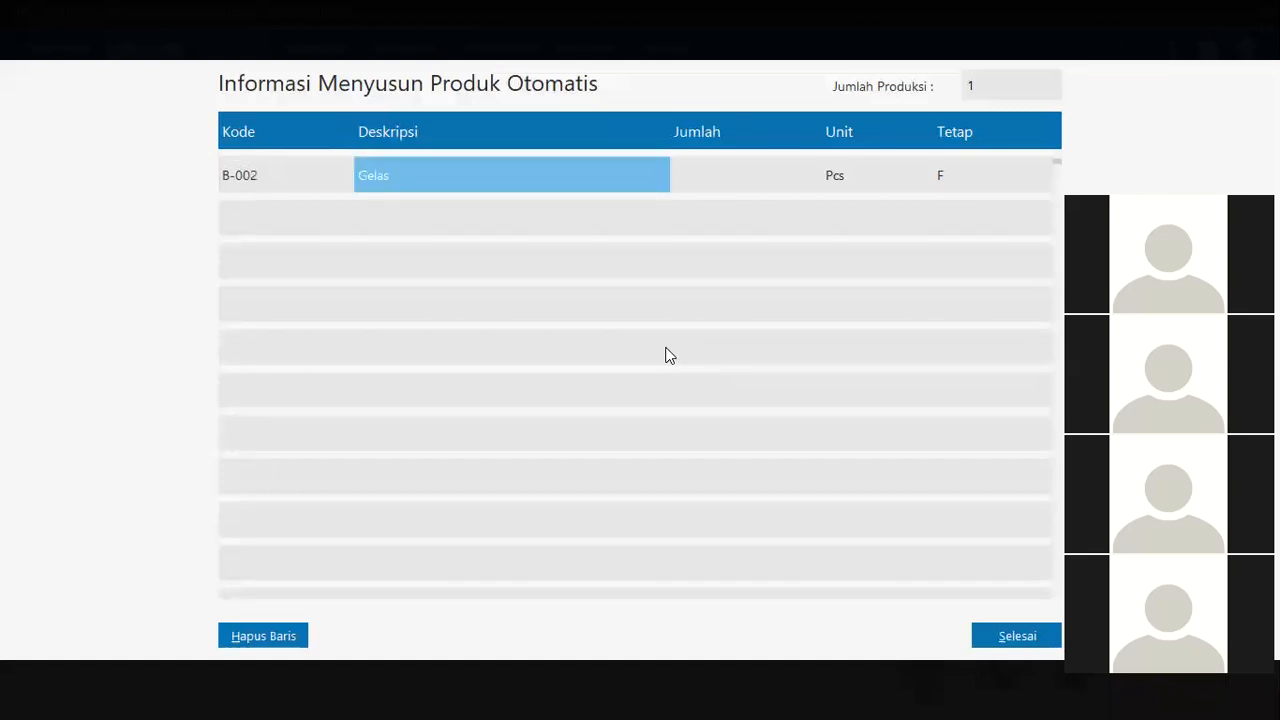
pyautogui.hotkey('alt', 'Tab')
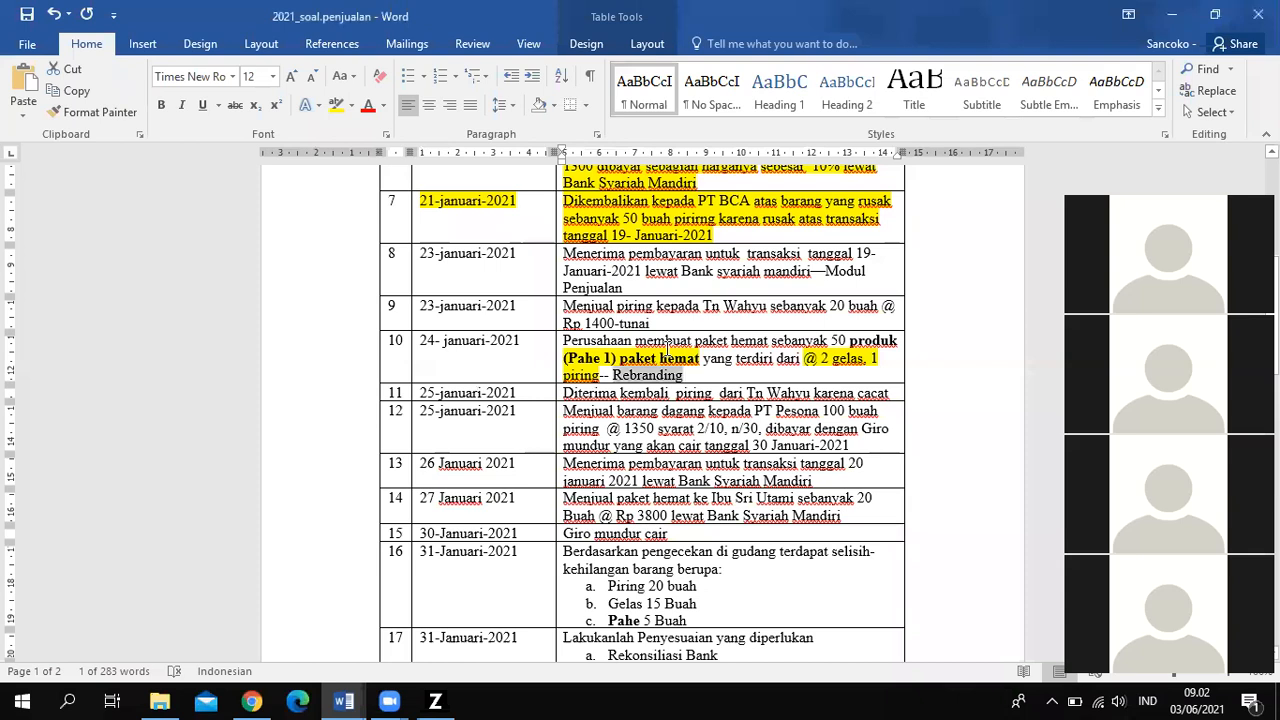
pyautogui.hotkey('alt', 'Tab')
pyautogui.write('2')
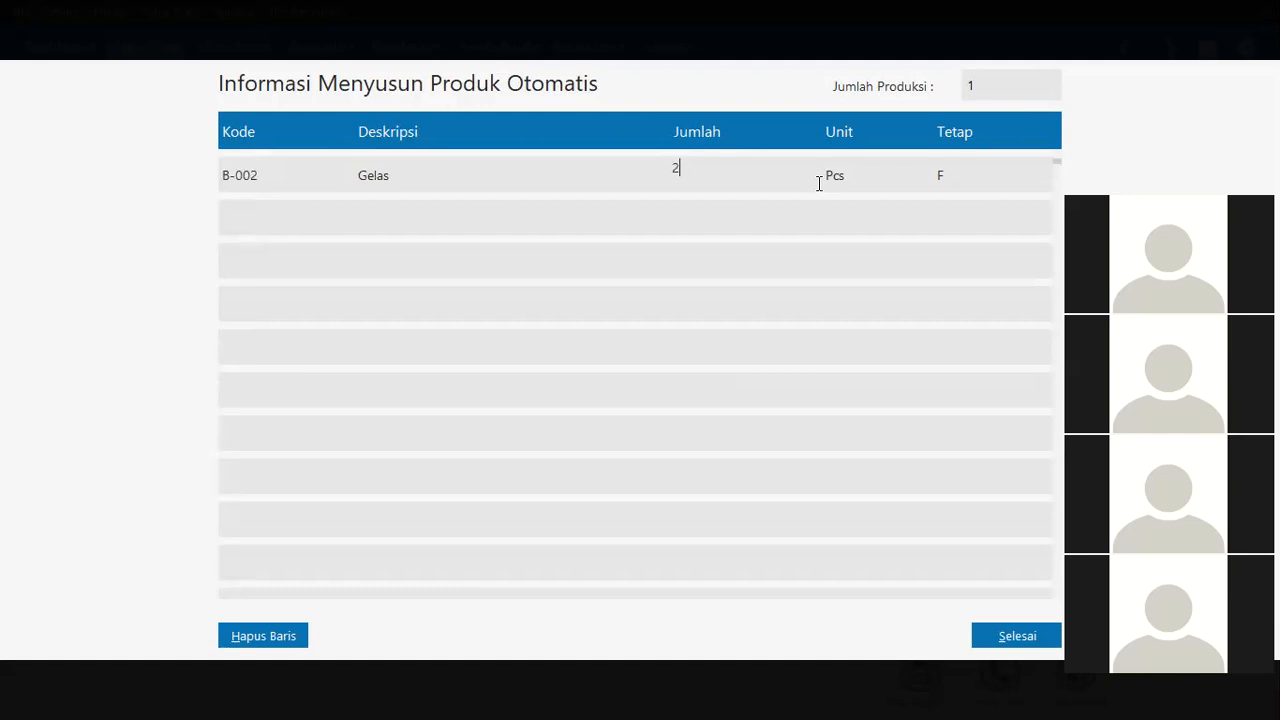
pyautogui.press('Tab')
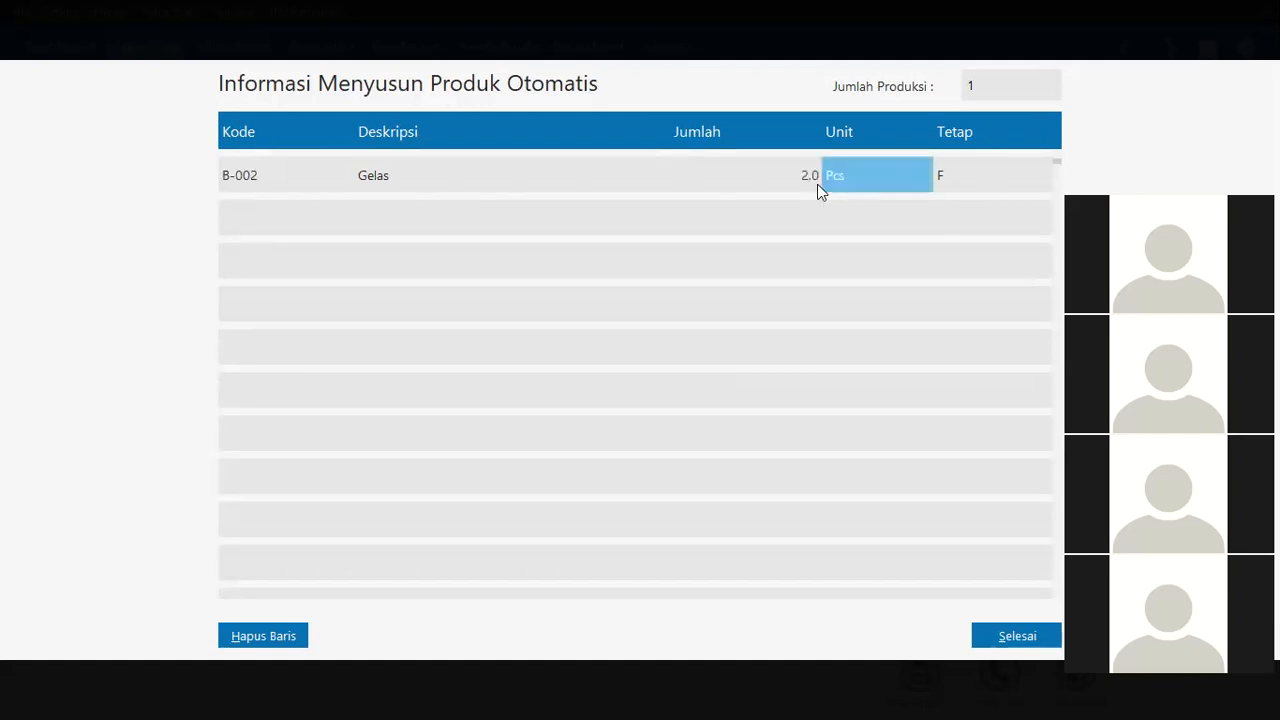
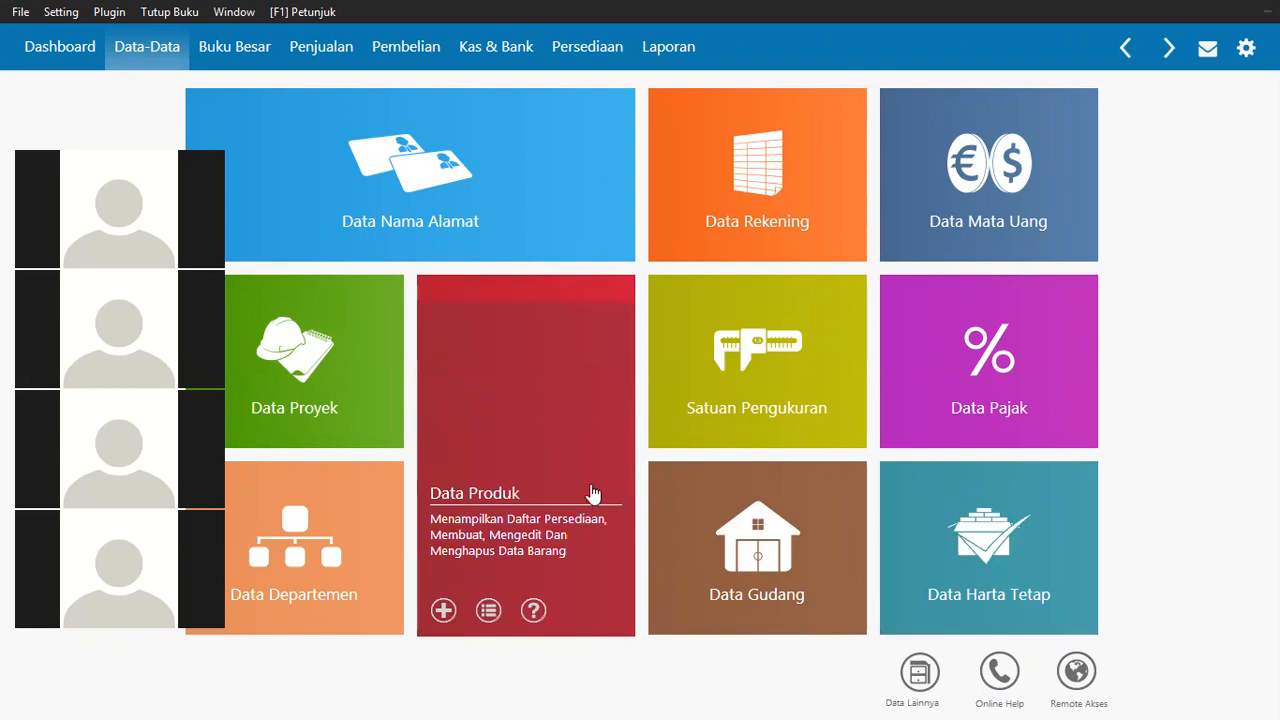
# Review the available quantities, unit costs and total values of all products in the inventory module.
pyautogui.click(590, 50)
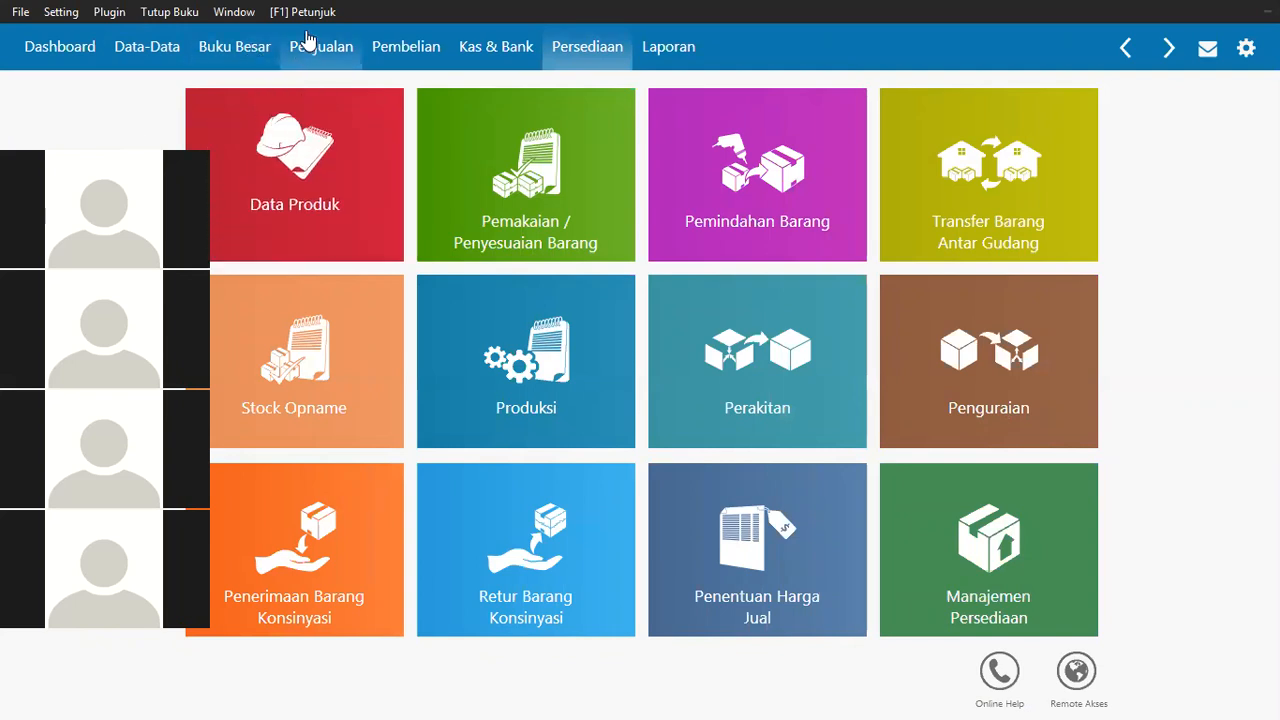
pyautogui.click(256, 240)
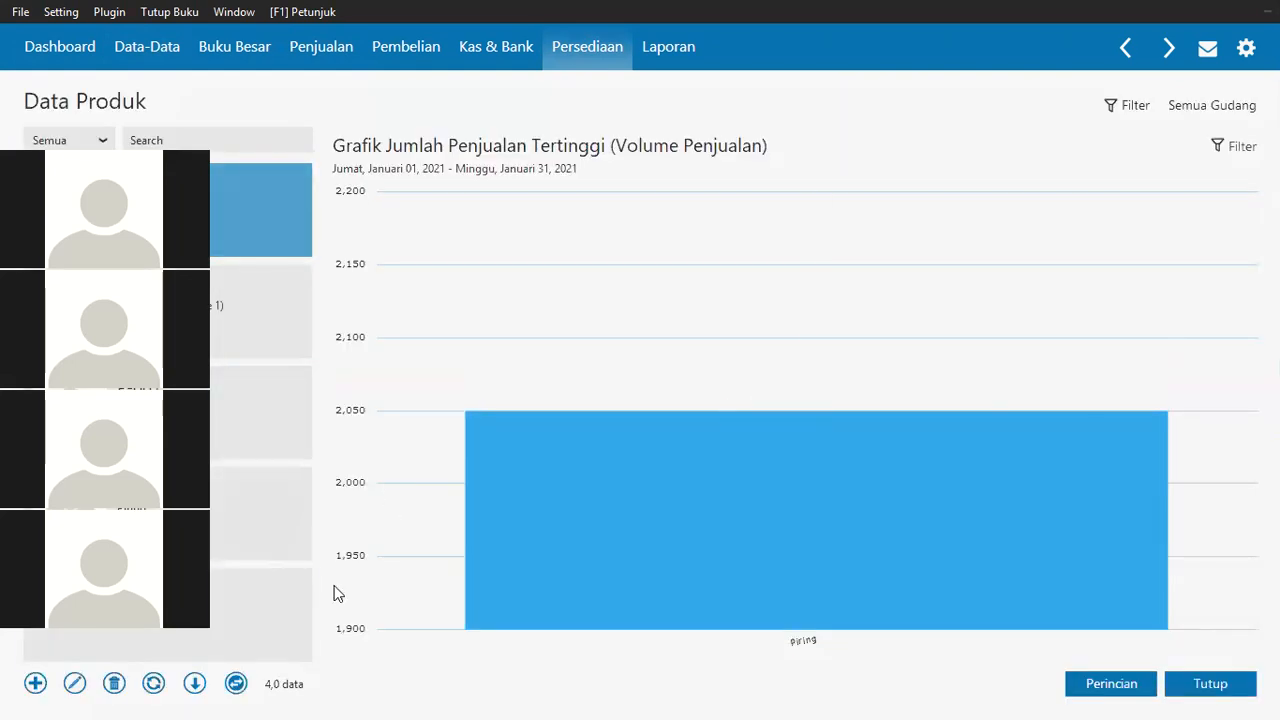
pyautogui.click(236, 683)
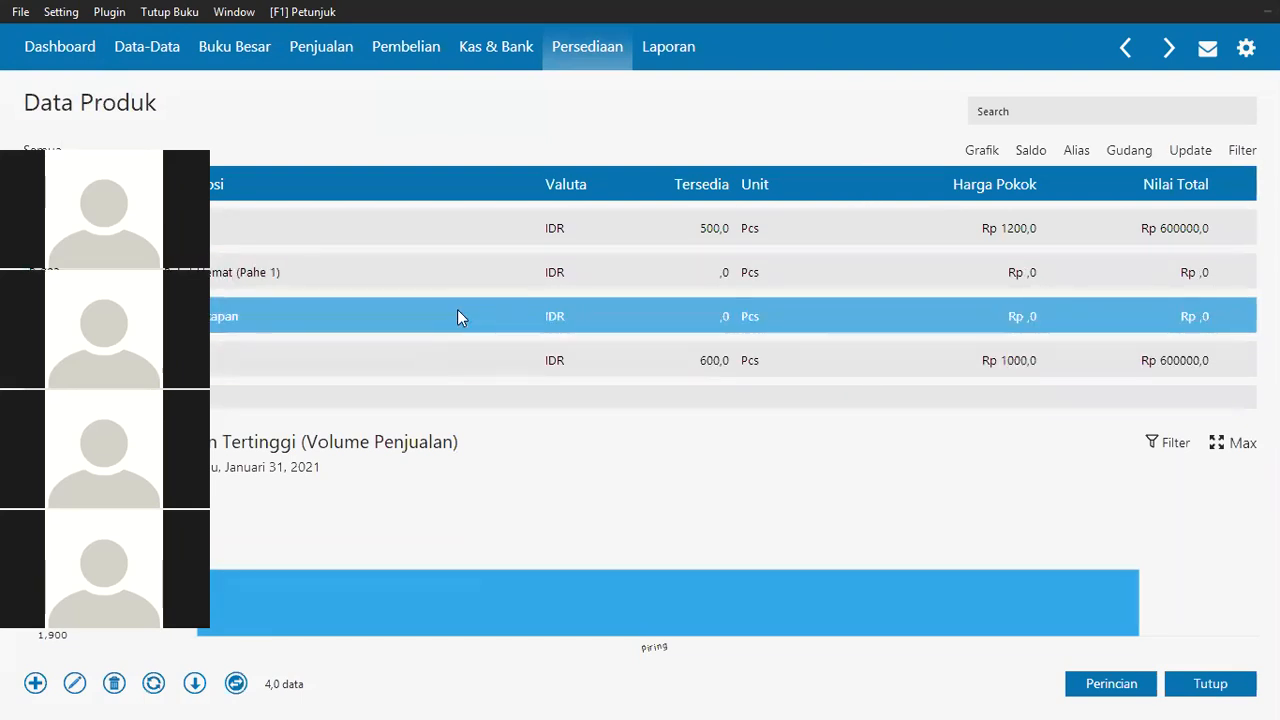
pyautogui.click(588, 46)
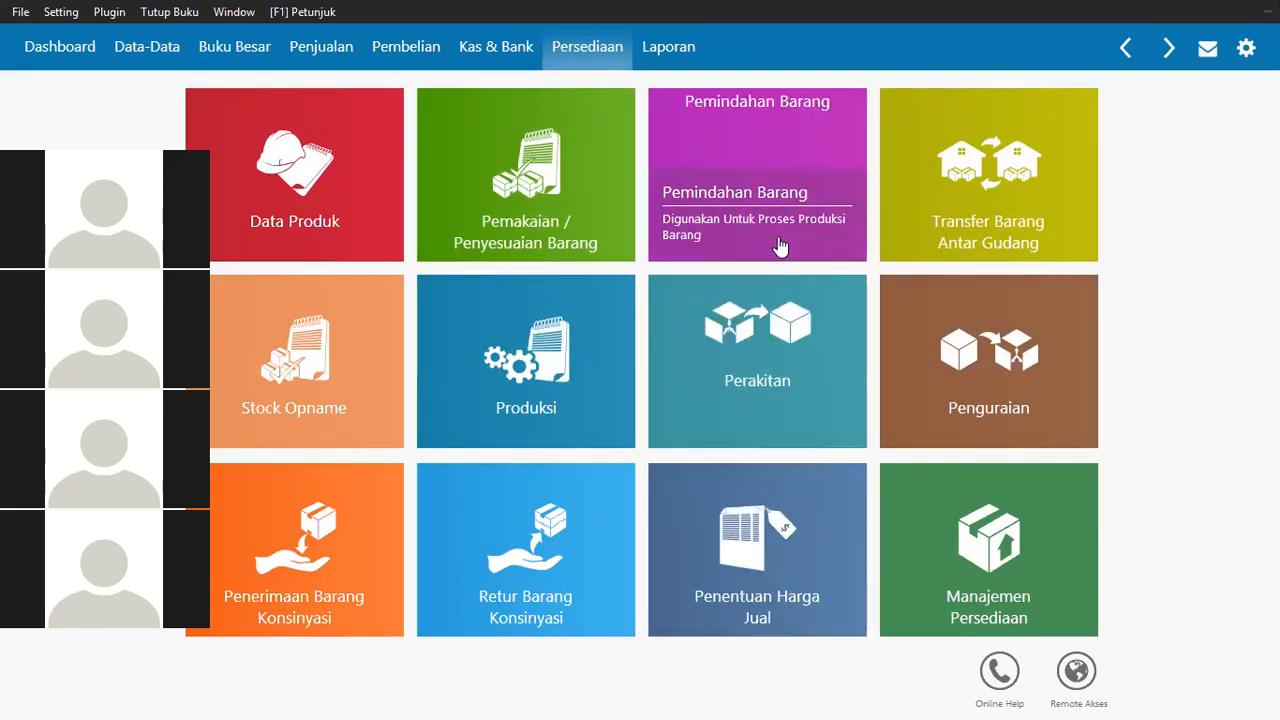
# Try to start a new Perakitan (assembly) transaction for the All Location warehouse.
pyautogui.moveTo(741, 389)
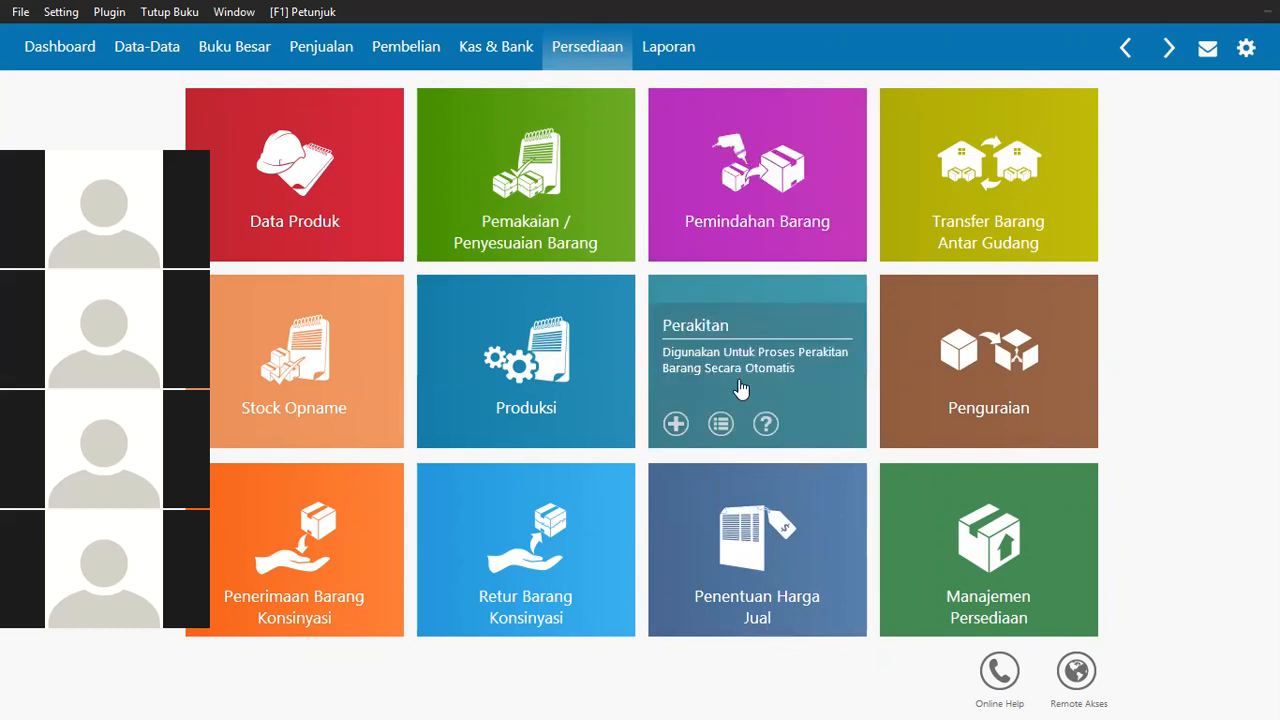
pyautogui.moveTo(540, 228)
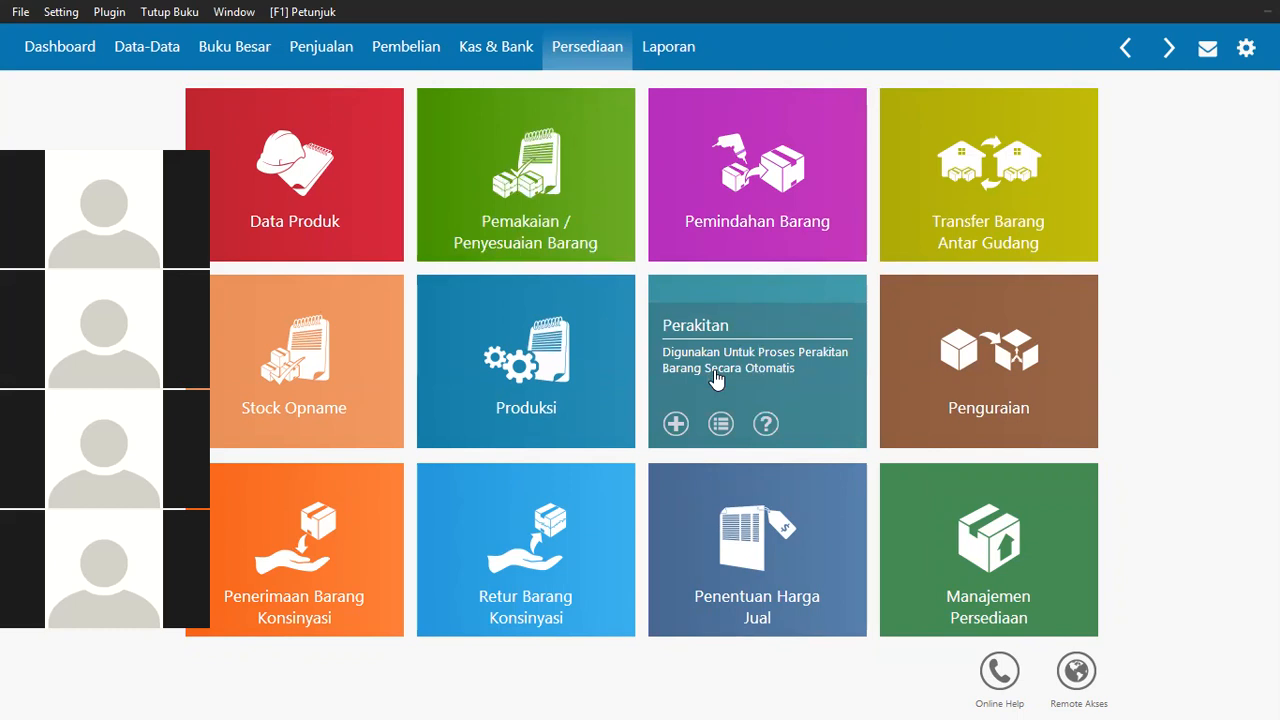
pyautogui.click(677, 426)
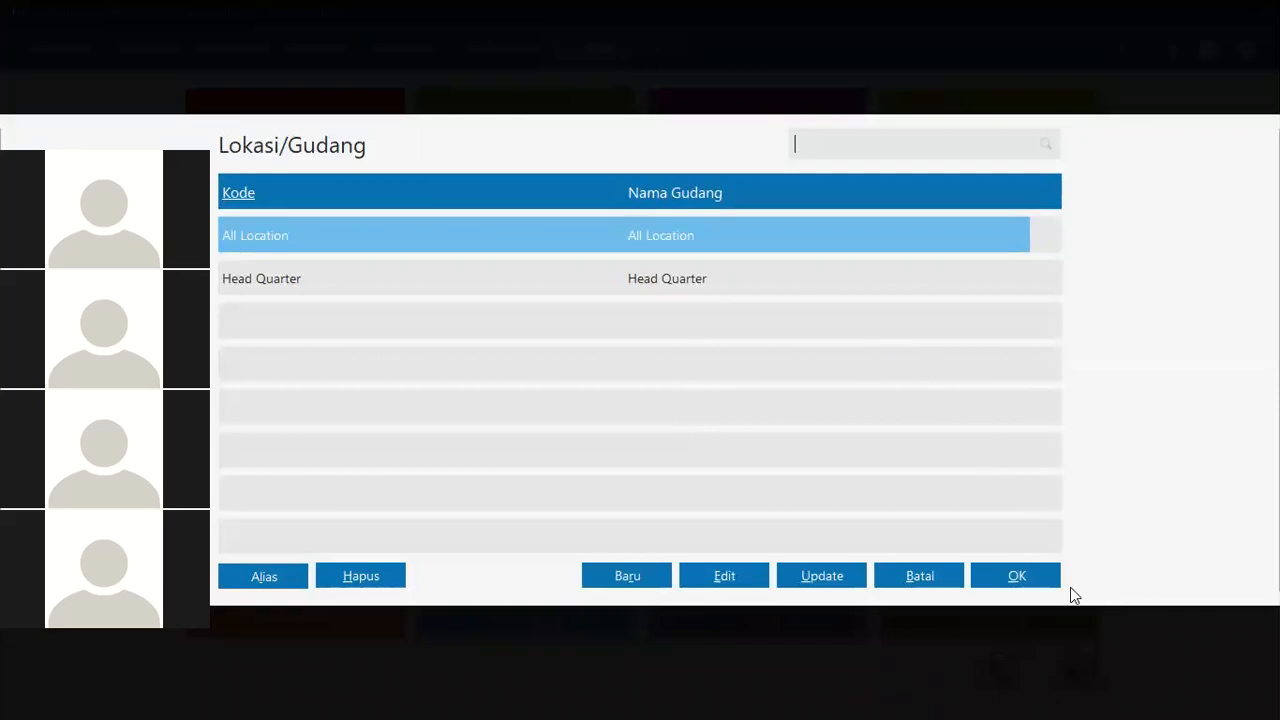
pyautogui.click(1031, 575)
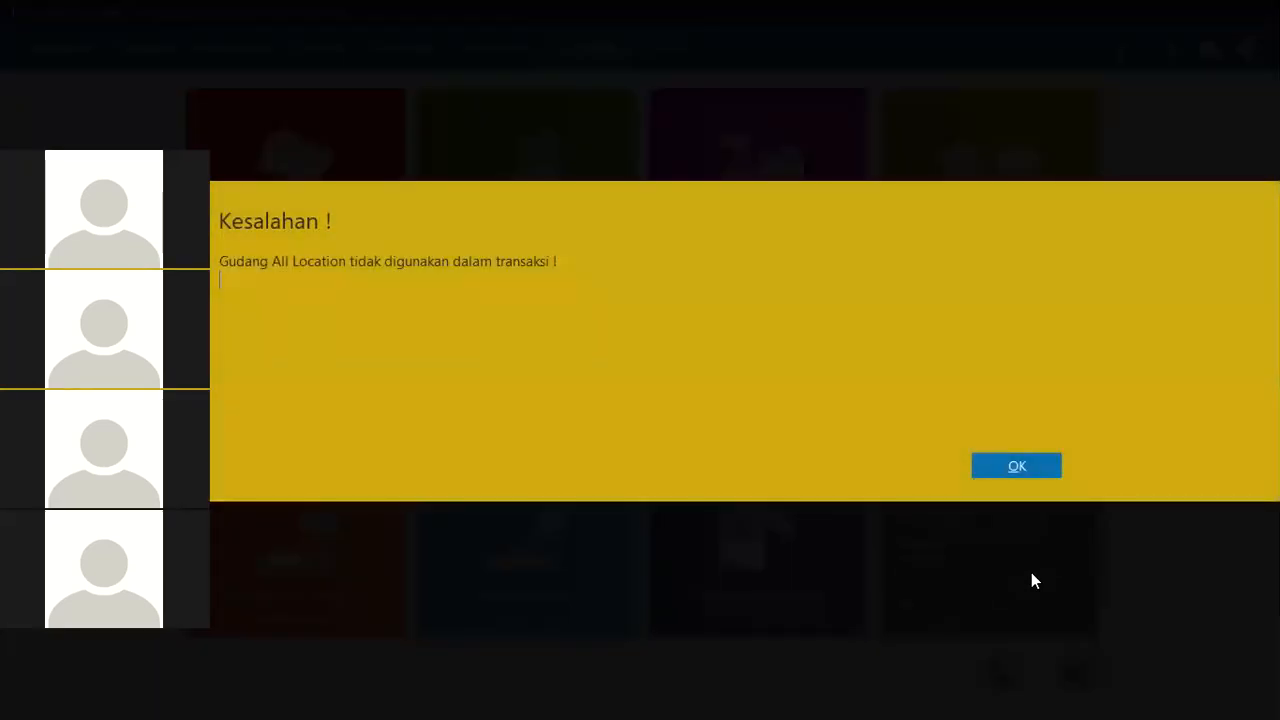
pyautogui.click(1029, 465)
pyautogui.moveTo(777, 400)
pyautogui.click(677, 424)
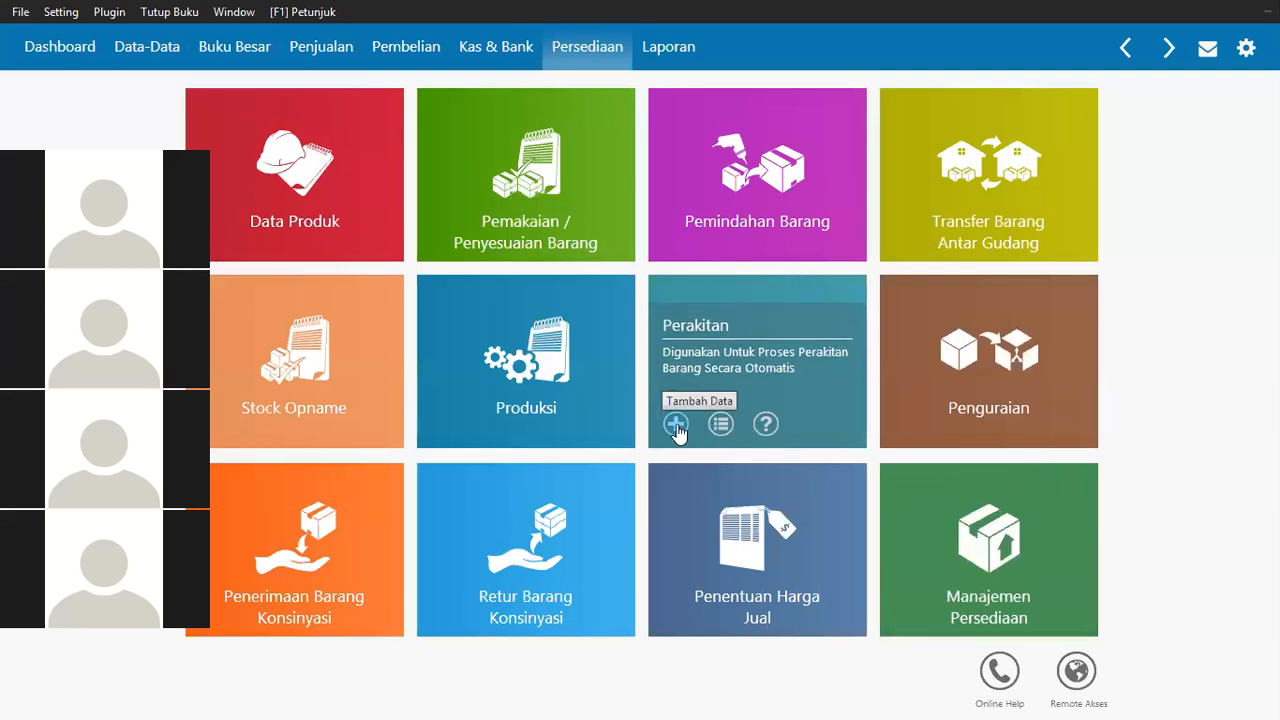
pyautogui.click(440, 283)
pyautogui.click(997, 576)
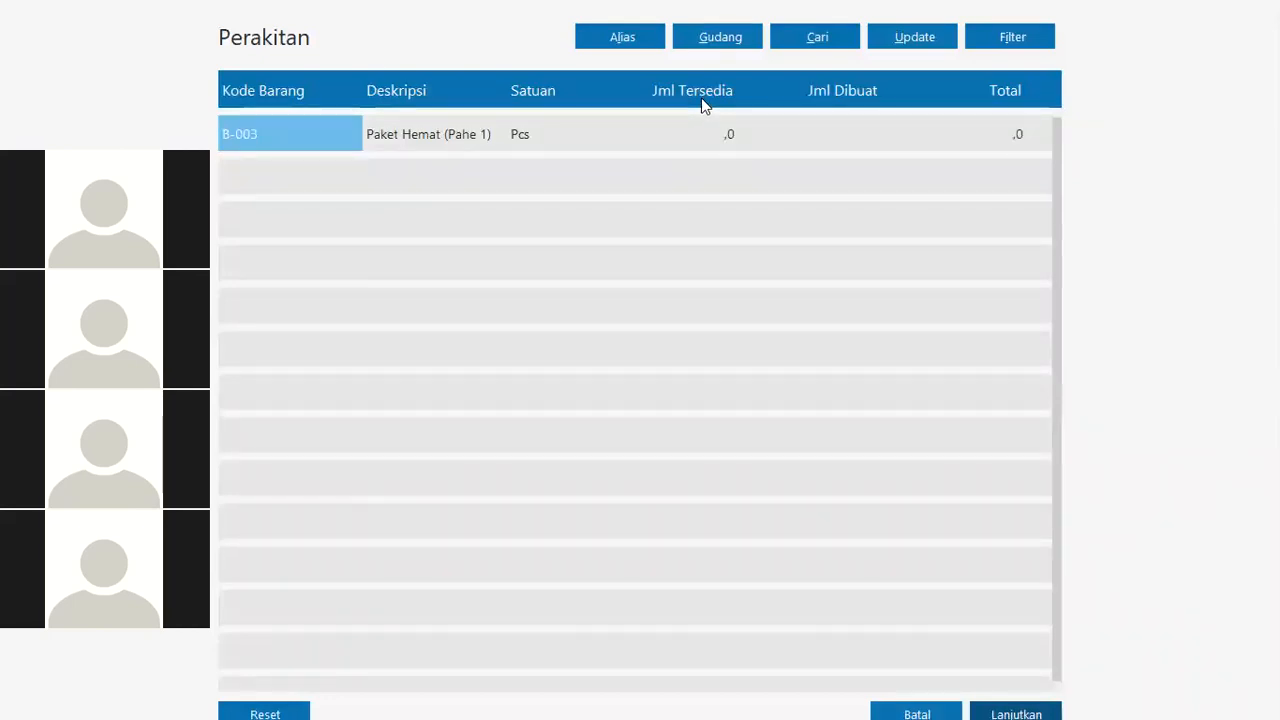
pyautogui.click(912, 700)
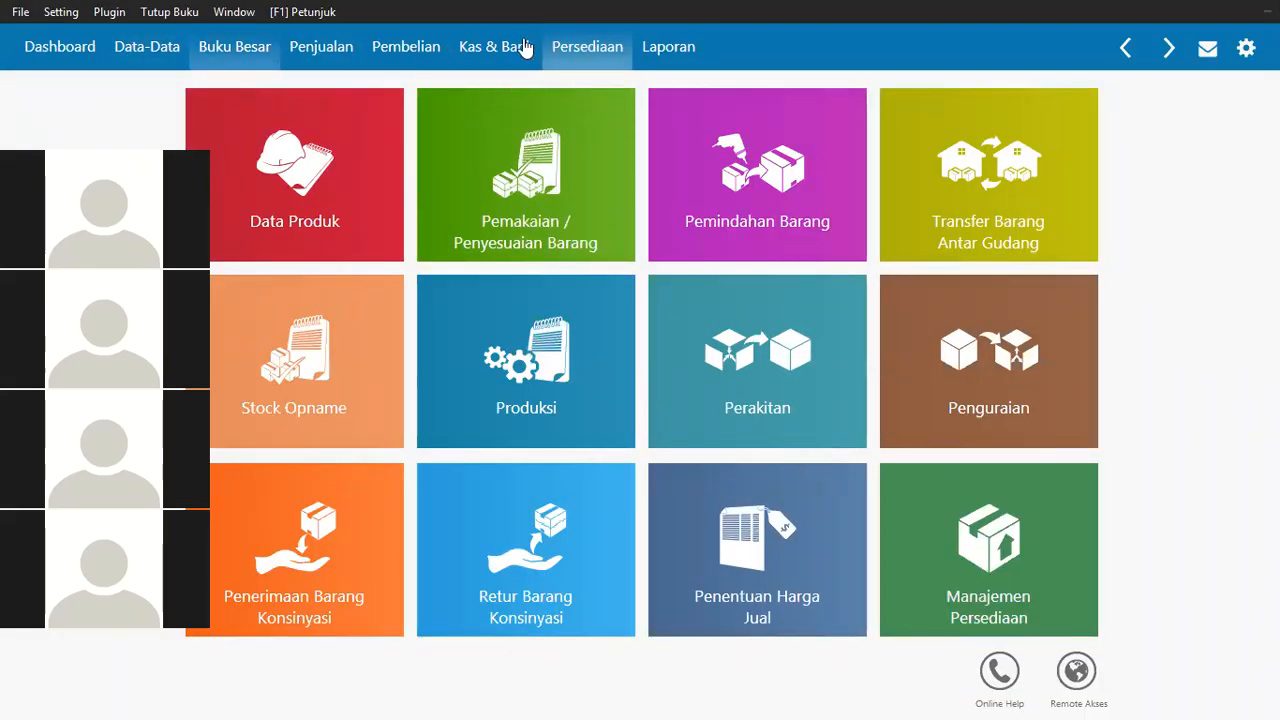
pyautogui.click(158, 50)
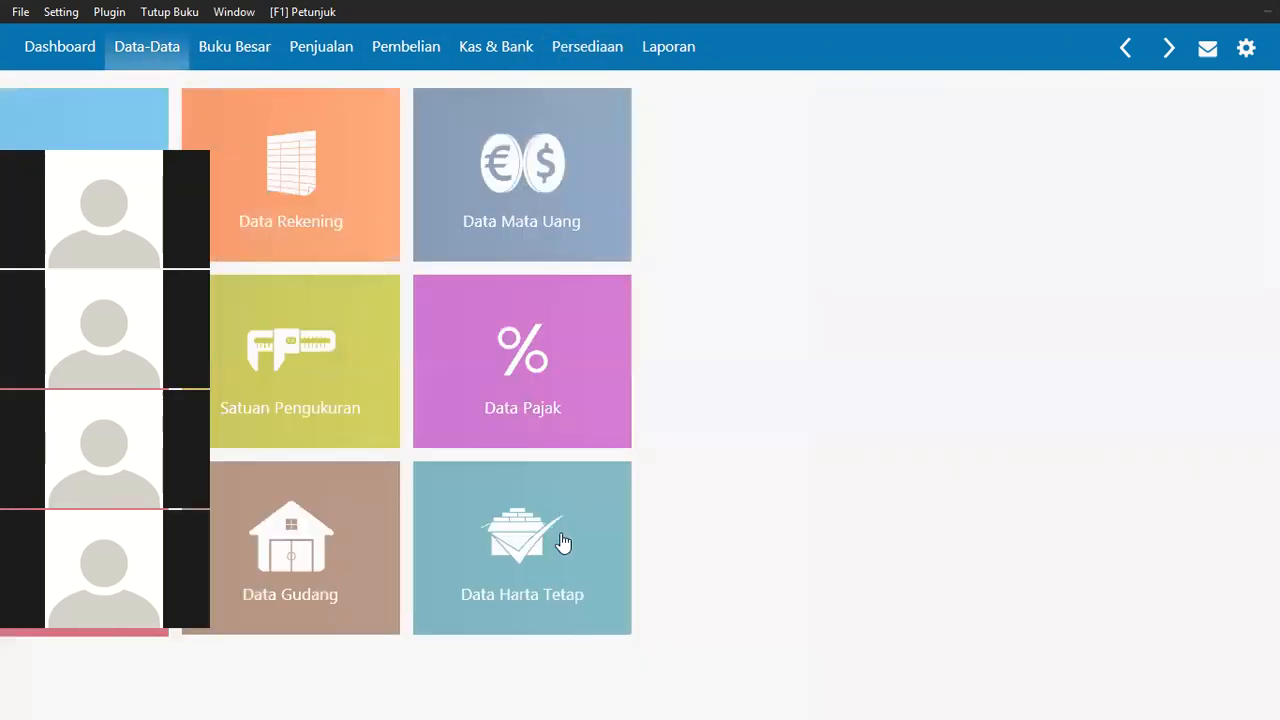
pyautogui.click(600, 50)
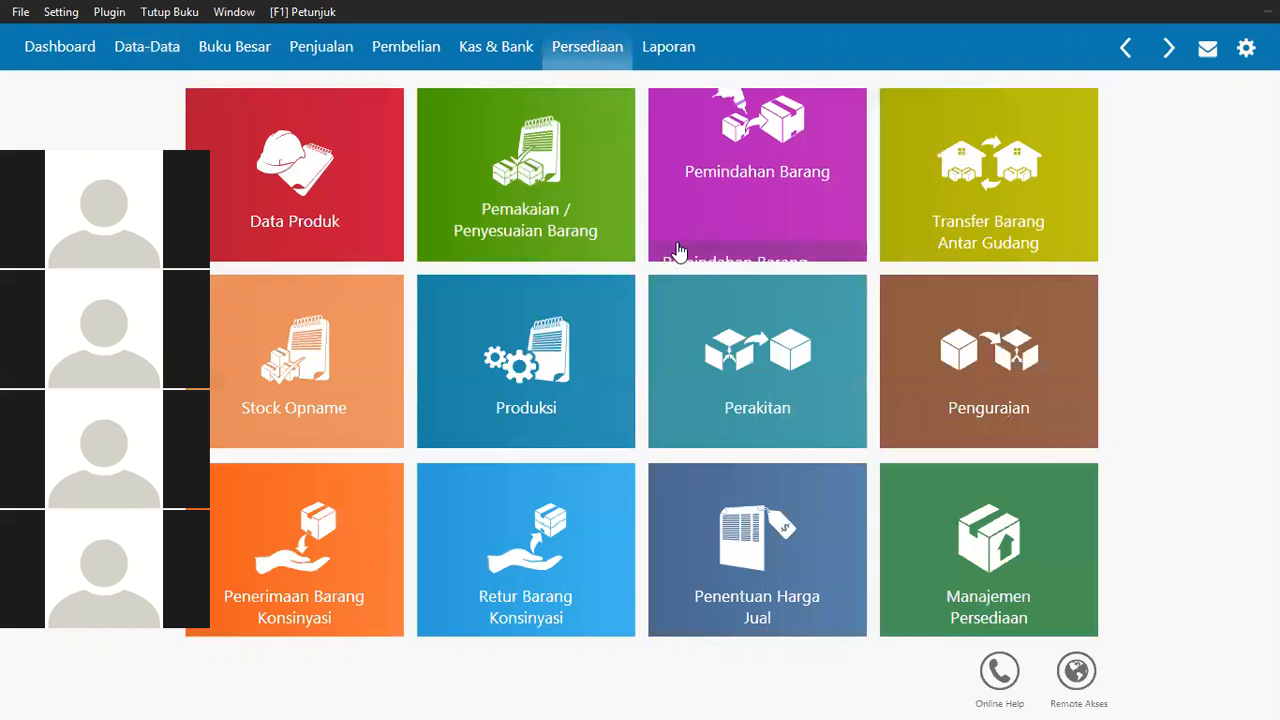
# Start a new Perakitan (assembly) transaction for the Head Quarter warehouse.
pyautogui.moveTo(676, 427)
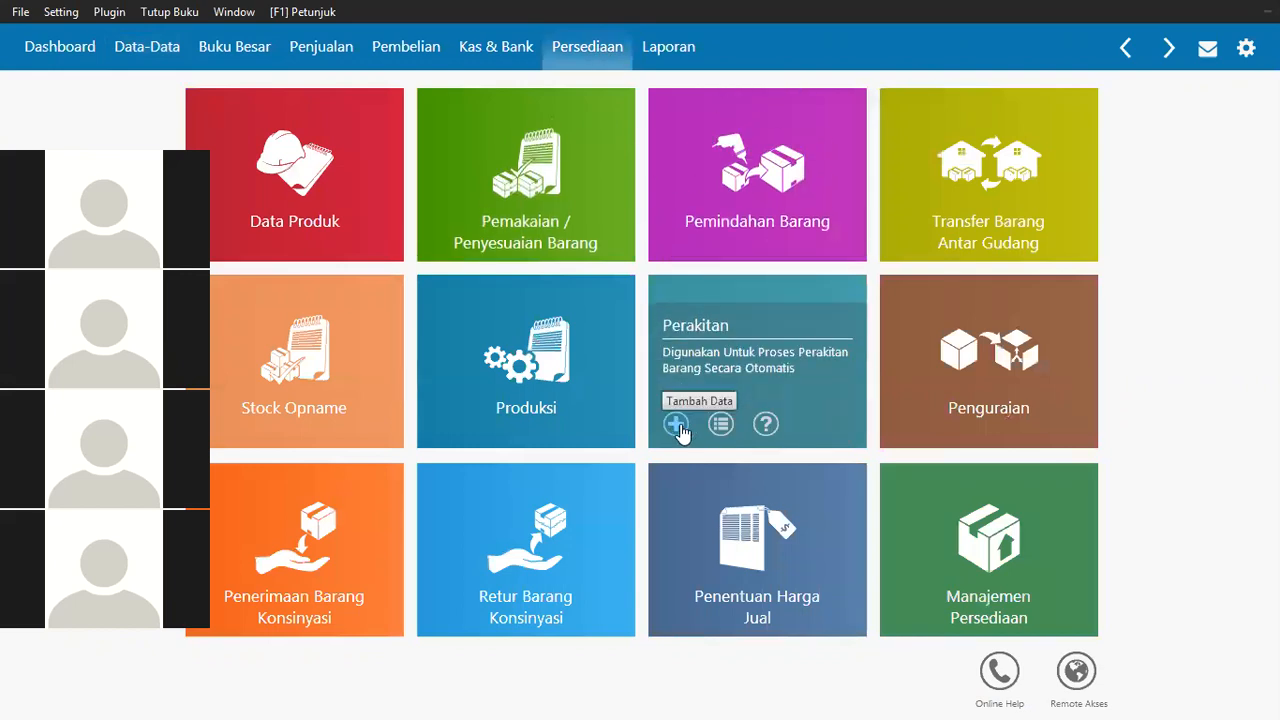
pyautogui.click(677, 425)
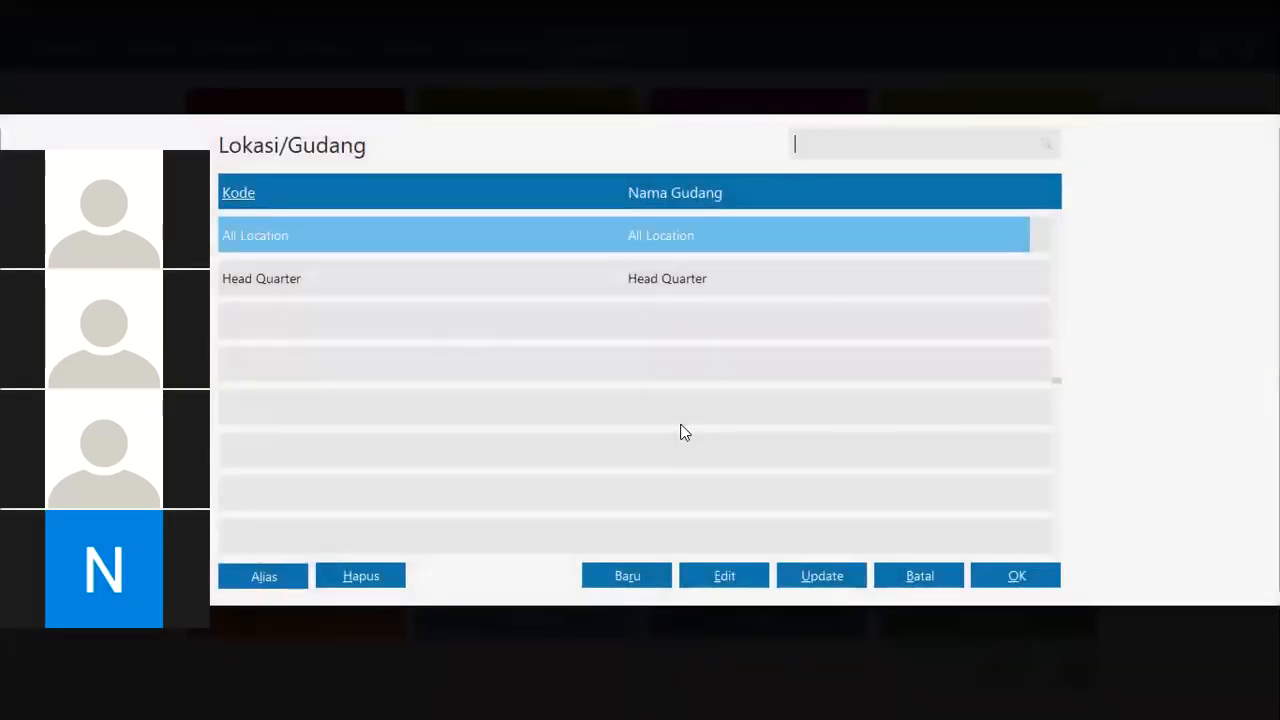
pyautogui.click(669, 277)
pyautogui.click(993, 576)
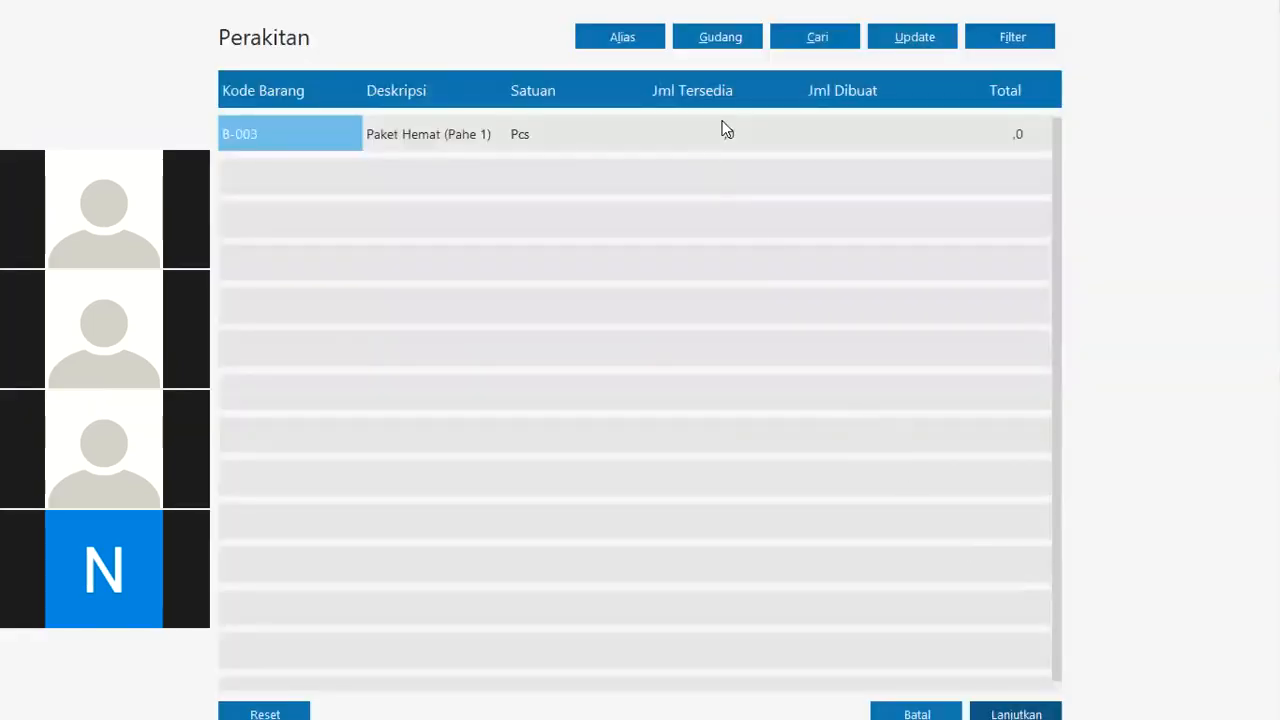
# Enter 50 as the quantity of Paket Hemat (Pahe 1) made and continue to the assembly form.
pyautogui.click(722, 124)
pyautogui.click(847, 140)
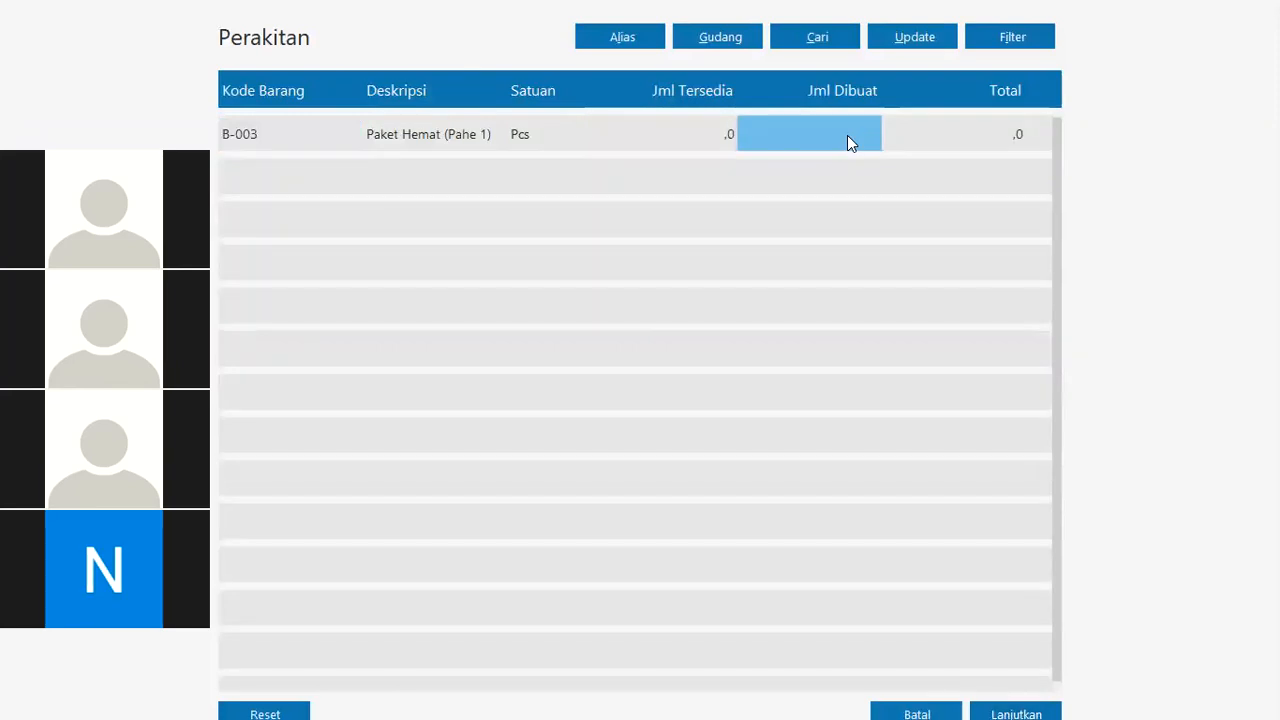
pyautogui.write('50')
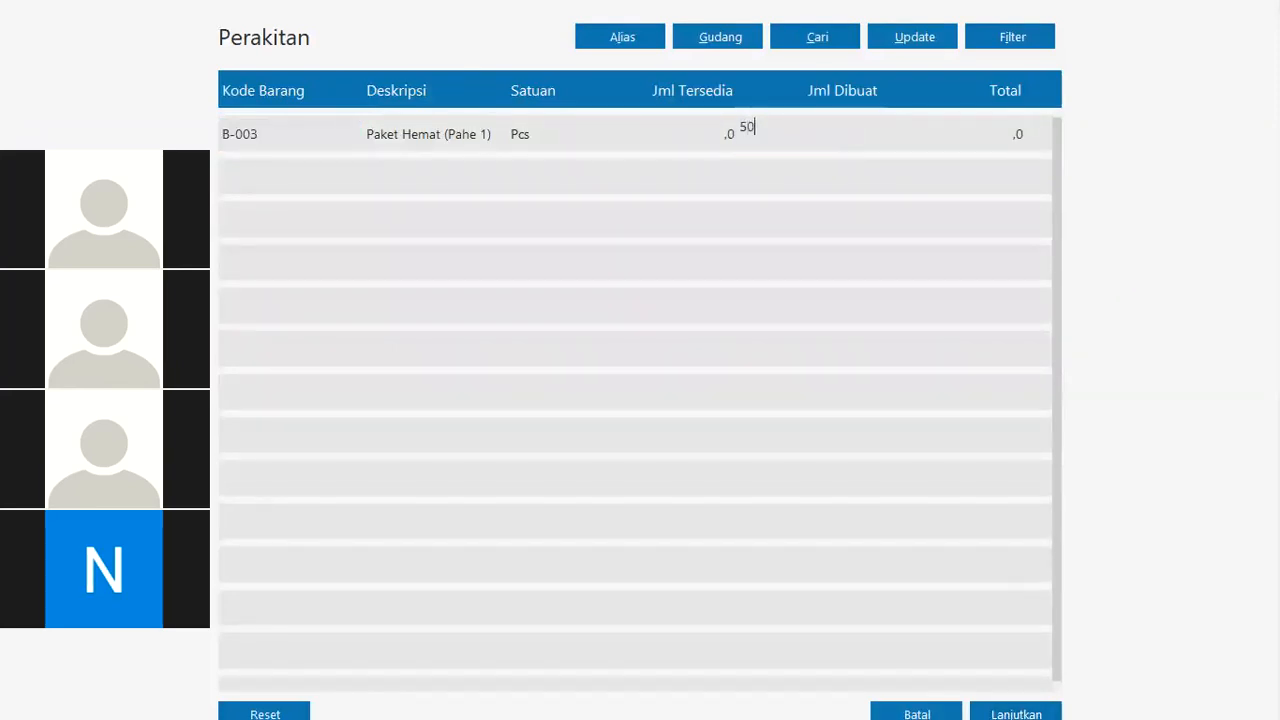
pyautogui.press('Return')
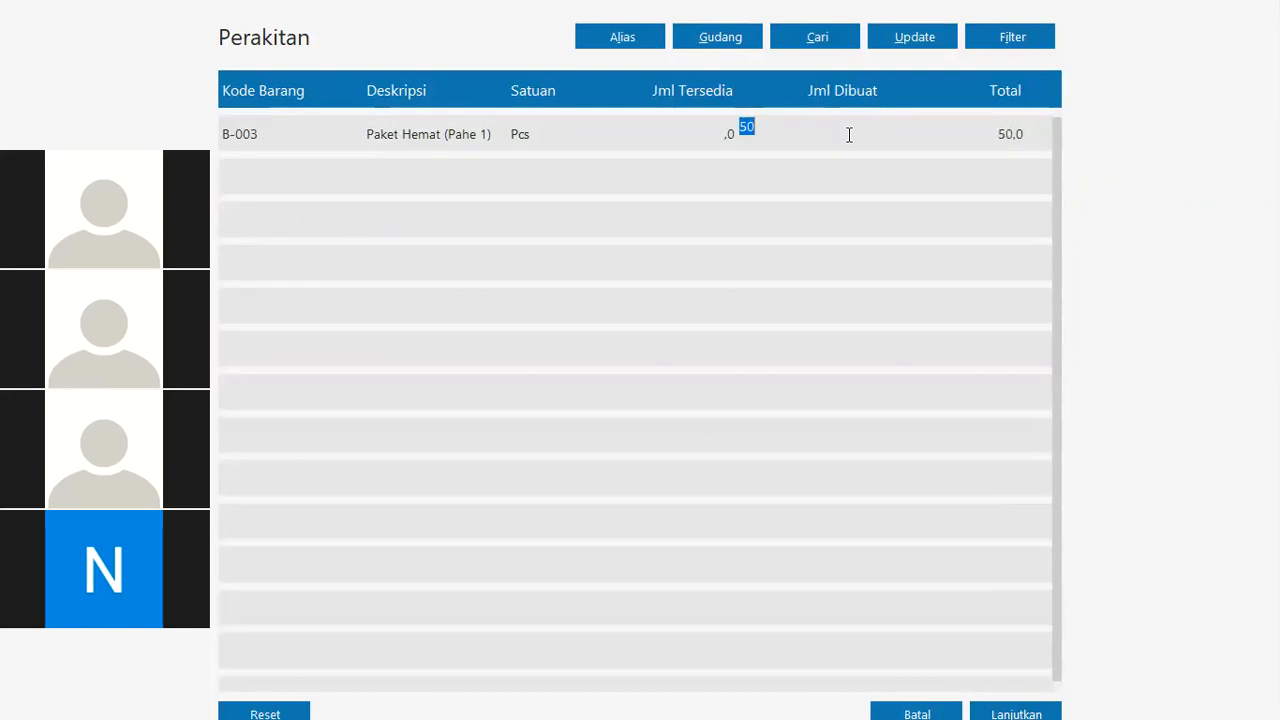
pyautogui.click(1014, 707)
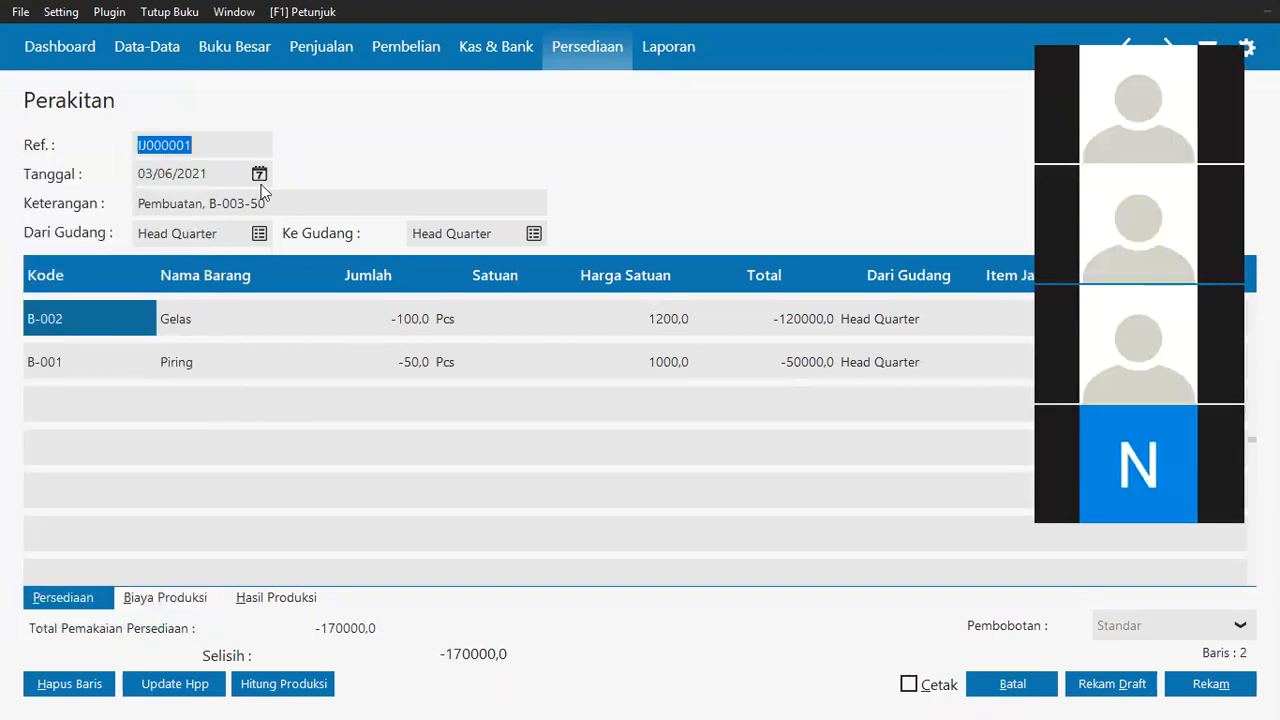
# Set the assembly transaction's date to 24/01/2021, as given for transaction 10 in the Word exercise.
pyautogui.click(150, 174)
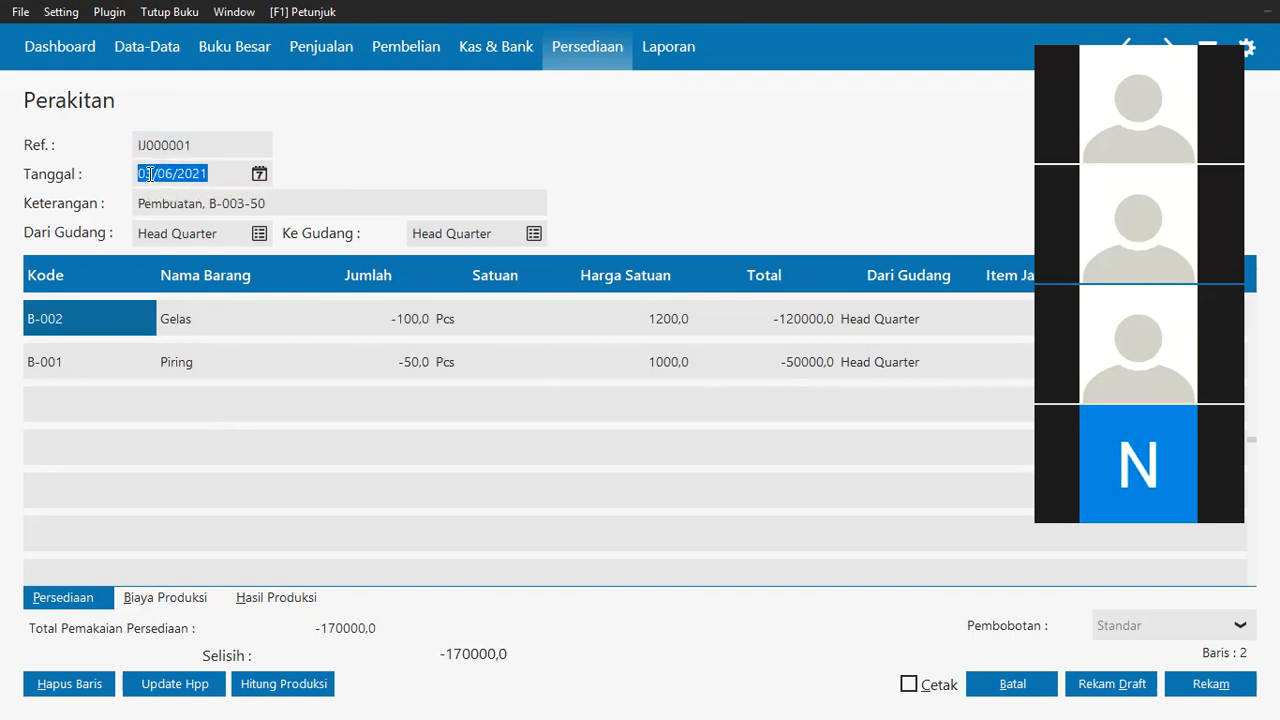
pyautogui.click(150, 174)
pyautogui.hotkey('alt', 'Tab')
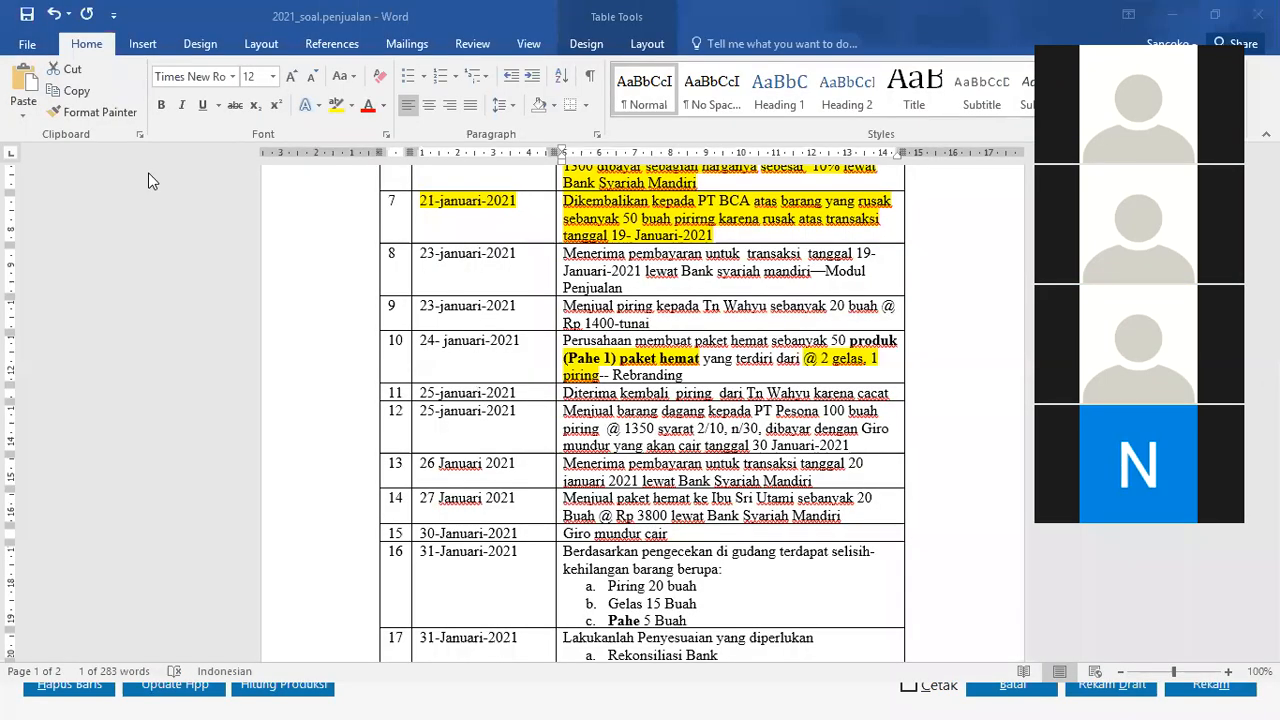
pyautogui.hotkey('alt', 'Tab')
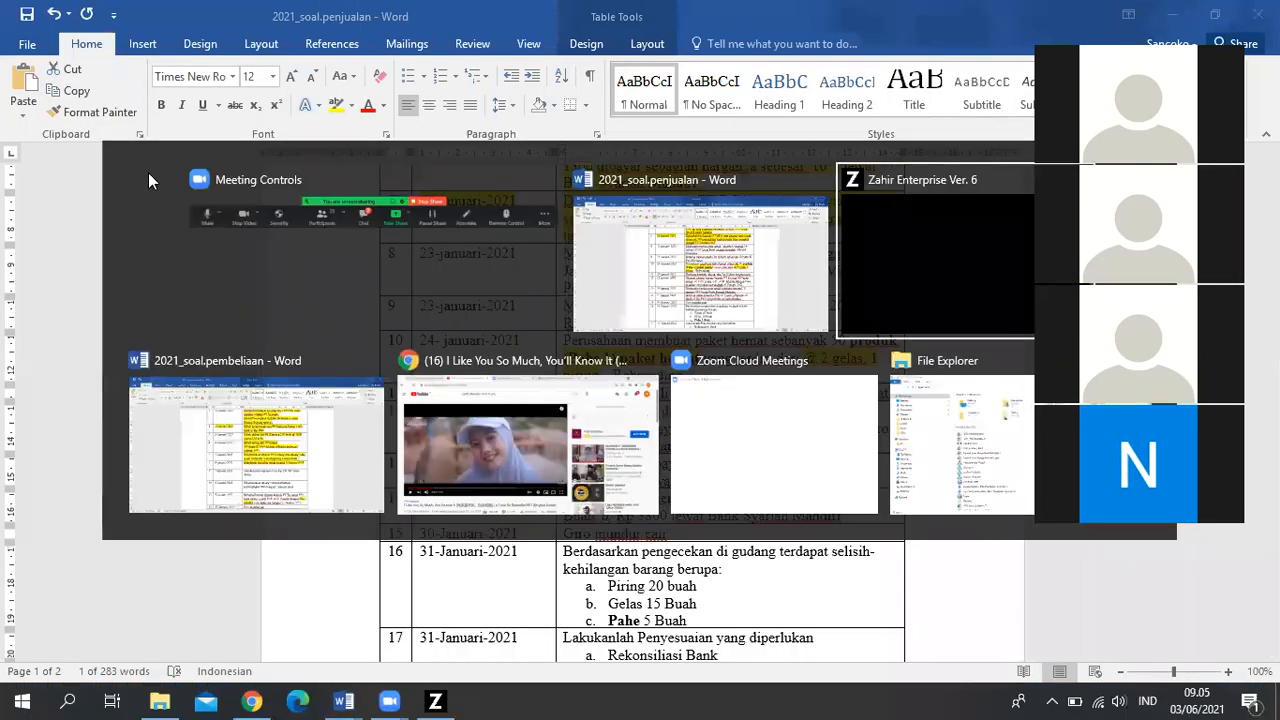
pyautogui.press('BackSpace')
pyautogui.write('24/01/2021')
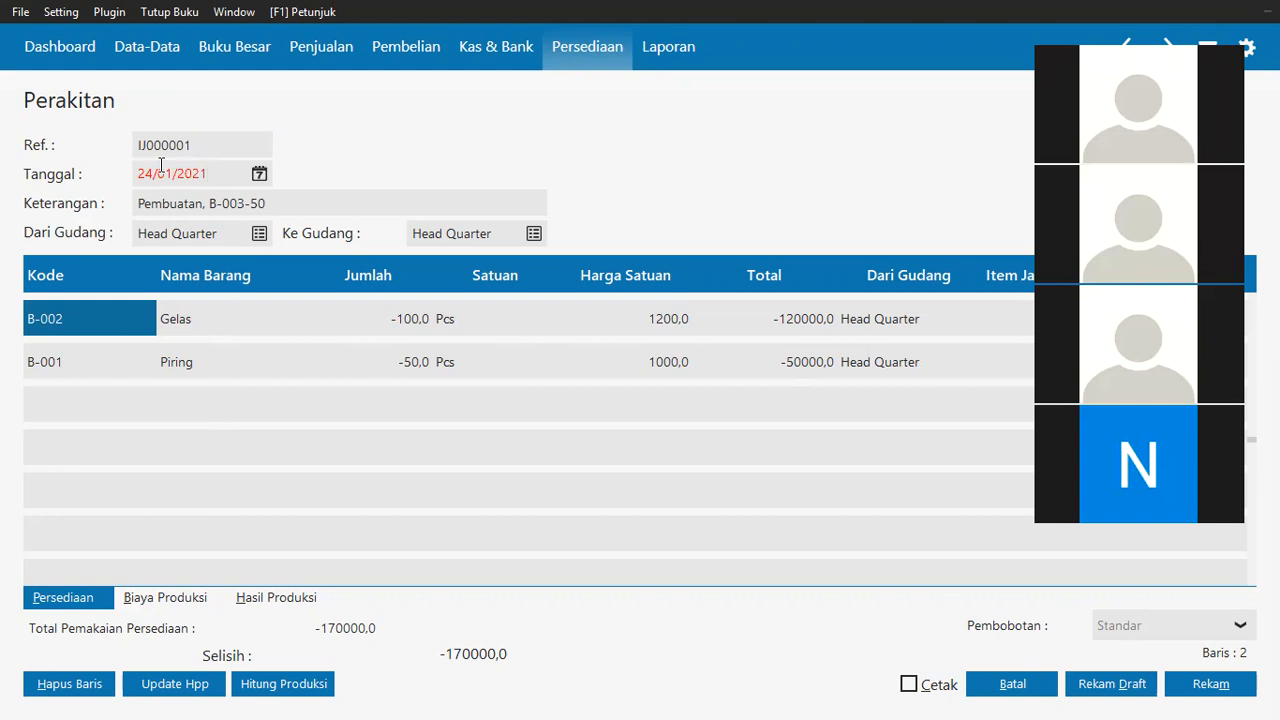
# Record the assembly, accept the recalculation of all cost prices, and close the blank follow-up form.
pyautogui.click(1211, 690)
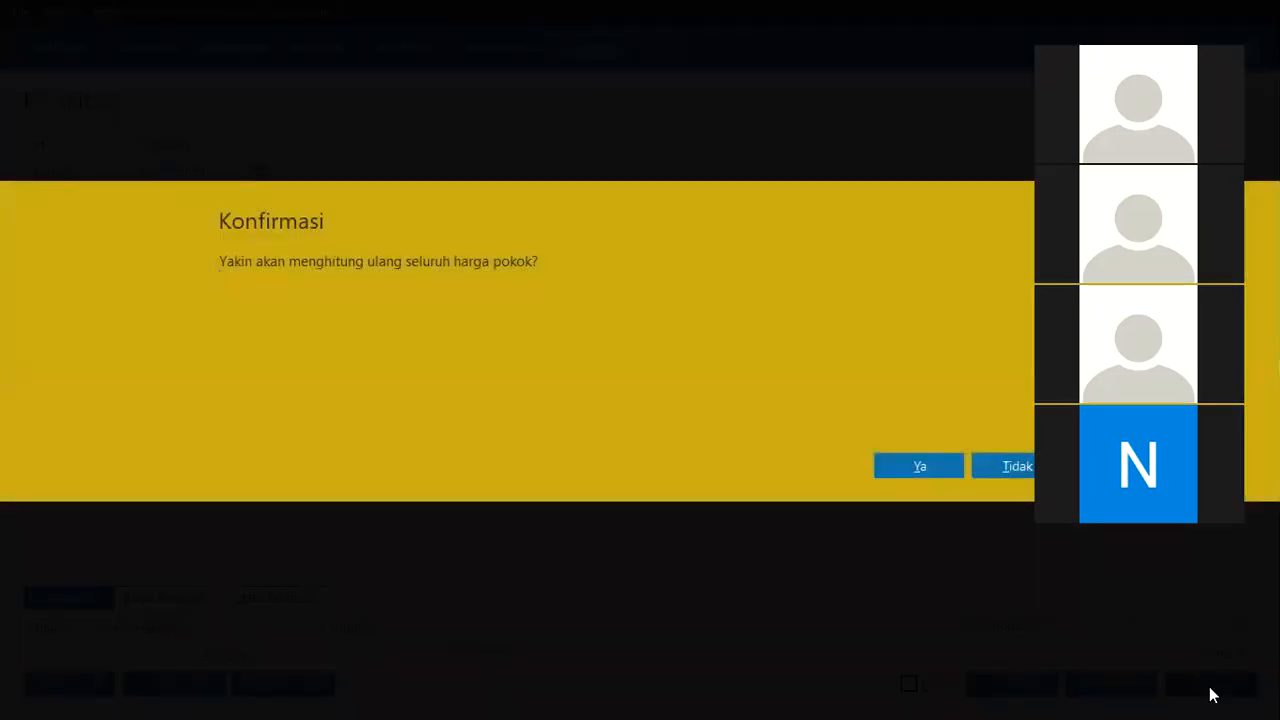
pyautogui.click(933, 467)
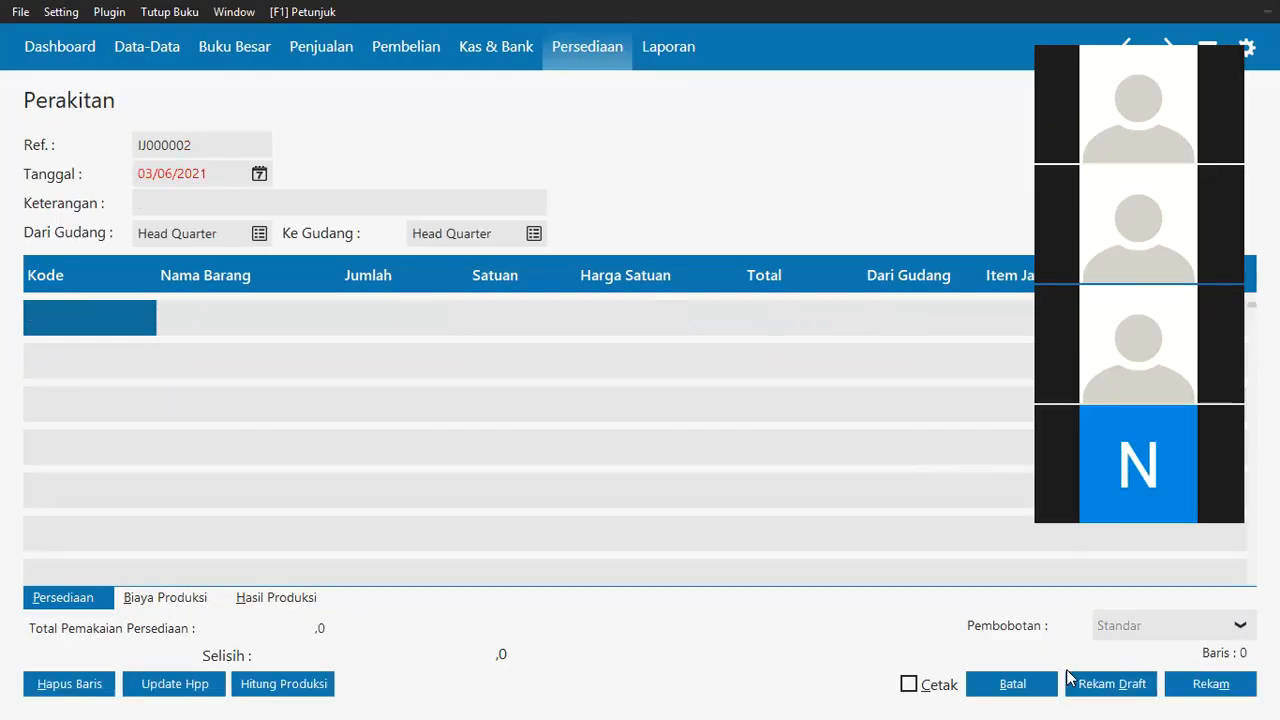
pyautogui.click(1012, 684)
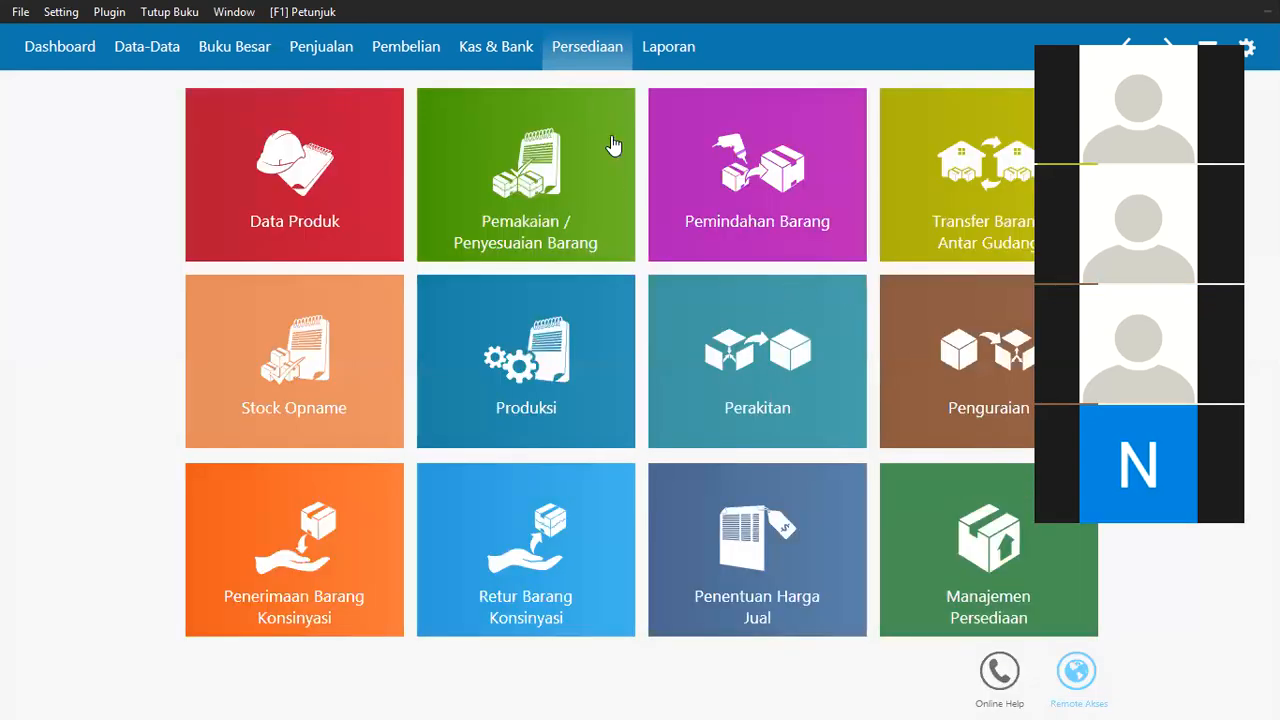
# Open the product data list and update it to check quantities, unit costs and total values after the assembly.
pyautogui.moveTo(245, 225)
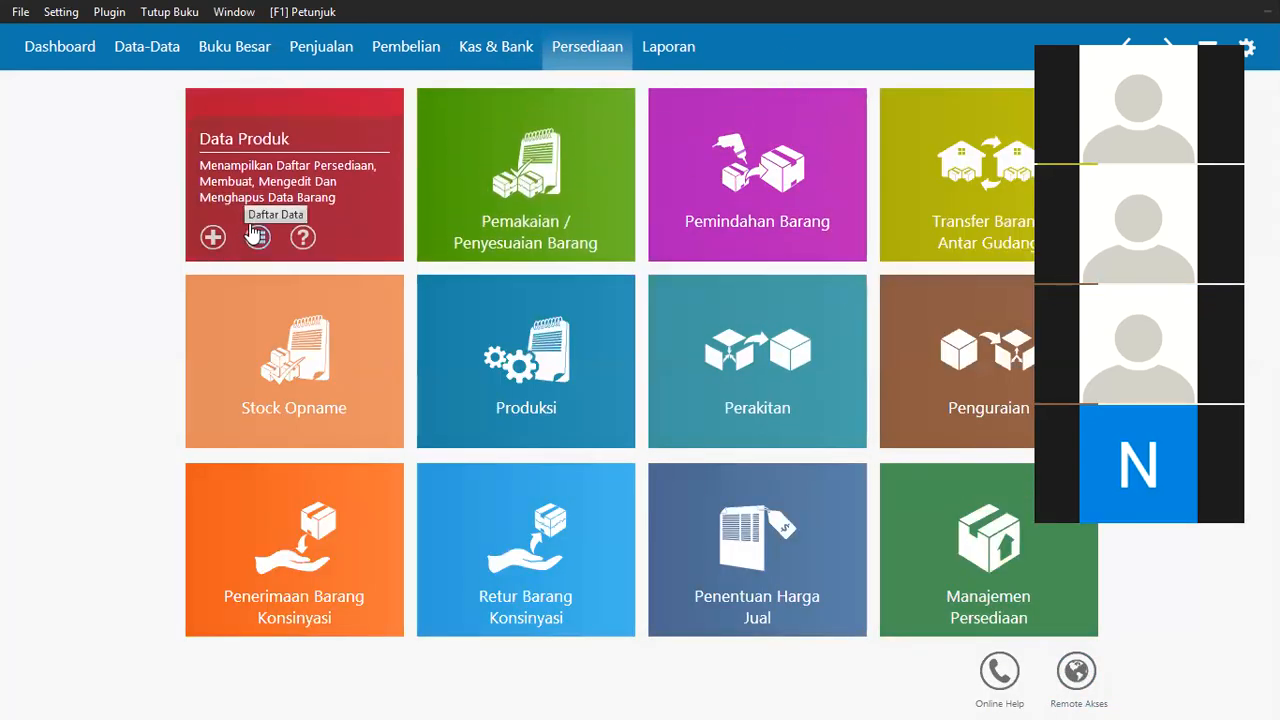
pyautogui.click(259, 238)
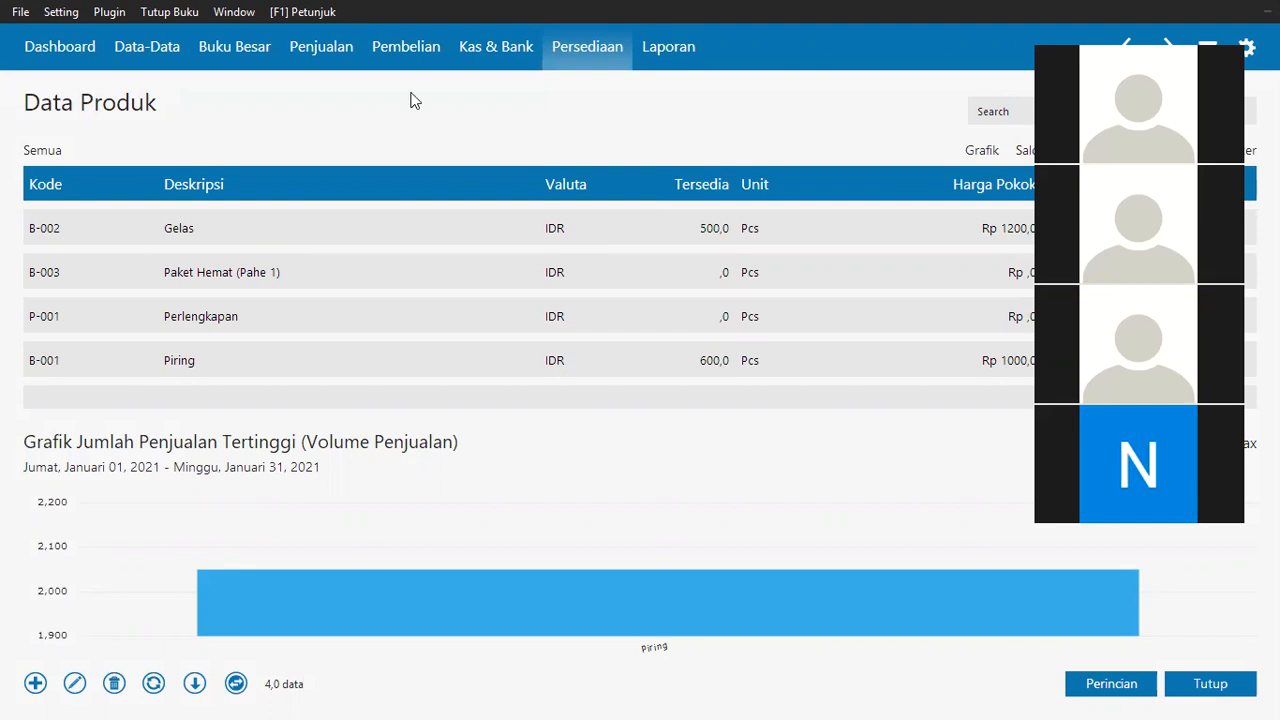
pyautogui.click(1180, 150)
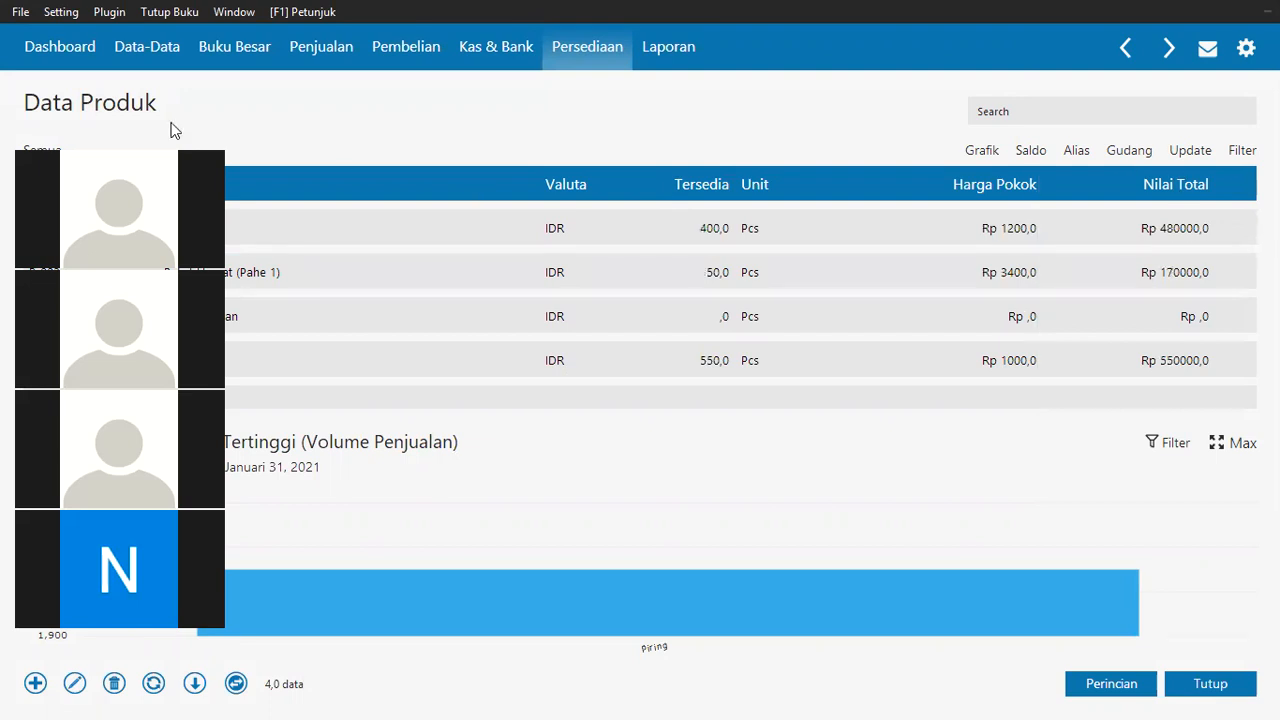
pyautogui.click(713, 287)
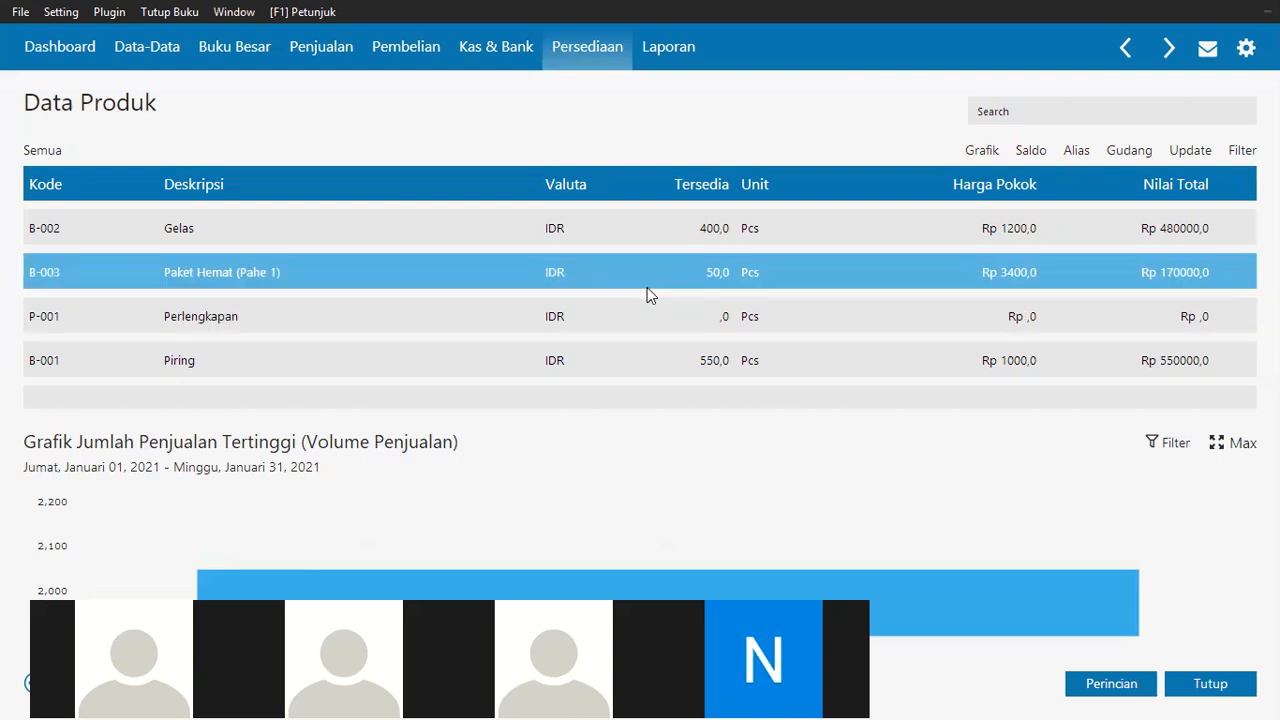
pyautogui.click(624, 321)
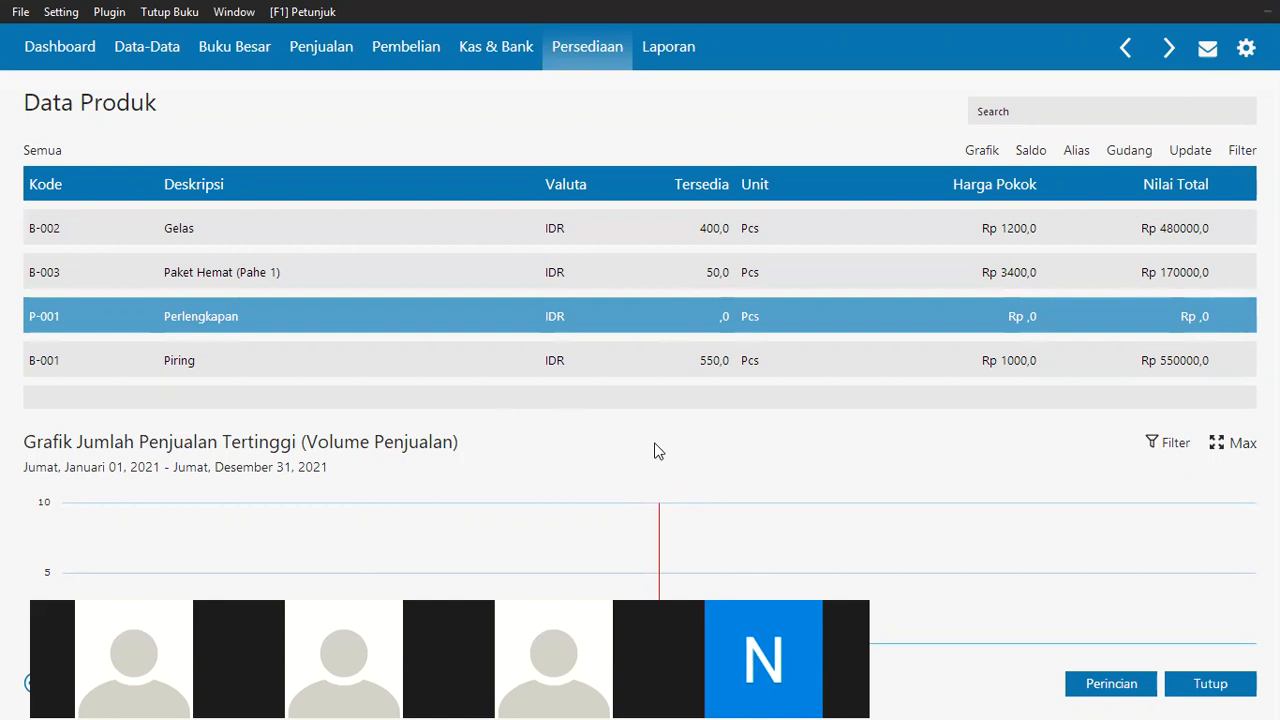
# Switch to the Word exercise, examine transactions 9 to 13, especially the 25 January sale to PT Pesona, and return to Zahir.
pyautogui.hotkey('alt', 'Tab')
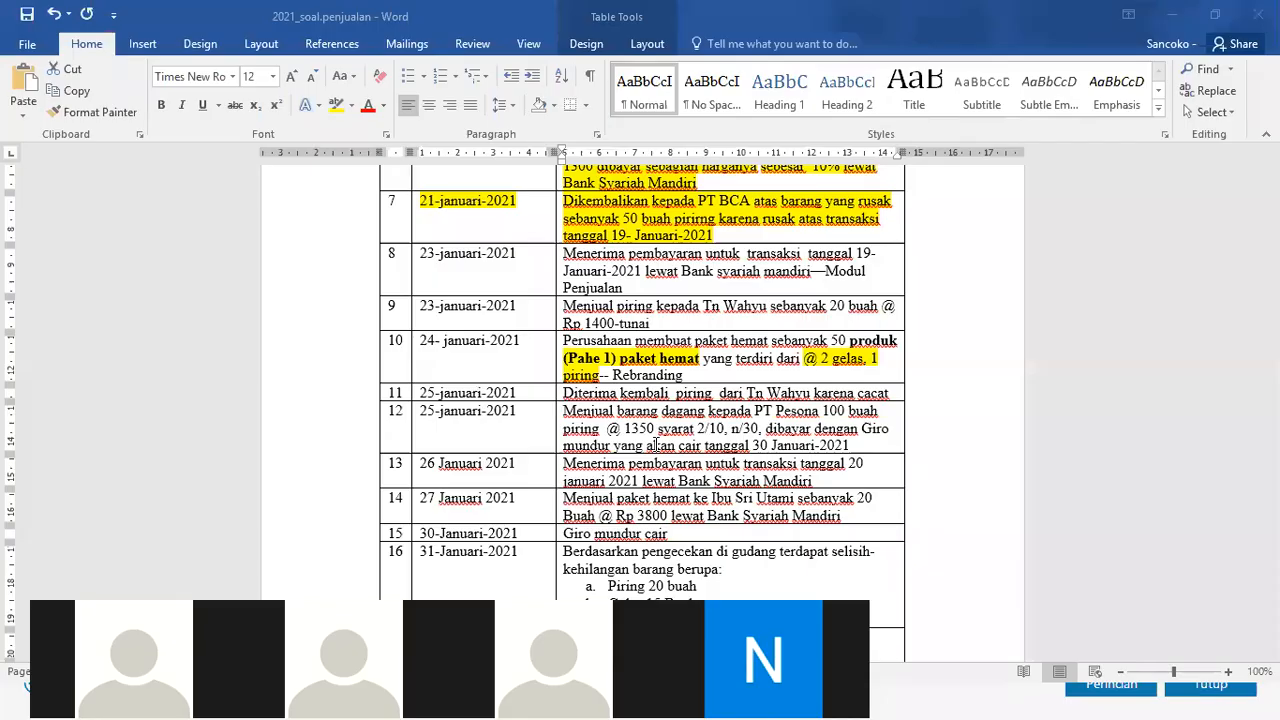
pyautogui.scroll(-2, 608, 340)
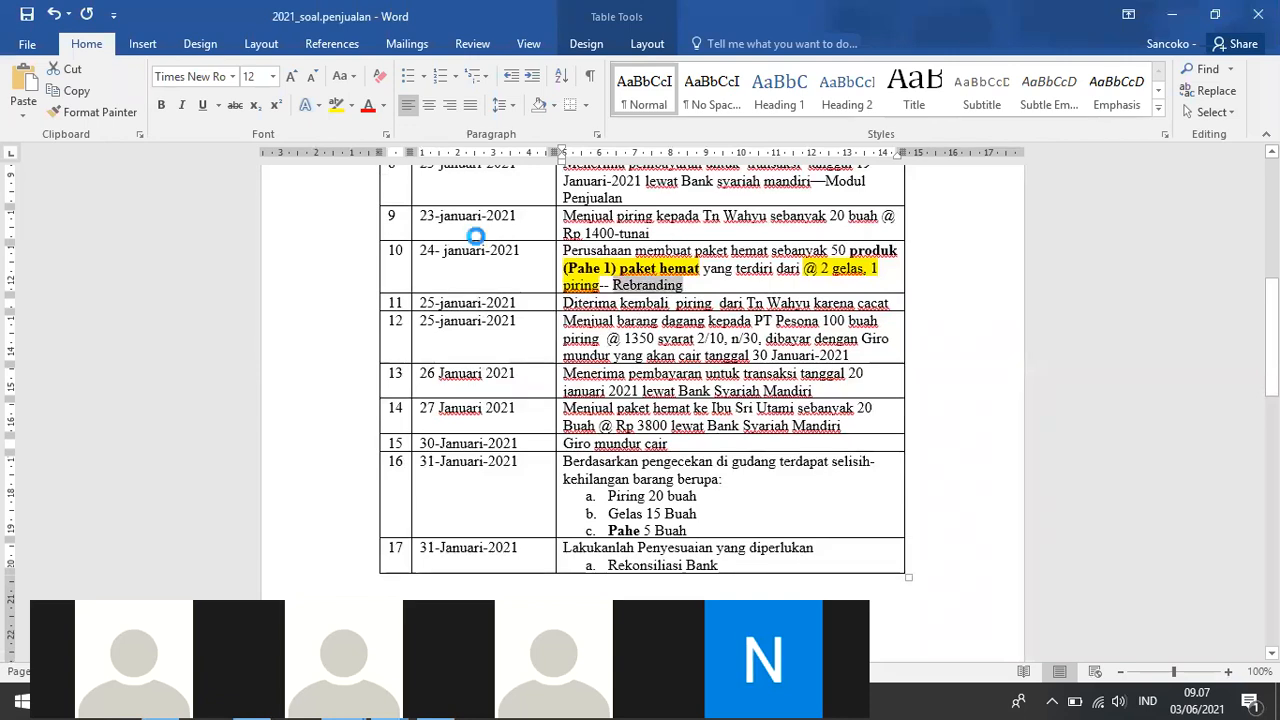
pyautogui.moveTo(425, 216); pyautogui.dragTo(575, 222)
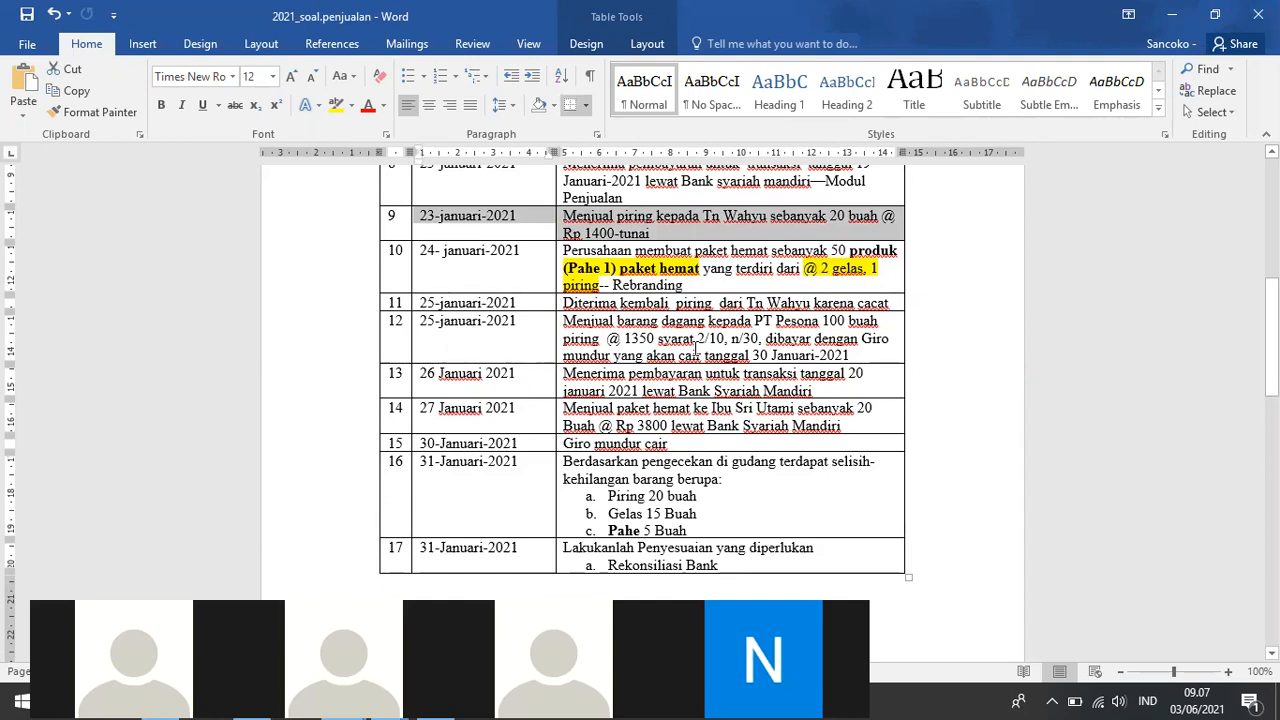
pyautogui.click(726, 338)
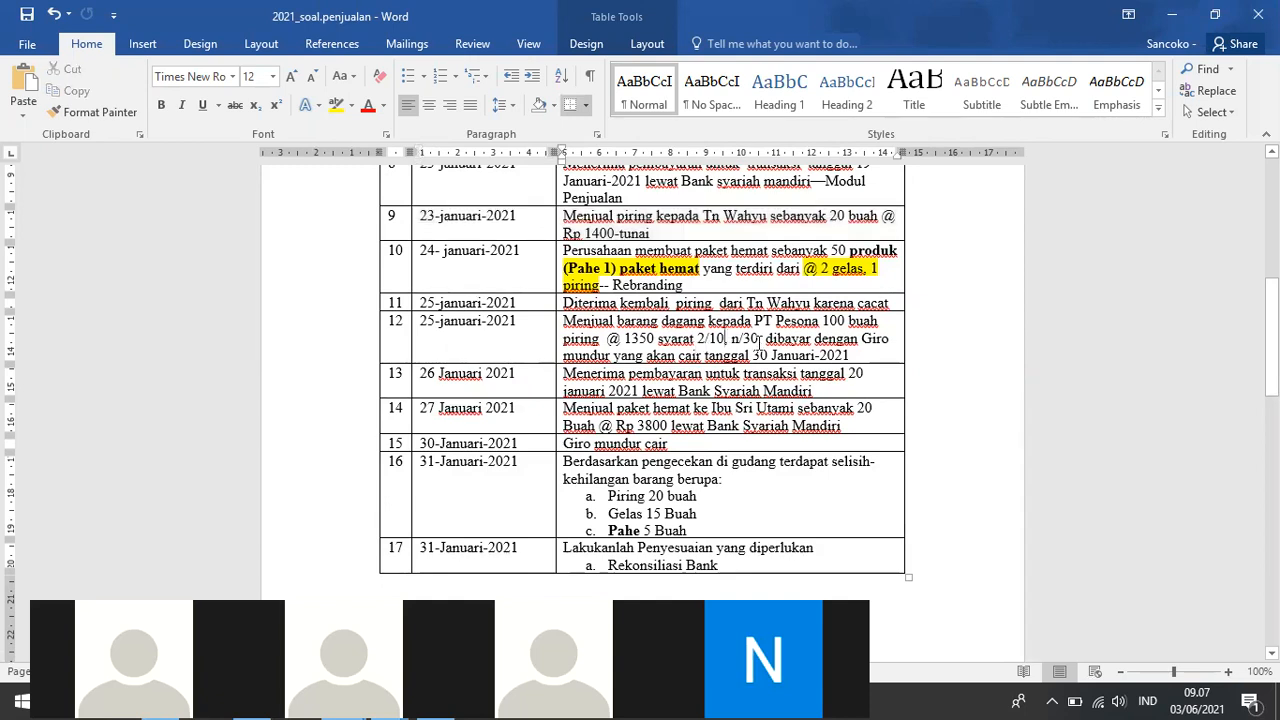
pyautogui.moveTo(853, 356); pyautogui.dragTo(478, 330)
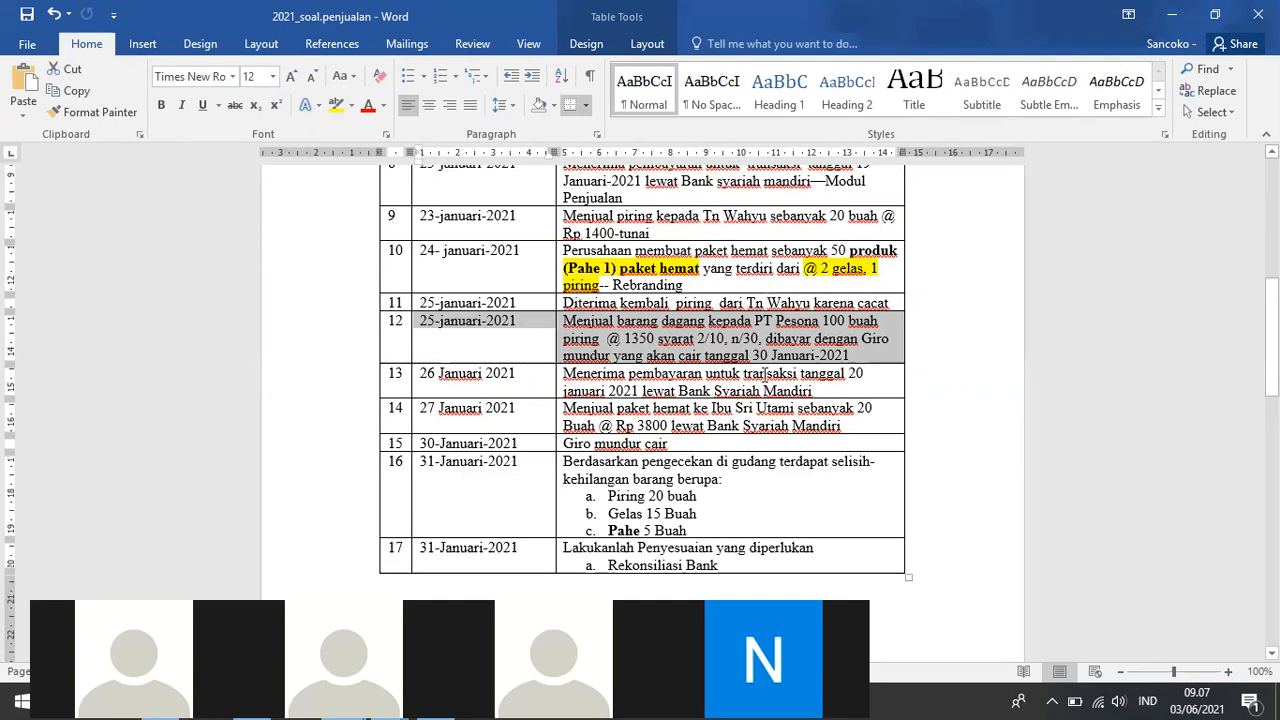
pyautogui.click(765, 373)
pyautogui.click(660, 706)
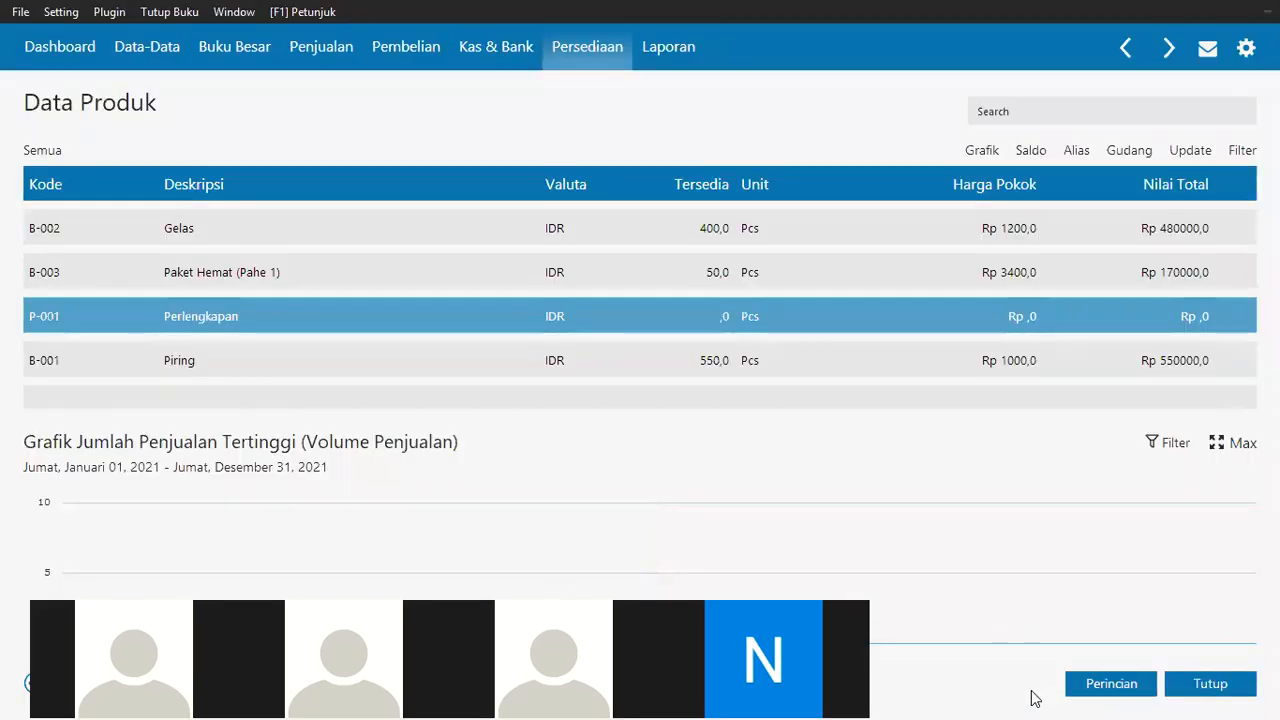
# Close the product data list and start a new sales invoice.
pyautogui.click(1198, 686)
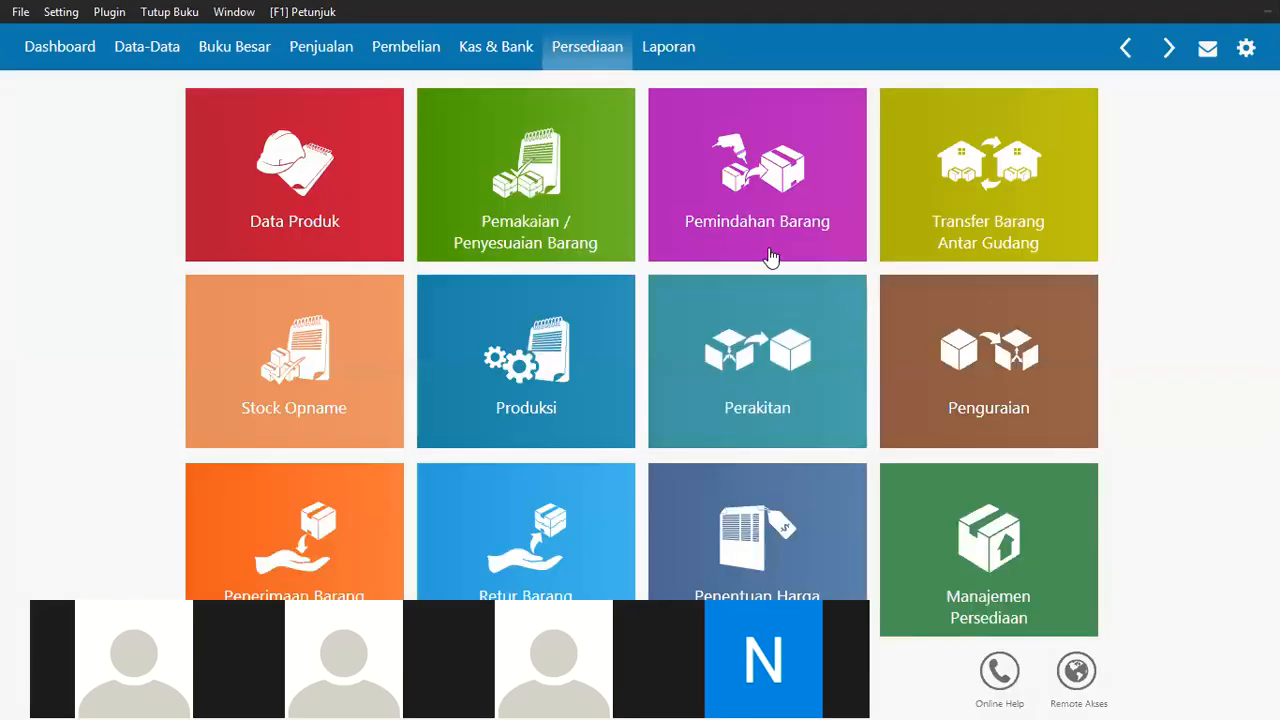
pyautogui.click(335, 50)
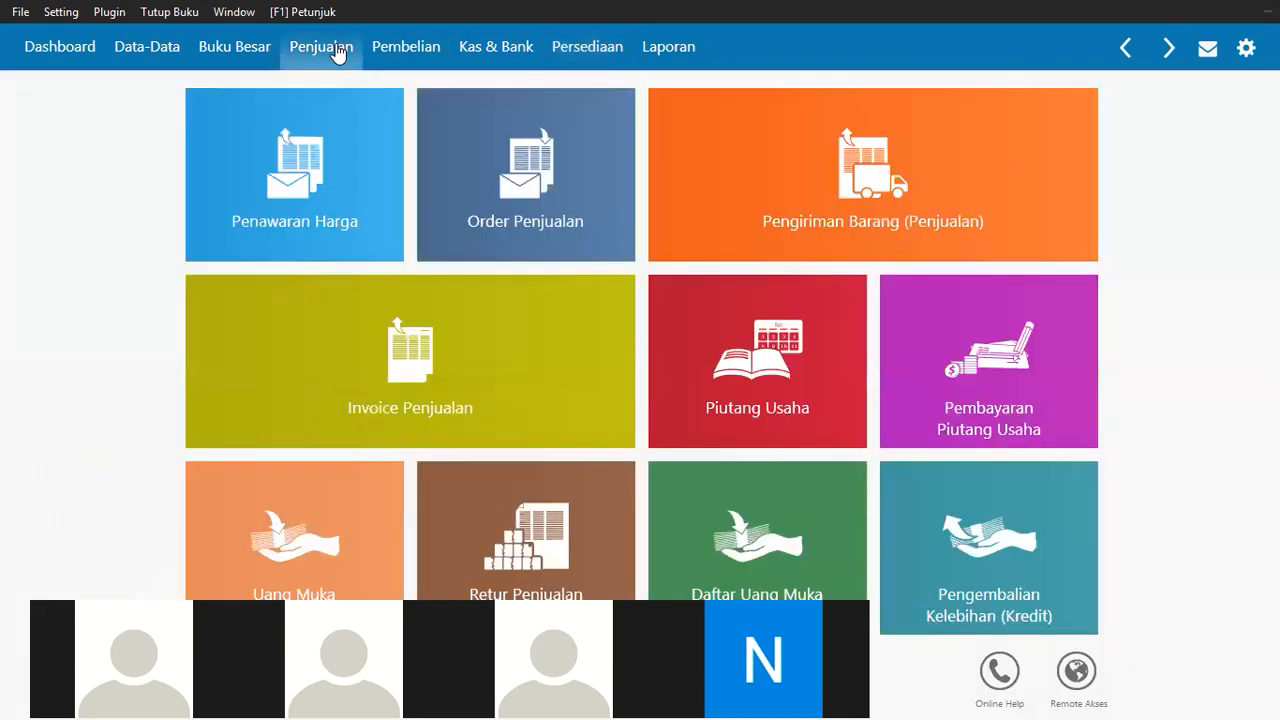
pyautogui.click(214, 422)
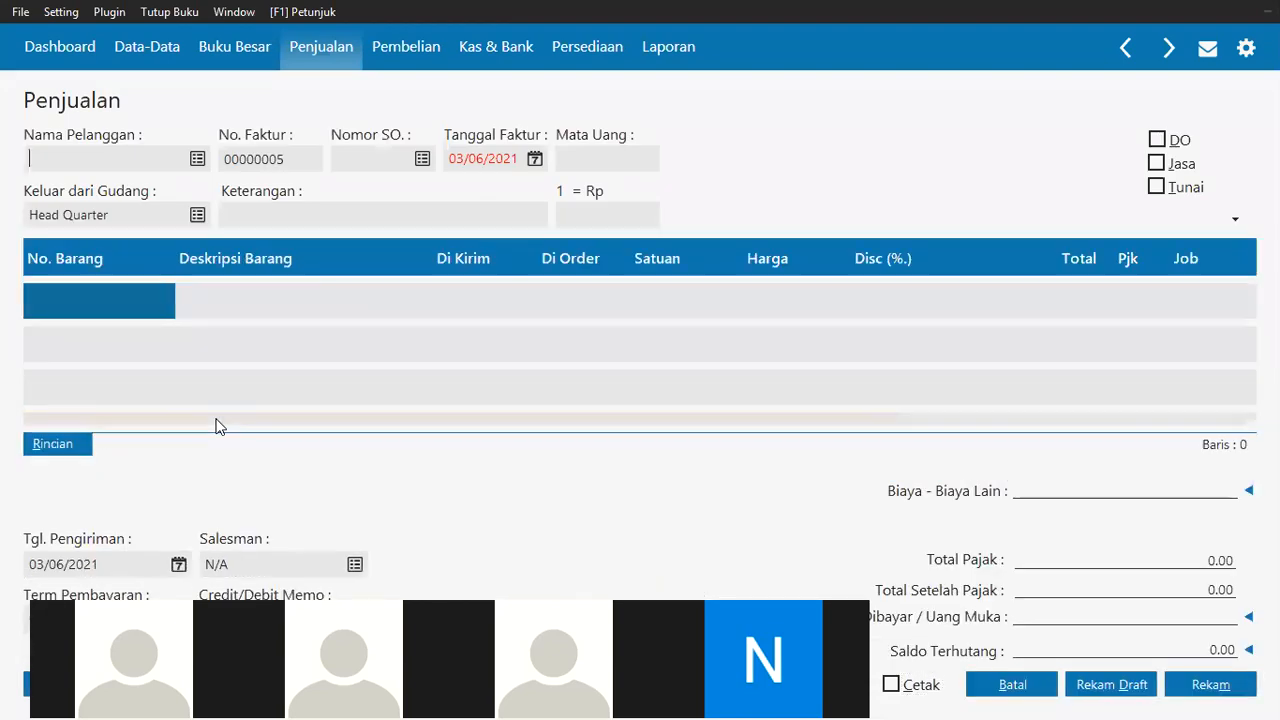
# Create customer PT Pesona with ID C-004 and select it as the invoice's customer.
pyautogui.click(200, 160)
pyautogui.click(630, 584)
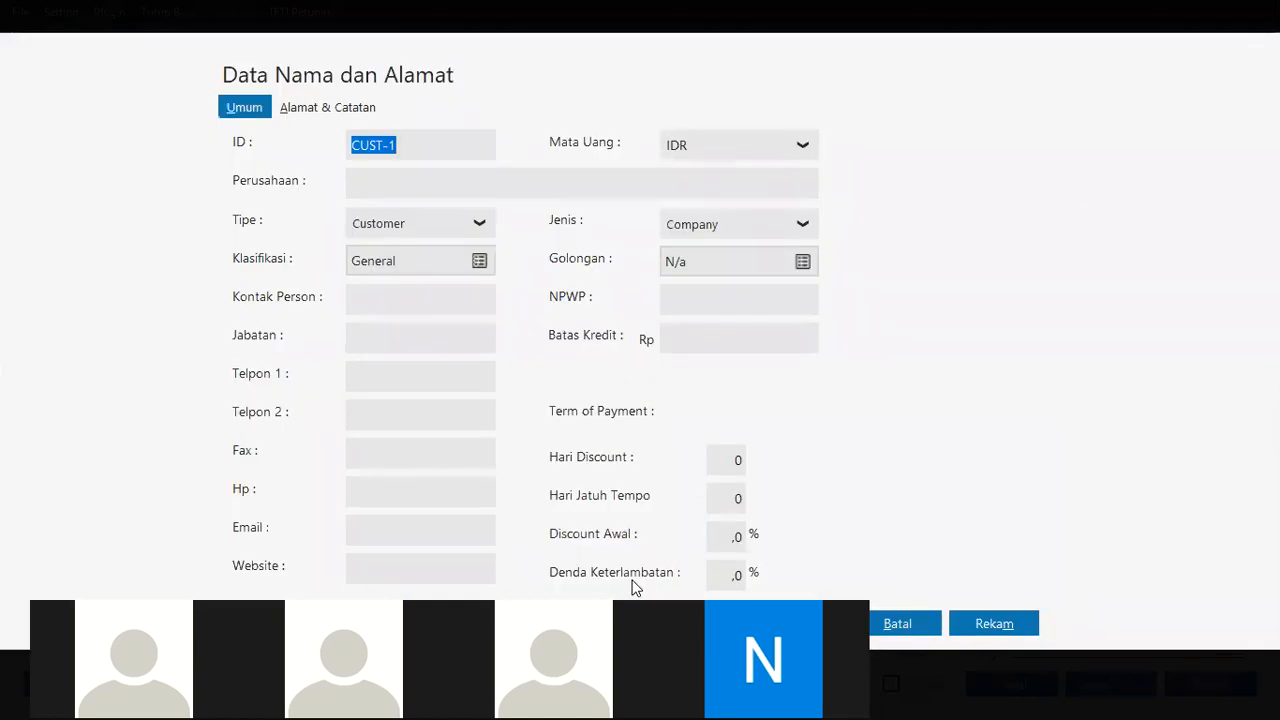
pyautogui.write('C-004')
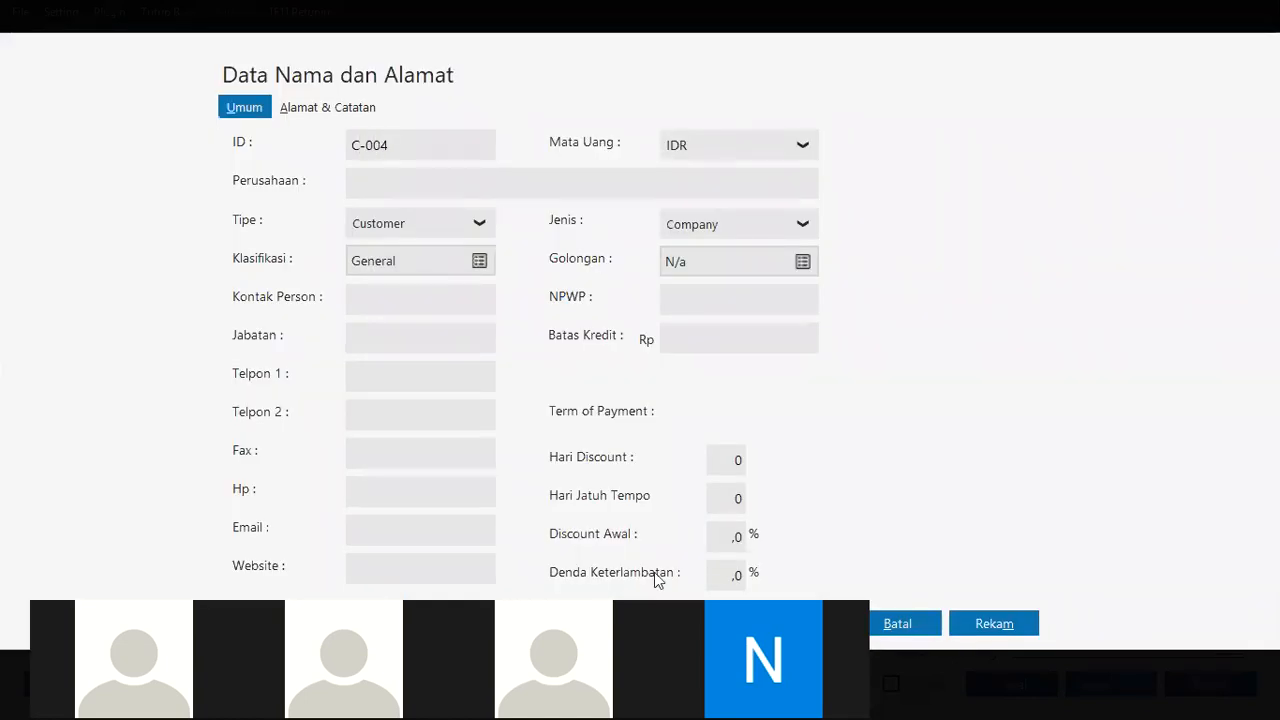
pyautogui.click(459, 187)
pyautogui.write('P')
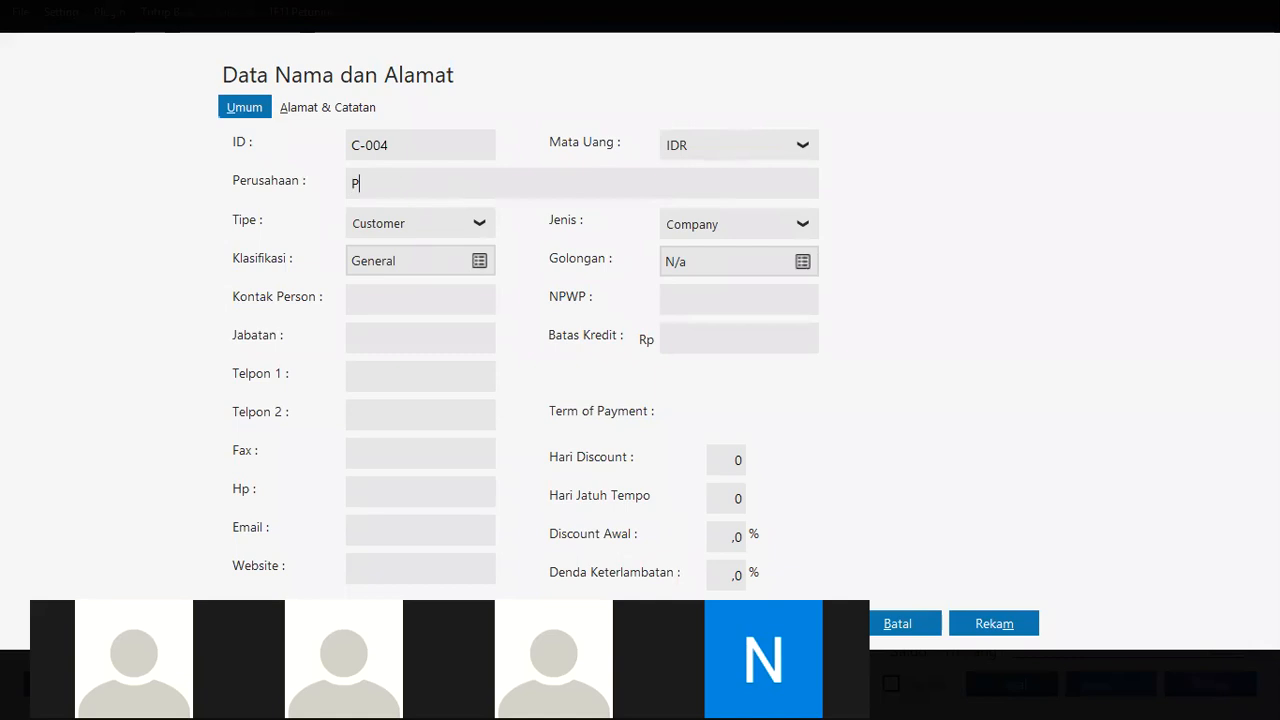
pyautogui.write('T Pesona')
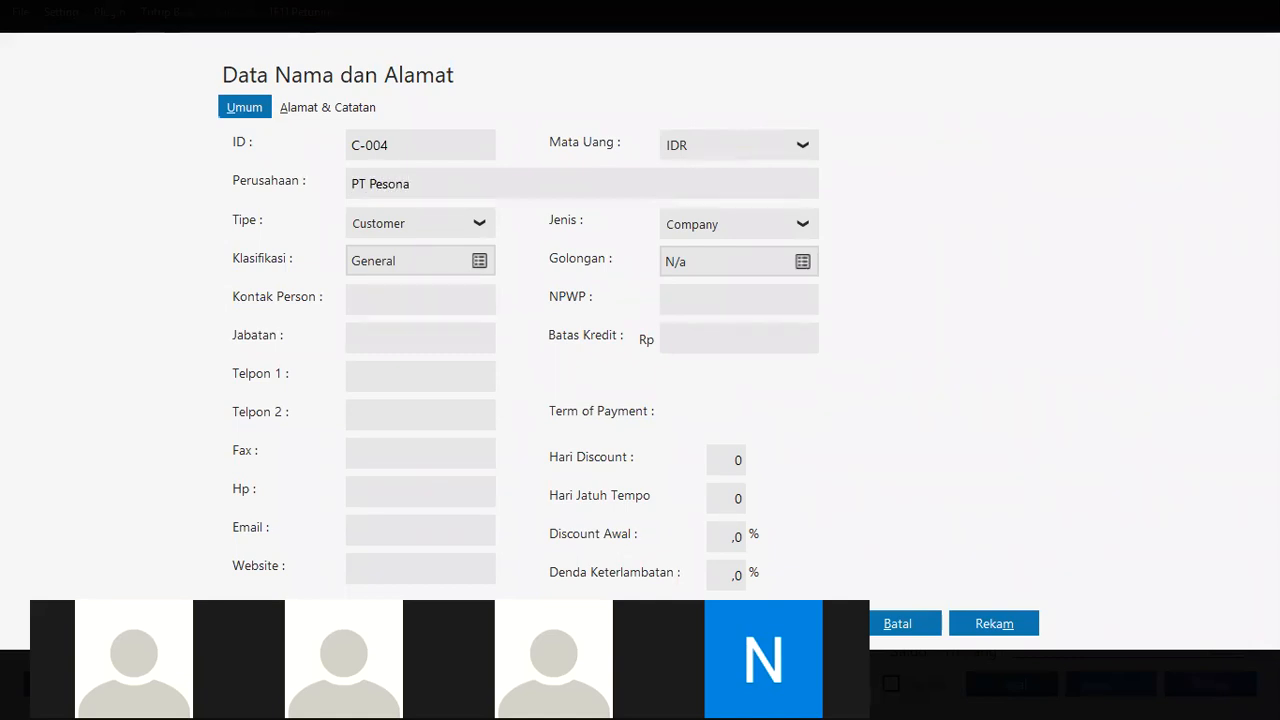
pyautogui.click(986, 613)
pyautogui.click(571, 362)
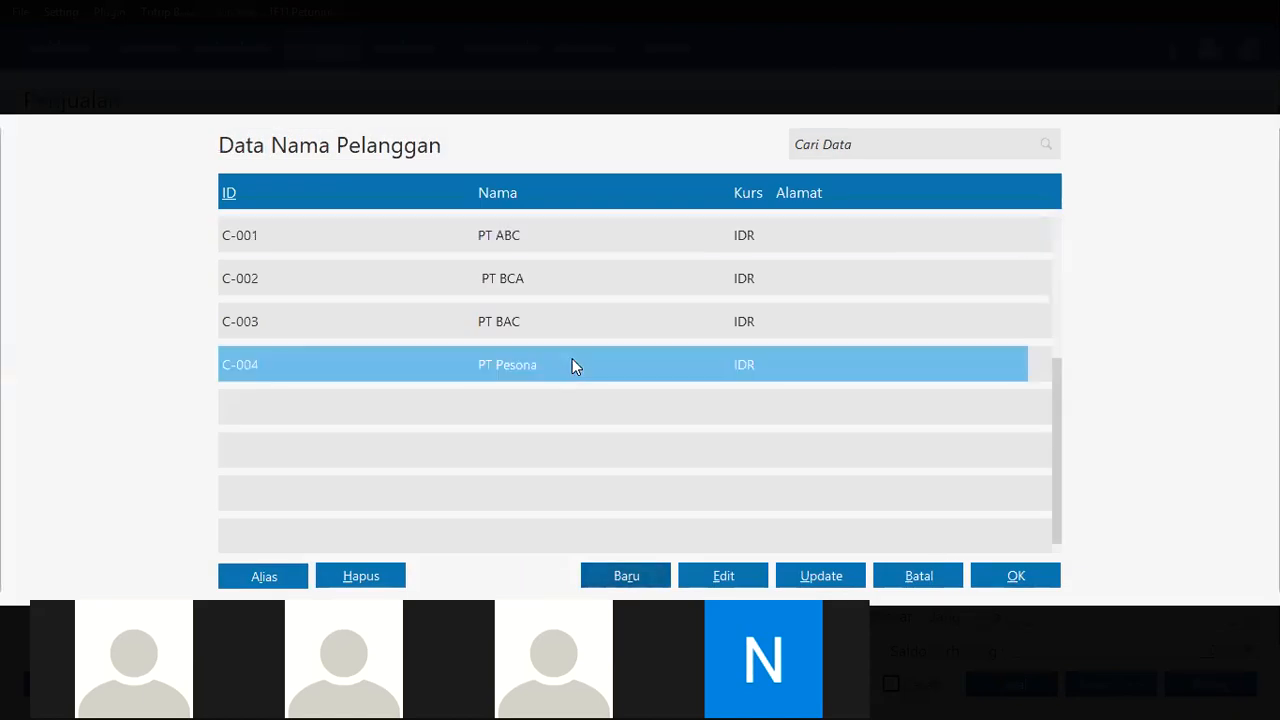
pyautogui.click(1016, 576)
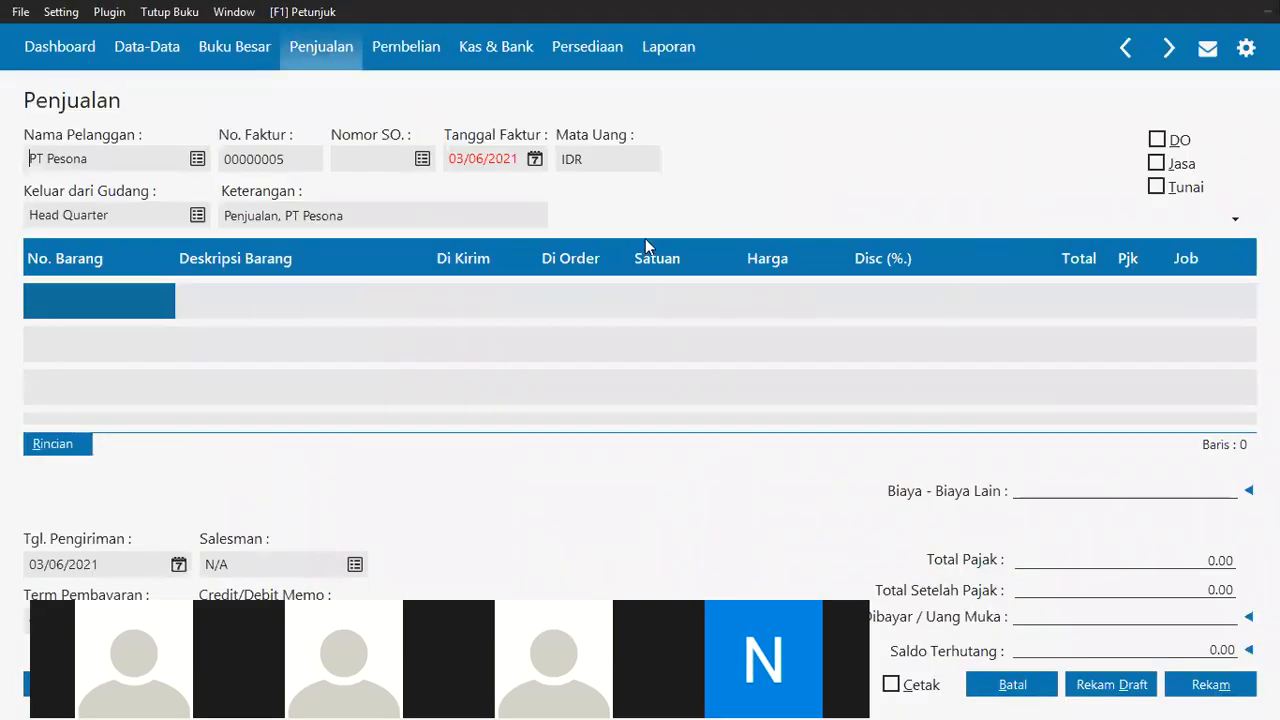
# Set the invoice date of the PT Pesona sale to 25/01/2021, checking it against the Word exercise.
pyautogui.click(472, 159)
pyautogui.click(472, 159)
pyautogui.hotkey('alt', 'Tab')
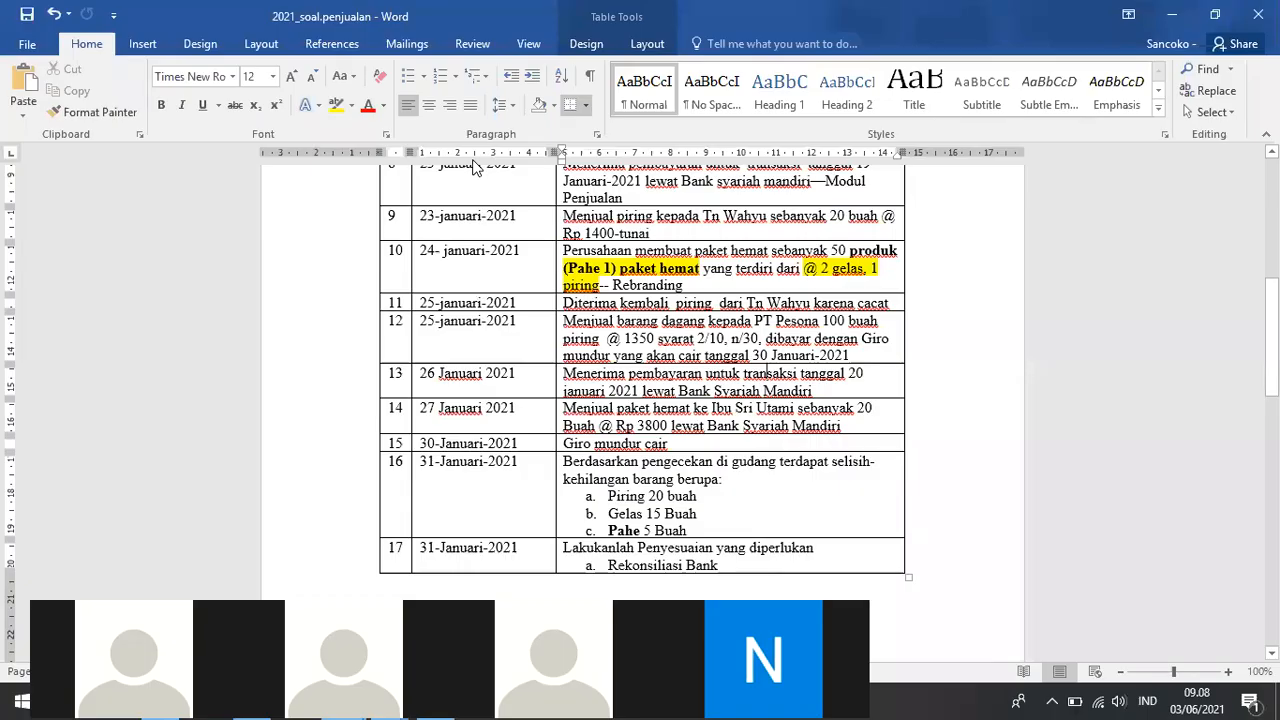
pyautogui.hotkey('alt', 'Tab')
pyautogui.write('25/')
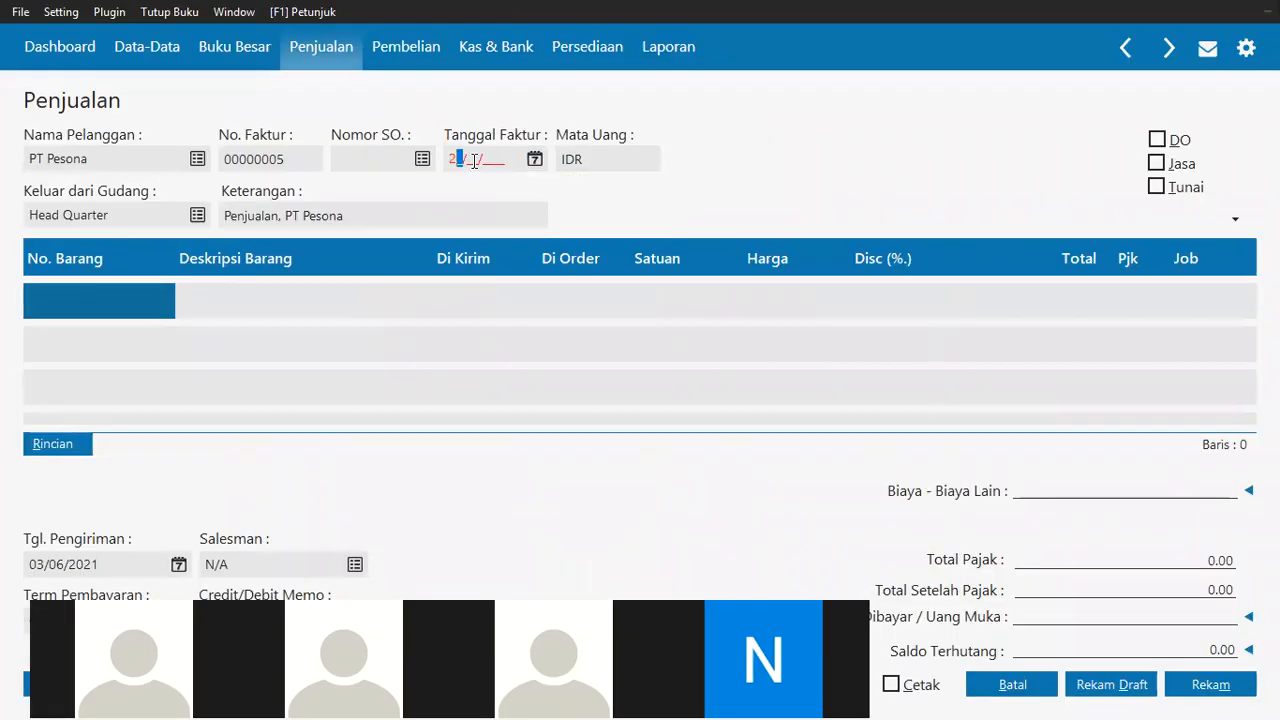
pyautogui.write('01/2021')
# Add Piring (B-001) as the first invoice line with a delivered quantity of 100.
pyautogui.click(133, 294)
pyautogui.doubleClick(134, 294)
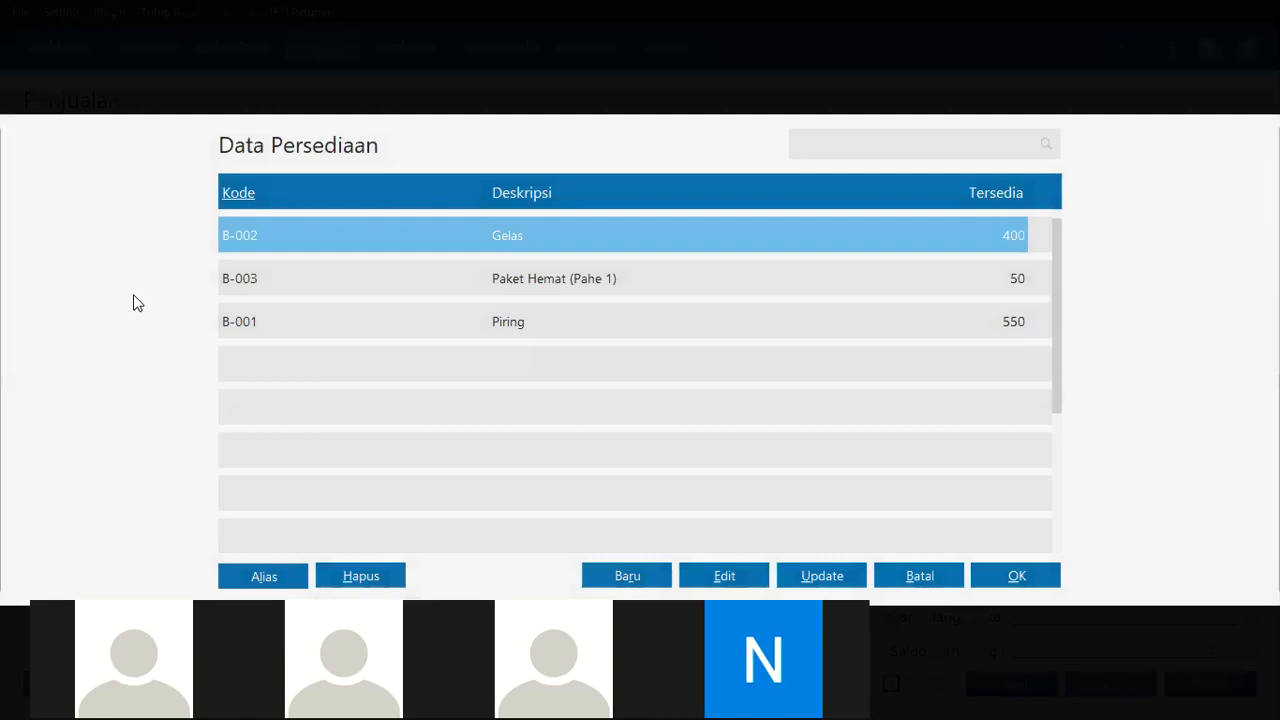
pyautogui.click(583, 316)
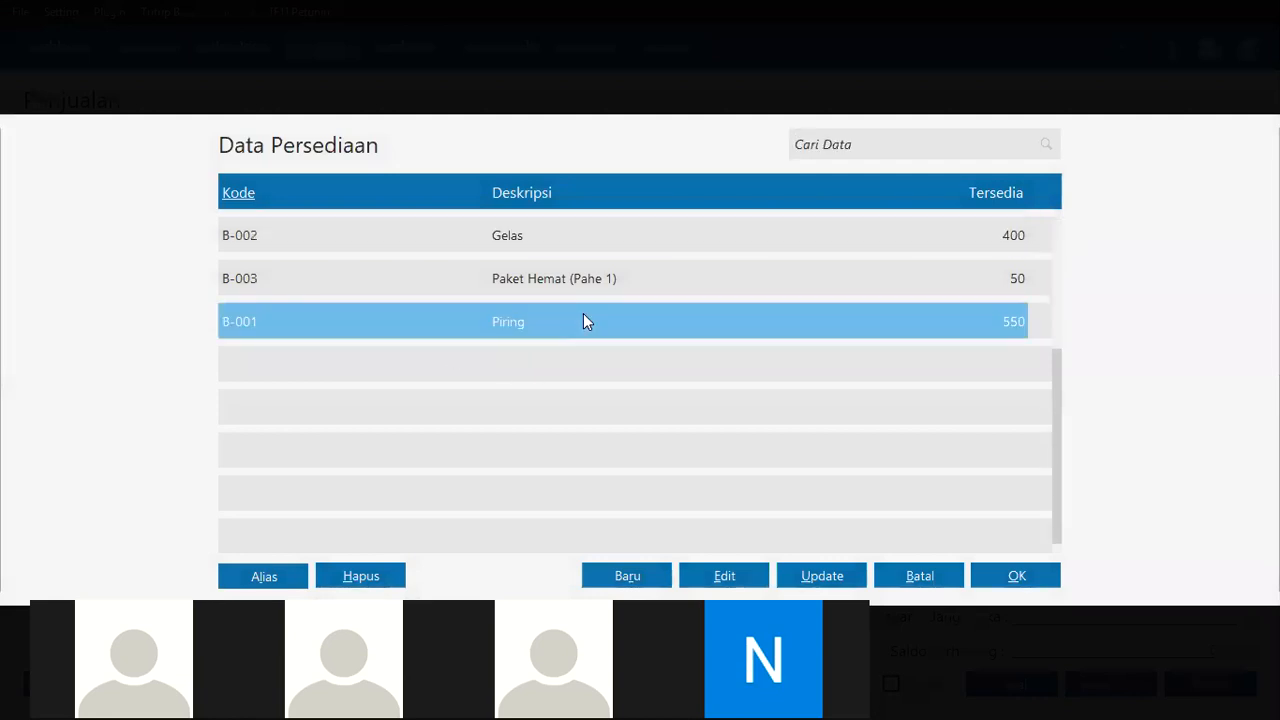
pyautogui.hotkey('alt', 'Tab')
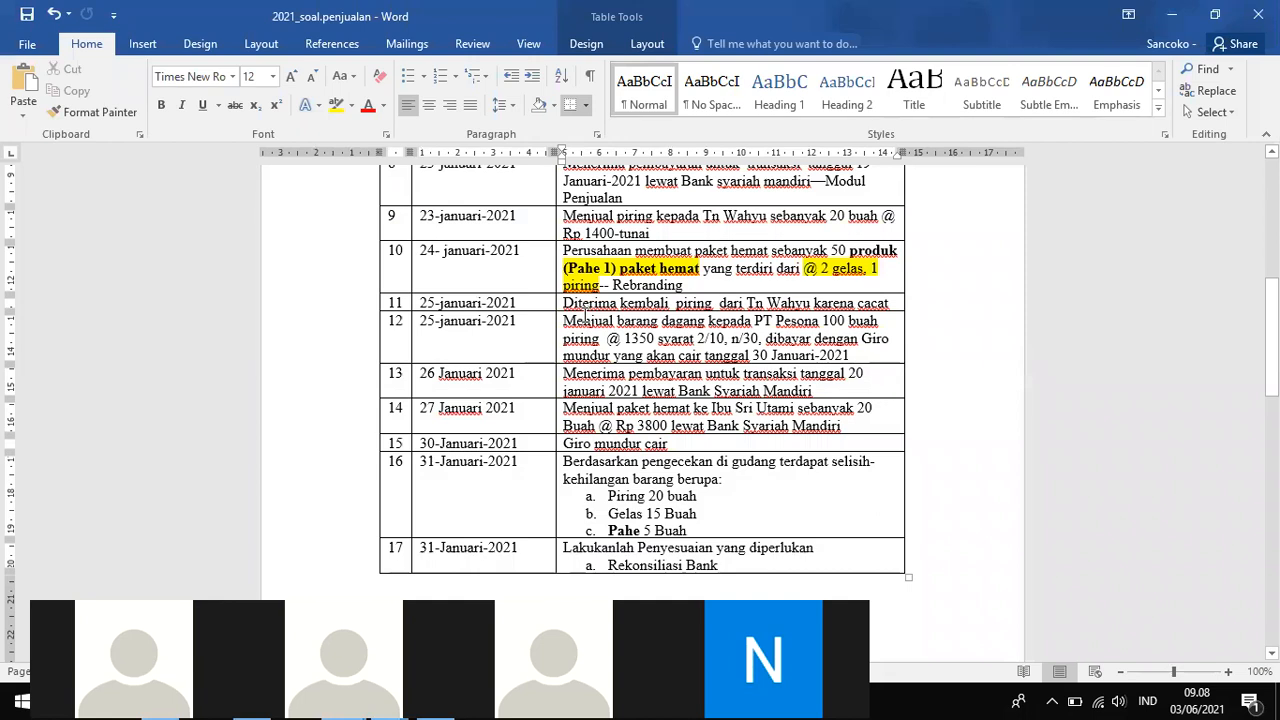
pyautogui.hotkey('alt', 'Tab')
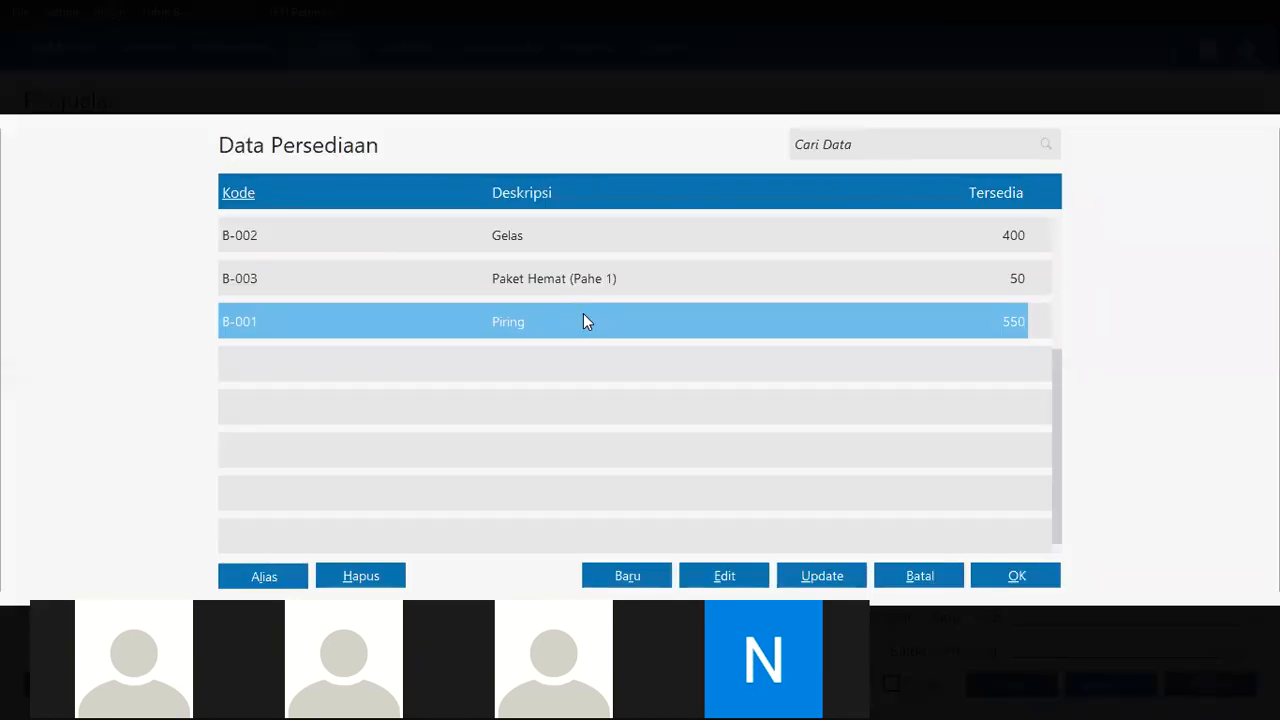
pyautogui.click(1046, 577)
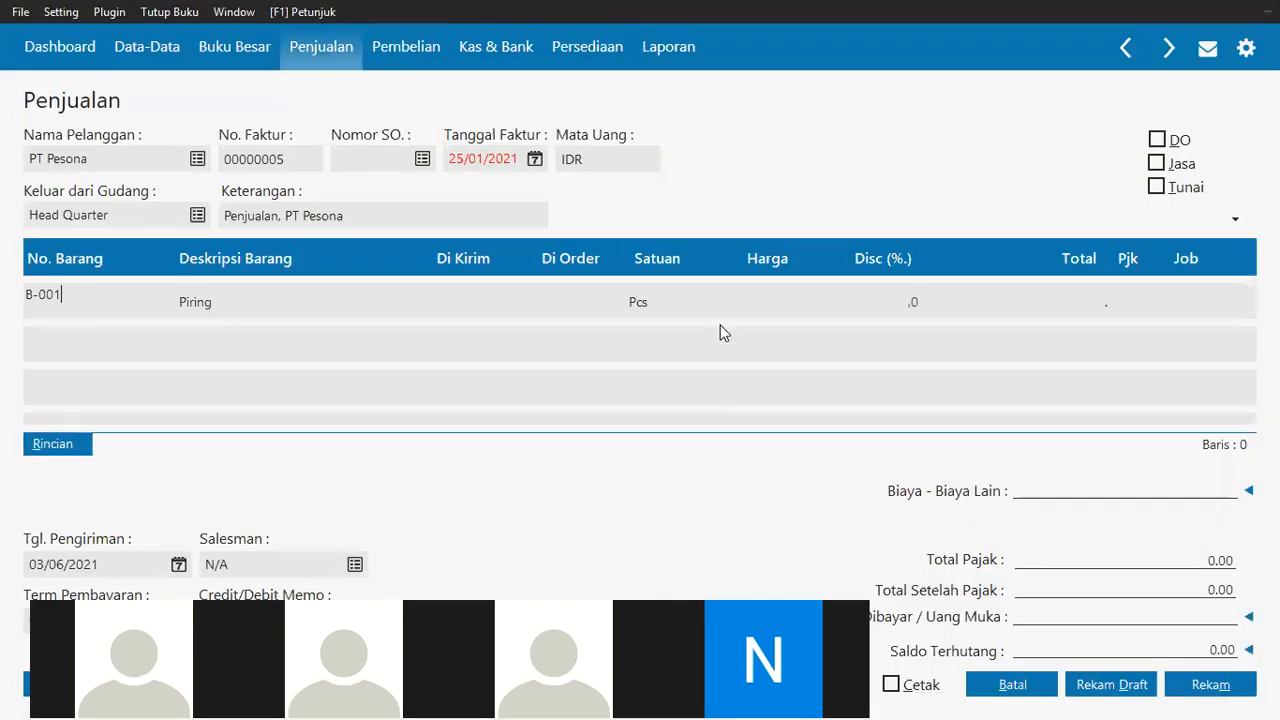
pyautogui.write('100')
pyautogui.press('Tab')
pyautogui.press('Tab')
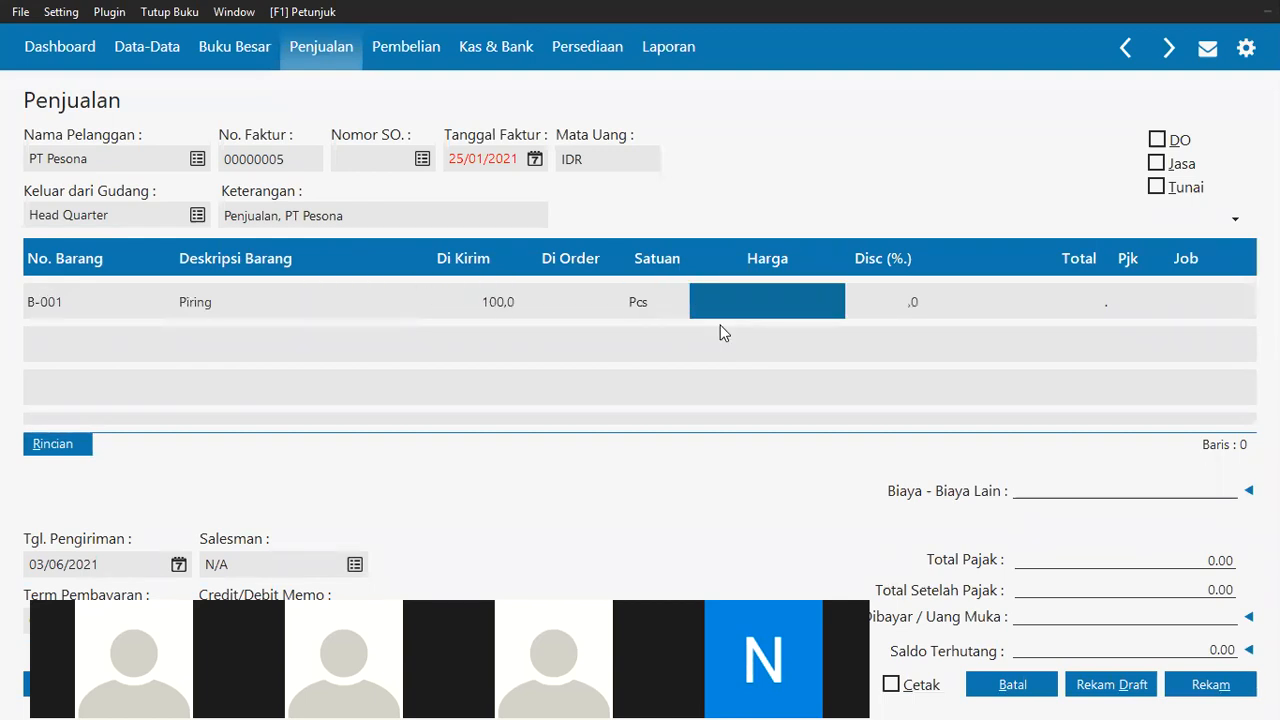
# Set the Piring line's price to 1350, checking the Word exercise, and apply VAT (Value Added Tax) to the line.
pyautogui.hotkey('alt', 'Tab')
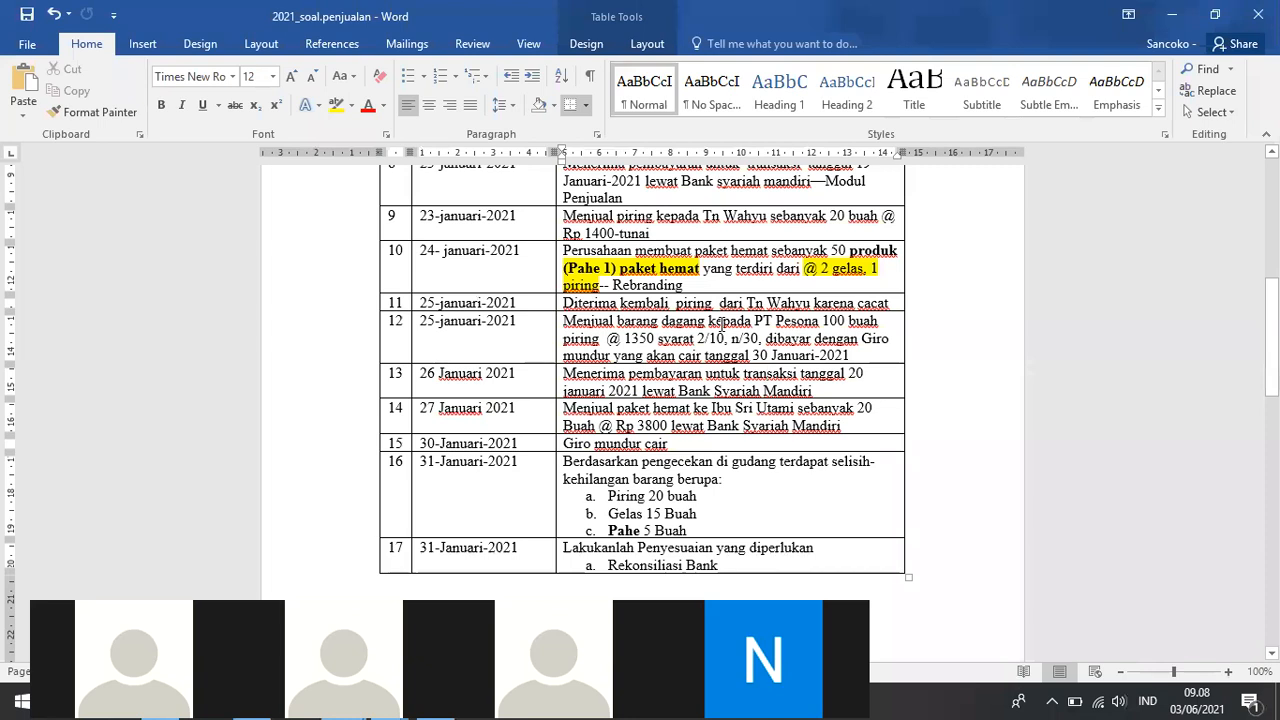
pyautogui.hotkey('alt', 'Tab')
pyautogui.write('1')
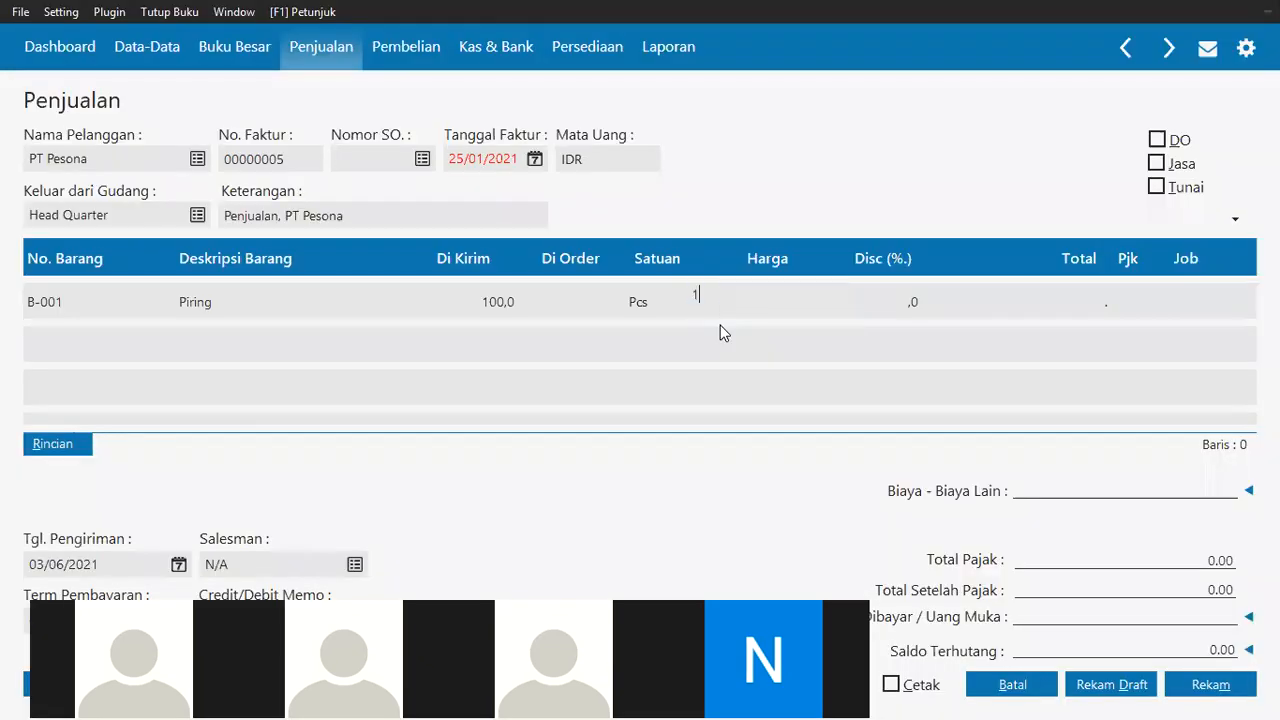
pyautogui.write('.350')
pyautogui.press('Tab')
pyautogui.press('Tab')
pyautogui.doubleClick(1146, 309)
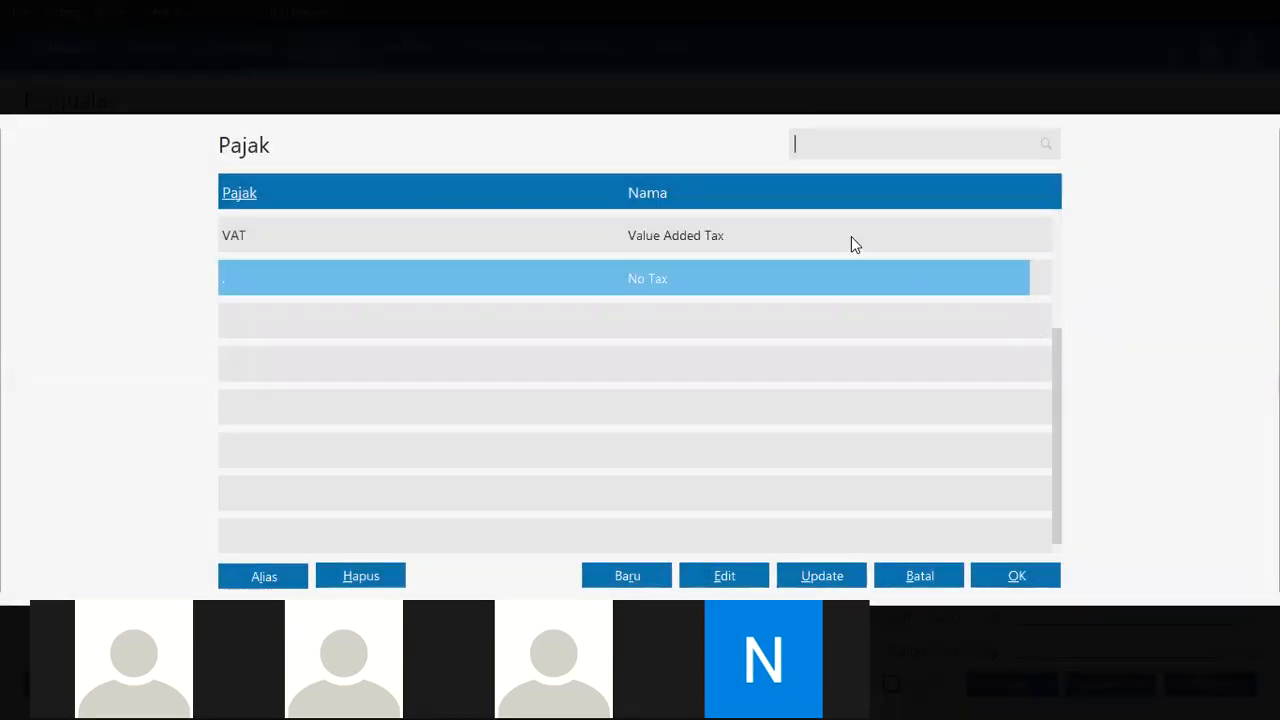
pyautogui.click(851, 236)
pyautogui.click(1017, 572)
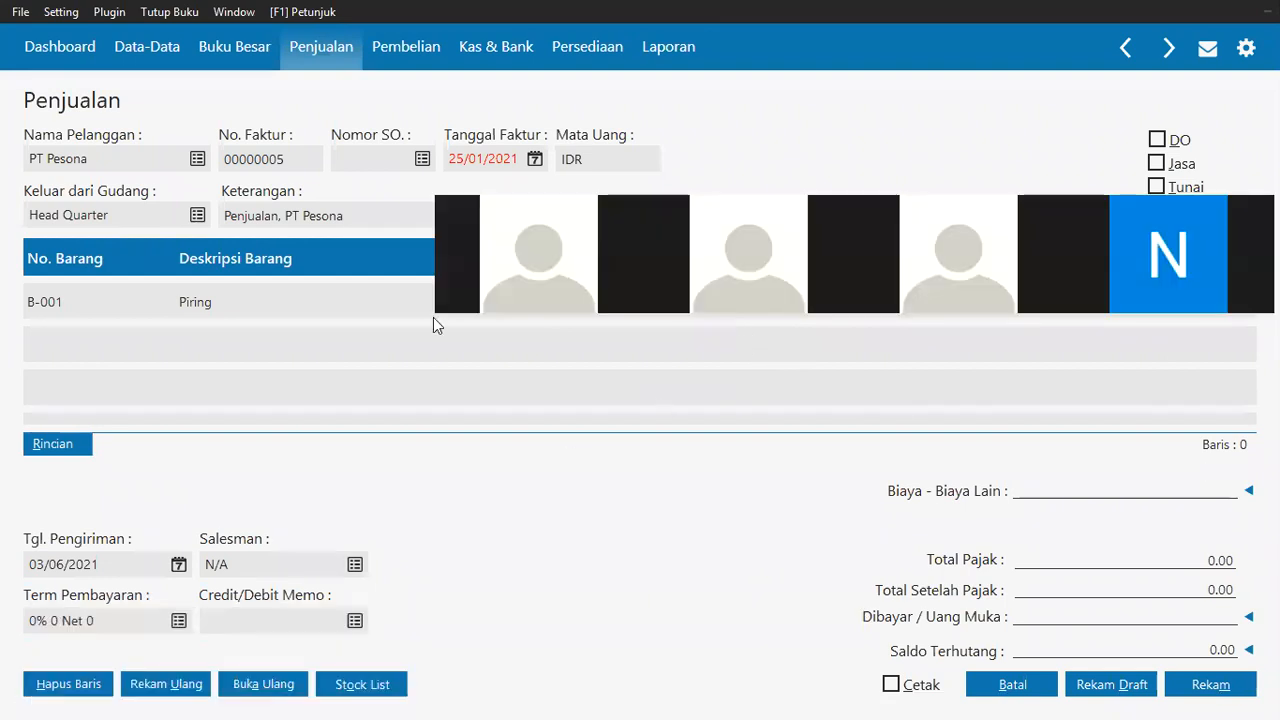
# Set the payment terms to 10 discount days, 30 due days and a 2% early discount, and record the invoice.
pyautogui.click(80, 620)
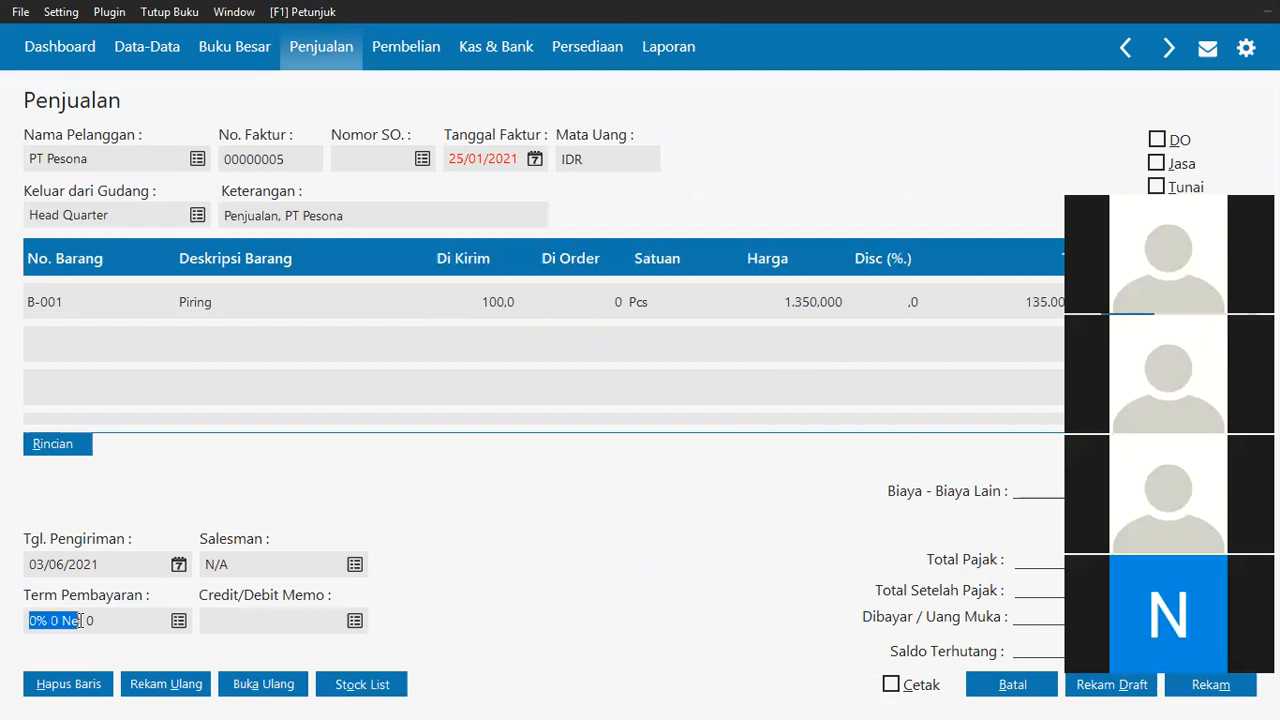
pyautogui.click(179, 621)
pyautogui.write('10')
pyautogui.click(450, 320)
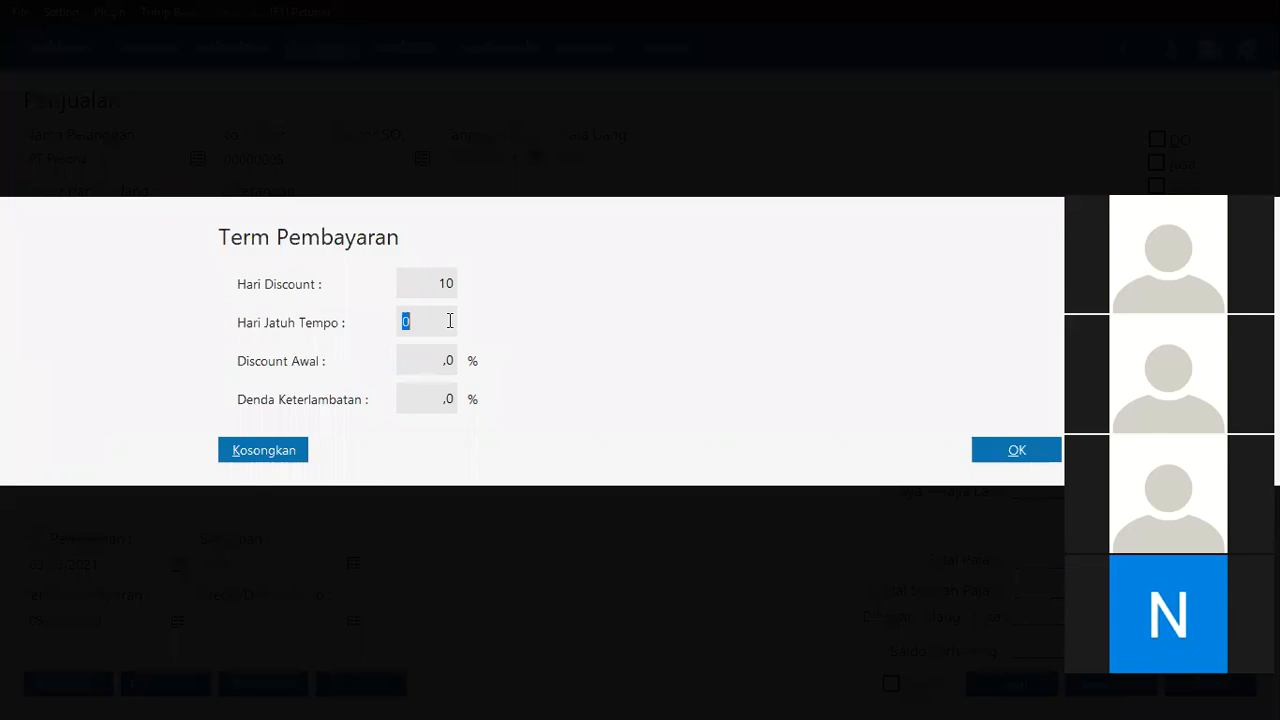
pyautogui.write('30')
pyautogui.click(453, 360)
pyautogui.write('2')
pyautogui.click(1017, 450)
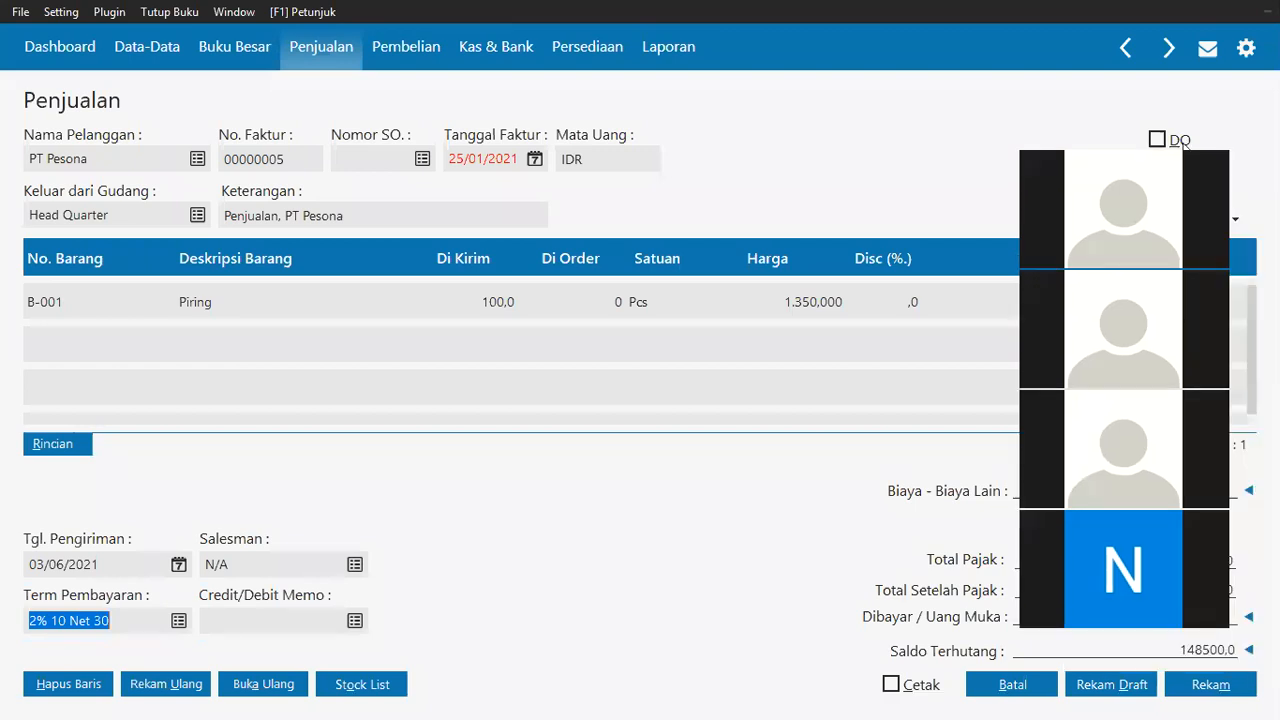
pyautogui.click(1216, 690)
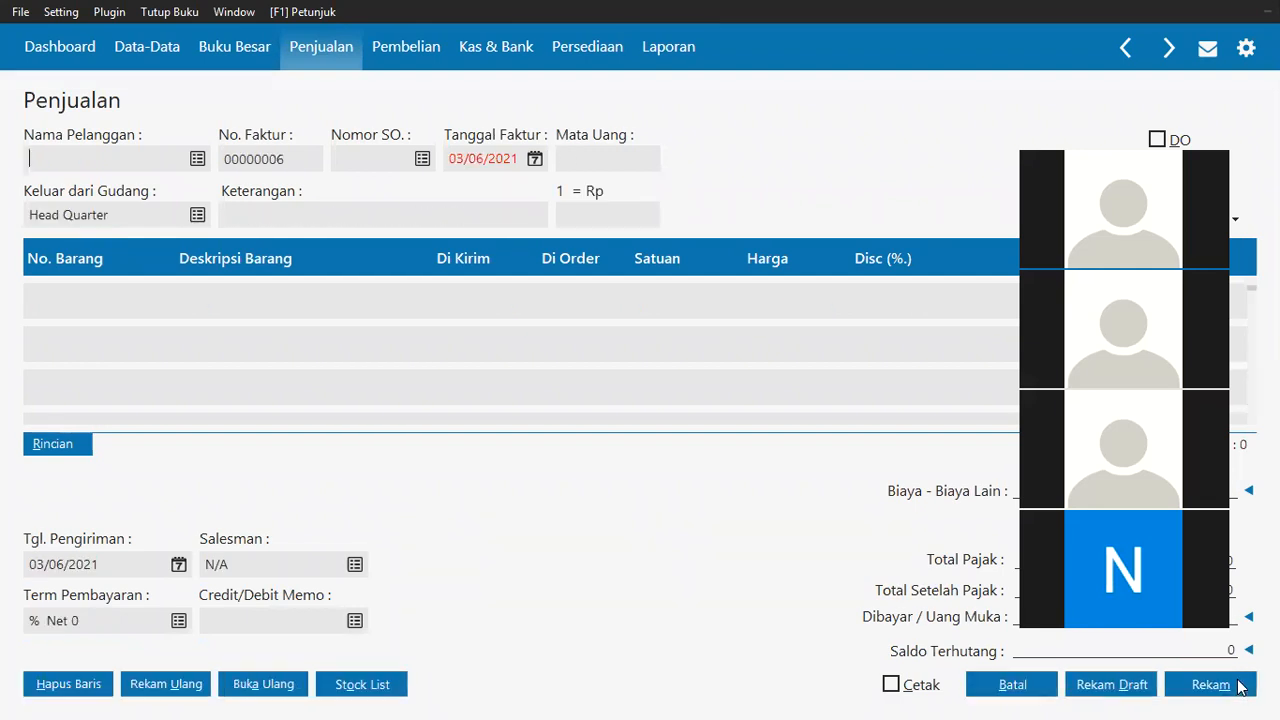
# Switch to Word and highlight the text of transaction 12, the PT Pesona sale, in yellow.
pyautogui.hotkey('alt', 'Tab')
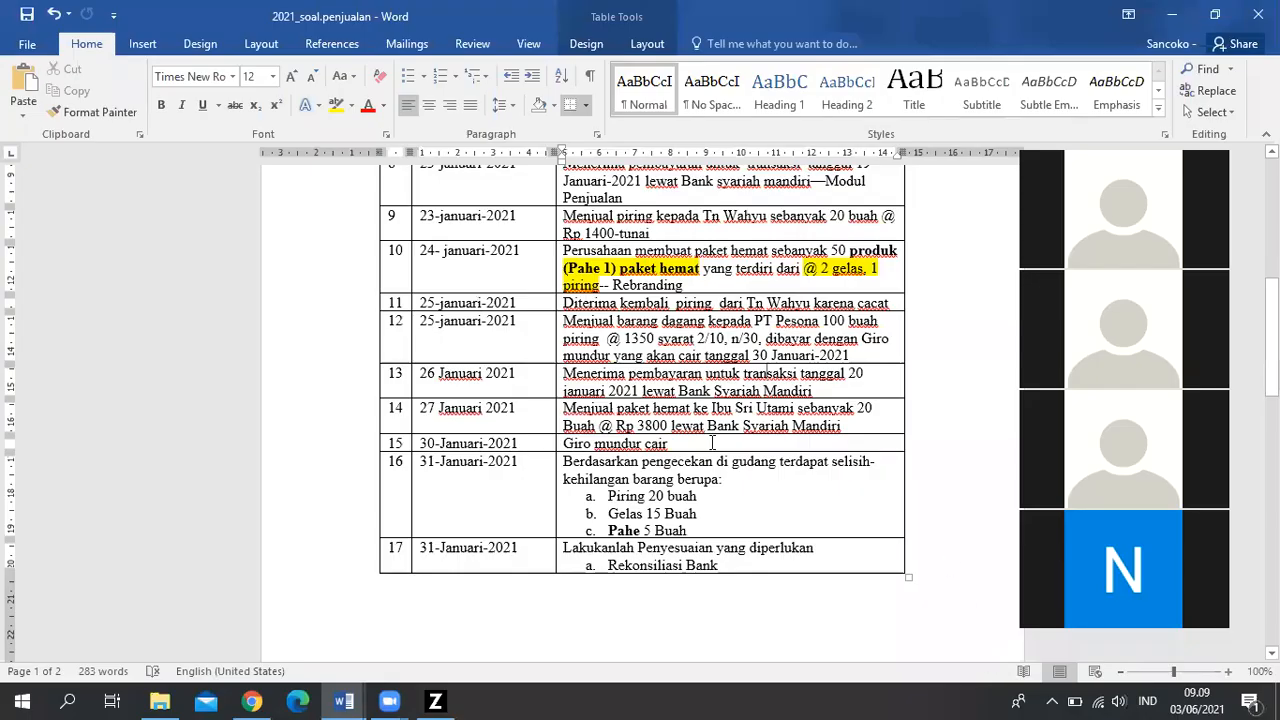
pyautogui.moveTo(748, 349); pyautogui.dragTo(565, 322)
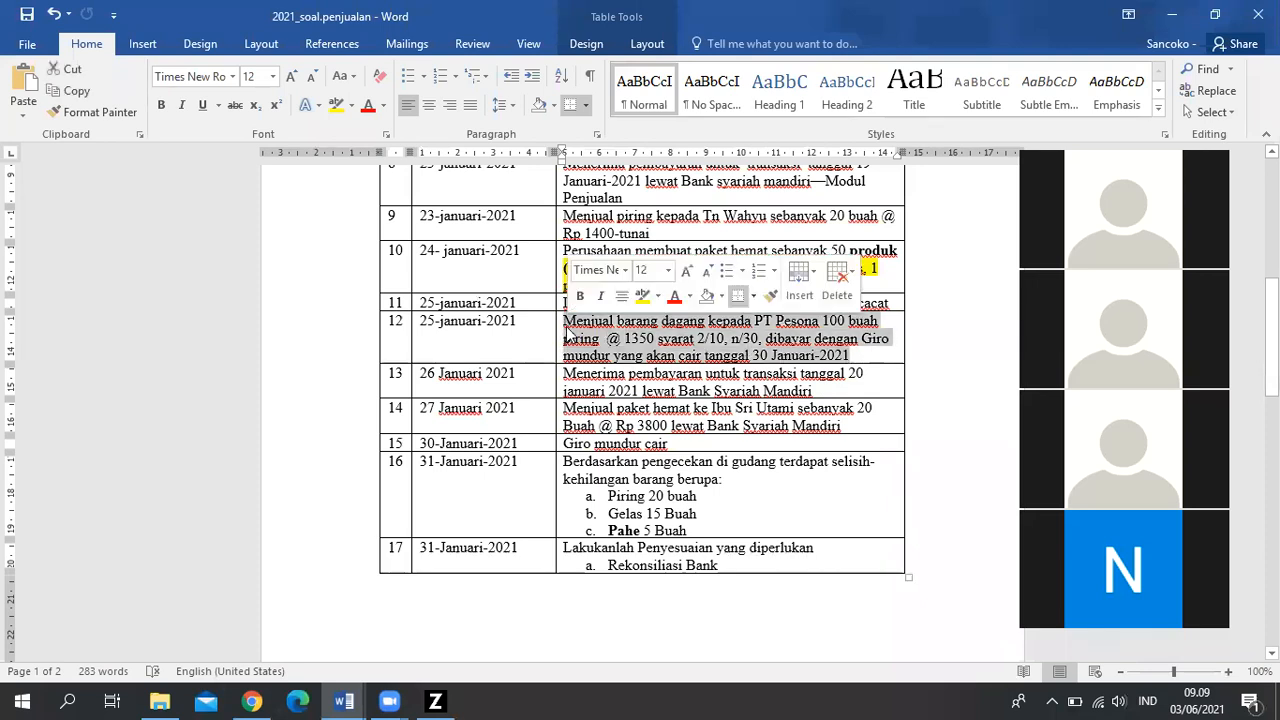
pyautogui.click(336, 105)
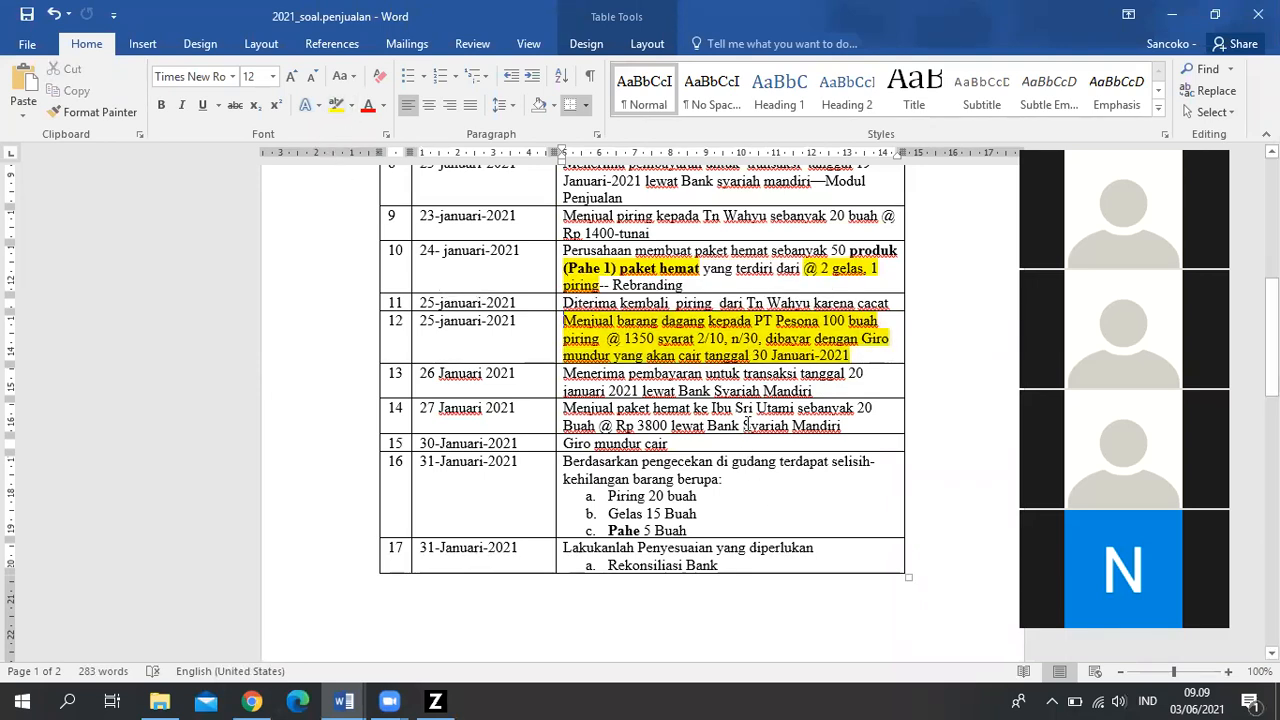
# Switch to Zahir and start a new receivables payment (Pembayaran Piutang) with PT Pesona as the payer.
pyautogui.moveTo(437, 700)
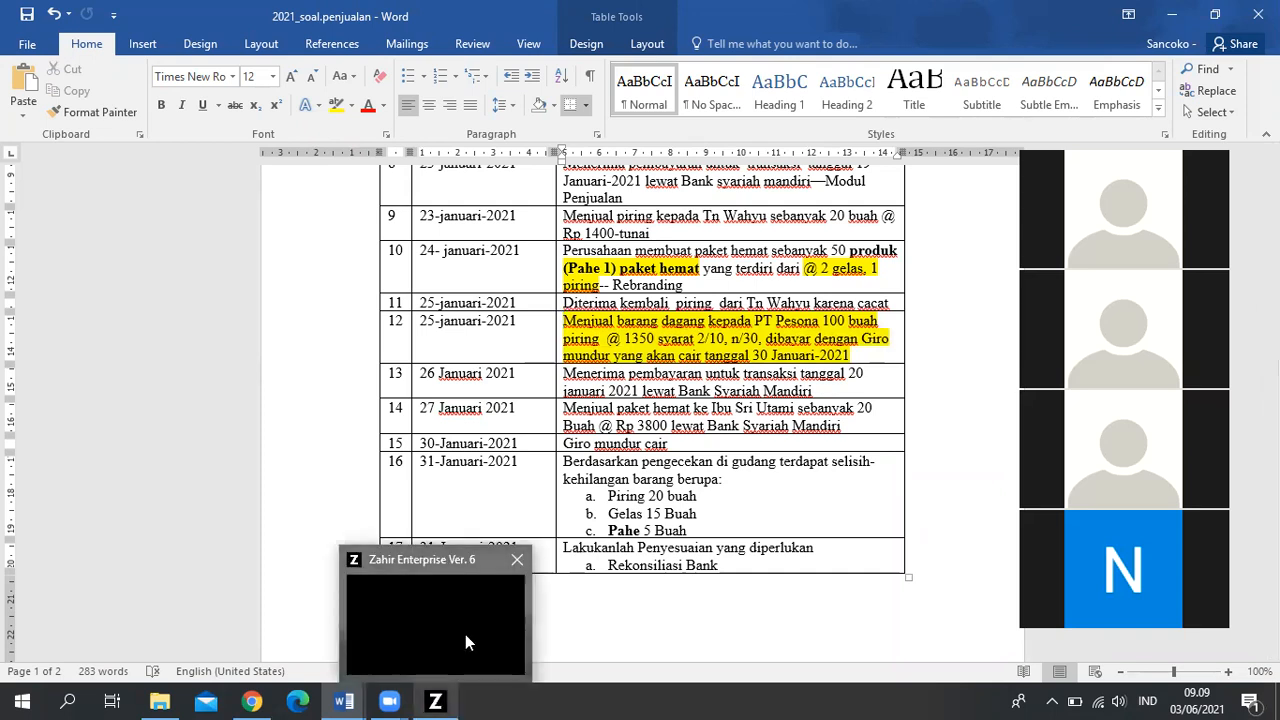
pyautogui.click(466, 637)
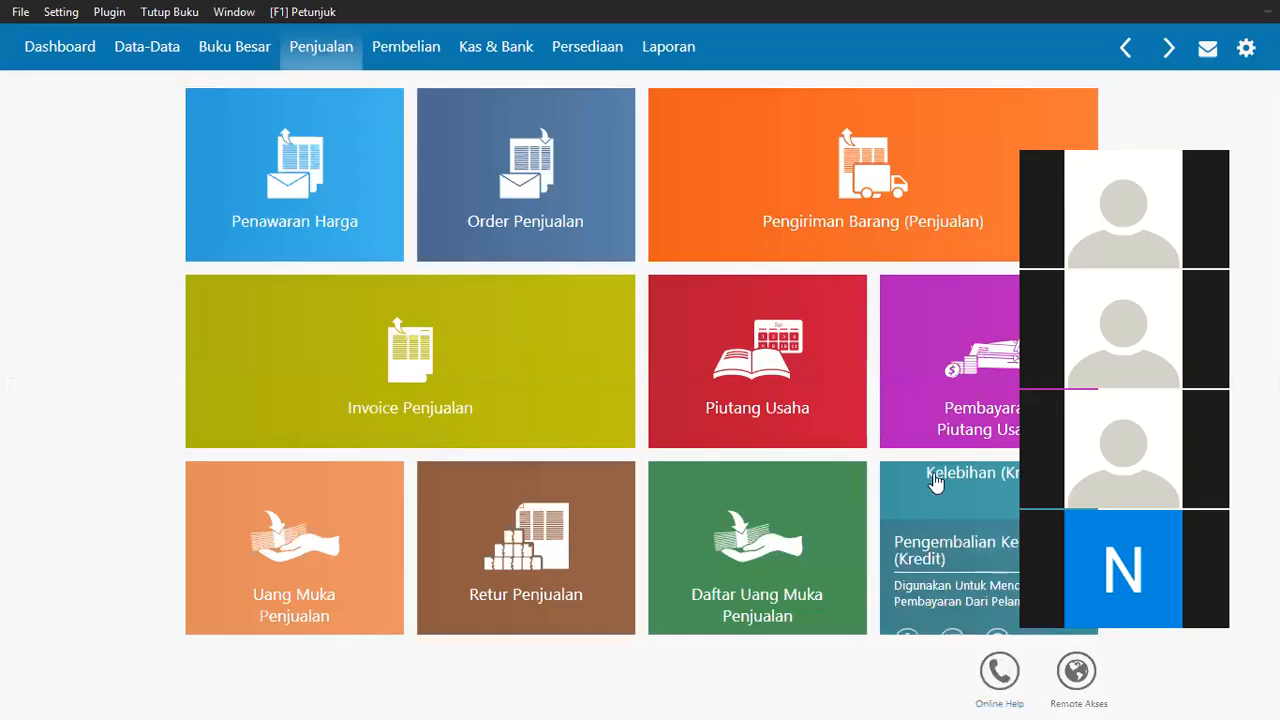
pyautogui.moveTo(928, 390)
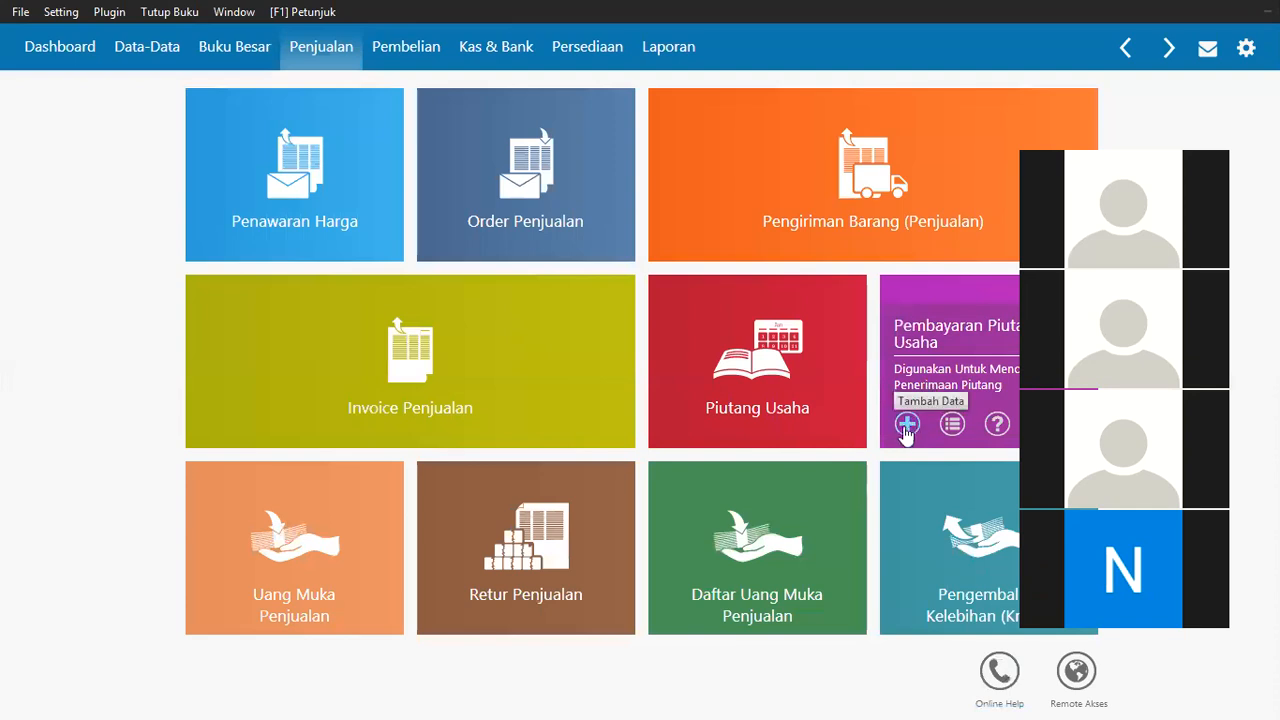
pyautogui.click(907, 424)
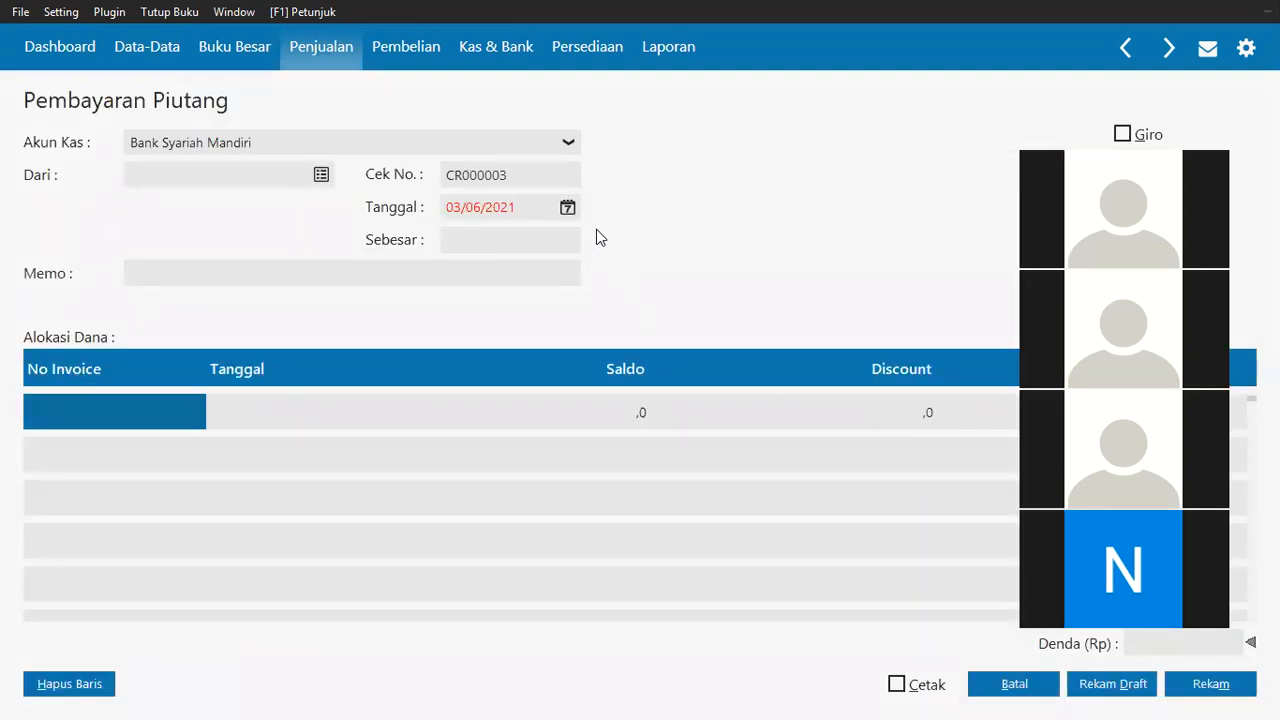
pyautogui.click(313, 176)
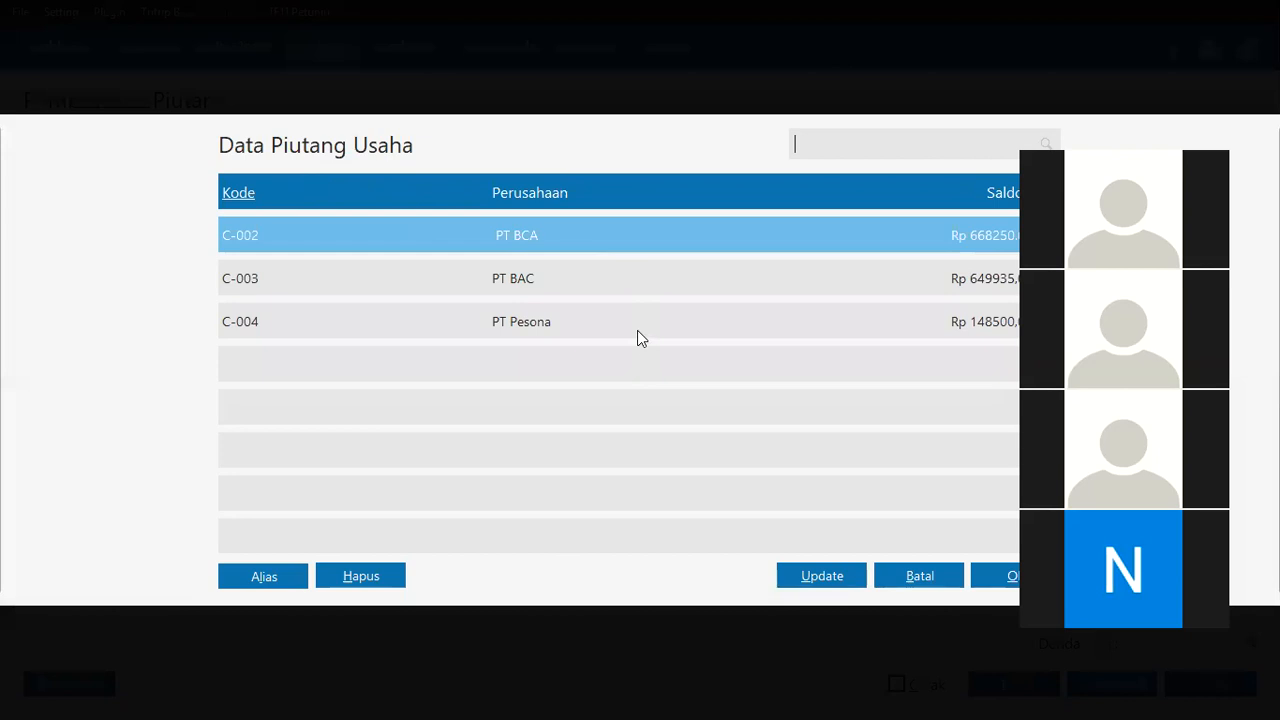
pyautogui.click(637, 330)
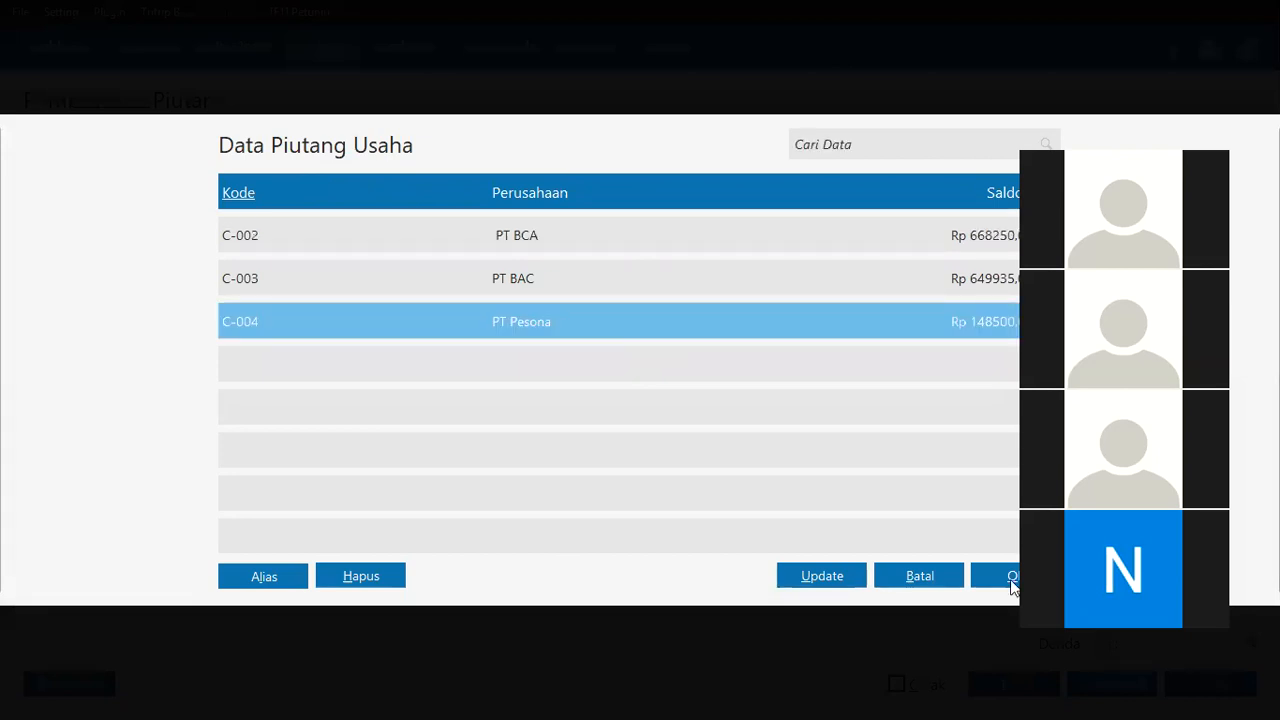
pyautogui.click(1013, 580)
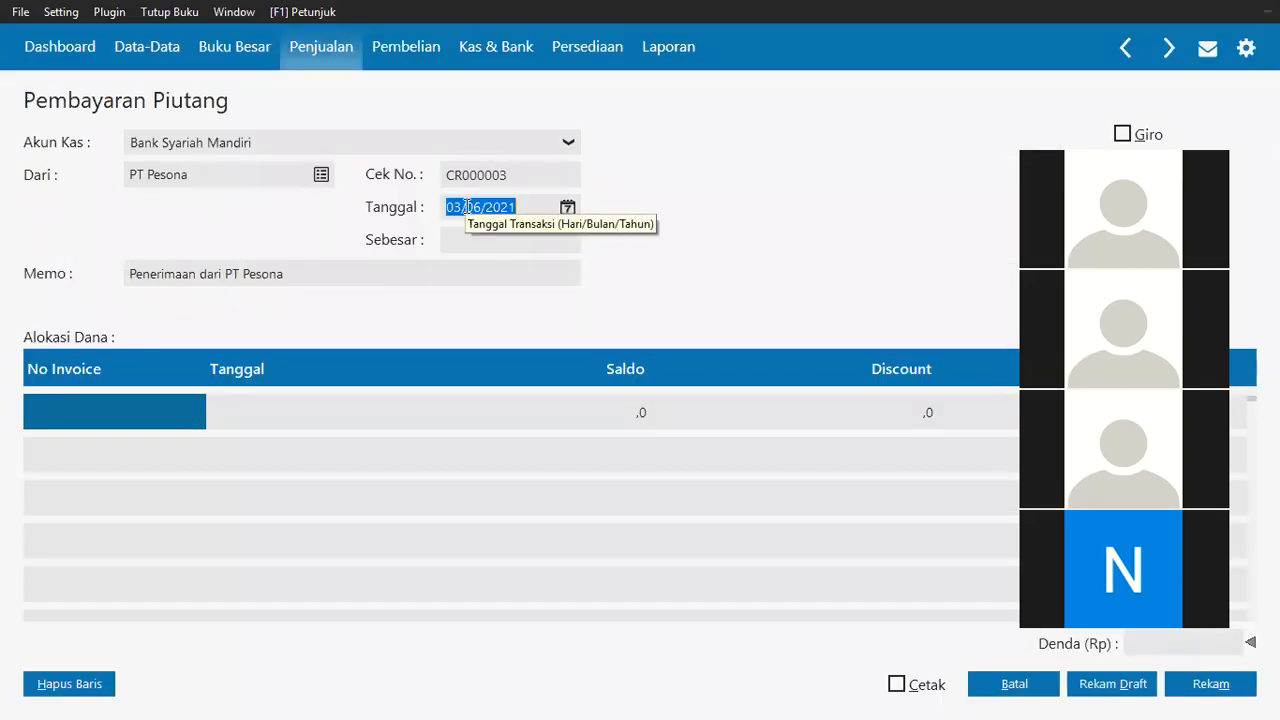
# Set the receivables payment date to 25/01/2021, checking it against the Word exercise.
pyautogui.click(466, 207)
pyautogui.hotkey('alt', 'Tab')
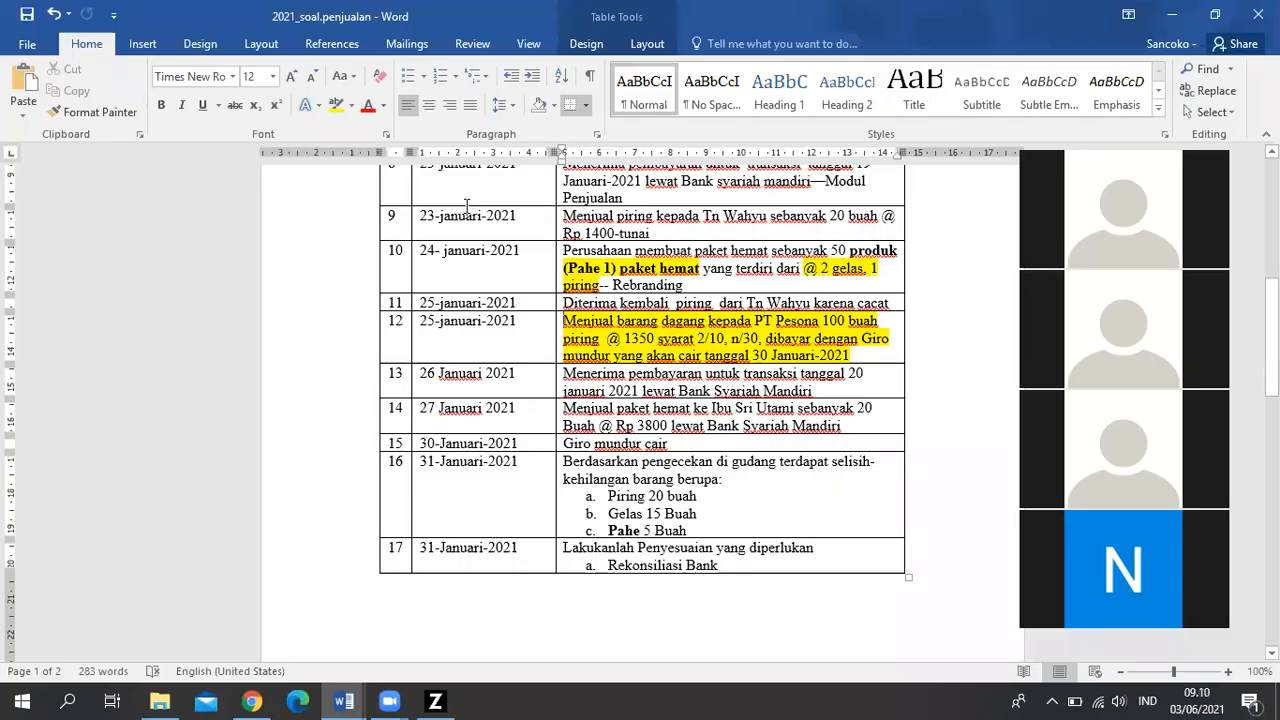
pyautogui.hotkey('alt', 'Tab')
pyautogui.write('25/01/2021')
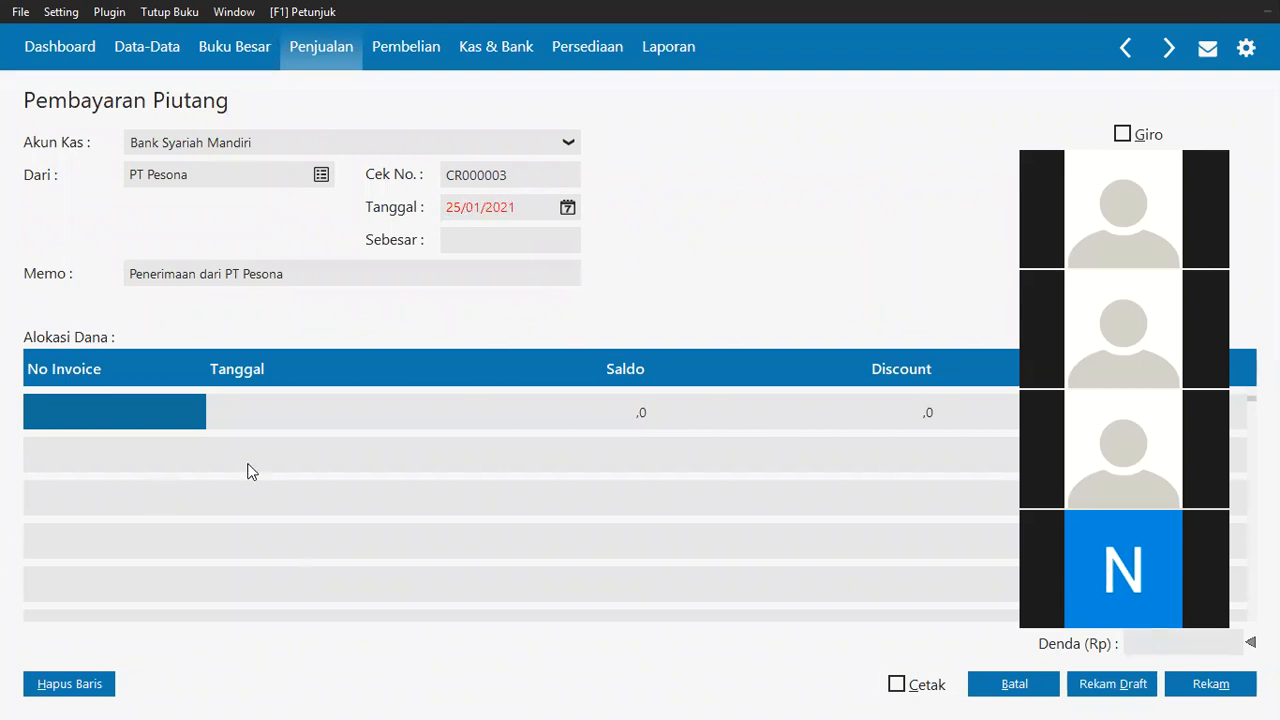
# Allocate the payment to PT Pesona's 25/01/2021 invoice, fill in the amount of Rp 145530 and mark it as Giro.
pyautogui.click(270, 414)
pyautogui.click(116, 420)
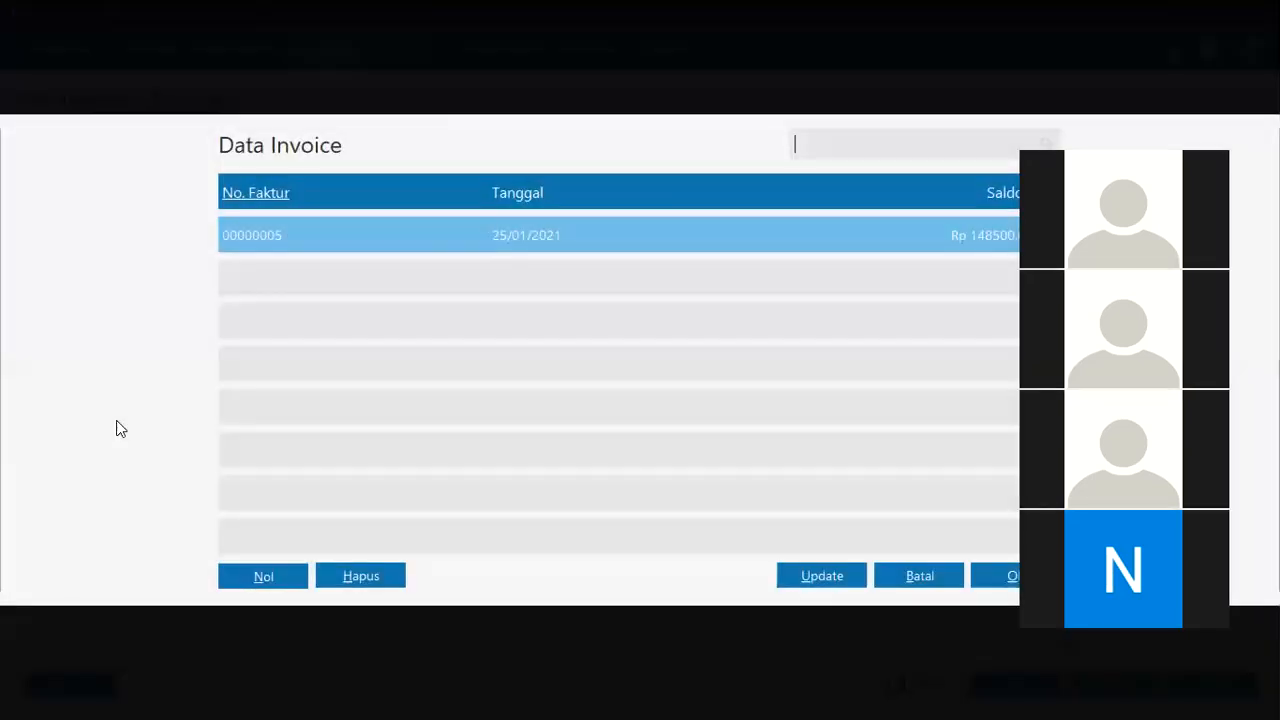
pyautogui.click(997, 572)
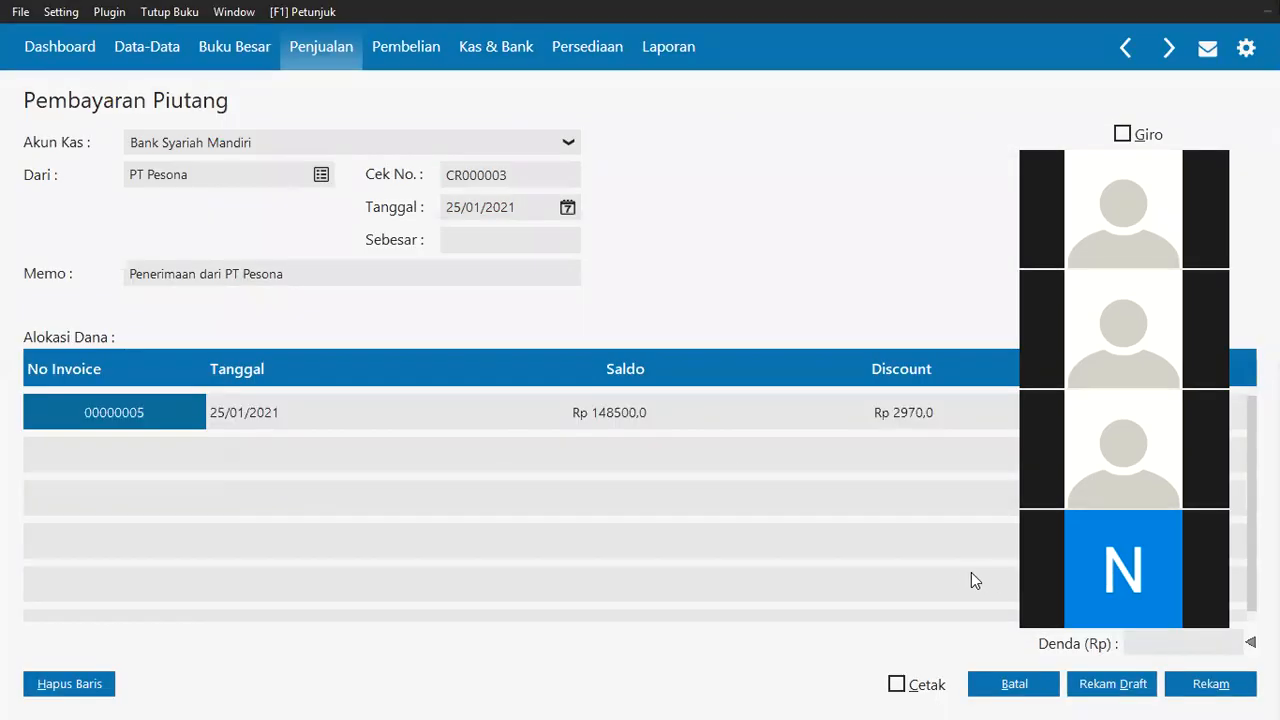
pyautogui.click(517, 239)
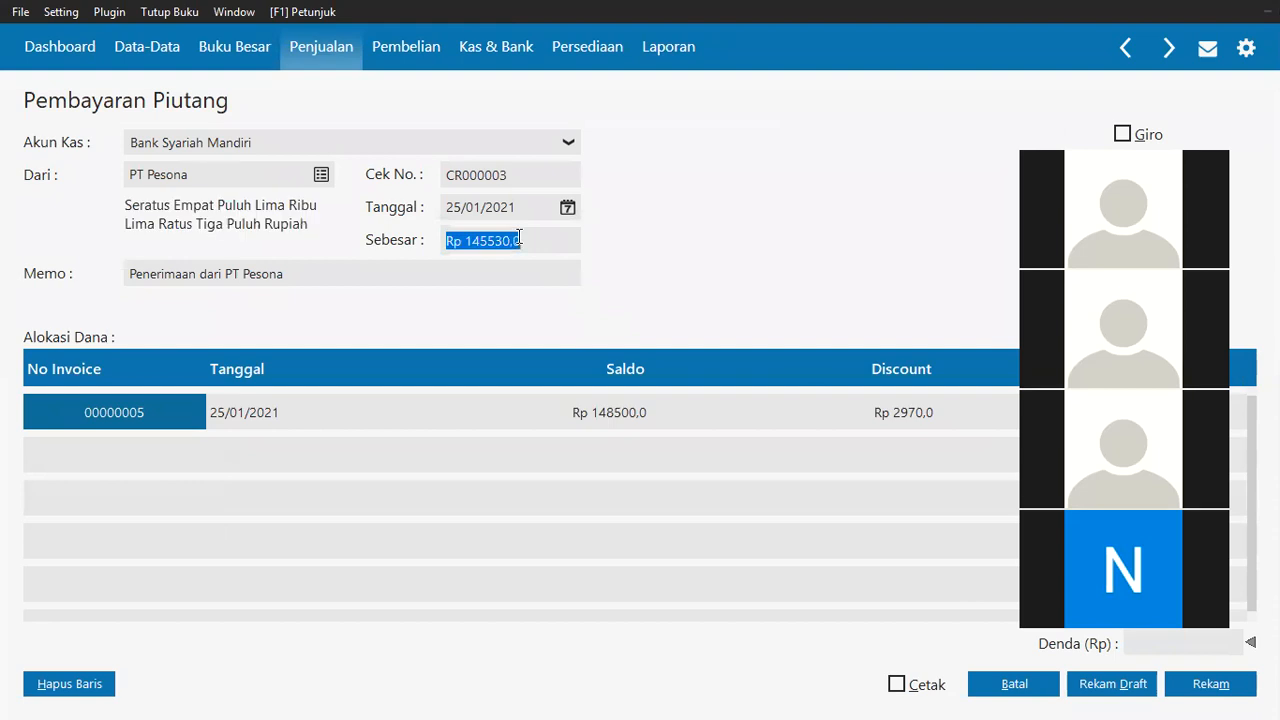
pyautogui.click(1134, 137)
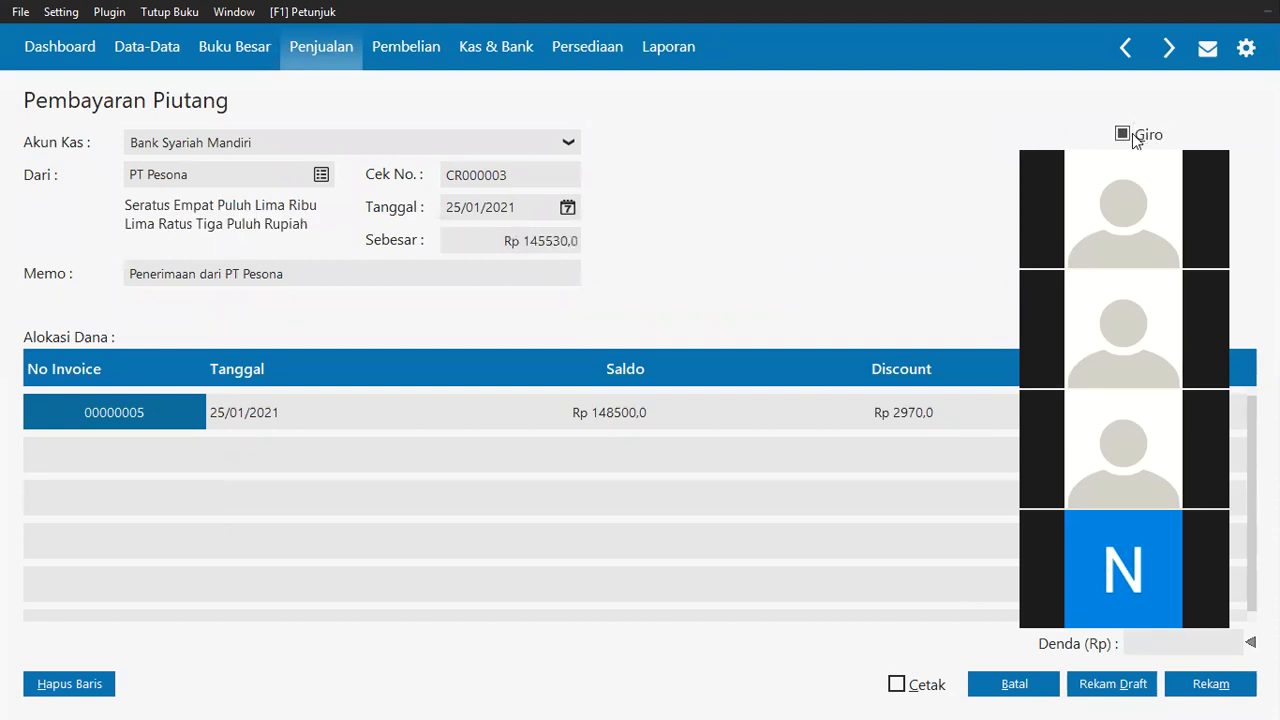
pyautogui.hotkey('alt', 'Tab')
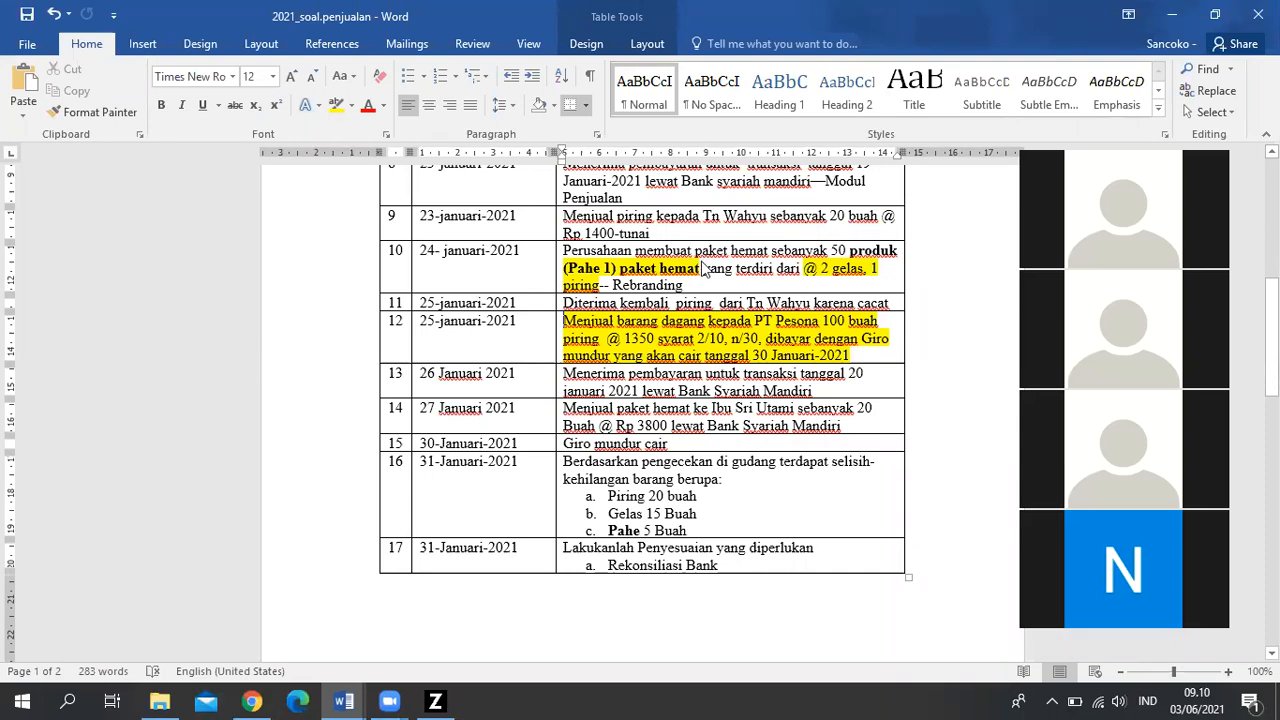
pyautogui.hotkey('alt', 'Tab')
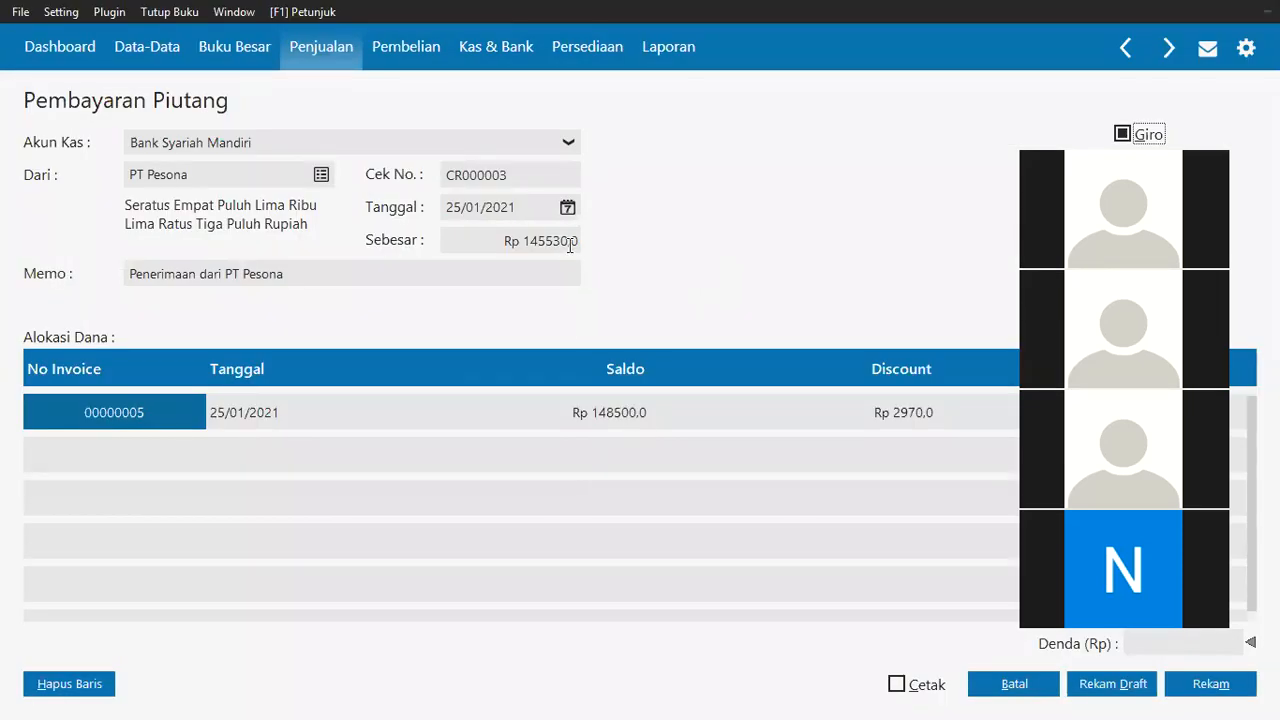
# Start recording the payment, enter the giro number and set the giro's due date to 30/06/2021.
pyautogui.click(1210, 685)
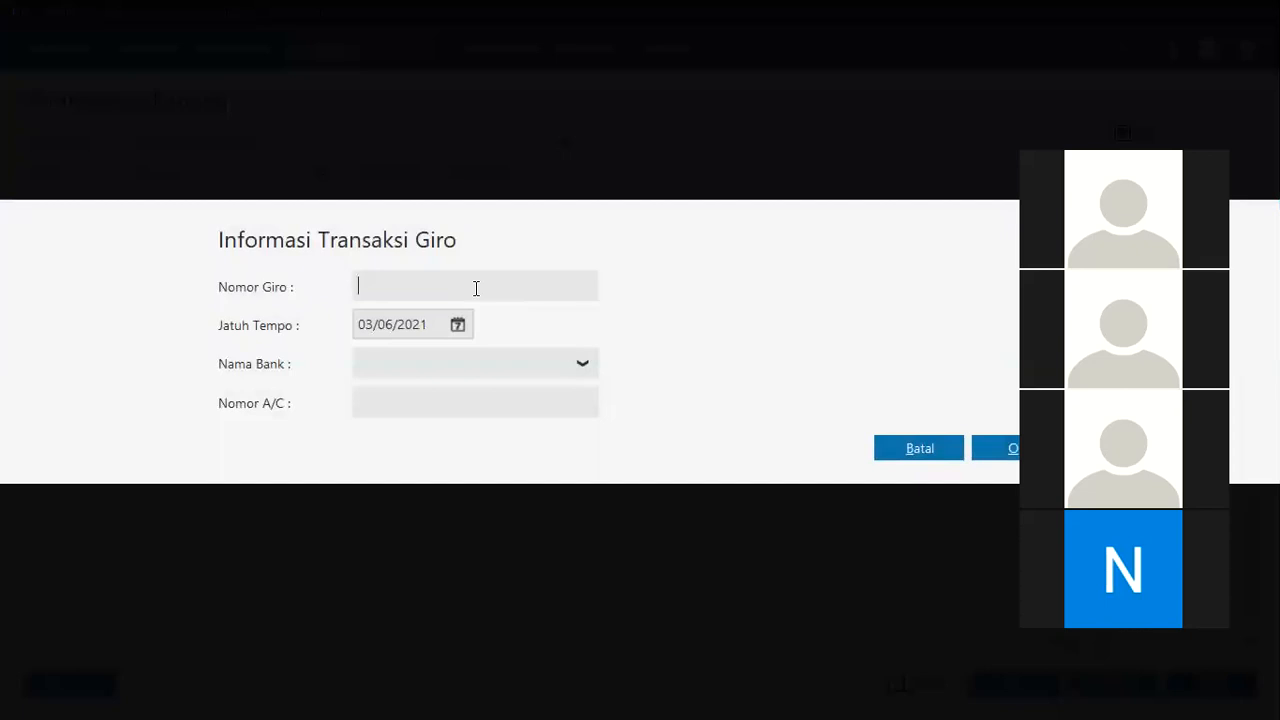
pyautogui.write('123456')
pyautogui.click(457, 326)
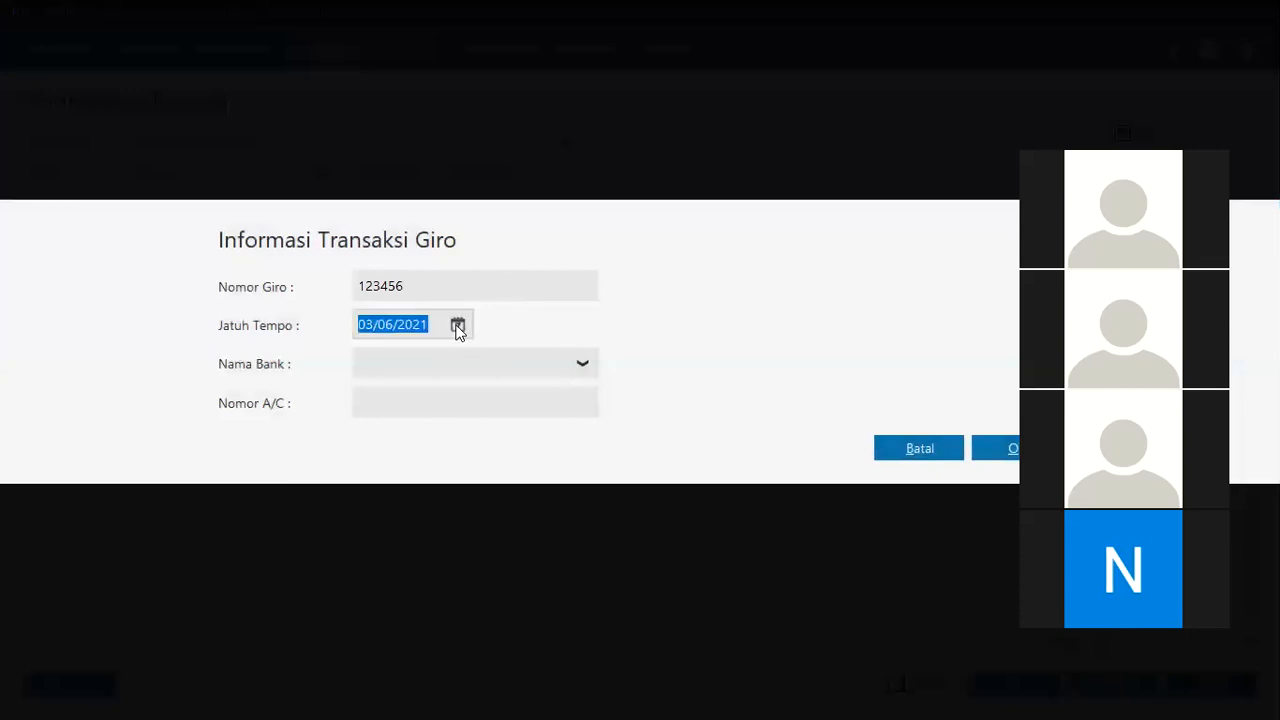
pyautogui.click(559, 498)
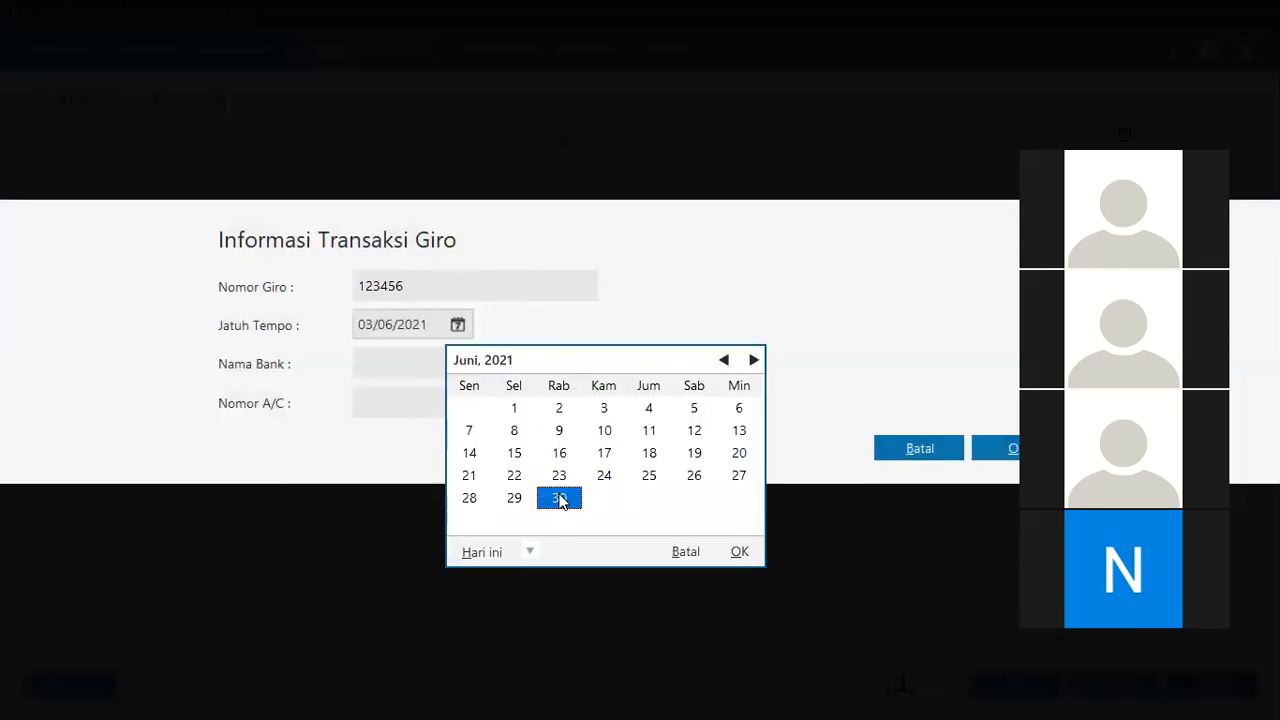
pyautogui.click(748, 551)
# Enter Bank Syariah Mandiri as the giro's bank and fill in the bank account number.
pyautogui.click(490, 367)
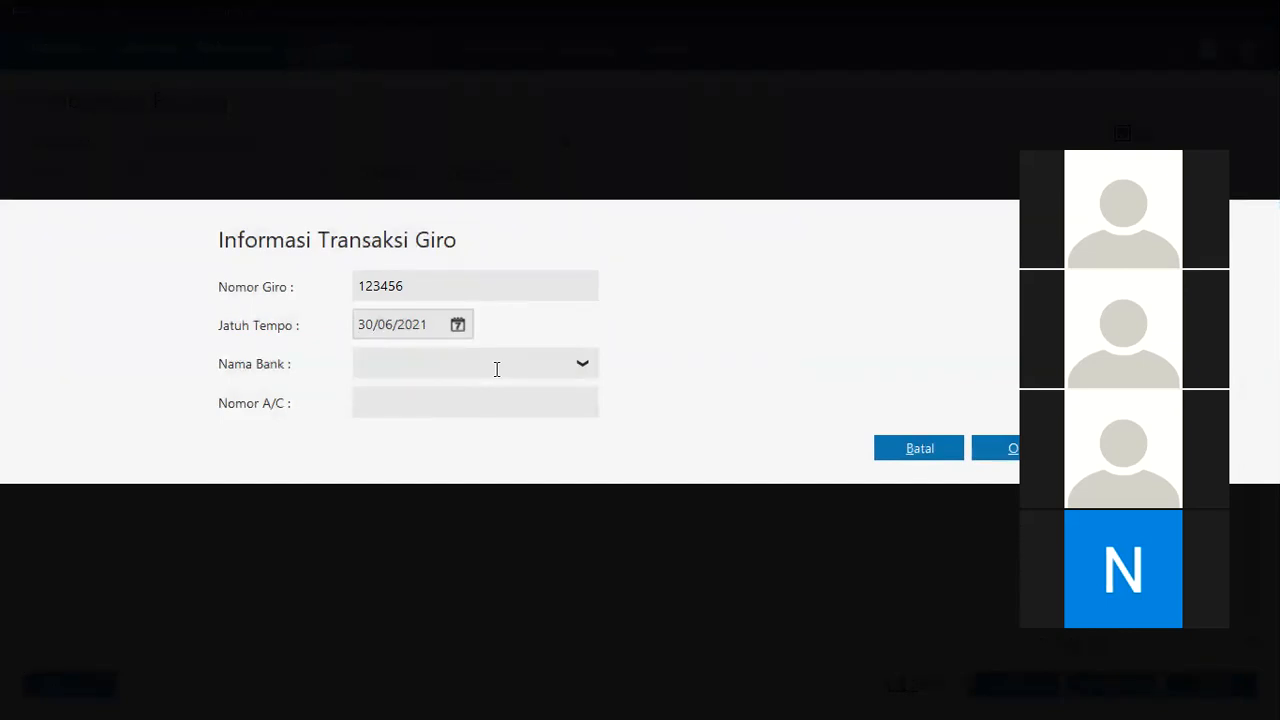
pyautogui.write('Bank Sy')
pyautogui.write('ariah Mandiri')
pyautogui.click(450, 406)
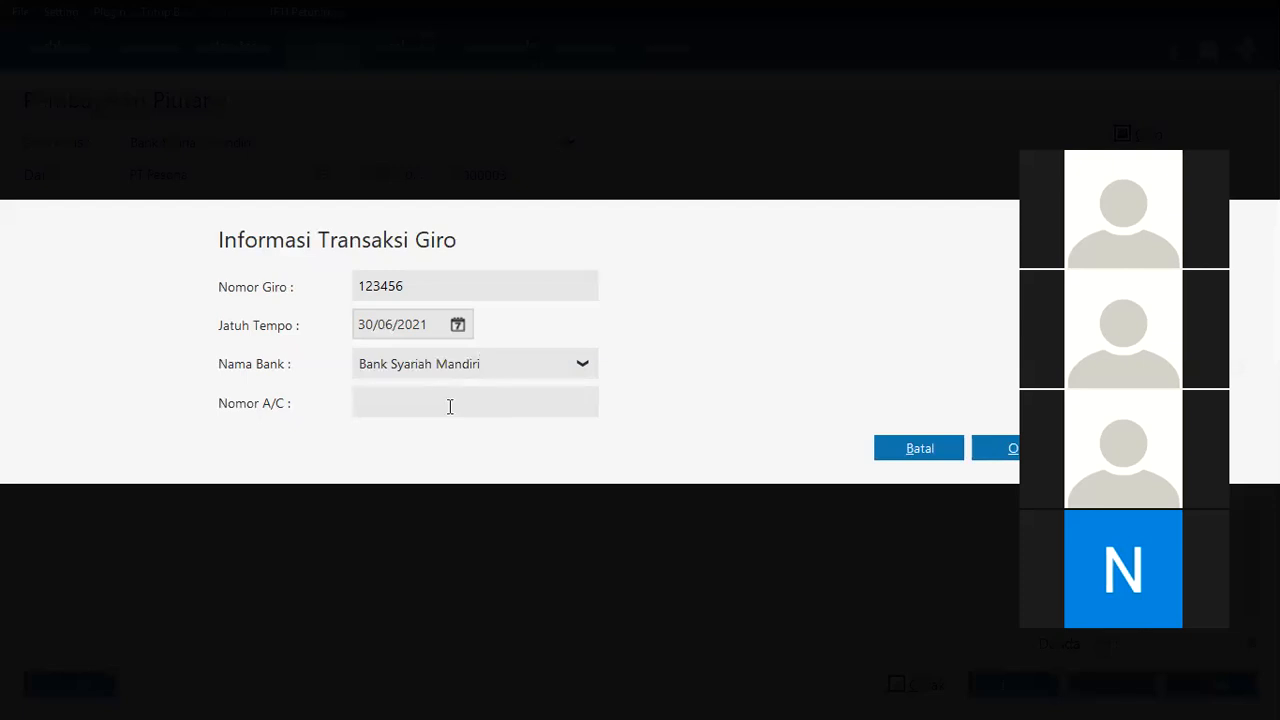
pyautogui.write('654321')
# Save the giro payment, accepting the change of transaction date to the giro's due date, and close the payment form.
pyautogui.click(1000, 446)
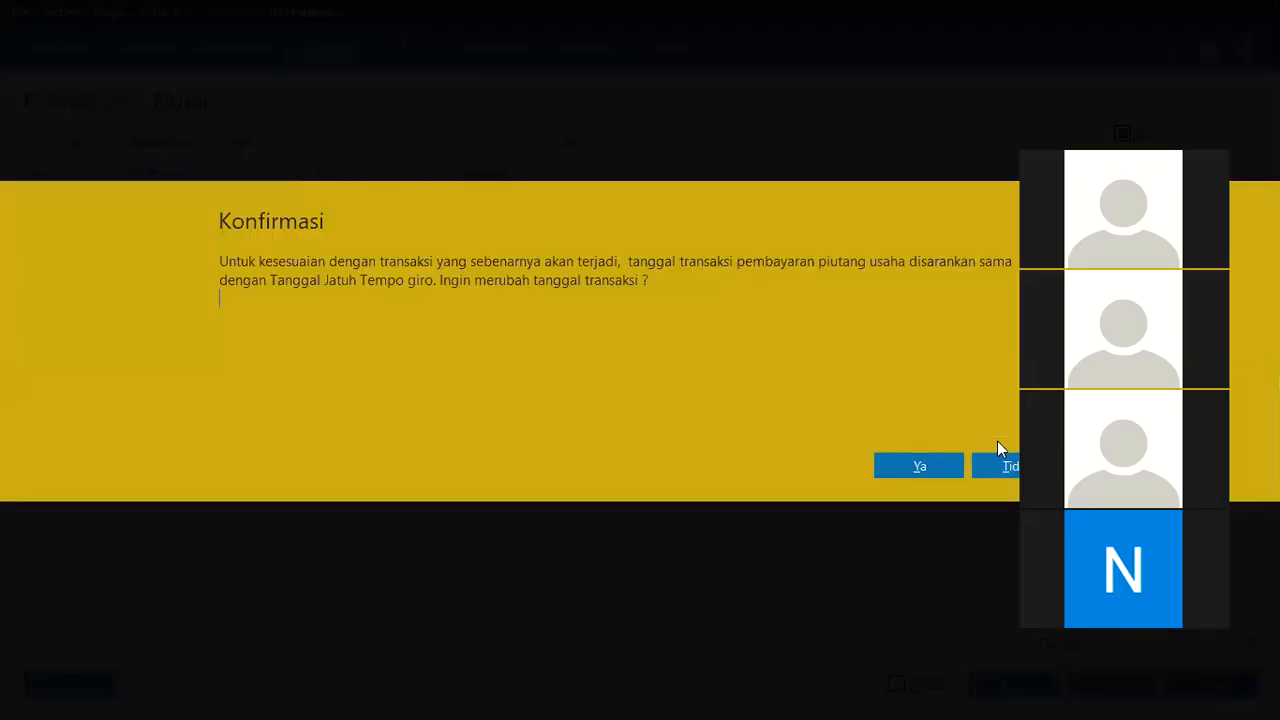
pyautogui.click(939, 473)
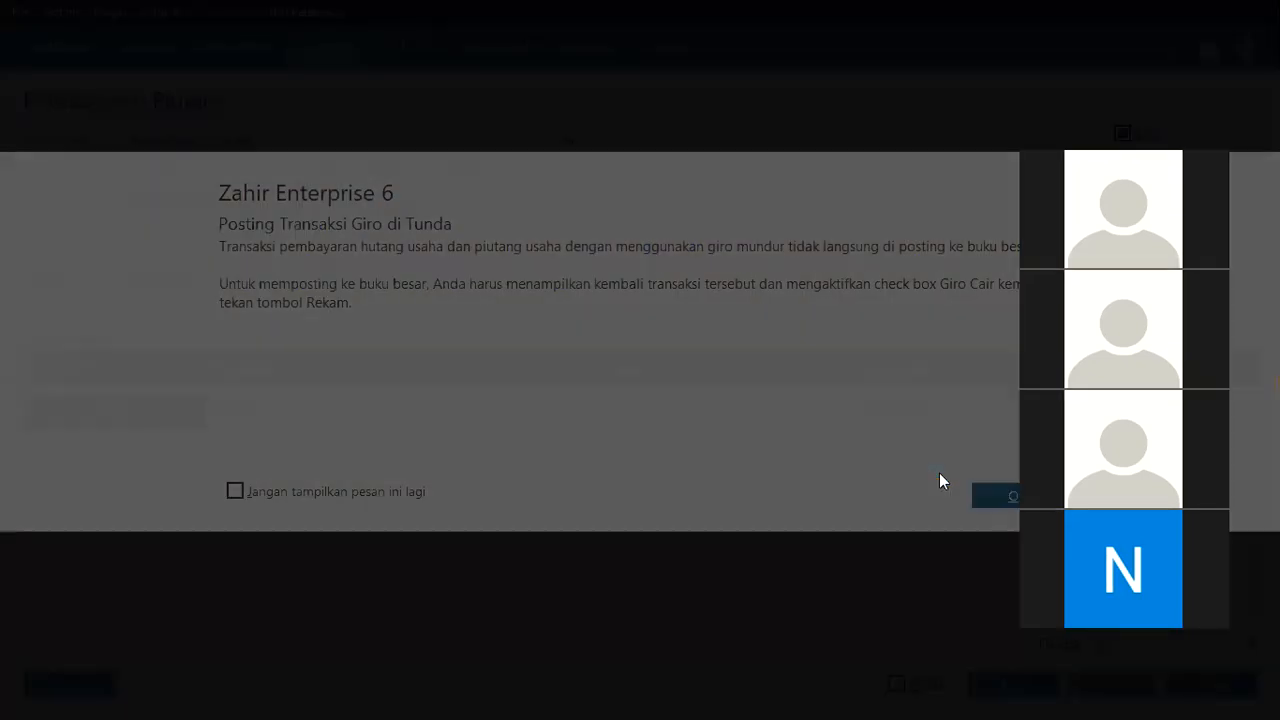
pyautogui.click(985, 497)
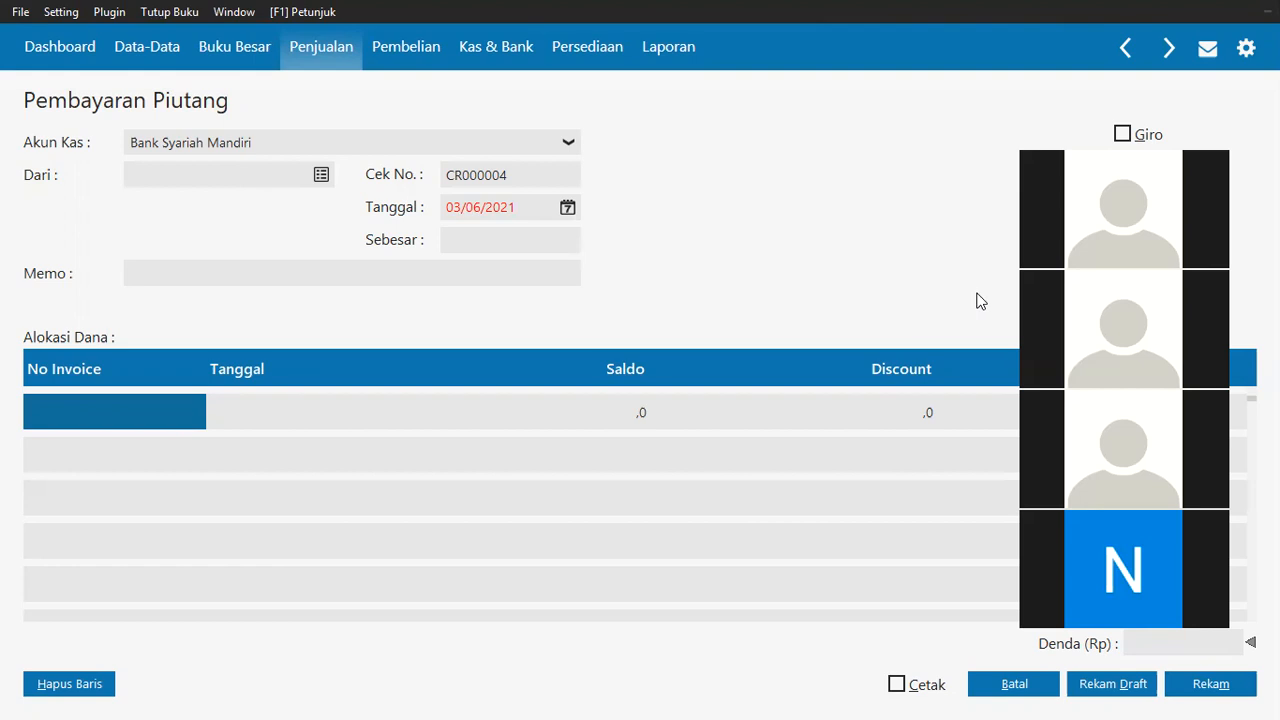
pyautogui.click(1012, 694)
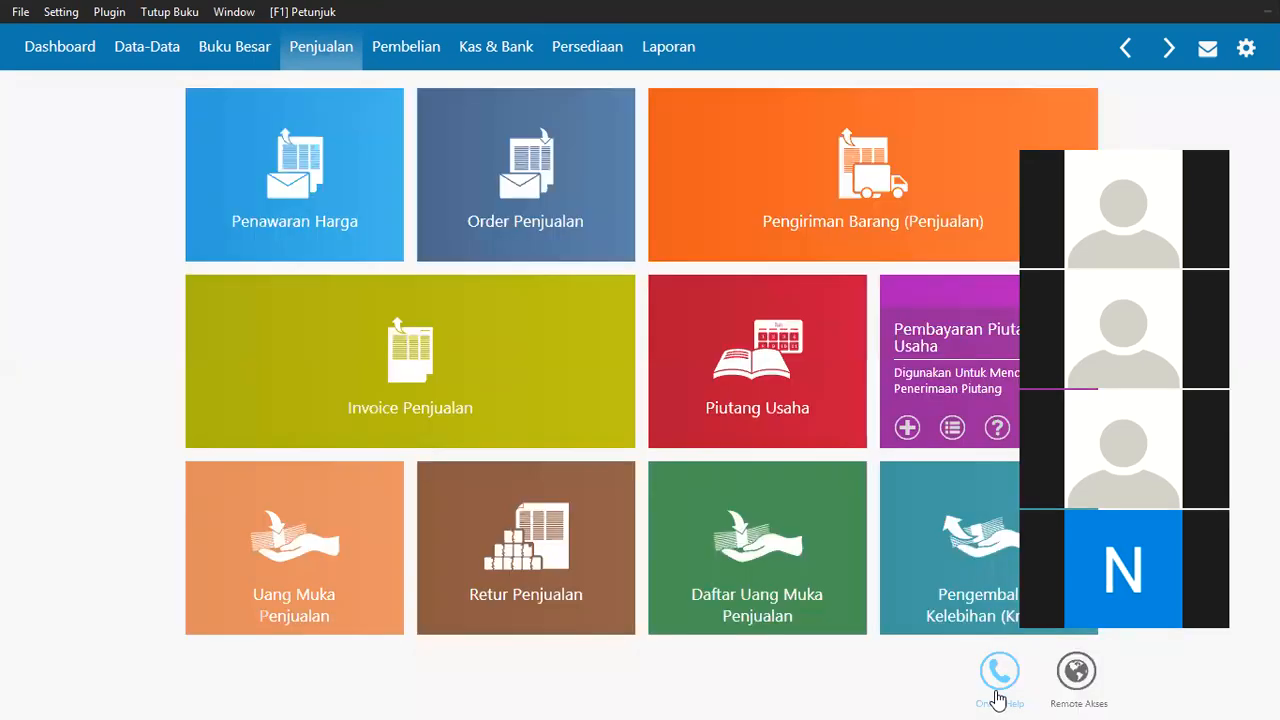
# Check the exercise document in Word for the next sale to record, dated 27 January 2021, and return to Zahir.
pyautogui.hotkey('alt', 'Tab')
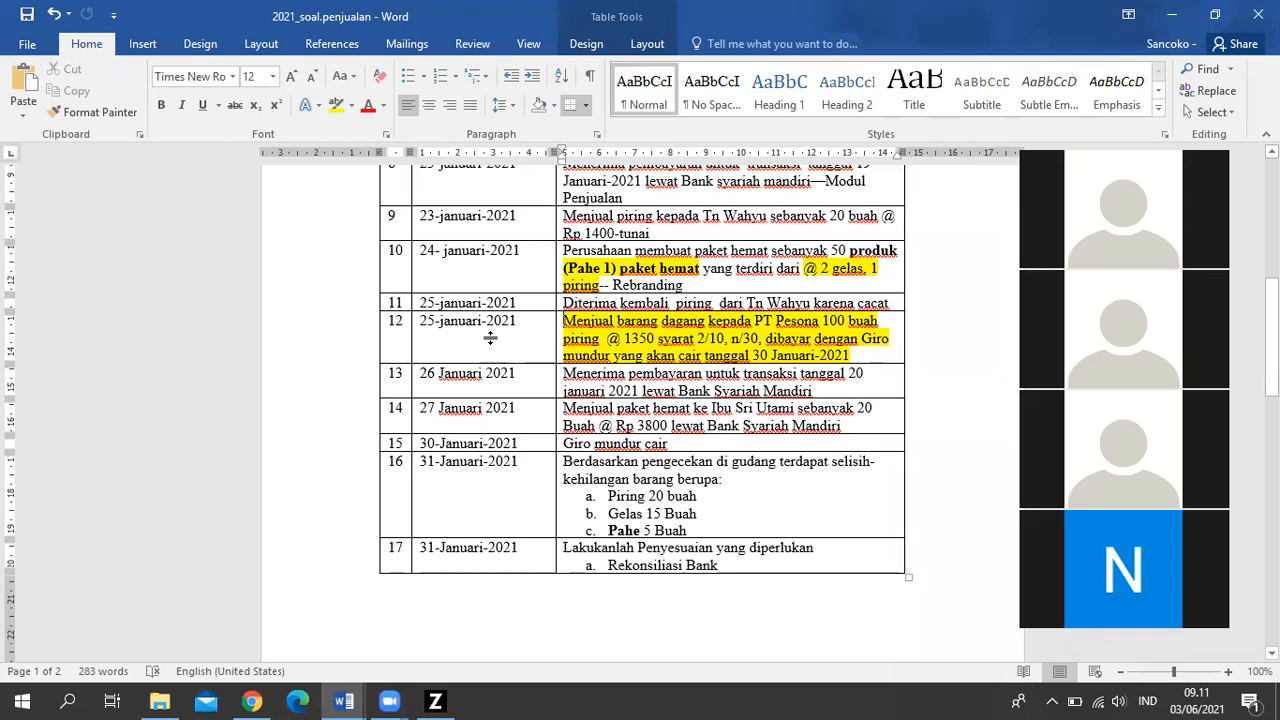
pyautogui.scroll(3, 490, 340)
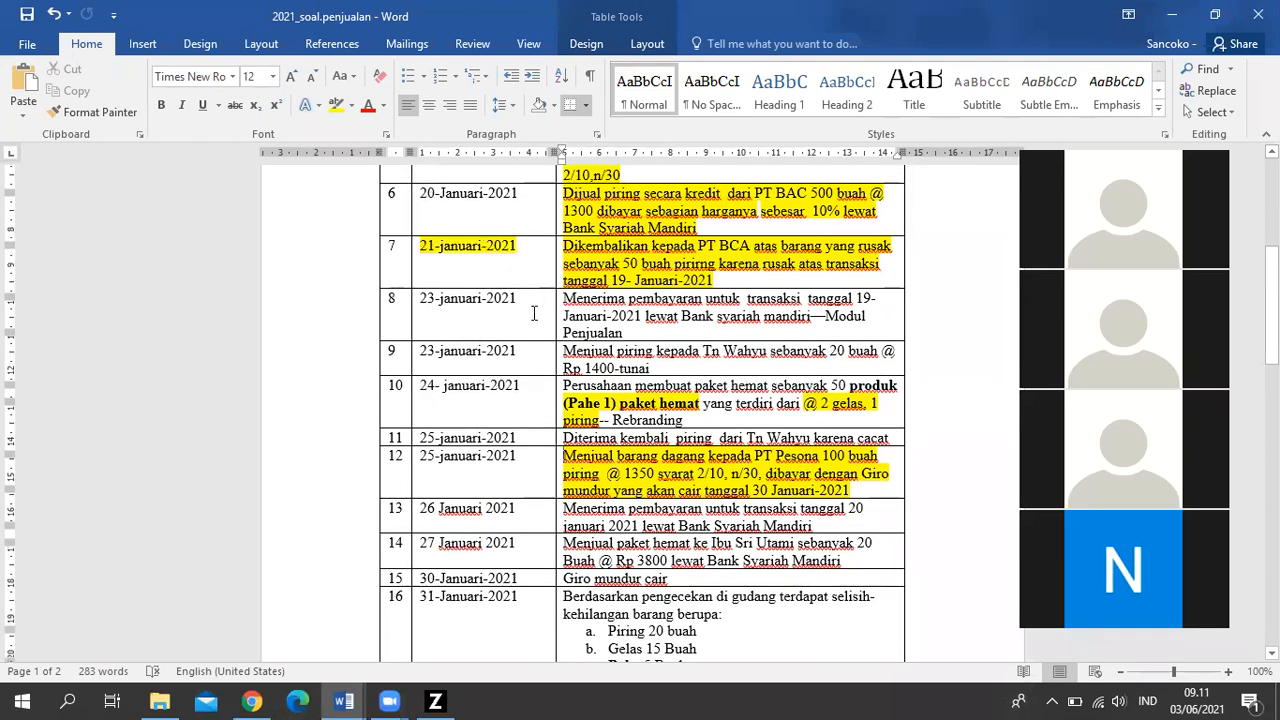
pyautogui.scroll(-1, 524, 273)
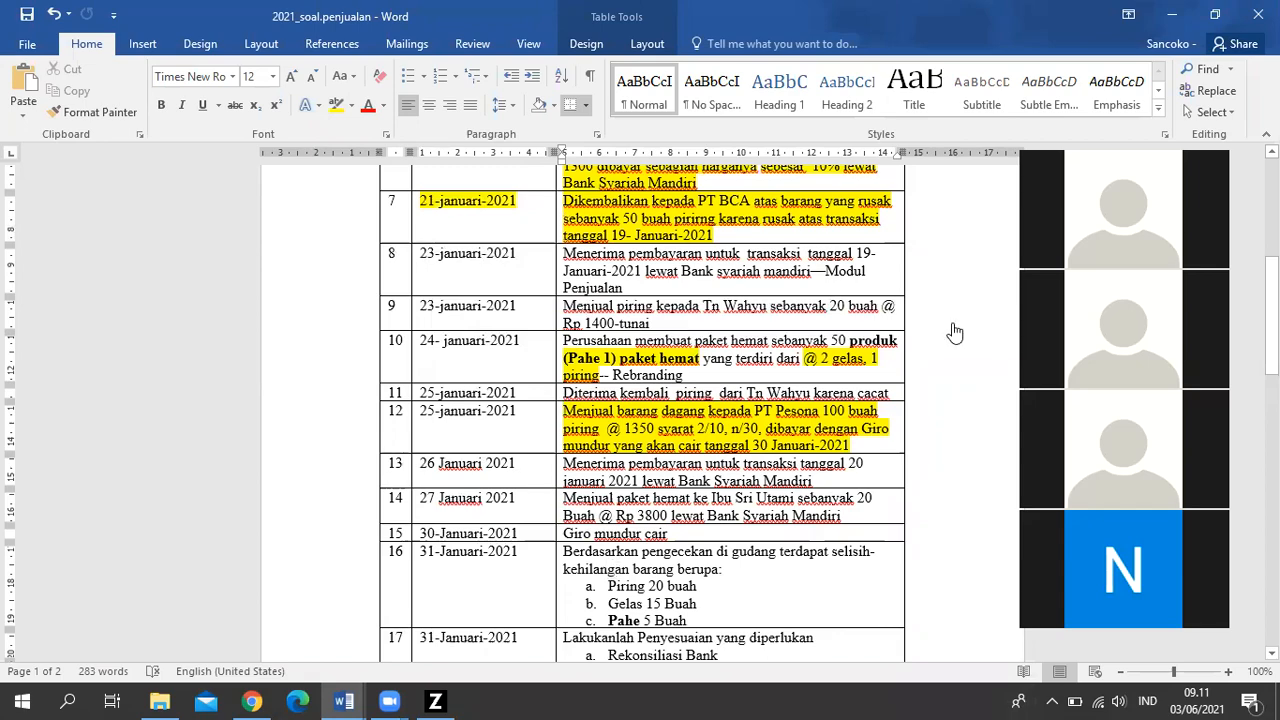
pyautogui.click(904, 424)
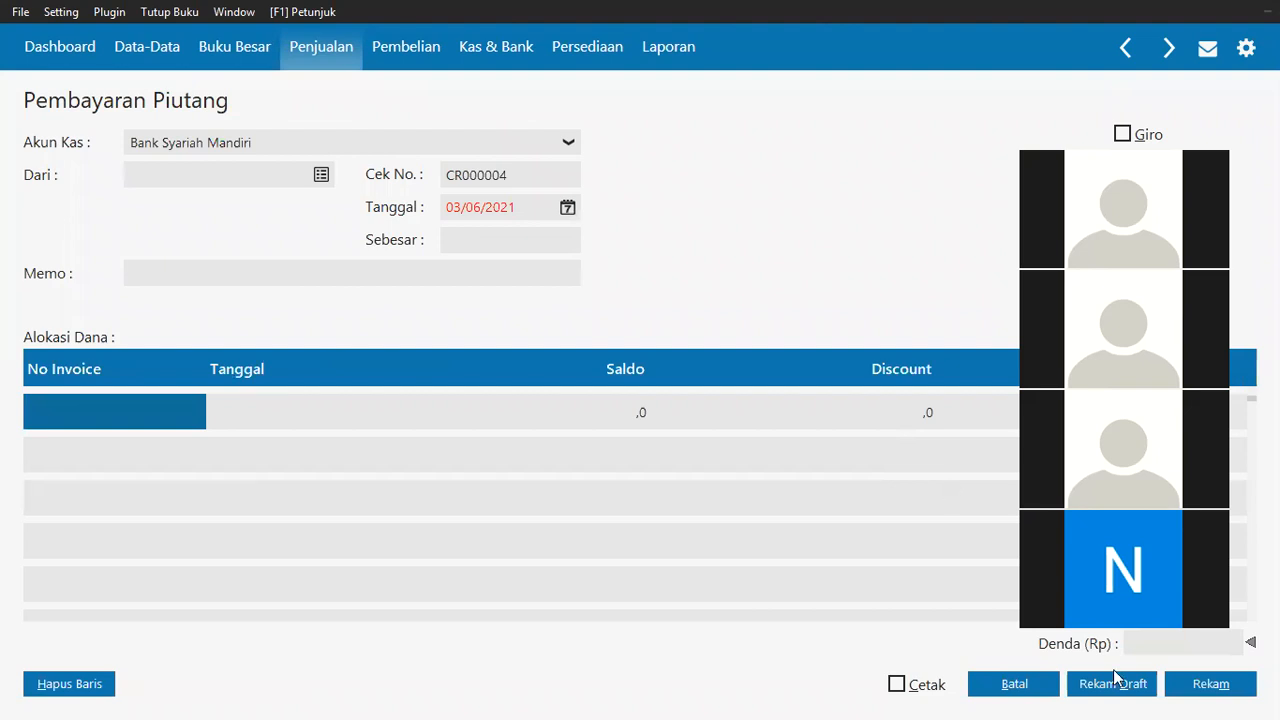
pyautogui.click(1010, 687)
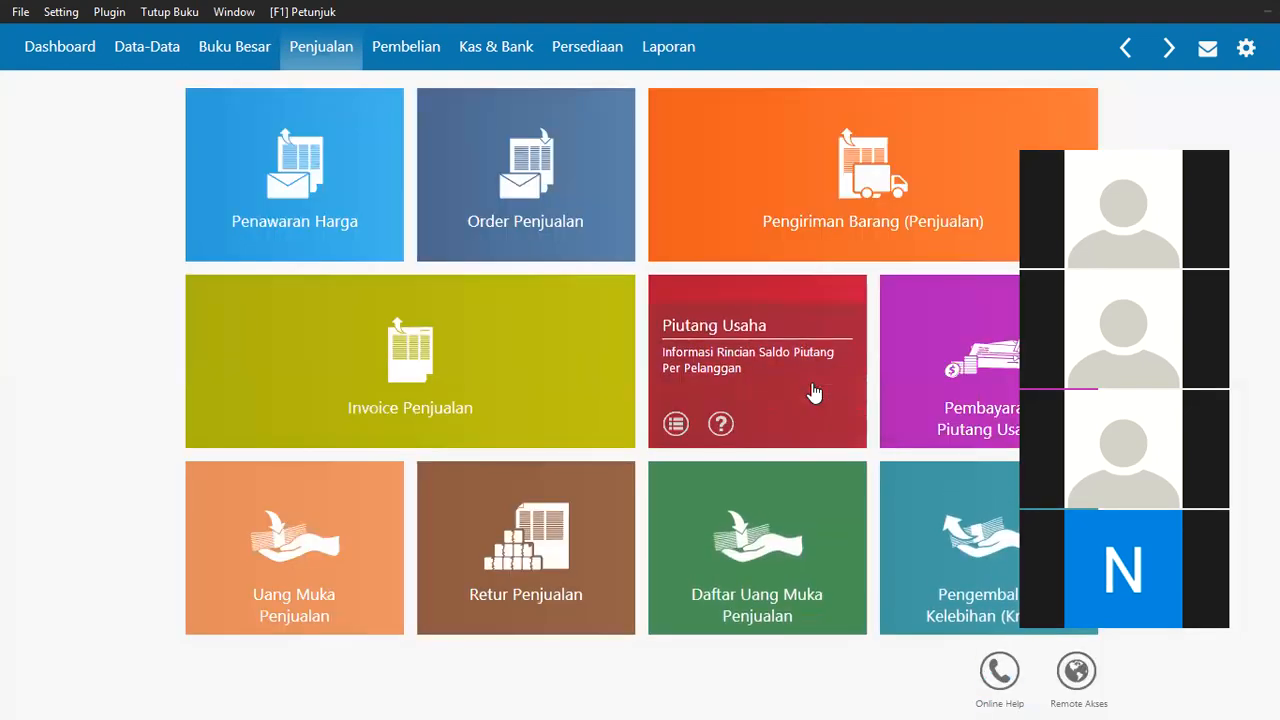
pyautogui.hotkey('alt', 'Tab')
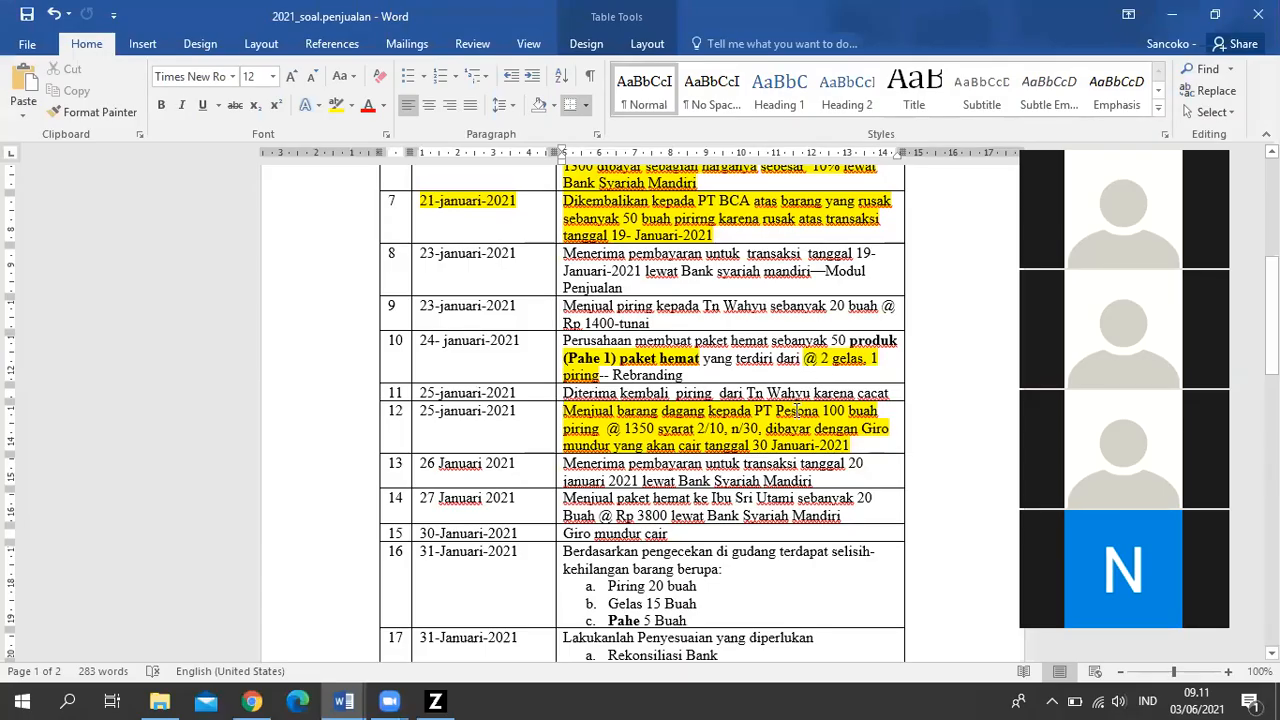
pyautogui.scroll(-1, 767, 489)
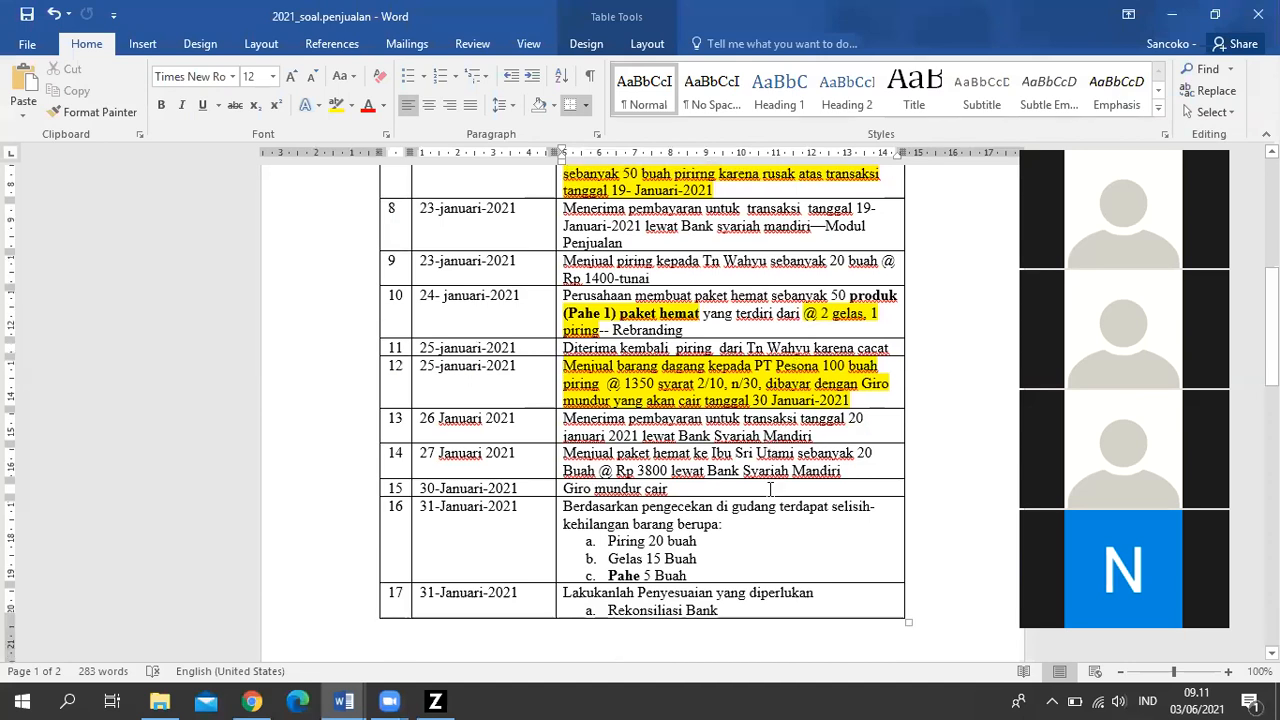
pyautogui.press('alt')
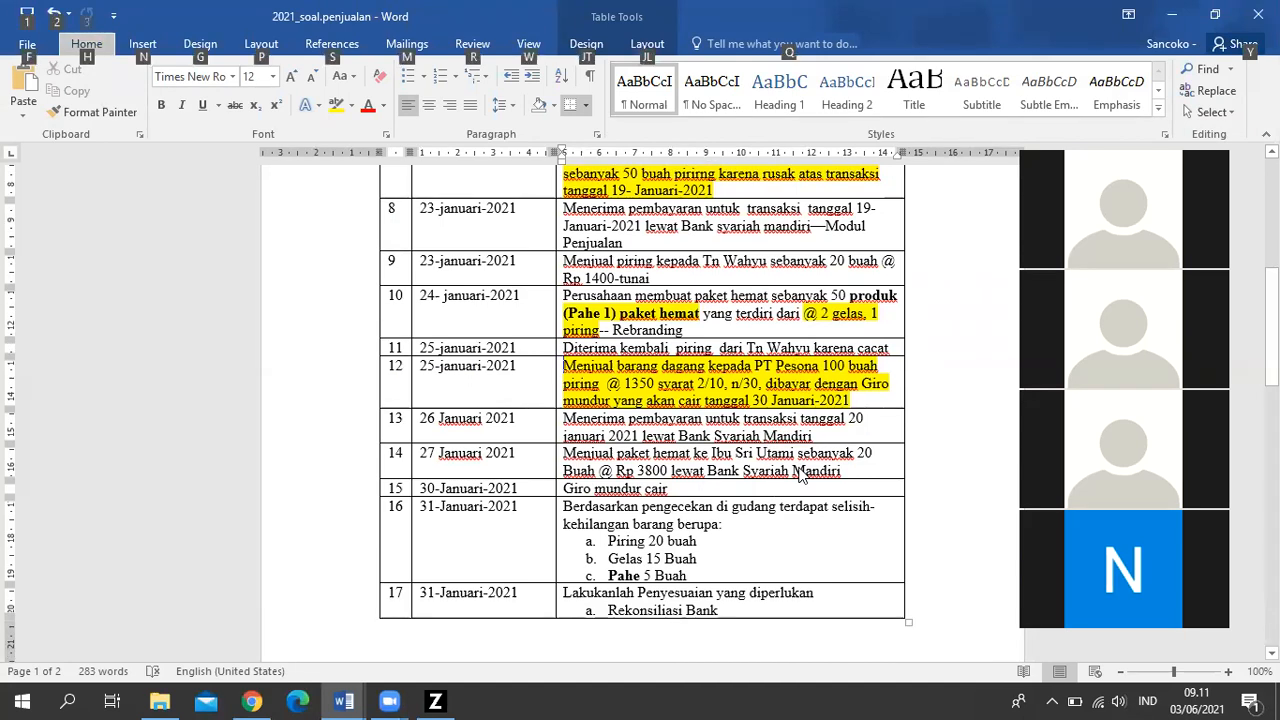
pyautogui.press('alt')
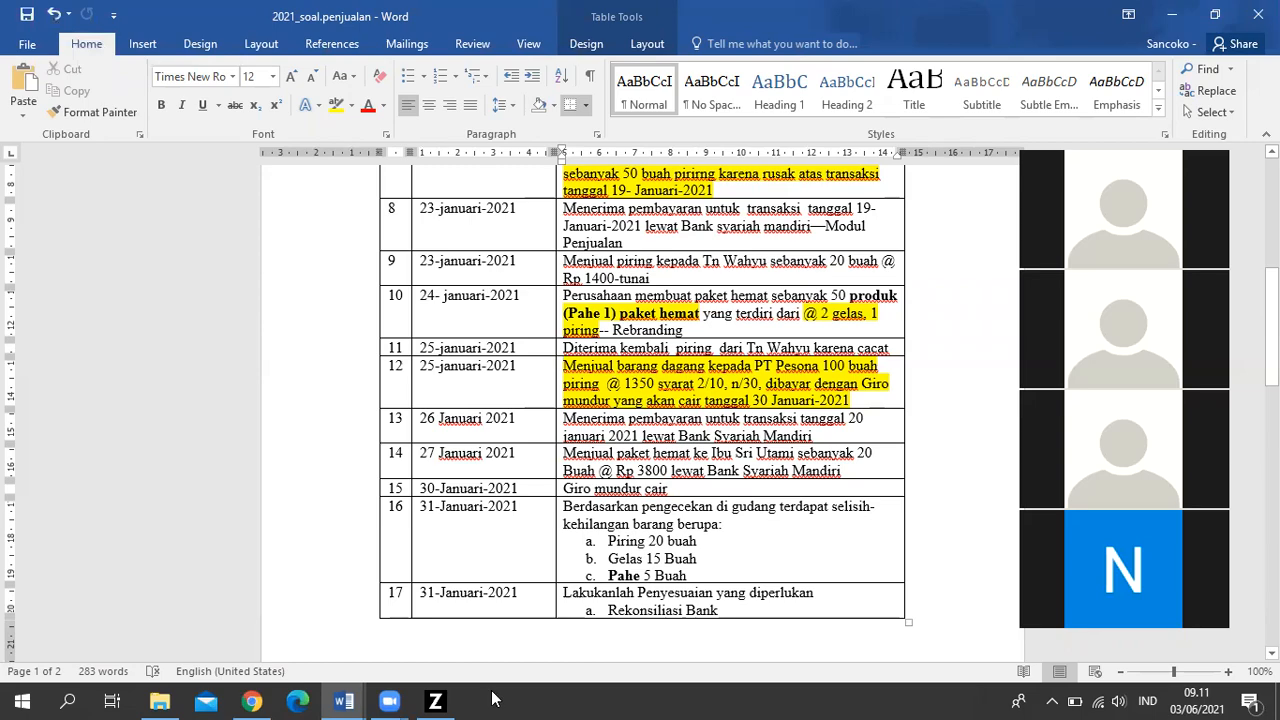
pyautogui.click(435, 701)
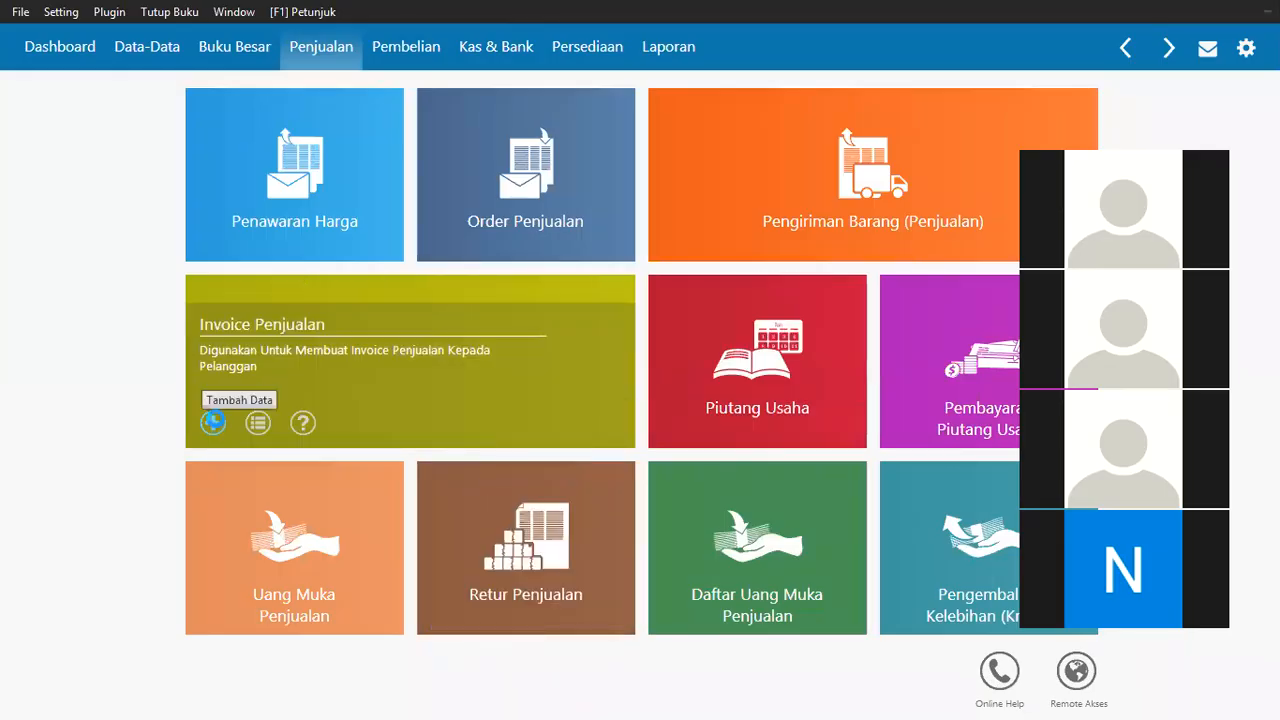
# Start a new sales invoice and register a new customer, filling in the customer's ID and name.
pyautogui.click(213, 422)
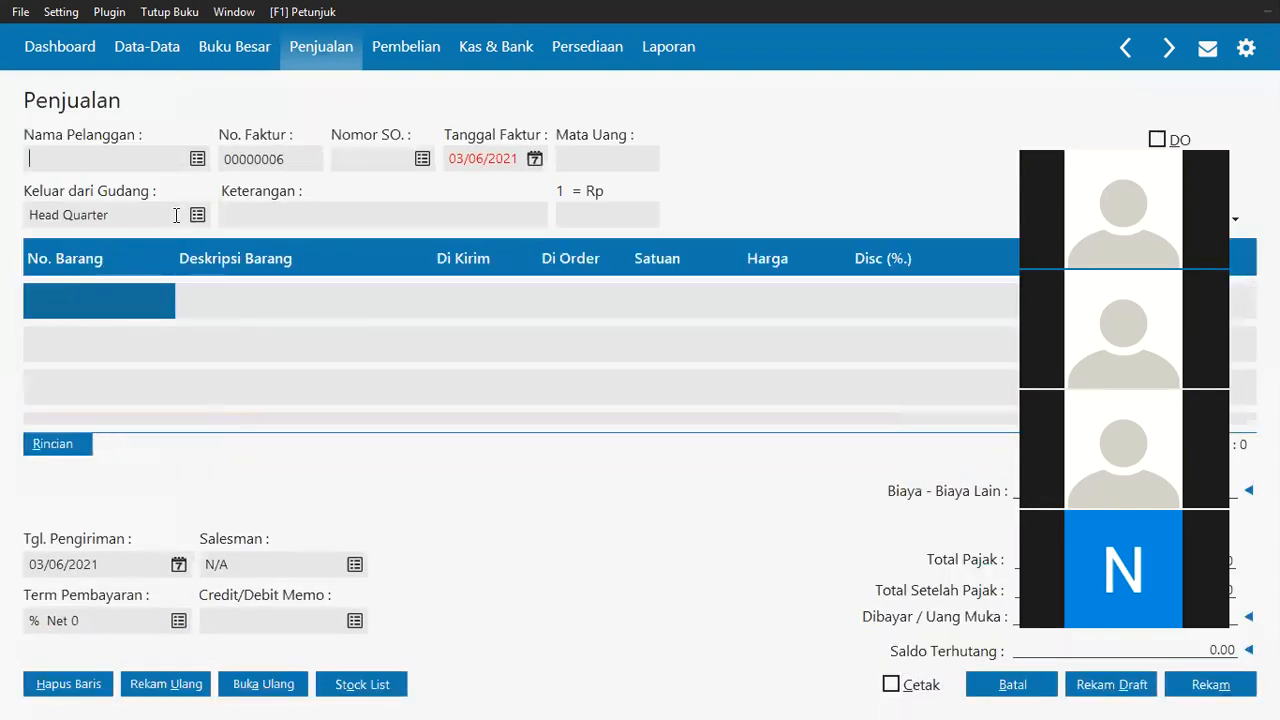
pyautogui.click(198, 159)
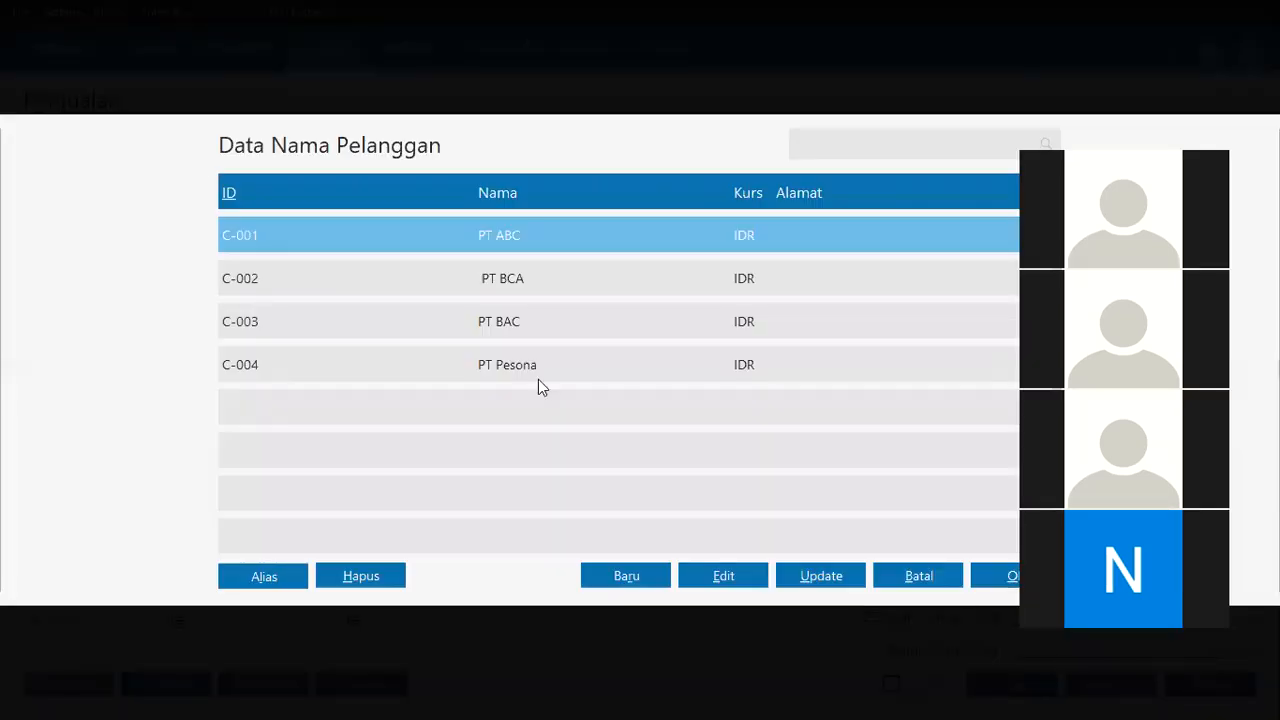
pyautogui.click(635, 568)
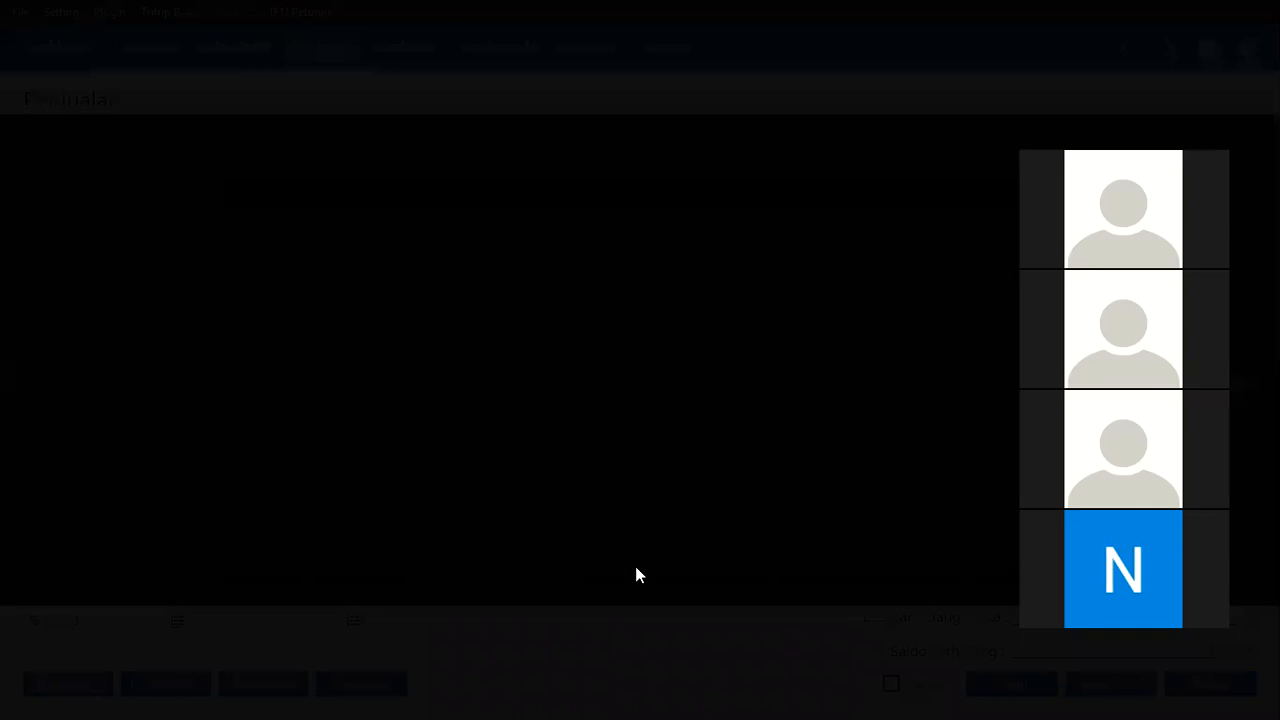
pyautogui.write('C-0')
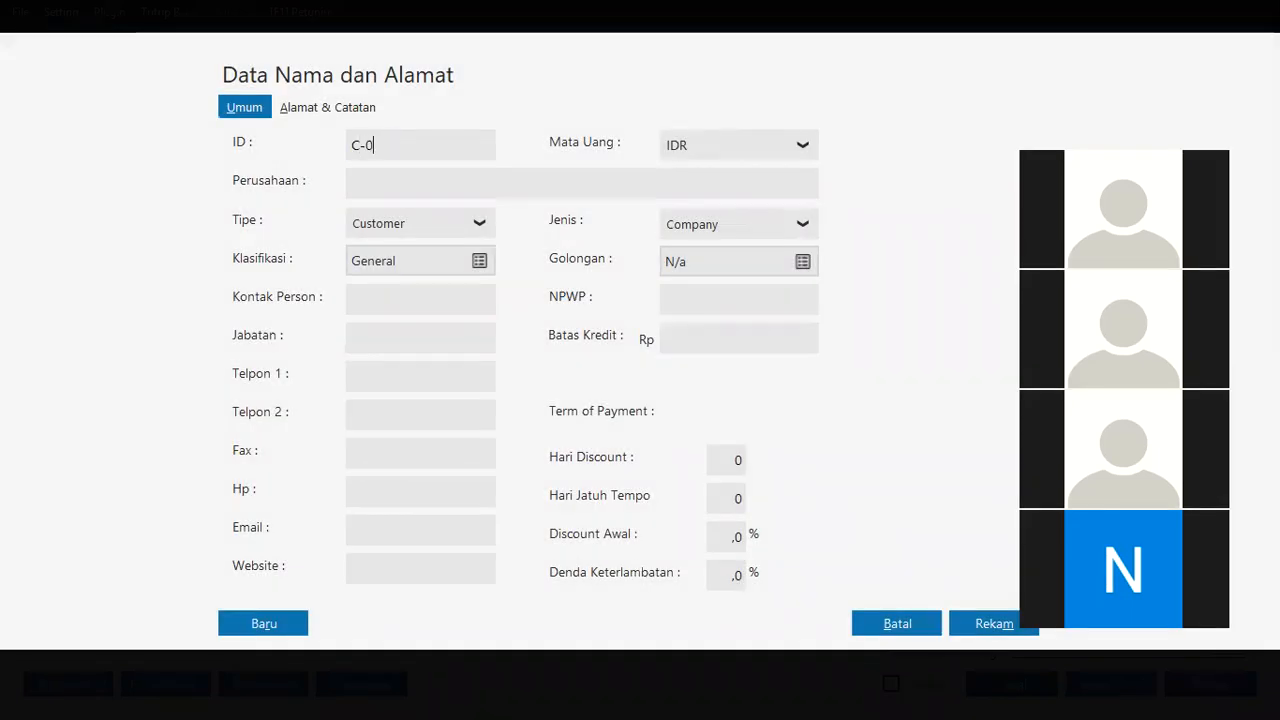
pyautogui.write('05')
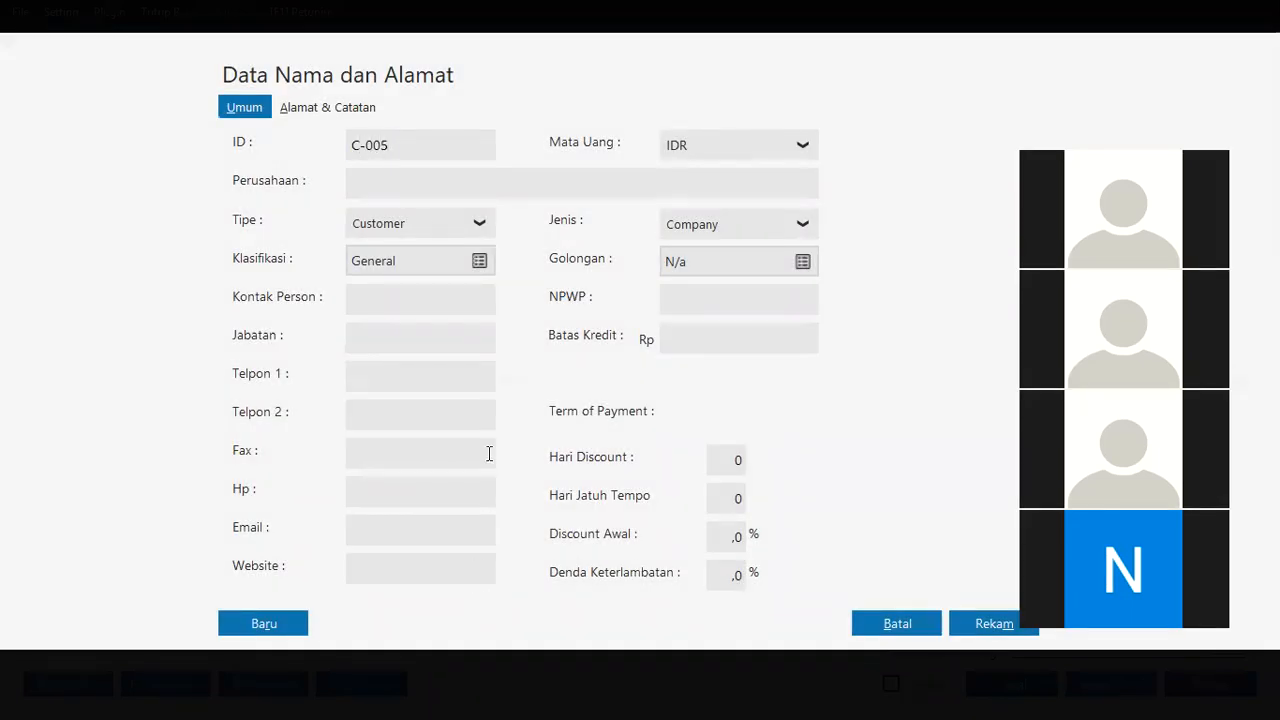
pyautogui.click(442, 177)
pyautogui.write('Ibu ')
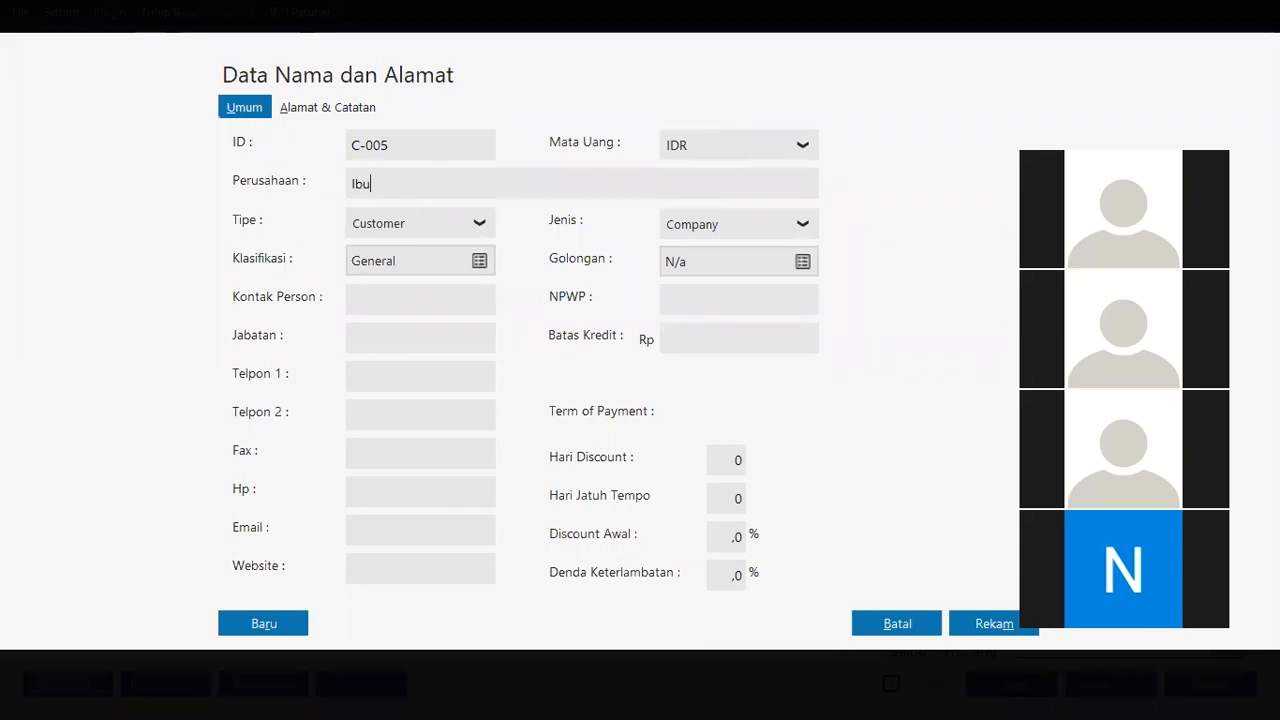
pyautogui.write('Utami')
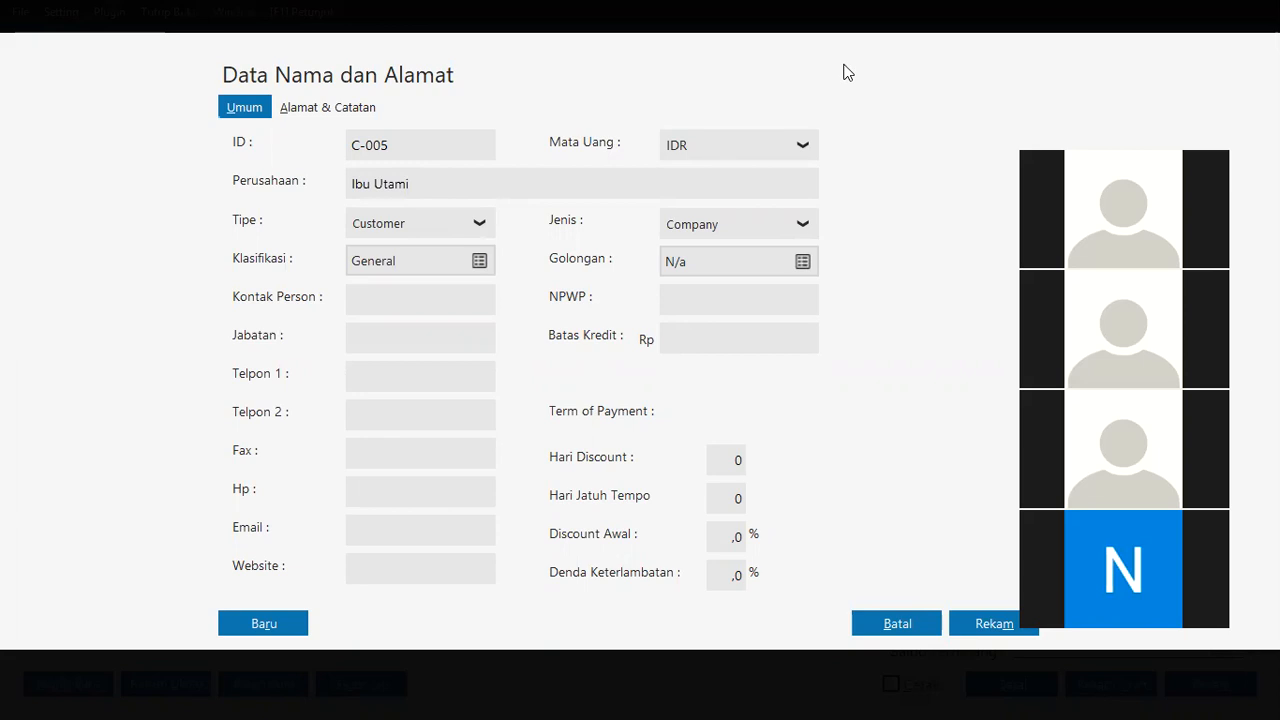
pyautogui.moveTo(1171, 151); pyautogui.dragTo(1155, 32)
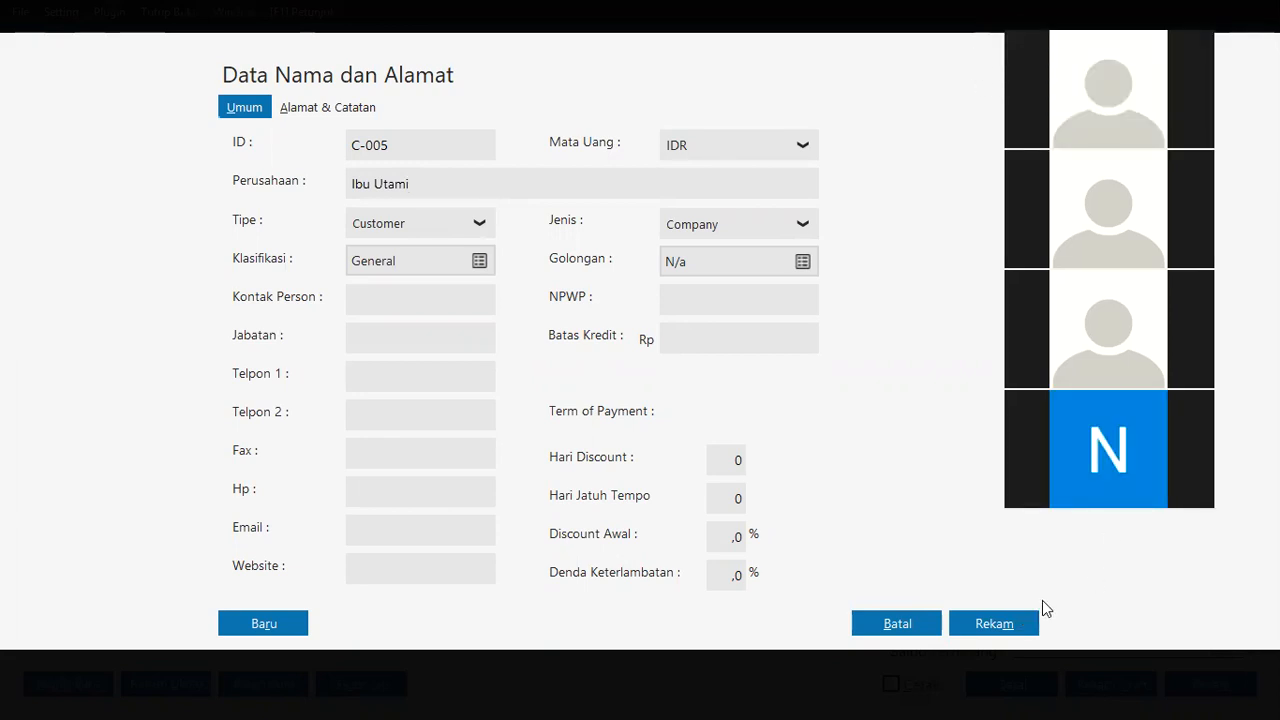
pyautogui.click(1010, 622)
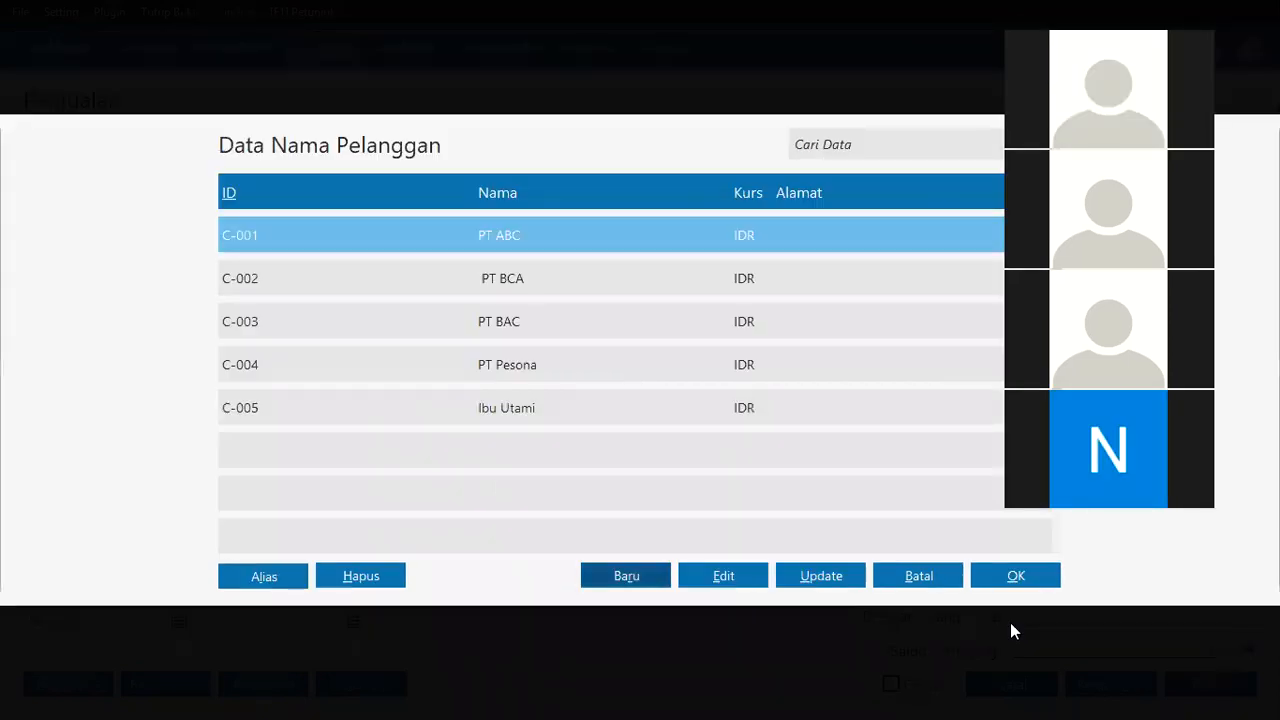
# Select the newly registered customer for the invoice and set the invoice date to 27/01/2021.
pyautogui.click(531, 409)
pyautogui.click(1052, 582)
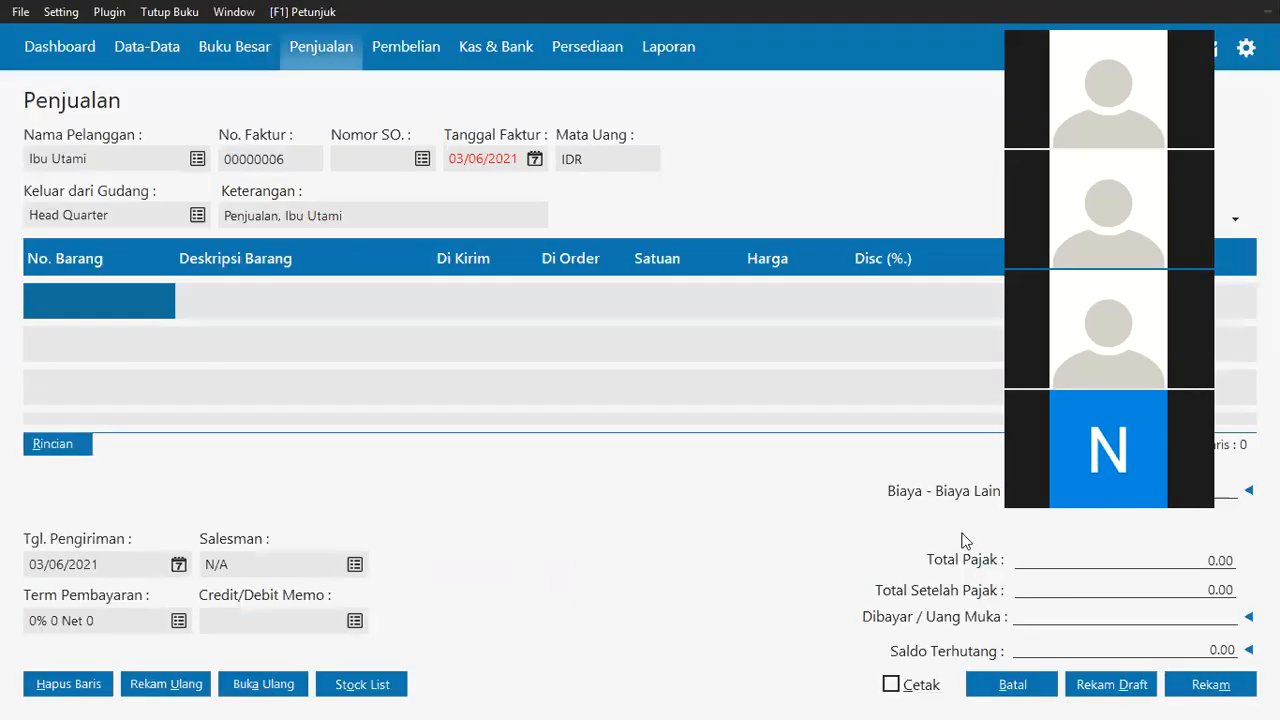
pyautogui.doubleClick(450, 157)
pyautogui.click(450, 157)
pyautogui.hotkey('alt', 'Tab')
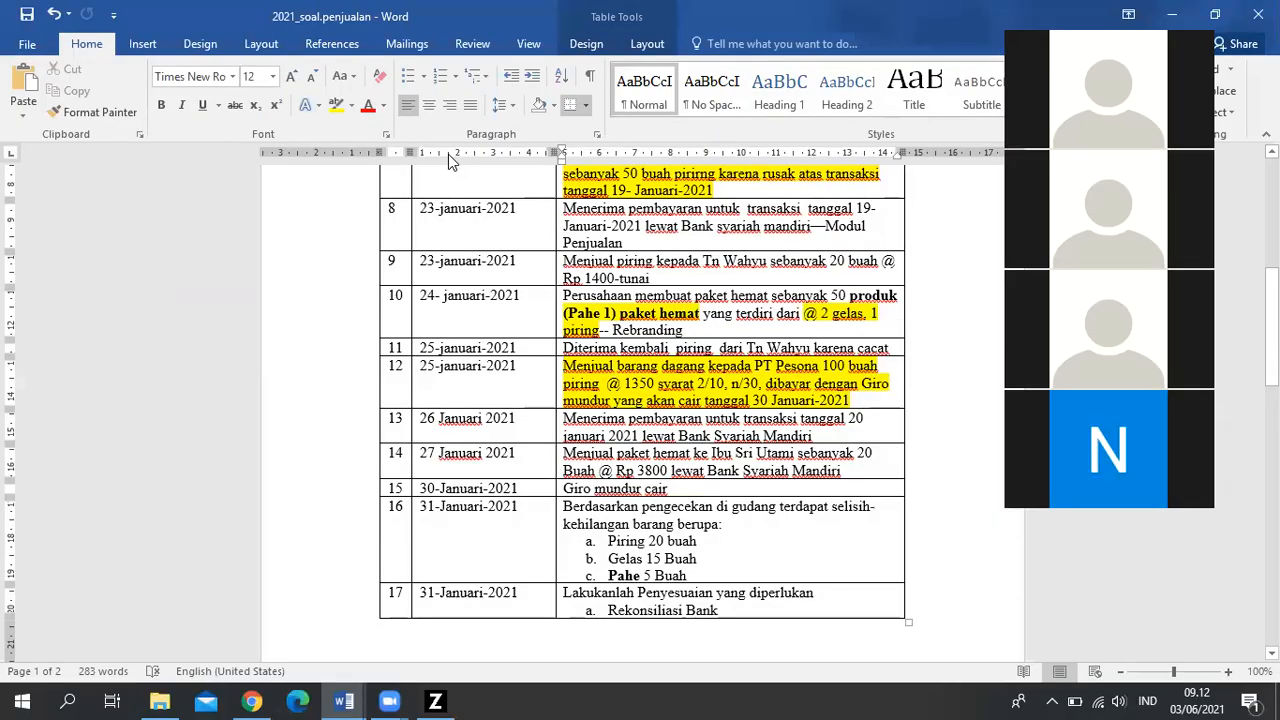
pyautogui.hotkey('alt', 'Tab')
pyautogui.click(448, 154)
pyautogui.hotkey('alt', 'Tab')
pyautogui.hotkey('alt', 'Tab')
pyautogui.click(448, 154)
pyautogui.write('27/')
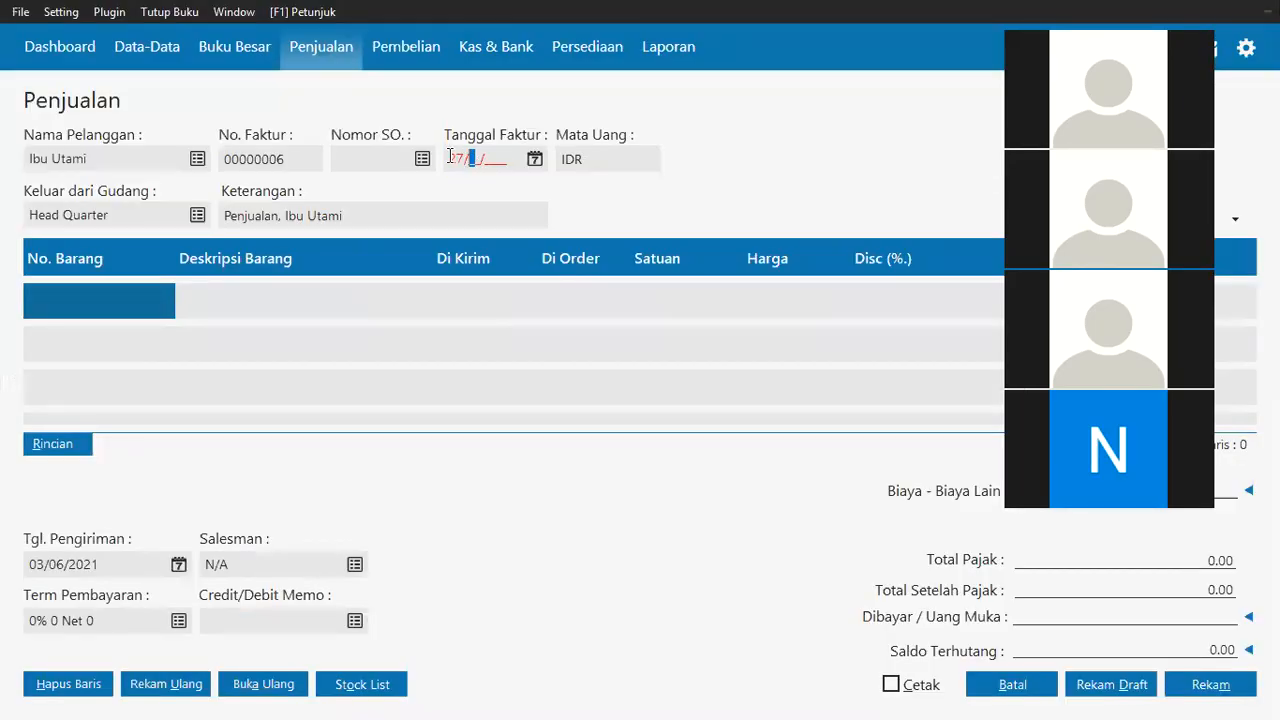
pyautogui.write('01/2021')
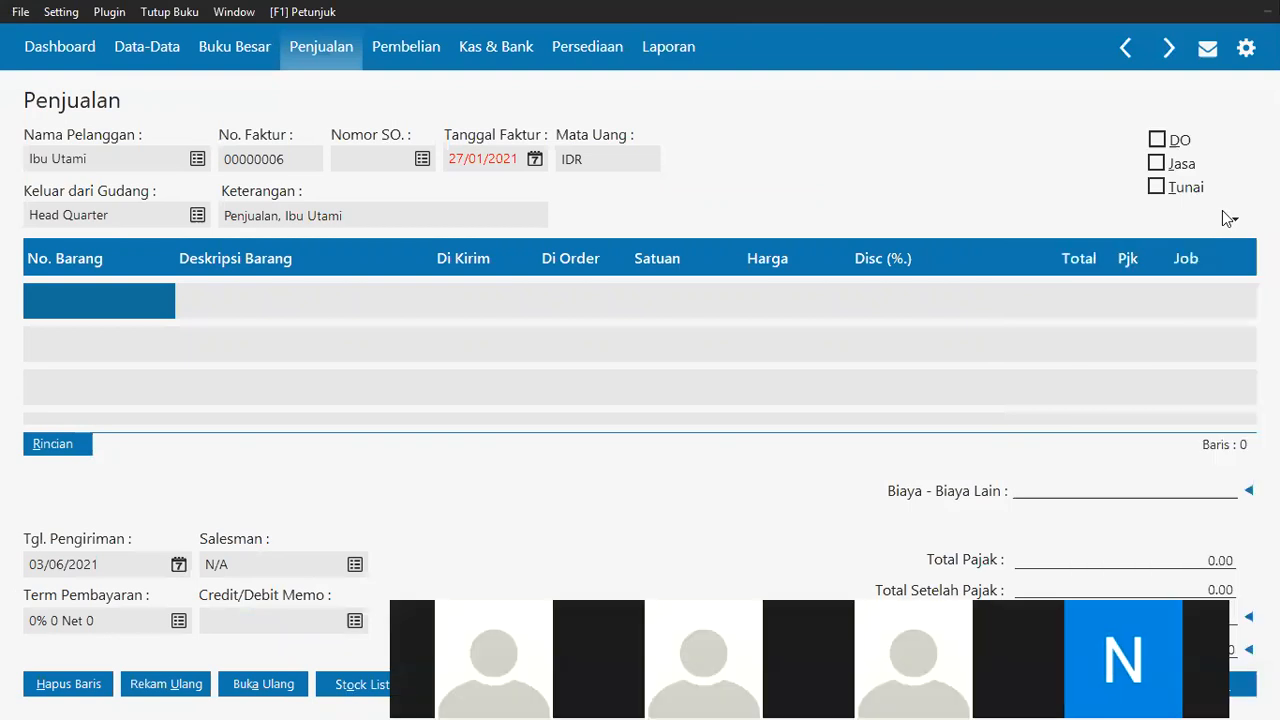
# Mark the sale as Tunai and add the item Paket Hemat (Pahe 1) with a delivered quantity of 20.
pyautogui.doubleClick(115, 296)
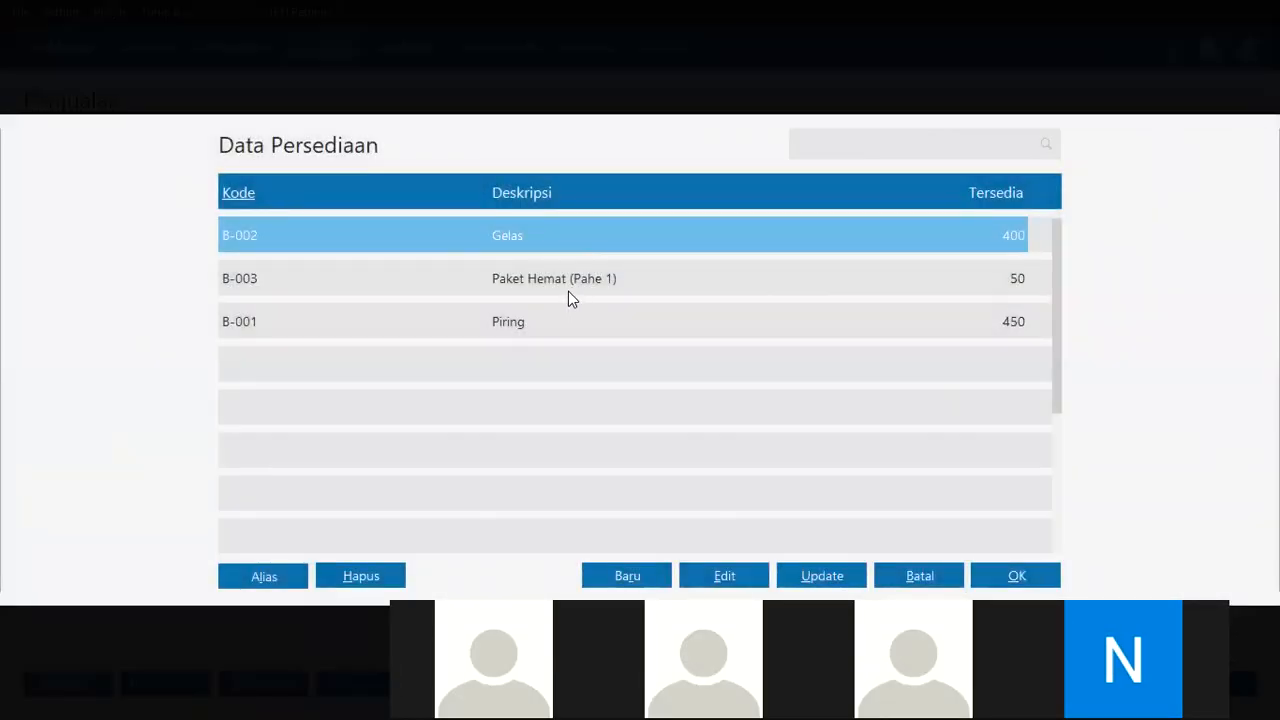
pyautogui.click(570, 287)
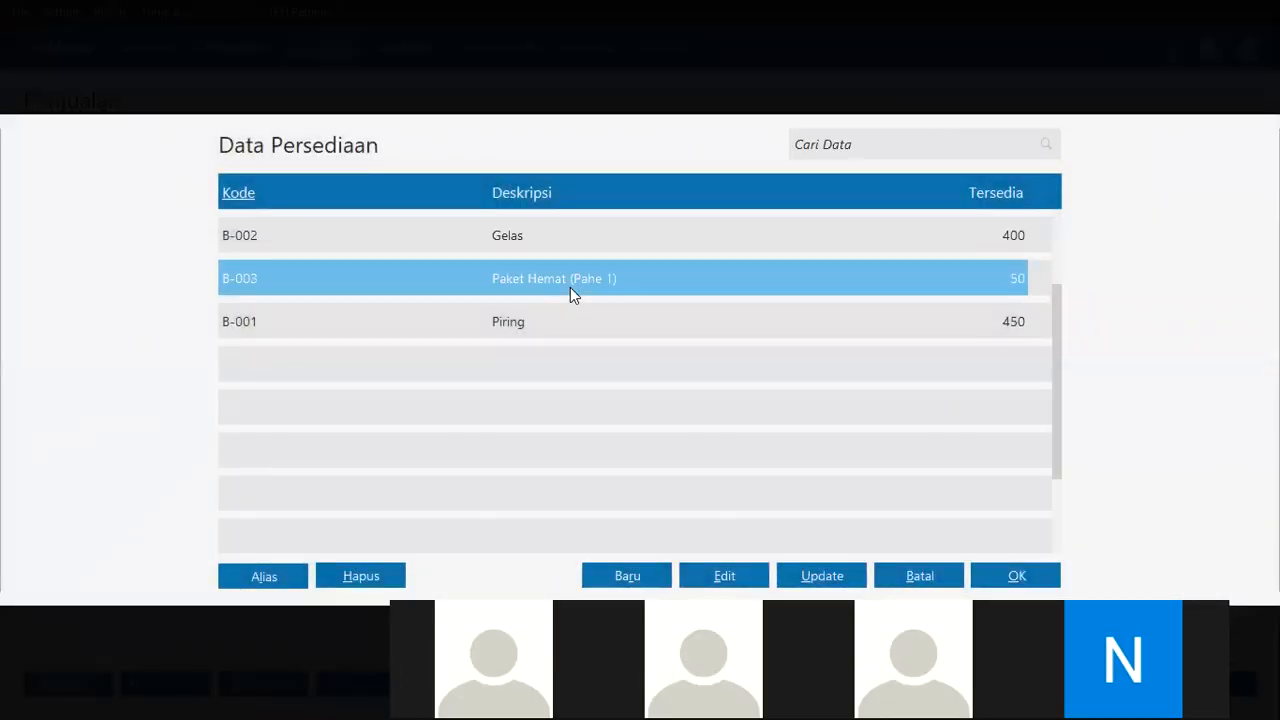
pyautogui.click(1016, 577)
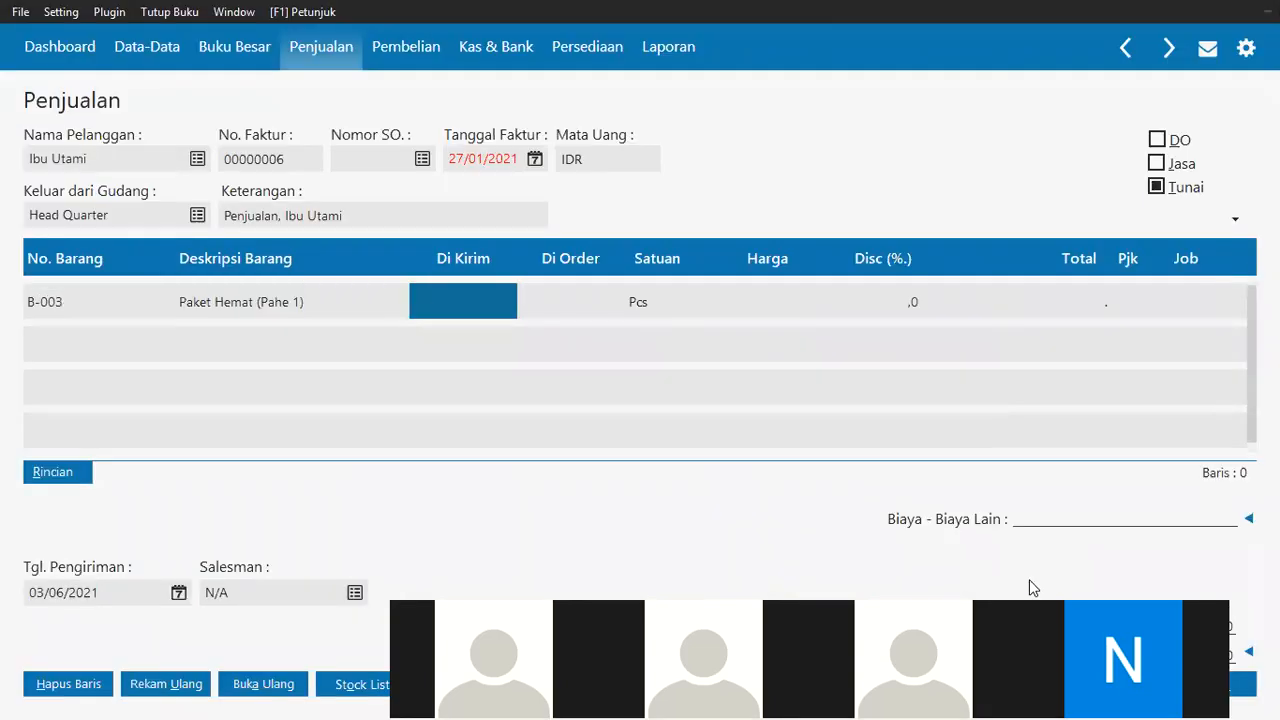
pyautogui.hotkey('alt', 'Tab')
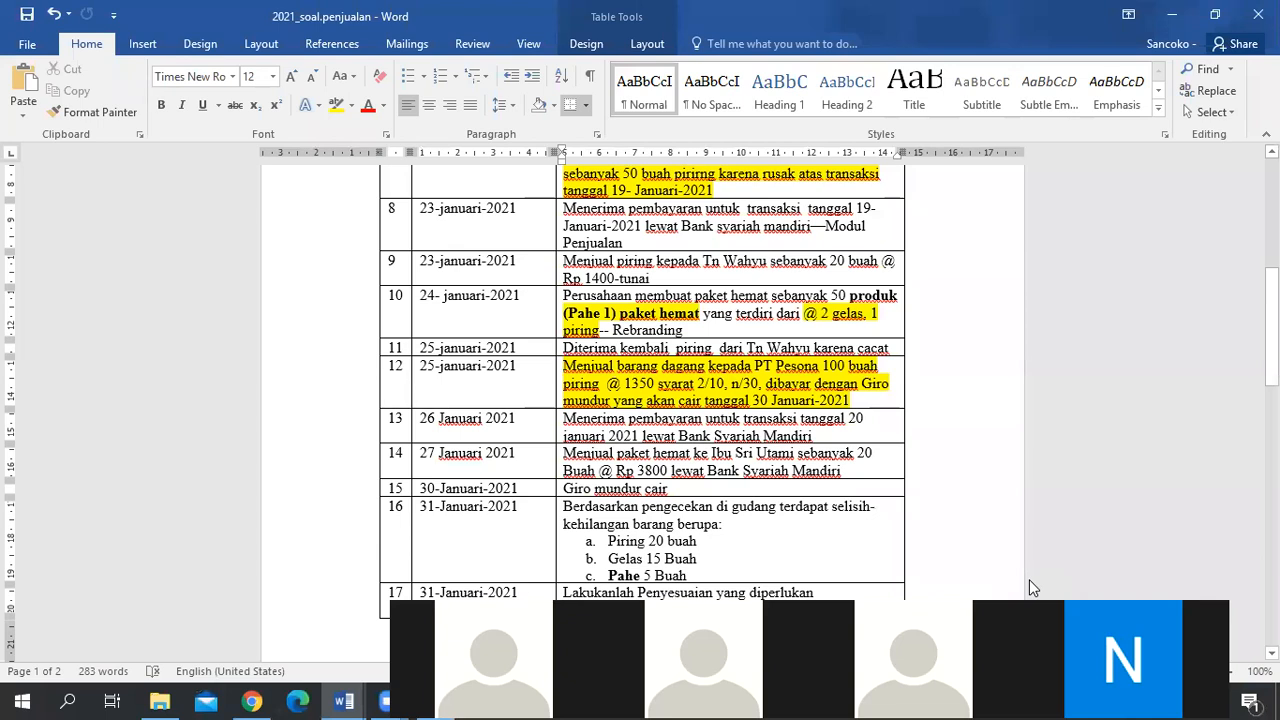
pyautogui.hotkey('alt', 'Tab')
pyautogui.write('20')
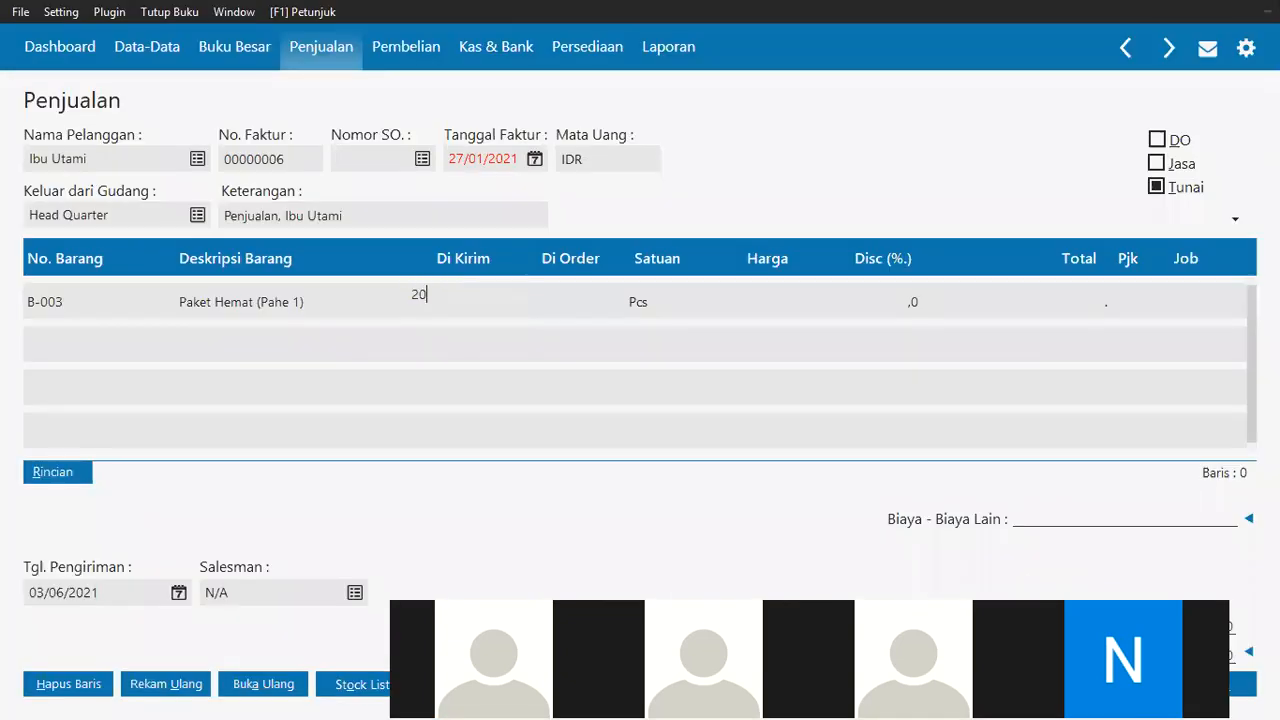
pyautogui.press('Tab')
pyautogui.press('Tab')
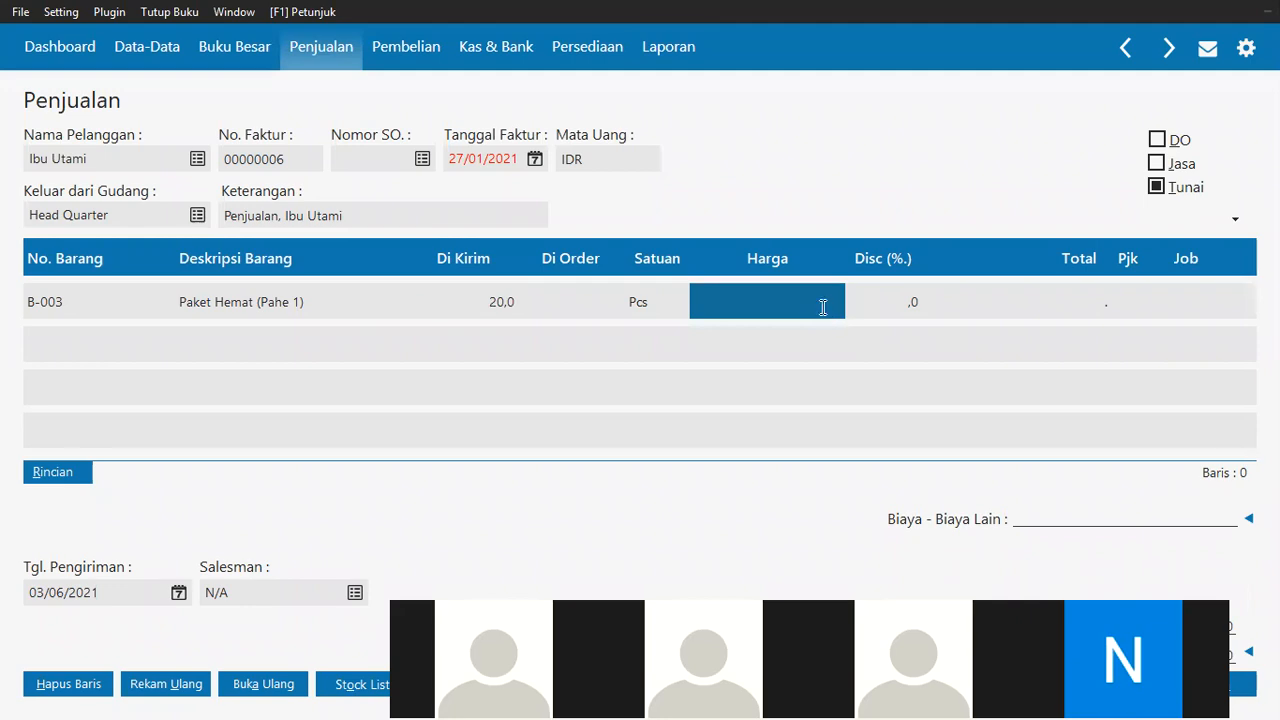
# Set the unit price of Paket Hemat (Pahe 1) to Rp 3800, as given in the exercise.
pyautogui.hotkey('alt', 'Tab')
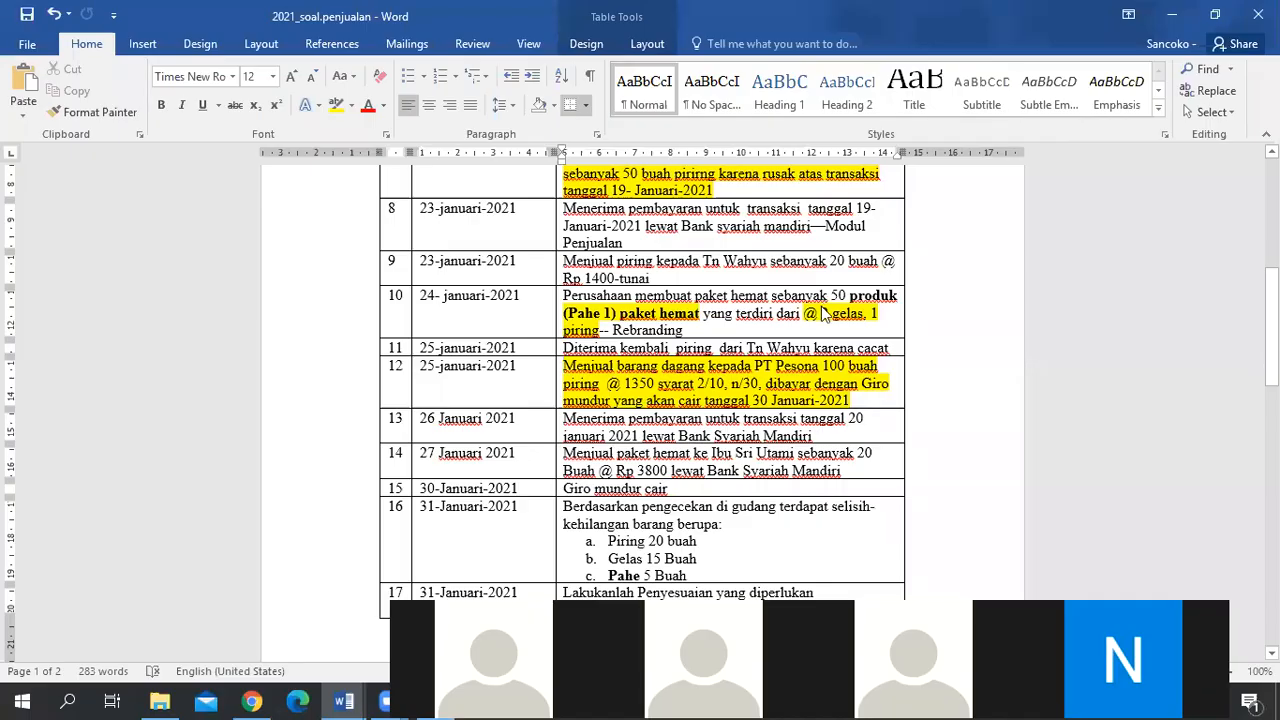
pyautogui.hotkey('alt', 'Tab')
pyautogui.click(823, 309)
pyautogui.write('3.800.000')
pyautogui.press('Return')
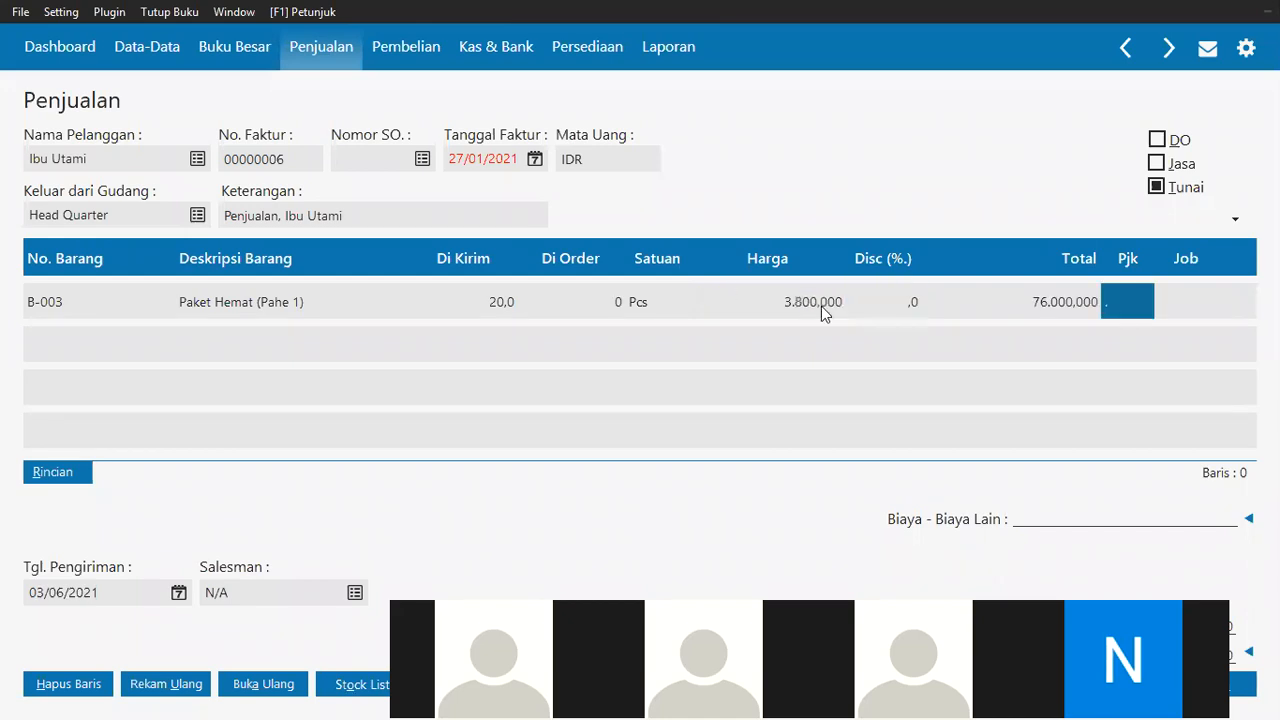
# Apply the VAT (Value Added Tax) code to the Paket Hemat line and check the invoice total after tax.
pyautogui.click(1137, 313)
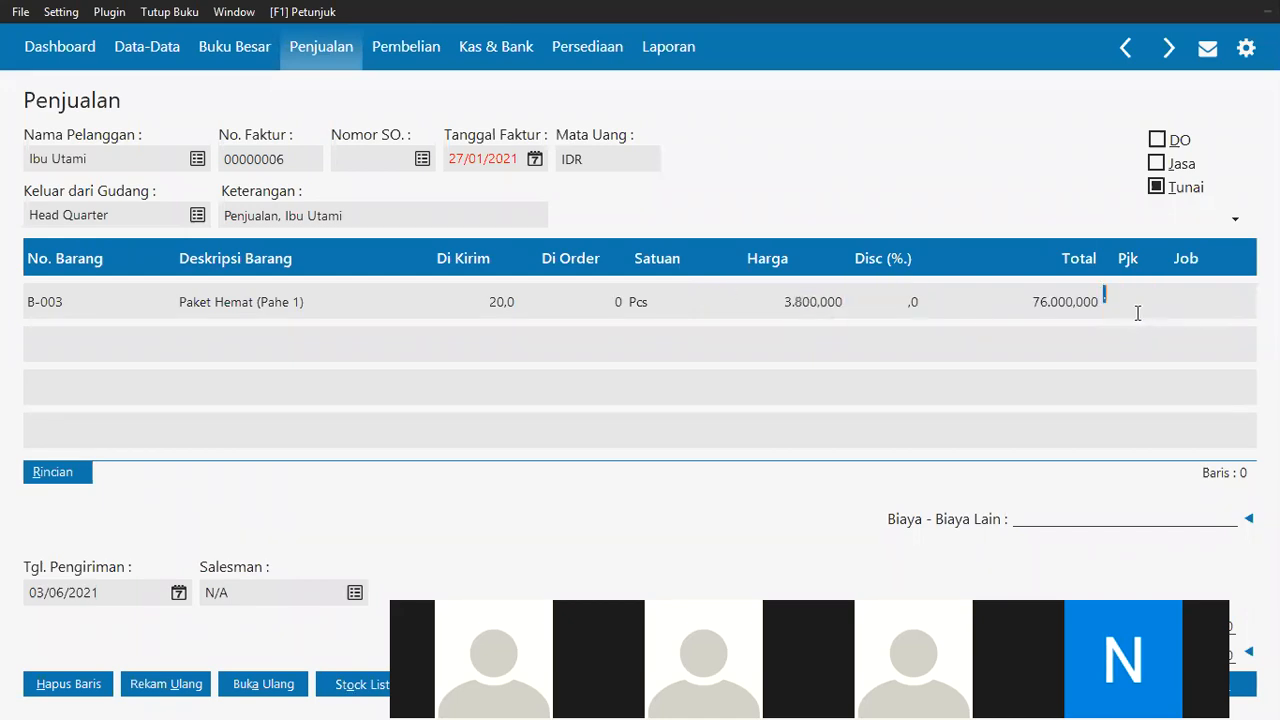
pyautogui.click(1137, 313)
pyautogui.click(817, 240)
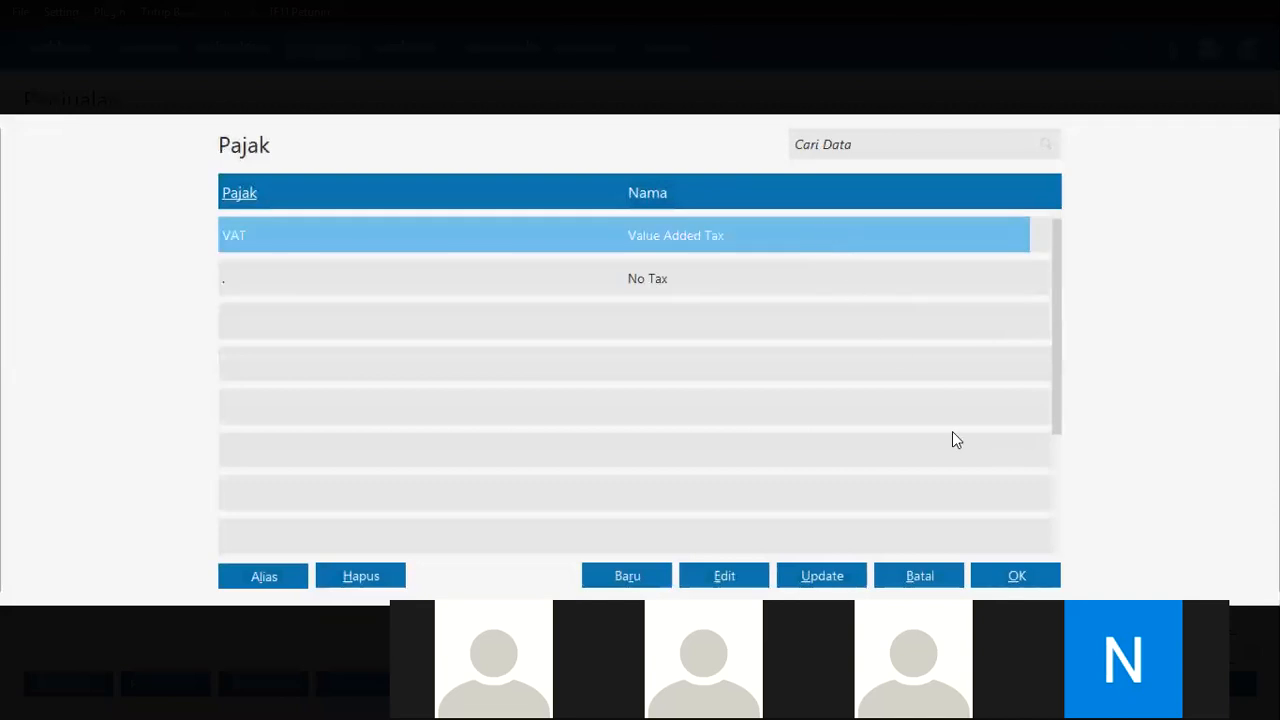
pyautogui.click(1017, 577)
pyautogui.press('Return')
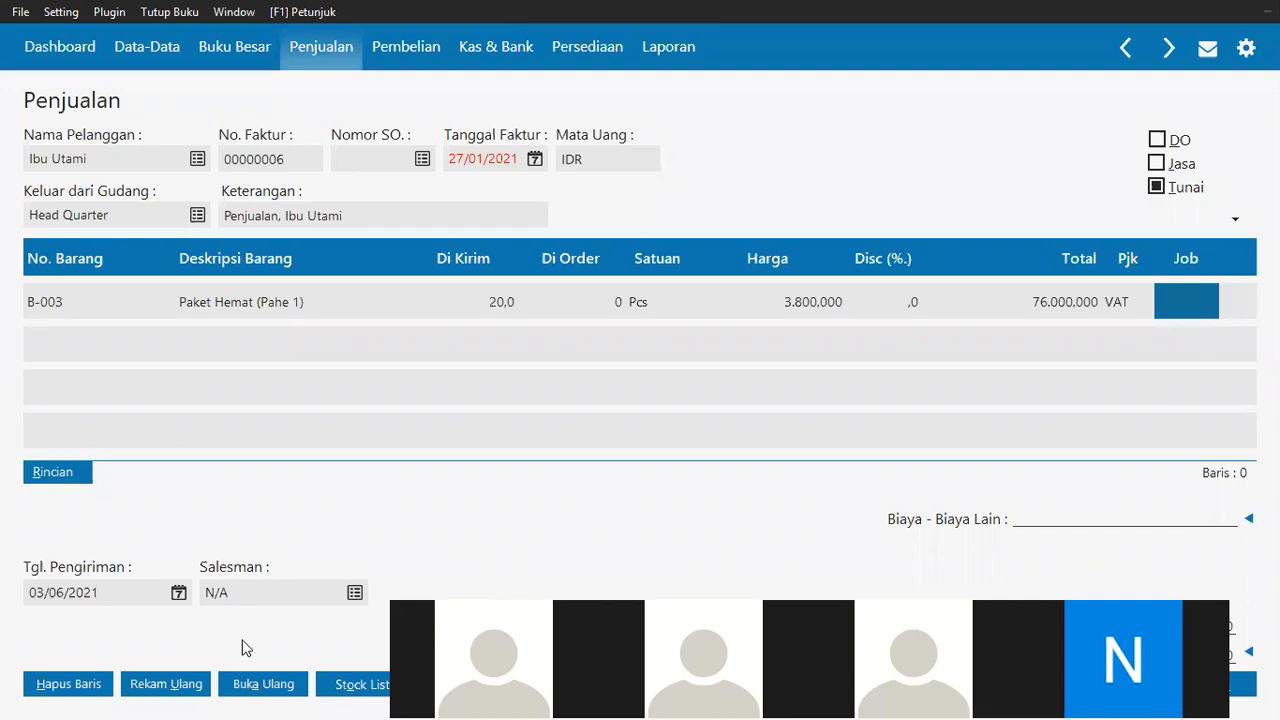
pyautogui.click(1222, 652)
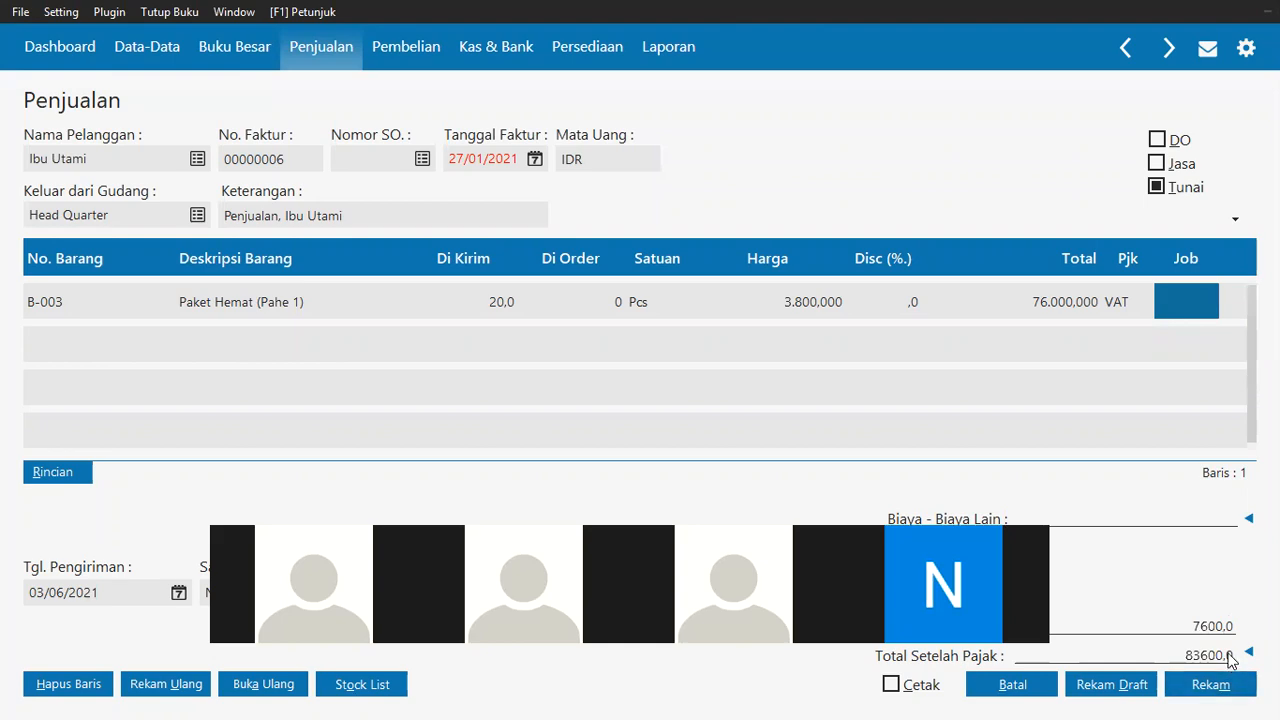
# Check the payment method for the 27 January sale in the Word exercise and set Bank Syariah Mandiri as the invoice's cash payment account.
pyautogui.hotkey('alt', 'Tab')
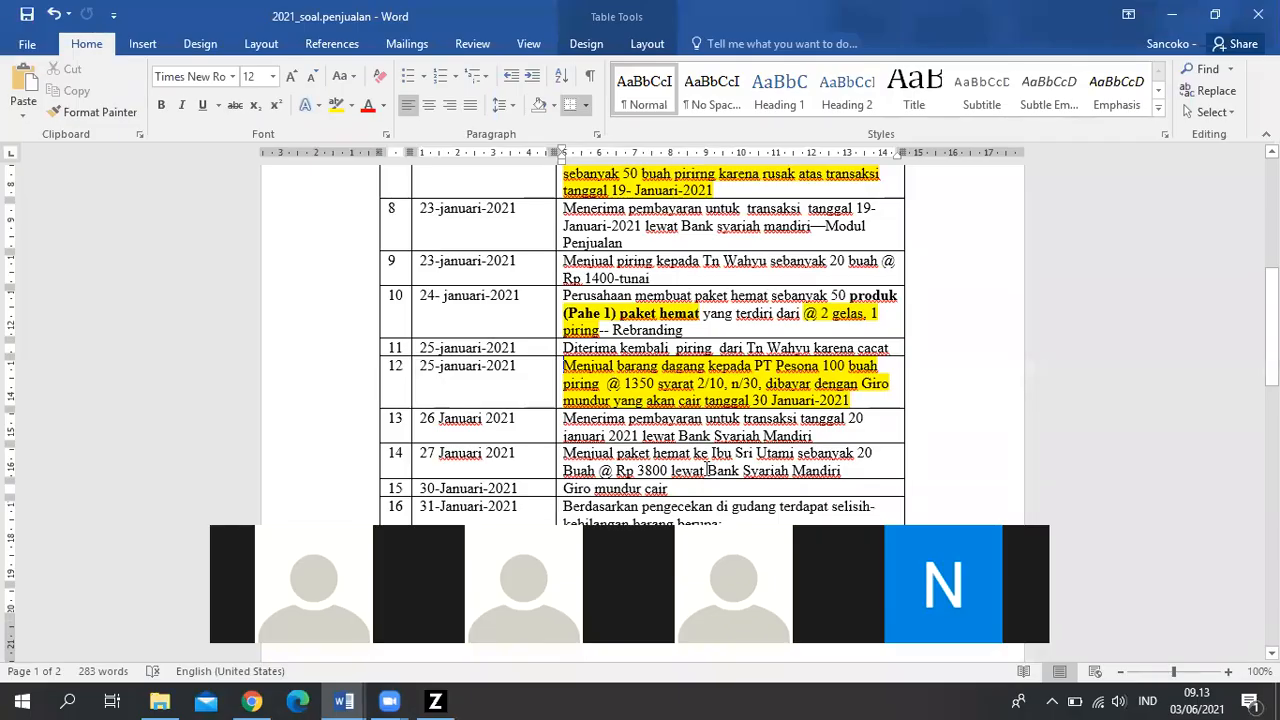
pyautogui.moveTo(707, 470); pyautogui.dragTo(834, 475)
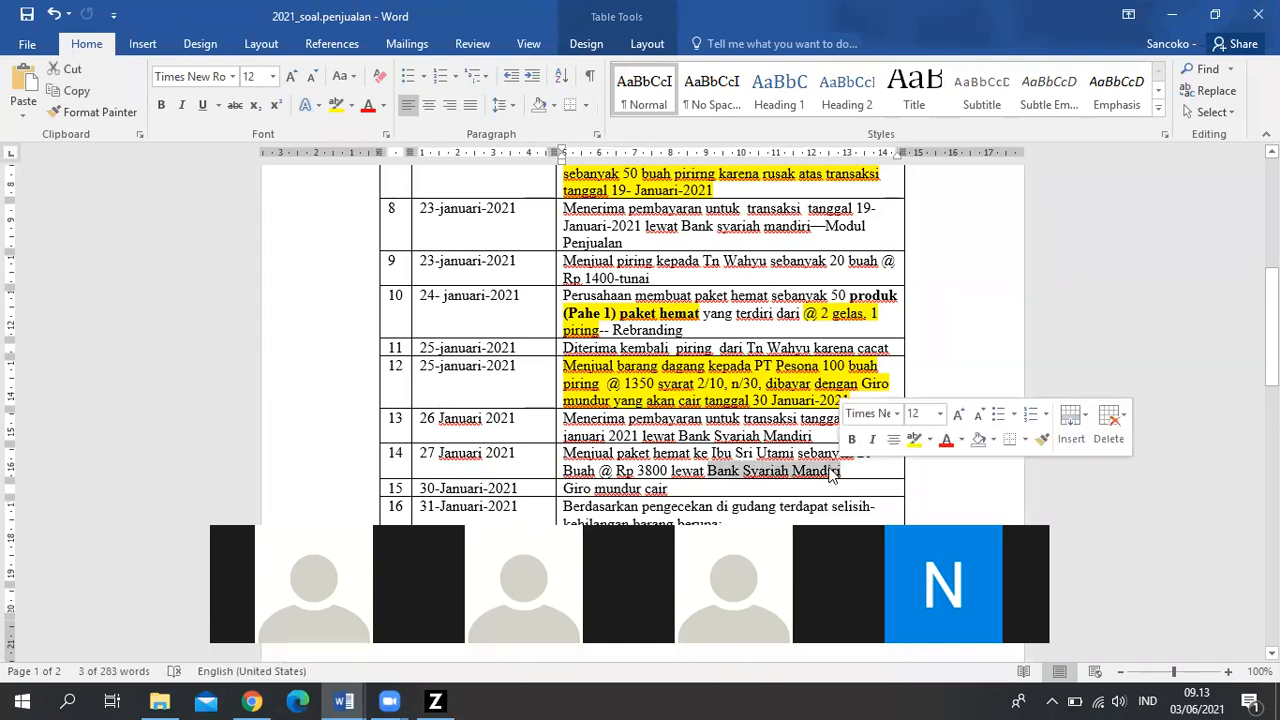
pyautogui.hotkey('alt', 'Tab')
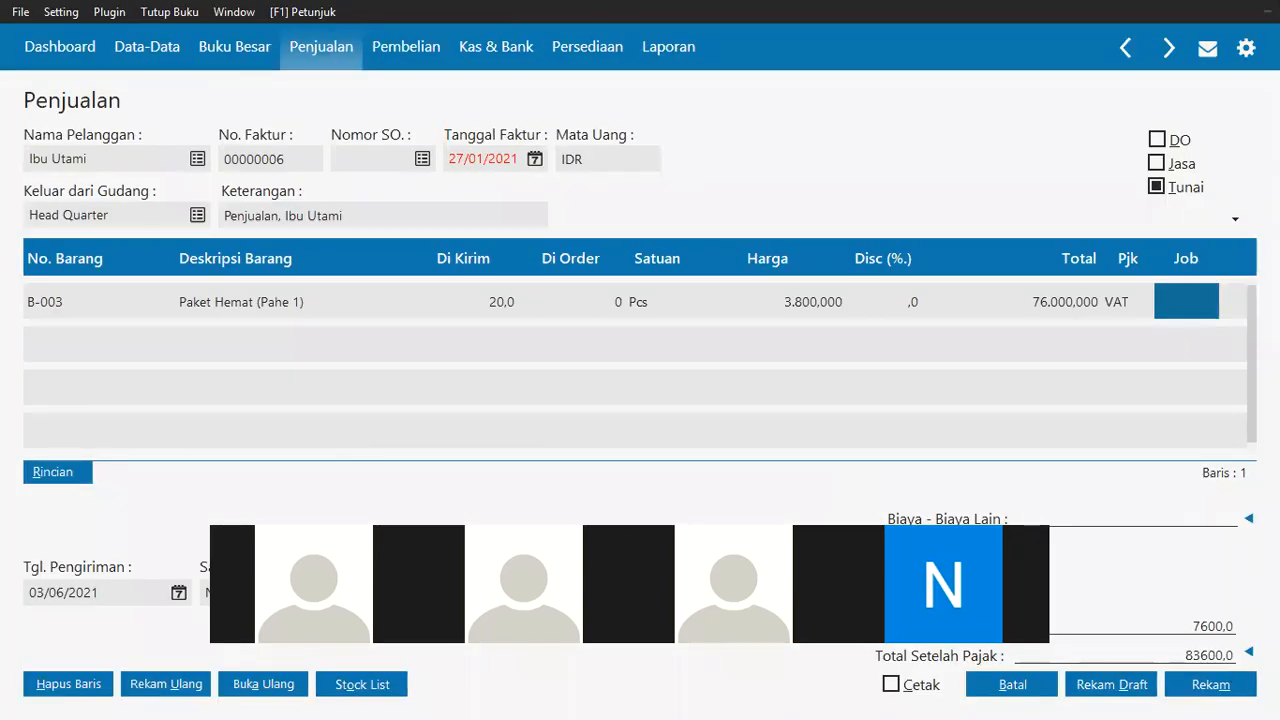
pyautogui.click(1210, 684)
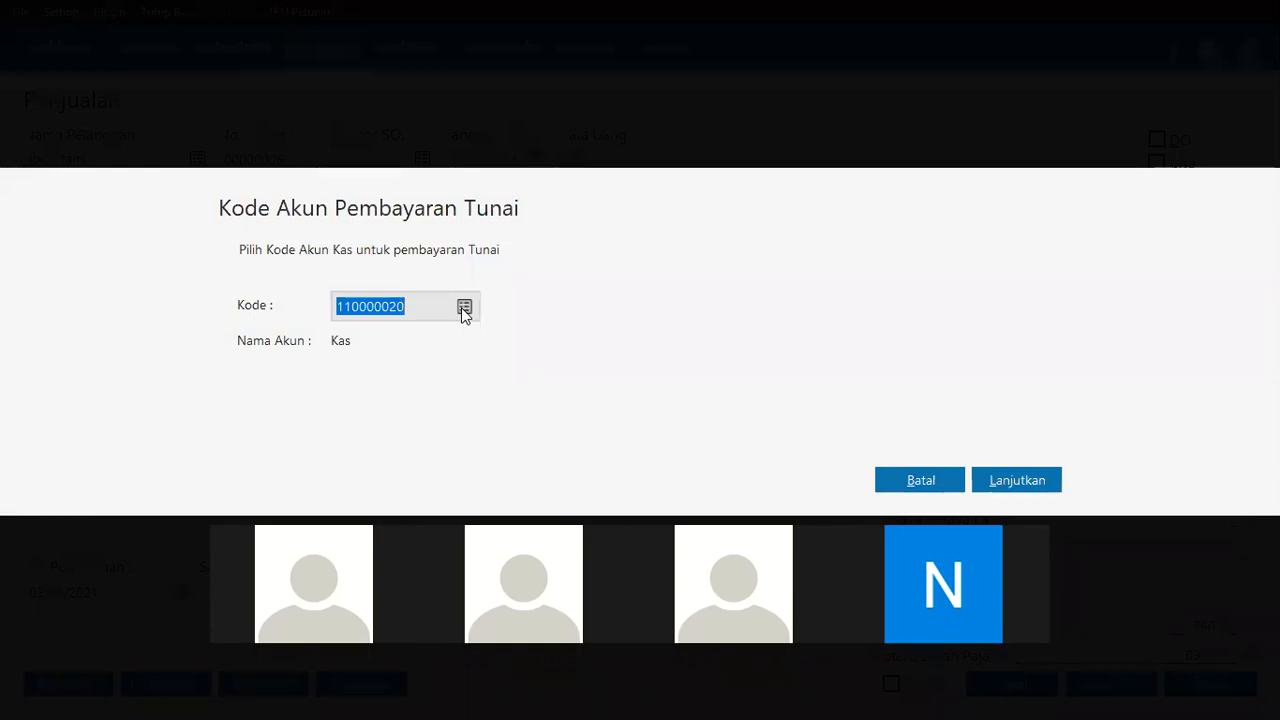
pyautogui.click(464, 308)
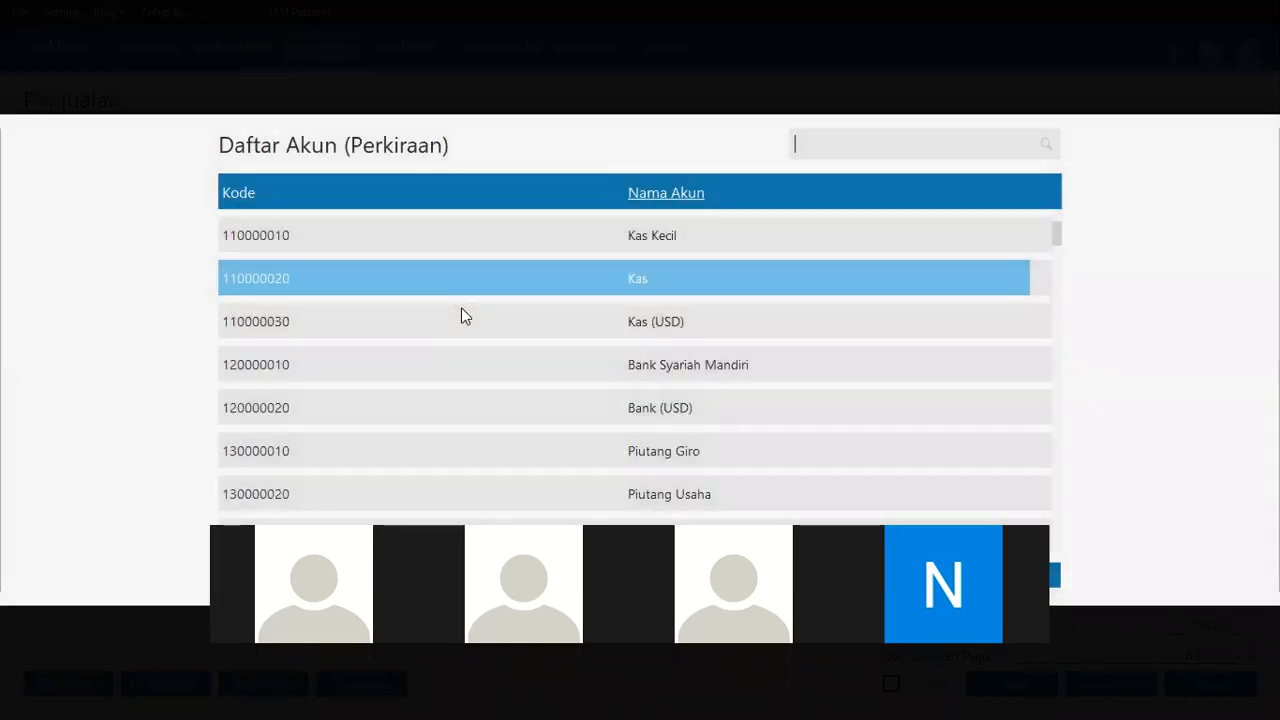
pyautogui.click(613, 362)
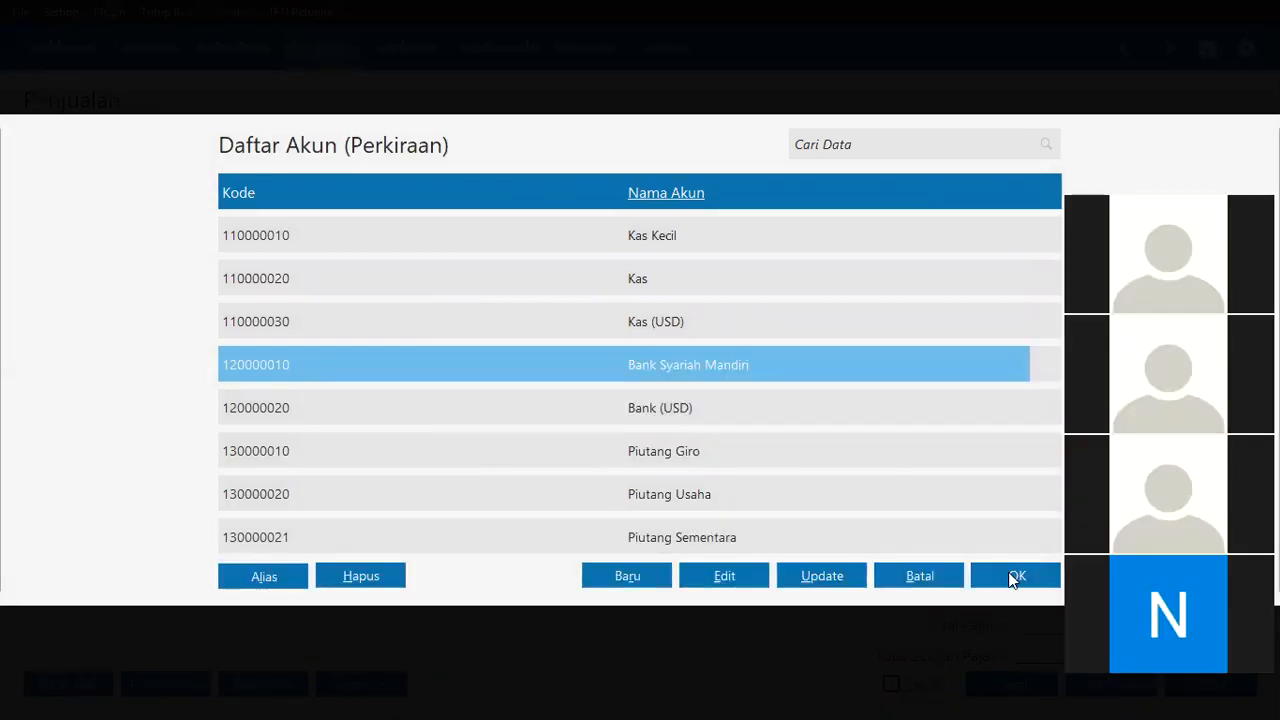
pyautogui.click(1012, 575)
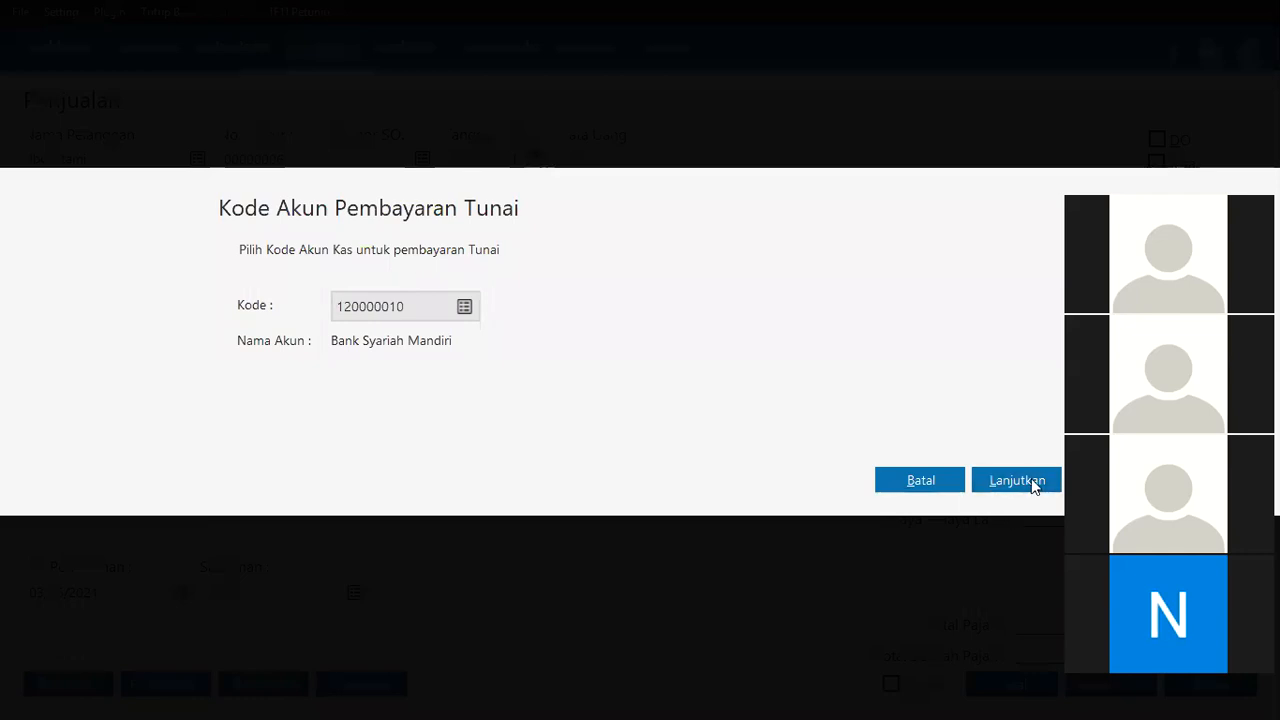
pyautogui.click(1017, 480)
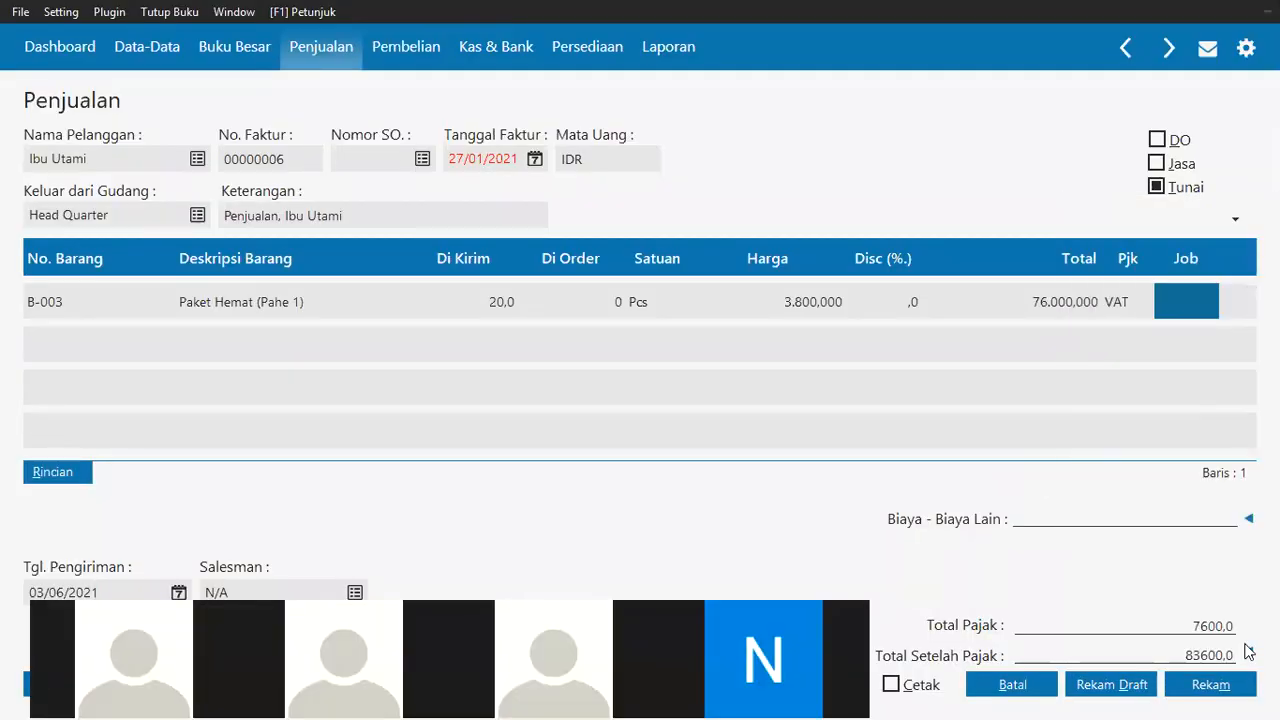
# Reselect account 120000010 Bank Syariah Mandiri for the cash payment and record the Paket Hemat sales invoice.
pyautogui.click(1210, 684)
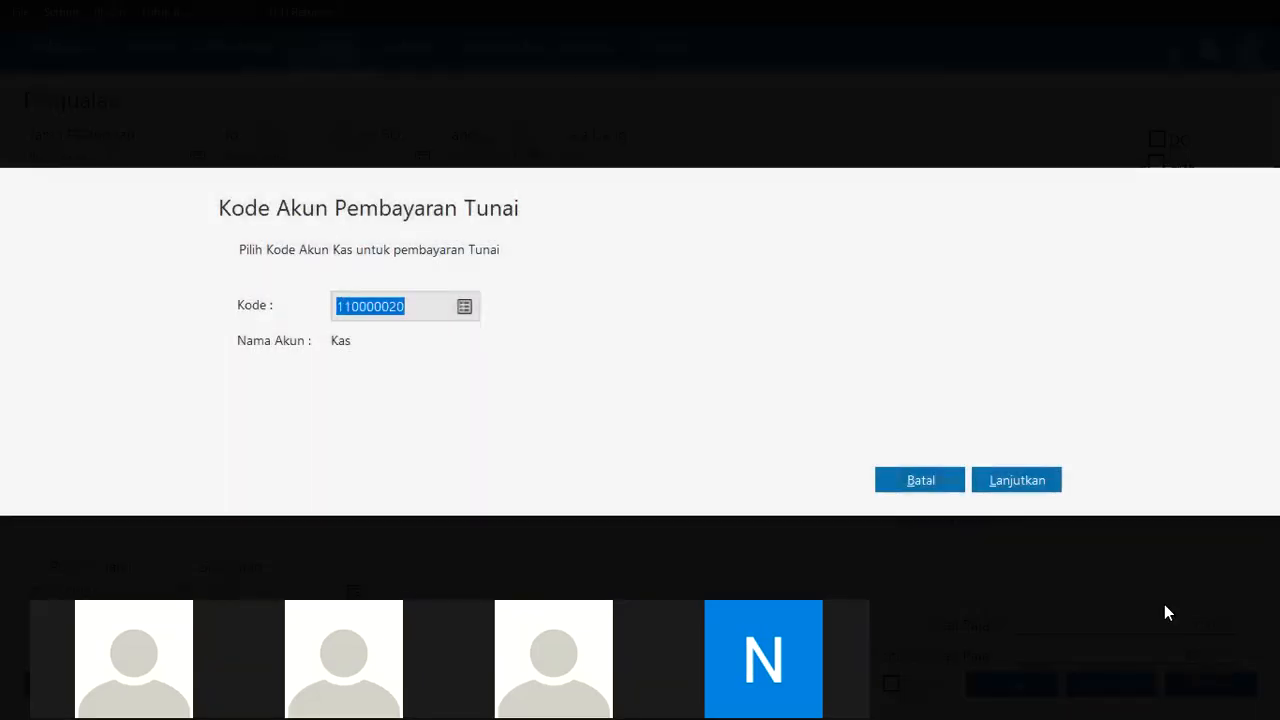
pyautogui.click(465, 309)
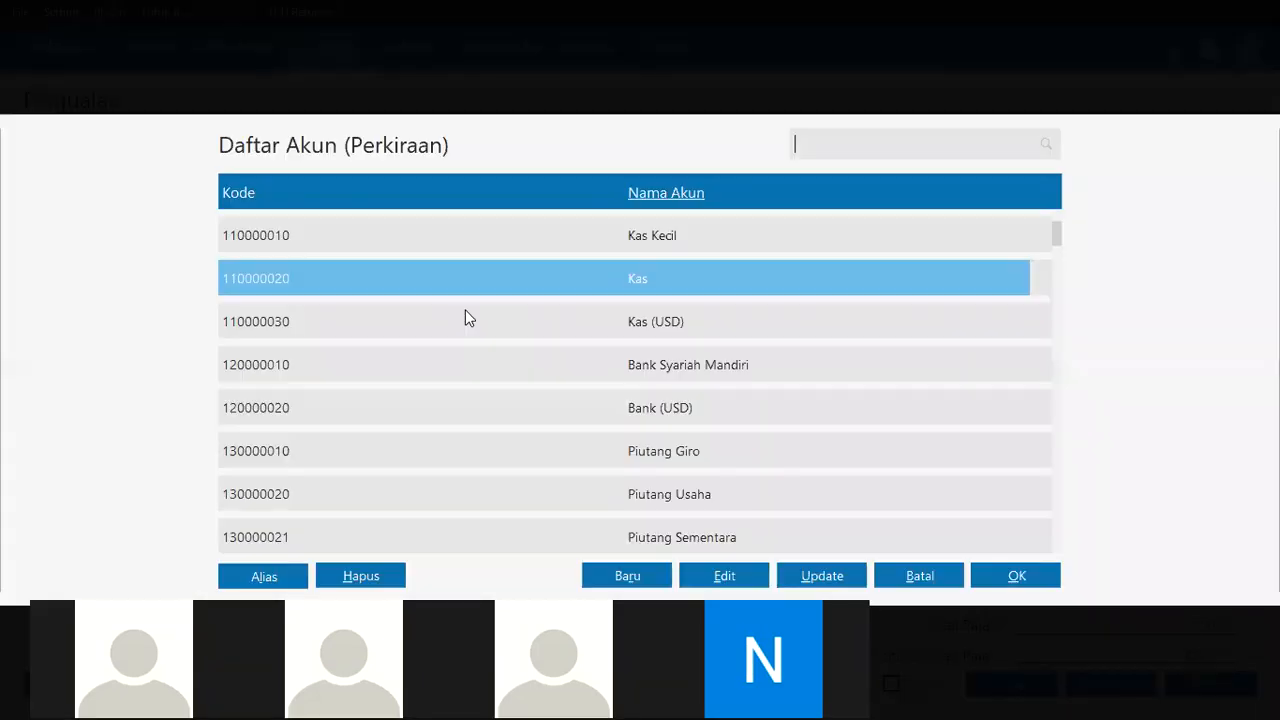
pyautogui.click(699, 366)
pyautogui.doubleClick(699, 366)
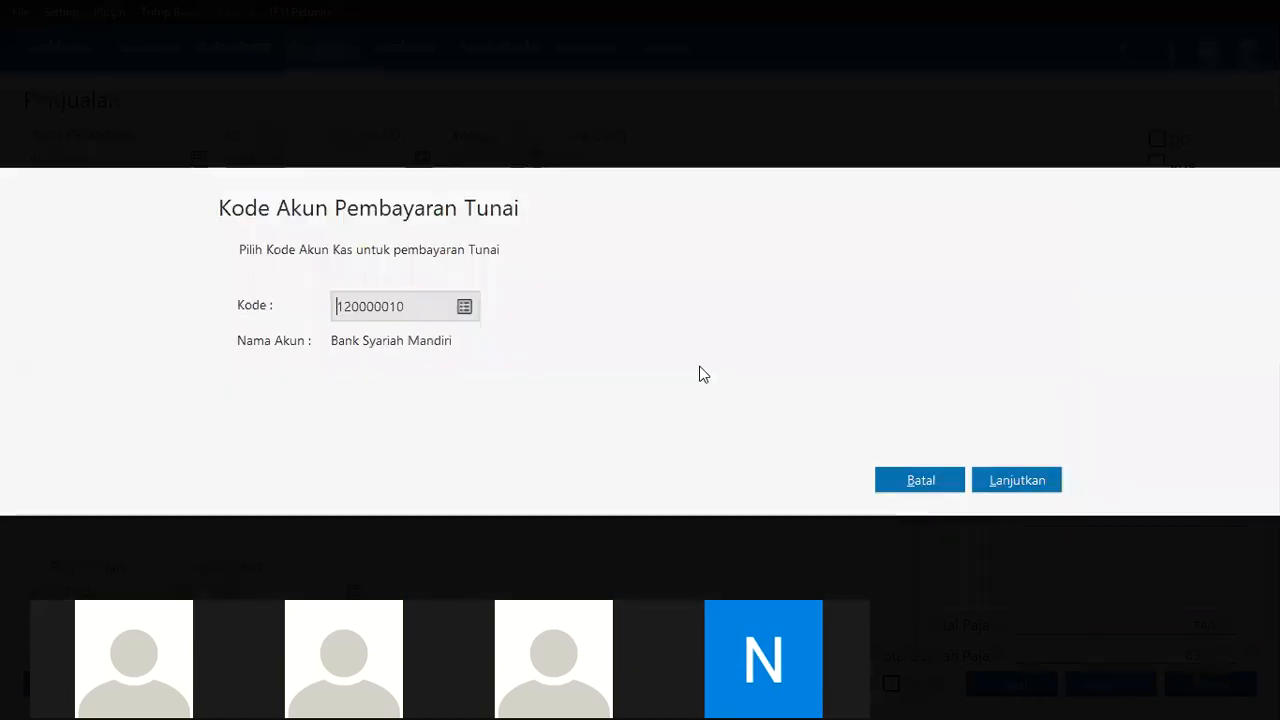
pyautogui.click(1029, 480)
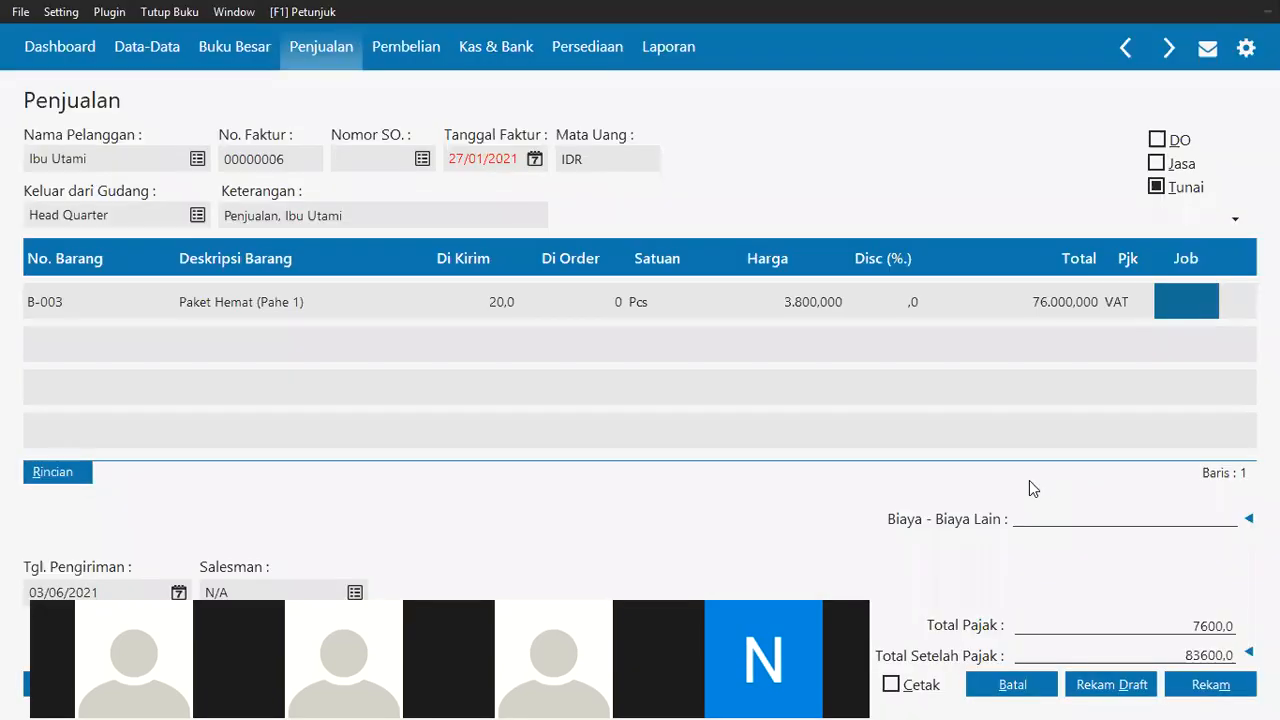
pyautogui.click(1222, 688)
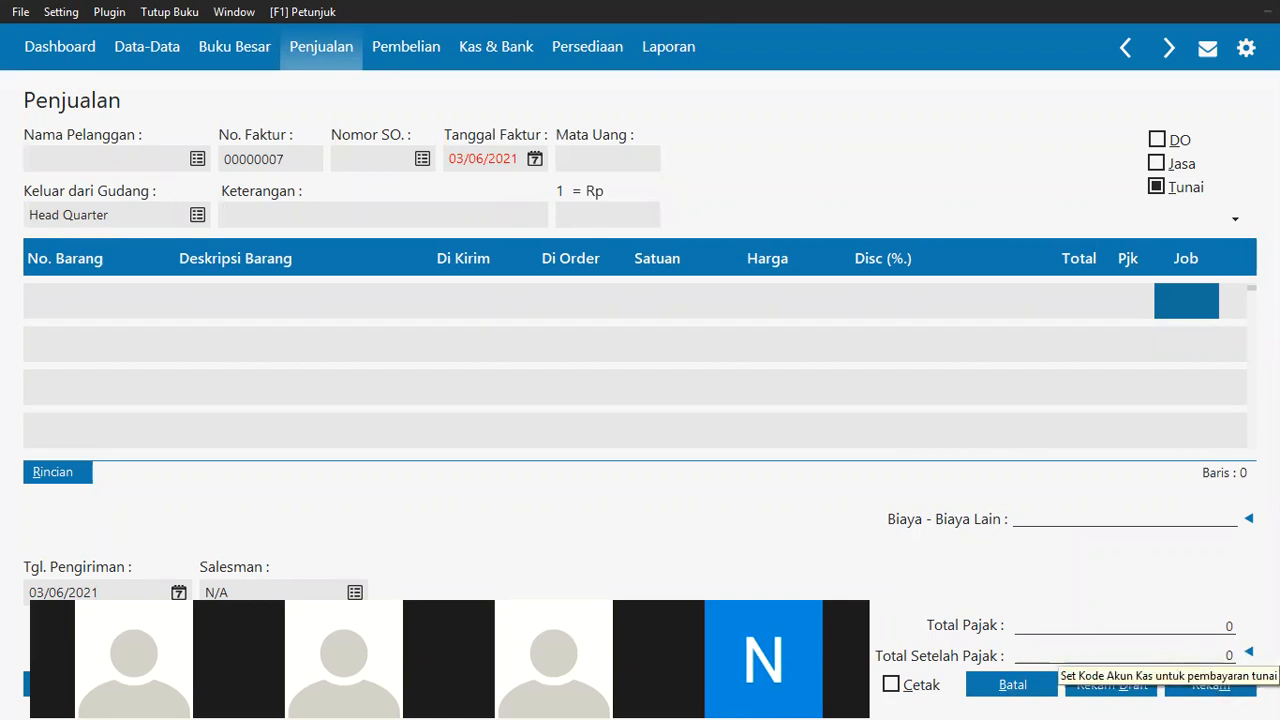
# Review the Daftar Jurnal - Semua Transaksi report for 01/01/2021 to 31/01/2021 down to the 27 January sale entries.
pyautogui.click(671, 51)
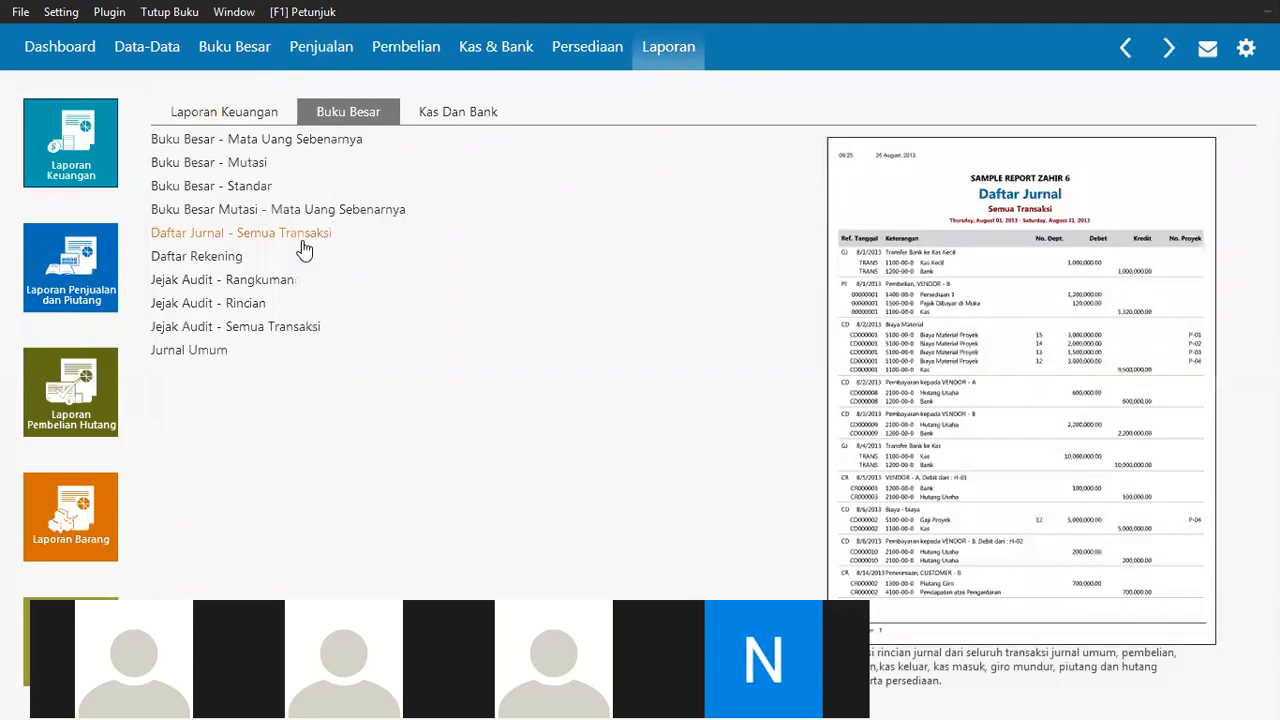
pyautogui.click(302, 248)
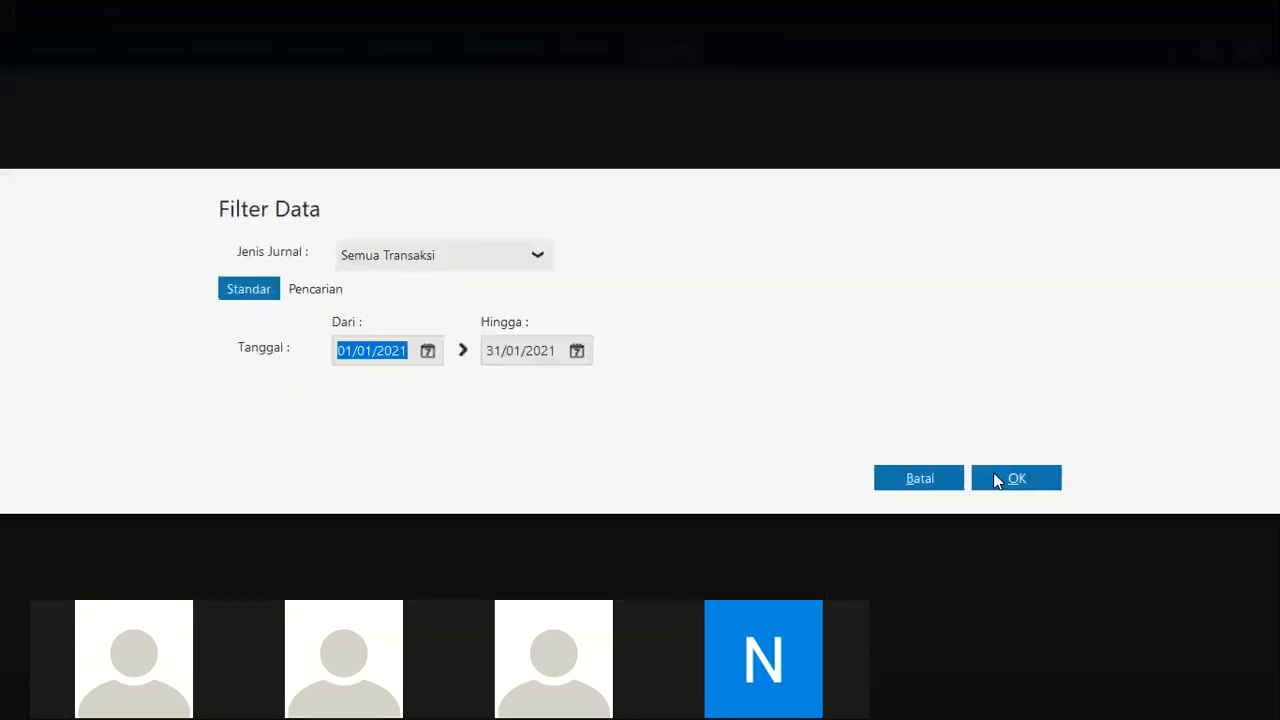
pyautogui.click(1016, 478)
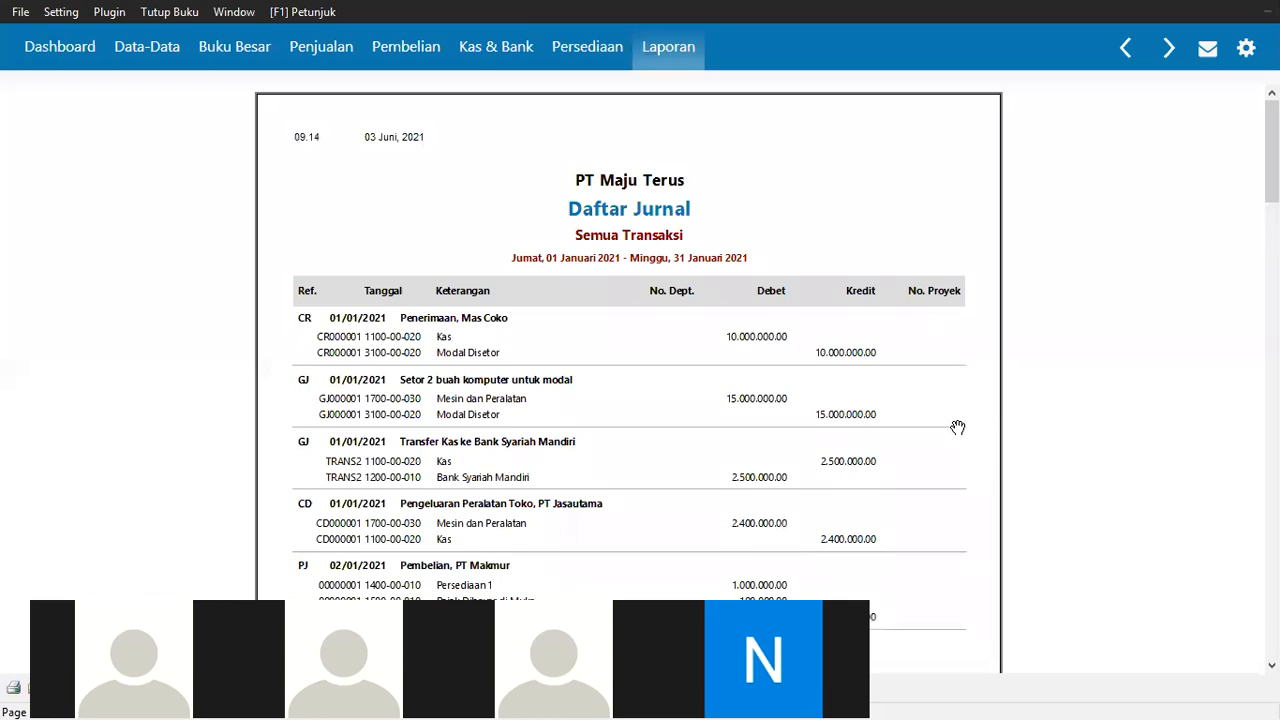
pyautogui.moveTo(1272, 150); pyautogui.dragTo(1272, 595)
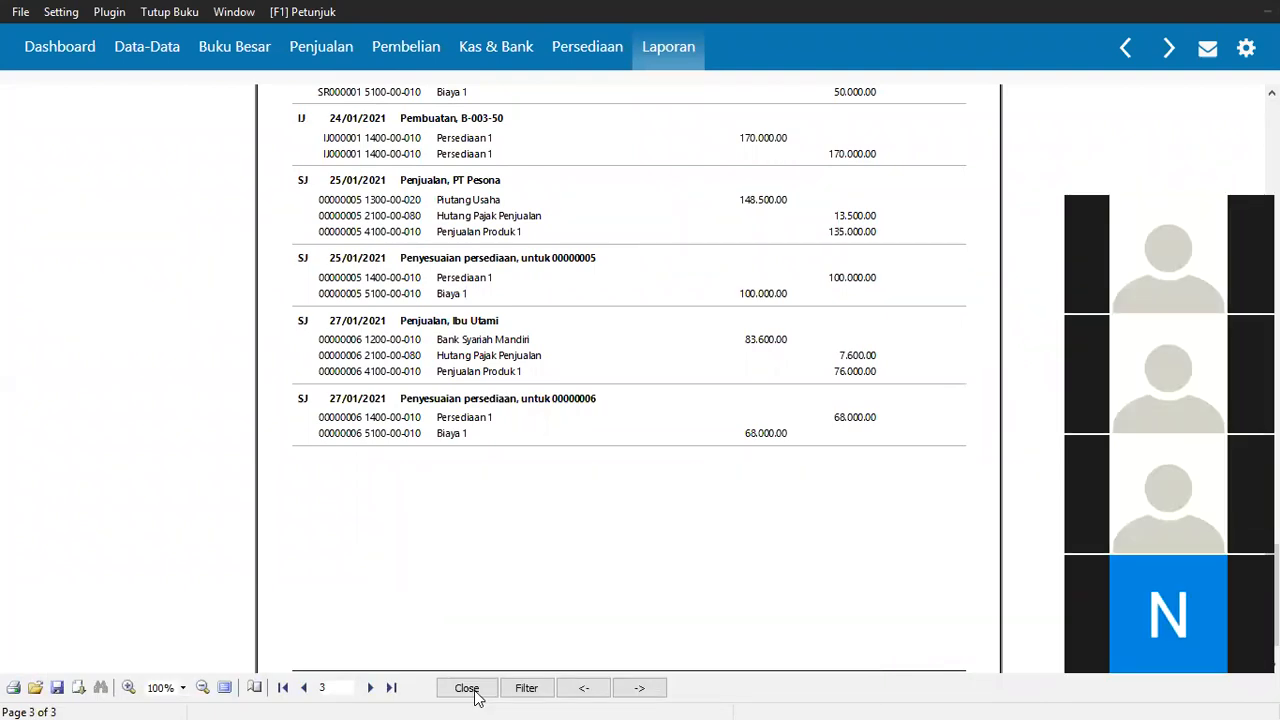
# Read the 30 January giro transaction in the Word exercise and open the list of incoming giros (Giro Masuk) in Zahir.
pyautogui.hotkey('alt', 'Tab')
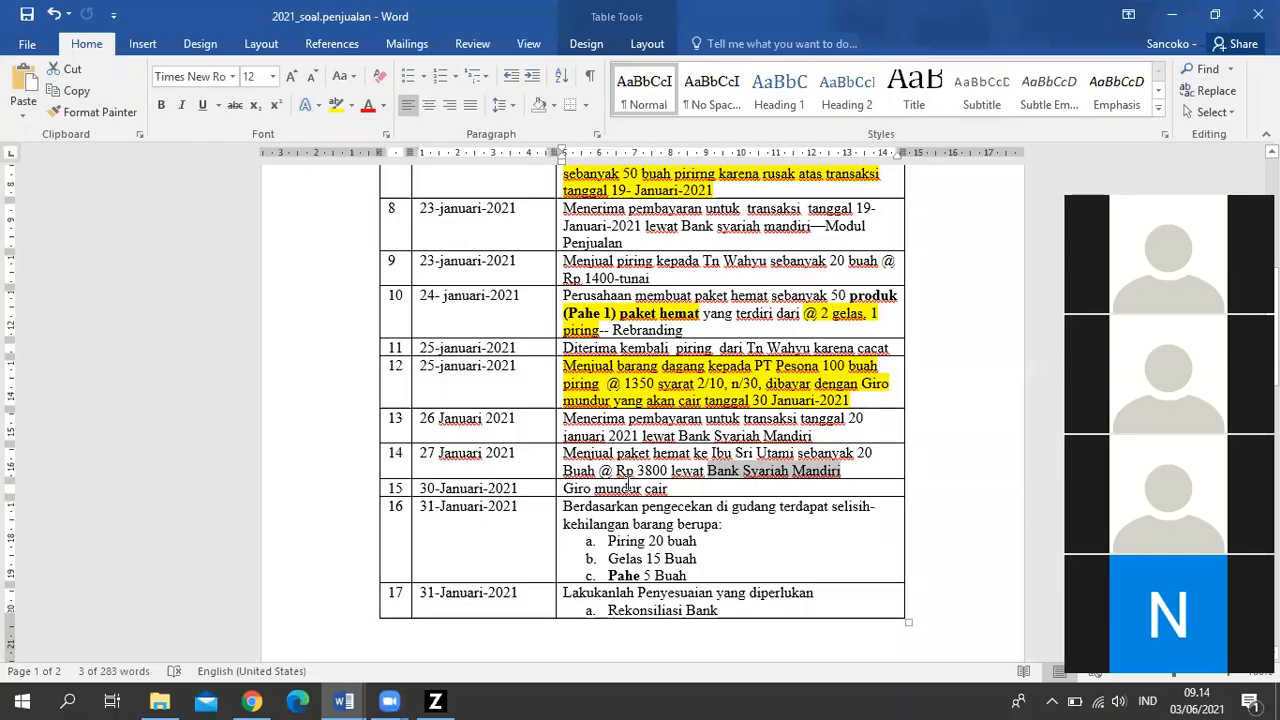
pyautogui.click(440, 700)
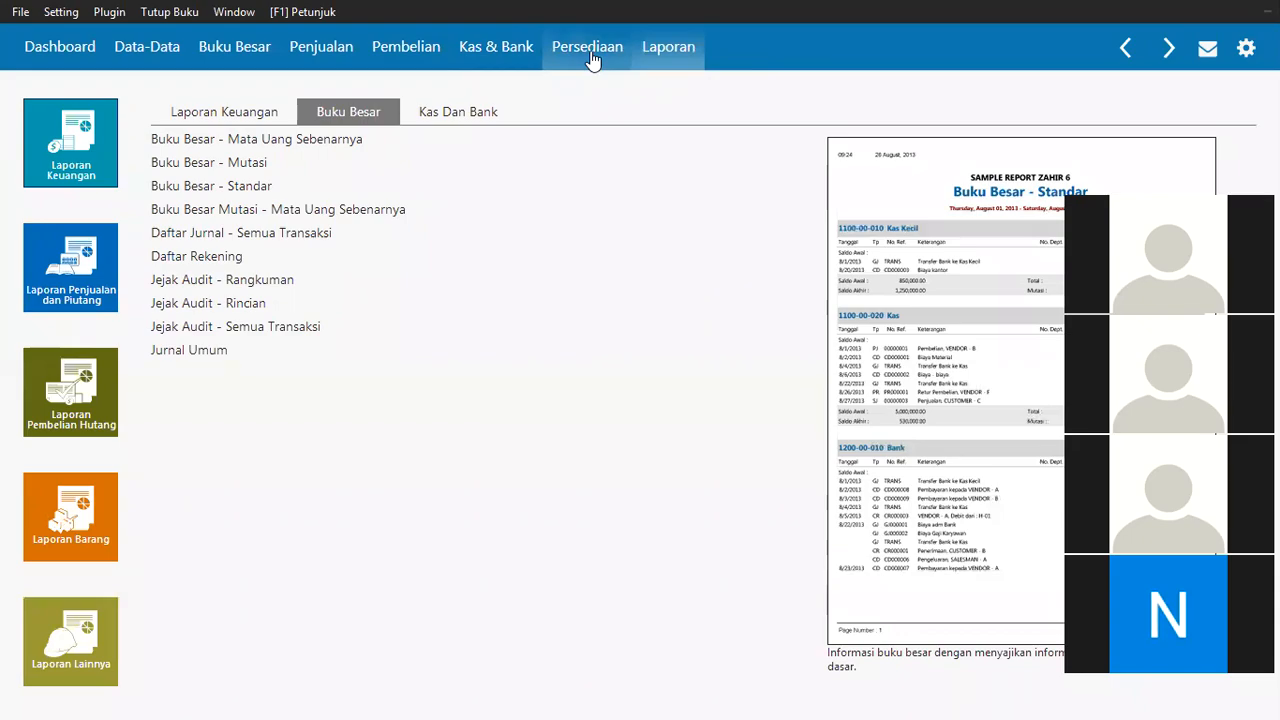
pyautogui.hotkey('alt', 'Tab')
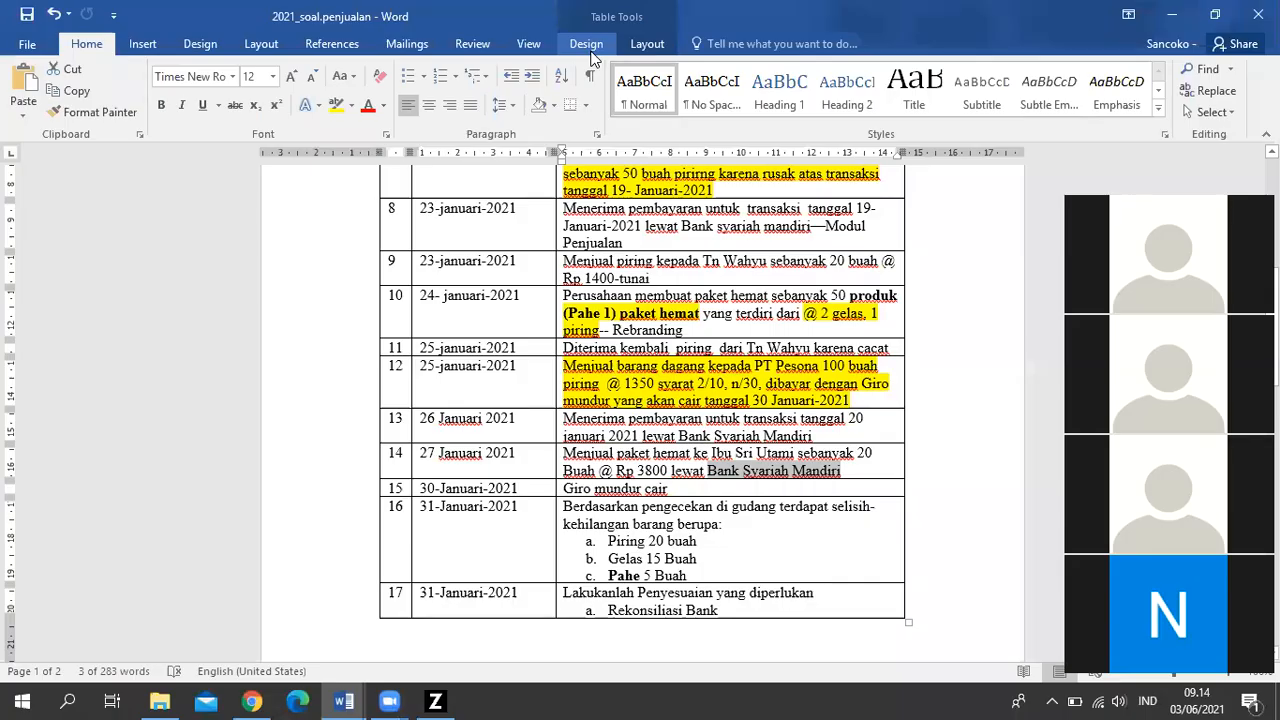
pyautogui.hotkey('alt', 'Tab')
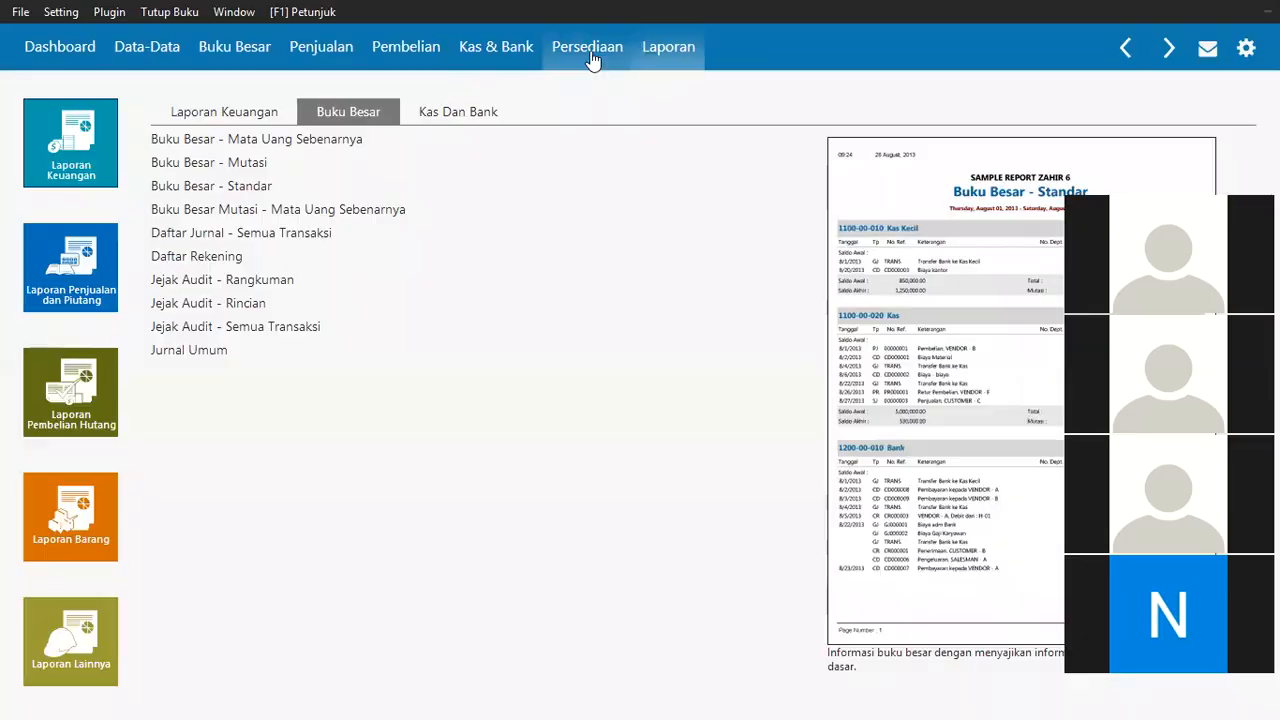
pyautogui.click(481, 48)
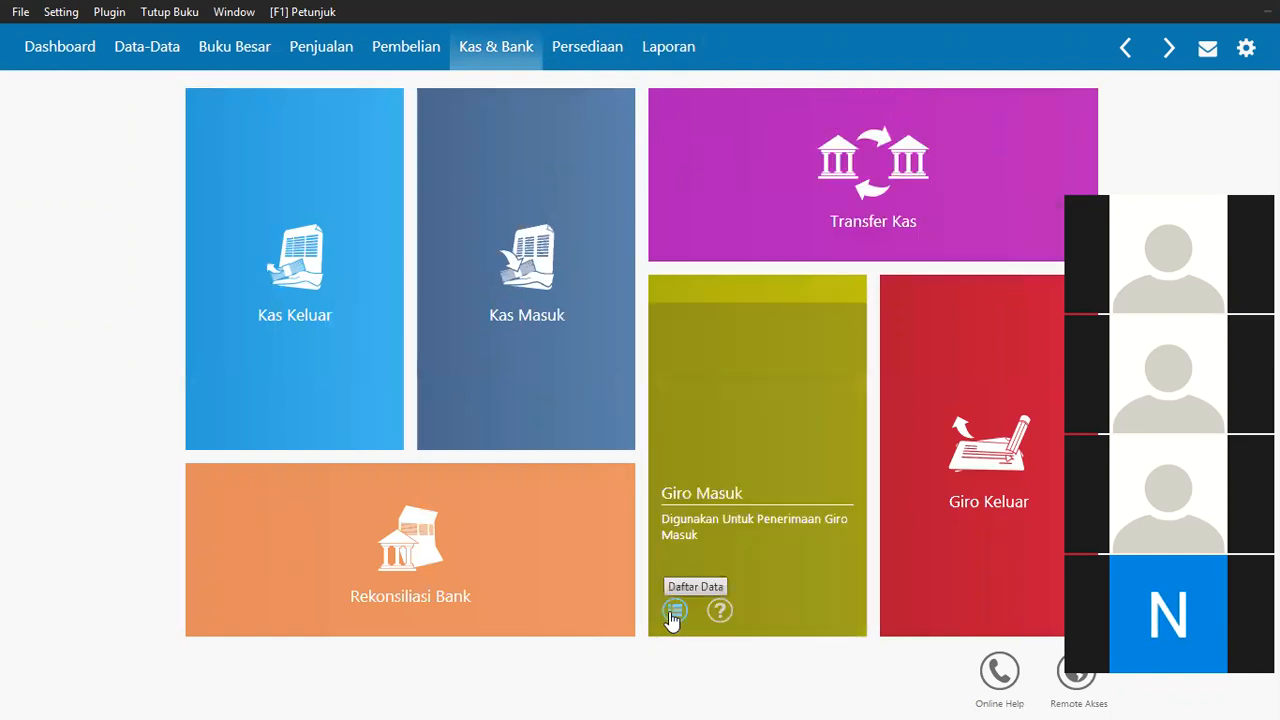
pyautogui.click(670, 609)
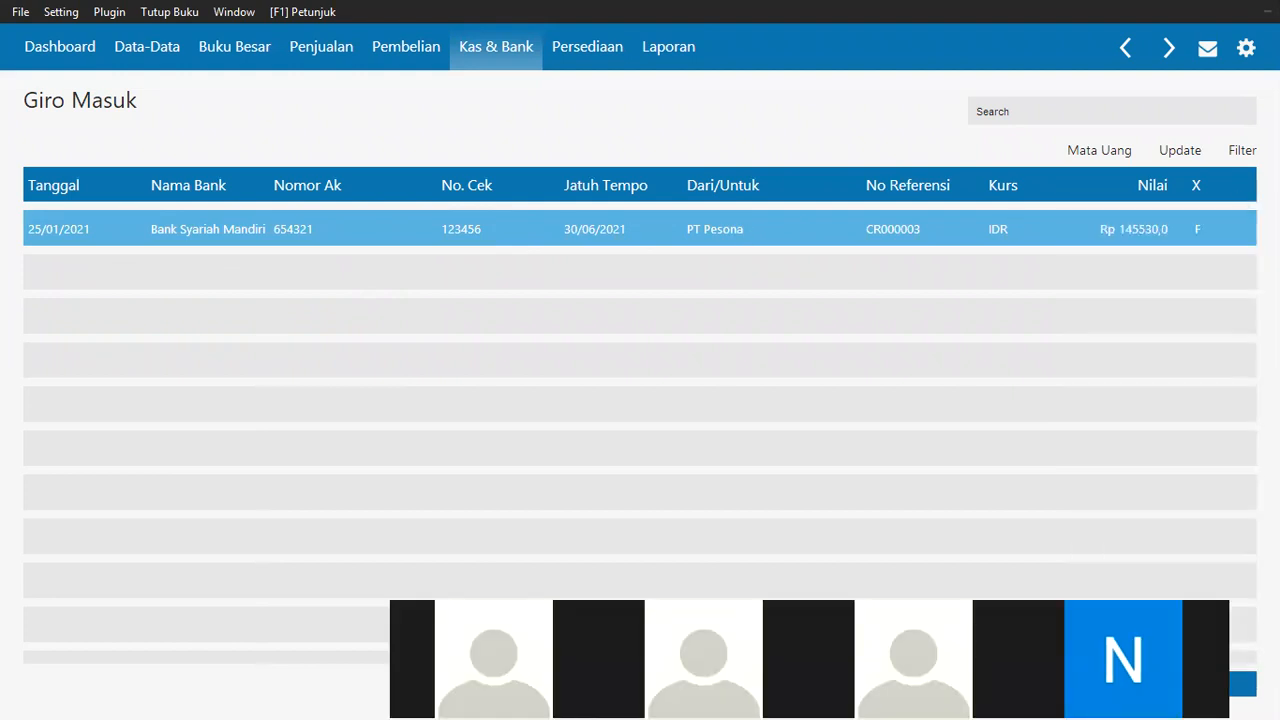
# Try to mark the PT Pesona giro as cleared and dismiss the open-transaction notice.
pyautogui.rightClick(1198, 223)
pyautogui.click(1163, 259)
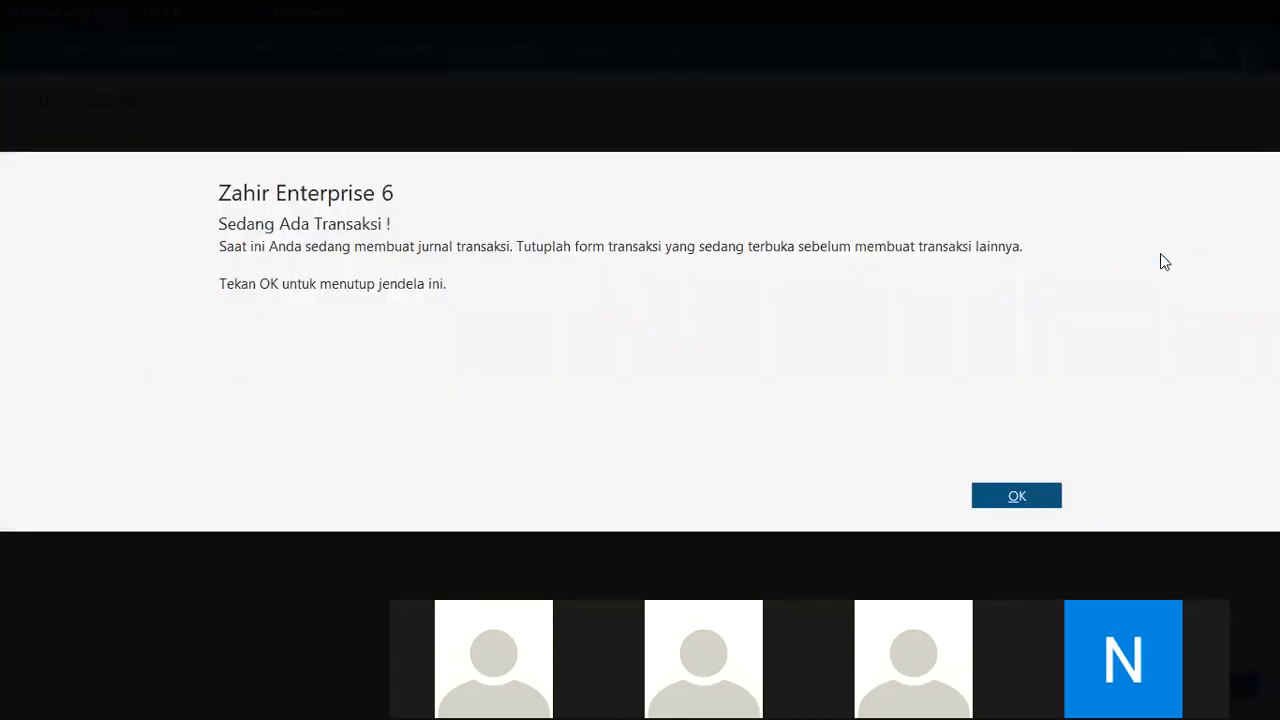
pyautogui.click(993, 490)
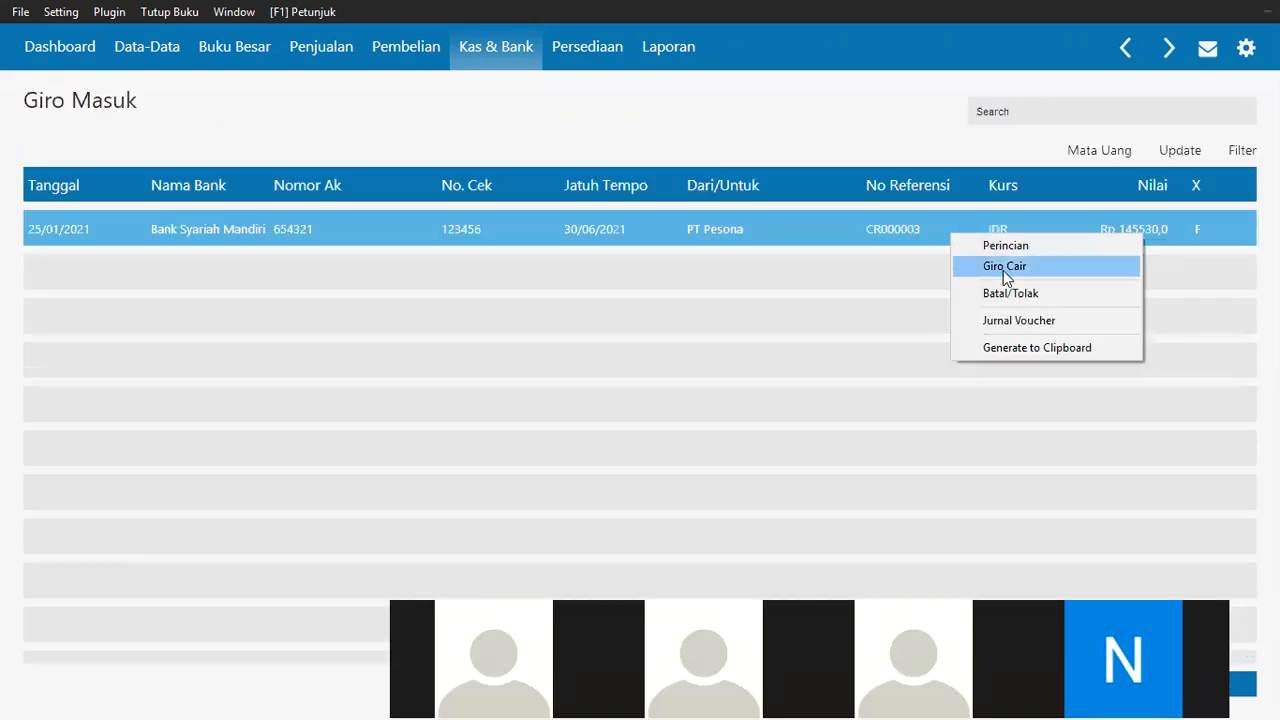
# Open the PT Pesona giro for clearing (Giro Cair), attempt to record it, and decline posting it outside the accounting period.
pyautogui.click(1002, 267)
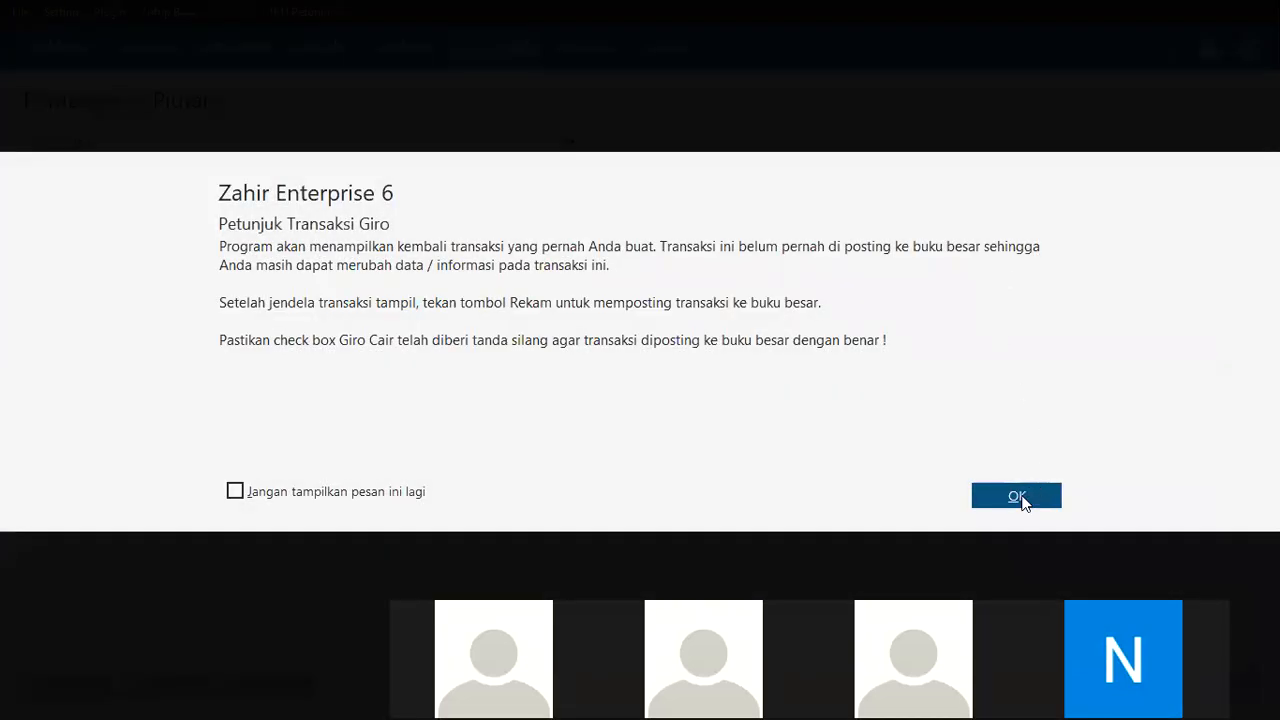
pyautogui.click(1016, 496)
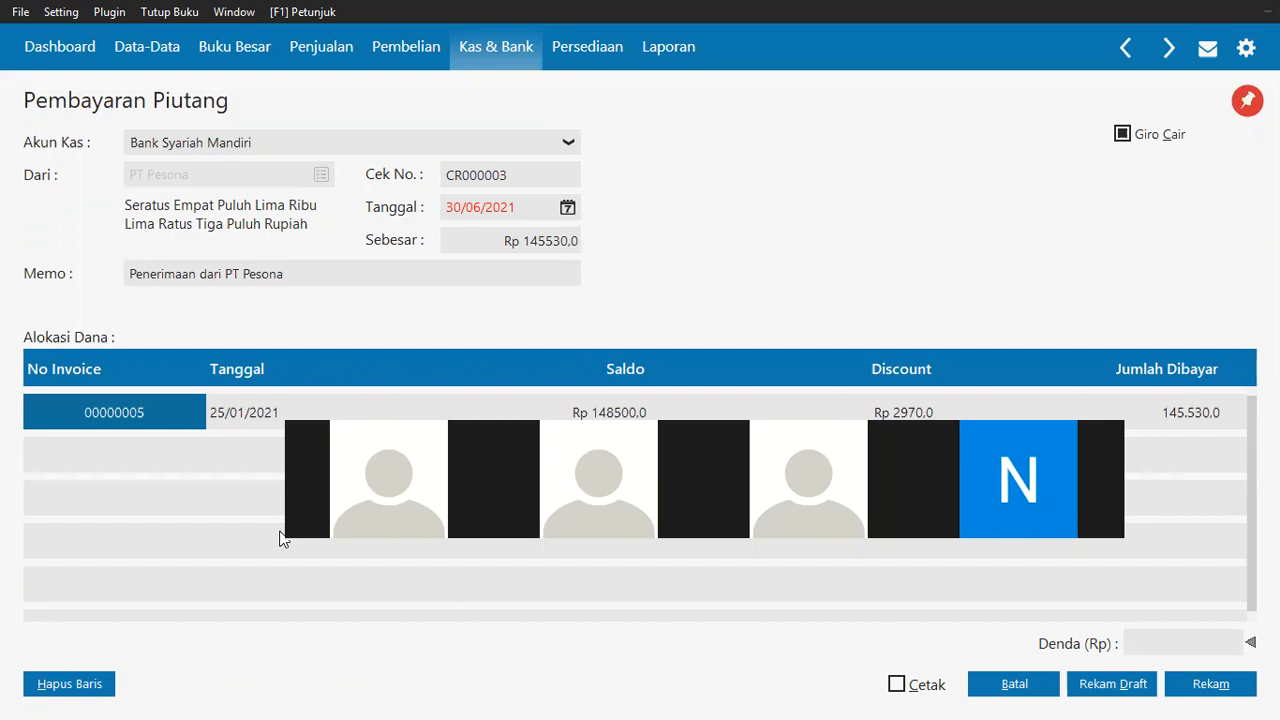
pyautogui.click(1212, 688)
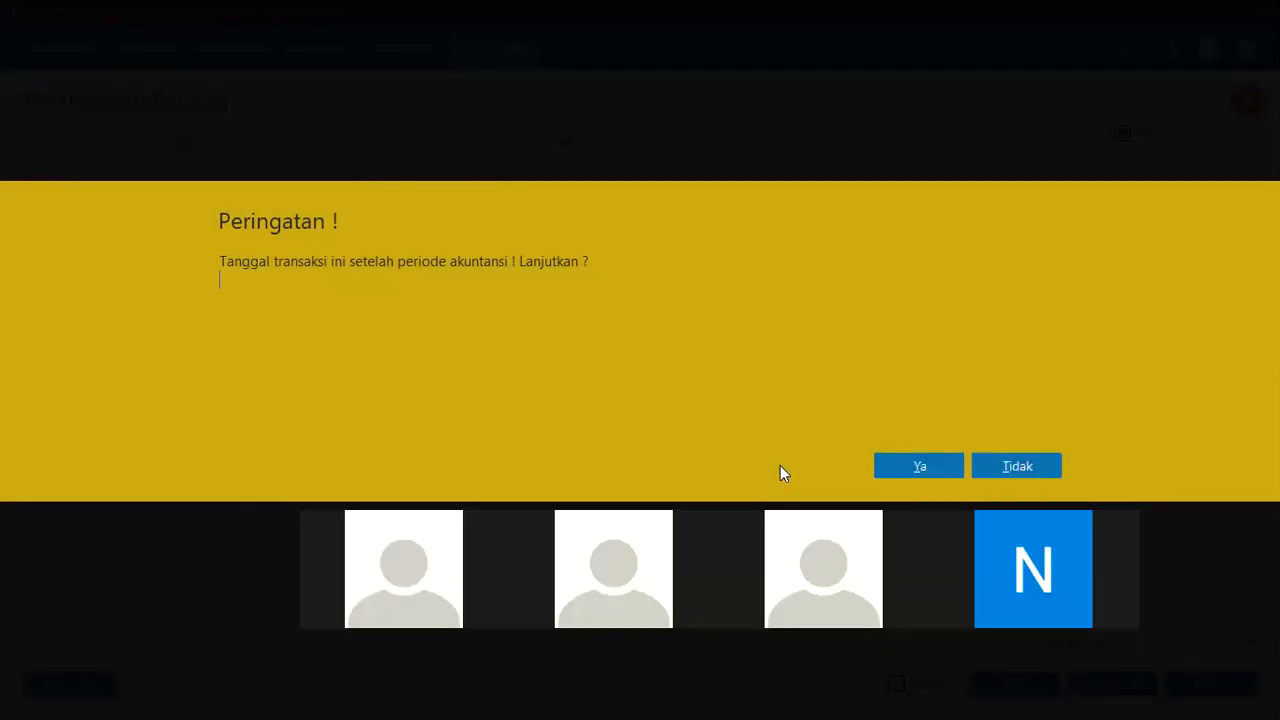
pyautogui.click(1040, 467)
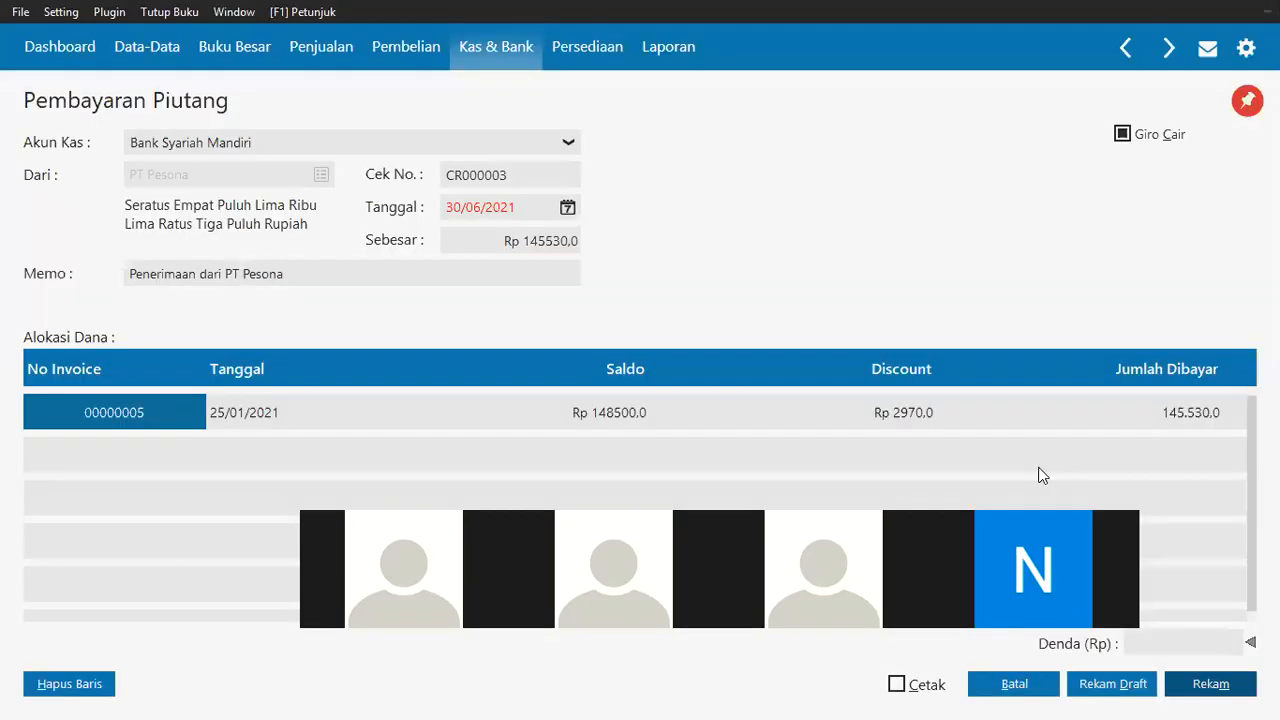
# Set the giro receipt date to 30/01/2021, record it accepting the suggested date change, and return to the Kas & Bank overview.
pyautogui.click(463, 206)
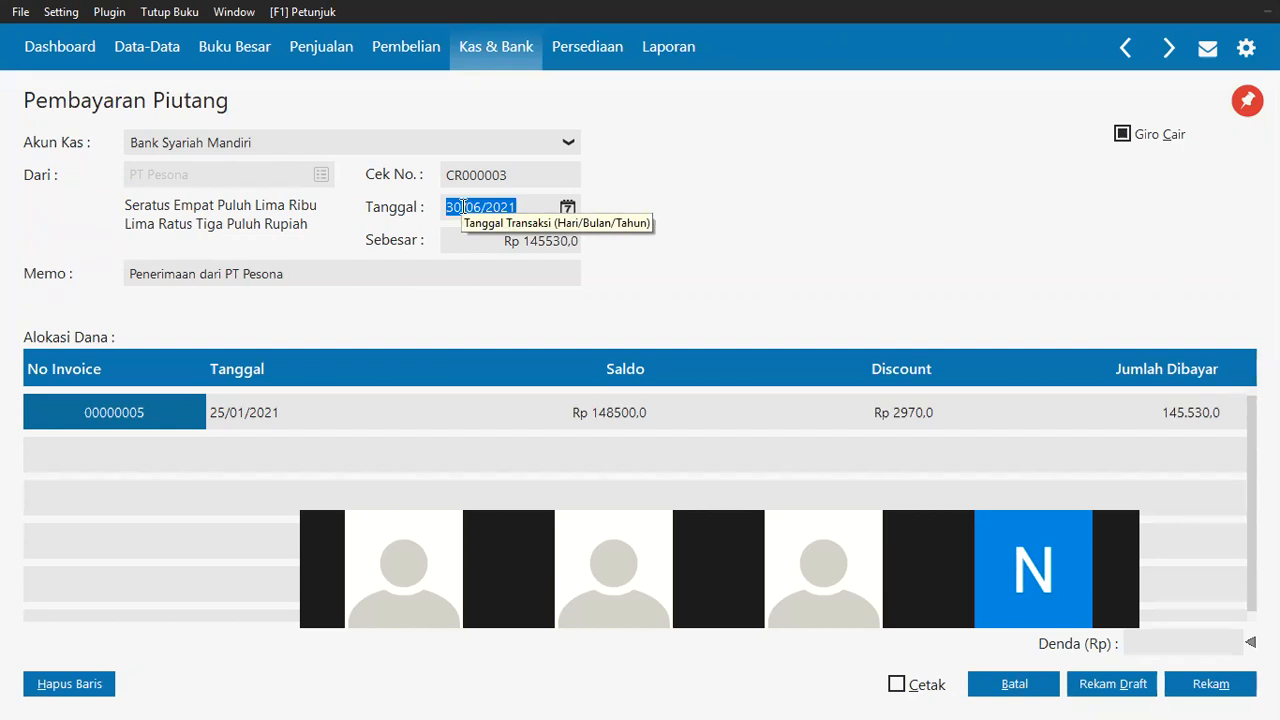
pyautogui.write('30/')
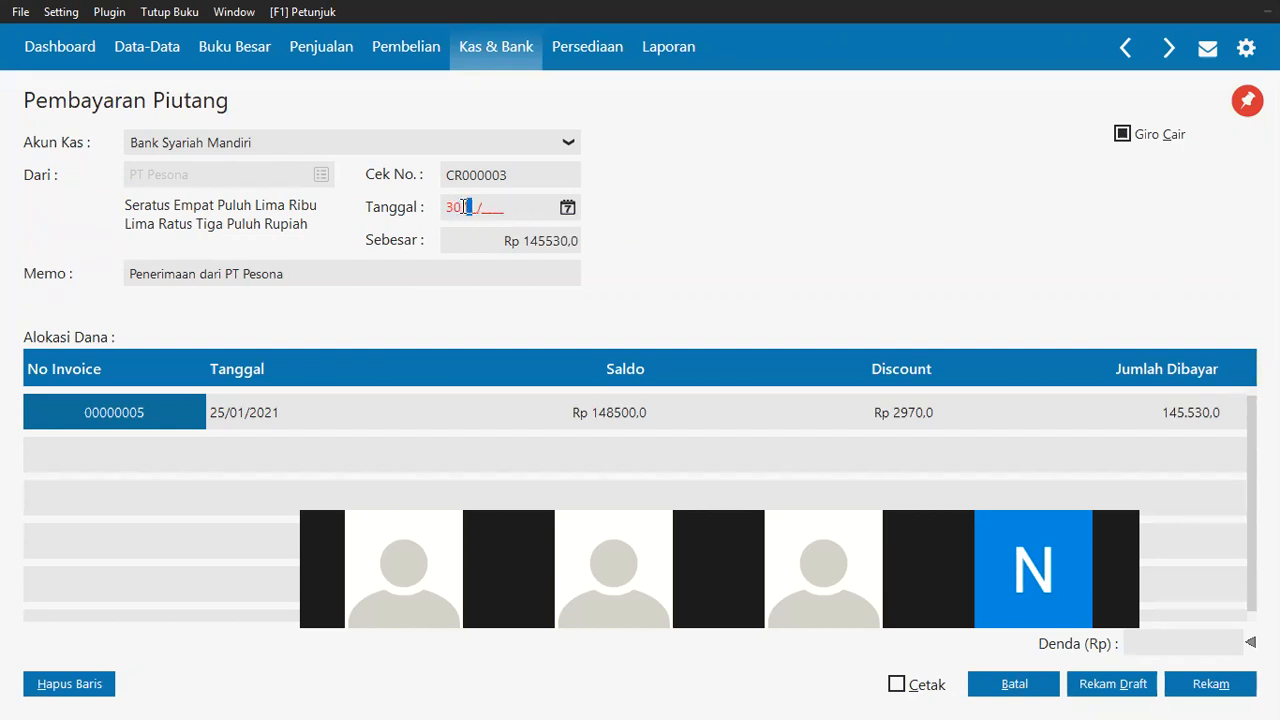
pyautogui.write('01/2021')
pyautogui.click(1221, 690)
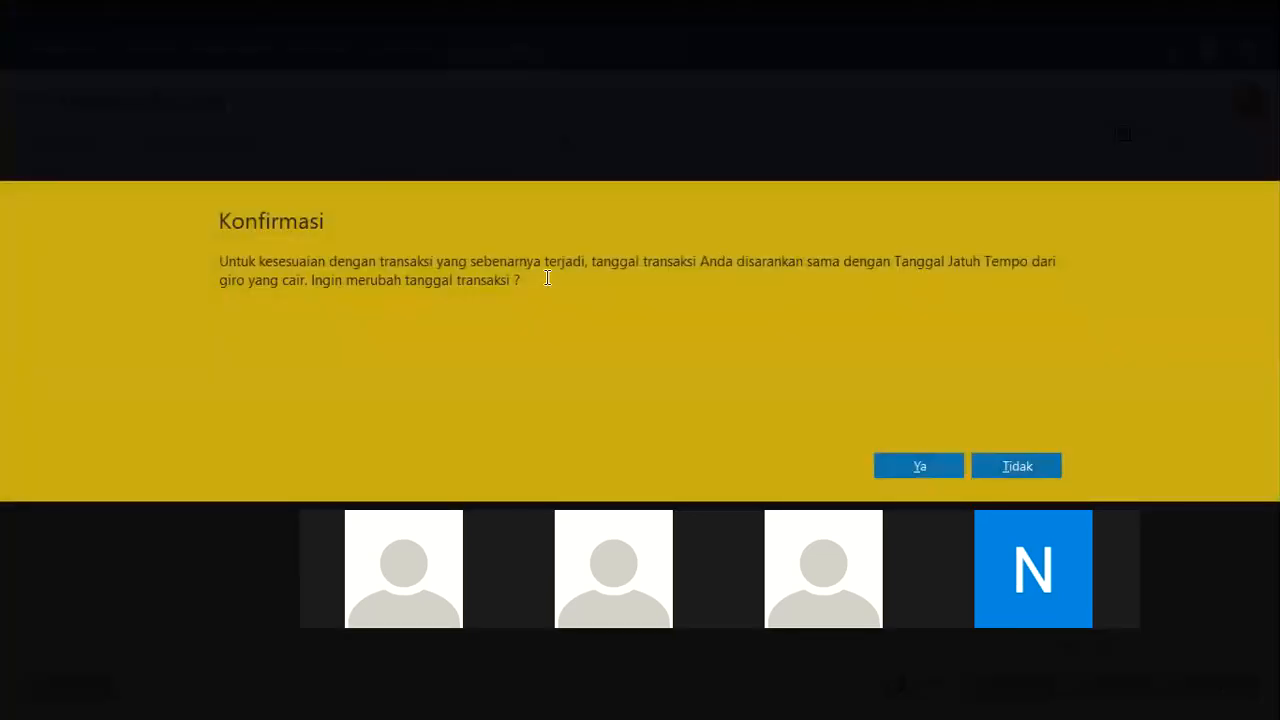
pyautogui.click(918, 465)
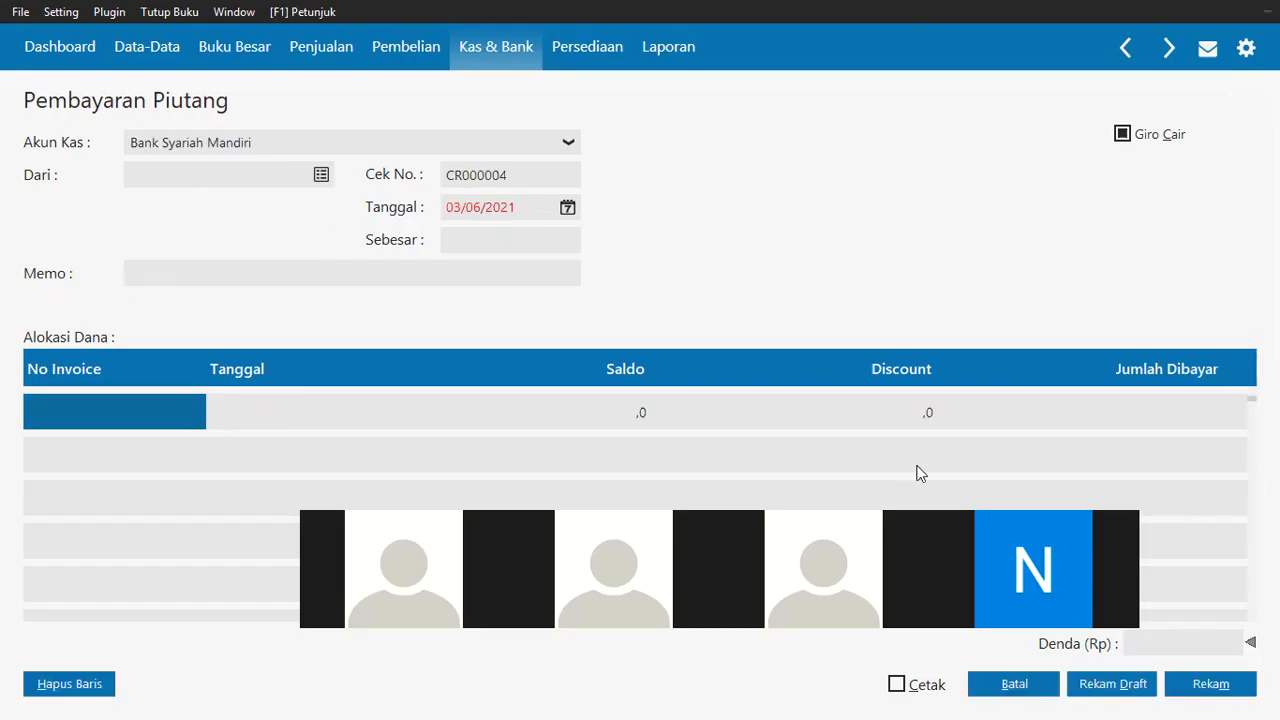
pyautogui.click(1030, 688)
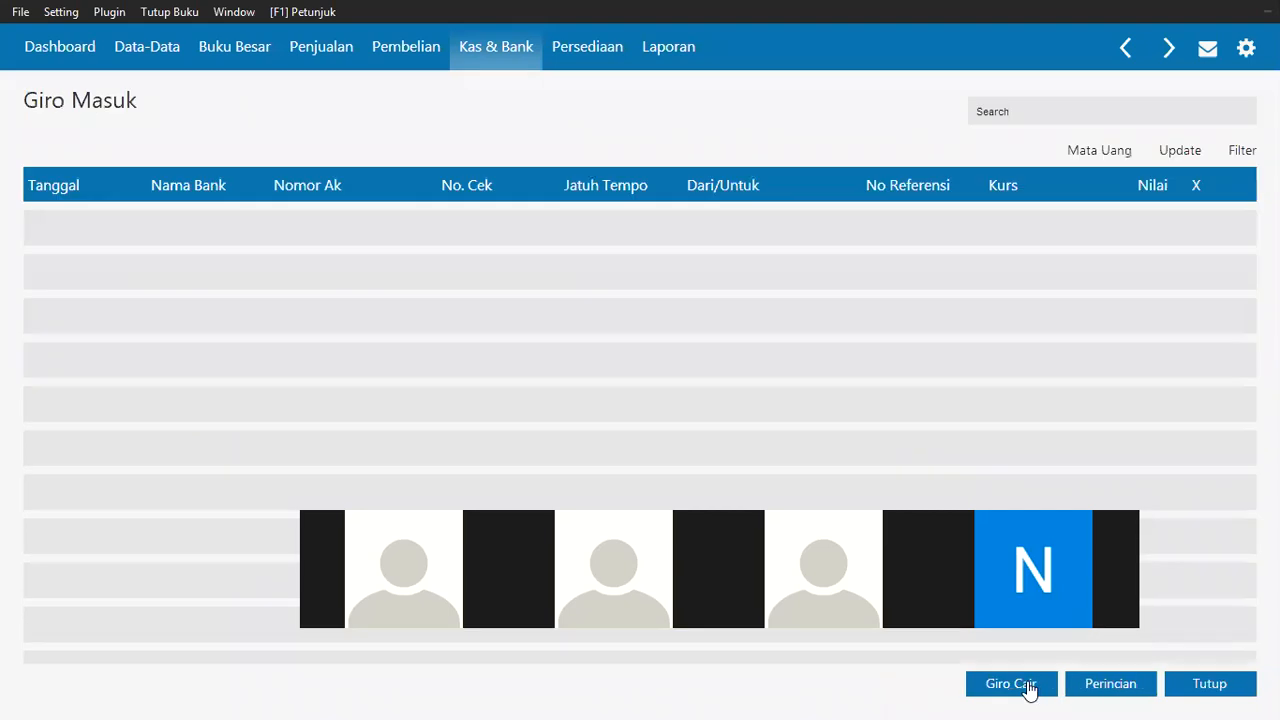
pyautogui.click(498, 53)
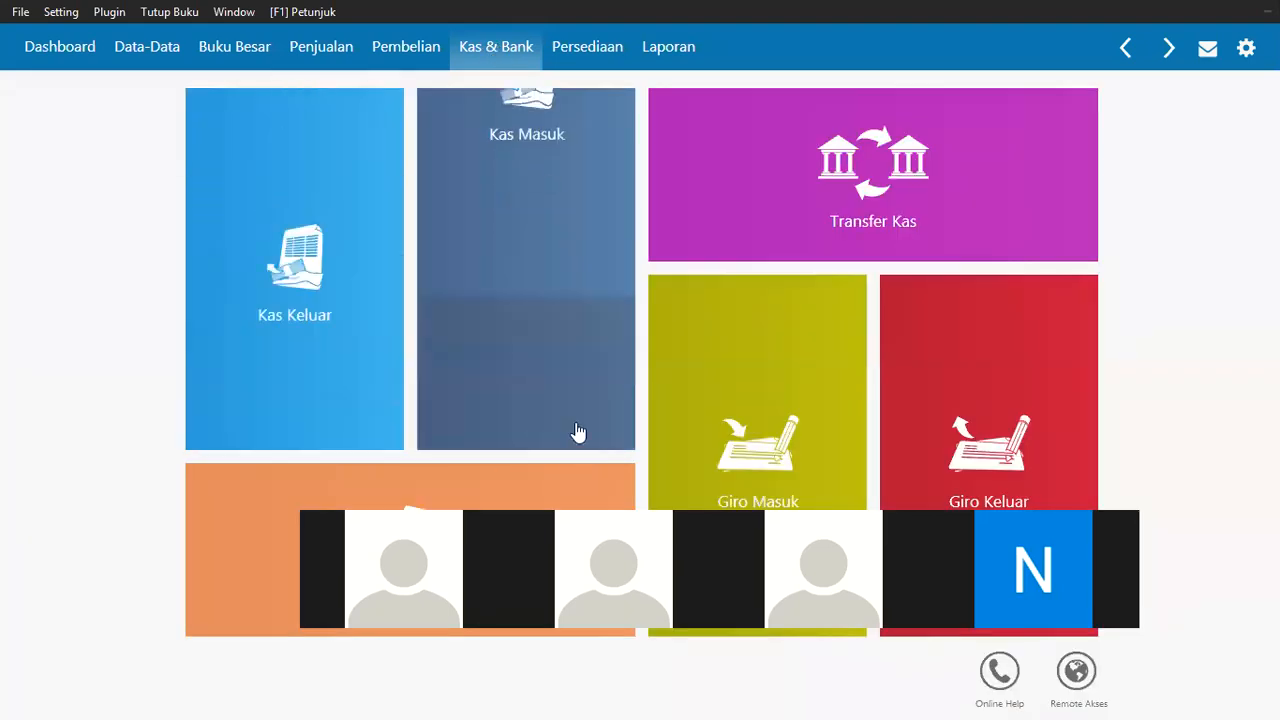
# Check the Giro Masuk list in Zahir, and highlight the 27 and 30 January transactions in yellow in the Word exercise.
pyautogui.click(698, 482)
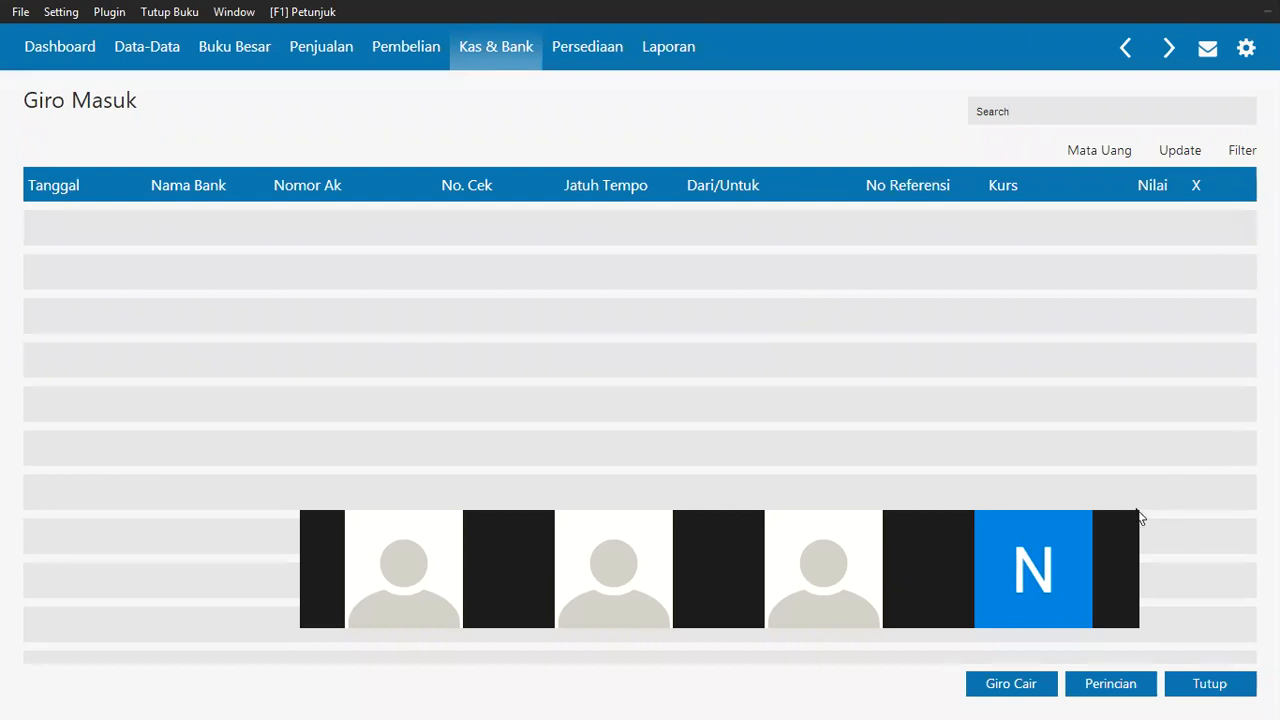
pyautogui.click(1222, 690)
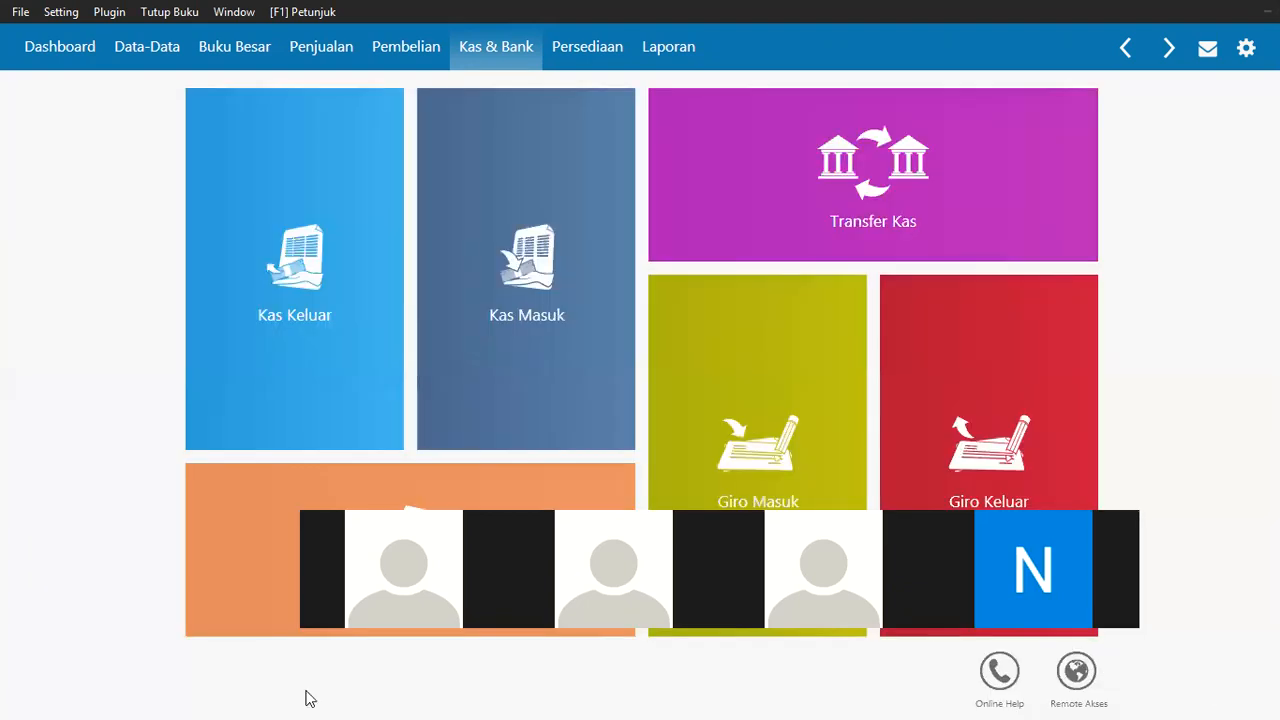
pyautogui.hotkey('alt', 'Tab')
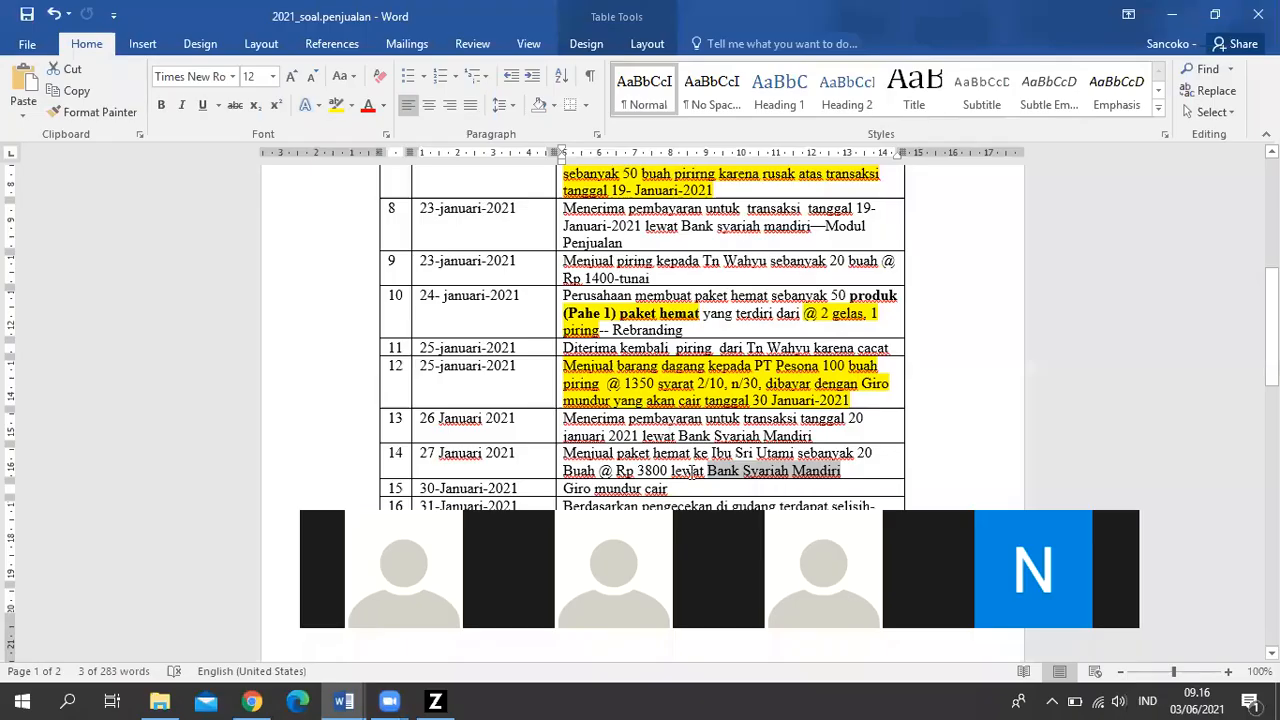
pyautogui.moveTo(695, 484); pyautogui.dragTo(516, 465)
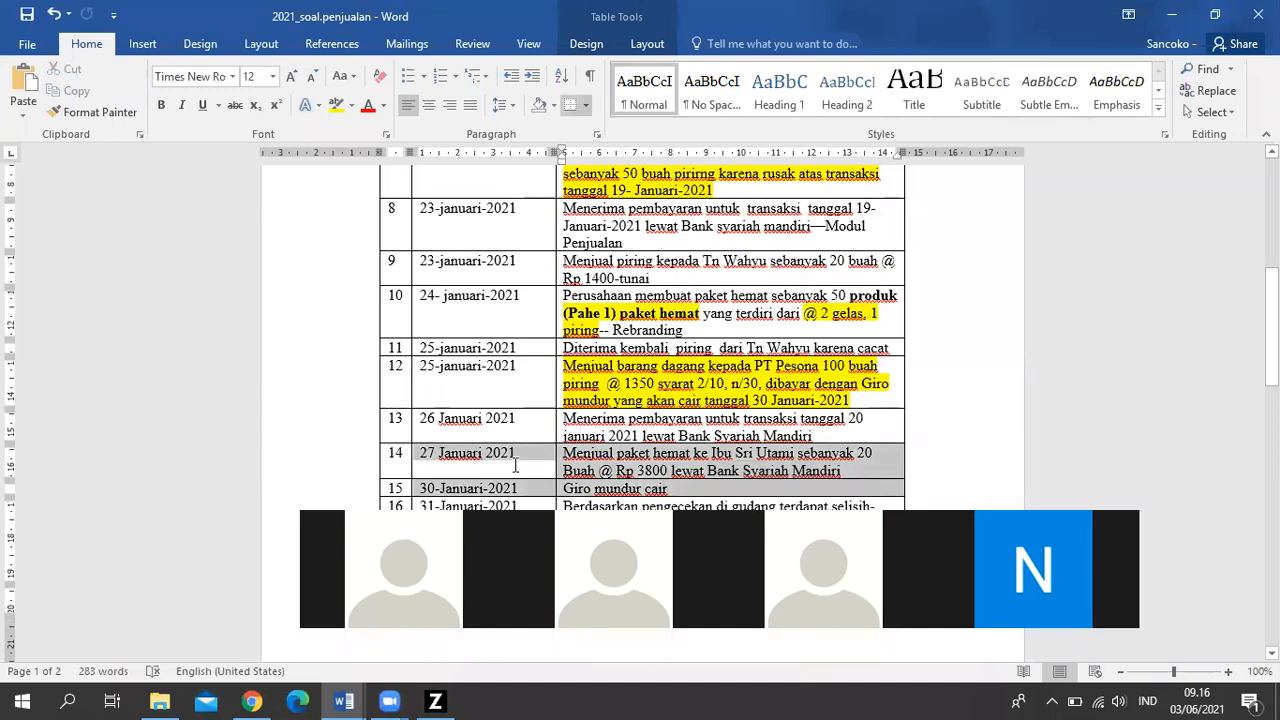
pyautogui.click(337, 106)
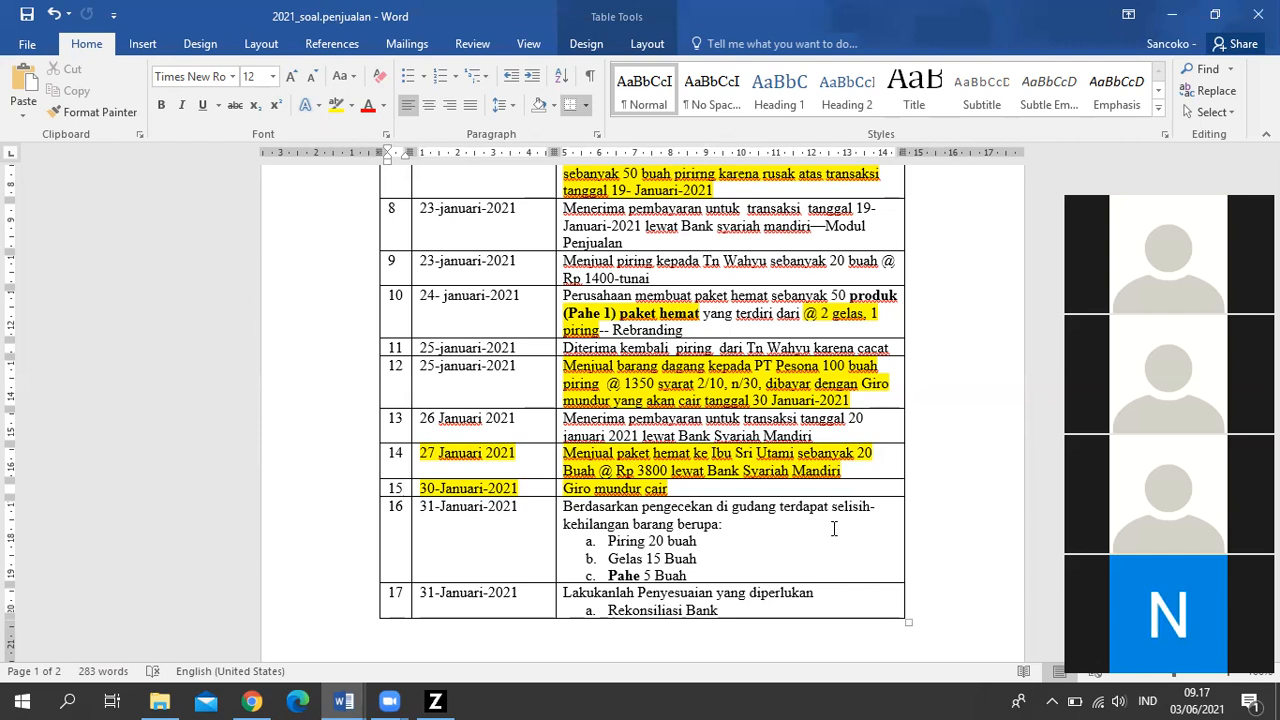
# Read the 31 January missing-stock item in the Word exercise and open the Persediaan overview in Zahir.
pyautogui.click(708, 568)
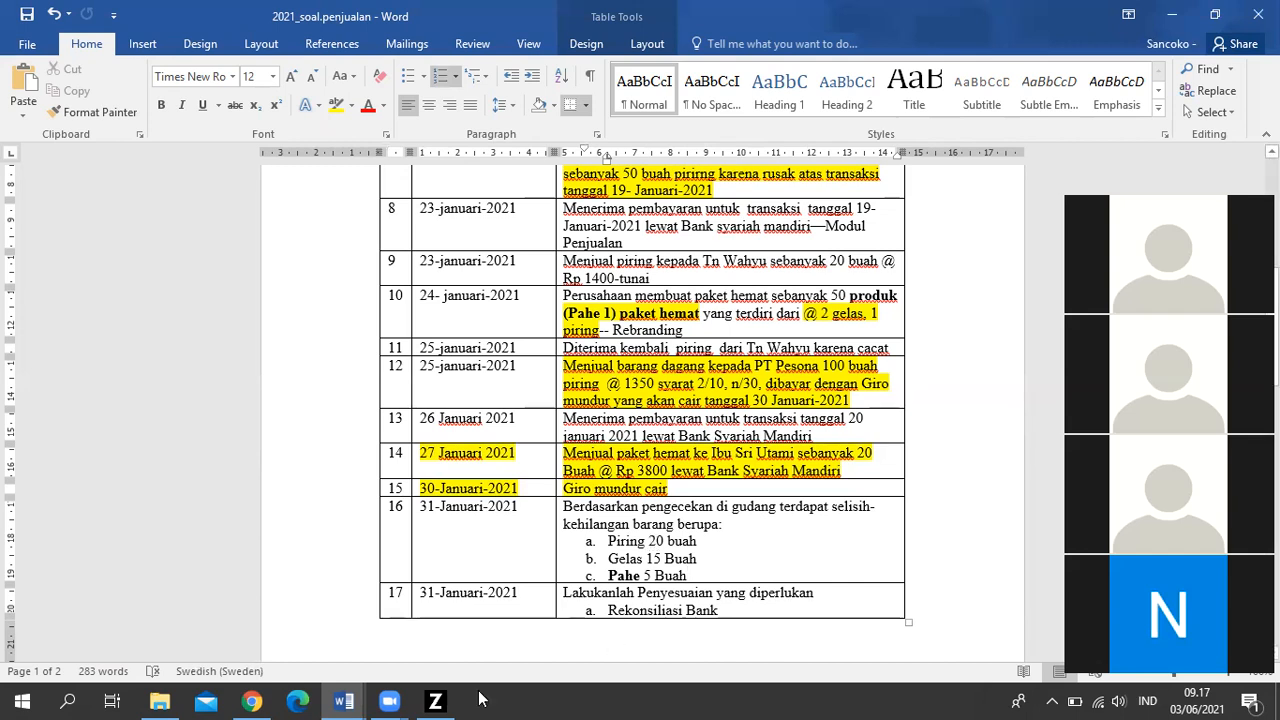
pyautogui.moveTo(440, 700)
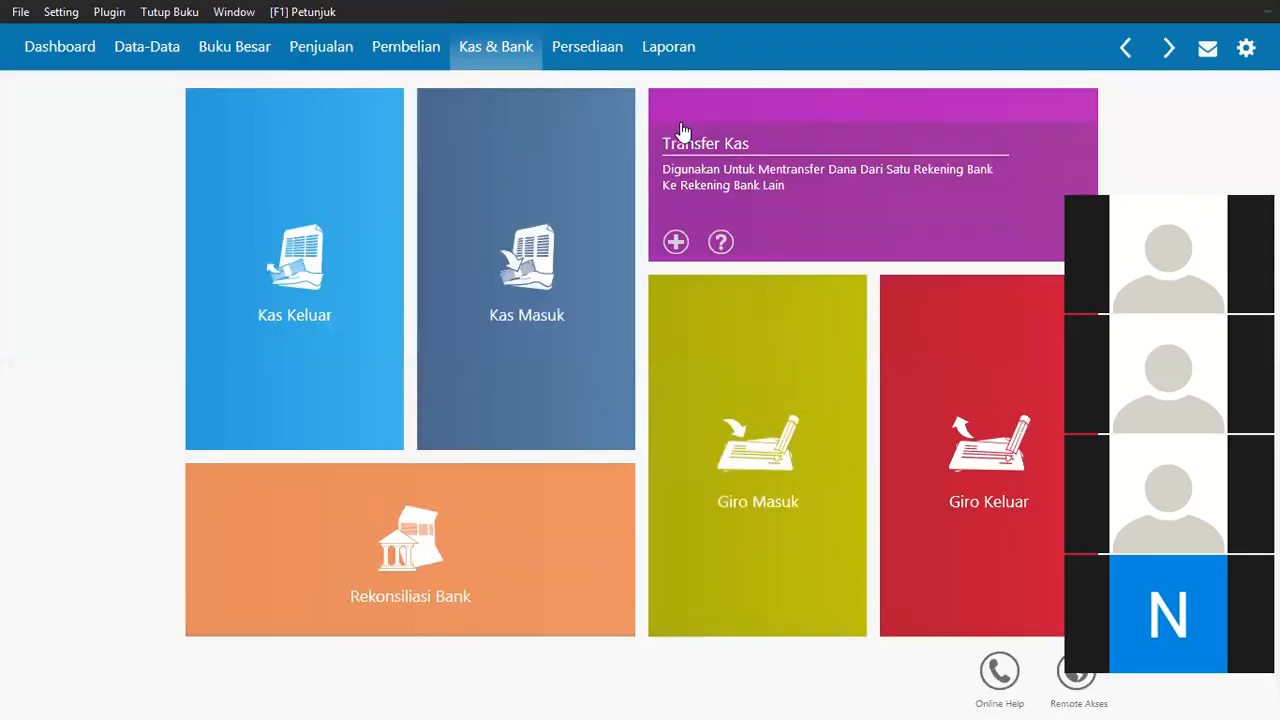
pyautogui.click(593, 53)
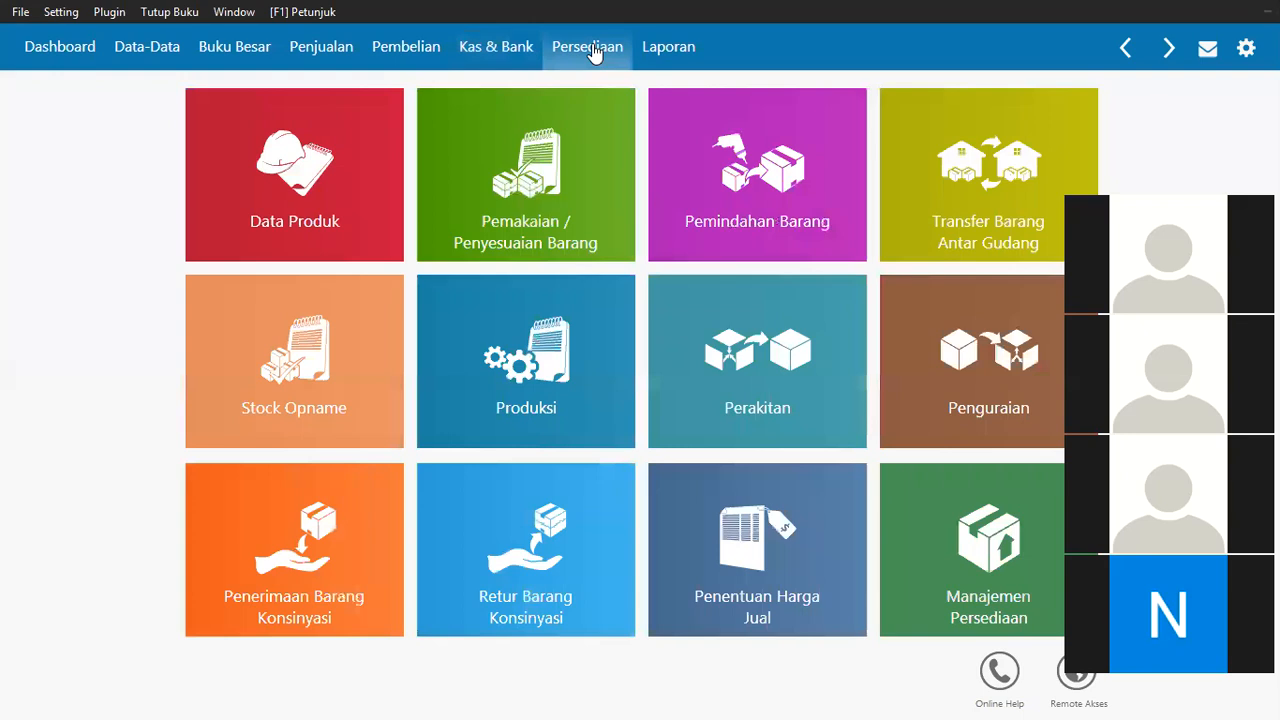
pyautogui.moveTo(208, 422)
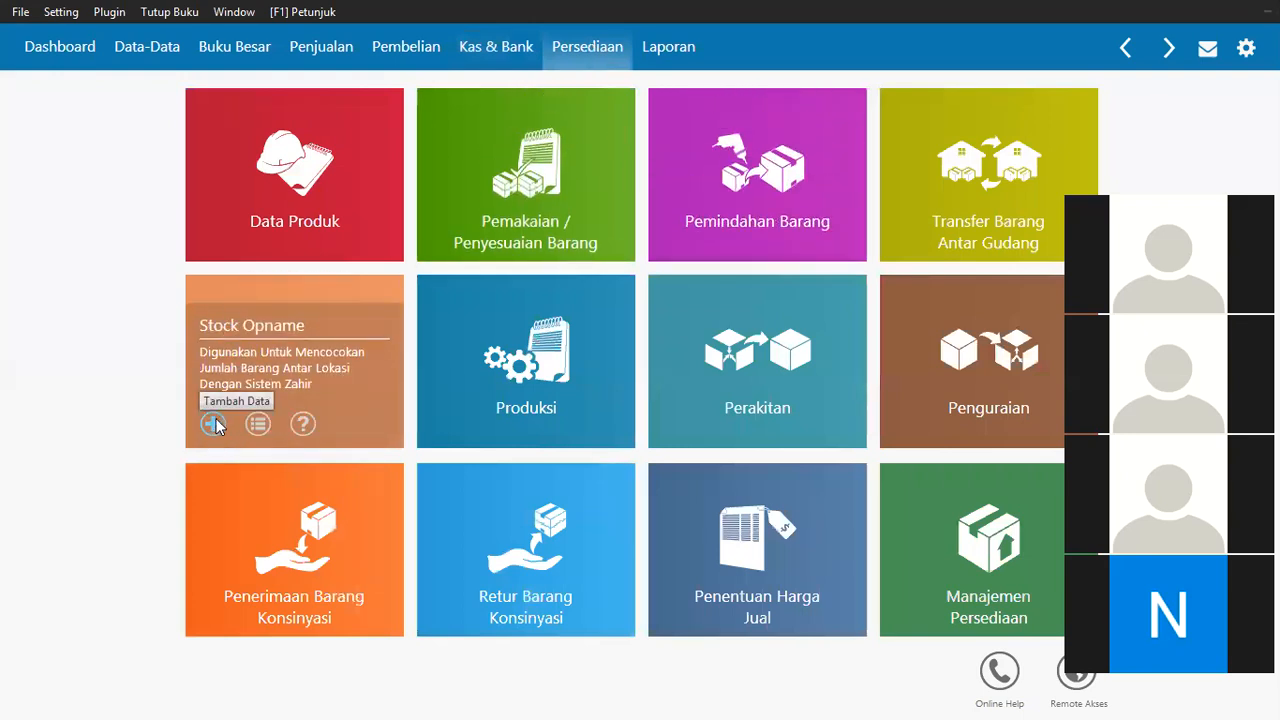
pyautogui.click(213, 425)
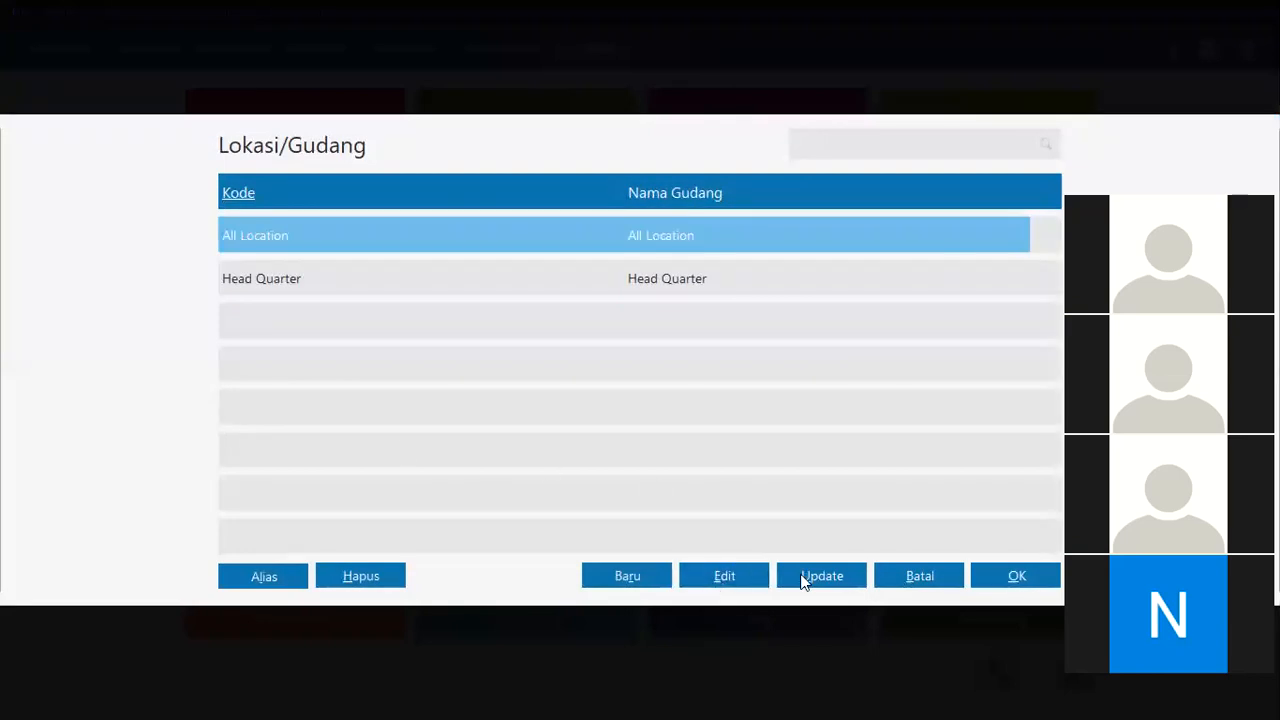
pyautogui.click(926, 580)
pyautogui.moveTo(309, 438)
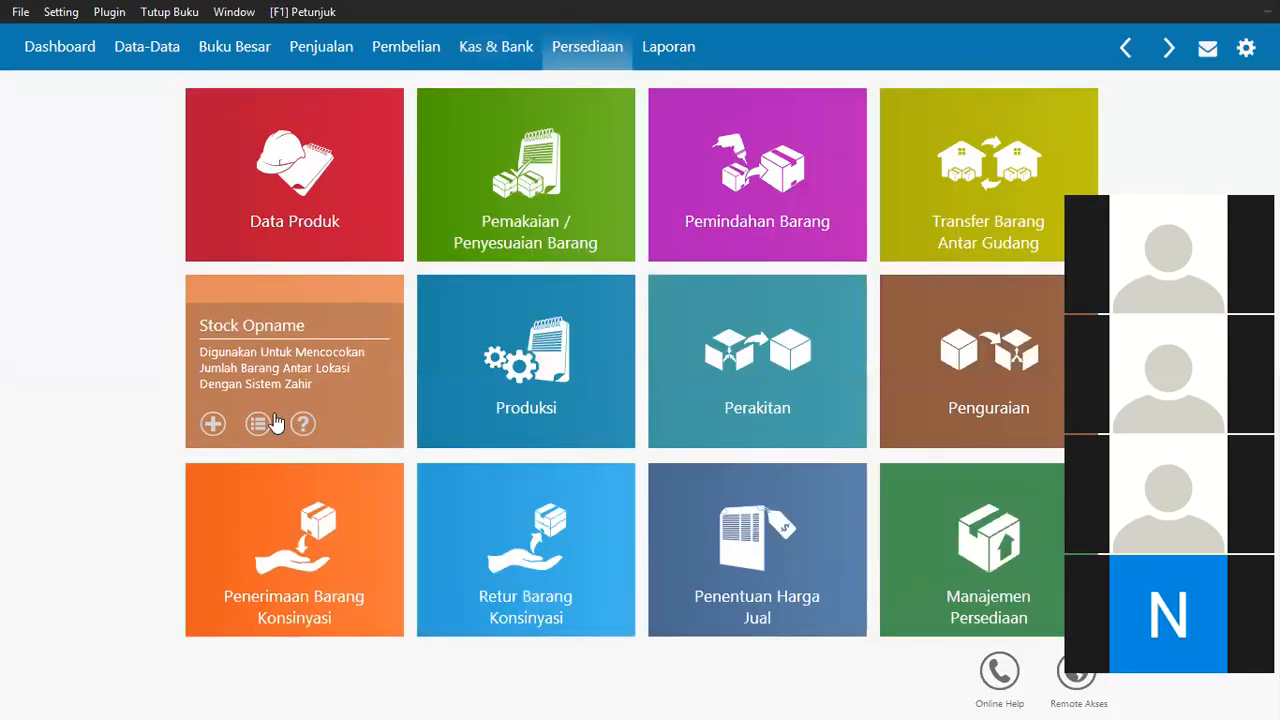
pyautogui.click(259, 426)
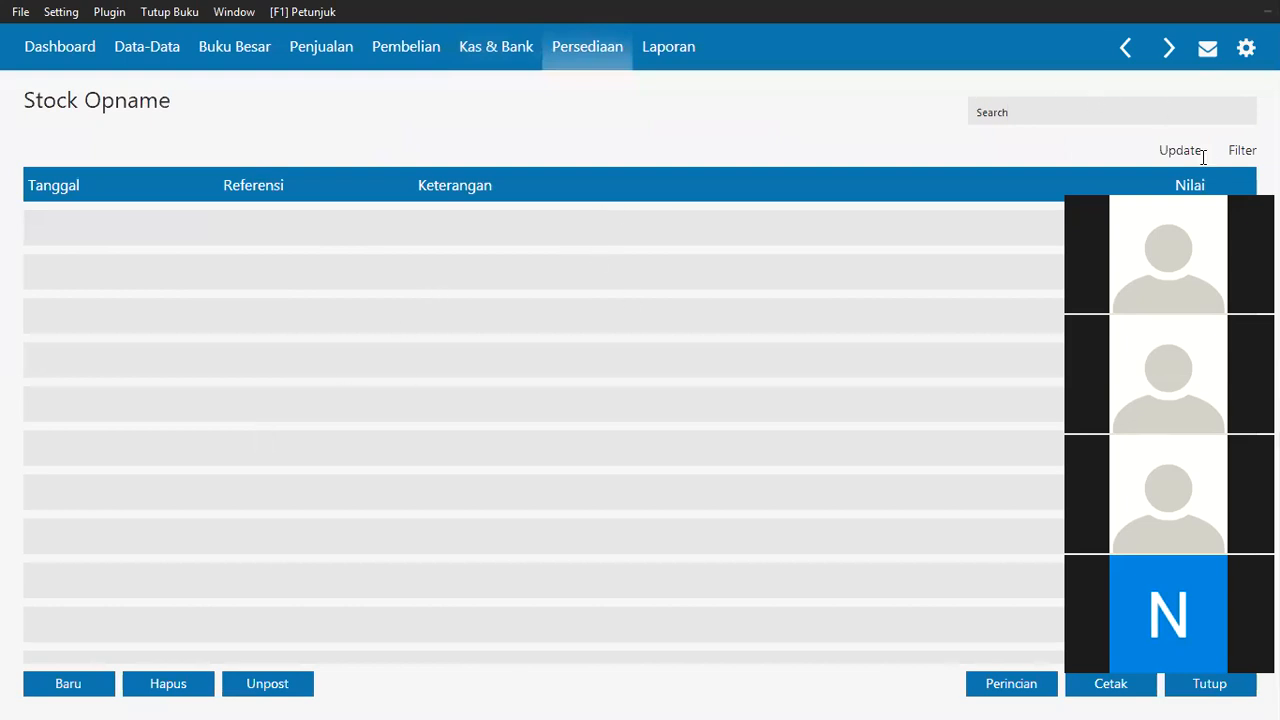
pyautogui.click(585, 60)
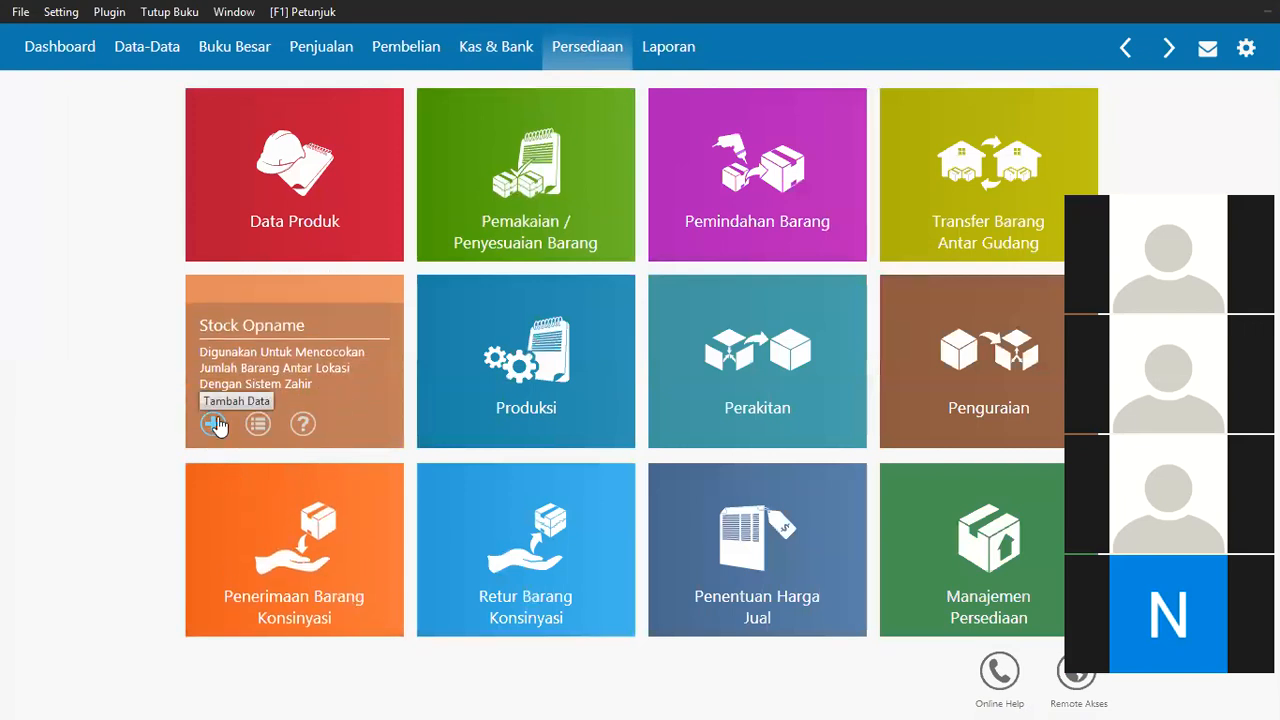
# Start a new Stock Opname for the Head Quarter warehouse.
pyautogui.click(214, 425)
pyautogui.click(313, 290)
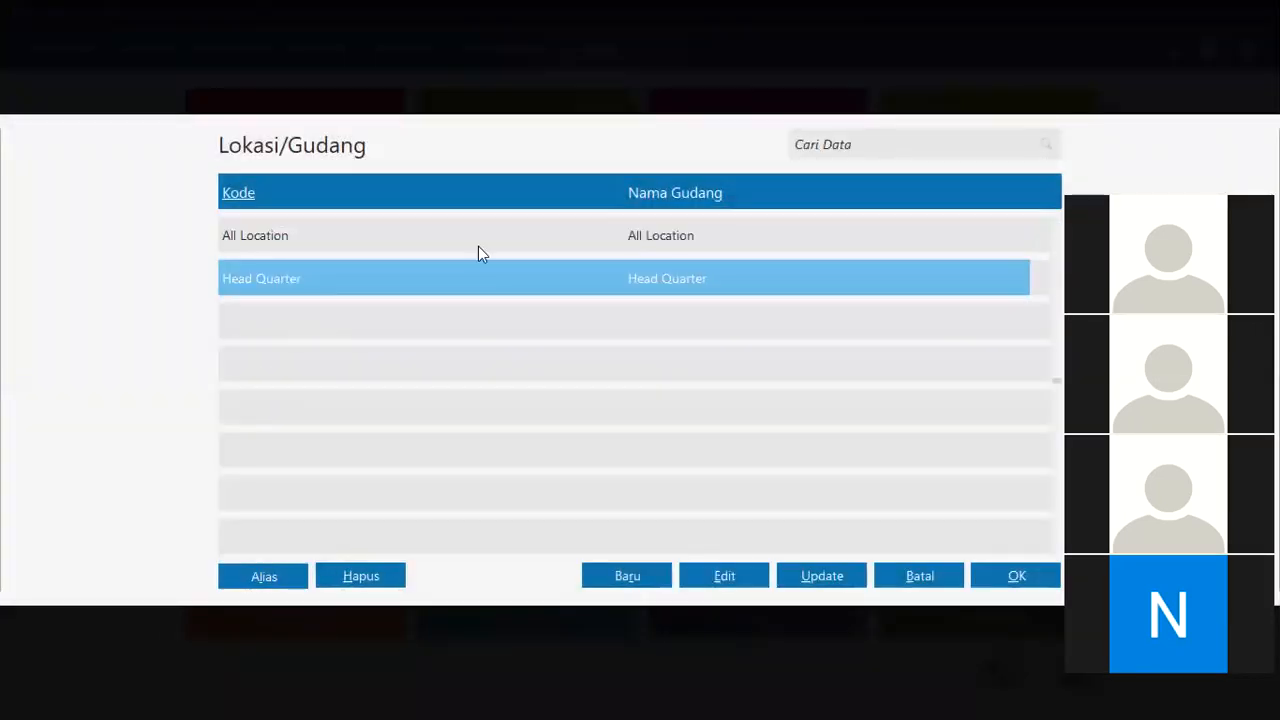
pyautogui.click(1010, 575)
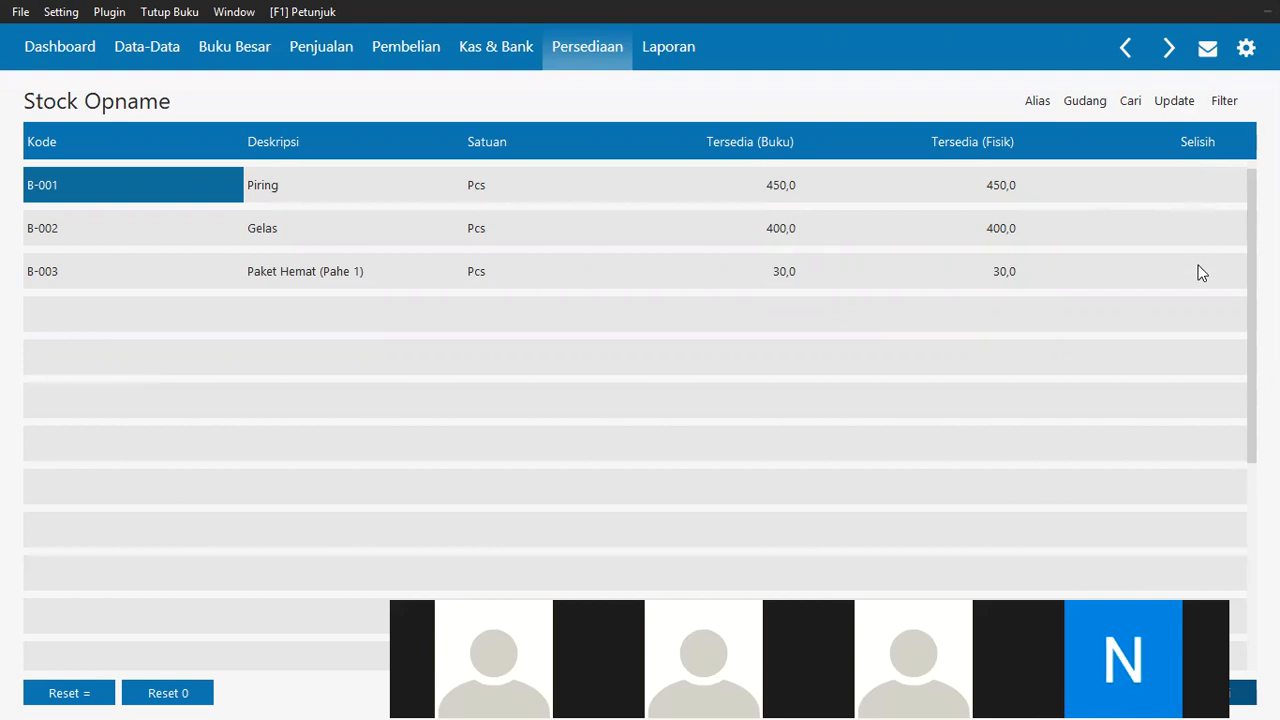
# Check the missing Piring quantity in the Word exercise and set the physical stock of Piring to 430.
pyautogui.click(984, 184)
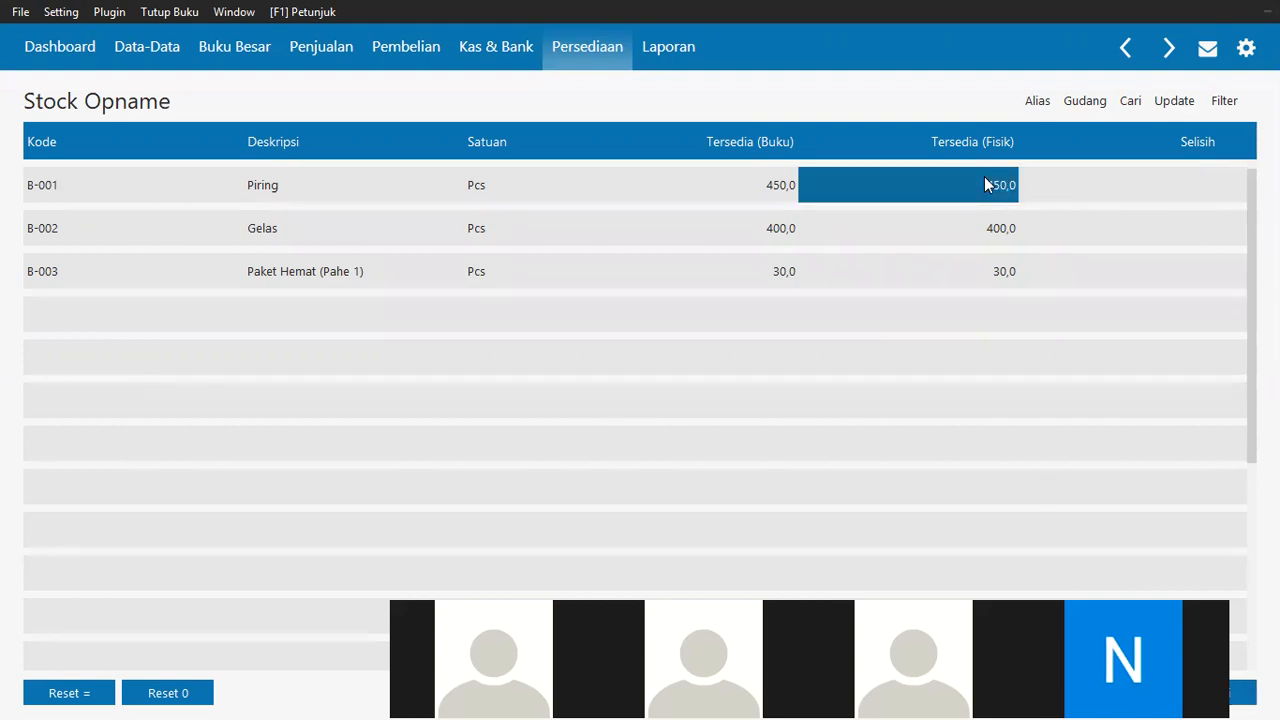
pyautogui.hotkey('alt', 'Tab')
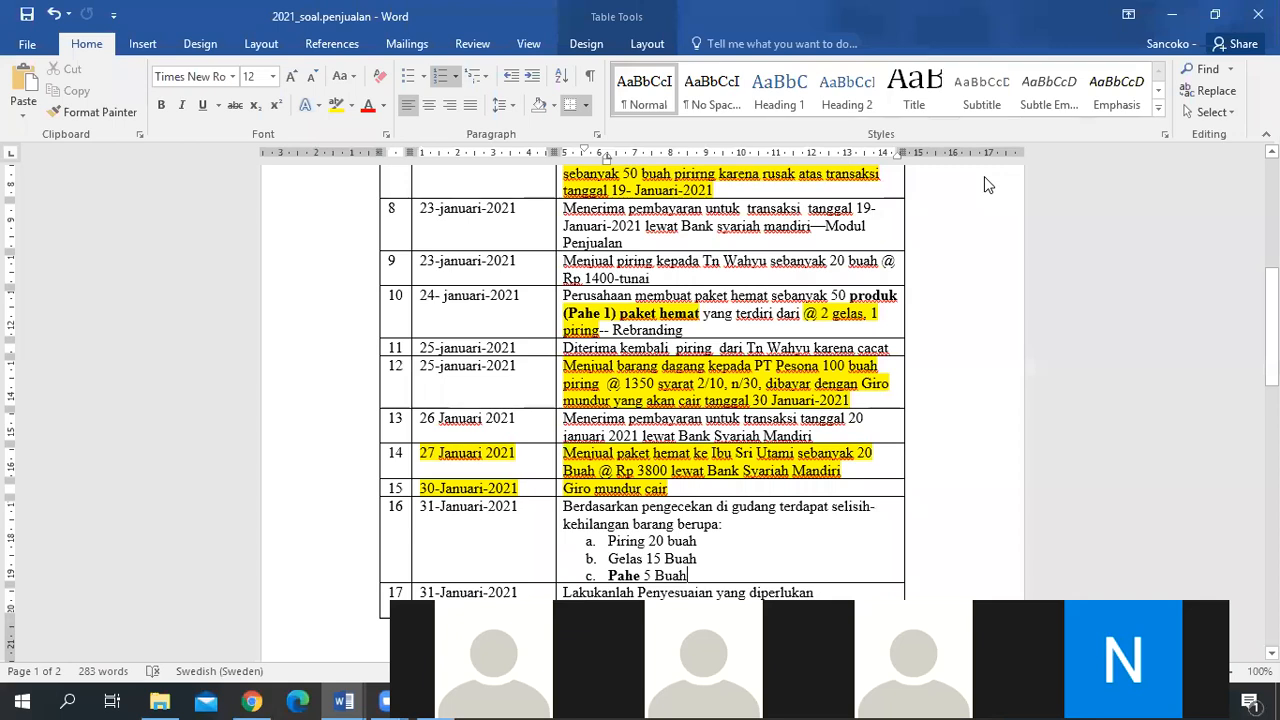
pyautogui.hotkey('alt', 'Tab')
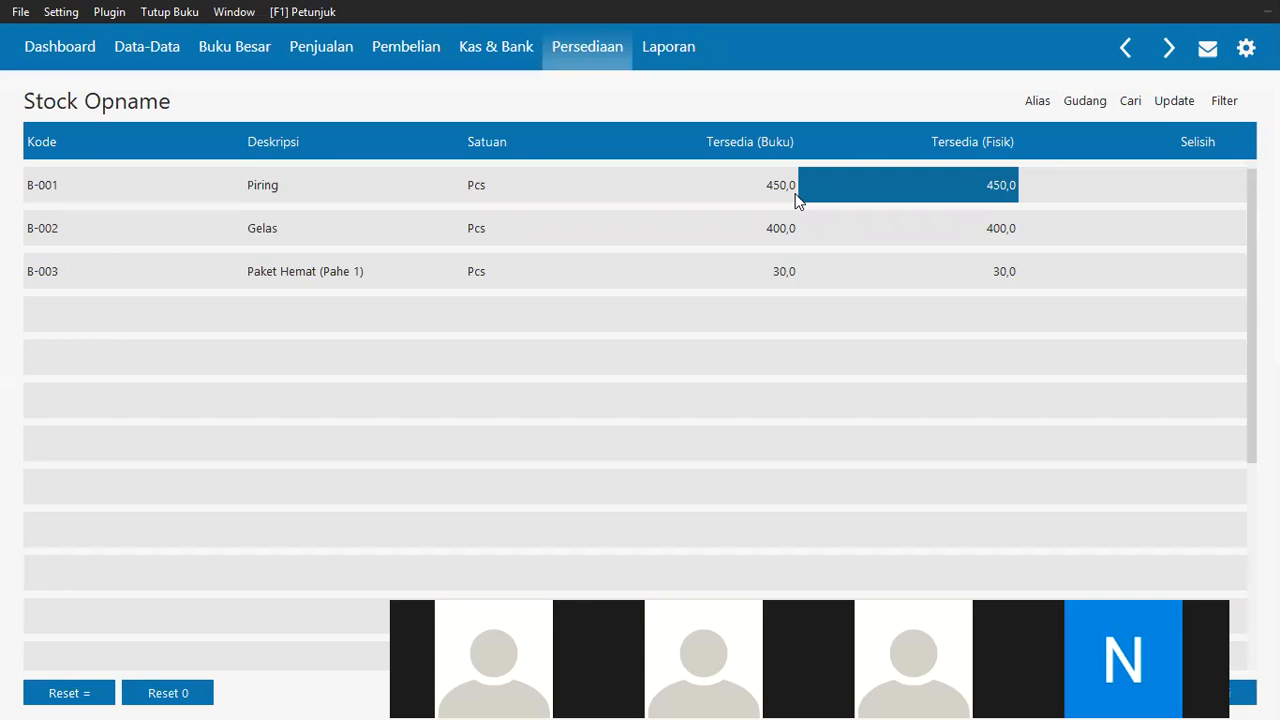
pyautogui.write('430')
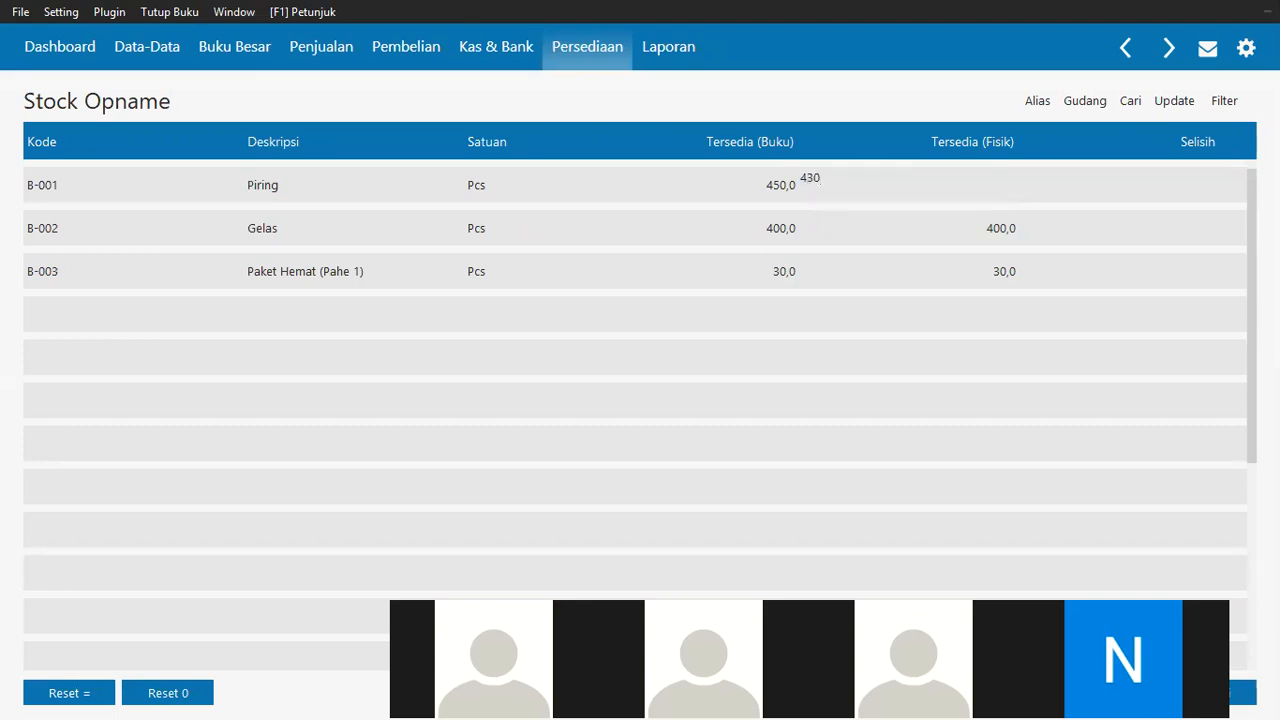
# Check the missing Gelas quantity in the Word exercise and set the physical stock of Gelas to 385.
pyautogui.click(998, 230)
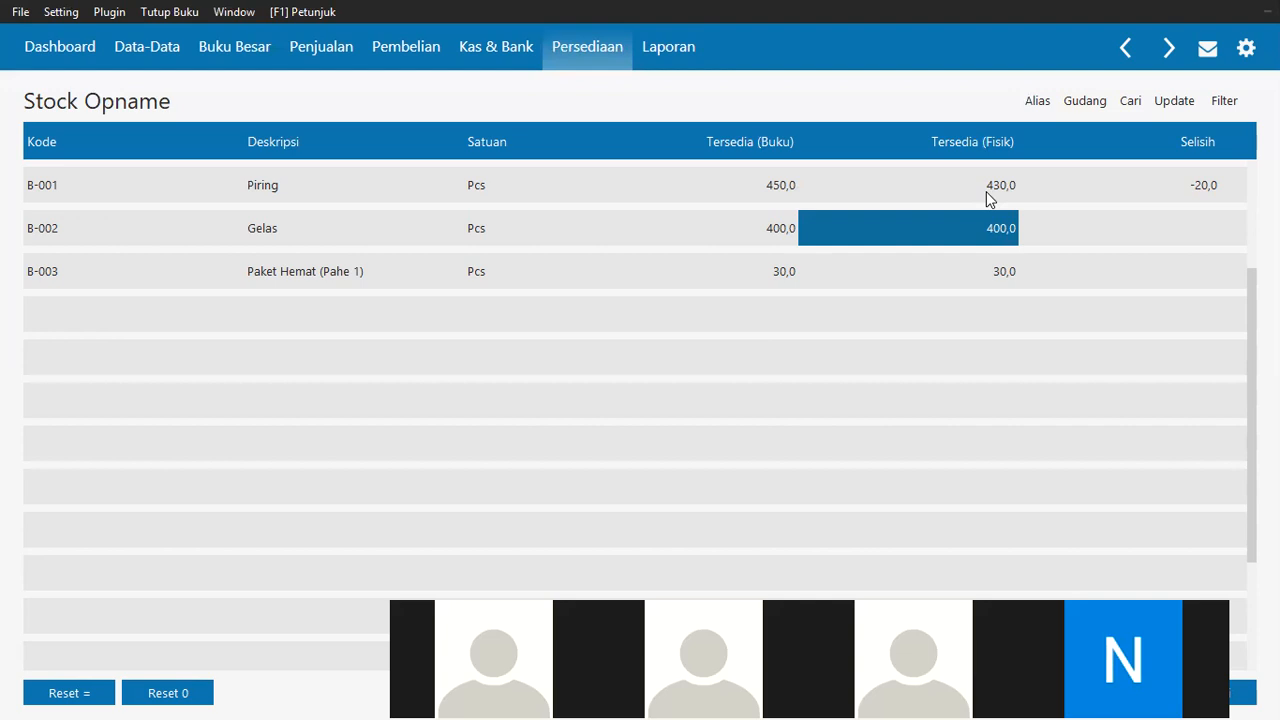
pyautogui.hotkey('alt', 'Tab')
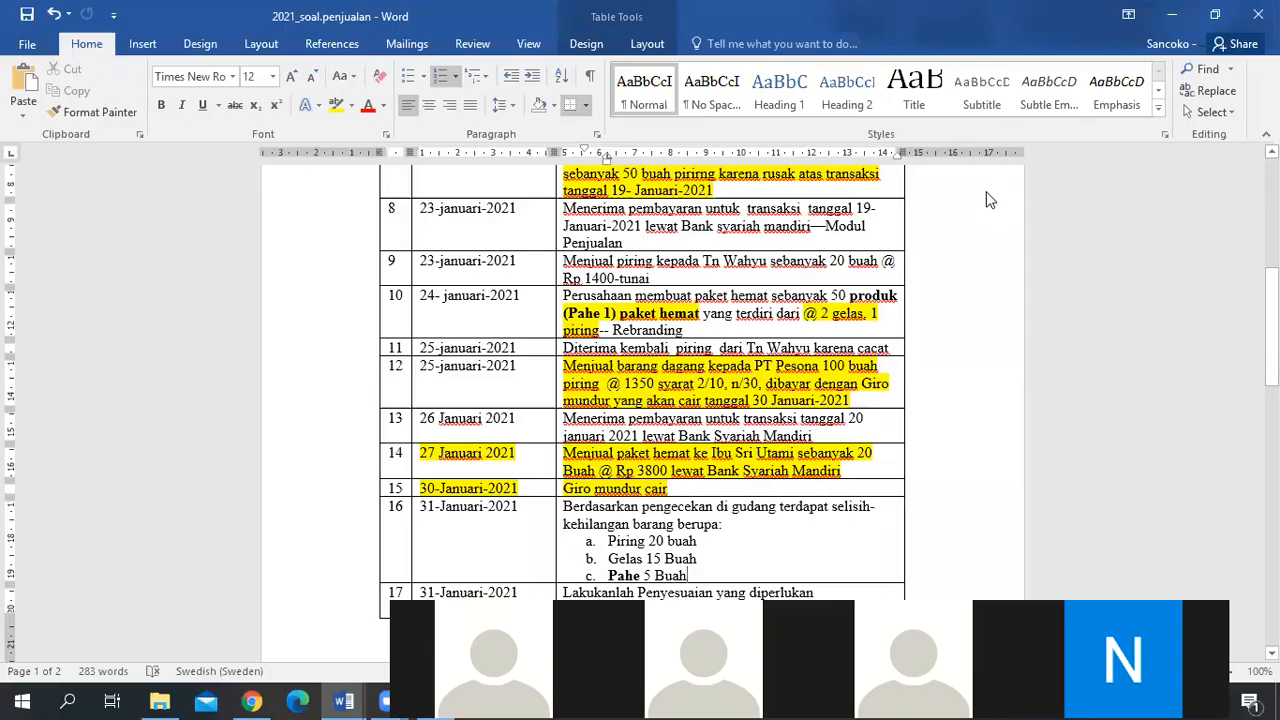
pyautogui.hotkey('alt', 'Tab')
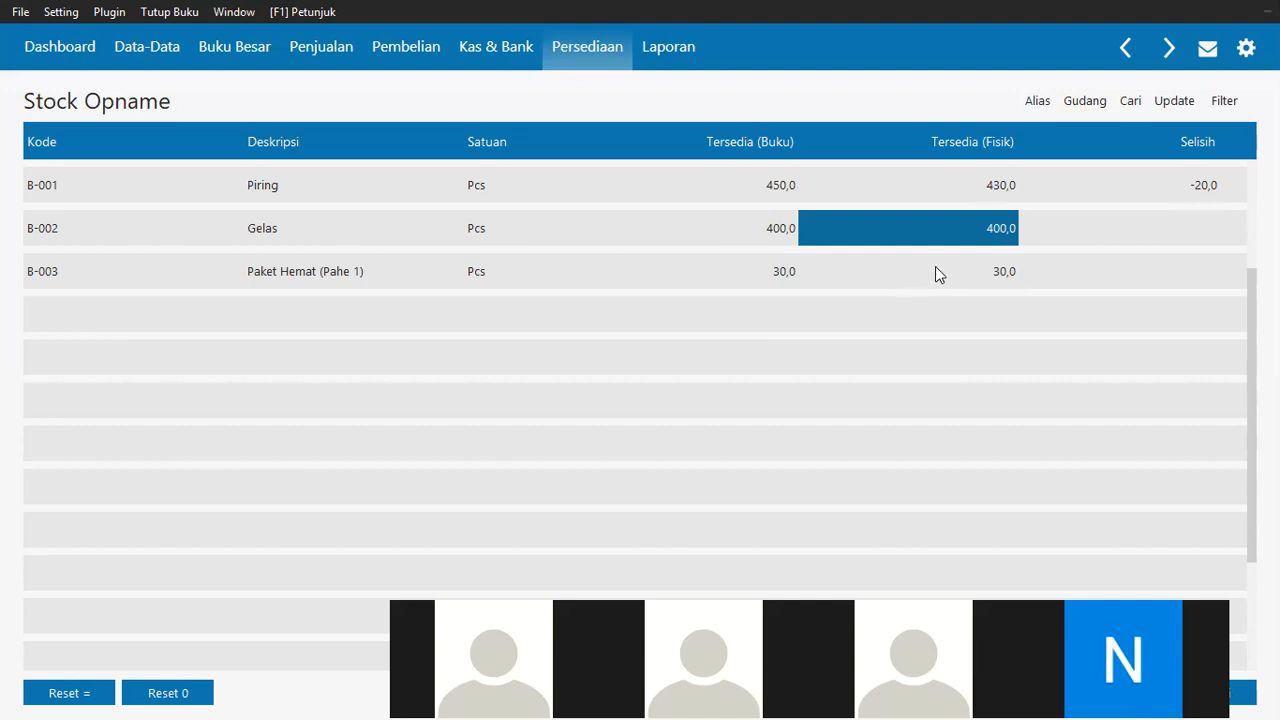
pyautogui.click(826, 247)
pyautogui.write('385')
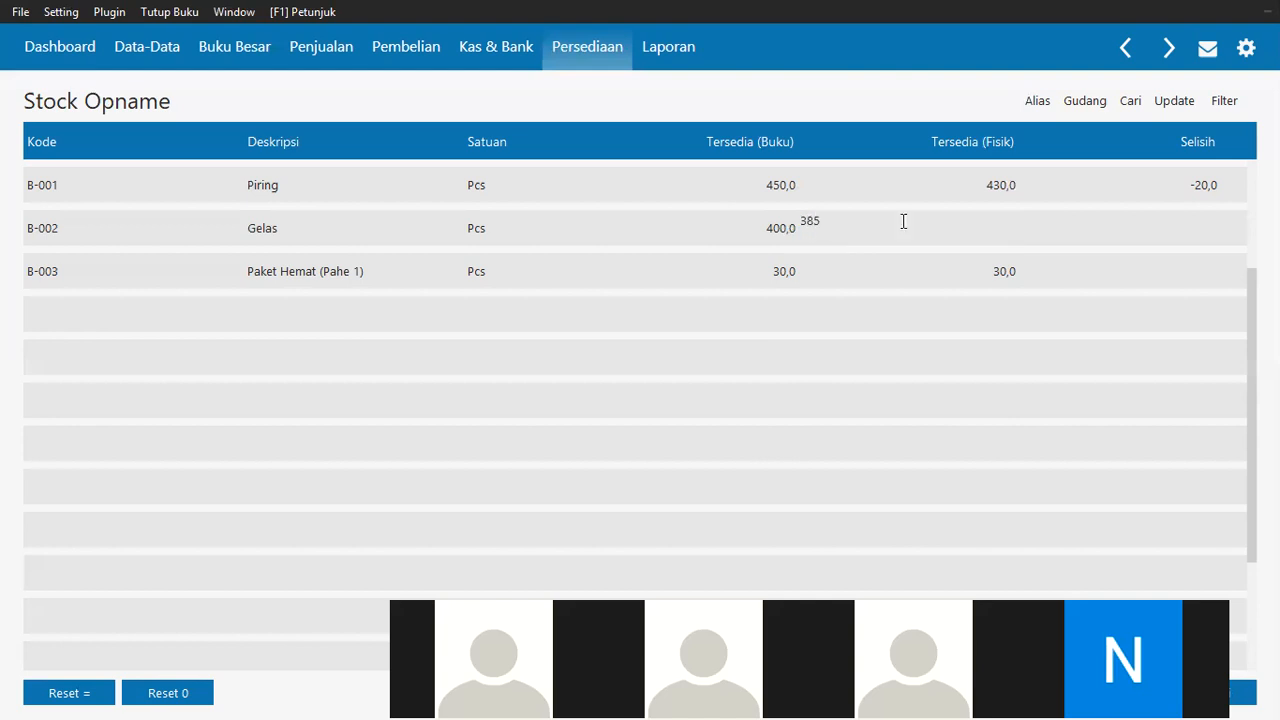
# Check the missing Pahe quantity in the Word exercise and set the physical stock of Paket Hemat (Pahe 1) to 25.
pyautogui.click(990, 282)
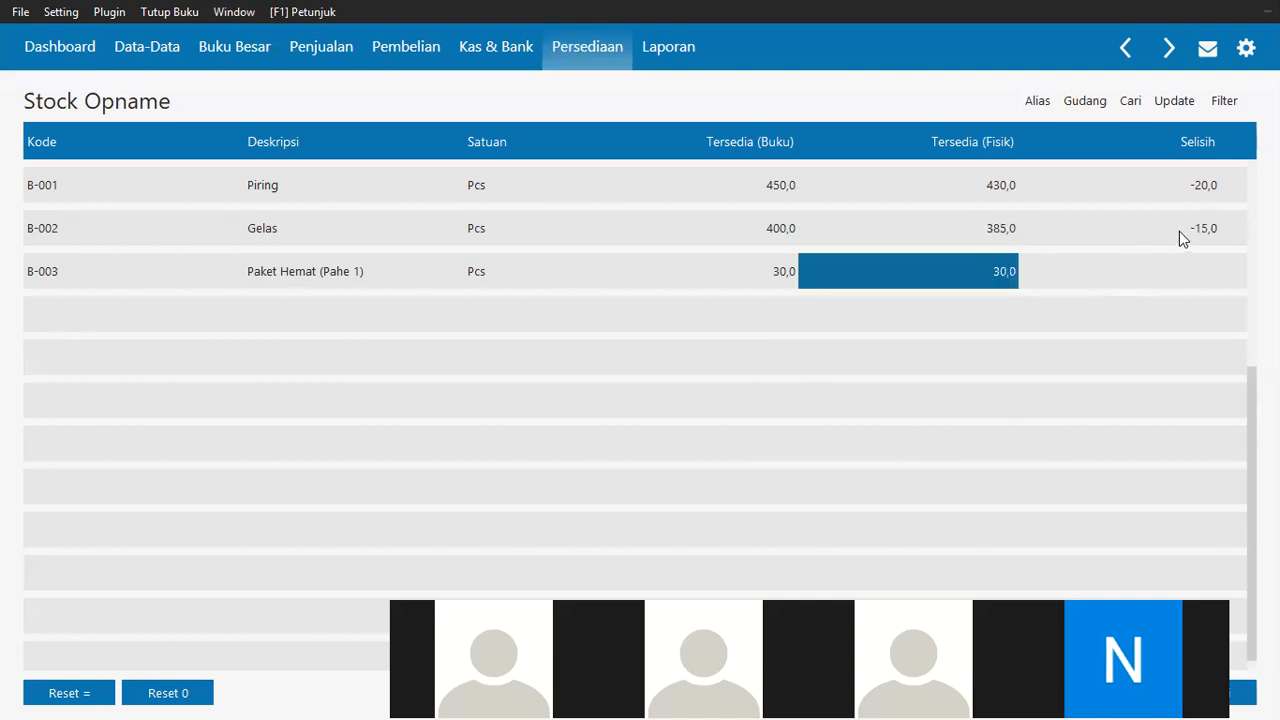
pyautogui.hotkey('alt', 'Tab')
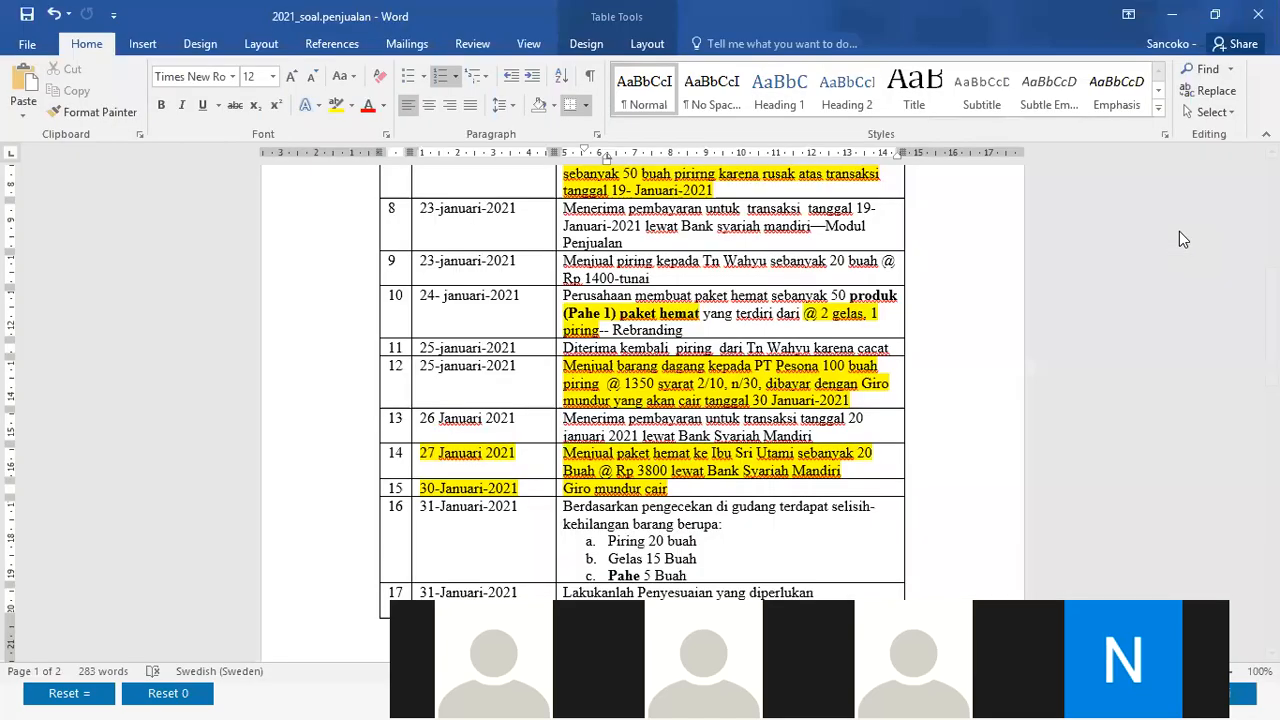
pyautogui.hotkey('alt', 'Tab')
pyautogui.write('25')
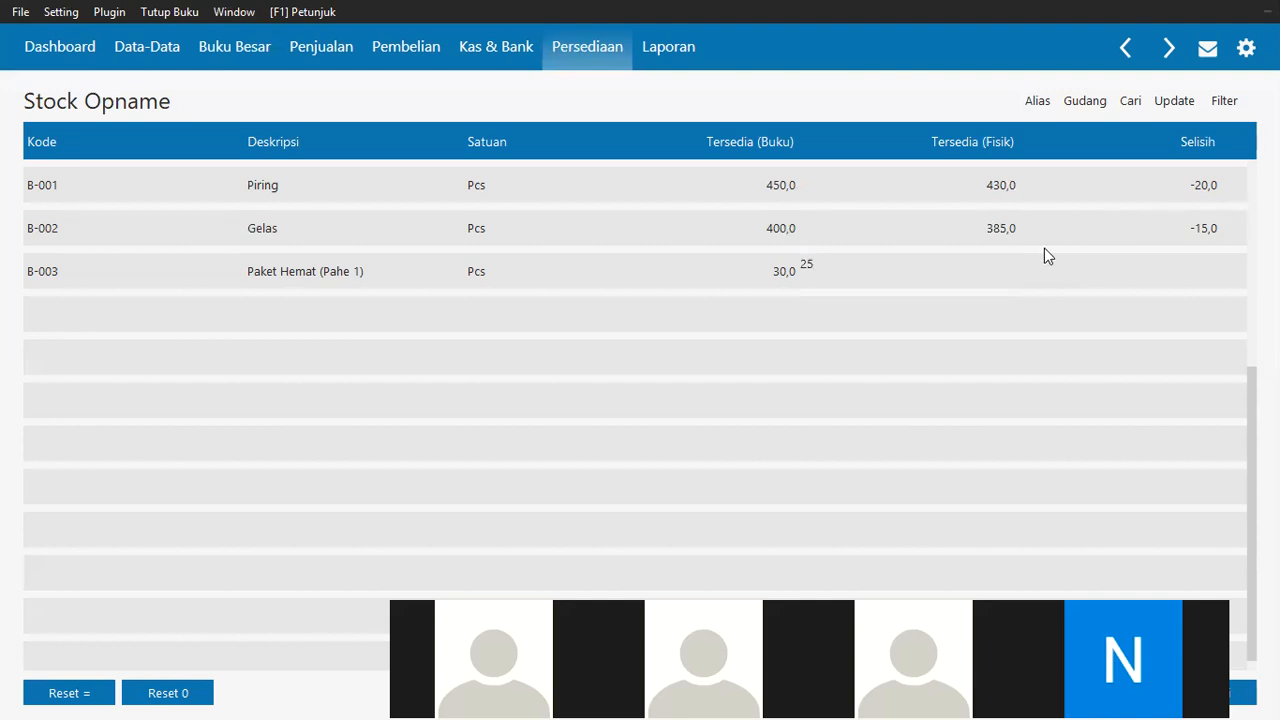
pyautogui.click(1004, 238)
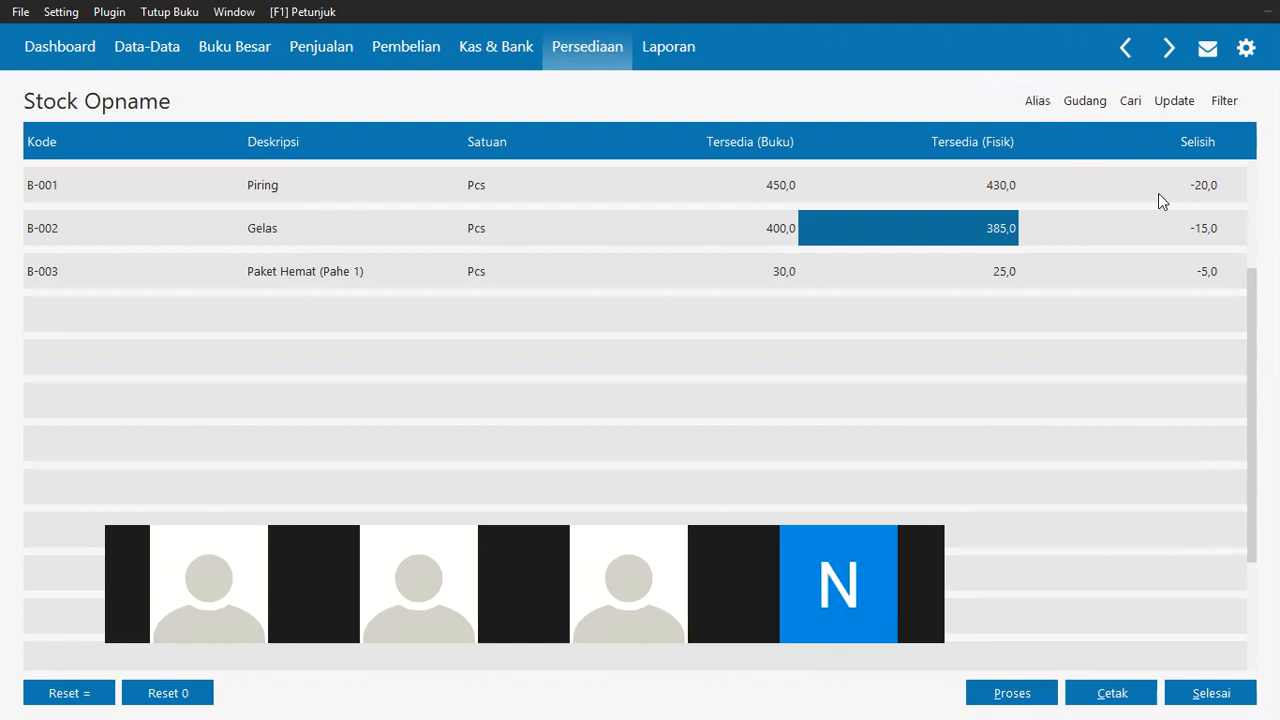
# Process the stock opname, assigning the account Kerusakan dan Kegagalan Material to the inventory correction.
pyautogui.click(992, 695)
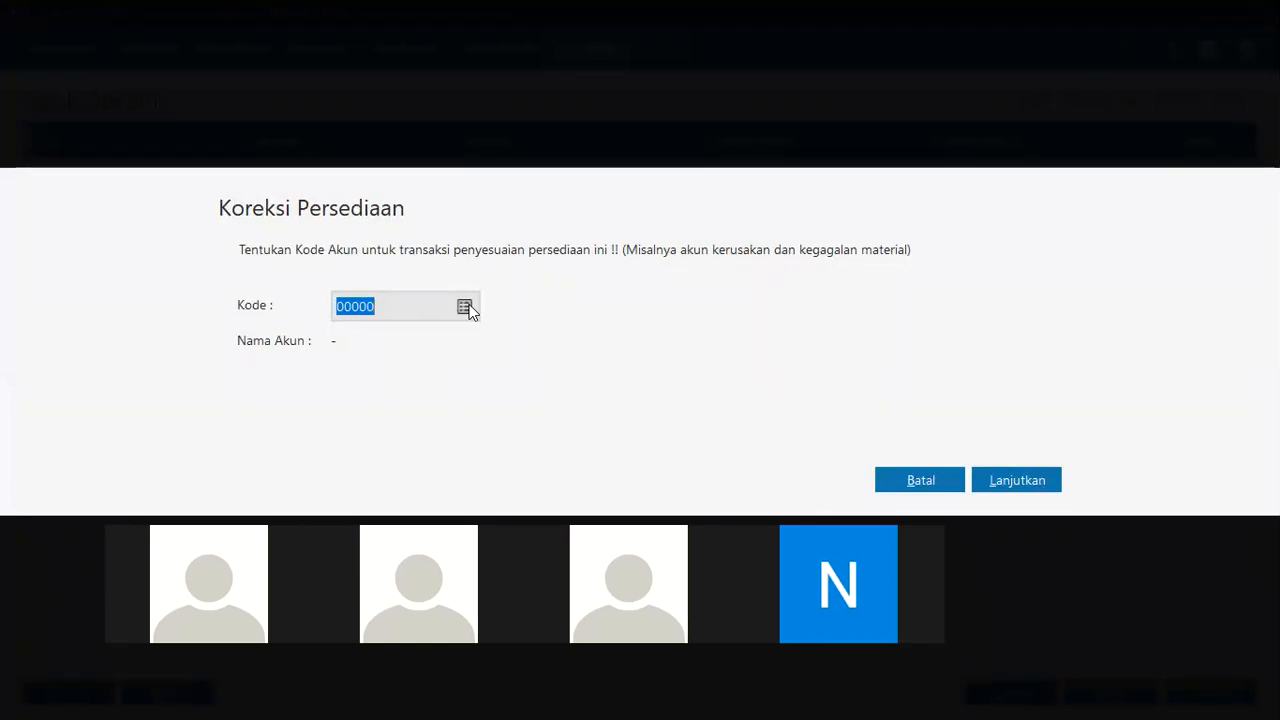
pyautogui.click(680, 249)
pyautogui.moveTo(680, 249); pyautogui.dragTo(914, 250)
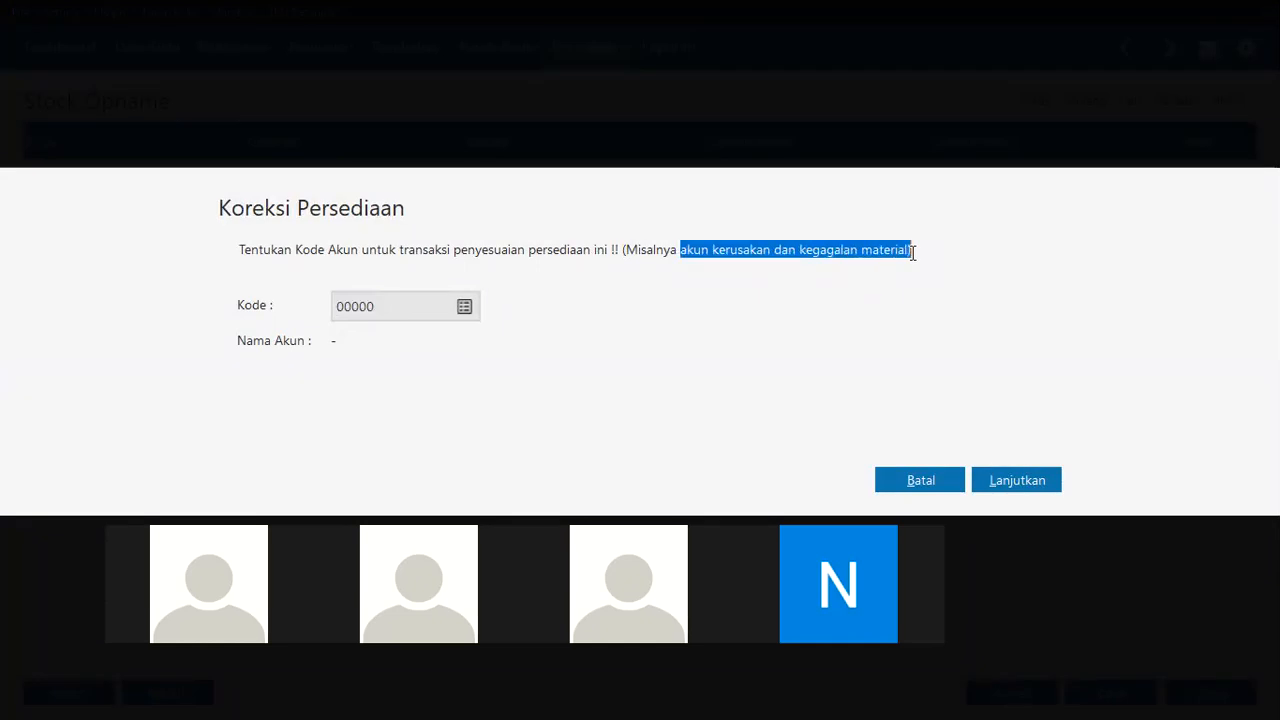
pyautogui.click(465, 308)
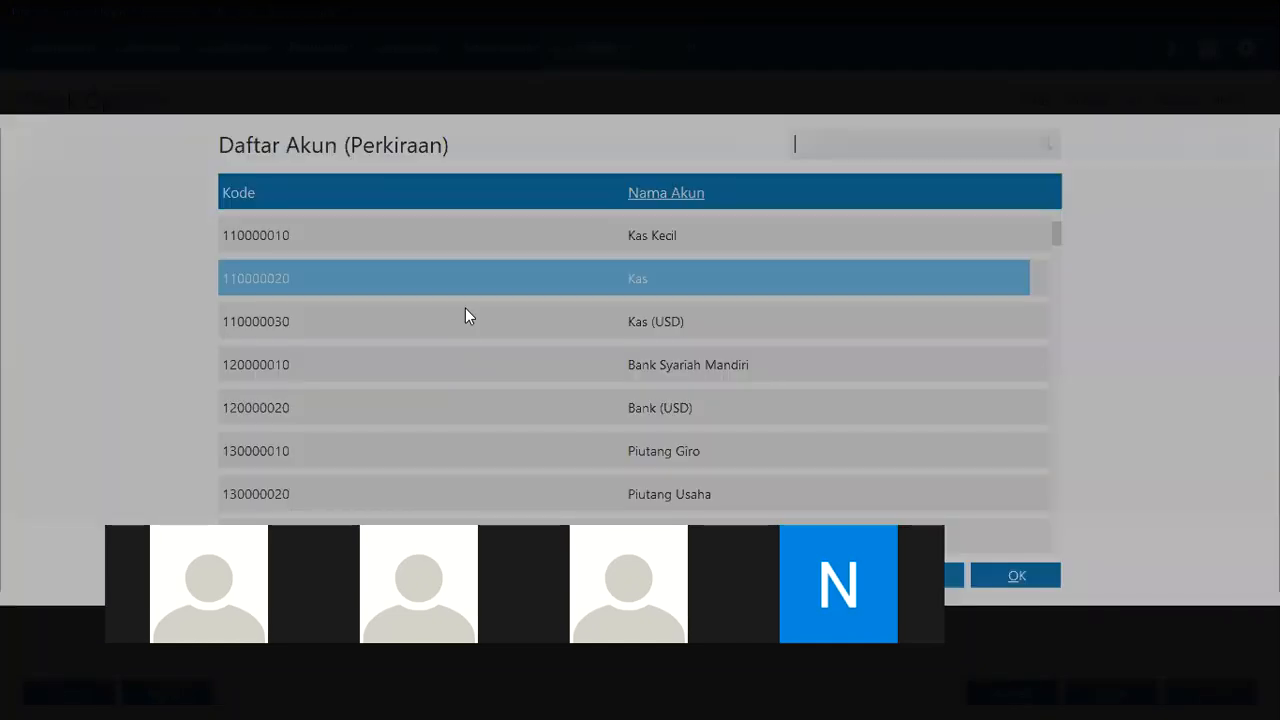
pyautogui.write('kerus')
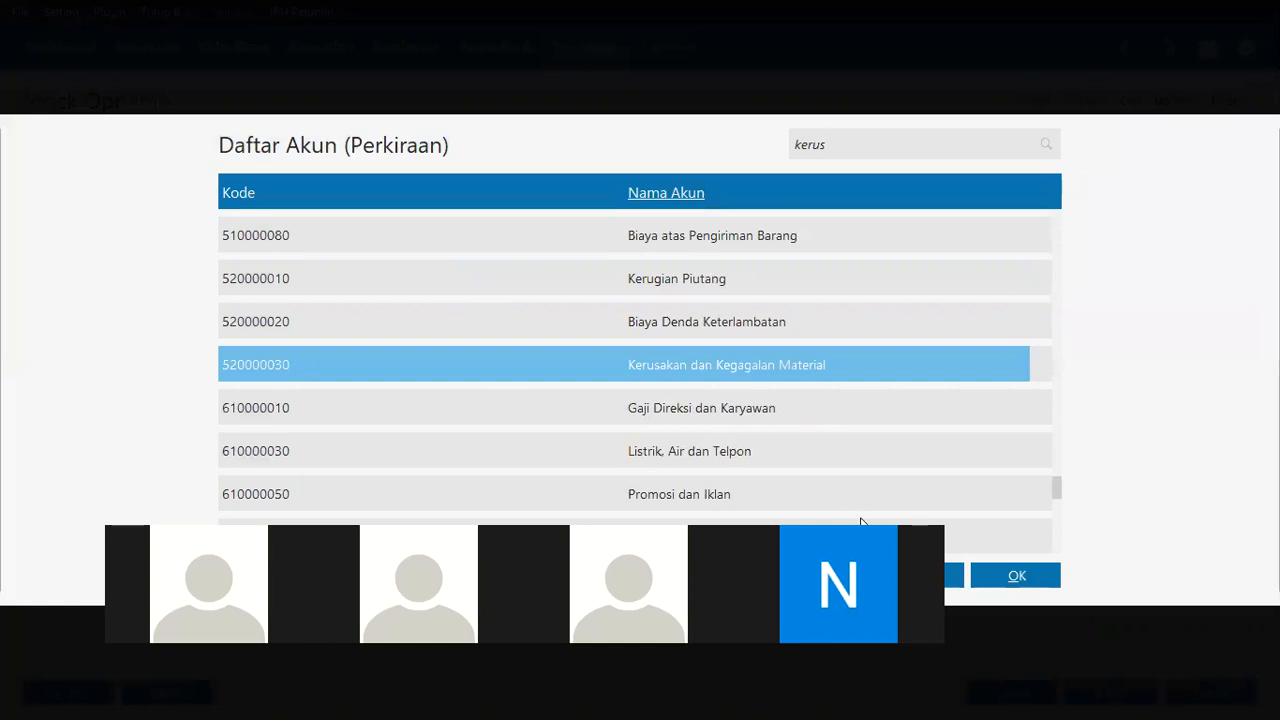
pyautogui.click(1017, 576)
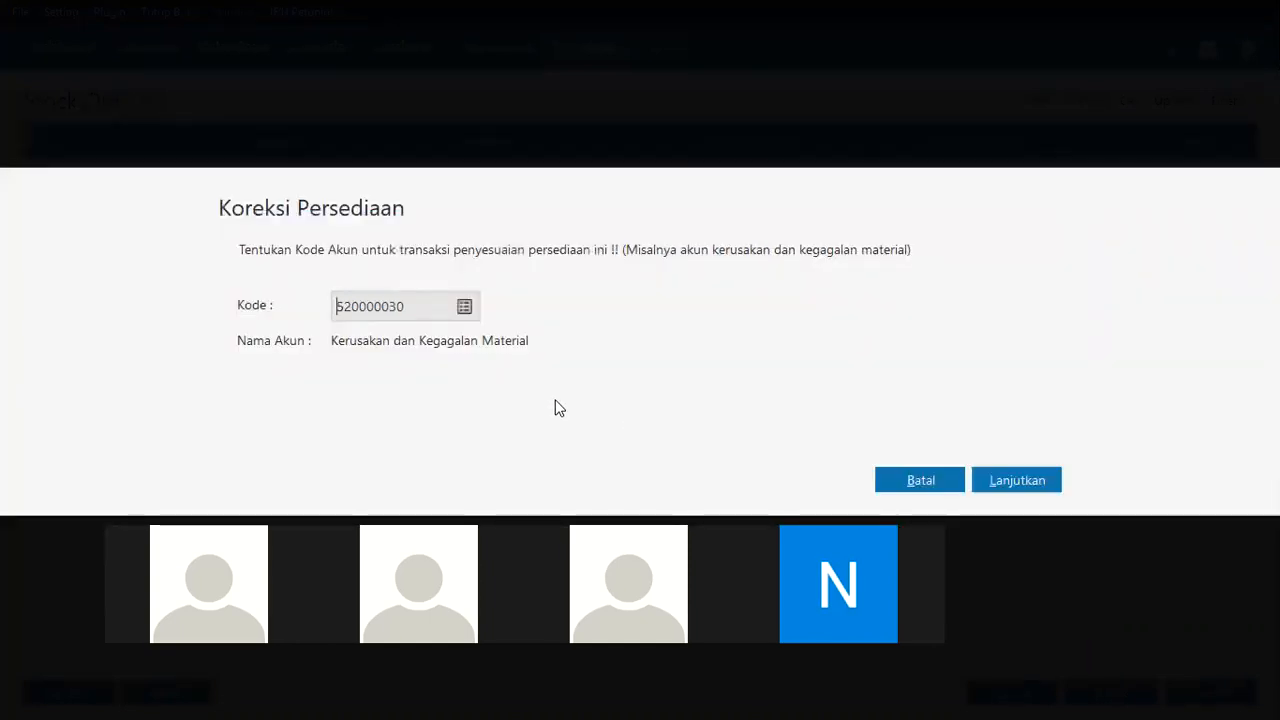
pyautogui.click(1012, 479)
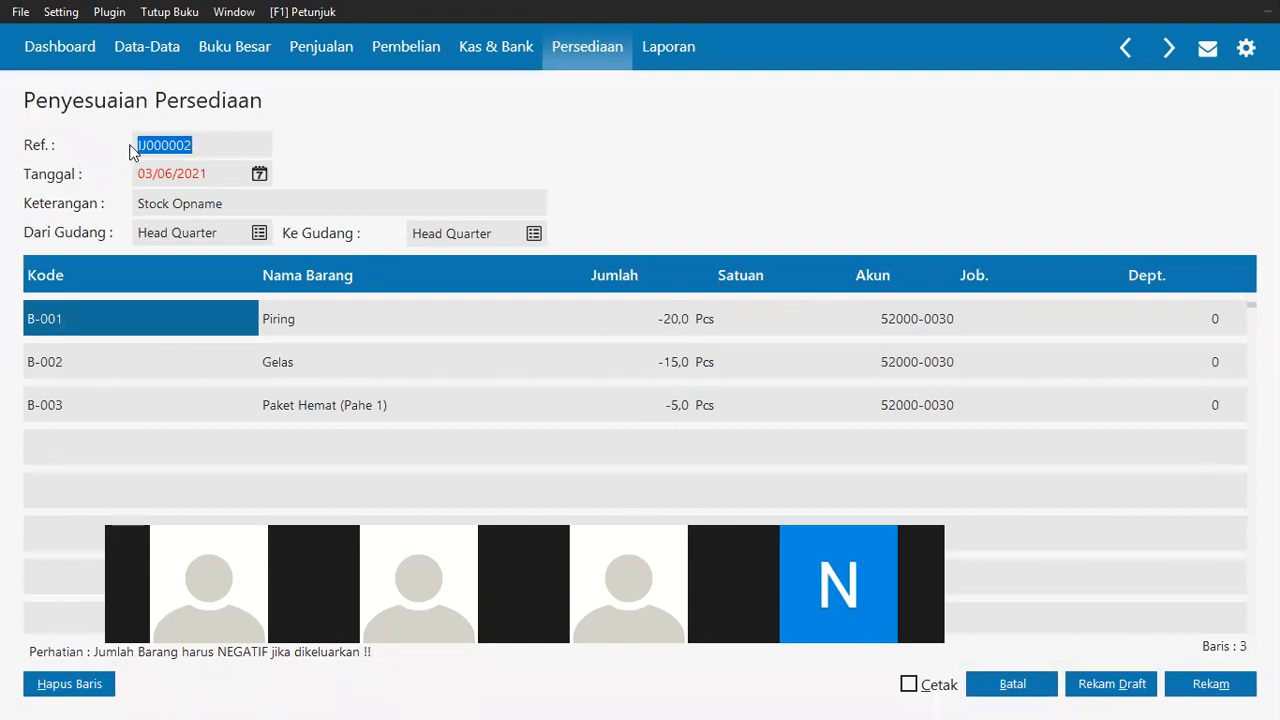
# Date the inventory adjustment 31/01/2021, record it, and leave the blank adjustment form.
pyautogui.click(148, 172)
pyautogui.moveTo(150, 172); pyautogui.dragTo(123, 173)
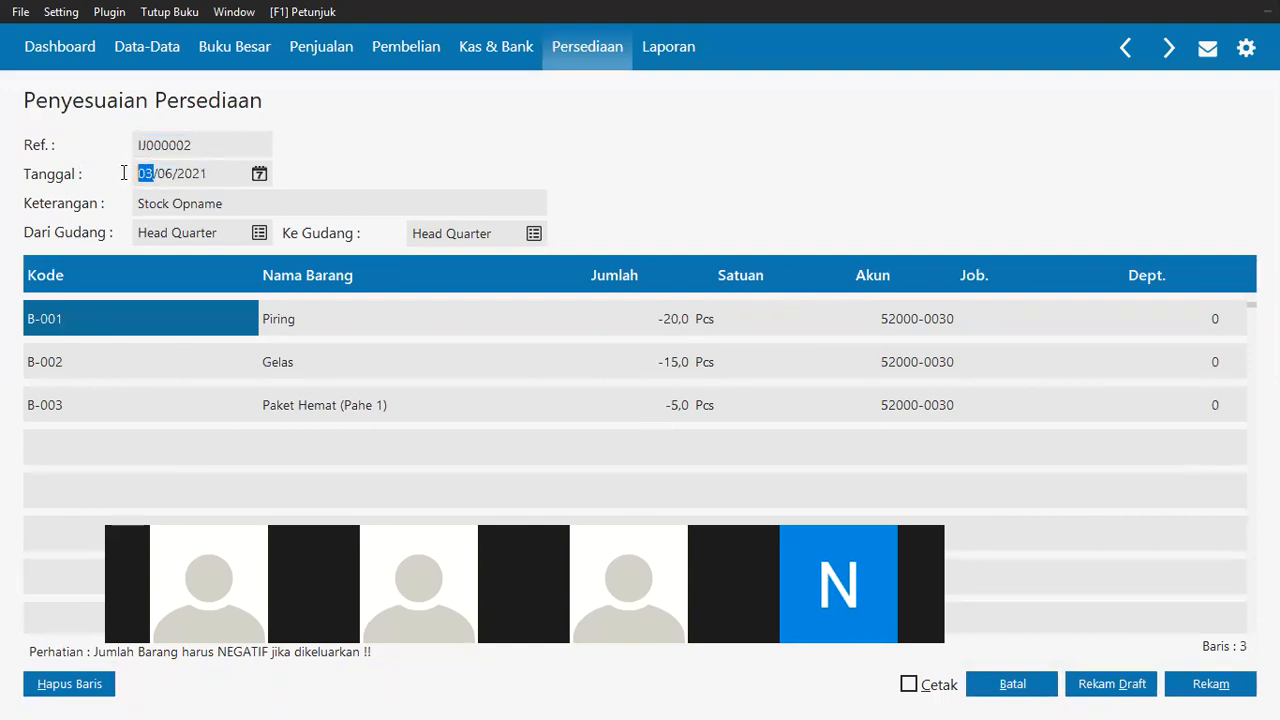
pyautogui.write('31/01')
pyautogui.moveTo(103, 632); pyautogui.dragTo(88, 662)
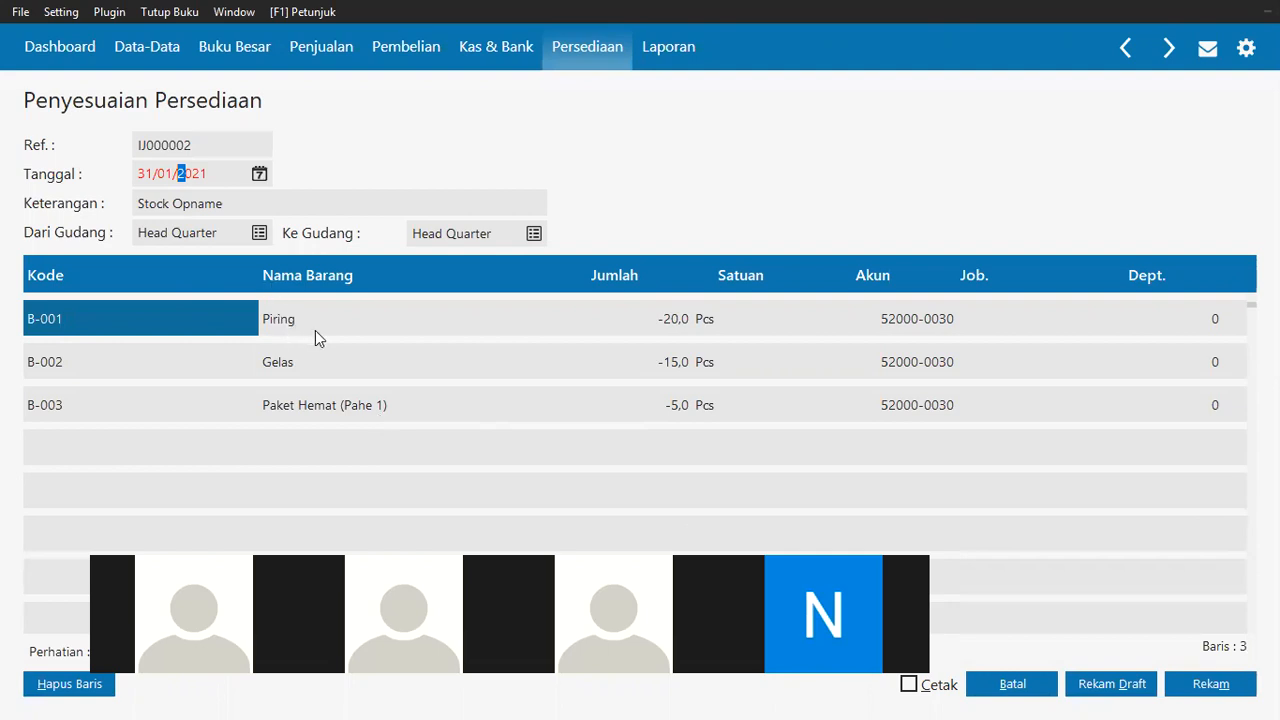
pyautogui.click(1212, 684)
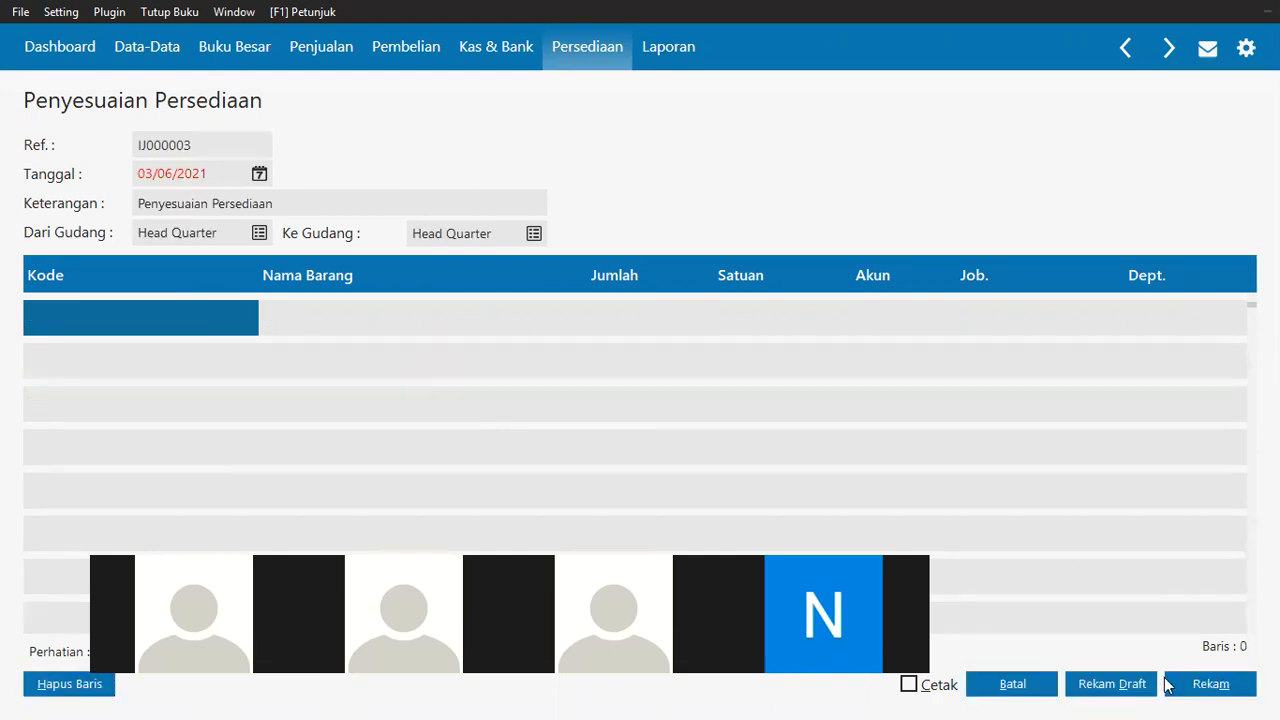
pyautogui.click(1005, 688)
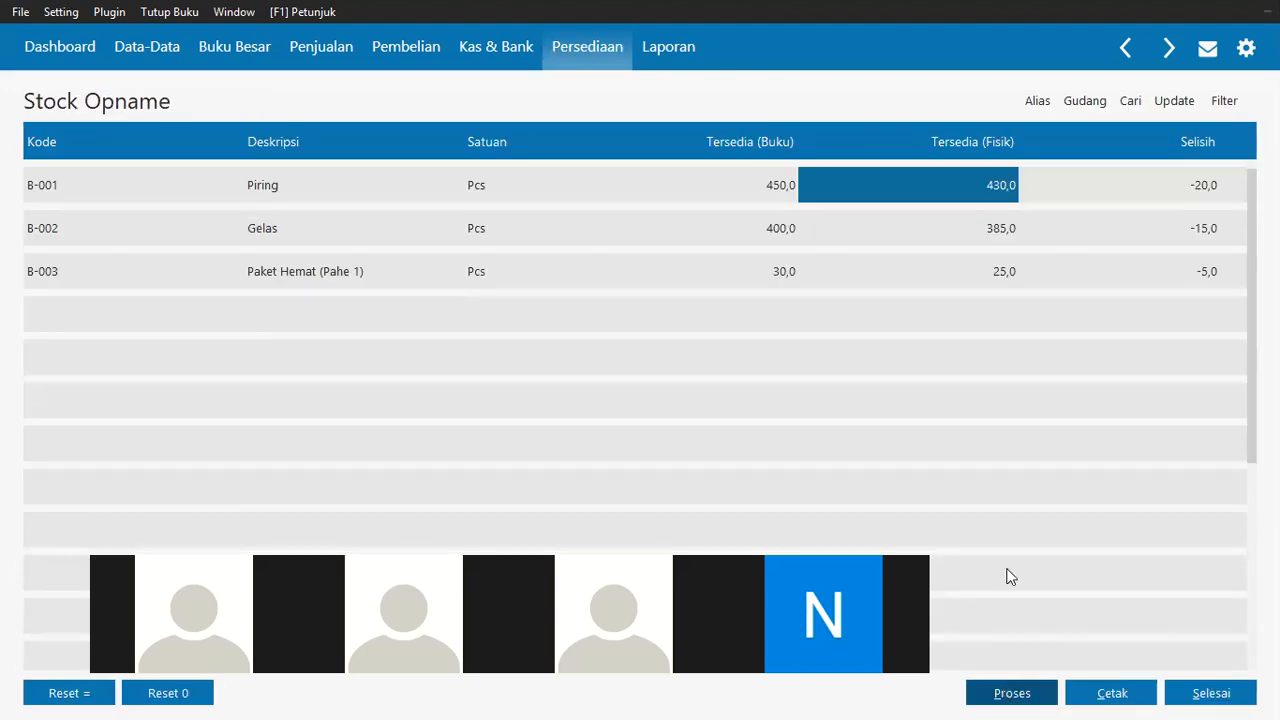
# Open the Data Produk list to check the available quantities of Gelas, Paket Hemat and Piring.
pyautogui.click(597, 55)
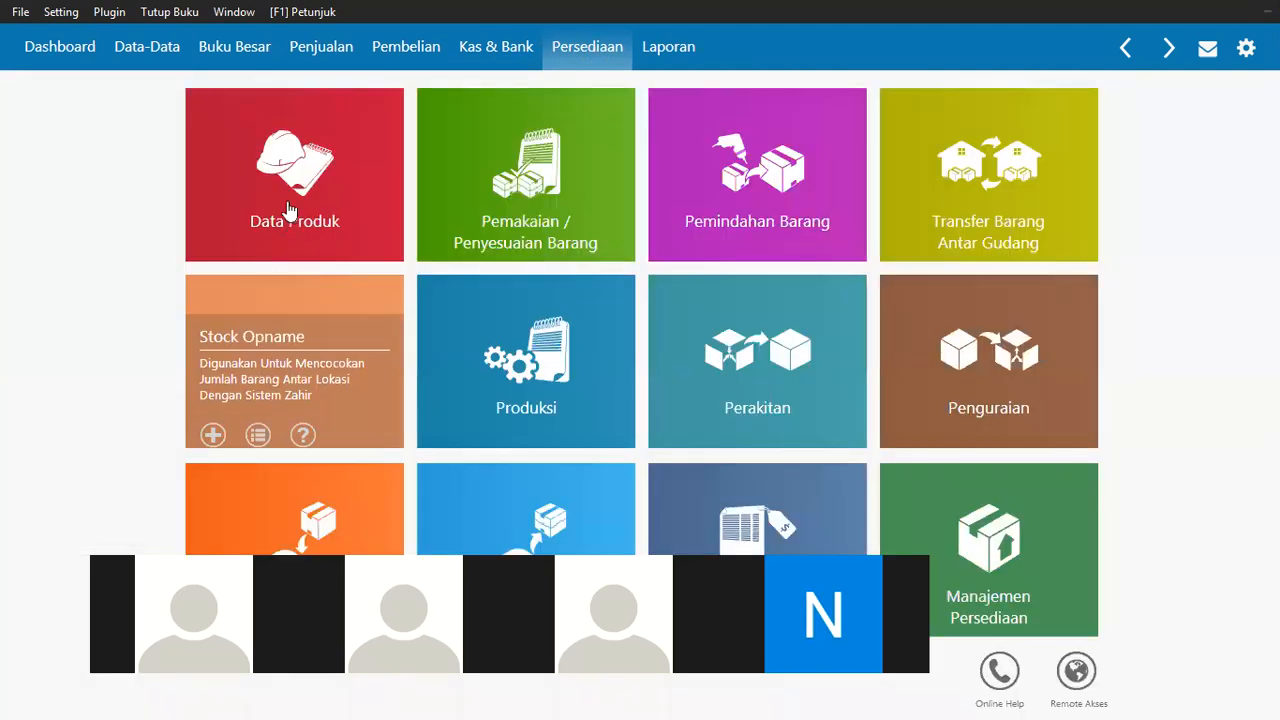
pyautogui.moveTo(259, 245)
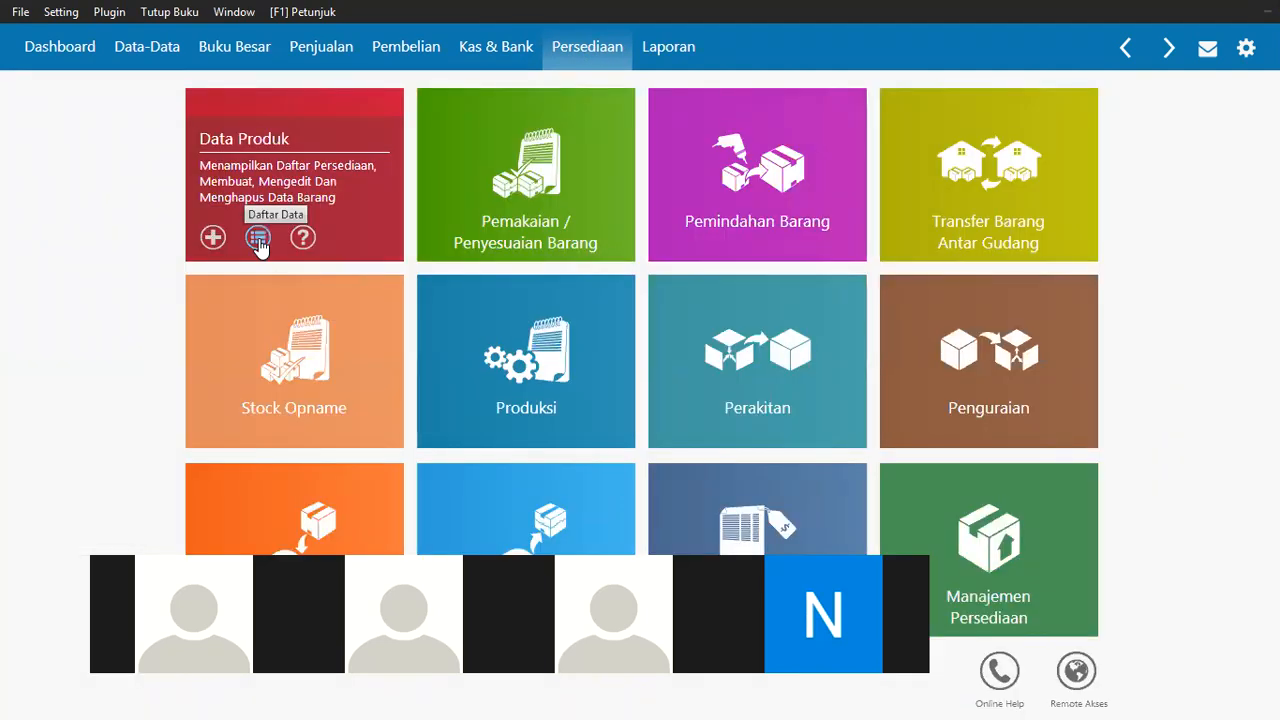
pyautogui.click(259, 240)
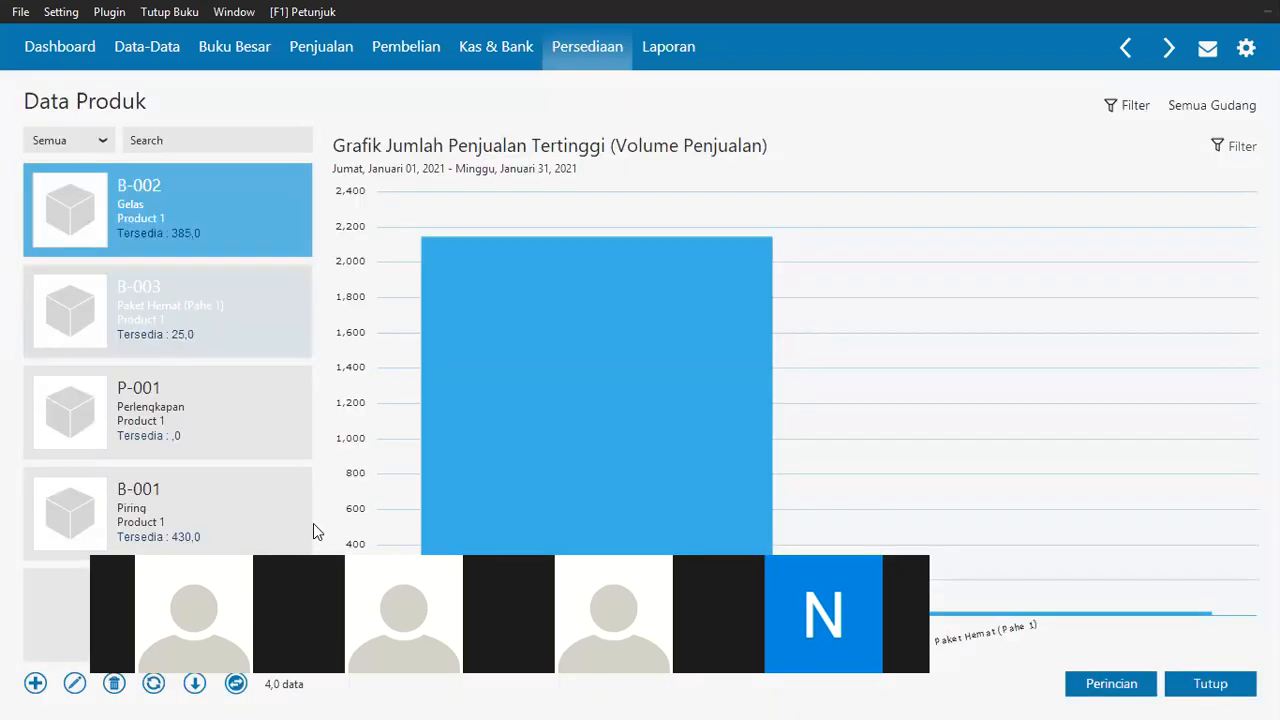